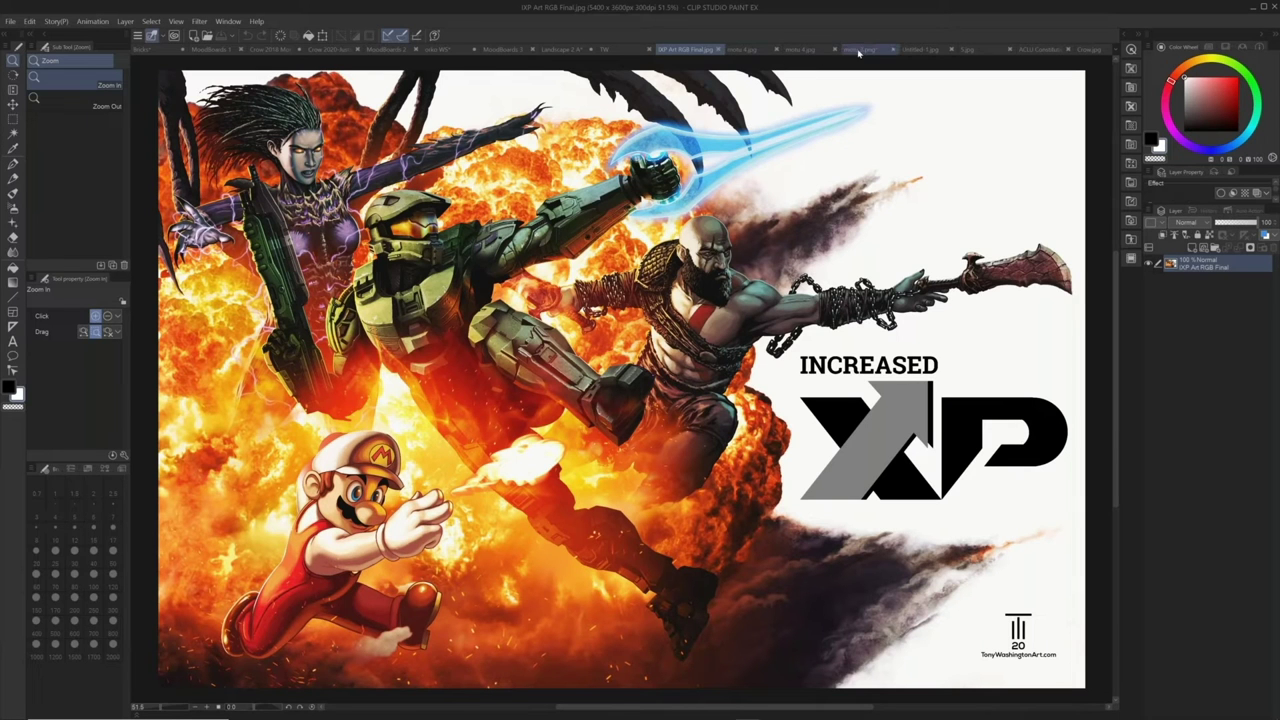
Review the open poster artworks from motu 3 through Crow, along with the MoodBoards 1 reference board
{"action": "left_click", "coordinate": [752, 50]}
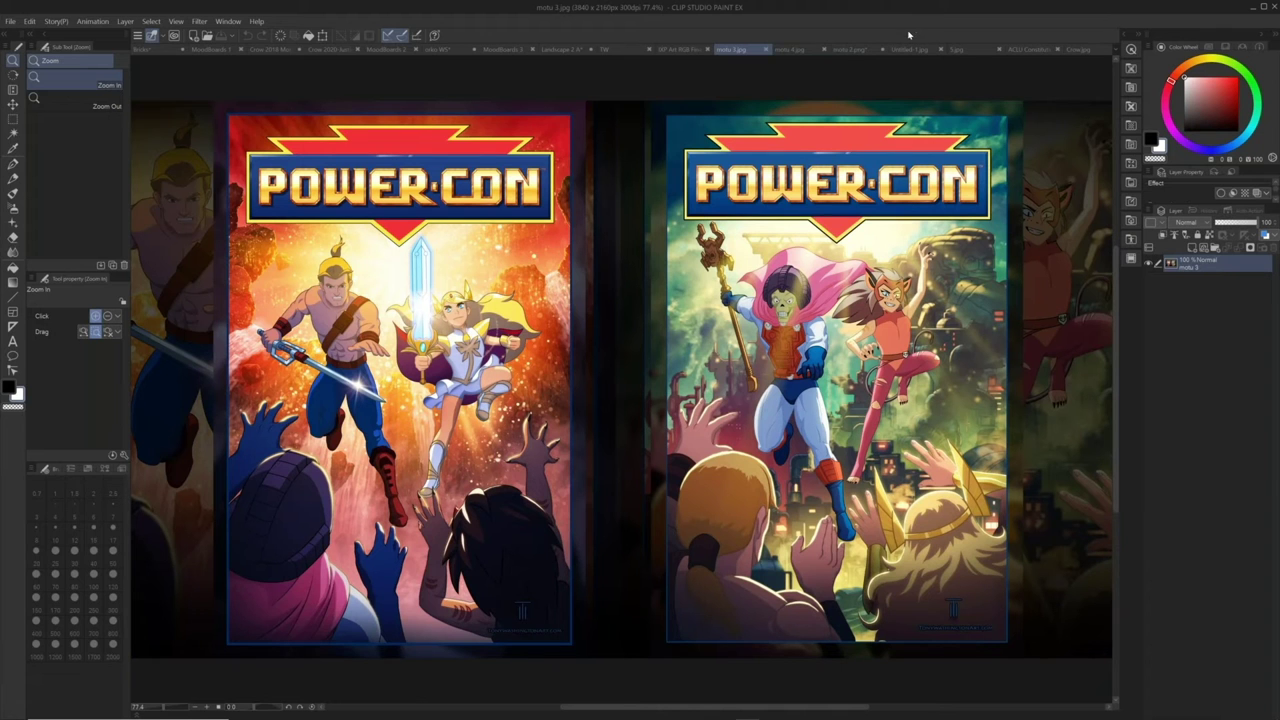
{"action": "left_click", "coordinate": [798, 50]}
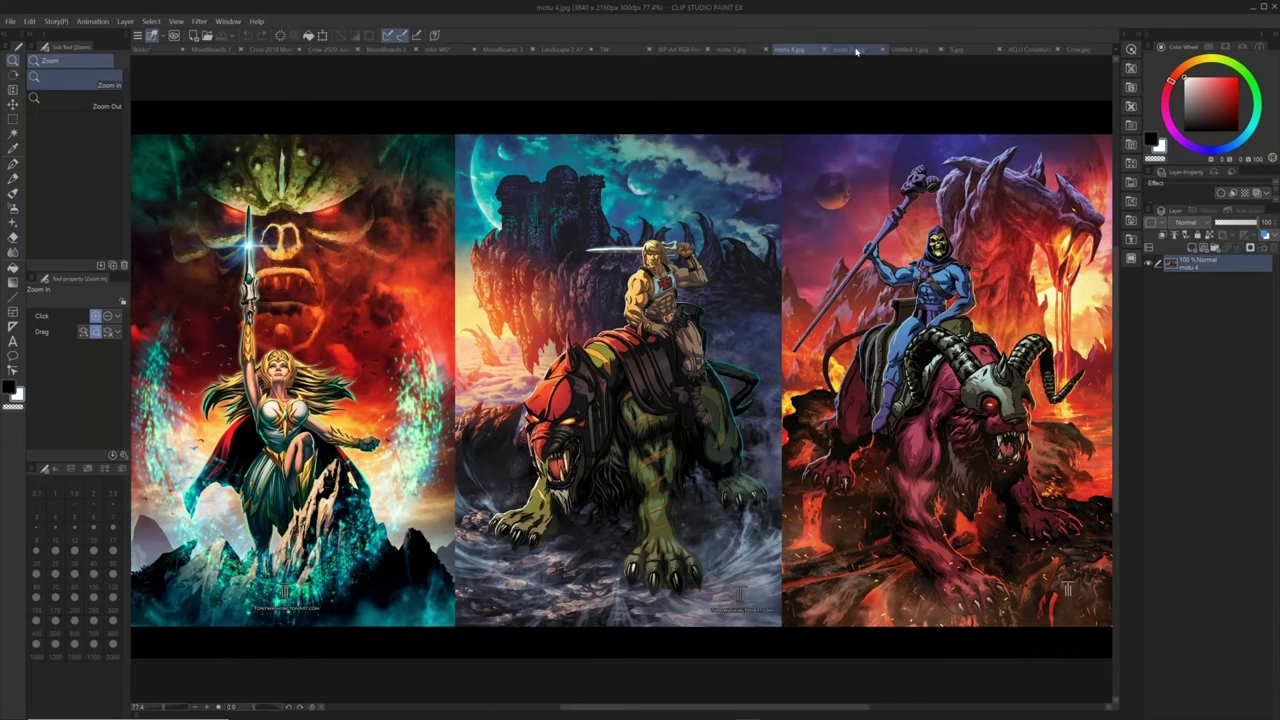
{"action": "left_click", "coordinate": [856, 50]}
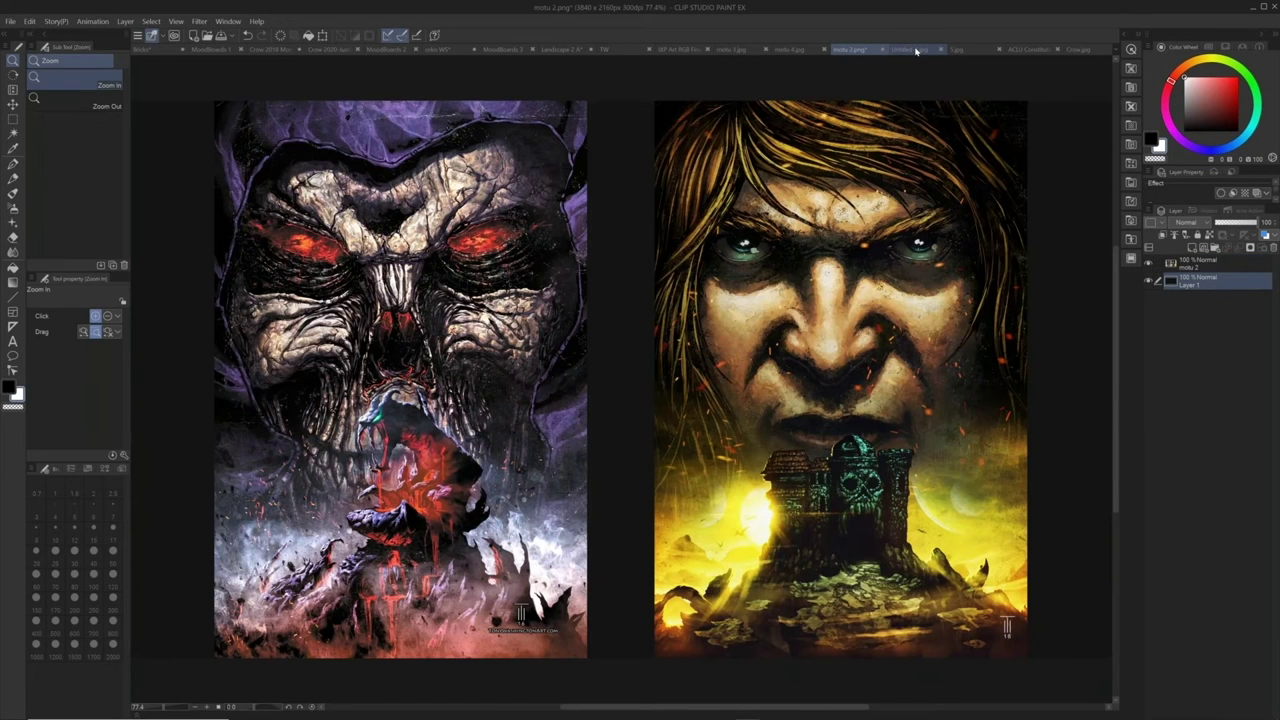
{"action": "left_click", "coordinate": [915, 50]}
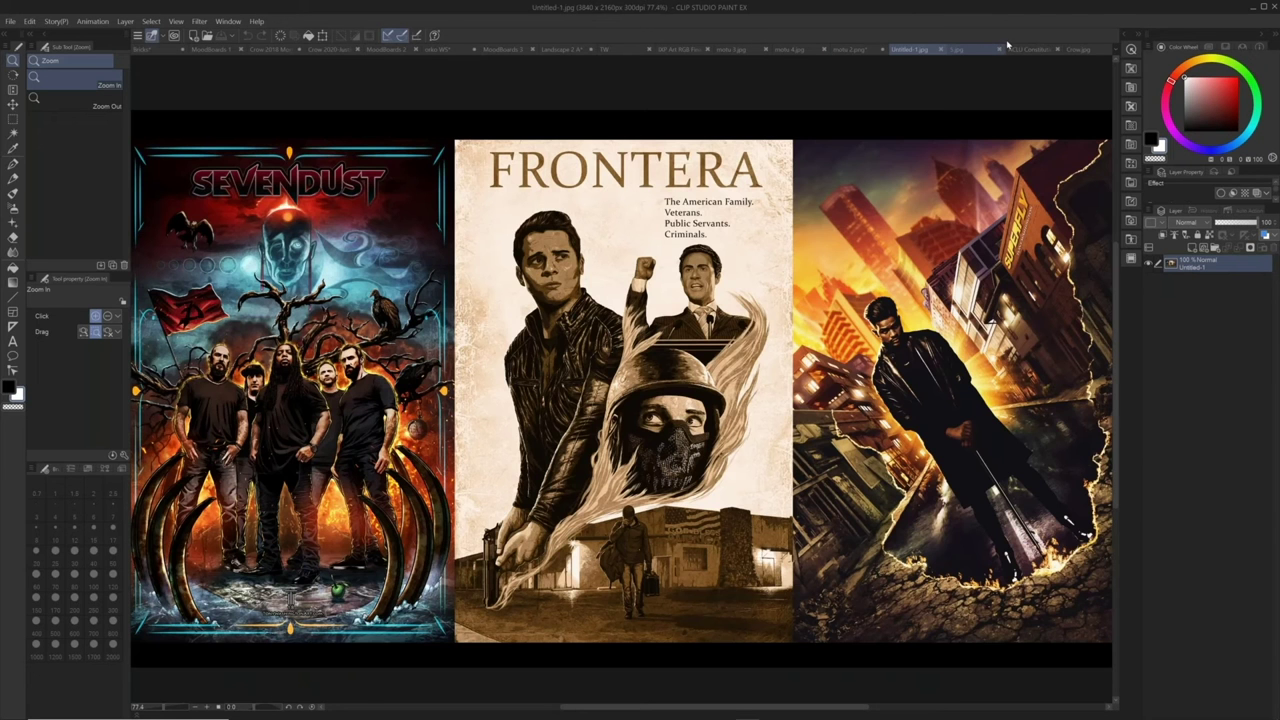
{"action": "left_click", "coordinate": [973, 51]}
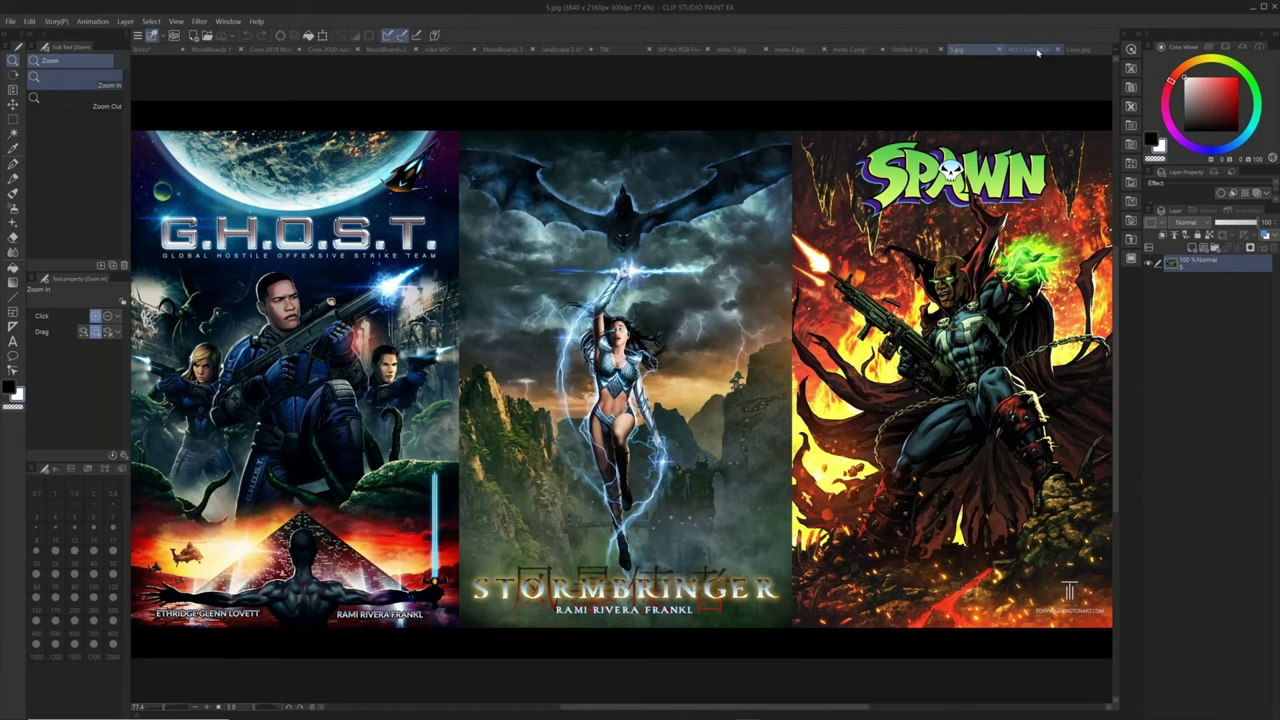
{"action": "left_click", "coordinate": [1038, 51]}
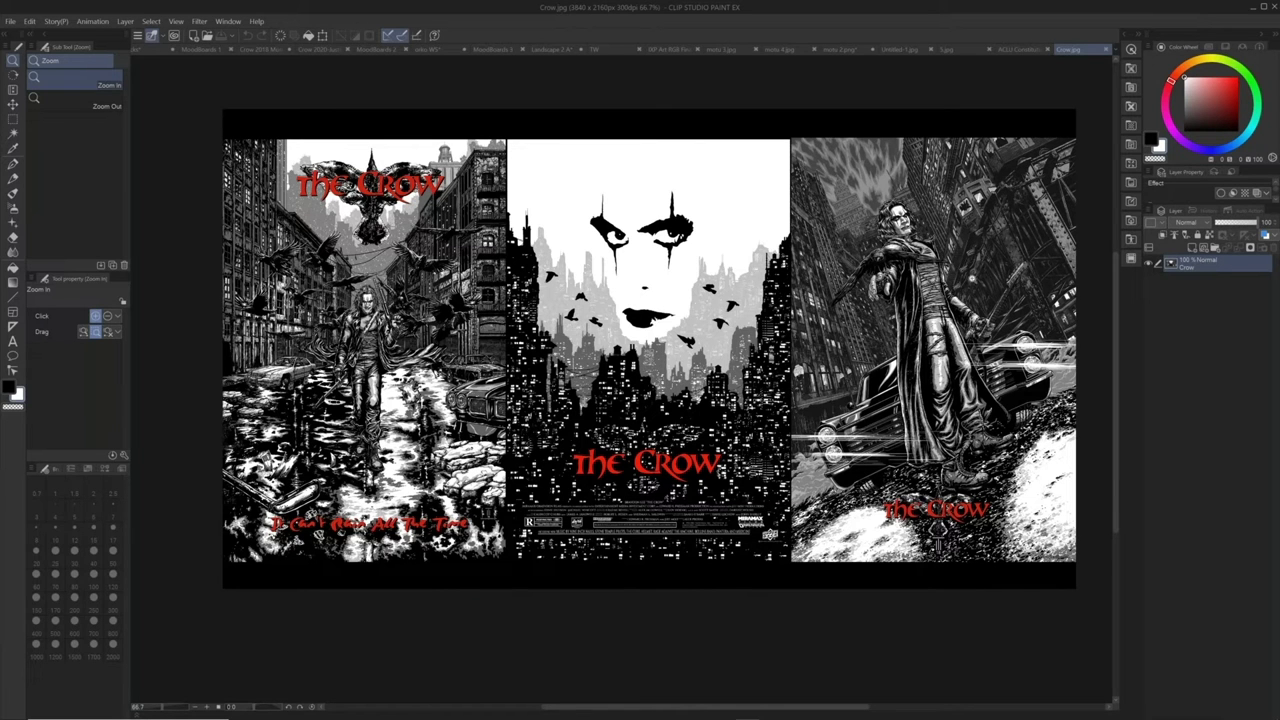
{"action": "left_click", "coordinate": [199, 50]}
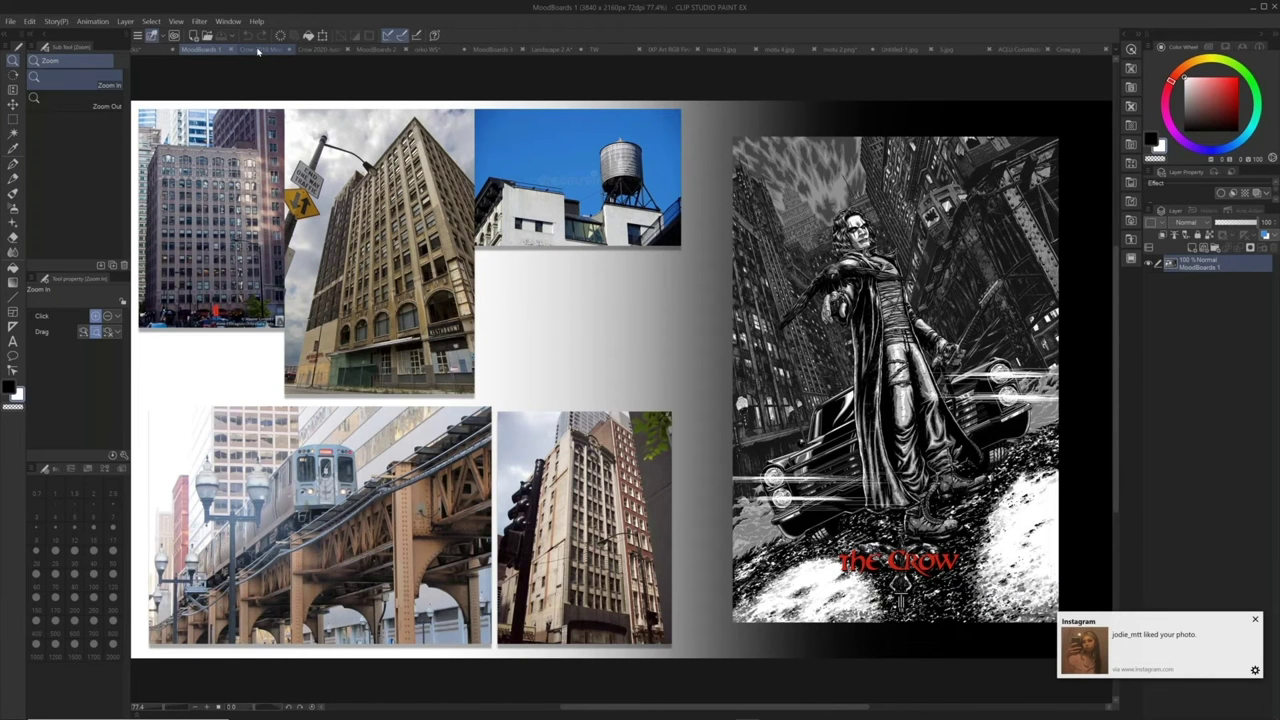
Switch to the Crow 2018 Momoa Updated Final document and dismiss the Instagram notification
{"action": "left_click", "coordinate": [258, 51]}
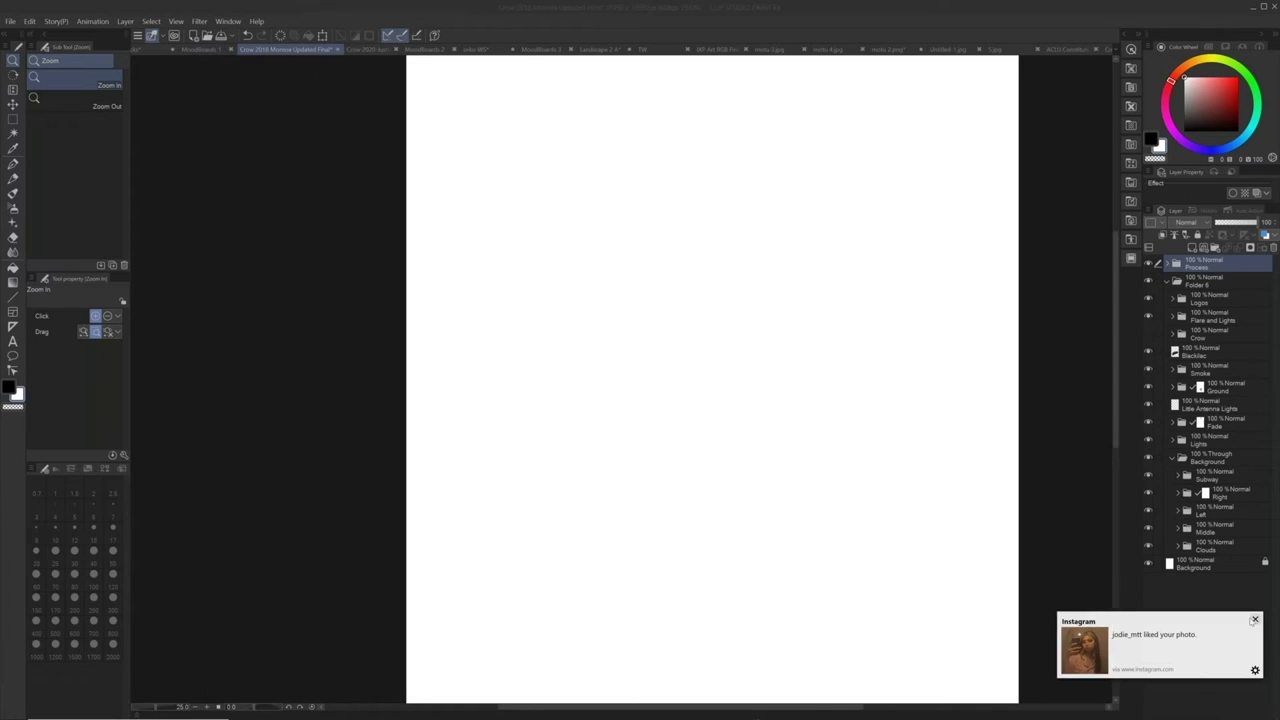
{"action": "left_click", "coordinate": [1254, 620]}
{"action": "left_click_drag", "start_coordinate": [661, 103], "coordinate": [616, 121]}
{"action": "left_click_drag", "start_coordinate": [751, 254], "coordinate": [725, 302]}
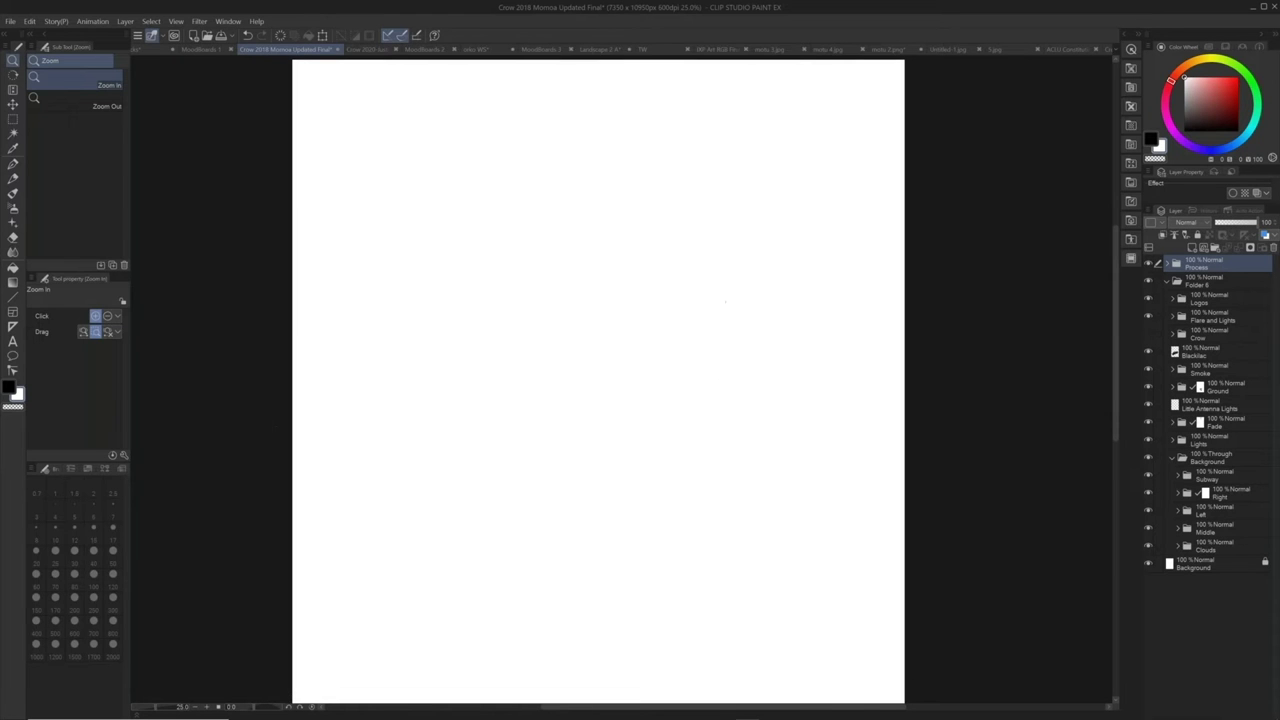
Select Layer 41 in the Process folder and ready the G-pen with black as drawing colour and red as secondary colour
{"action": "key", "text": "p"}
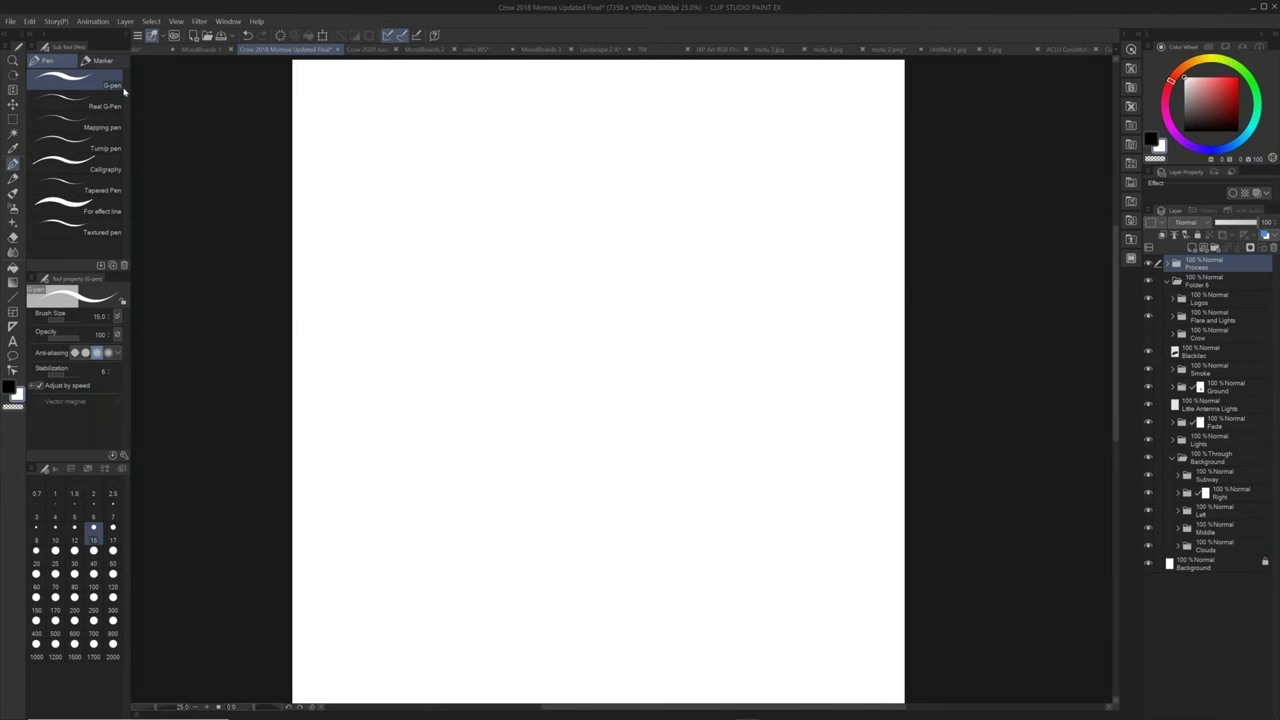
{"action": "left_click", "coordinate": [1168, 264]}
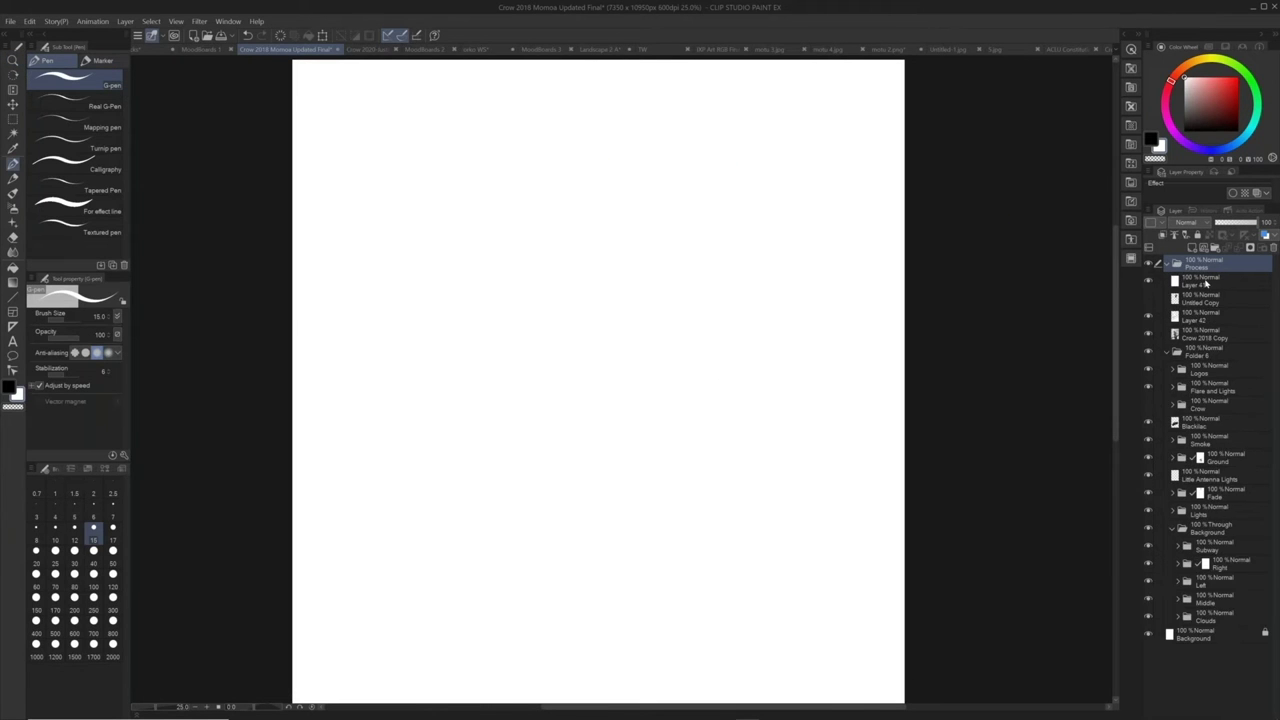
{"action": "left_click", "coordinate": [1206, 284]}
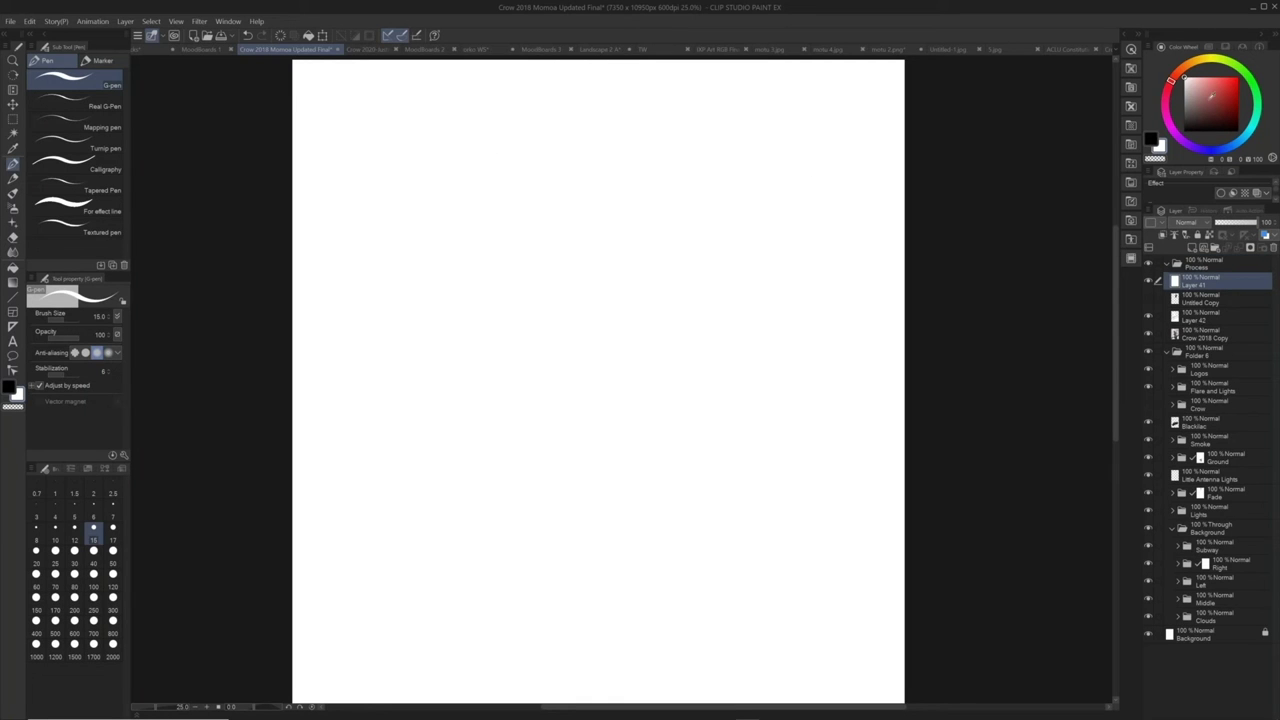
{"action": "left_click_drag", "start_coordinate": [1211, 97], "coordinate": [1233, 83]}
{"action": "key", "text": "x"}
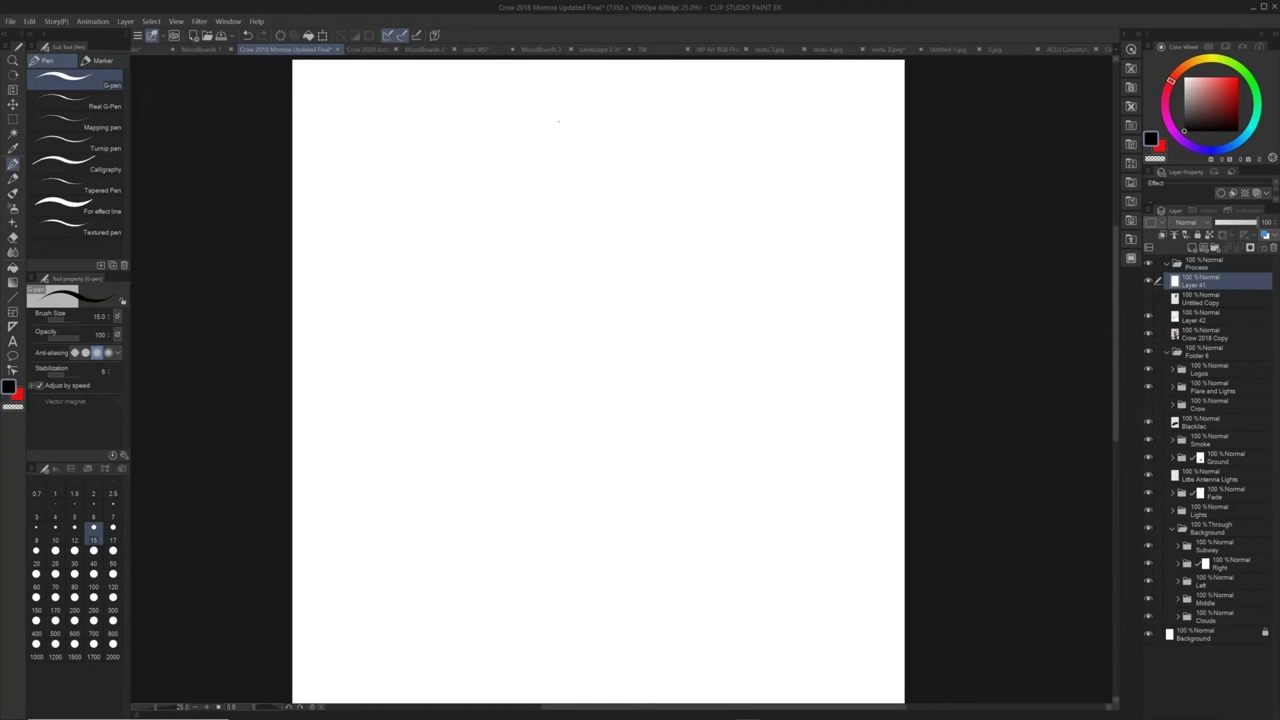
Try sketching a loose oval head in the upper middle of the page with the G-pen enlarged to size 40
{"action": "key", "text": "]"}
{"action": "key", "text": "]"}
{"action": "key", "text": "]"}
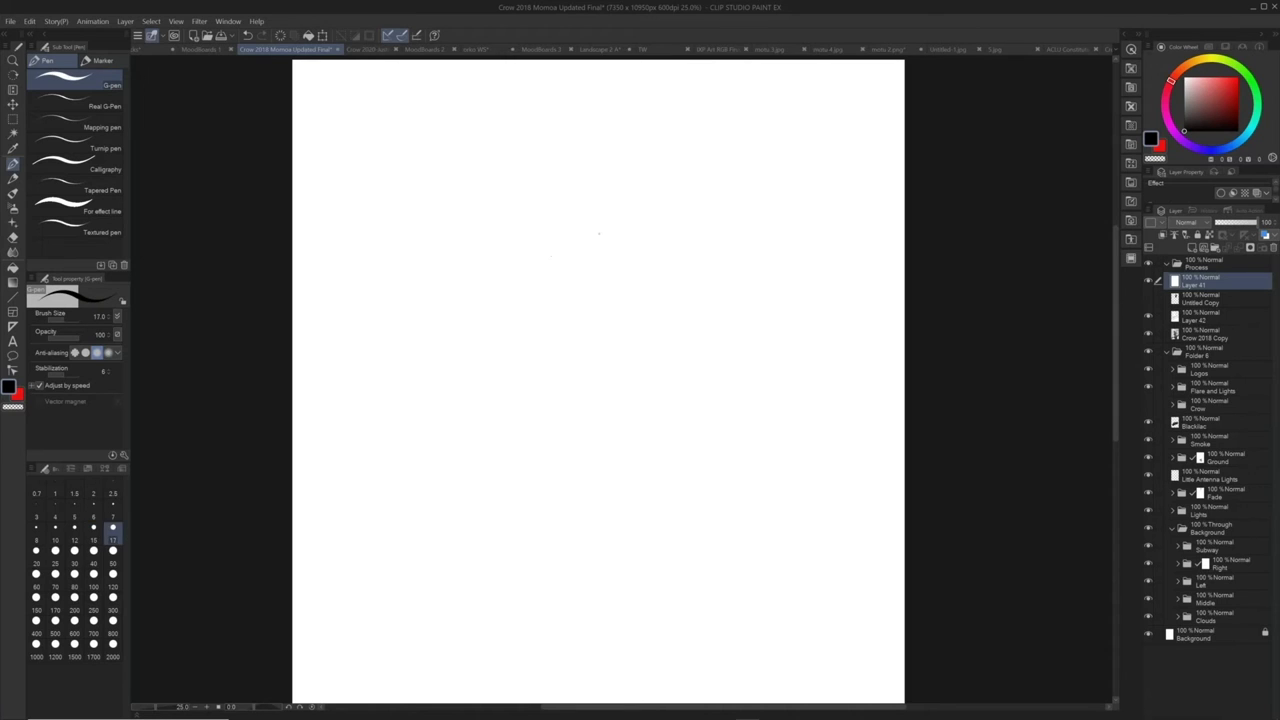
{"action": "left_click_drag", "start_coordinate": [552, 197], "coordinate": [578, 253]}
{"action": "key", "text": "]"}
{"action": "key", "text": "]"}
{"action": "mouse_move", "coordinate": [557, 181]}
{"action": "left_mouse_down"}
{"action": "mouse_move", "coordinate": [582, 198]}
{"action": "mouse_move", "coordinate": [527, 262]}
{"action": "mouse_move", "coordinate": [557, 289]}
{"action": "left_mouse_up"}
{"action": "left_click_drag", "start_coordinate": [566, 178], "coordinate": [603, 207]}
{"action": "mouse_move", "coordinate": [590, 250]}
{"action": "left_mouse_down"}
{"action": "mouse_move", "coordinate": [597, 270]}
{"action": "mouse_move", "coordinate": [593, 182]}
{"action": "left_mouse_up"}
{"action": "left_click_drag", "start_coordinate": [560, 182], "coordinate": [539, 207]}
{"action": "left_click_drag", "start_coordinate": [571, 315], "coordinate": [578, 316]}
{"action": "left_click_drag", "start_coordinate": [543, 208], "coordinate": [537, 294]}
{"action": "left_click_drag", "start_coordinate": [532, 200], "coordinate": [601, 207]}
{"action": "left_click_drag", "start_coordinate": [556, 162], "coordinate": [564, 296]}
{"action": "mouse_move", "coordinate": [538, 189]}
{"action": "left_mouse_down"}
{"action": "mouse_move", "coordinate": [551, 177]}
{"action": "mouse_move", "coordinate": [606, 207]}
{"action": "left_mouse_up"}
{"action": "mouse_move", "coordinate": [563, 151]}
{"action": "left_mouse_down"}
{"action": "mouse_move", "coordinate": [599, 302]}
{"action": "mouse_move", "coordinate": [614, 242]}
{"action": "left_mouse_up"}
{"action": "left_click_drag", "start_coordinate": [536, 301], "coordinate": [596, 311]}
{"action": "left_click_drag", "start_coordinate": [612, 253], "coordinate": [596, 316]}
{"action": "left_click_drag", "start_coordinate": [518, 232], "coordinate": [564, 295]}
{"action": "mouse_move", "coordinate": [529, 209]}
{"action": "left_mouse_down"}
{"action": "mouse_move", "coordinate": [519, 276]}
{"action": "mouse_move", "coordinate": [610, 174]}
{"action": "left_mouse_up"}
{"action": "left_click_drag", "start_coordinate": [550, 180], "coordinate": [552, 295]}
{"action": "left_click_drag", "start_coordinate": [582, 429], "coordinate": [595, 314]}
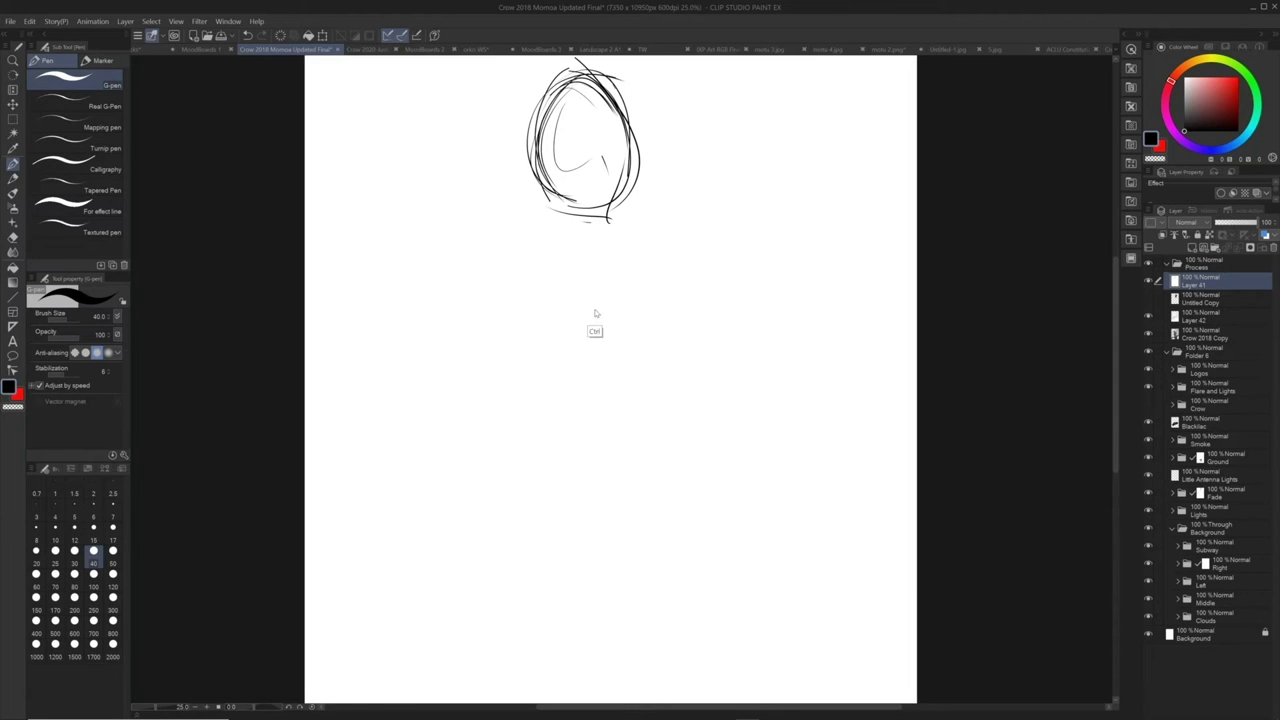
Undo all the strokes of the oval head sketch on Layer 41
{"action": "left_click", "coordinate": [595, 314], "text": "alt"}
{"action": "key", "text": "k"}
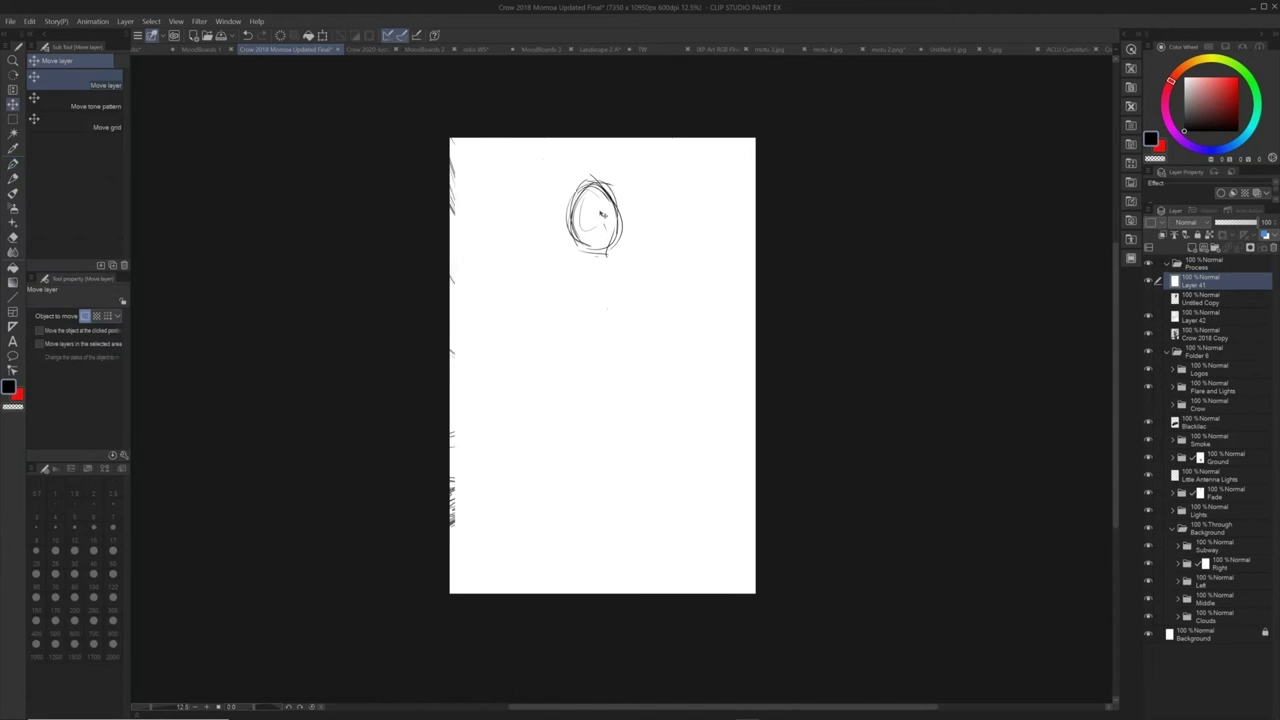
{"action": "key", "text": "ctrl+z"}
{"action": "key", "text": "ctrl+z"}
{"action": "key", "text": "ctrl+z"}
{"action": "key", "text": "ctrl+z"}
{"action": "key", "text": "ctrl+z"}
{"action": "key", "text": "ctrl+z"}
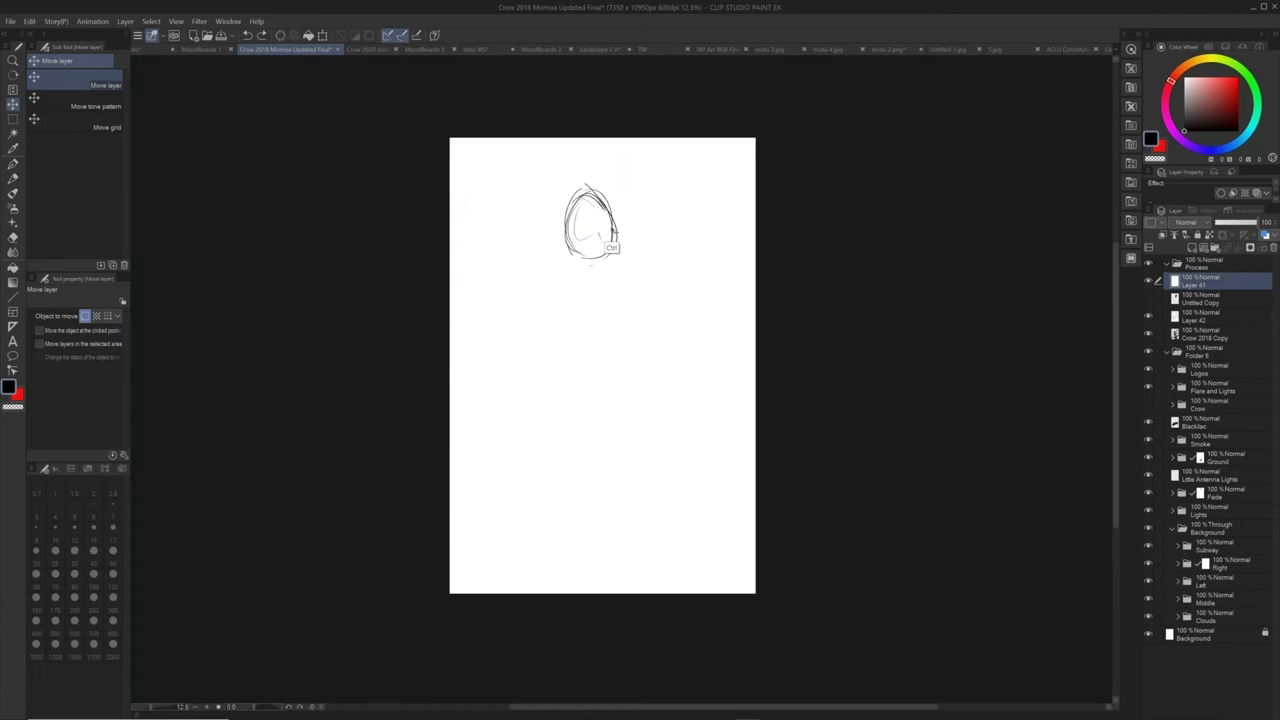
{"action": "key", "text": "ctrl+z"}
{"action": "key", "text": "ctrl+z"}
{"action": "key", "text": "ctrl+z"}
{"action": "key", "text": "ctrl+z"}
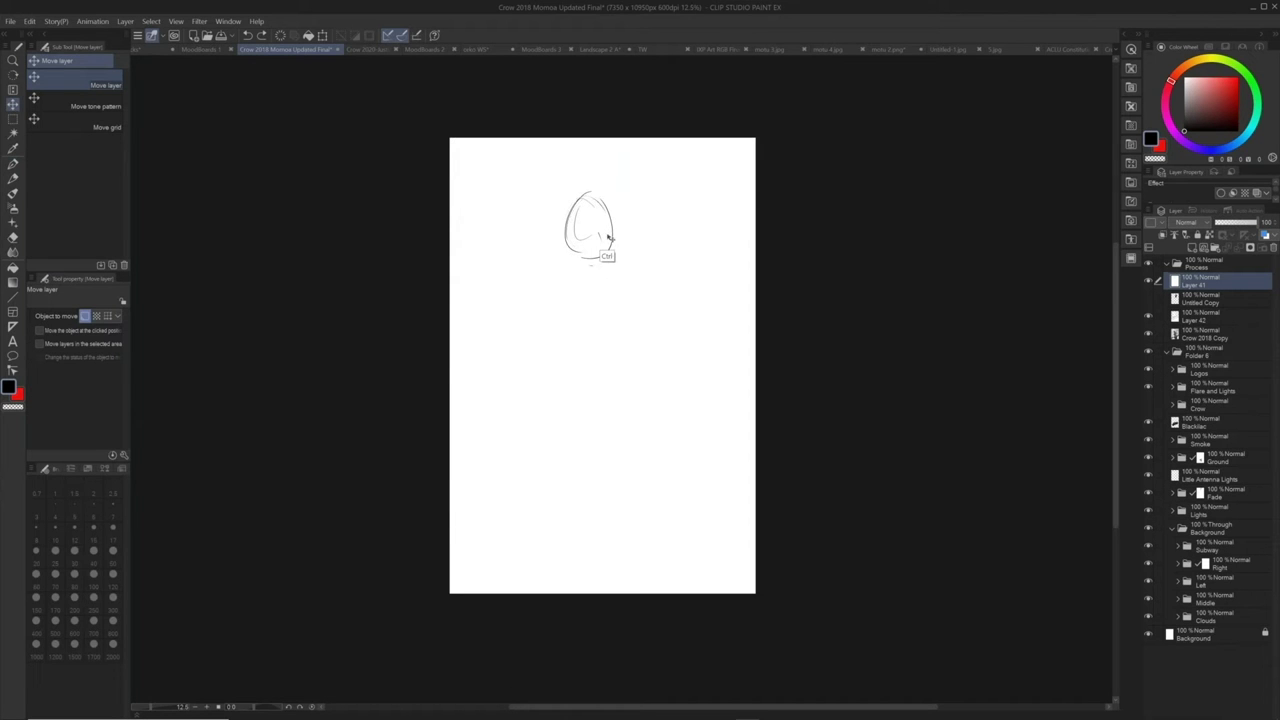
{"action": "key", "text": "ctrl+z"}
{"action": "key", "text": "ctrl+z"}
{"action": "key", "text": "ctrl+z"}
Add a new layer above Layer 41 and set the G-pen brush size to 60
{"action": "key", "text": "p"}
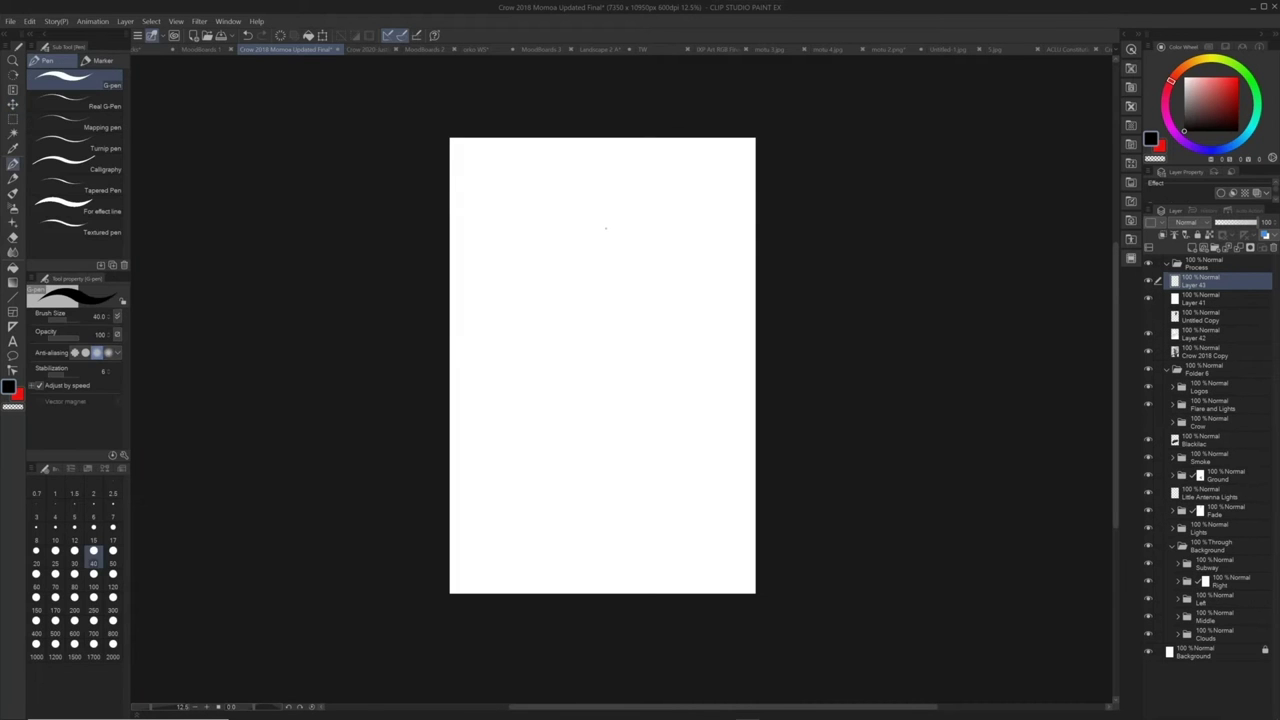
{"action": "key", "text": "p"}
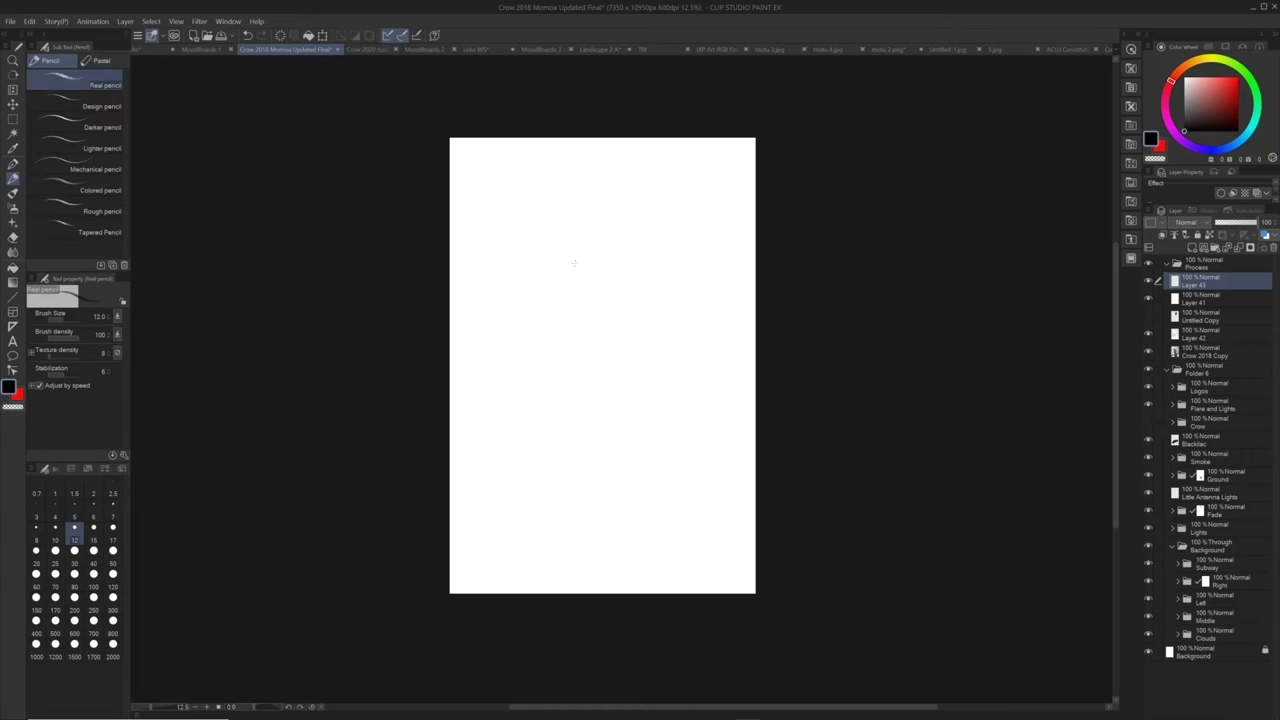
{"action": "key", "text": "p"}
{"action": "key", "text": "bracketright"}
{"action": "key", "text": "bracketright"}
{"action": "key", "text": "bracketright"}
Rough in a figure's oval head, shoulders, rounded arm and torso in the centre of the page
{"action": "mouse_move", "coordinate": [574, 227]}
{"action": "left_mouse_down"}
{"action": "mouse_move", "coordinate": [566, 297]}
{"action": "mouse_move", "coordinate": [613, 248]}
{"action": "left_mouse_up"}
{"action": "mouse_move", "coordinate": [581, 218]}
{"action": "left_mouse_down"}
{"action": "mouse_move", "coordinate": [613, 248]}
{"action": "mouse_move", "coordinate": [562, 288]}
{"action": "mouse_move", "coordinate": [615, 252]}
{"action": "left_mouse_up"}
{"action": "mouse_move", "coordinate": [565, 289]}
{"action": "left_mouse_down"}
{"action": "mouse_move", "coordinate": [618, 296]}
{"action": "mouse_move", "coordinate": [611, 252]}
{"action": "mouse_move", "coordinate": [566, 302]}
{"action": "left_mouse_up"}
{"action": "mouse_move", "coordinate": [596, 230]}
{"action": "left_mouse_down"}
{"action": "mouse_move", "coordinate": [572, 304]}
{"action": "mouse_move", "coordinate": [634, 308]}
{"action": "left_mouse_up"}
{"action": "mouse_move", "coordinate": [552, 318]}
{"action": "left_mouse_down"}
{"action": "mouse_move", "coordinate": [638, 302]}
{"action": "mouse_move", "coordinate": [646, 330]}
{"action": "mouse_move", "coordinate": [634, 300]}
{"action": "left_mouse_up"}
{"action": "left_click_drag", "start_coordinate": [545, 345], "coordinate": [590, 302]}
{"action": "left_click_drag", "start_coordinate": [592, 334], "coordinate": [620, 358]}
{"action": "left_click_drag", "start_coordinate": [605, 312], "coordinate": [628, 328]}
{"action": "mouse_move", "coordinate": [572, 306]}
{"action": "left_mouse_down"}
{"action": "mouse_move", "coordinate": [546, 390]}
{"action": "mouse_move", "coordinate": [604, 308]}
{"action": "mouse_move", "coordinate": [626, 380]}
{"action": "left_mouse_up"}
{"action": "mouse_move", "coordinate": [636, 342]}
{"action": "left_mouse_down"}
{"action": "mouse_move", "coordinate": [610, 406]}
{"action": "mouse_move", "coordinate": [563, 438]}
{"action": "left_mouse_up"}
{"action": "mouse_move", "coordinate": [576, 312]}
{"action": "left_mouse_down"}
{"action": "mouse_move", "coordinate": [572, 414]}
{"action": "mouse_move", "coordinate": [556, 370]}
{"action": "left_mouse_up"}
{"action": "left_click_drag", "start_coordinate": [548, 310], "coordinate": [580, 364]}
{"action": "left_click_drag", "start_coordinate": [631, 320], "coordinate": [631, 347]}
{"action": "left_click_drag", "start_coordinate": [632, 414], "coordinate": [586, 434]}
{"action": "left_click_drag", "start_coordinate": [570, 398], "coordinate": [630, 412]}
{"action": "left_click_drag", "start_coordinate": [606, 358], "coordinate": [610, 400]}
{"action": "left_click_drag", "start_coordinate": [584, 420], "coordinate": [622, 382]}
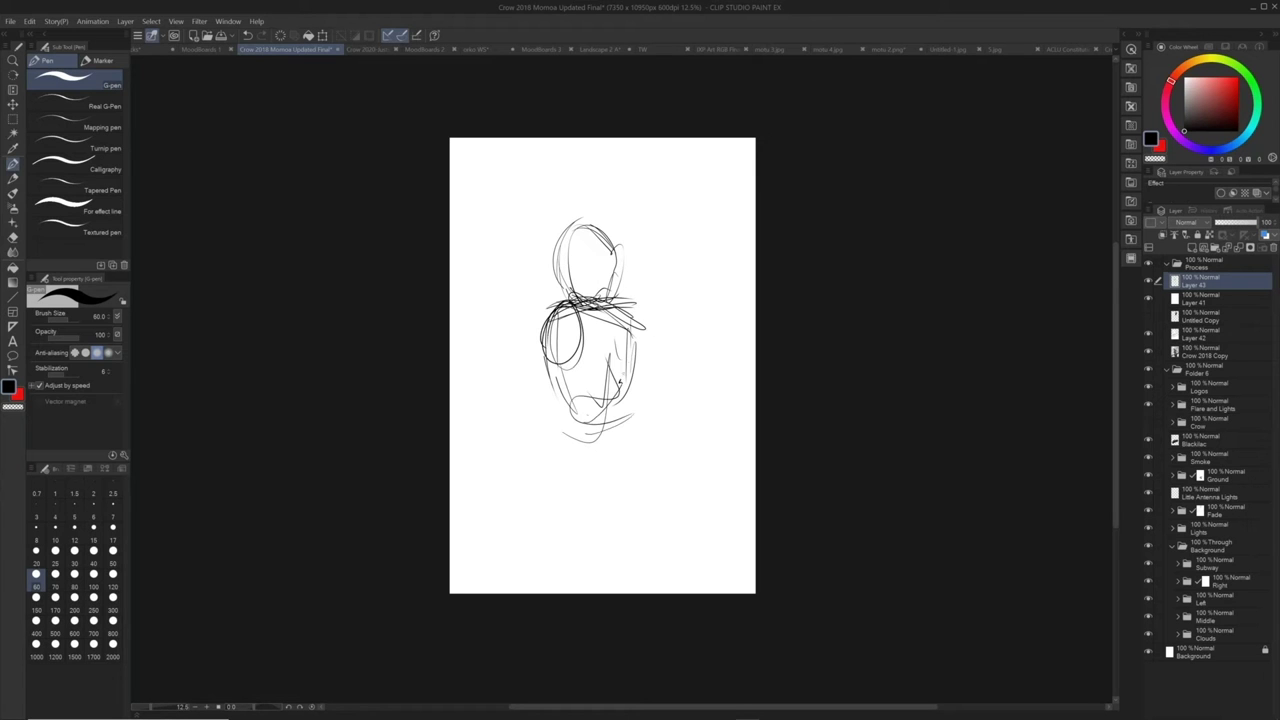
Sketch curved background lines along the upper left and upper right edges of the page
{"action": "mouse_move", "coordinate": [496, 226]}
{"action": "left_mouse_down"}
{"action": "mouse_move", "coordinate": [452, 330]}
{"action": "mouse_move", "coordinate": [450, 296]}
{"action": "left_mouse_up"}
{"action": "left_click_drag", "start_coordinate": [488, 176], "coordinate": [448, 226]}
{"action": "left_click_drag", "start_coordinate": [520, 144], "coordinate": [452, 220]}
{"action": "mouse_move", "coordinate": [748, 340]}
{"action": "left_mouse_down"}
{"action": "mouse_move", "coordinate": [702, 214]}
{"action": "mouse_move", "coordinate": [752, 284]}
{"action": "left_mouse_up"}
{"action": "left_click_drag", "start_coordinate": [672, 170], "coordinate": [754, 286]}
Sketch the figure's other arm and add rough strokes around the chest and waist
{"action": "left_click_drag", "start_coordinate": [642, 352], "coordinate": [642, 392]}
{"action": "left_click_drag", "start_coordinate": [608, 332], "coordinate": [614, 338]}
{"action": "left_click_drag", "start_coordinate": [562, 400], "coordinate": [586, 416]}
{"action": "left_click_drag", "start_coordinate": [612, 352], "coordinate": [610, 392]}
{"action": "mouse_move", "coordinate": [548, 408]}
{"action": "left_mouse_down"}
{"action": "mouse_move", "coordinate": [576, 434]}
{"action": "mouse_move", "coordinate": [606, 430]}
{"action": "left_mouse_up"}
{"action": "left_click_drag", "start_coordinate": [584, 440], "coordinate": [636, 430]}
{"action": "left_click_drag", "start_coordinate": [612, 328], "coordinate": [636, 436]}
{"action": "mouse_move", "coordinate": [546, 424]}
{"action": "left_mouse_down"}
{"action": "mouse_move", "coordinate": [594, 420]}
{"action": "mouse_move", "coordinate": [550, 422]}
{"action": "mouse_move", "coordinate": [562, 410]}
{"action": "left_mouse_up"}
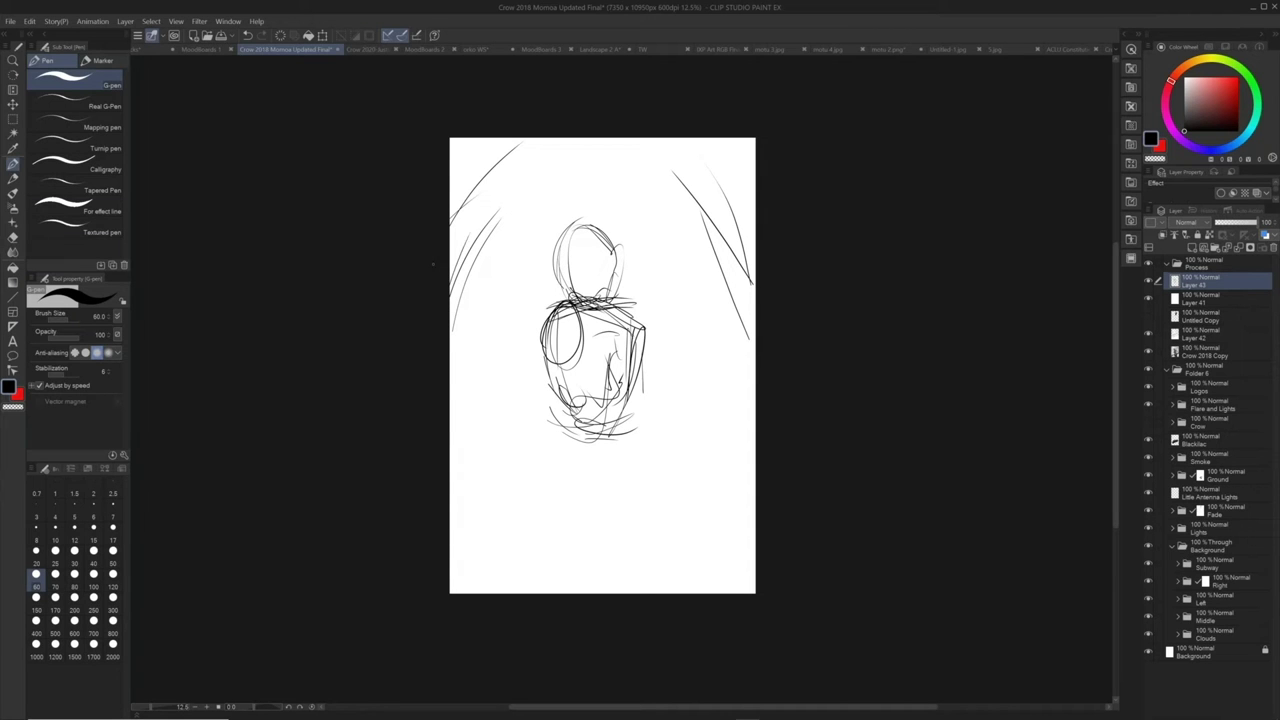
Add diagonal lines converging on the figure and more long curved background lines on both sides
{"action": "left_click_drag", "start_coordinate": [446, 168], "coordinate": [505, 112]}
{"action": "left_click_drag", "start_coordinate": [746, 138], "coordinate": [618, 292]}
{"action": "left_click_drag", "start_coordinate": [506, 143], "coordinate": [592, 326]}
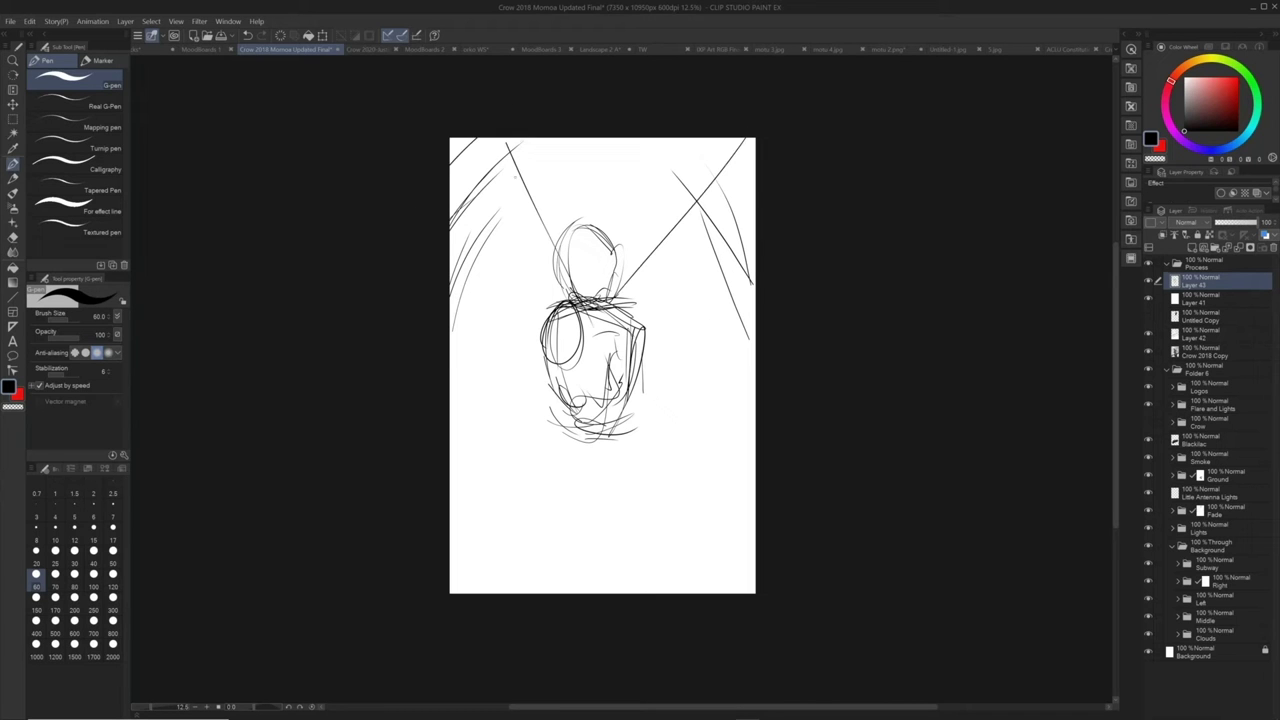
{"action": "left_click_drag", "start_coordinate": [453, 382], "coordinate": [536, 155]}
{"action": "left_click_drag", "start_coordinate": [475, 389], "coordinate": [560, 199]}
{"action": "left_click_drag", "start_coordinate": [677, 139], "coordinate": [731, 280]}
{"action": "left_click_drag", "start_coordinate": [656, 233], "coordinate": [716, 383]}
{"action": "left_click_drag", "start_coordinate": [724, 203], "coordinate": [751, 306]}
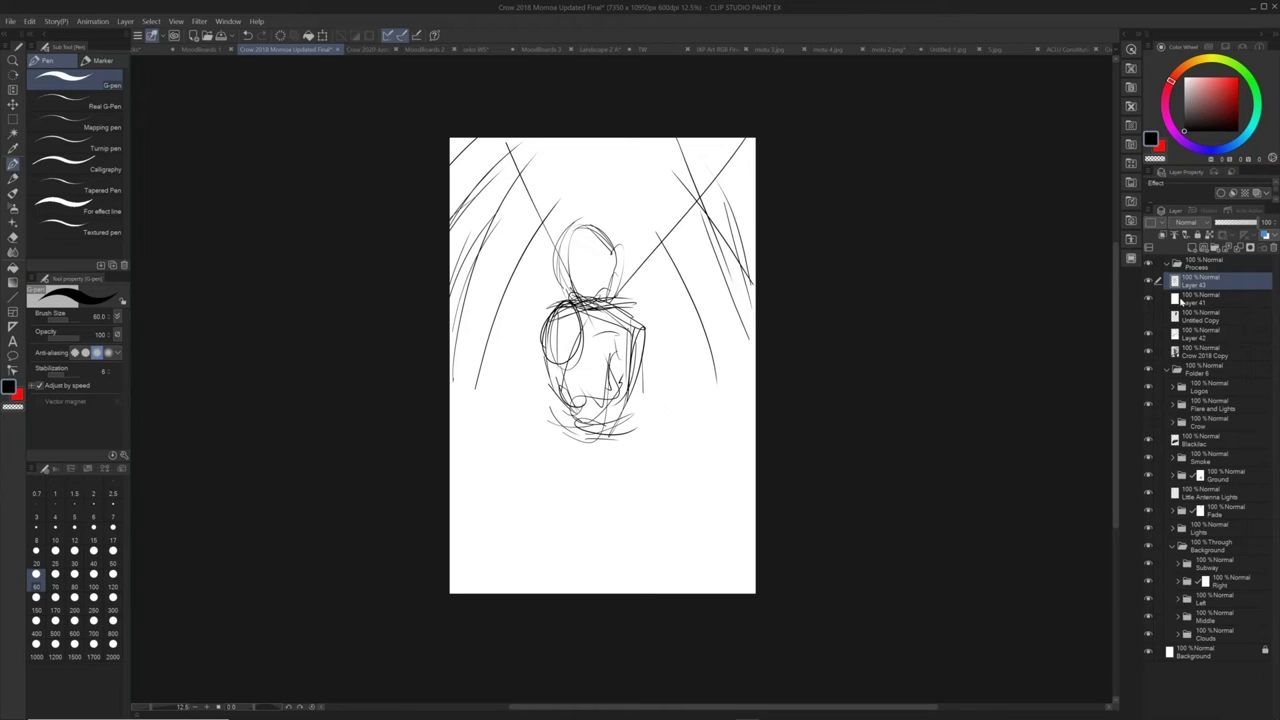
Sketch a slanted block shape across the figure's base and short curved strokes at its right
{"action": "left_click_drag", "start_coordinate": [610, 444], "coordinate": [567, 447]}
{"action": "left_click_drag", "start_coordinate": [478, 476], "coordinate": [570, 428]}
{"action": "left_click_drag", "start_coordinate": [486, 440], "coordinate": [586, 422]}
{"action": "left_click_drag", "start_coordinate": [505, 482], "coordinate": [500, 434]}
{"action": "left_click_drag", "start_coordinate": [492, 434], "coordinate": [658, 386]}
{"action": "left_click_drag", "start_coordinate": [688, 370], "coordinate": [716, 460]}
{"action": "left_click_drag", "start_coordinate": [504, 496], "coordinate": [685, 438]}
{"action": "left_click_drag", "start_coordinate": [717, 368], "coordinate": [724, 423]}
{"action": "left_click_drag", "start_coordinate": [529, 442], "coordinate": [608, 429]}
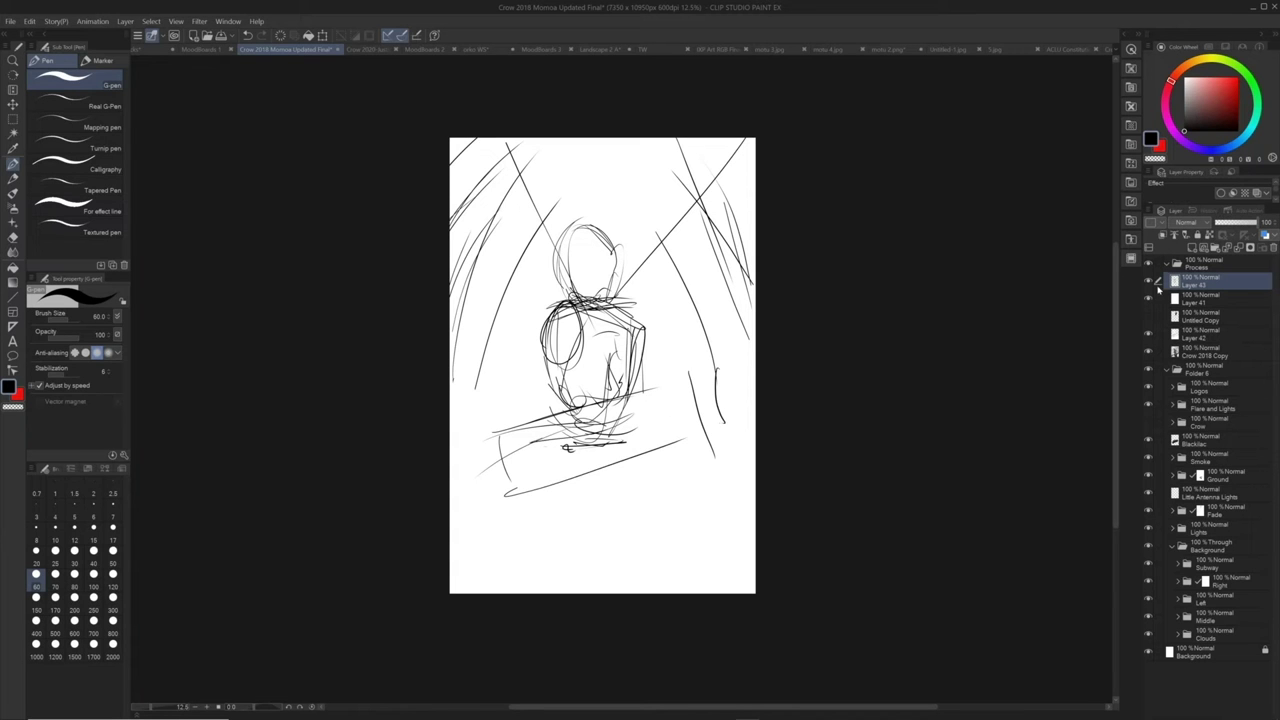
Hide Layer 43 and Layer 41, and display the Crow 2018 Copy sketch layer in blue layer colour
{"action": "left_click", "coordinate": [1148, 298]}
{"action": "left_click", "coordinate": [1148, 281]}
{"action": "left_click", "coordinate": [1148, 350]}
{"action": "left_click", "coordinate": [1160, 352]}
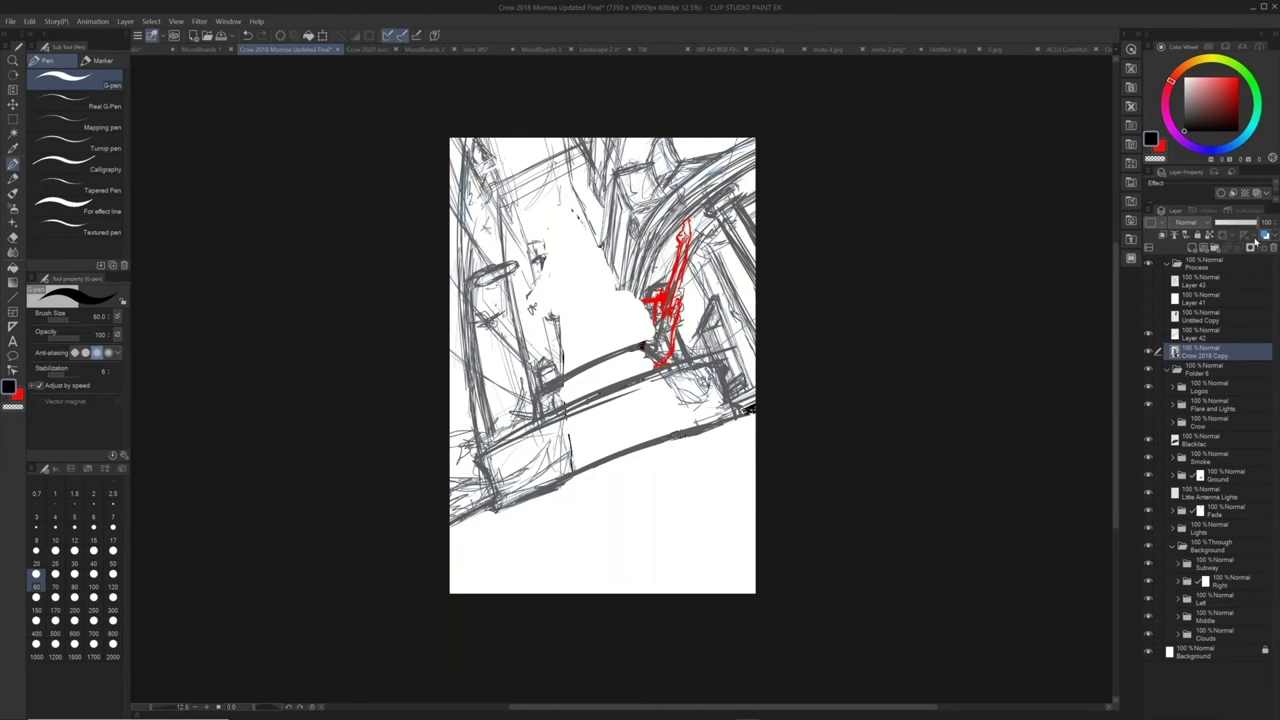
{"action": "left_click", "coordinate": [1256, 240]}
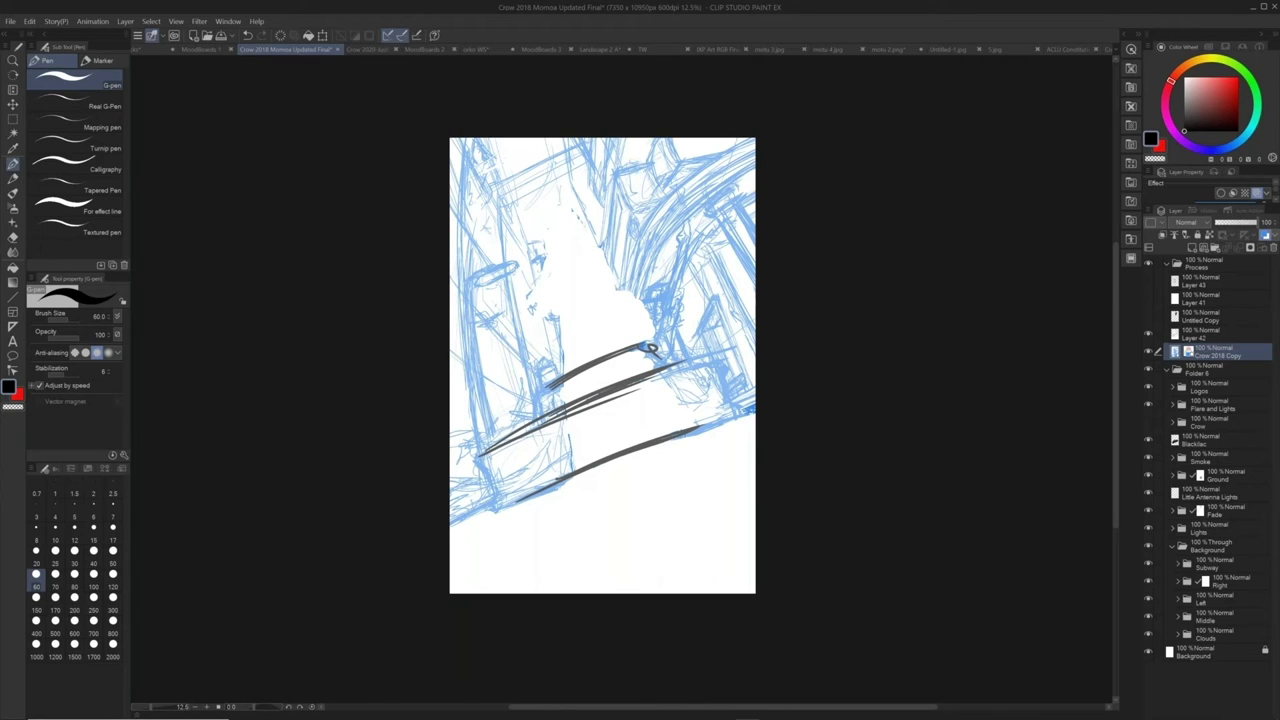
Add a new layer above Crow 2018 Copy for tracing strokes and move it above Layer 42
{"action": "key", "text": "ctrl+shift+n"}
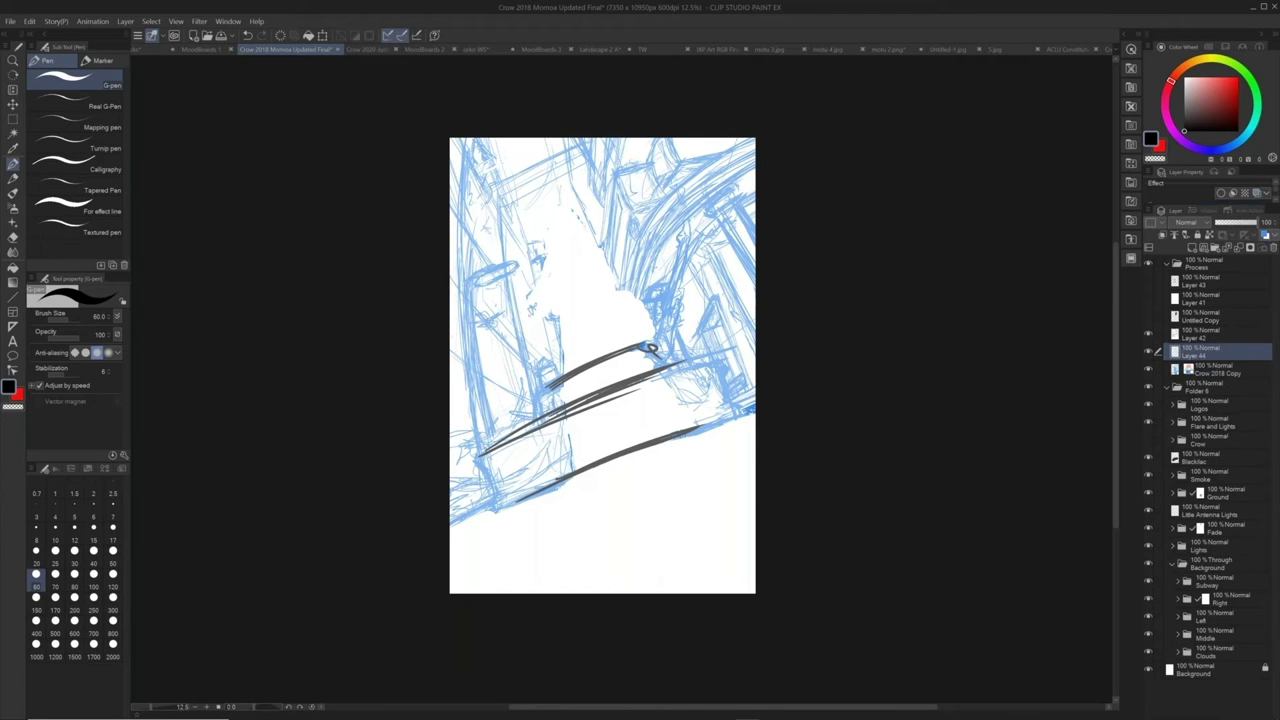
{"action": "left_click_drag", "start_coordinate": [470, 166], "coordinate": [464, 256]}
{"action": "left_click_drag", "start_coordinate": [491, 456], "coordinate": [493, 474]}
{"action": "left_click_drag", "start_coordinate": [1229, 351], "coordinate": [1229, 328]}
Trace the tilted car's hood, bumper and side edges in black over the blue sketch
{"action": "left_click_drag", "start_coordinate": [550, 416], "coordinate": [670, 367]}
{"action": "mouse_move", "coordinate": [484, 454]}
{"action": "left_mouse_down"}
{"action": "mouse_move", "coordinate": [630, 382]}
{"action": "mouse_move", "coordinate": [508, 511]}
{"action": "mouse_move", "coordinate": [686, 433]}
{"action": "left_mouse_up"}
{"action": "left_click_drag", "start_coordinate": [715, 365], "coordinate": [717, 408]}
{"action": "mouse_move", "coordinate": [501, 425]}
{"action": "left_mouse_down"}
{"action": "mouse_move", "coordinate": [537, 411]}
{"action": "mouse_move", "coordinate": [536, 426]}
{"action": "left_mouse_up"}
{"action": "mouse_move", "coordinate": [522, 398]}
{"action": "left_mouse_down"}
{"action": "mouse_move", "coordinate": [625, 347]}
{"action": "mouse_move", "coordinate": [660, 360]}
{"action": "mouse_move", "coordinate": [529, 389]}
{"action": "mouse_move", "coordinate": [652, 332]}
{"action": "left_mouse_up"}
{"action": "left_click_drag", "start_coordinate": [648, 332], "coordinate": [658, 356]}
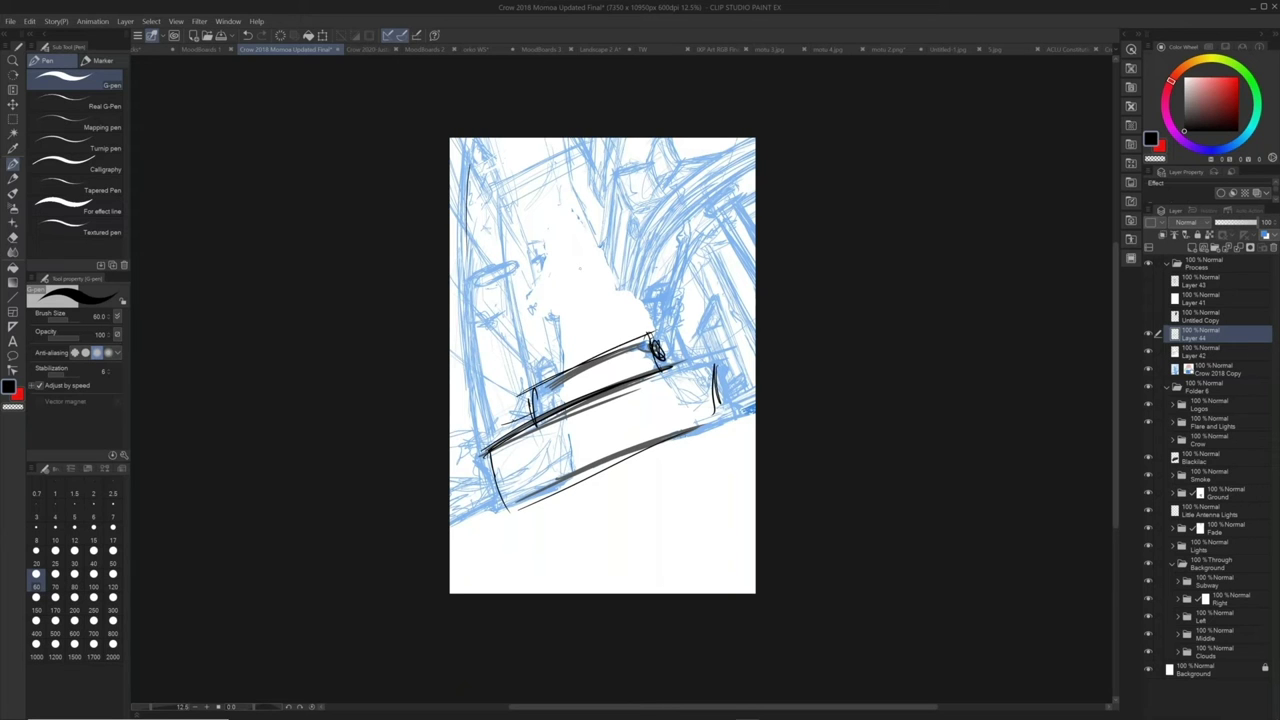
Sketch the standing figure's round head, shoulders and arms above the tilted car
{"action": "mouse_move", "coordinate": [560, 206]}
{"action": "left_mouse_down"}
{"action": "mouse_move", "coordinate": [552, 252]}
{"action": "mouse_move", "coordinate": [584, 214]}
{"action": "mouse_move", "coordinate": [556, 256]}
{"action": "mouse_move", "coordinate": [586, 214]}
{"action": "left_mouse_up"}
{"action": "mouse_move", "coordinate": [550, 260]}
{"action": "left_mouse_down"}
{"action": "mouse_move", "coordinate": [546, 290]}
{"action": "mouse_move", "coordinate": [612, 260]}
{"action": "mouse_move", "coordinate": [596, 256]}
{"action": "left_mouse_up"}
{"action": "left_click_drag", "start_coordinate": [546, 268], "coordinate": [544, 292]}
{"action": "mouse_move", "coordinate": [580, 258]}
{"action": "left_mouse_down"}
{"action": "mouse_move", "coordinate": [606, 264]}
{"action": "mouse_move", "coordinate": [560, 306]}
{"action": "left_mouse_up"}
{"action": "mouse_move", "coordinate": [600, 258]}
{"action": "left_mouse_down"}
{"action": "mouse_move", "coordinate": [583, 296]}
{"action": "mouse_move", "coordinate": [528, 306]}
{"action": "left_mouse_up"}
{"action": "left_click_drag", "start_coordinate": [544, 318], "coordinate": [554, 330]}
{"action": "left_click_drag", "start_coordinate": [614, 284], "coordinate": [620, 326]}
{"action": "left_click_drag", "start_coordinate": [602, 292], "coordinate": [628, 336]}
Sketch the figure's long coat, legs and feet across the car, and circle the outstretched hand
{"action": "left_click_drag", "start_coordinate": [560, 292], "coordinate": [572, 400]}
{"action": "left_click_drag", "start_coordinate": [564, 314], "coordinate": [588, 466]}
{"action": "left_click_drag", "start_coordinate": [564, 382], "coordinate": [596, 510]}
{"action": "mouse_move", "coordinate": [594, 280]}
{"action": "left_mouse_down"}
{"action": "mouse_move", "coordinate": [628, 510]}
{"action": "mouse_move", "coordinate": [638, 438]}
{"action": "mouse_move", "coordinate": [678, 480]}
{"action": "left_mouse_up"}
{"action": "left_click_drag", "start_coordinate": [562, 322], "coordinate": [542, 382]}
{"action": "left_click_drag", "start_coordinate": [584, 498], "coordinate": [590, 523]}
{"action": "left_click_drag", "start_coordinate": [562, 331], "coordinate": [575, 453]}
{"action": "mouse_move", "coordinate": [600, 492]}
{"action": "left_mouse_down"}
{"action": "mouse_move", "coordinate": [634, 494]}
{"action": "mouse_move", "coordinate": [676, 469]}
{"action": "left_mouse_up"}
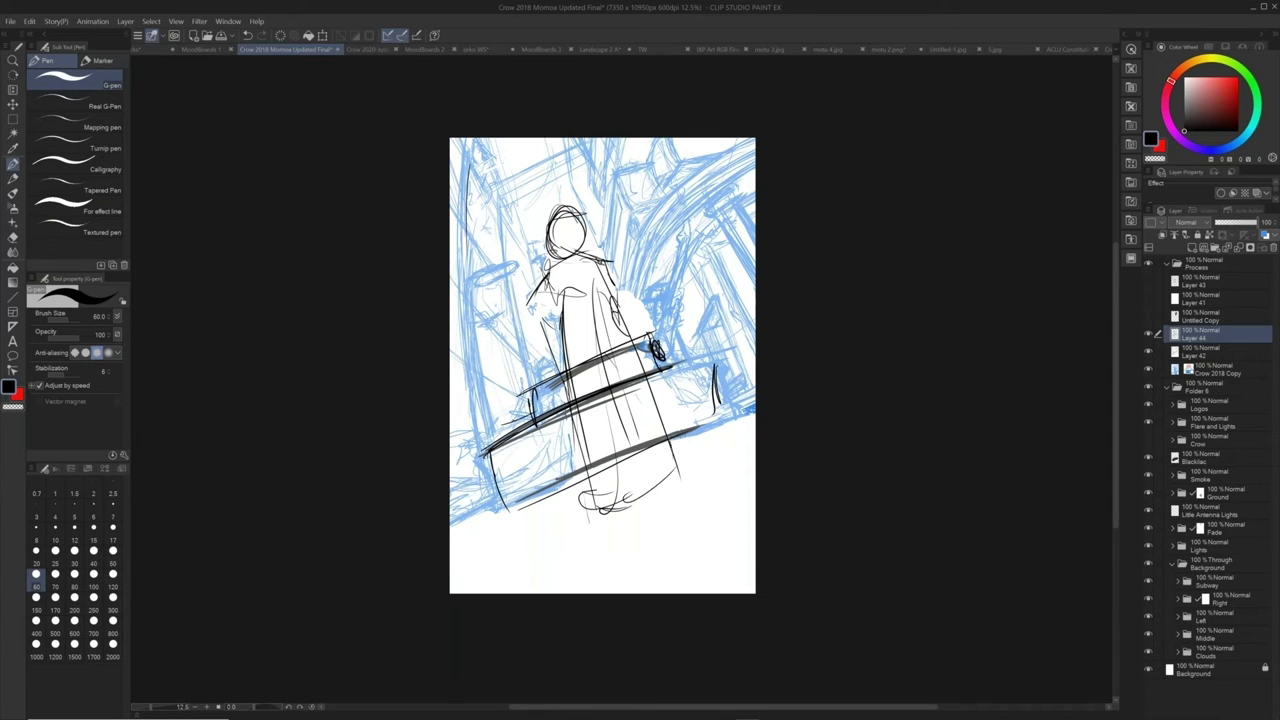
{"action": "mouse_move", "coordinate": [522, 306]}
{"action": "left_mouse_down"}
{"action": "mouse_move", "coordinate": [560, 326]}
{"action": "mouse_move", "coordinate": [522, 320]}
{"action": "mouse_move", "coordinate": [550, 330]}
{"action": "left_mouse_up"}
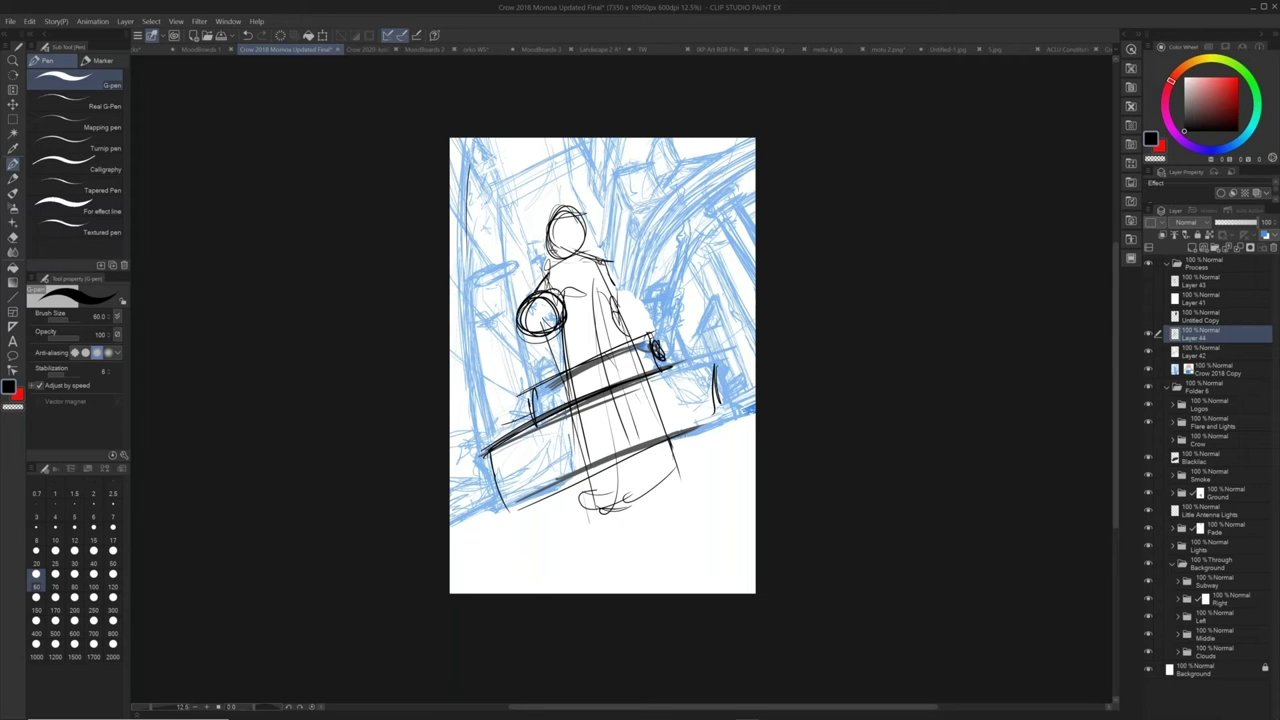
{"action": "left_click_drag", "start_coordinate": [565, 225], "coordinate": [537, 315]}
Draw the tilted building lines on both sides of the figure, with short cross strokes on the left building
{"action": "mouse_move", "coordinate": [478, 184]}
{"action": "left_mouse_down"}
{"action": "mouse_move", "coordinate": [490, 404]}
{"action": "mouse_move", "coordinate": [466, 338]}
{"action": "left_mouse_up"}
{"action": "left_click_drag", "start_coordinate": [494, 190], "coordinate": [498, 352]}
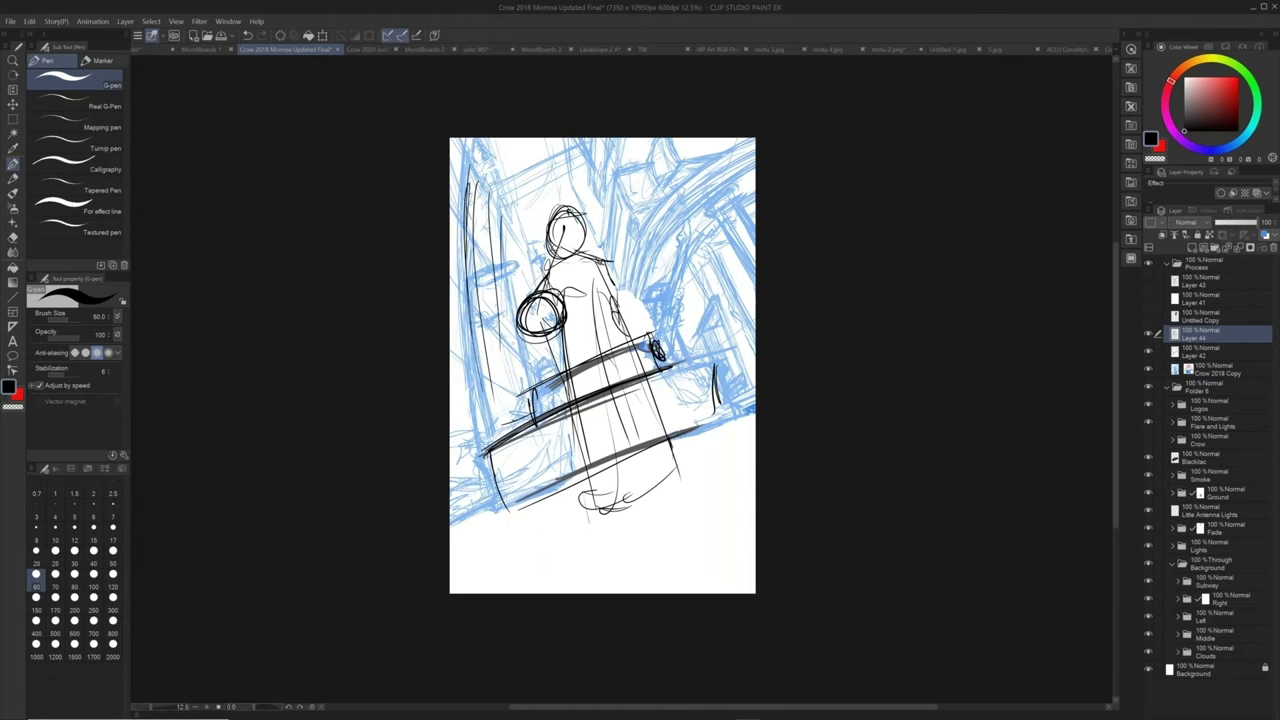
{"action": "left_click_drag", "start_coordinate": [598, 162], "coordinate": [660, 264]}
{"action": "left_click_drag", "start_coordinate": [596, 146], "coordinate": [694, 316]}
{"action": "left_click_drag", "start_coordinate": [632, 156], "coordinate": [712, 294]}
{"action": "left_click_drag", "start_coordinate": [670, 162], "coordinate": [722, 302]}
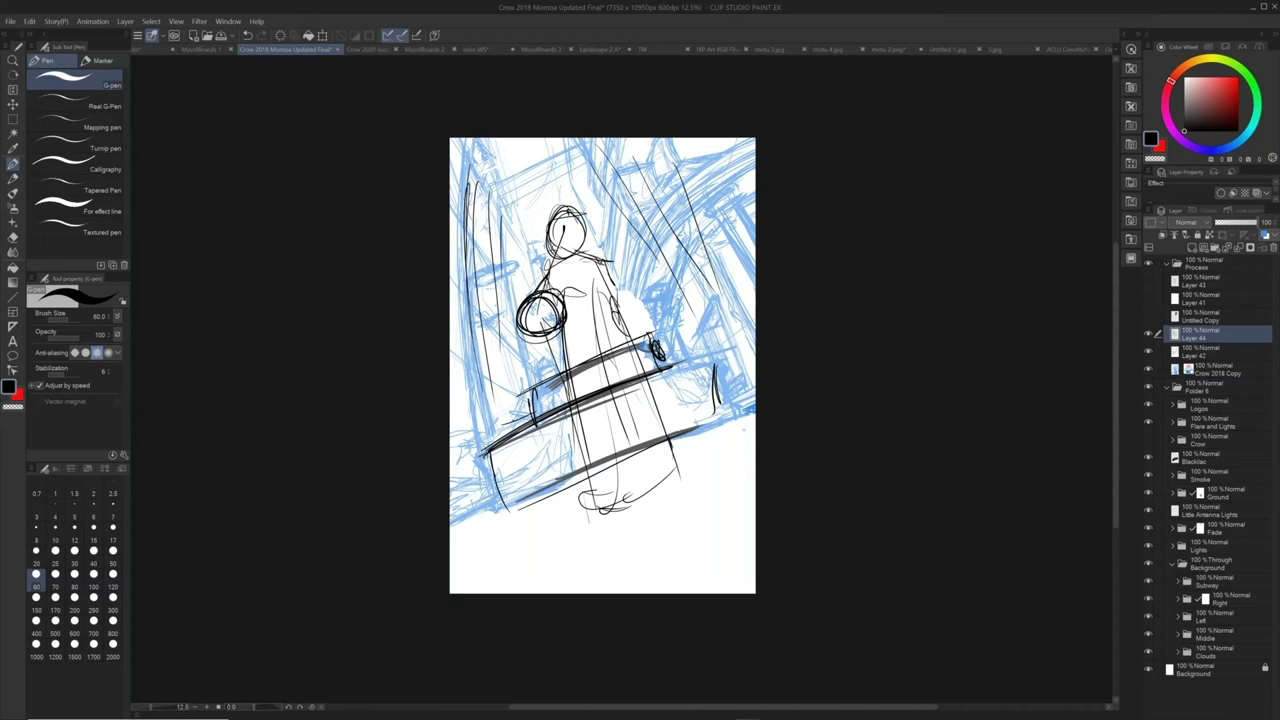
{"action": "left_click_drag", "start_coordinate": [464, 234], "coordinate": [492, 254]}
{"action": "left_click_drag", "start_coordinate": [455, 208], "coordinate": [492, 274]}
Collapse the Process and Background layer folders
{"action": "left_click", "coordinate": [1167, 266]}
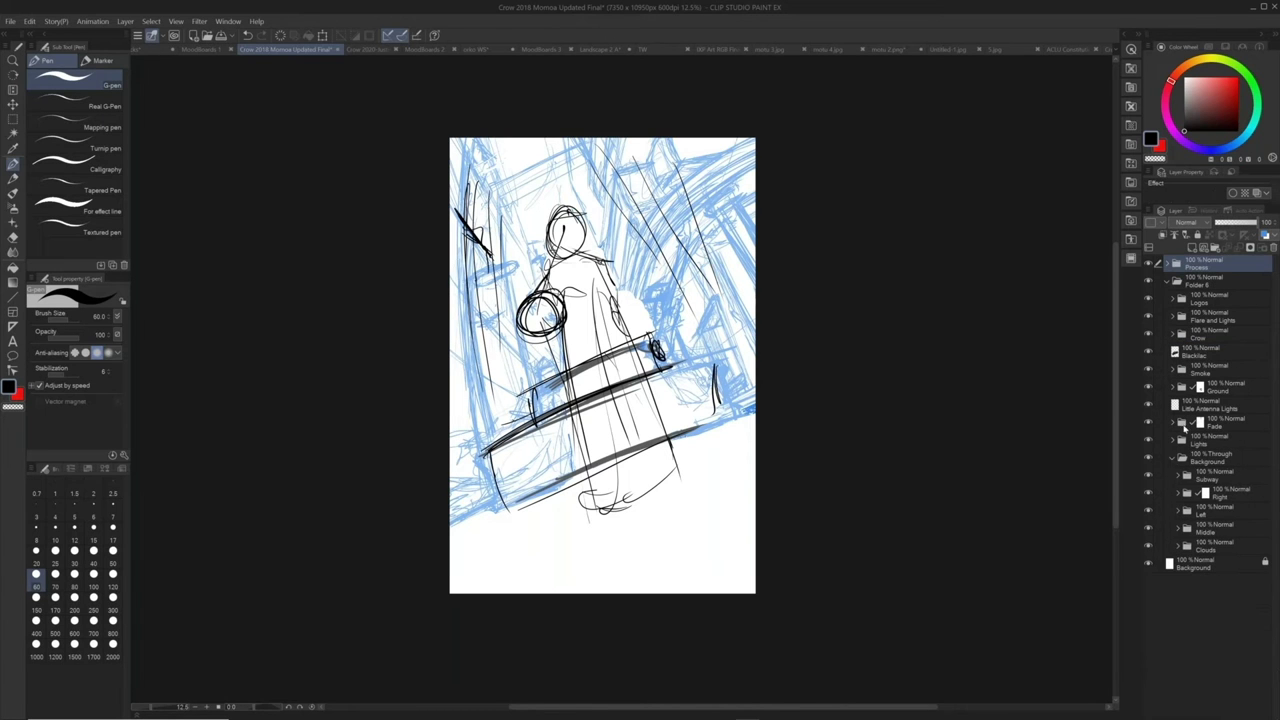
{"action": "left_click", "coordinate": [1172, 461]}
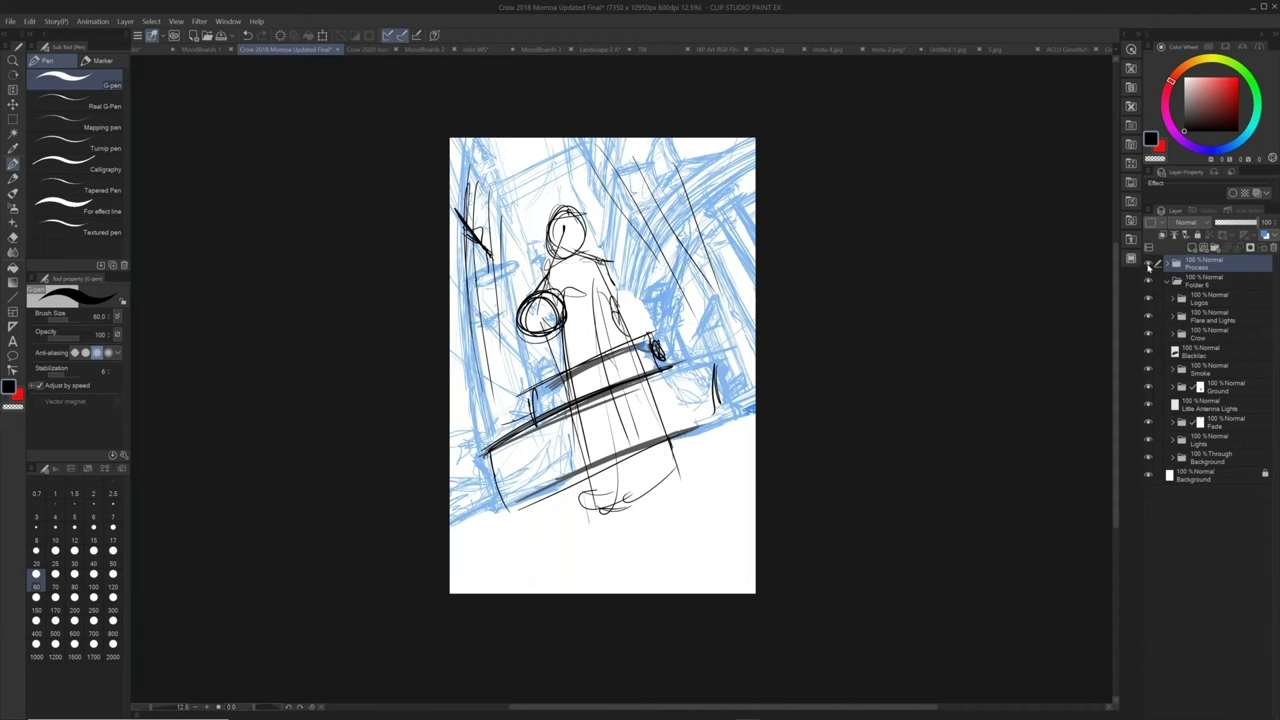
Hide the Process folder to reveal the finished poster artwork
{"action": "left_click", "coordinate": [1148, 266]}
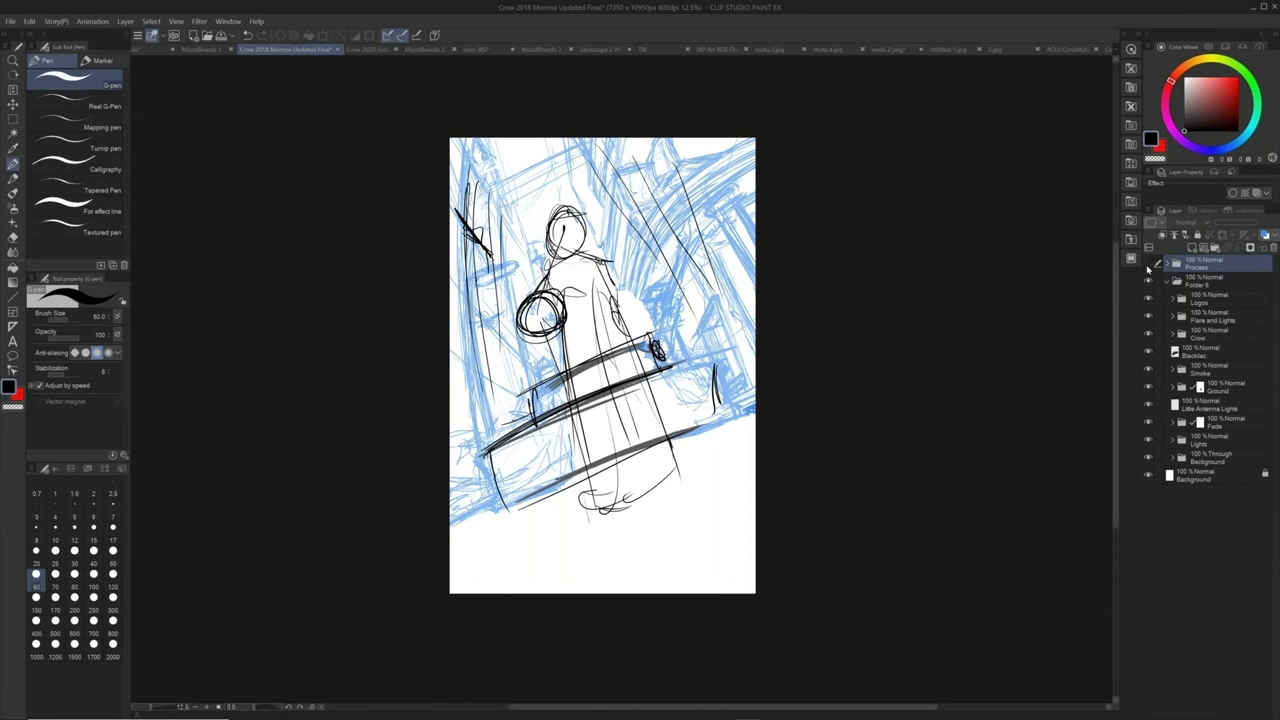
{"action": "key", "text": "ctrl+space"}
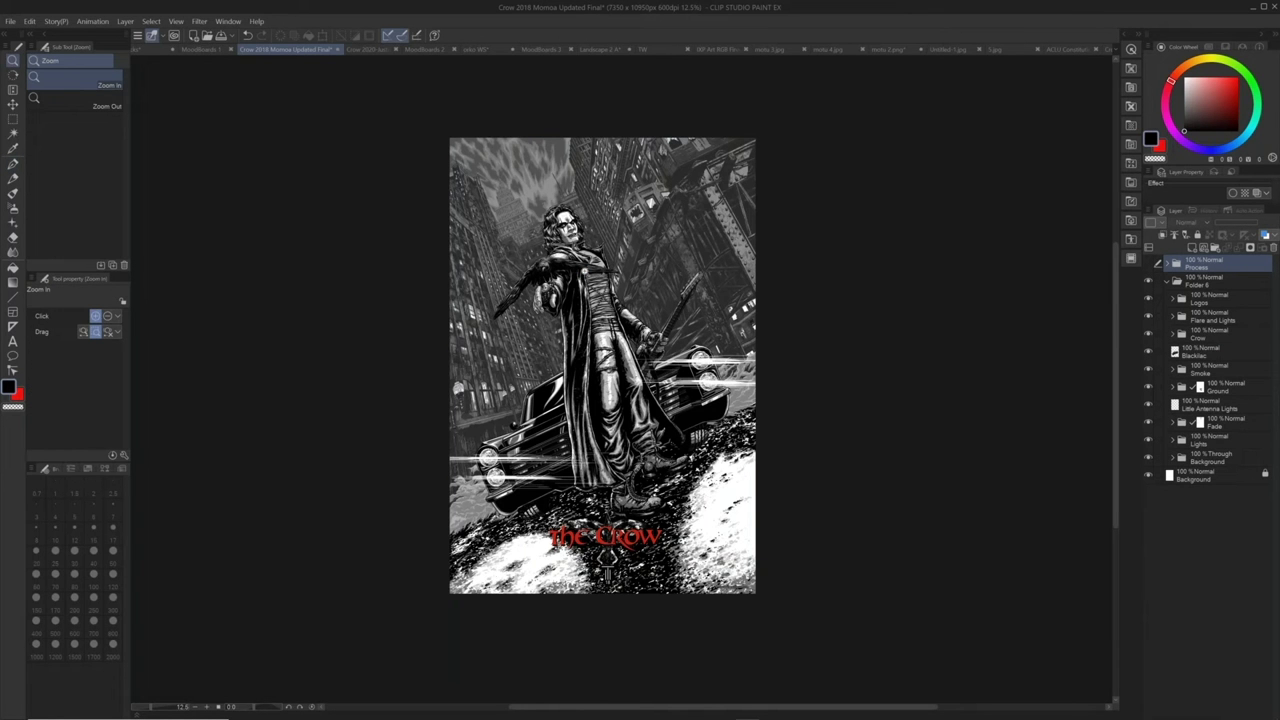
{"action": "left_click", "coordinate": [585, 271]}
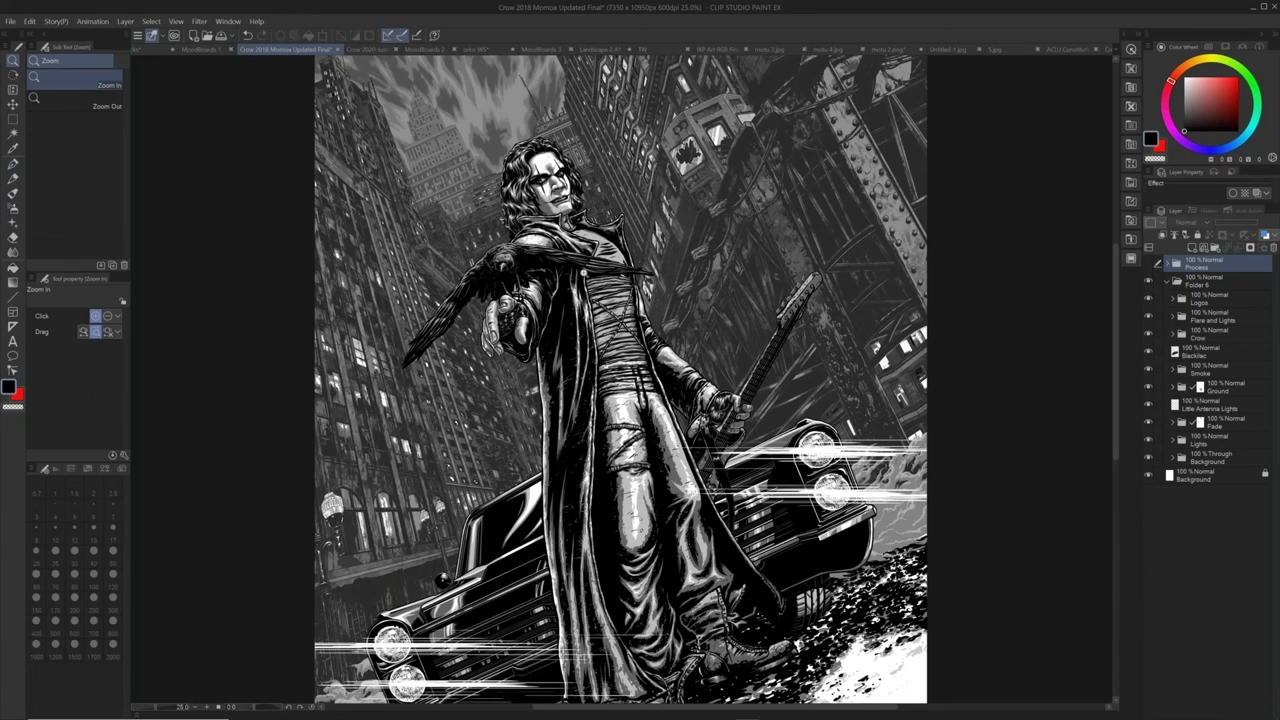
{"action": "left_click_drag", "start_coordinate": [584, 272], "coordinate": [507, 300]}
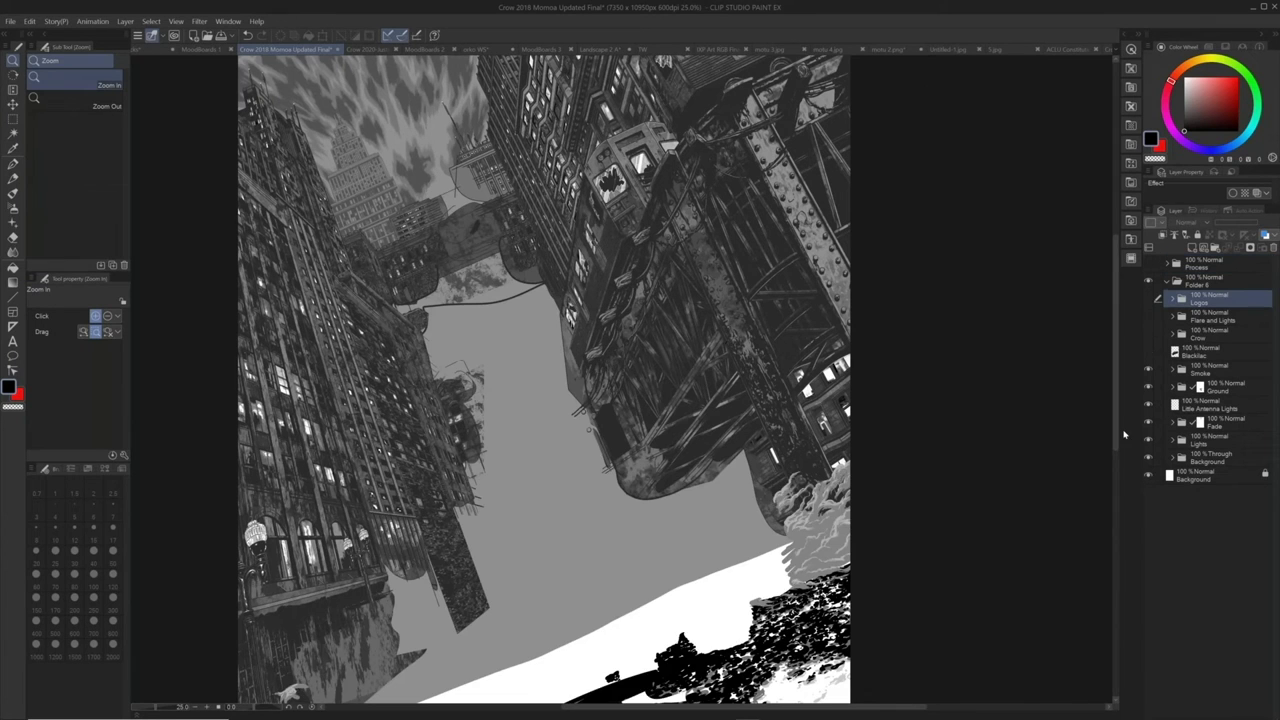
Hide the Smoke, Ground, Little Antenna Lights, Fade and Lights layers, and collapse the Lights folder
{"action": "left_click_drag", "start_coordinate": [1148, 369], "coordinate": [1148, 424]}
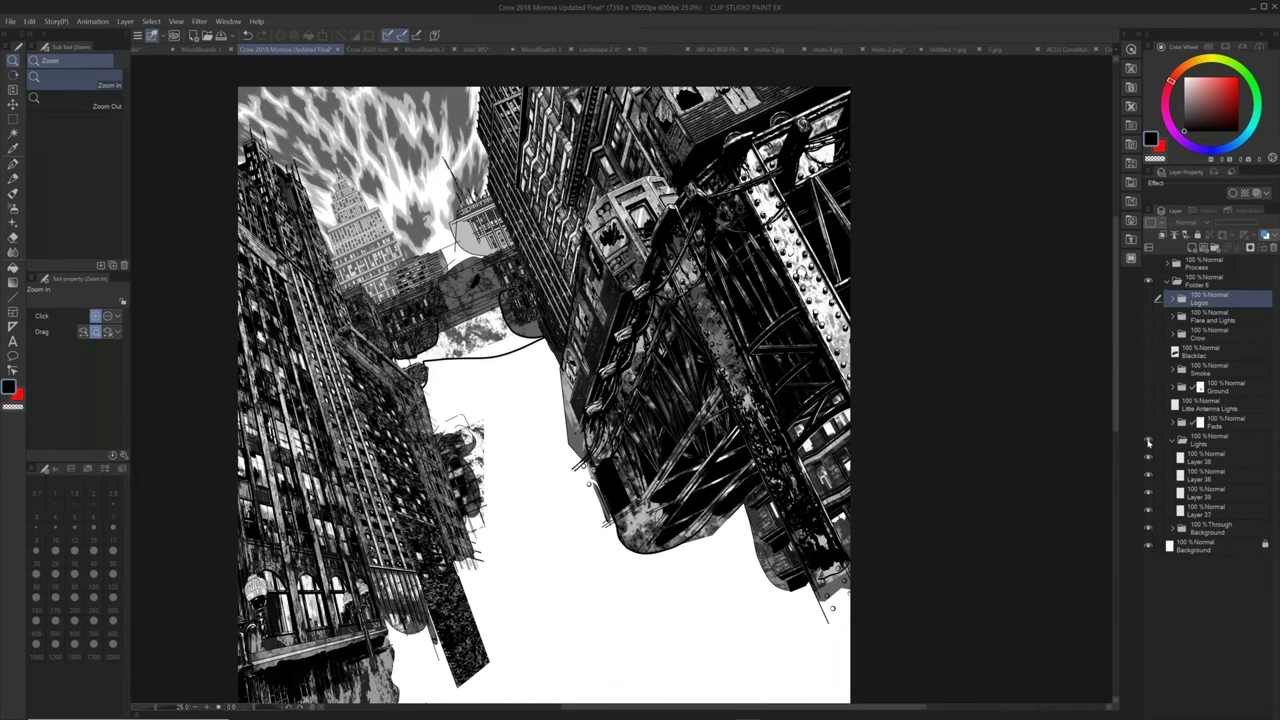
{"action": "left_click", "coordinate": [1148, 440]}
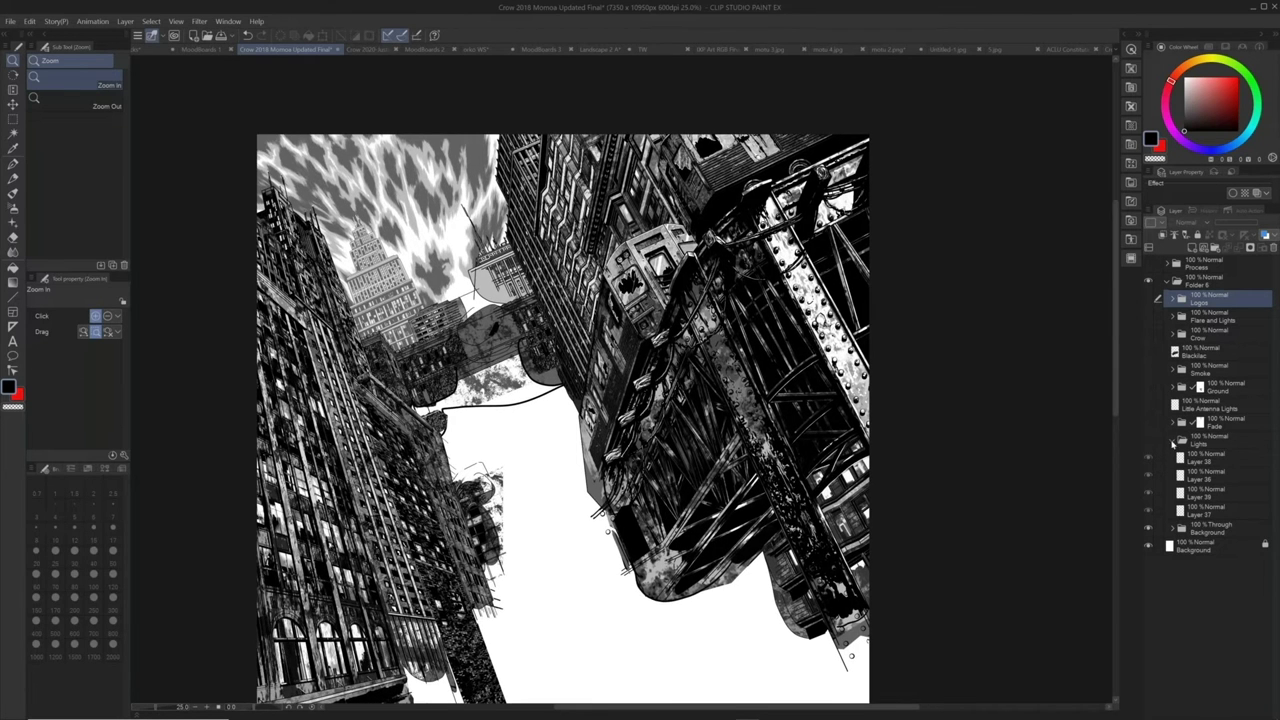
{"action": "left_click", "coordinate": [1173, 442]}
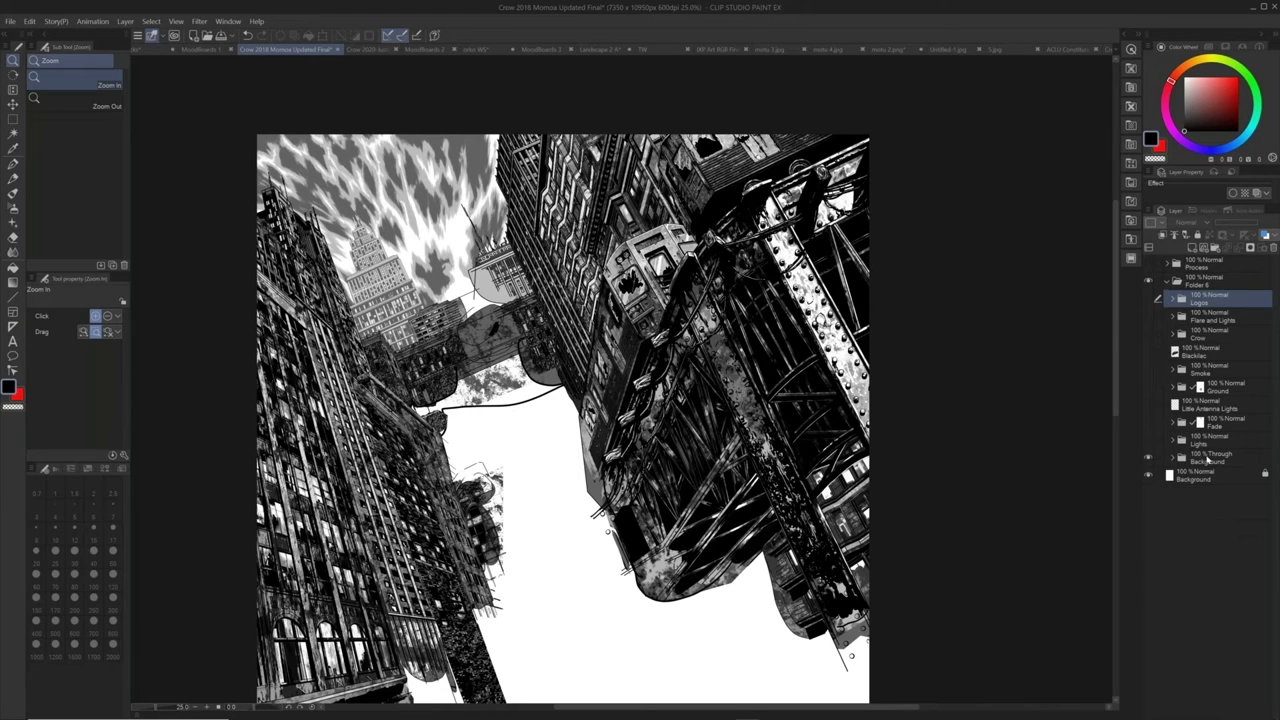
Expand the Background folder and hide its Subway folder
{"action": "left_click", "coordinate": [1200, 458]}
{"action": "left_click", "coordinate": [1174, 458]}
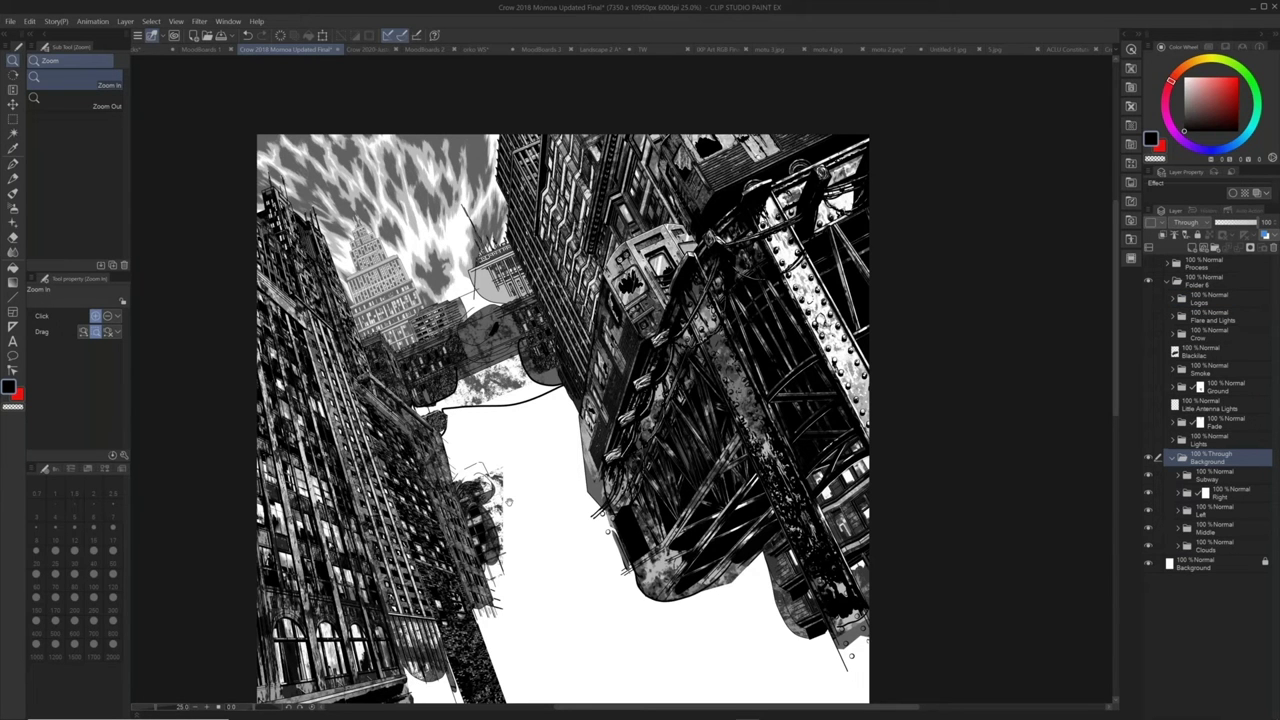
{"action": "left_click_drag", "start_coordinate": [509, 502], "coordinate": [505, 492]}
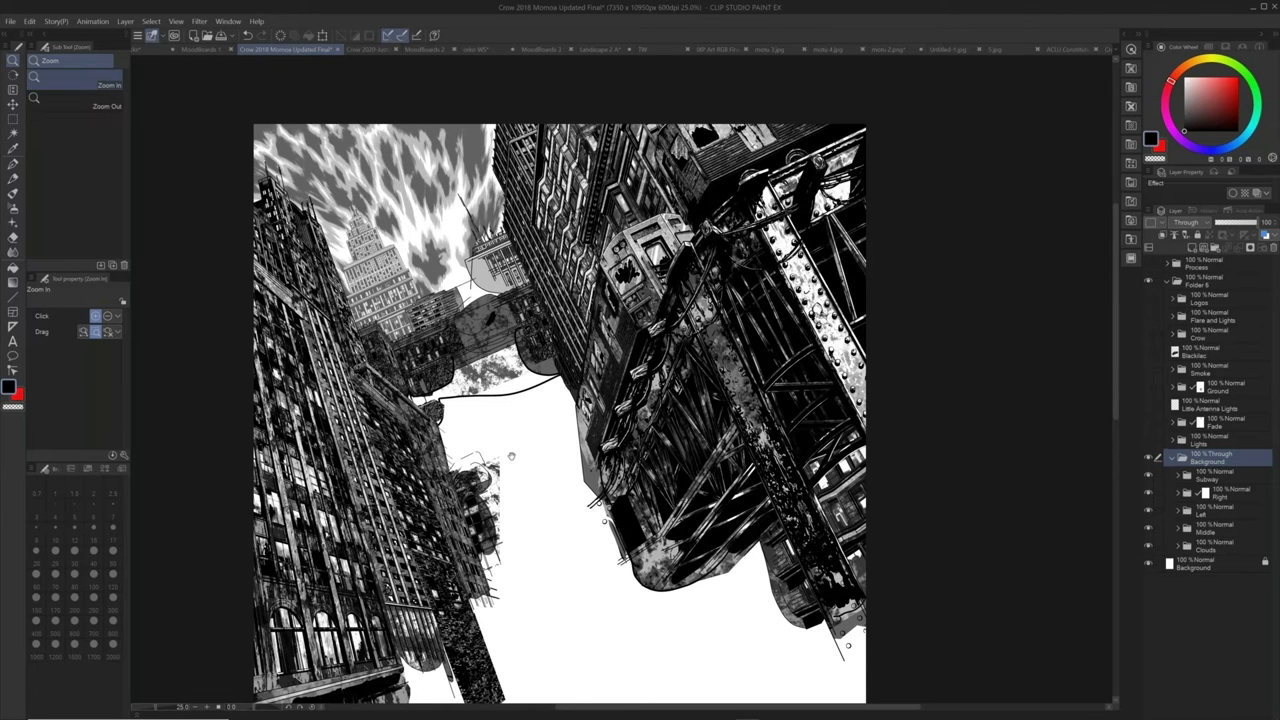
{"action": "left_click_drag", "start_coordinate": [511, 456], "coordinate": [517, 366]}
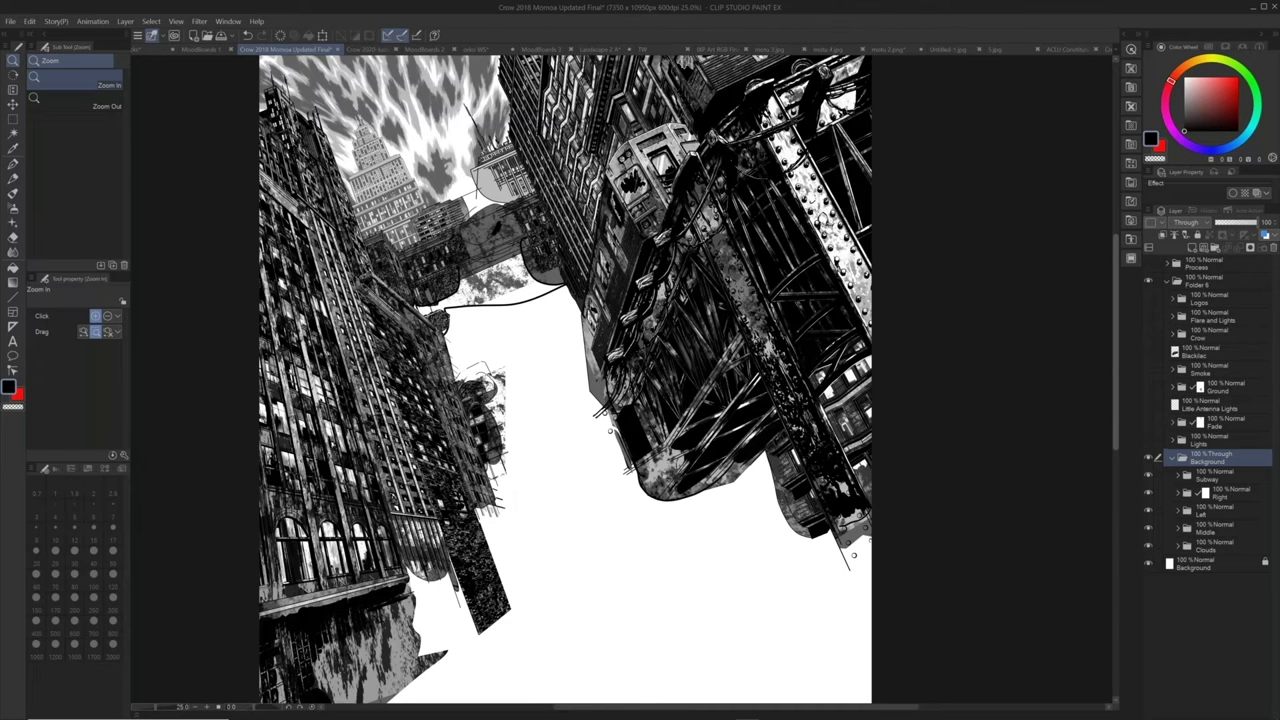
{"action": "left_click_drag", "start_coordinate": [489, 381], "coordinate": [448, 414]}
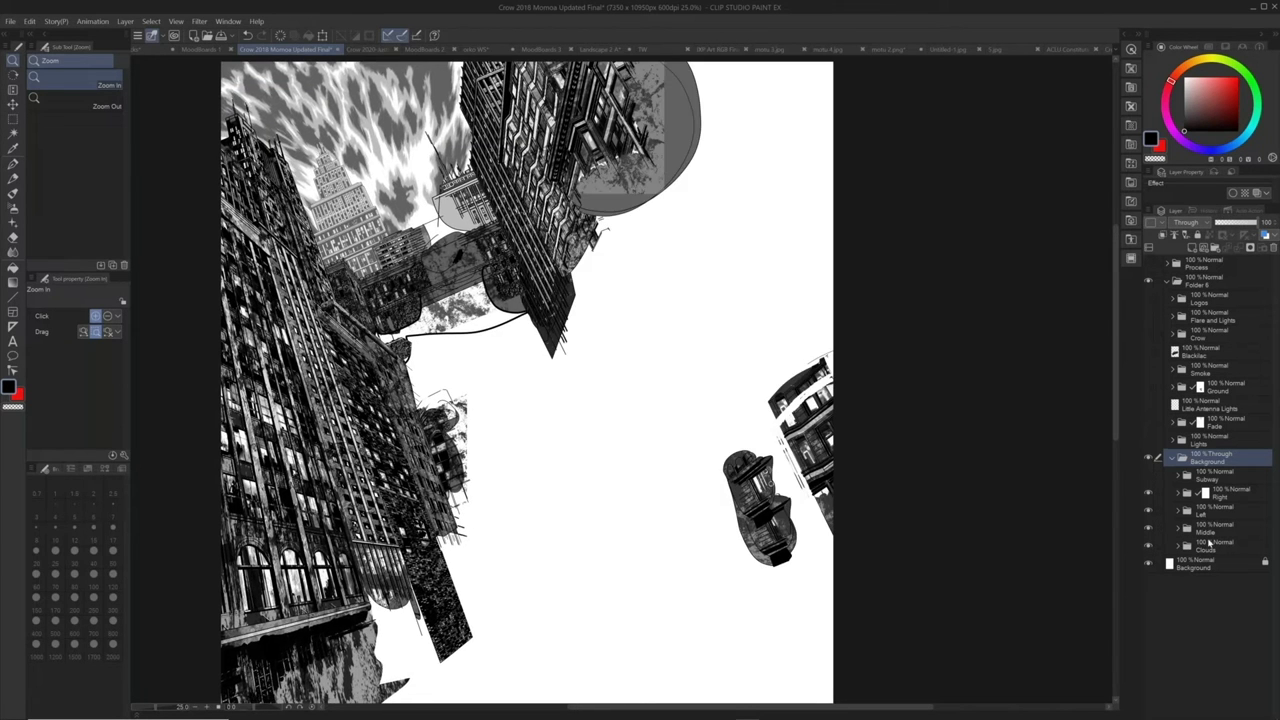
Select the Middle folder and toggle its visibility off and back on
{"action": "left_click", "coordinate": [1213, 527]}
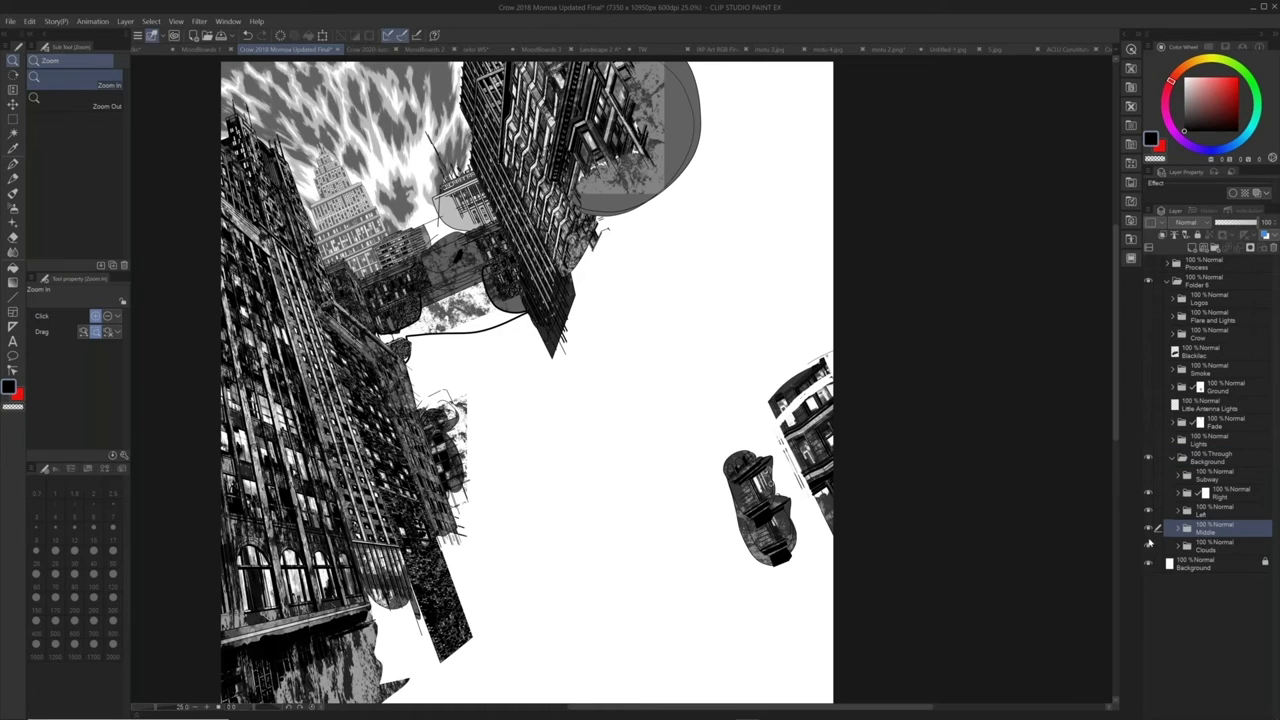
{"action": "left_click", "coordinate": [1148, 530]}
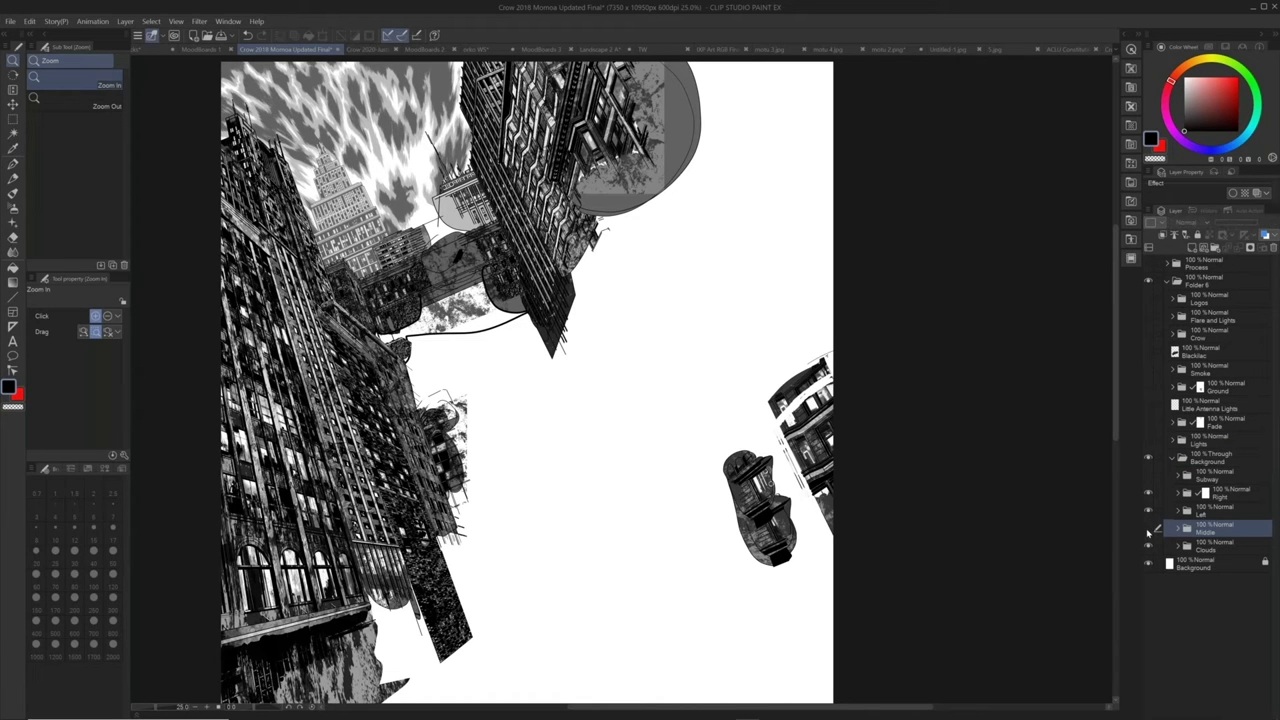
{"action": "left_click", "coordinate": [1148, 531]}
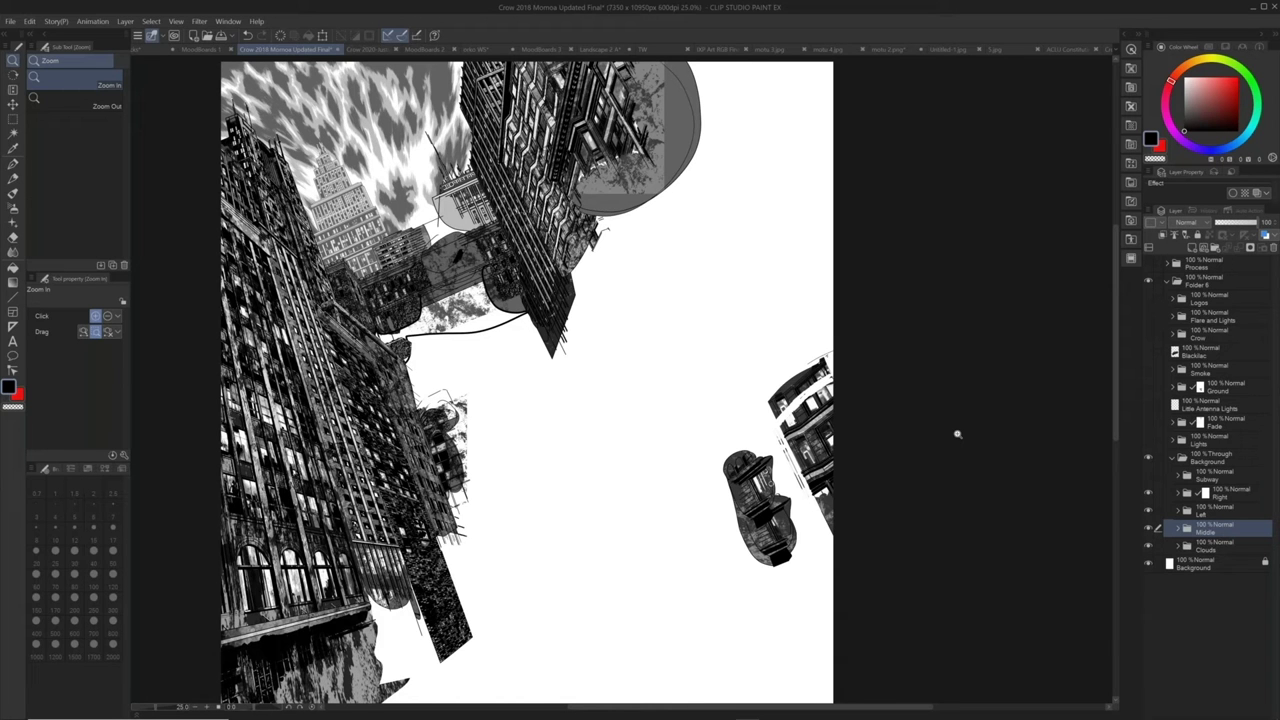
Expand the Middle folder, collapse its subfolder 4, and toggle the Group 5 layer off and back on before selecting it
{"action": "scroll", "coordinate": [426, 299], "scroll_direction": "up", "scroll_amount": 3}
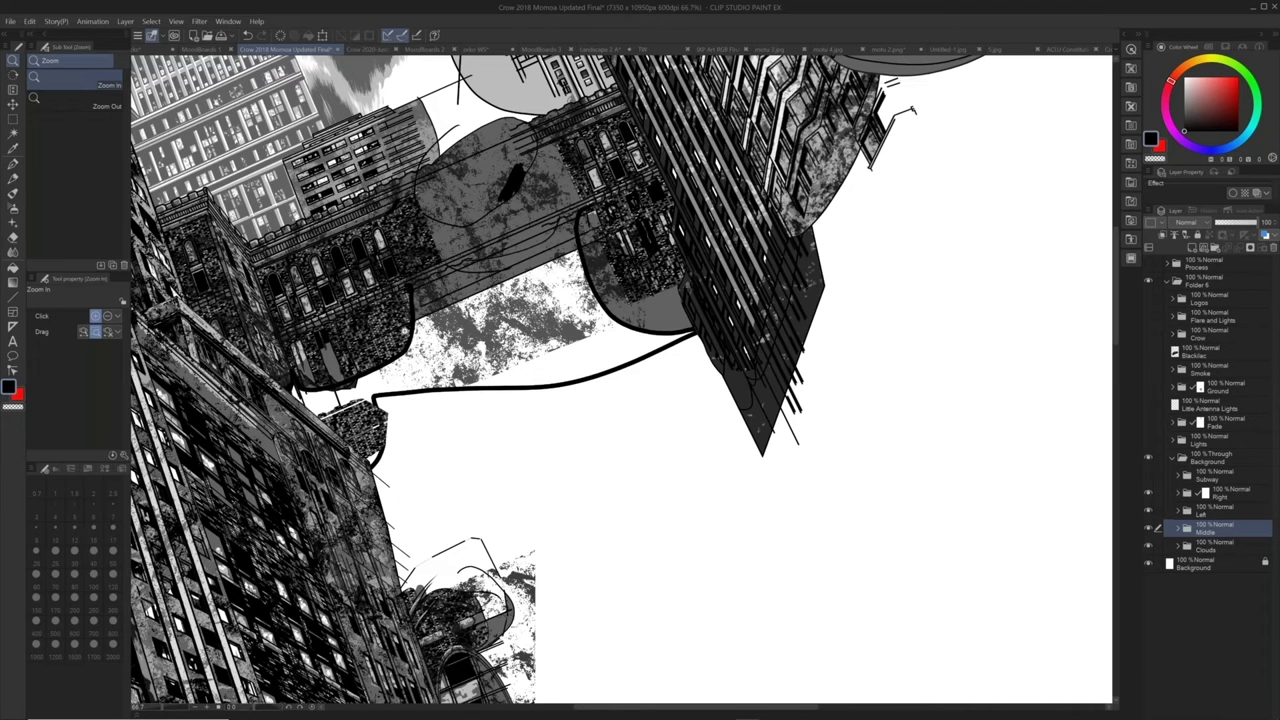
{"action": "left_click_drag", "start_coordinate": [409, 289], "coordinate": [490, 323]}
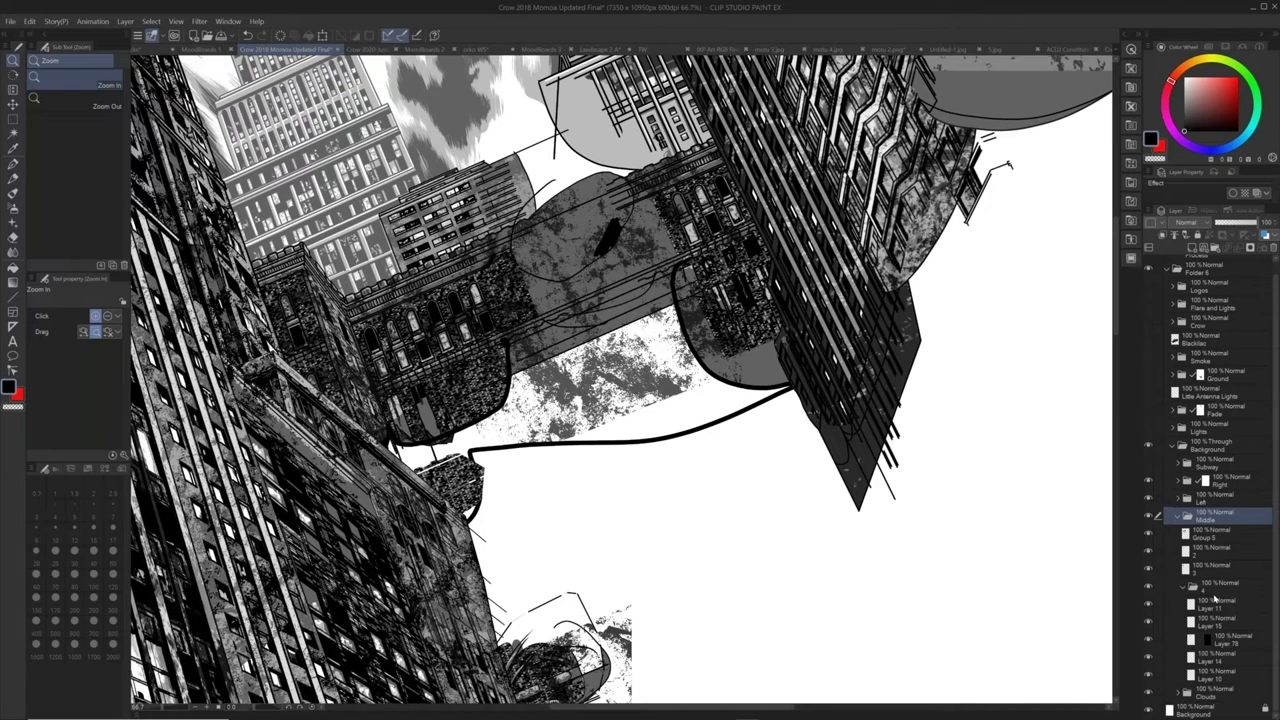
{"action": "left_click", "coordinate": [1183, 588]}
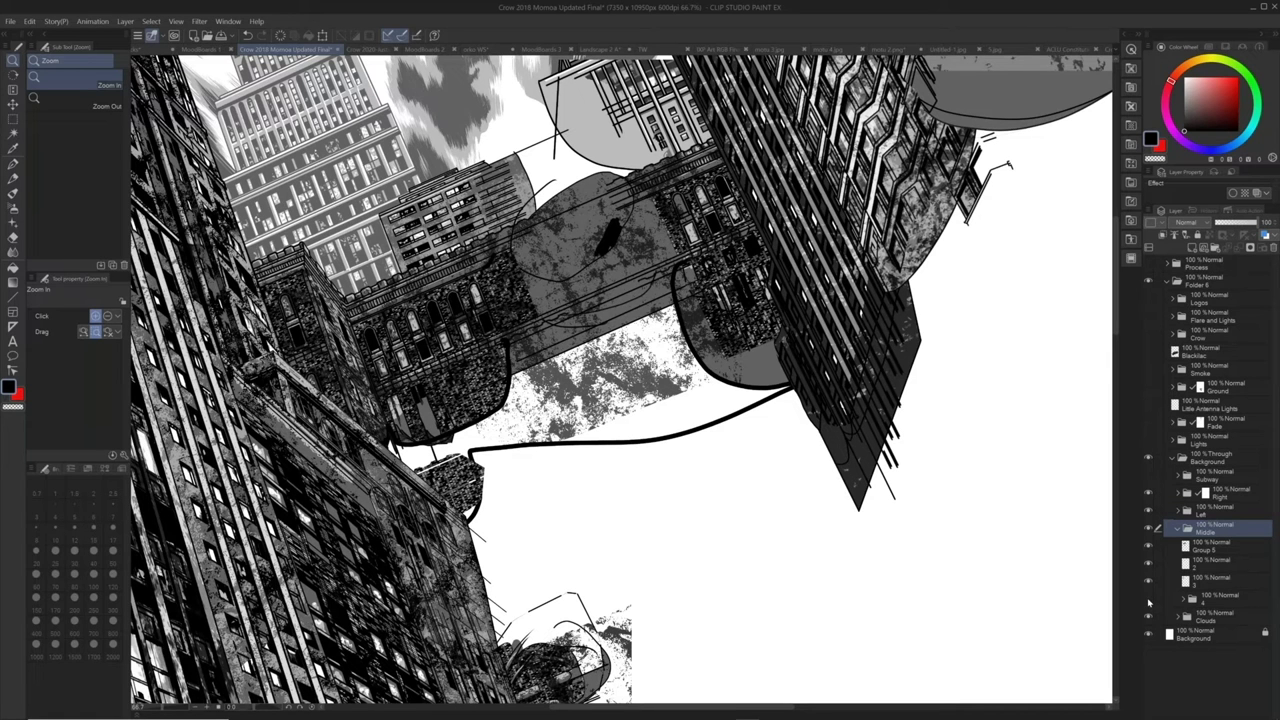
{"action": "left_click", "coordinate": [1148, 599]}
{"action": "left_click", "coordinate": [1148, 546]}
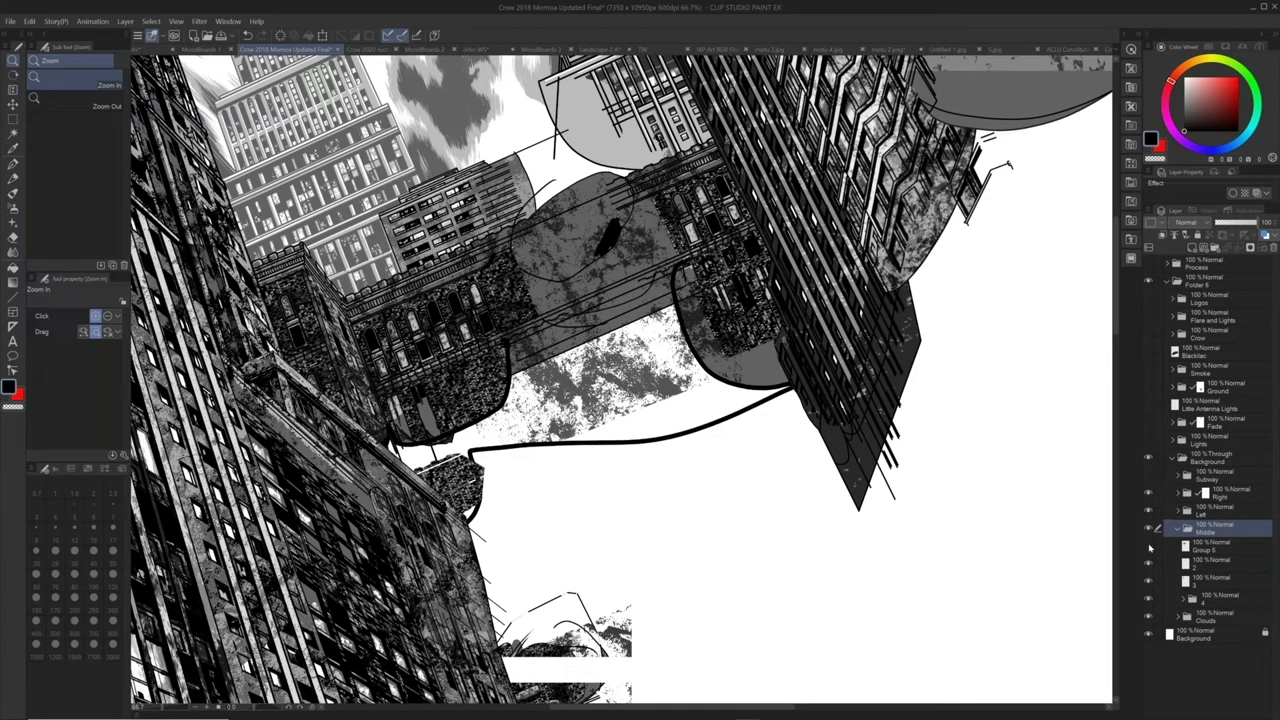
{"action": "left_click", "coordinate": [1149, 546]}
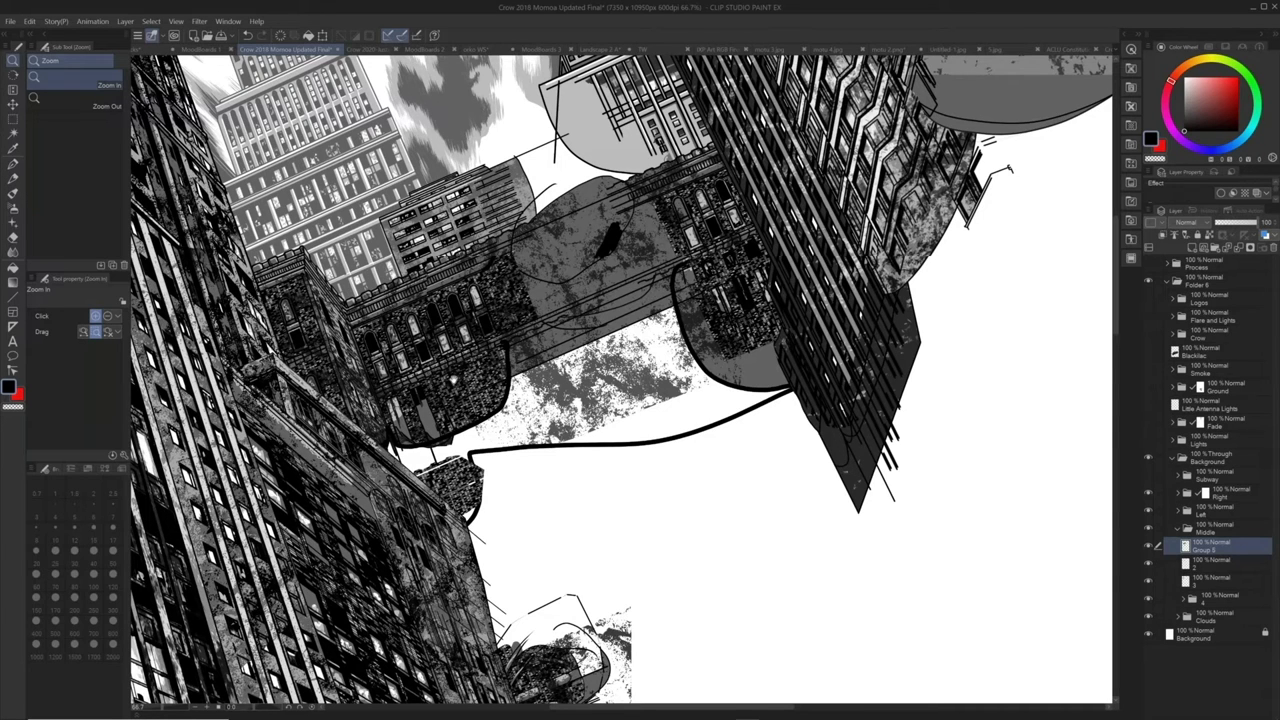
Examine the brick texture on the middle buildings, briefly hiding the Left folder to reveal what lies behind it
{"action": "left_click", "coordinate": [452, 328]}
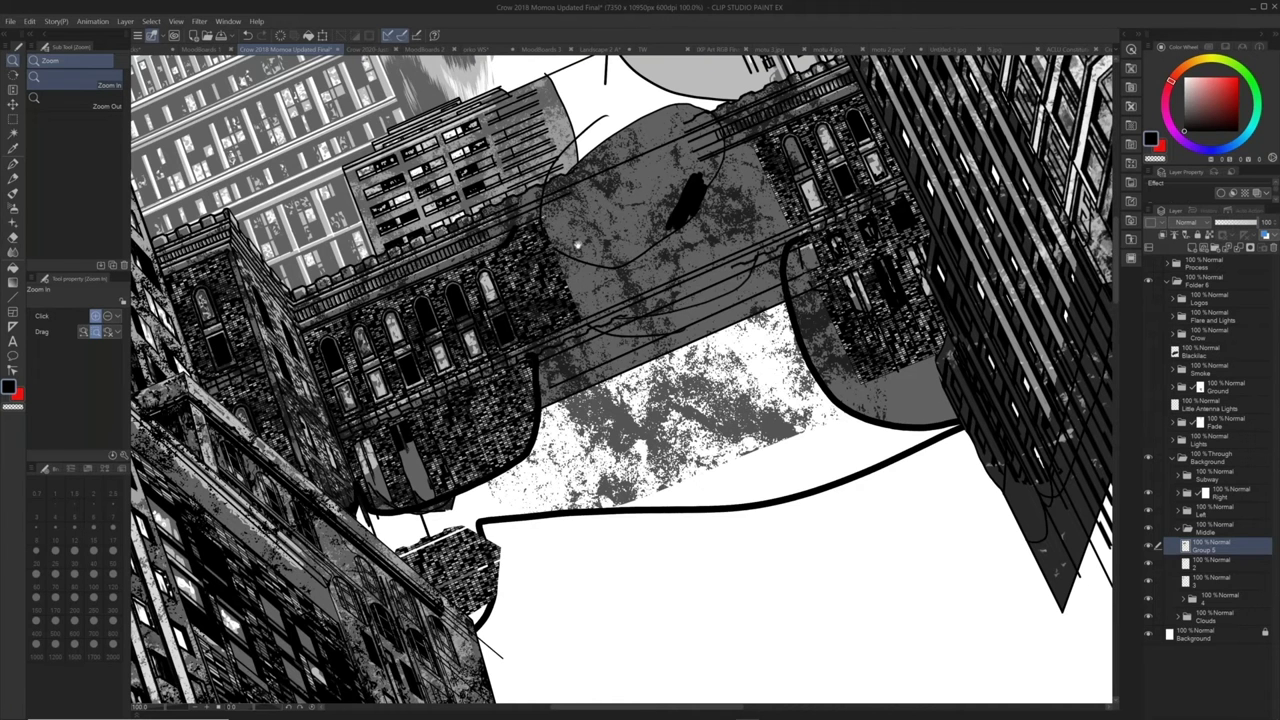
{"action": "scroll", "coordinate": [519, 323], "scroll_direction": "down", "scroll_amount": 3}
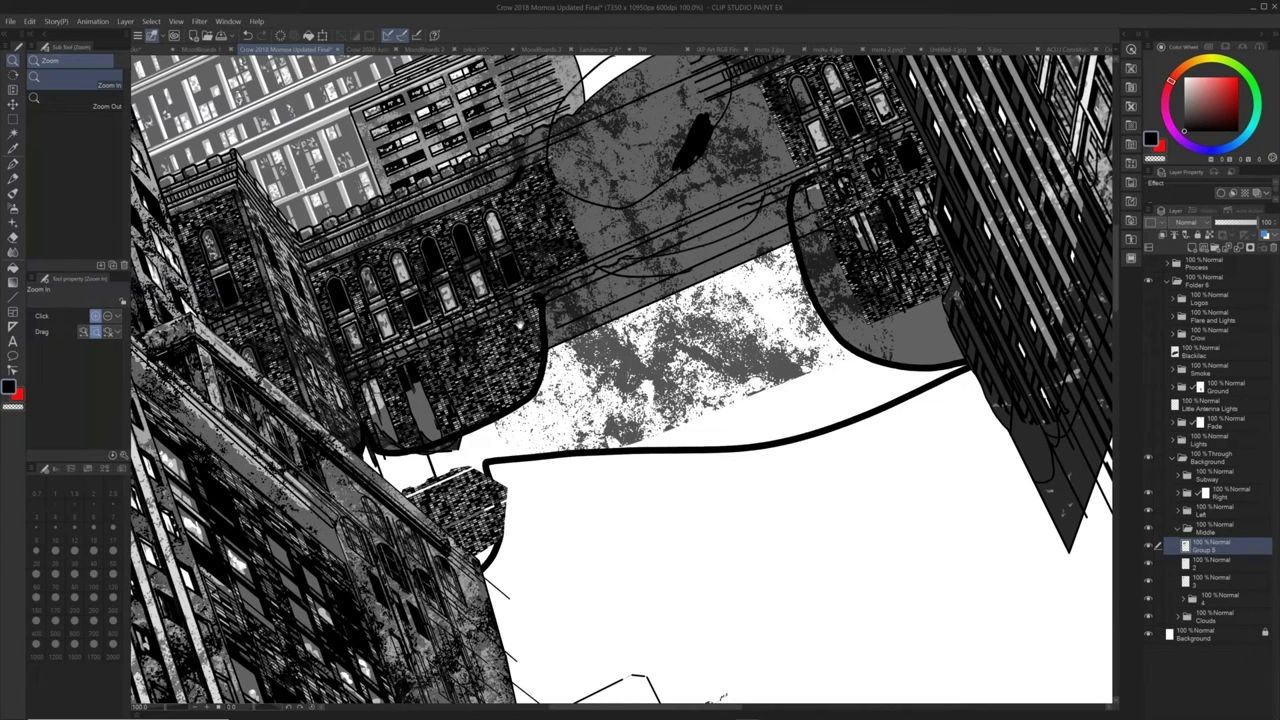
{"action": "left_click", "coordinate": [1148, 510]}
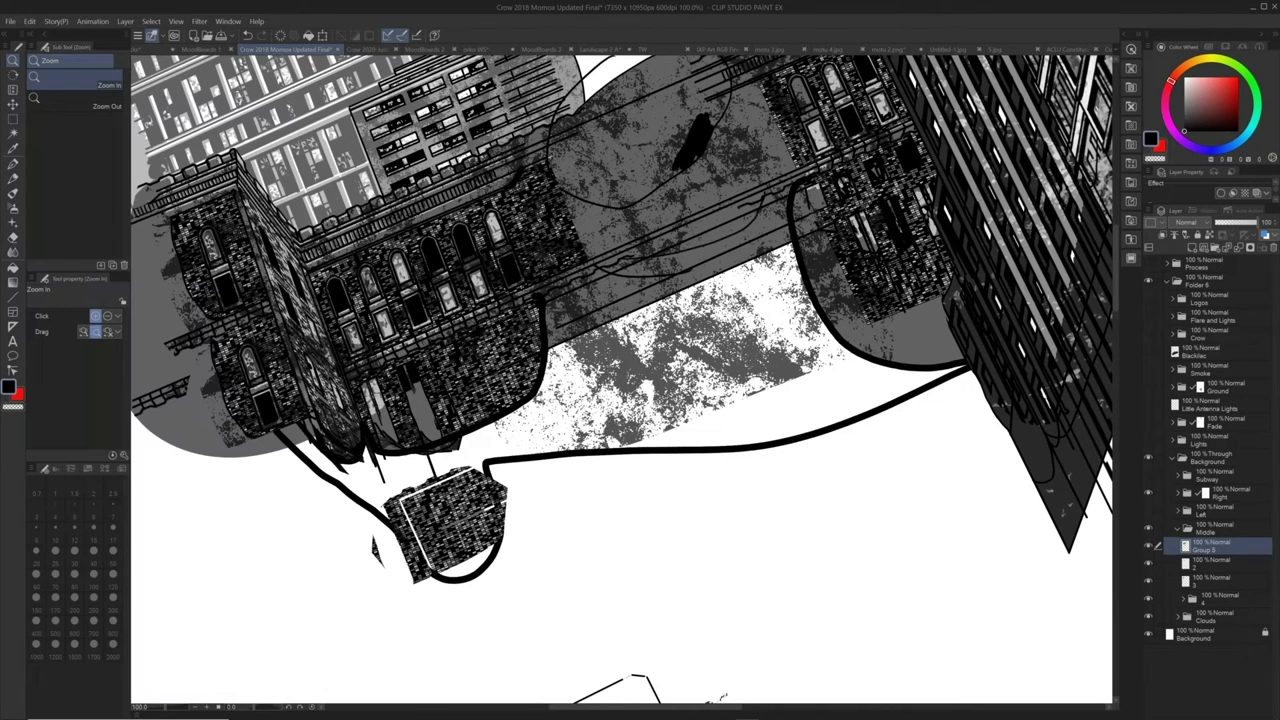
{"action": "left_click", "coordinate": [1148, 510]}
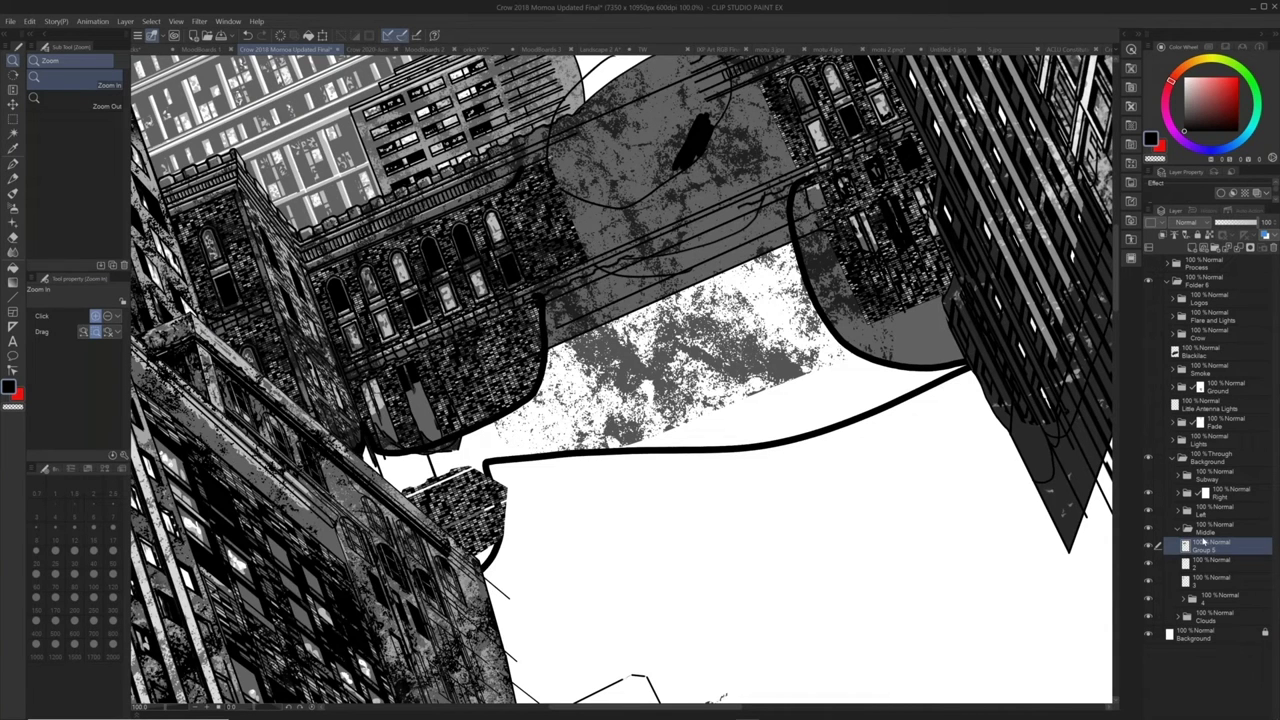
{"action": "left_click_drag", "start_coordinate": [837, 144], "coordinate": [816, 222]}
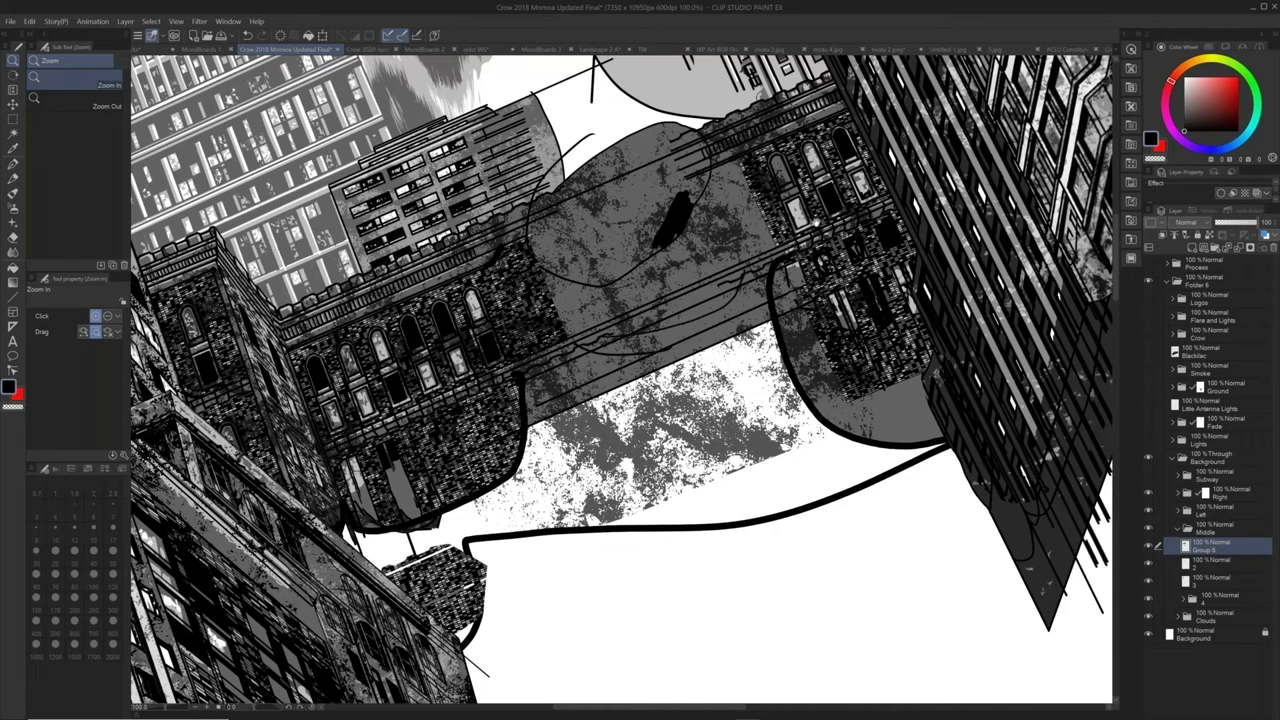
{"action": "scroll", "coordinate": [611, 216], "scroll_direction": "down", "scroll_amount": 1}
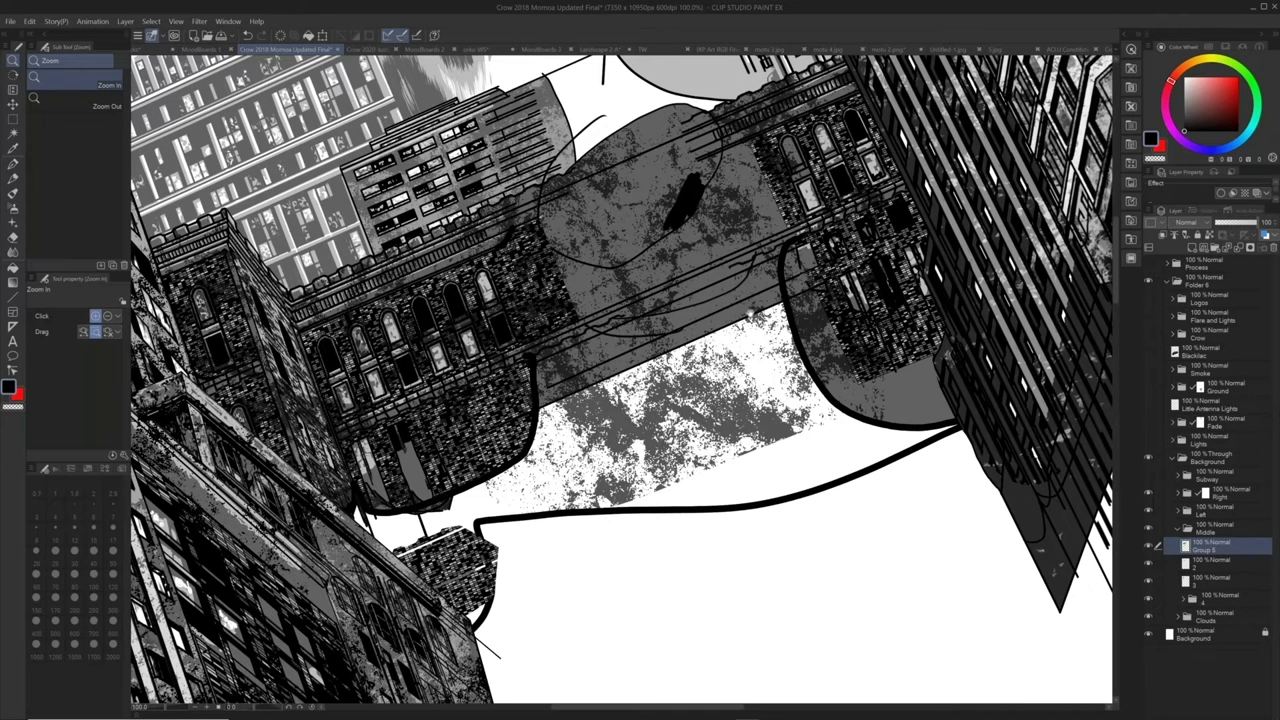
{"action": "left_click_drag", "start_coordinate": [759, 303], "coordinate": [756, 310]}
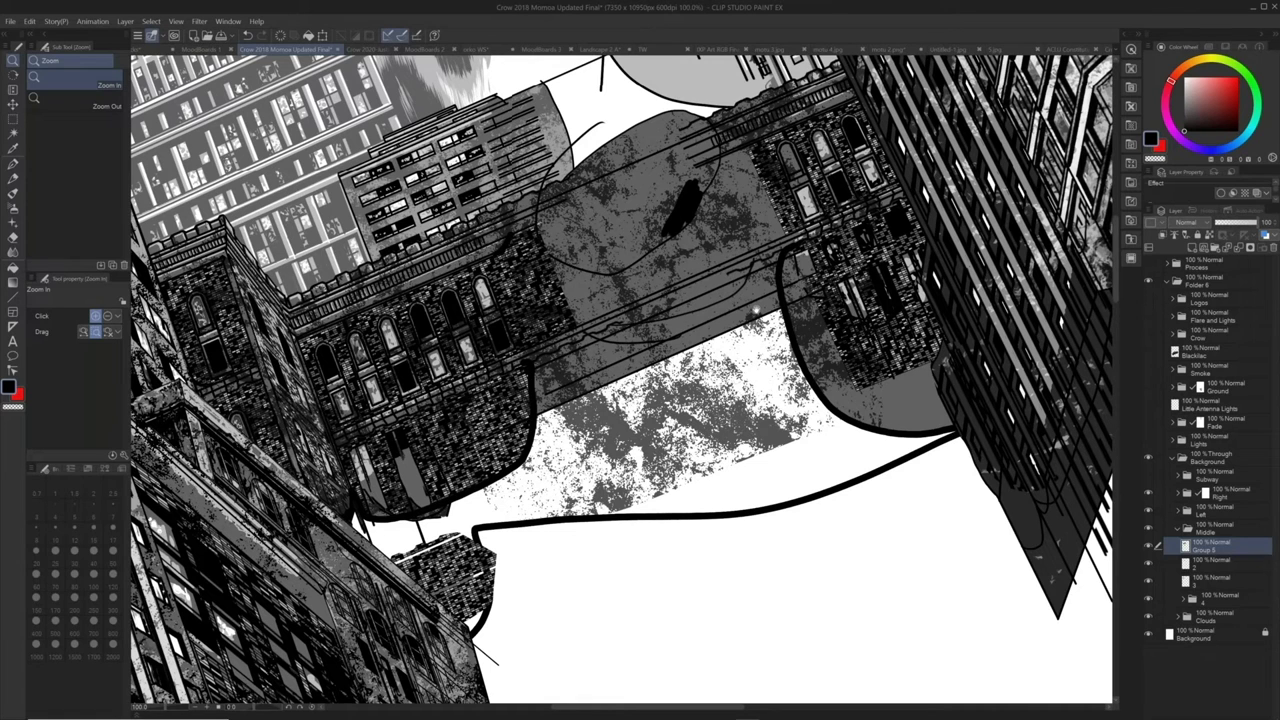
{"action": "left_click_drag", "start_coordinate": [756, 311], "coordinate": [777, 299]}
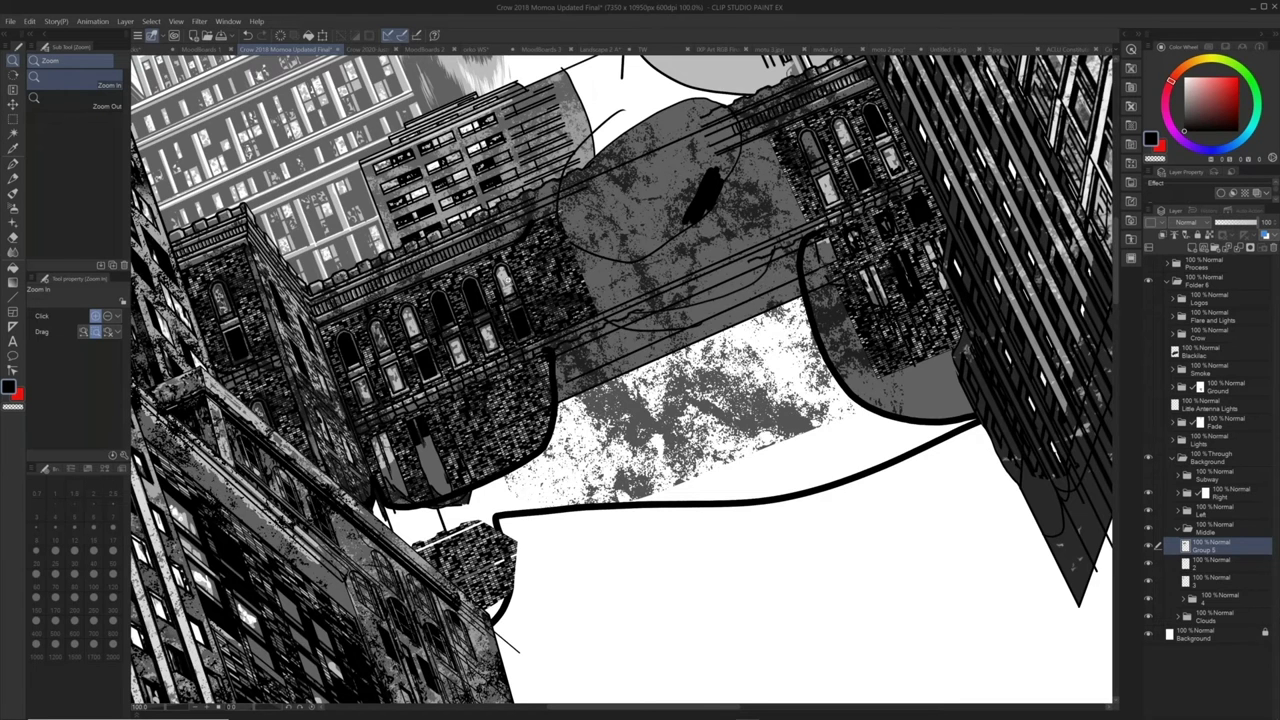
{"action": "left_click_drag", "start_coordinate": [703, 195], "coordinate": [811, 168]}
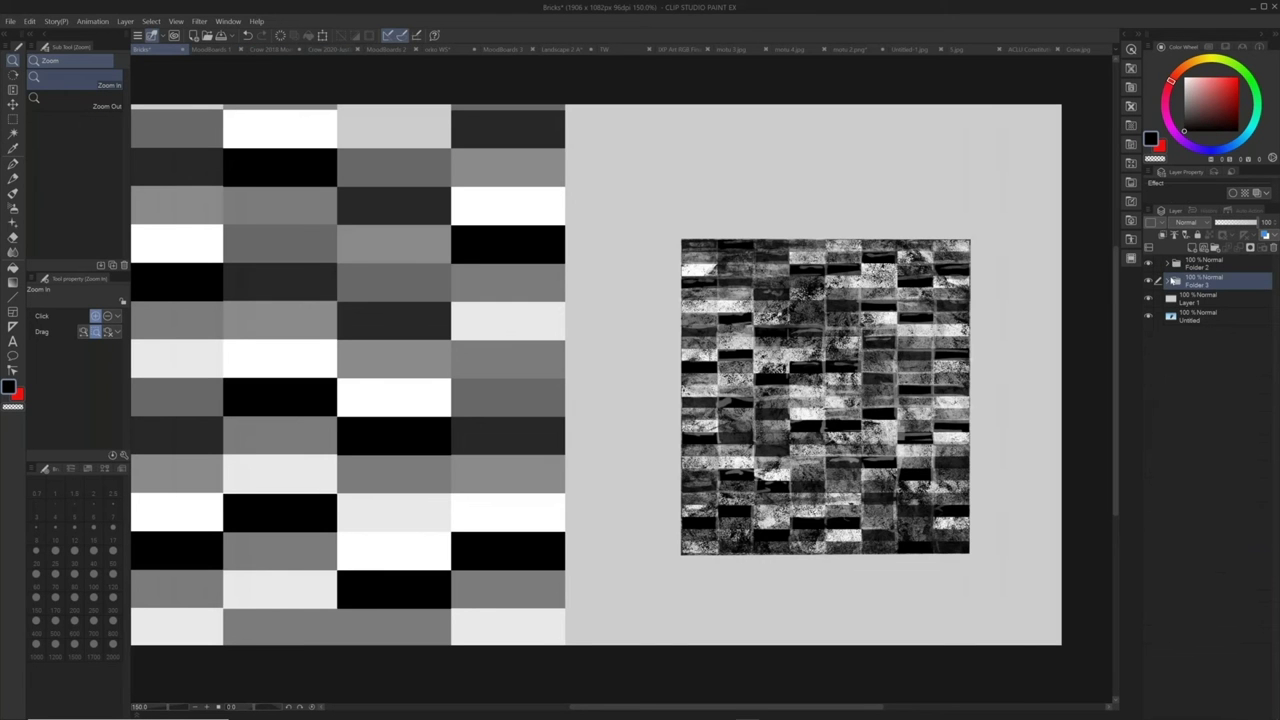
Switch to the Bricks document, isolate and select the grey swatches on Layer 2, and show the Folder 1 brick grid again
{"action": "left_click", "coordinate": [1160, 314]}
{"action": "left_click", "coordinate": [1157, 300]}
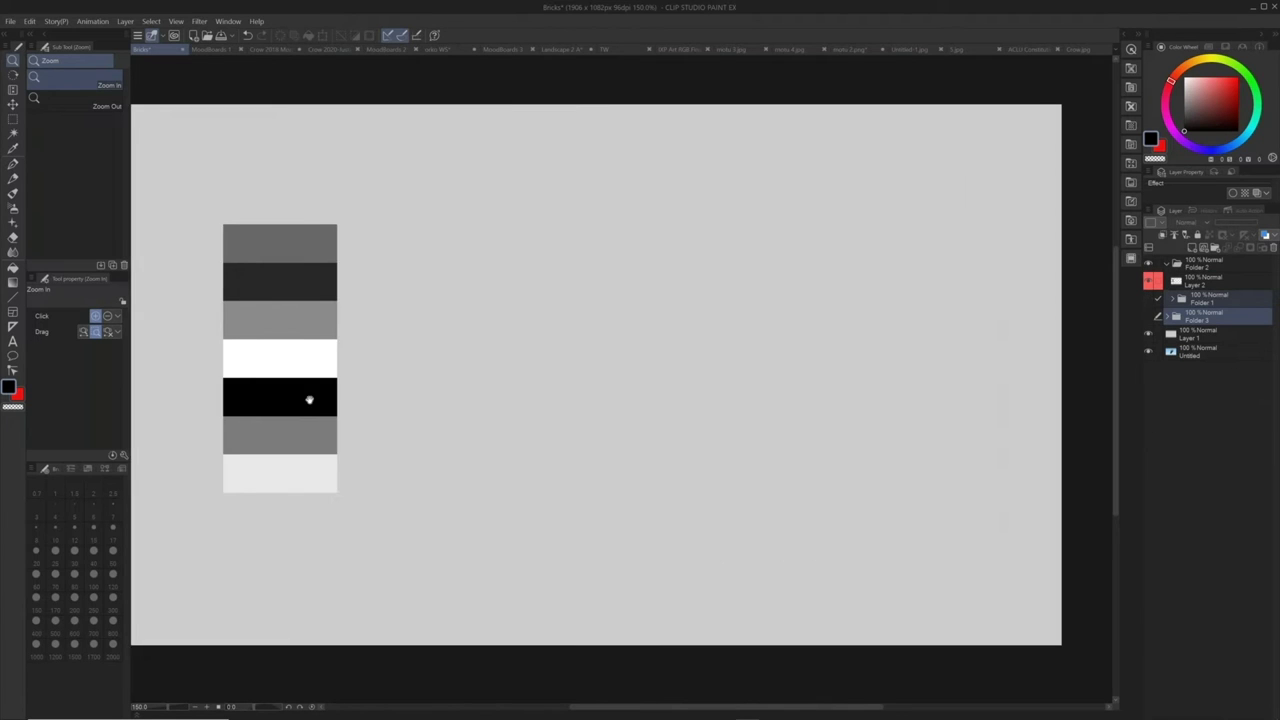
{"action": "left_click_drag", "start_coordinate": [306, 397], "coordinate": [481, 383]}
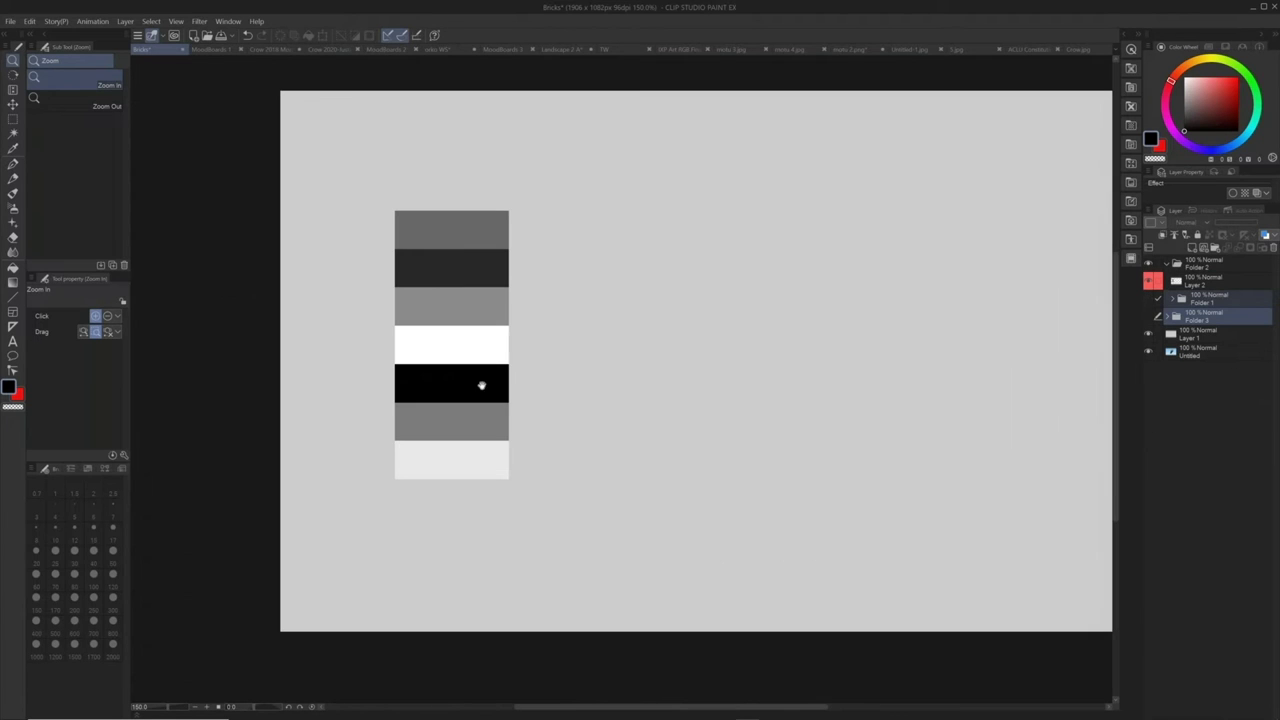
{"action": "left_click", "coordinate": [1191, 283]}
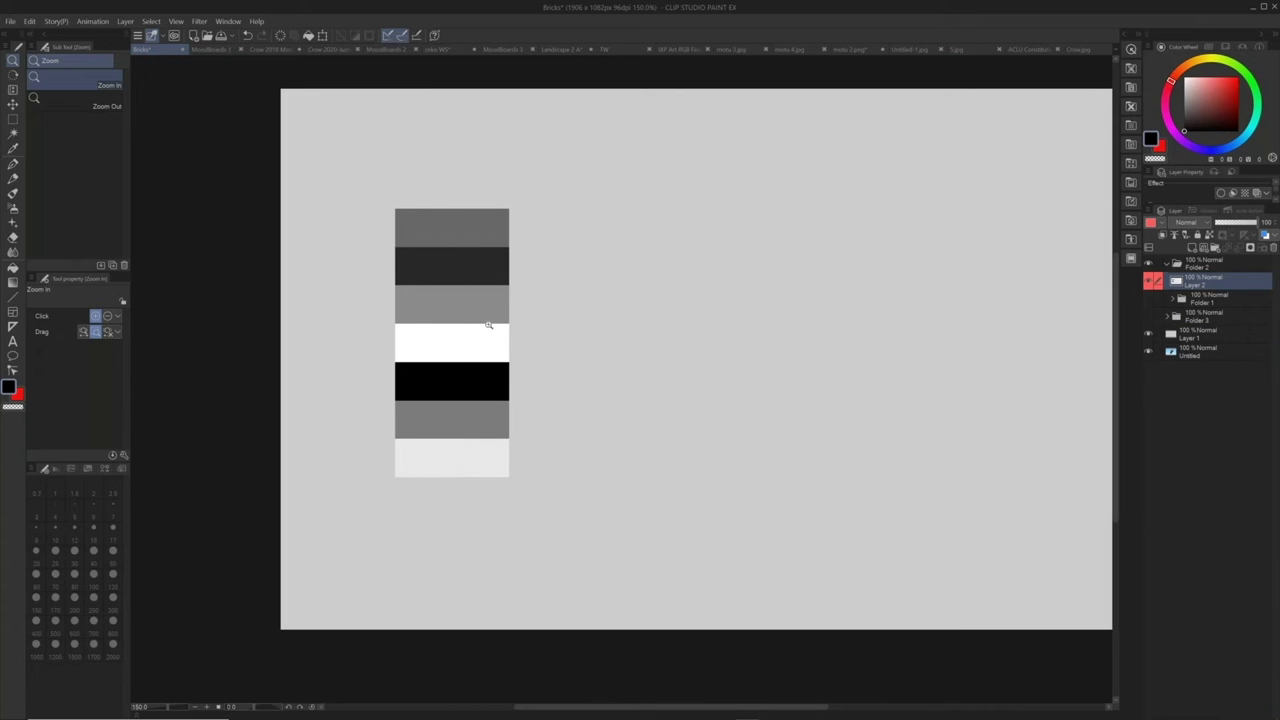
{"action": "left_click", "coordinate": [1149, 300]}
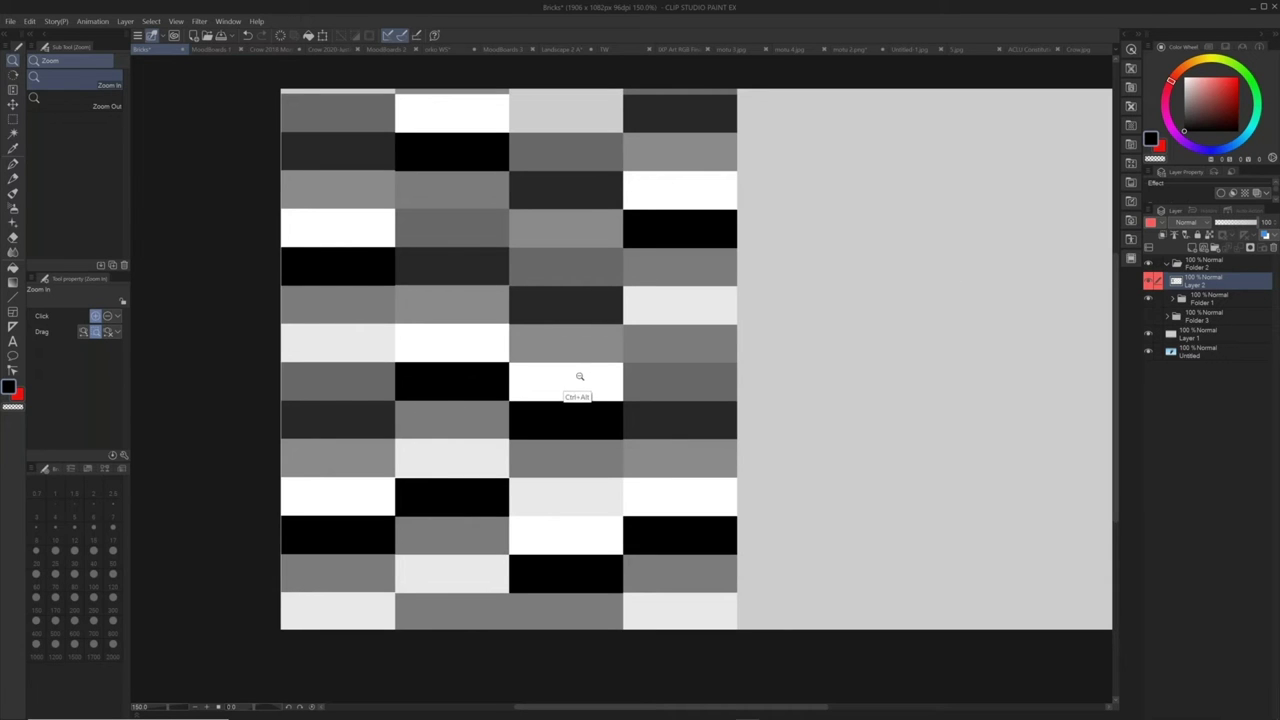
{"action": "scroll", "coordinate": [571, 371], "scroll_direction": "down", "scroll_amount": 1}
{"action": "key", "text": "k"}
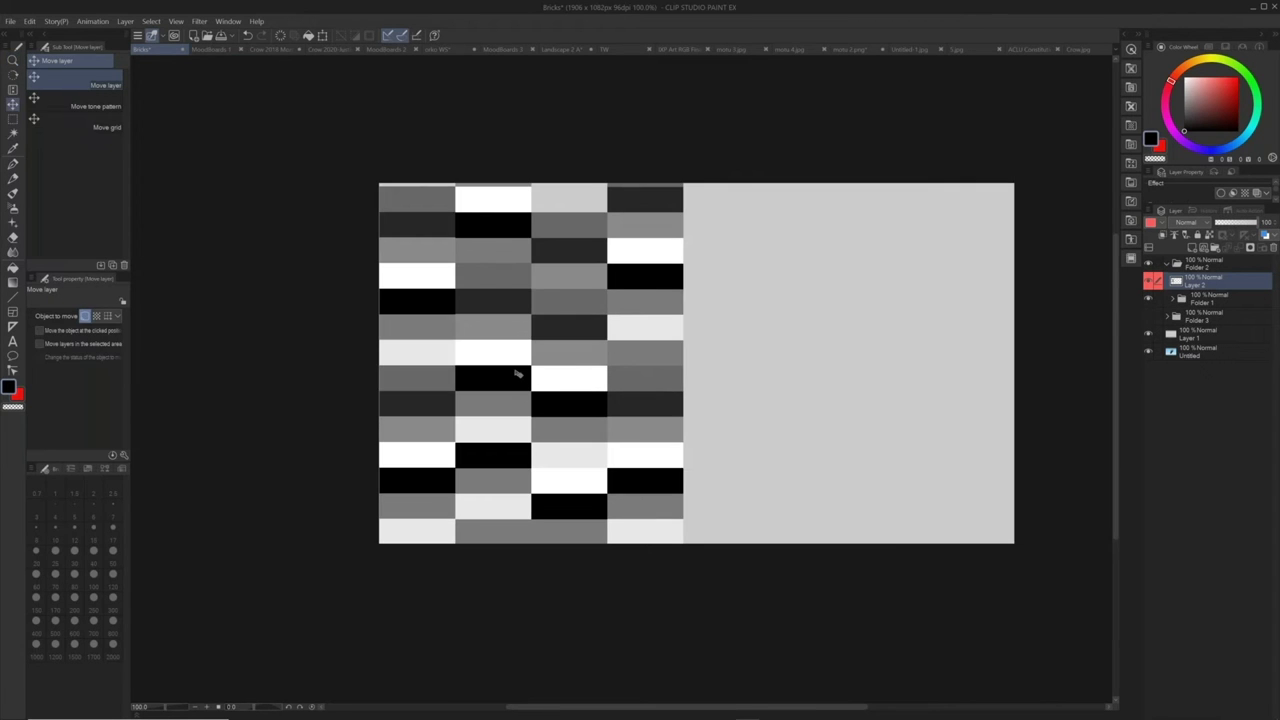
{"action": "left_click_drag", "start_coordinate": [491, 371], "coordinate": [748, 252]}
{"action": "key", "text": "ctrl+z"}
Hide Layer 2 and the Folder 1 brick grid, and show the textured brick pattern in Folder 3
{"action": "left_click", "coordinate": [1149, 299]}
{"action": "left_click", "coordinate": [1149, 299]}
{"action": "left_click_drag", "start_coordinate": [622, 455], "coordinate": [531, 469]}
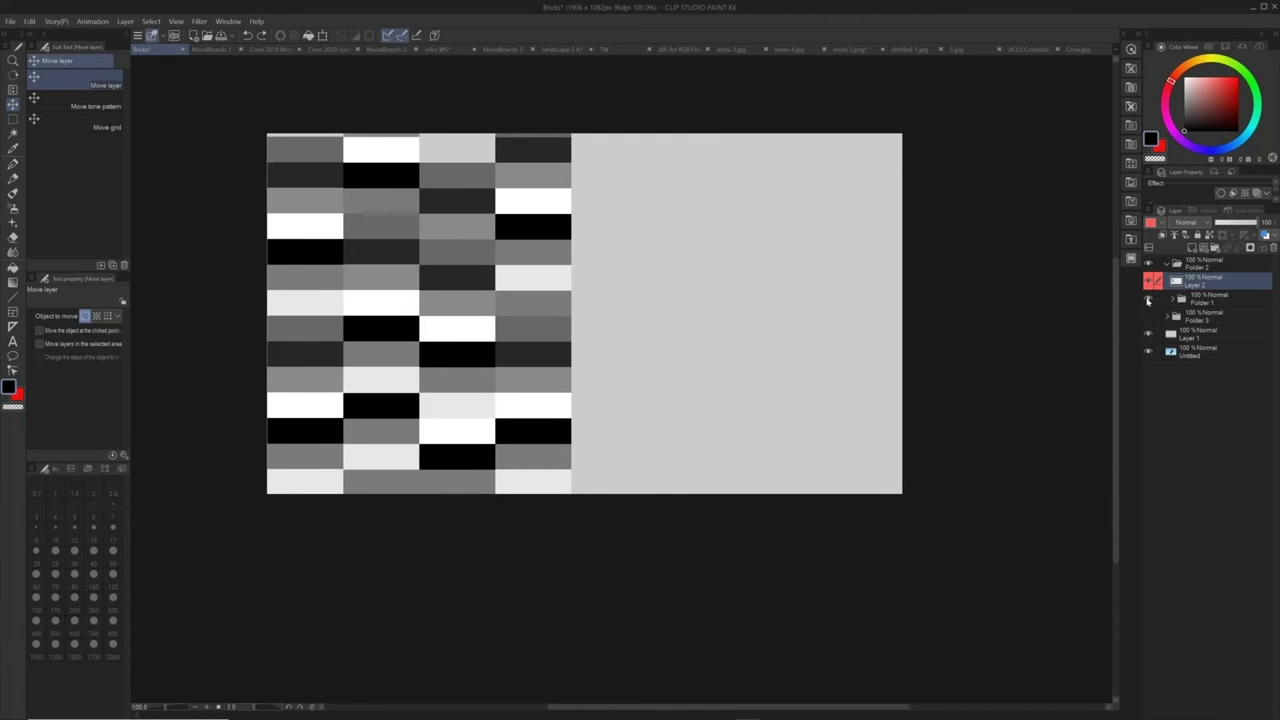
{"action": "left_click", "coordinate": [1149, 299]}
{"action": "left_click", "coordinate": [1149, 299]}
{"action": "left_click", "coordinate": [1149, 316]}
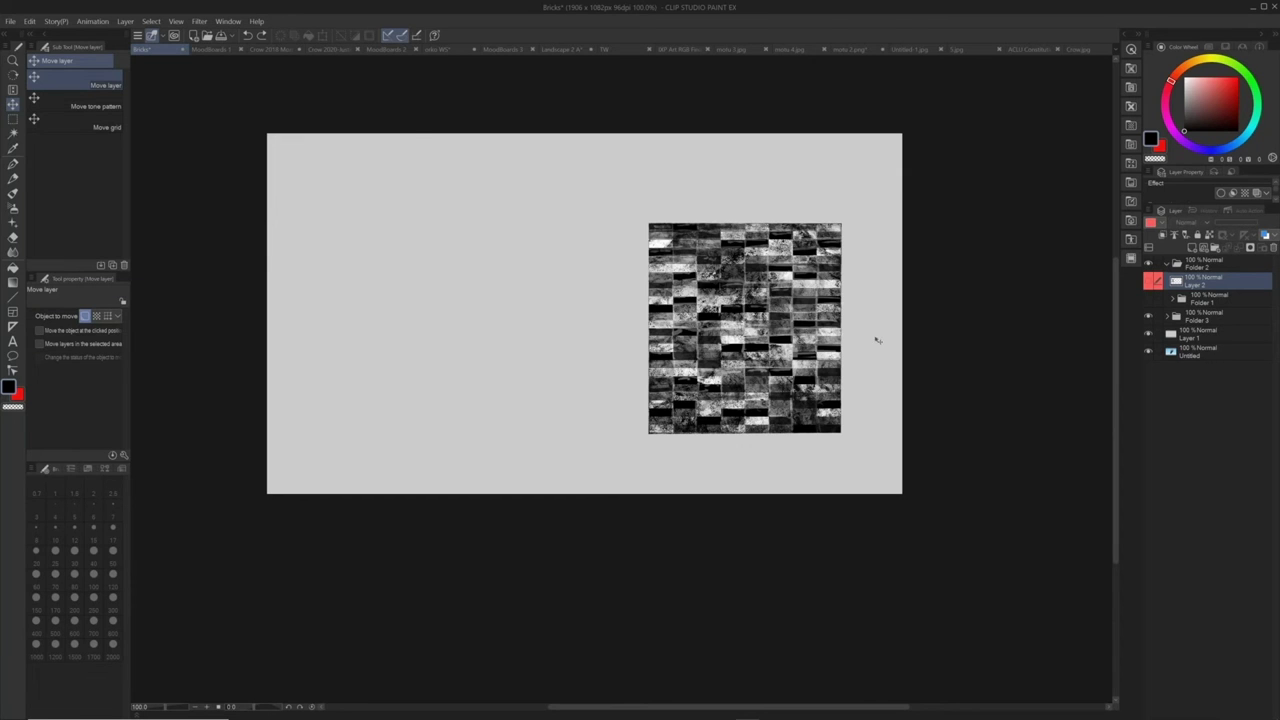
Show the Folder 1 brick grid, then hide it with Folder 3's textured pattern and bring both back for comparison
{"action": "left_click", "coordinate": [1149, 300]}
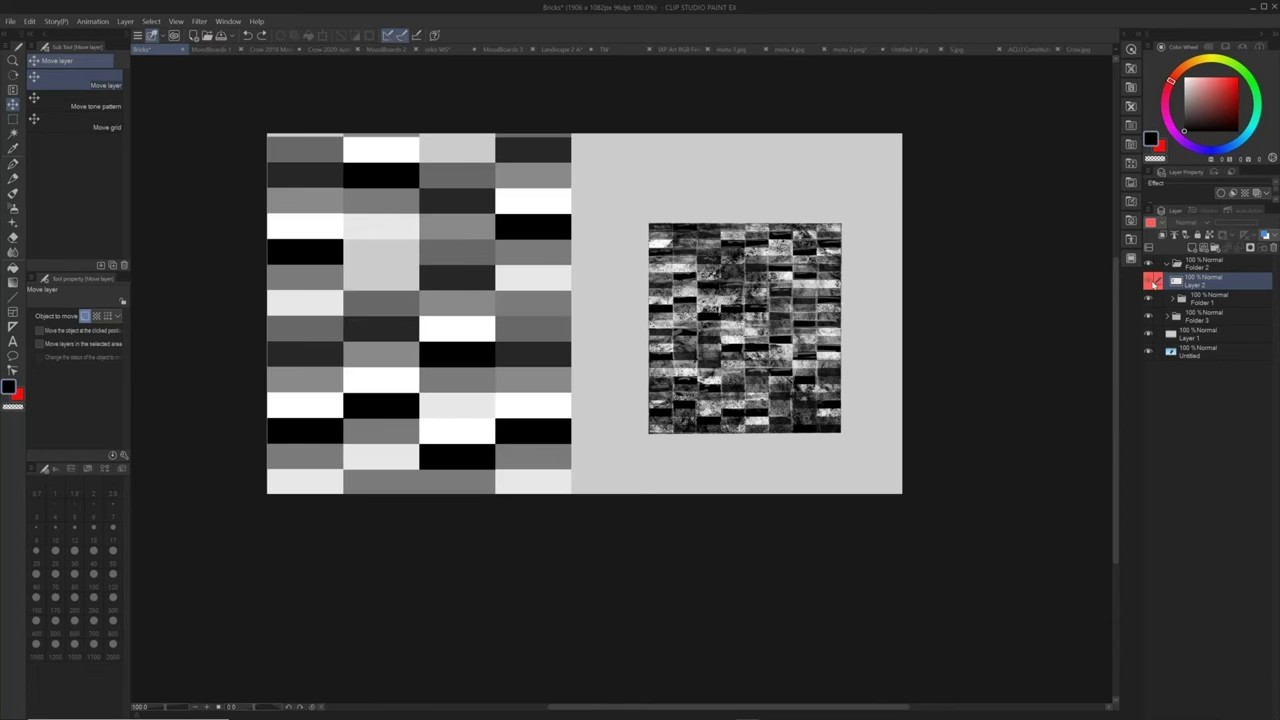
{"action": "left_click", "coordinate": [1168, 318]}
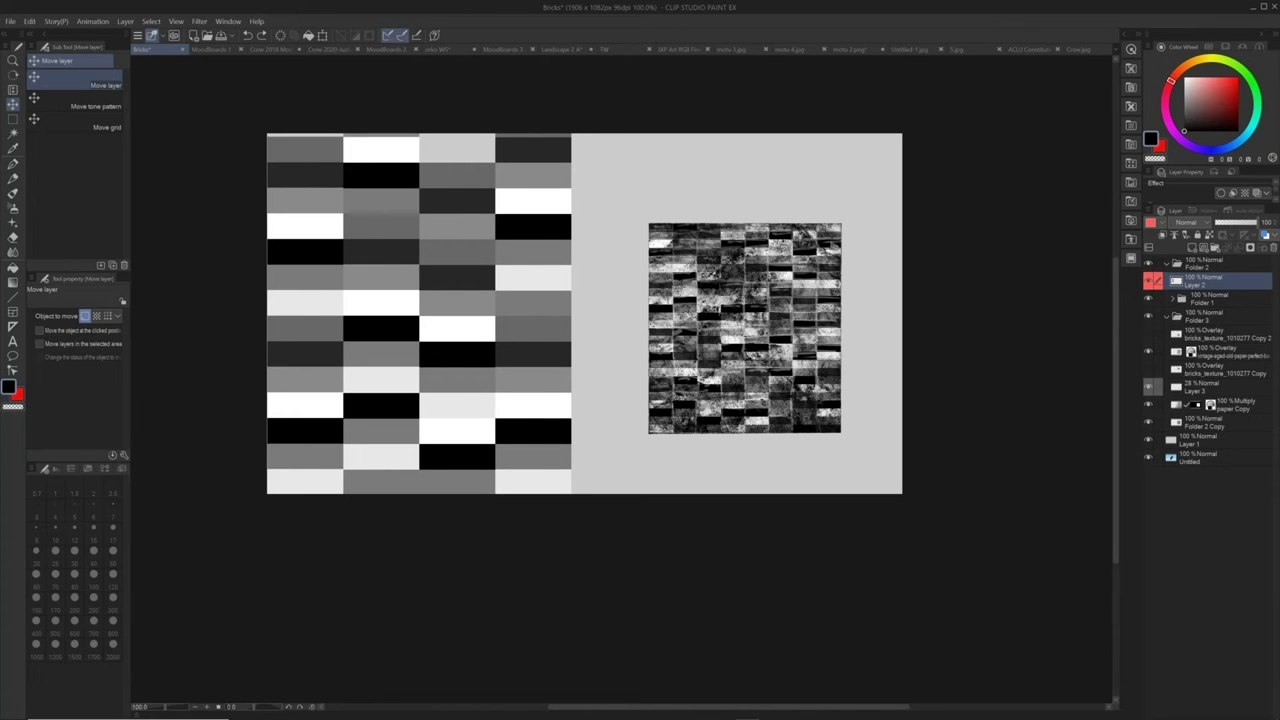
{"action": "left_click", "coordinate": [1148, 317]}
{"action": "left_click", "coordinate": [1148, 300]}
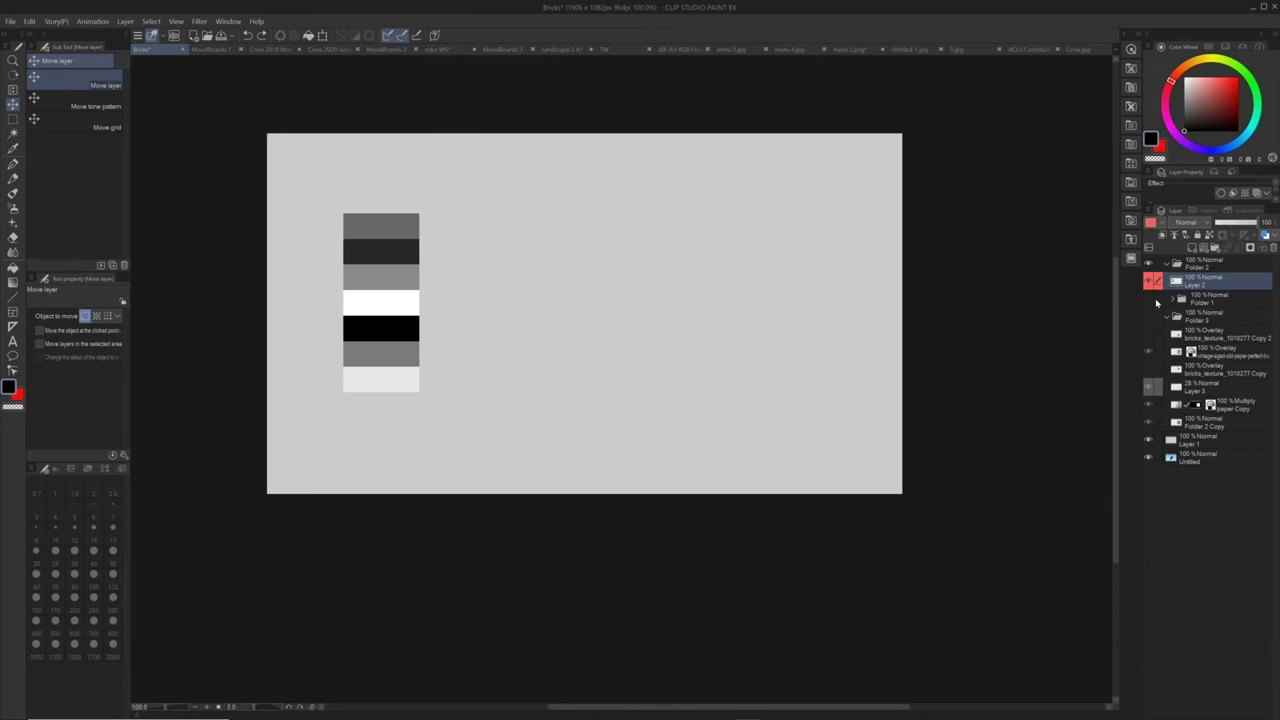
{"action": "left_click", "coordinate": [1166, 316]}
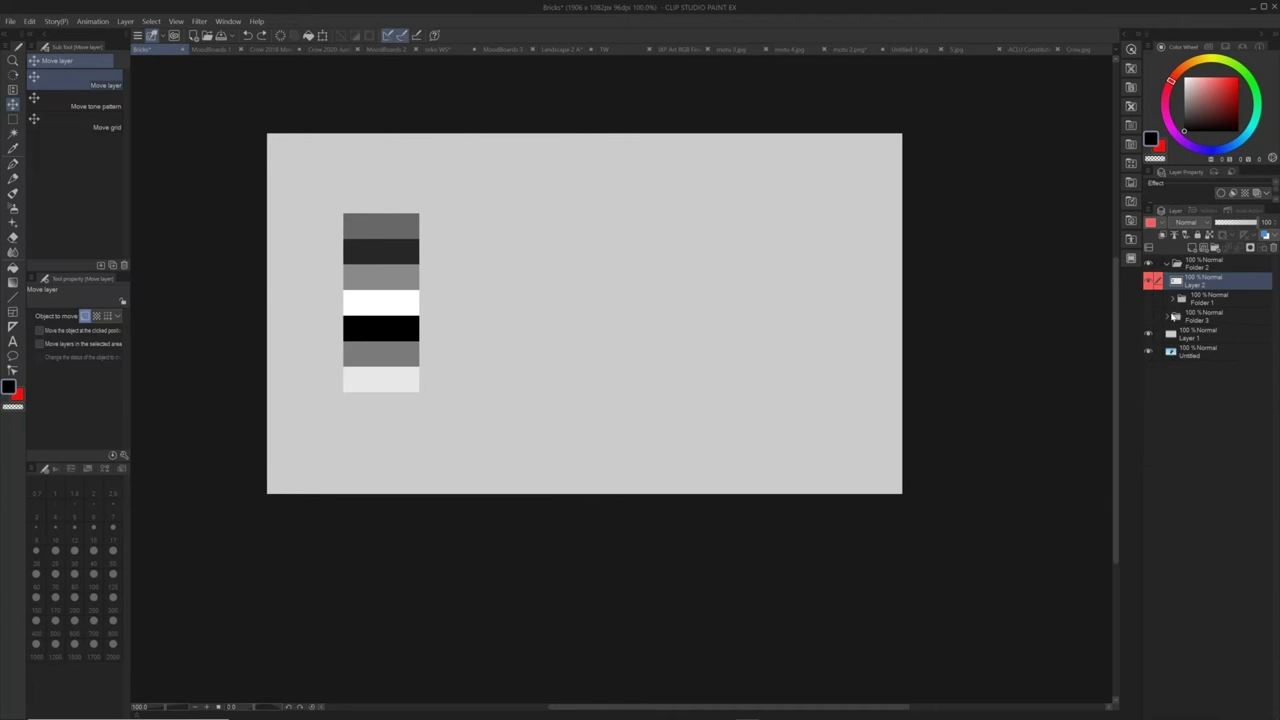
{"action": "left_click", "coordinate": [1148, 300]}
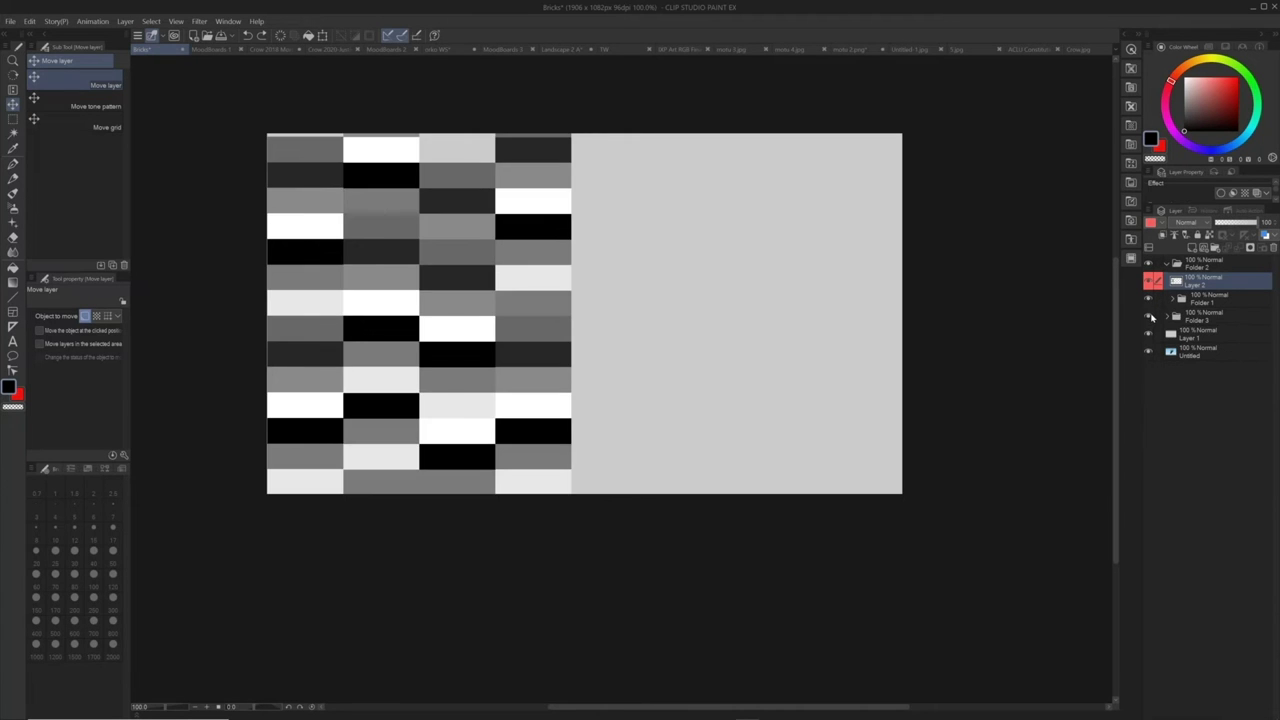
{"action": "left_click", "coordinate": [1148, 317]}
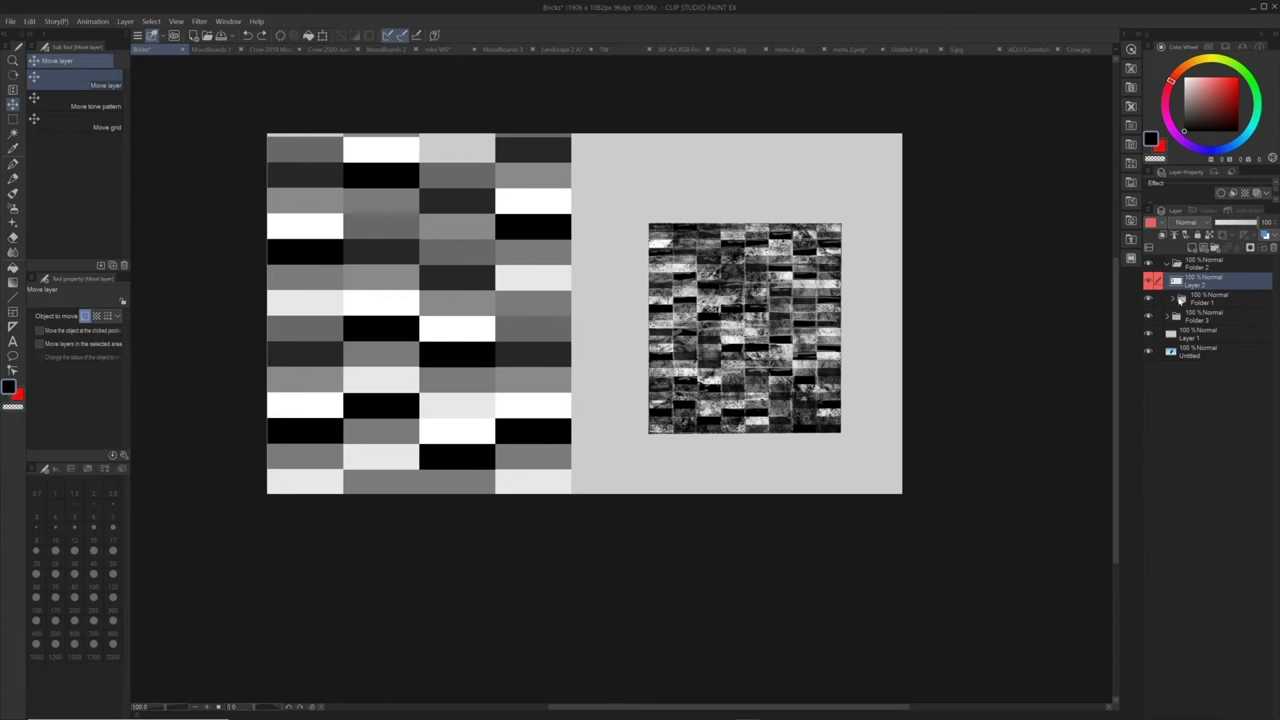
Expand Folder 3 and Folder 1 to review their layers, then collapse and select Folder 1
{"action": "left_click", "coordinate": [1177, 319]}
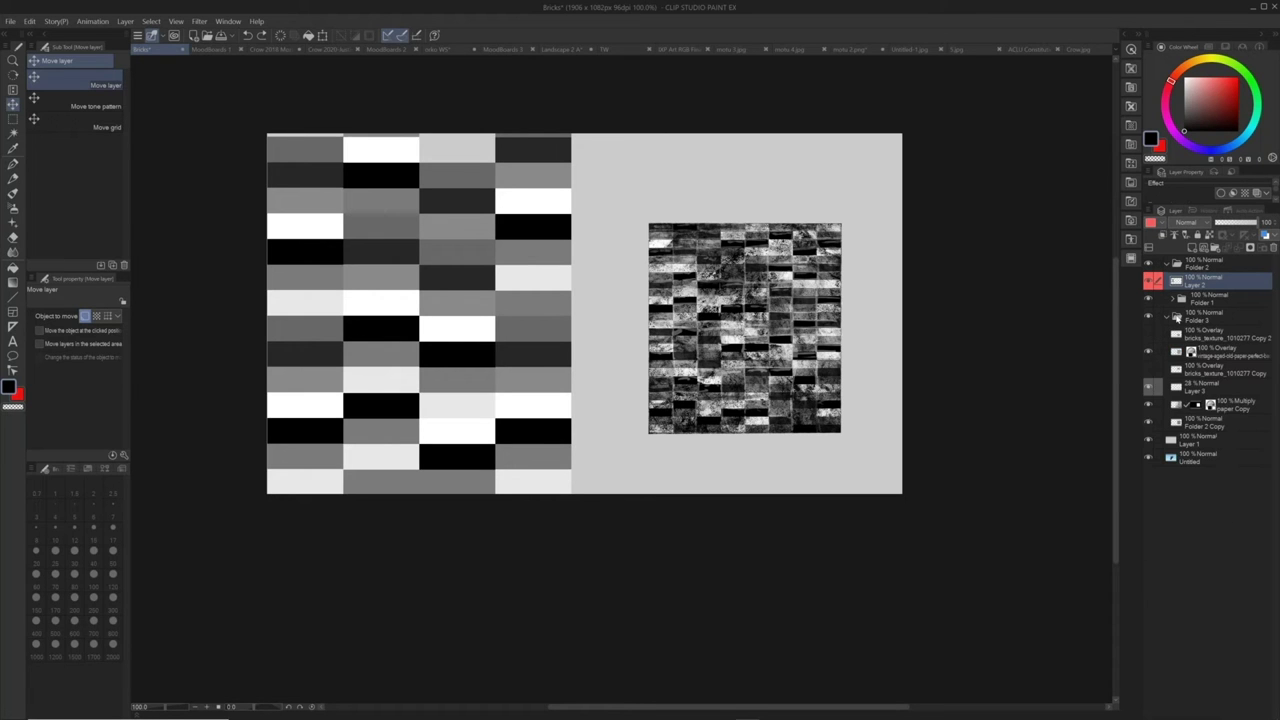
{"action": "left_click", "coordinate": [1174, 299]}
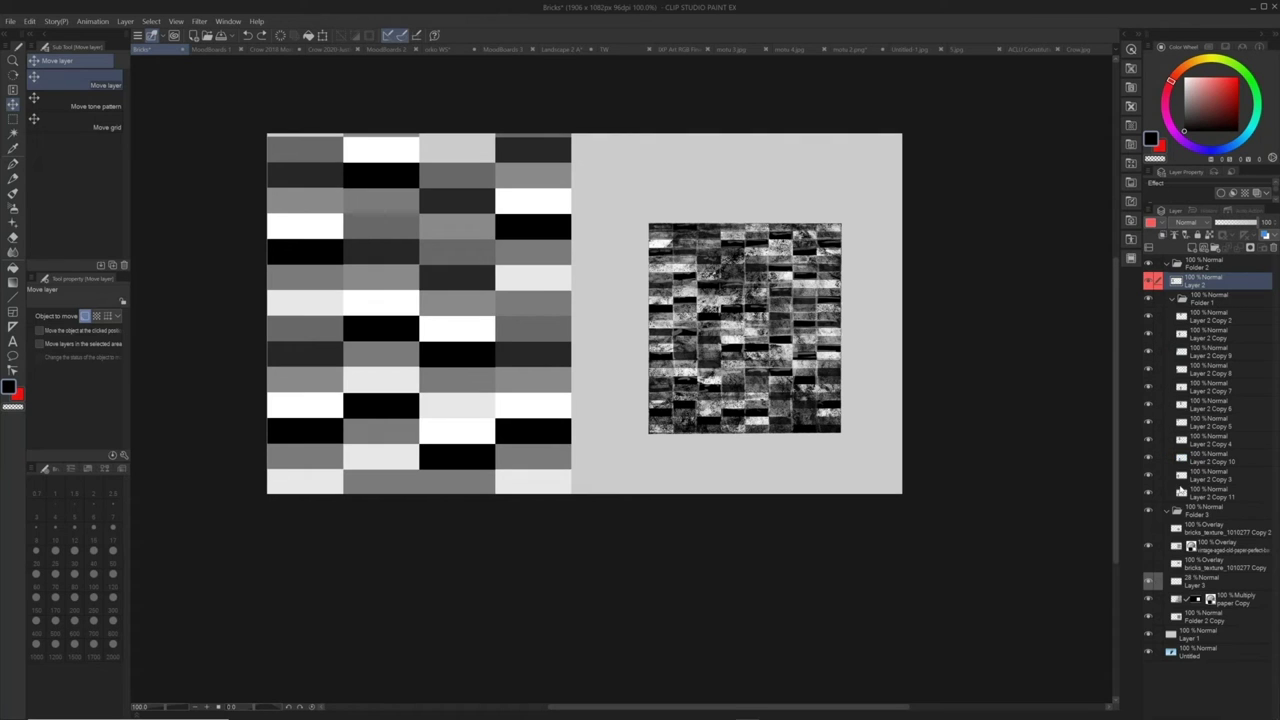
{"action": "left_click", "coordinate": [1188, 475]}
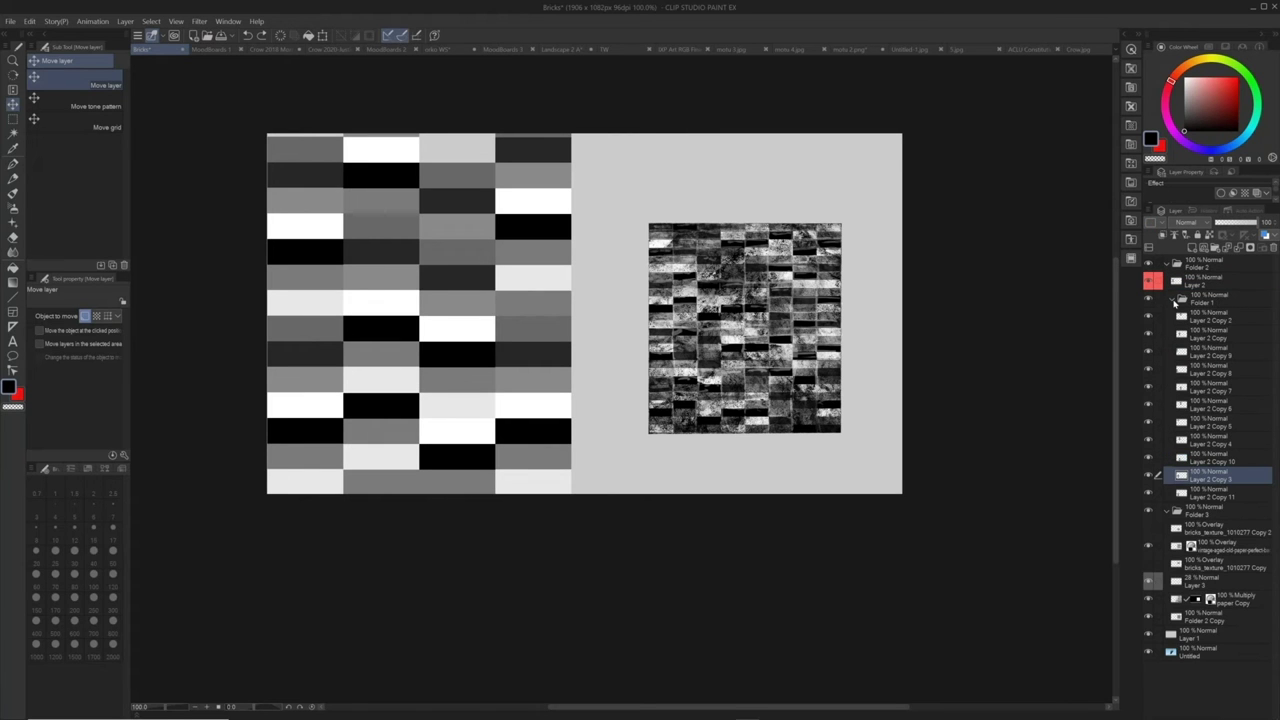
{"action": "left_click", "coordinate": [1175, 301]}
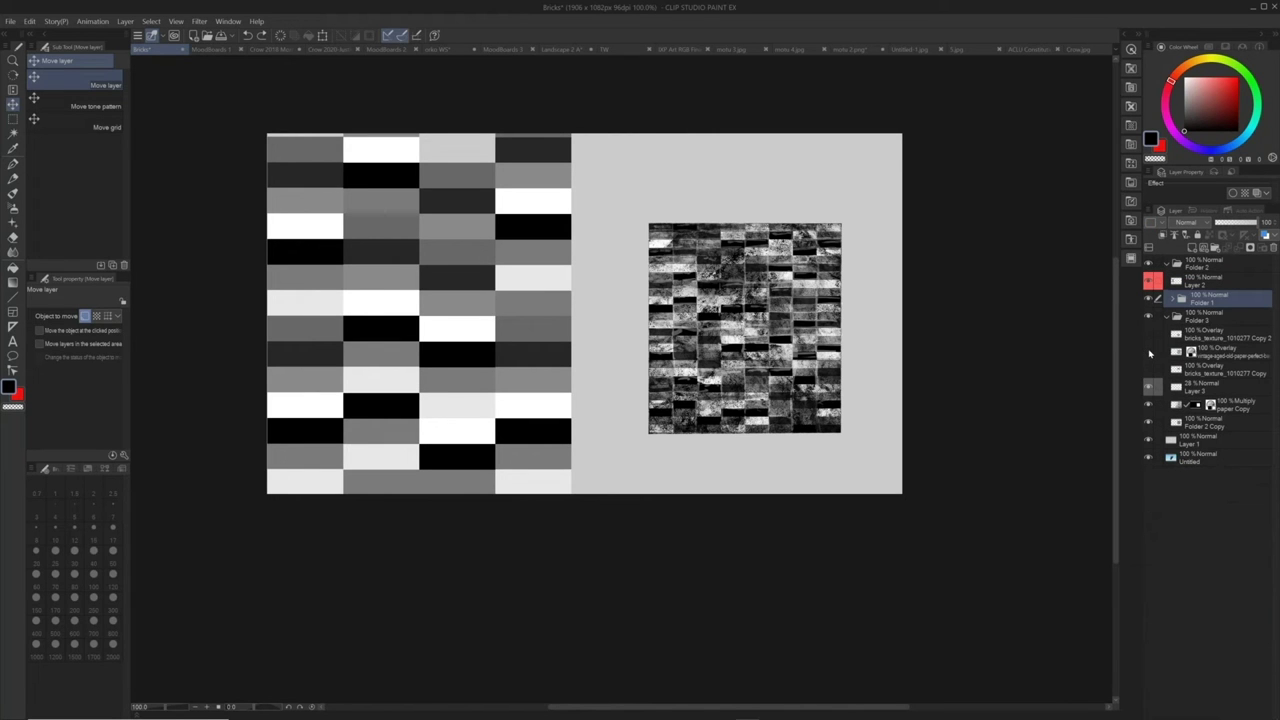
Toggle the aged-paper Overlay layer and Layer 3 in Folder 3 to compare their effect on the bricks
{"action": "left_click", "coordinate": [1149, 352]}
{"action": "left_click", "coordinate": [1149, 352]}
{"action": "left_click", "coordinate": [1149, 389]}
{"action": "left_click", "coordinate": [1149, 390]}
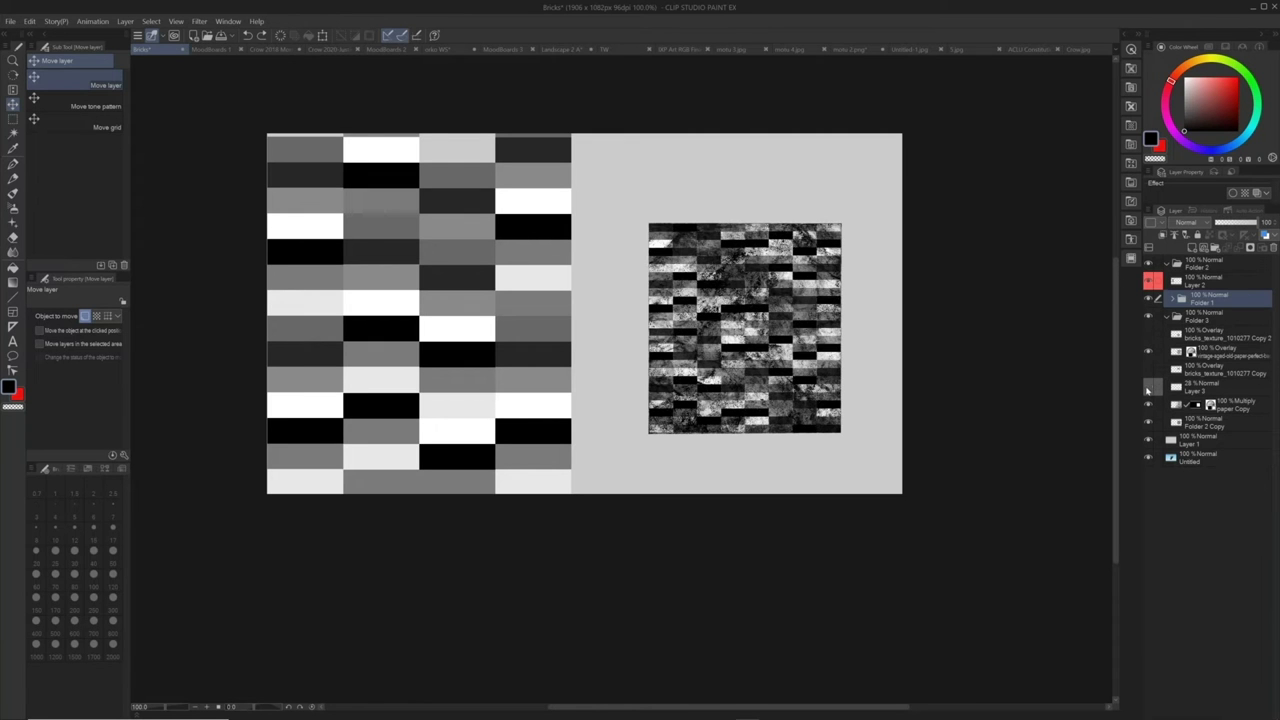
{"action": "left_click", "coordinate": [1149, 390]}
{"action": "left_click", "coordinate": [1150, 357]}
{"action": "left_click", "coordinate": [1149, 354]}
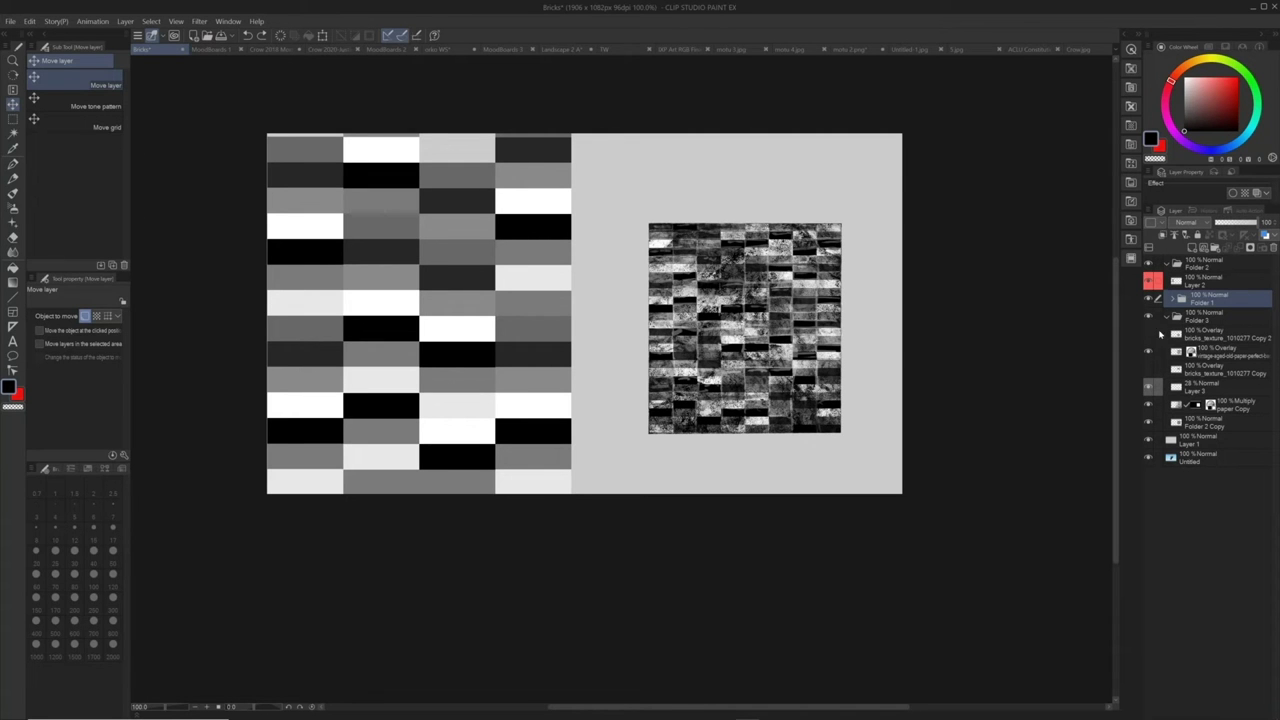
Toggle Folder 2 Copy and the paper Copy layer, then isolate paper Copy to examine its texture and restore all layers
{"action": "left_click", "coordinate": [1149, 421]}
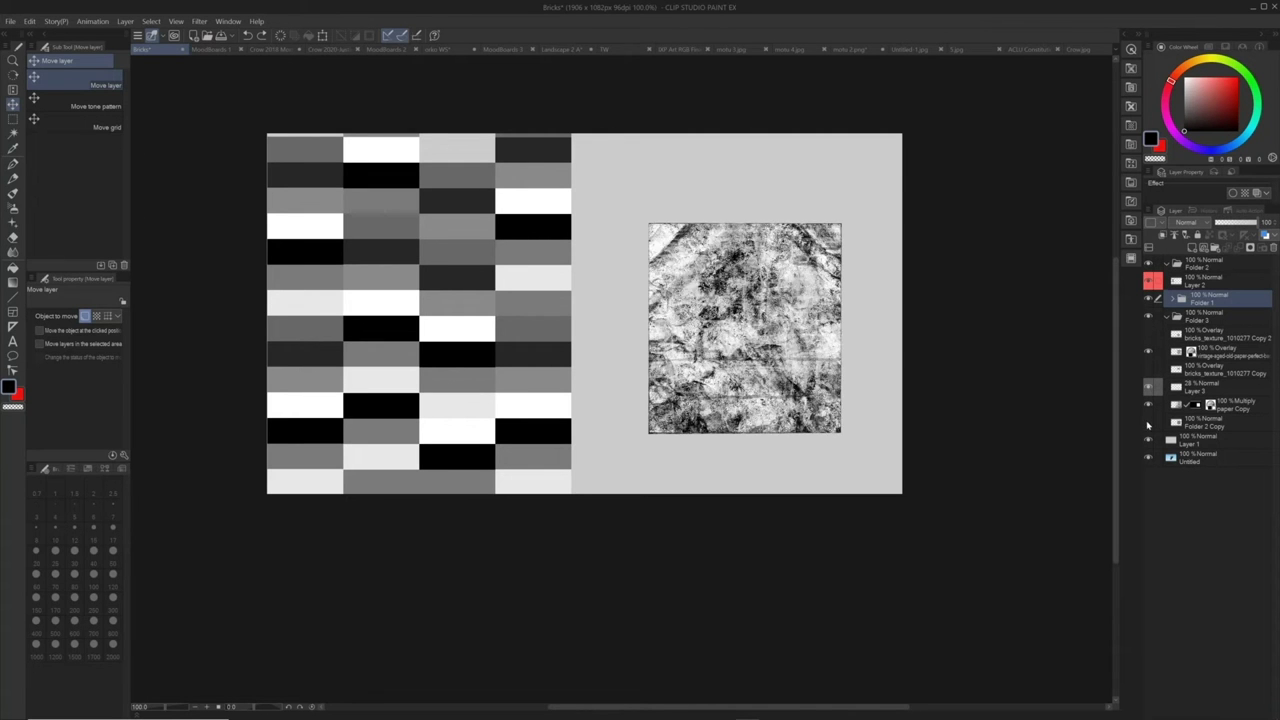
{"action": "left_click", "coordinate": [1149, 405]}
{"action": "left_click", "coordinate": [1149, 406]}
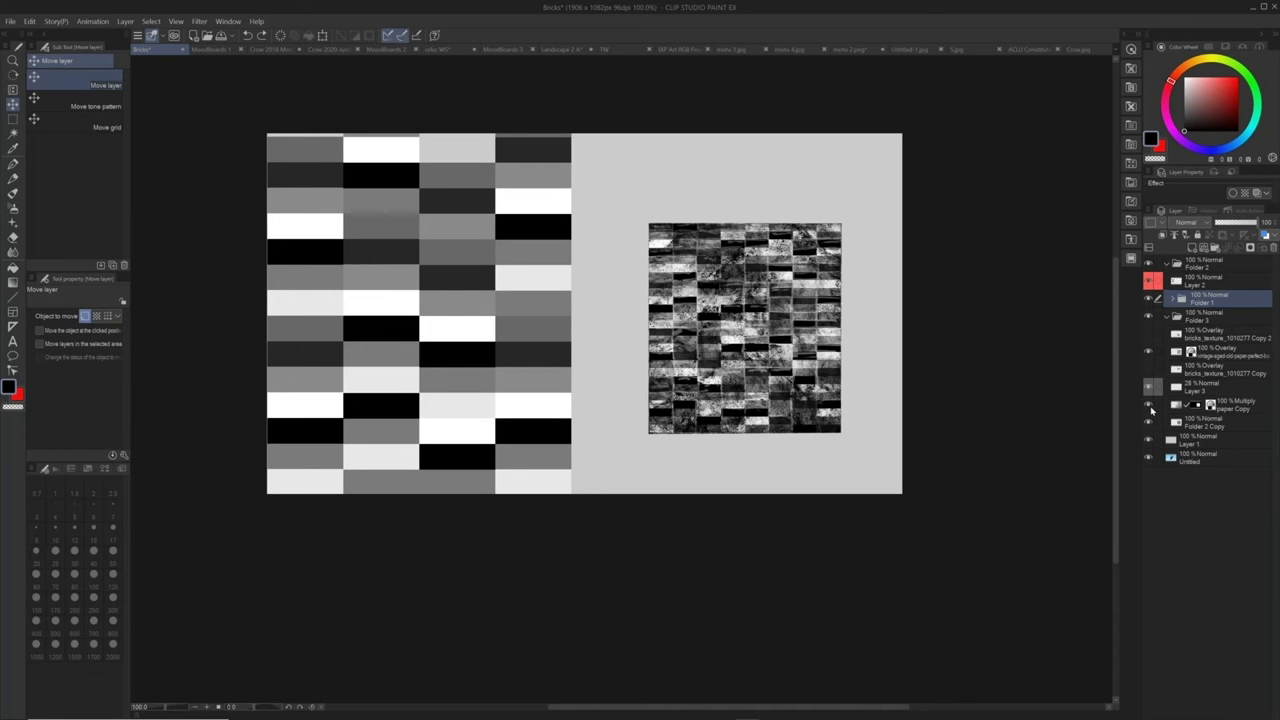
{"action": "left_click", "coordinate": [1149, 406], "text": "alt"}
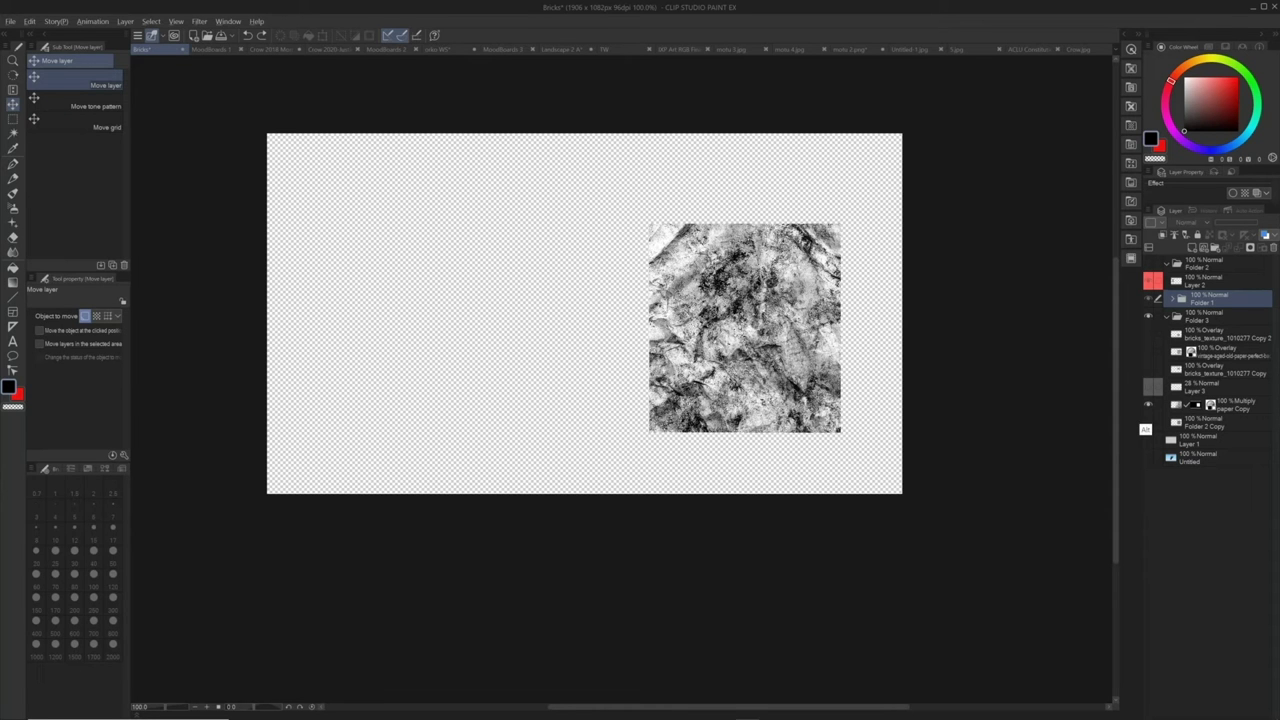
{"action": "key", "text": "alt"}
{"action": "left_click", "coordinate": [1148, 405], "text": "alt"}
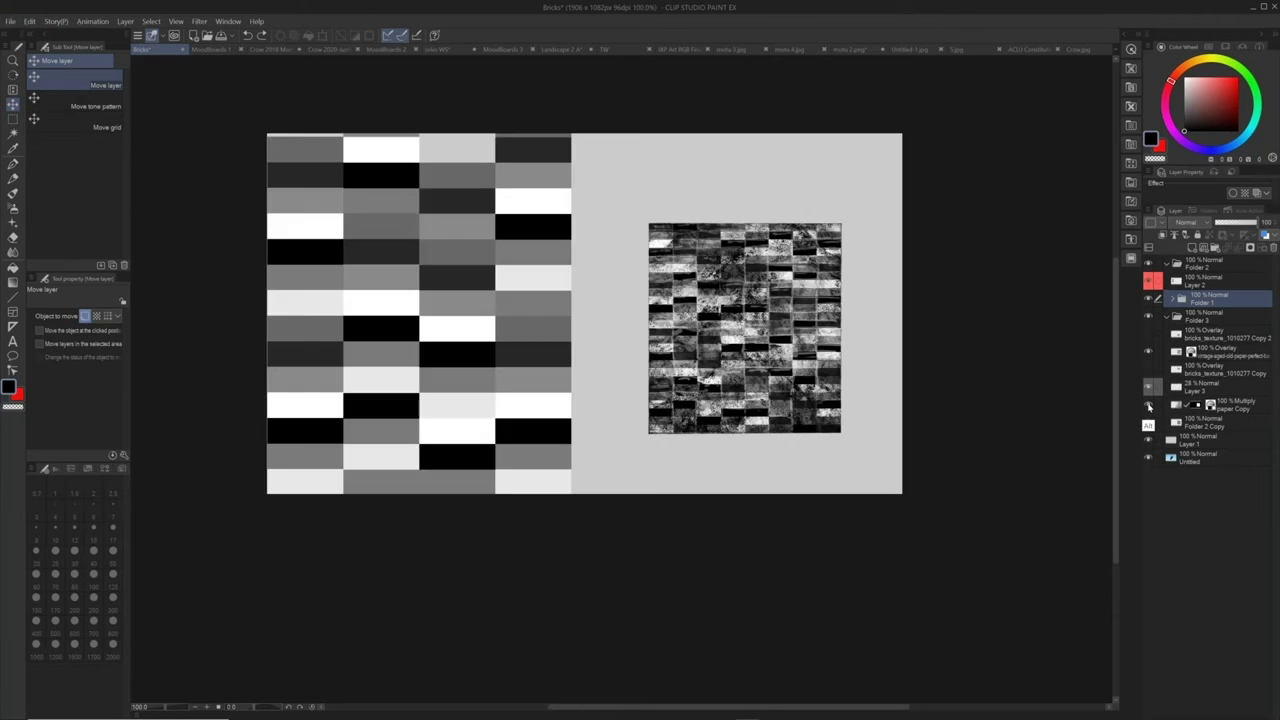
Toggle the paper Copy Multiply layer to compare the bricks with and without it, and select that layer
{"action": "left_click", "coordinate": [1149, 406]}
{"action": "left_click", "coordinate": [1149, 406]}
{"action": "left_click", "coordinate": [1149, 407]}
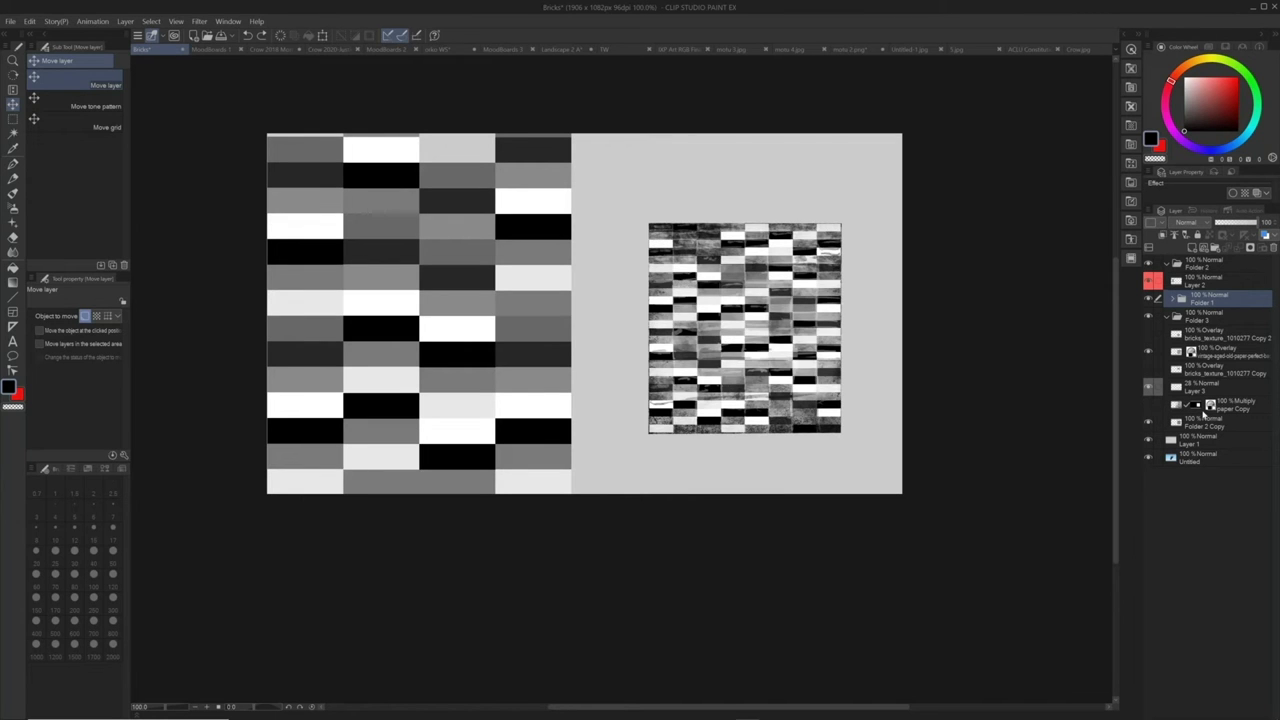
{"action": "left_click", "coordinate": [1149, 407]}
{"action": "left_click", "coordinate": [1210, 406]}
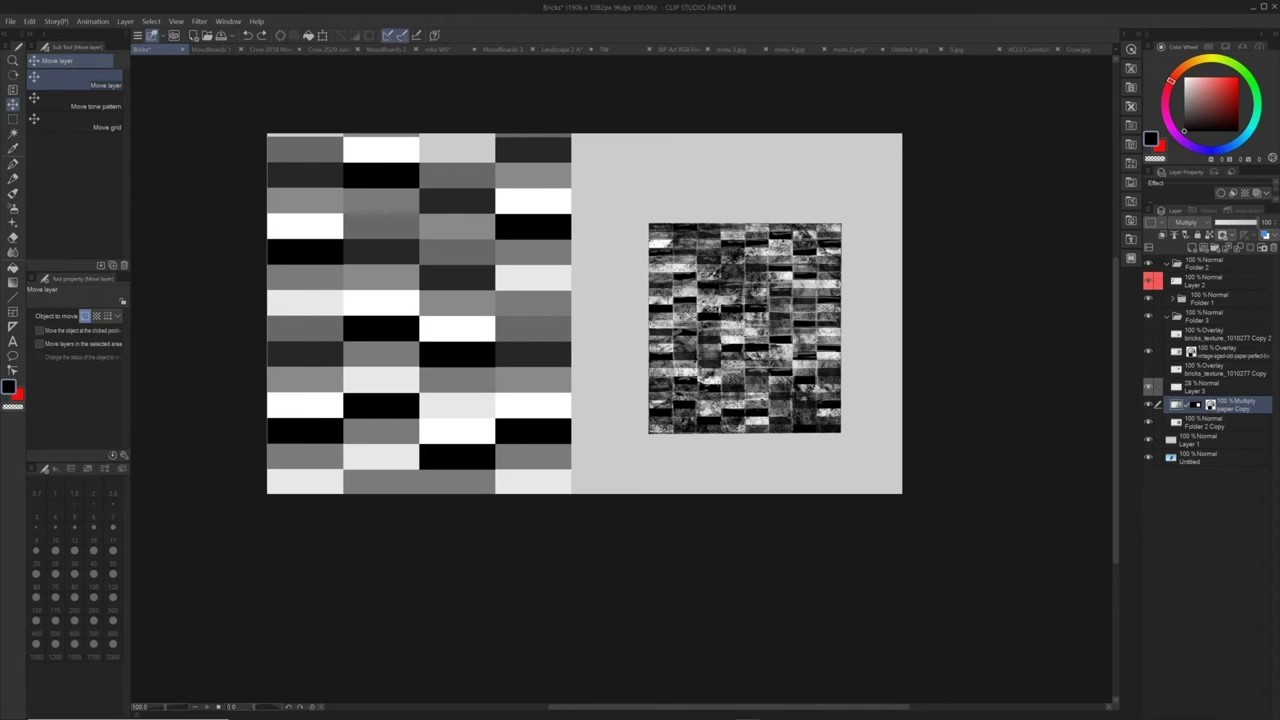
Switch to the Crow 2018 Momoa Updated Final document and examine the textured buildings along the street up to the skyline
{"action": "left_click", "coordinate": [283, 50]}
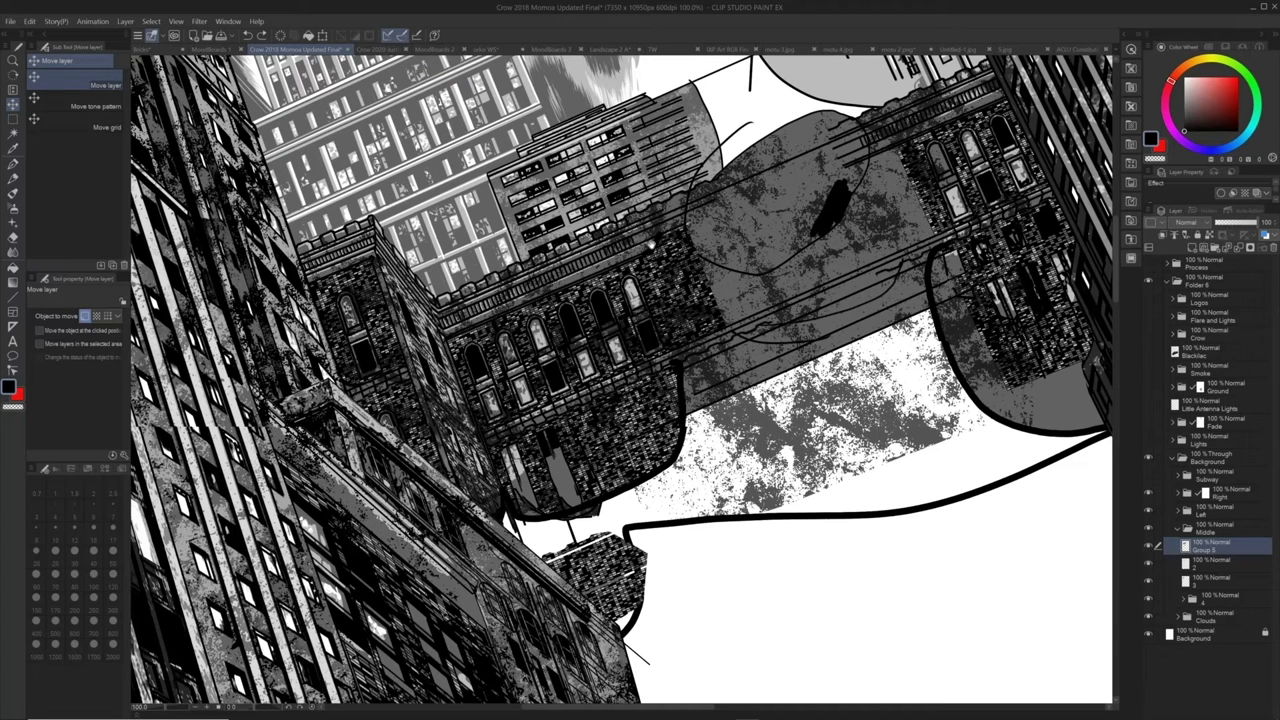
{"action": "left_click_drag", "start_coordinate": [651, 244], "coordinate": [528, 307]}
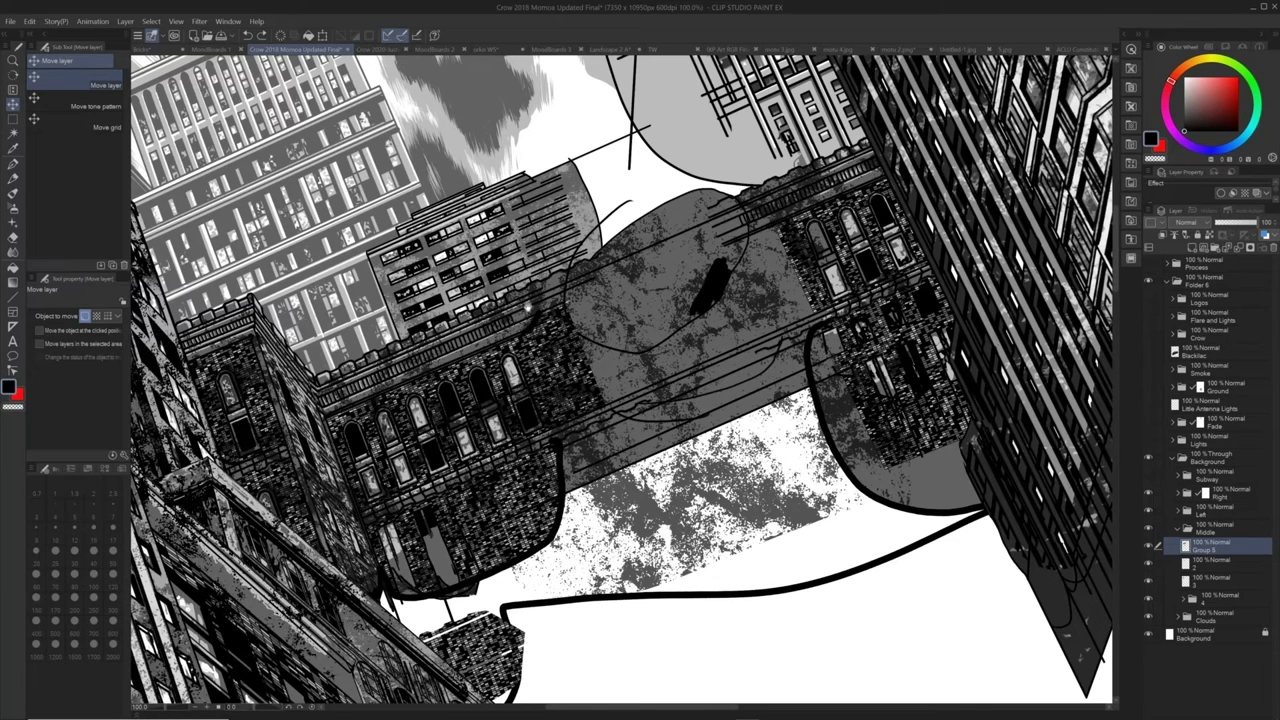
{"action": "left_click_drag", "start_coordinate": [392, 523], "coordinate": [882, 259]}
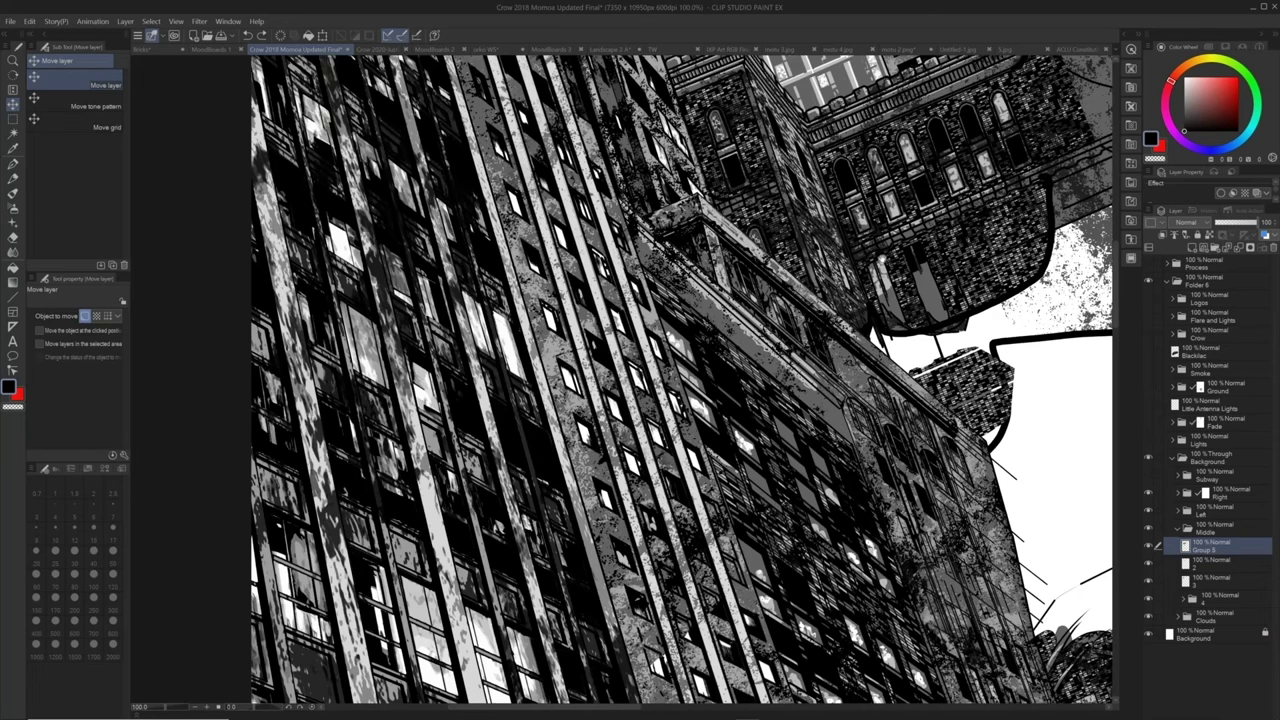
{"action": "key", "text": "ctrl+minus"}
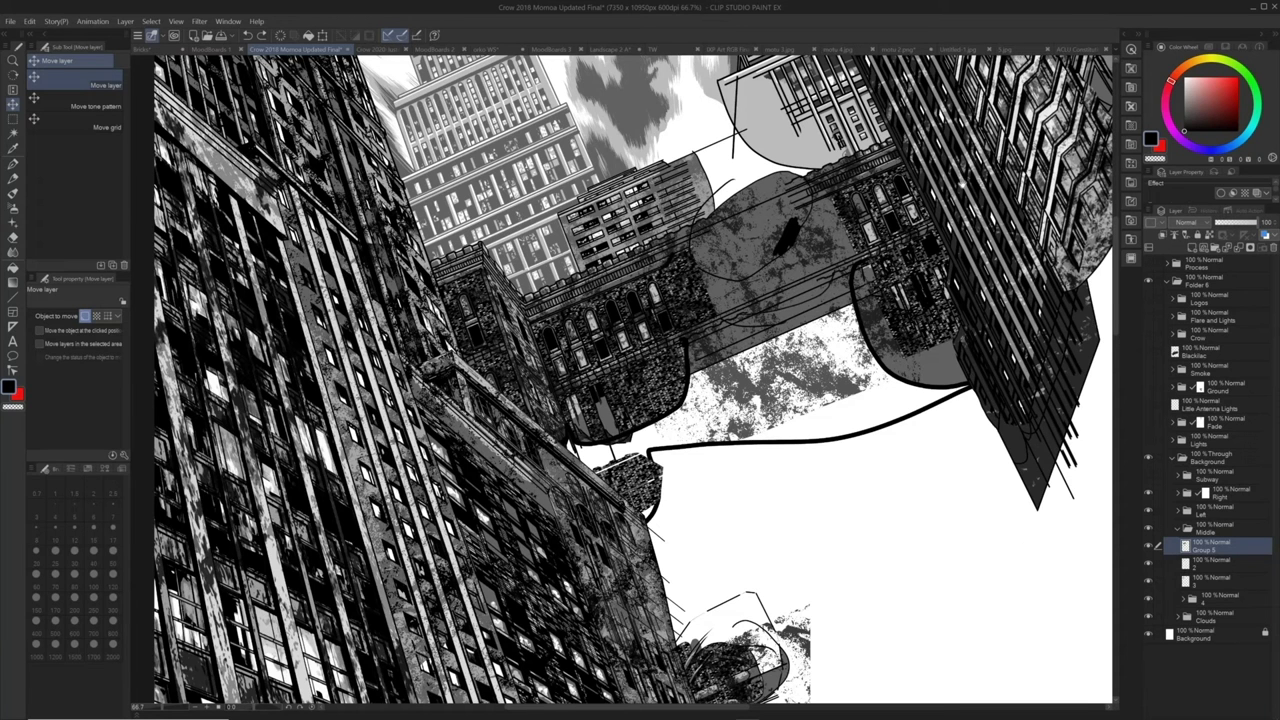
{"action": "left_click_drag", "start_coordinate": [962, 185], "coordinate": [1023, 387]}
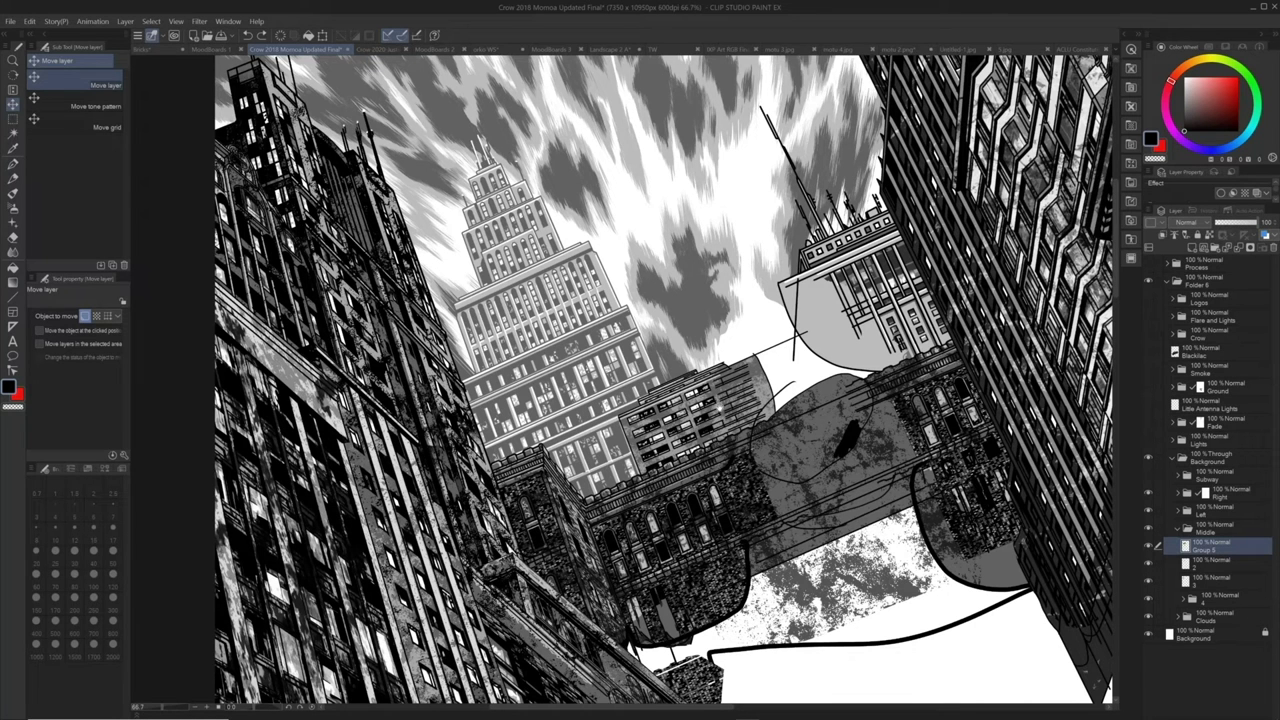
Examine the subway train and riveted steel girders among the right-hand buildings, and show the Lights folder
{"action": "left_click_drag", "start_coordinate": [719, 408], "coordinate": [699, 363]}
{"action": "left_click_drag", "start_coordinate": [697, 330], "coordinate": [704, 350]}
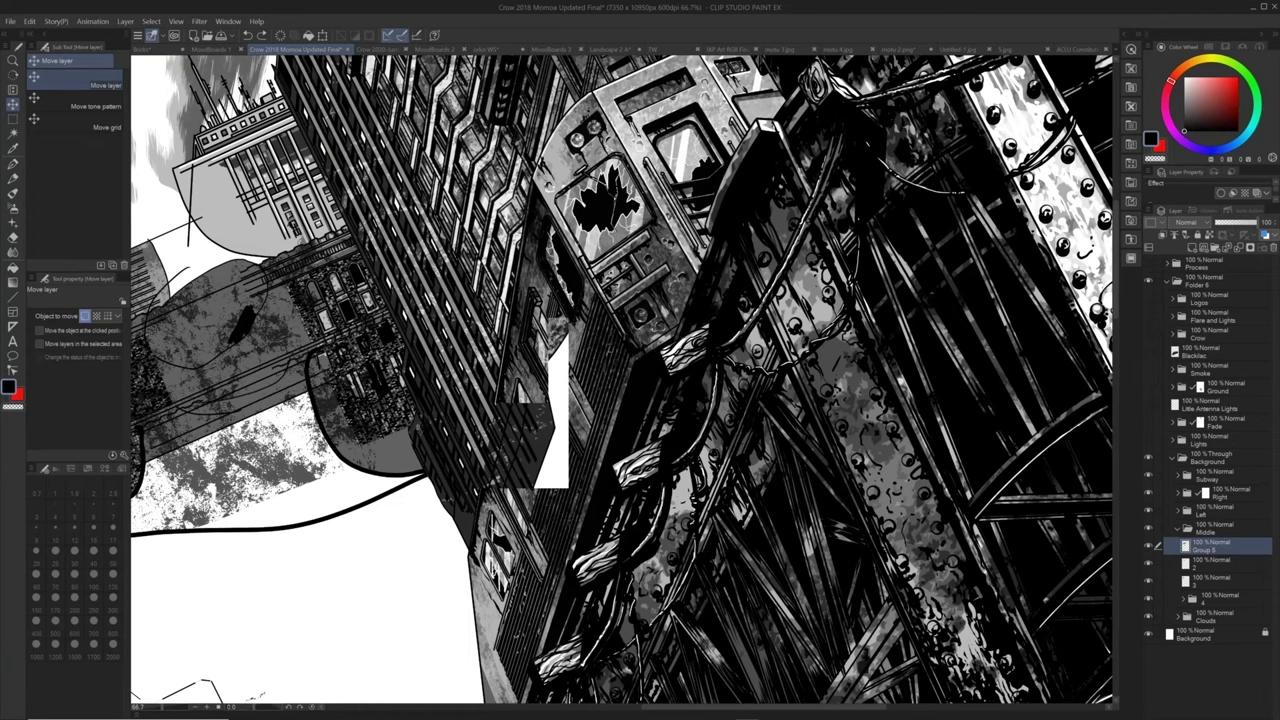
{"action": "key", "text": "ctrl+minus"}
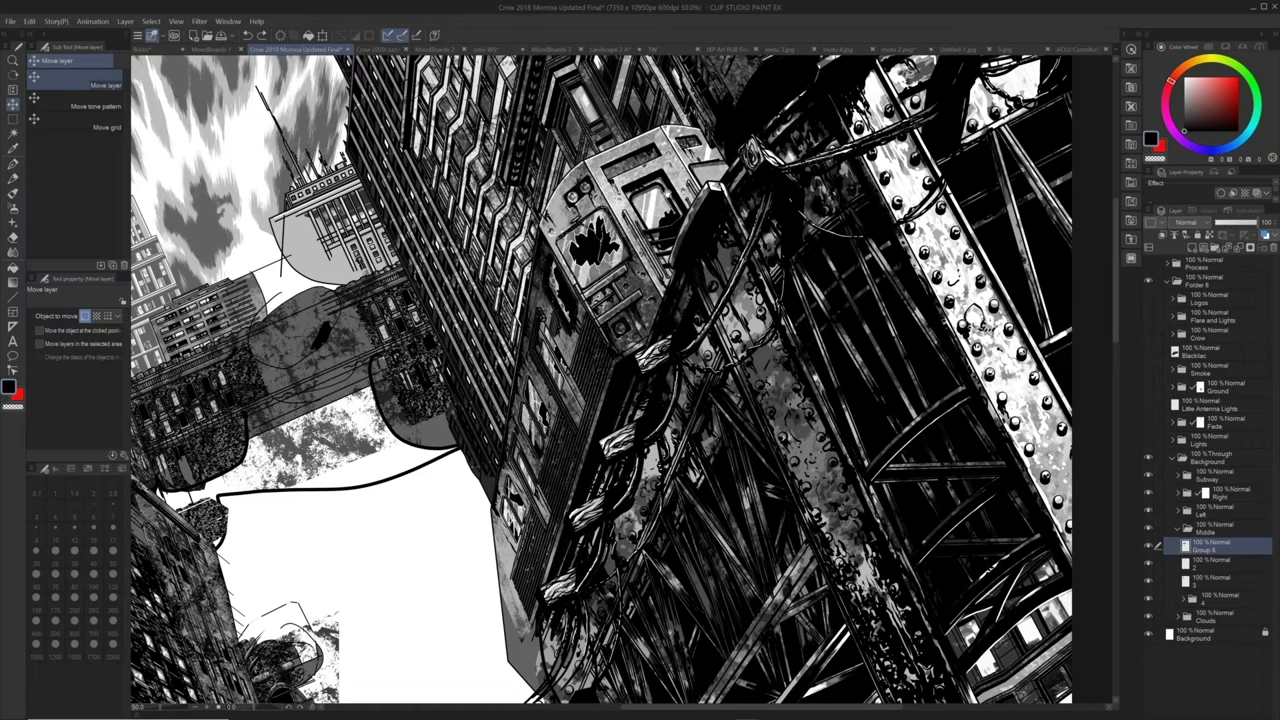
{"action": "left_click_drag", "start_coordinate": [600, 380], "coordinate": [590, 375]}
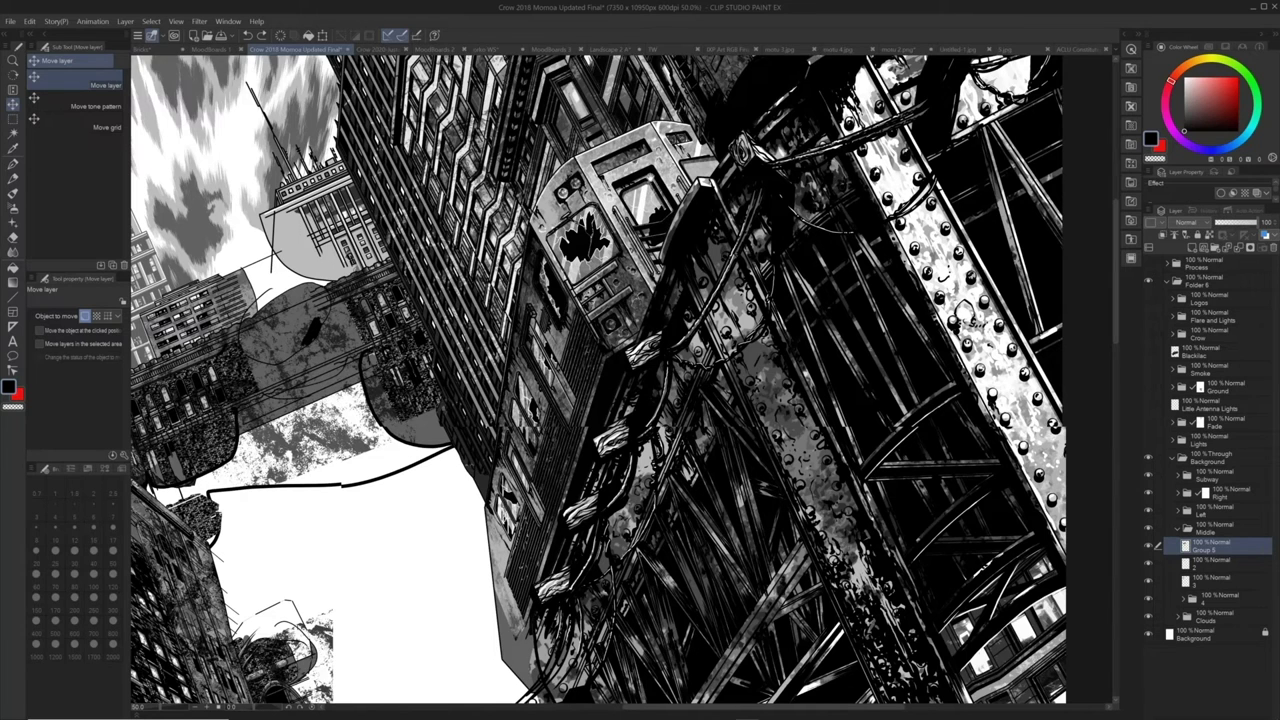
{"action": "scroll", "coordinate": [536, 487], "scroll_direction": "down", "scroll_amount": 2}
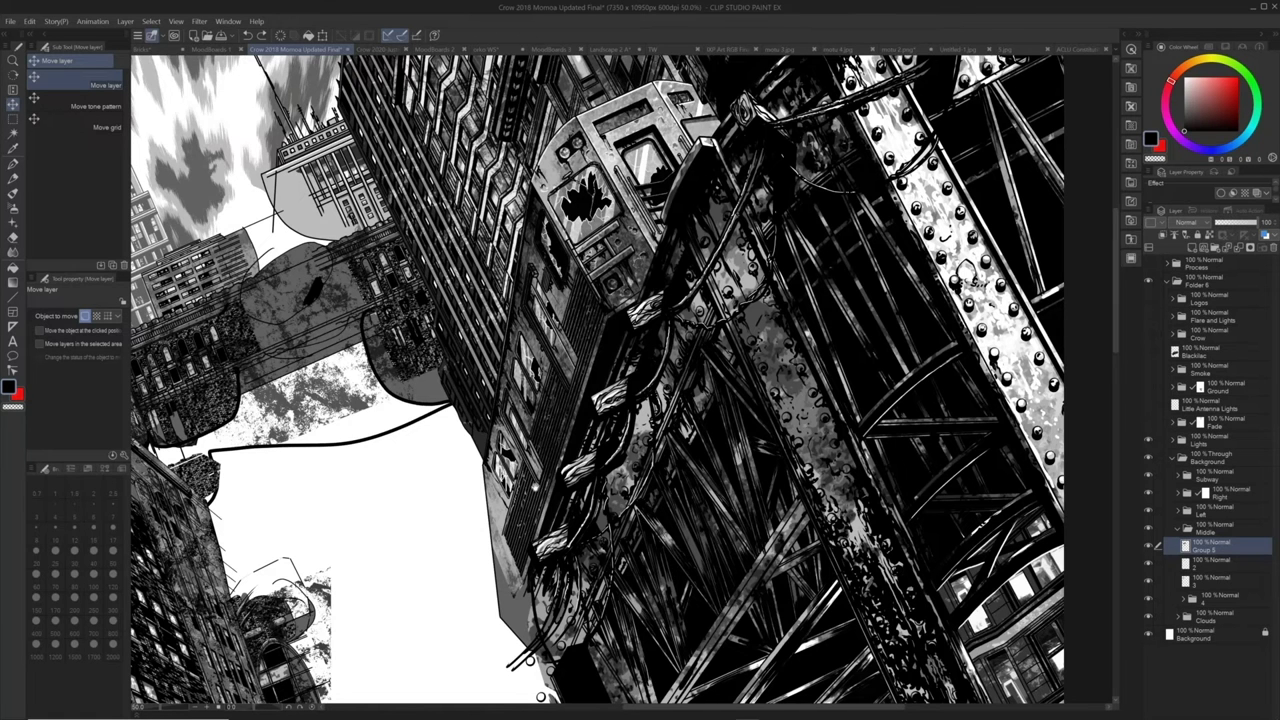
{"action": "left_click_drag", "start_coordinate": [535, 487], "coordinate": [555, 471]}
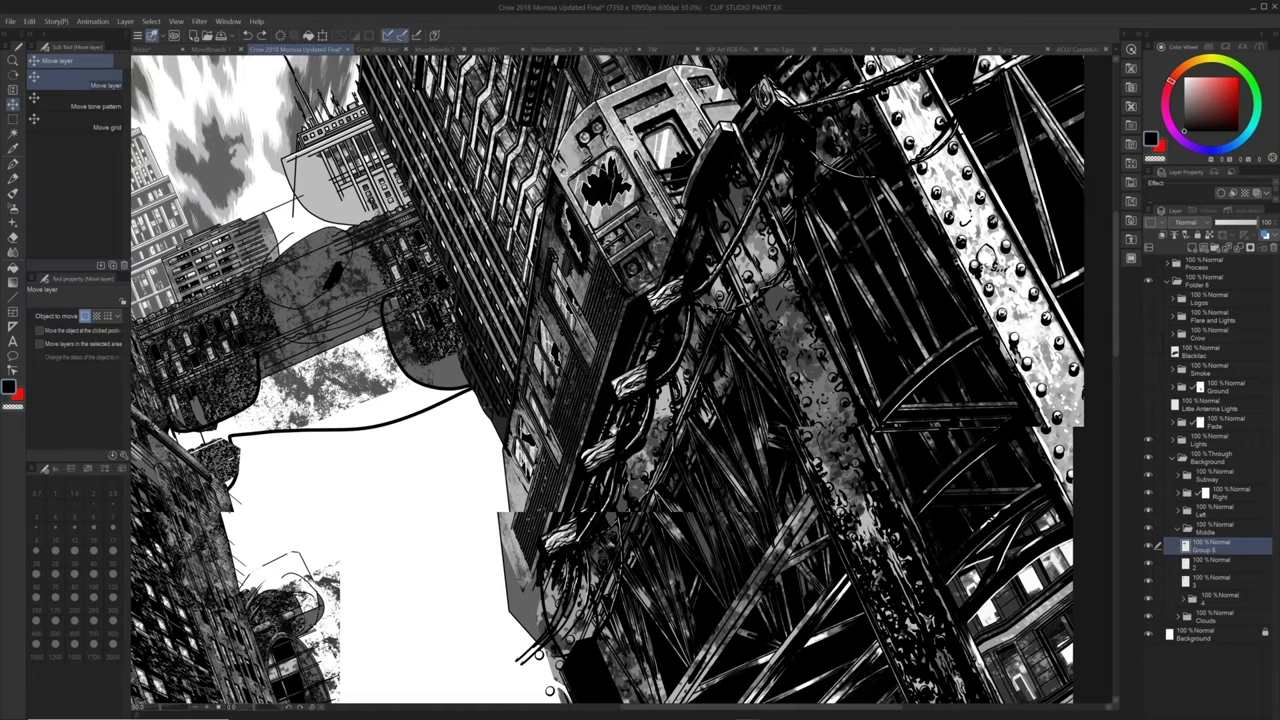
Show the Fade, Little Antenna Lights, Smoke, Ground and Blacklac layers over the background buildings
{"action": "scroll", "coordinate": [688, 363], "scroll_direction": "down", "scroll_amount": 1}
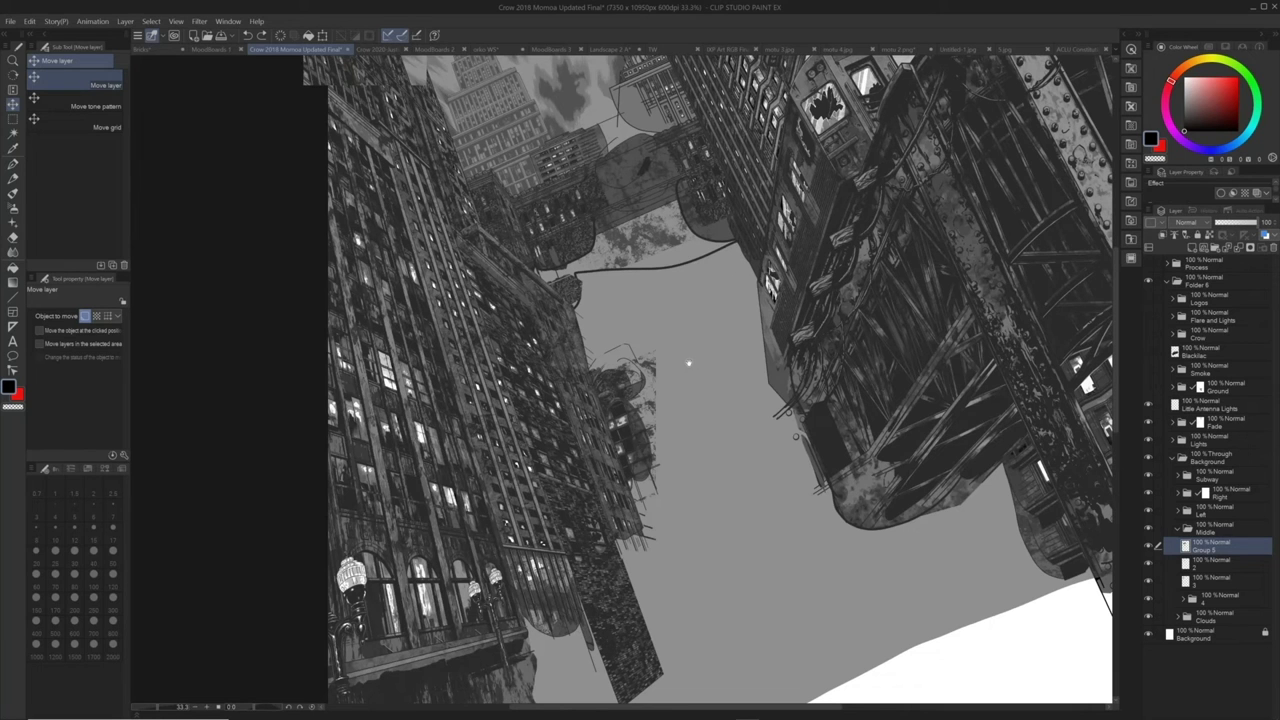
{"action": "left_click_drag", "start_coordinate": [688, 363], "coordinate": [547, 380]}
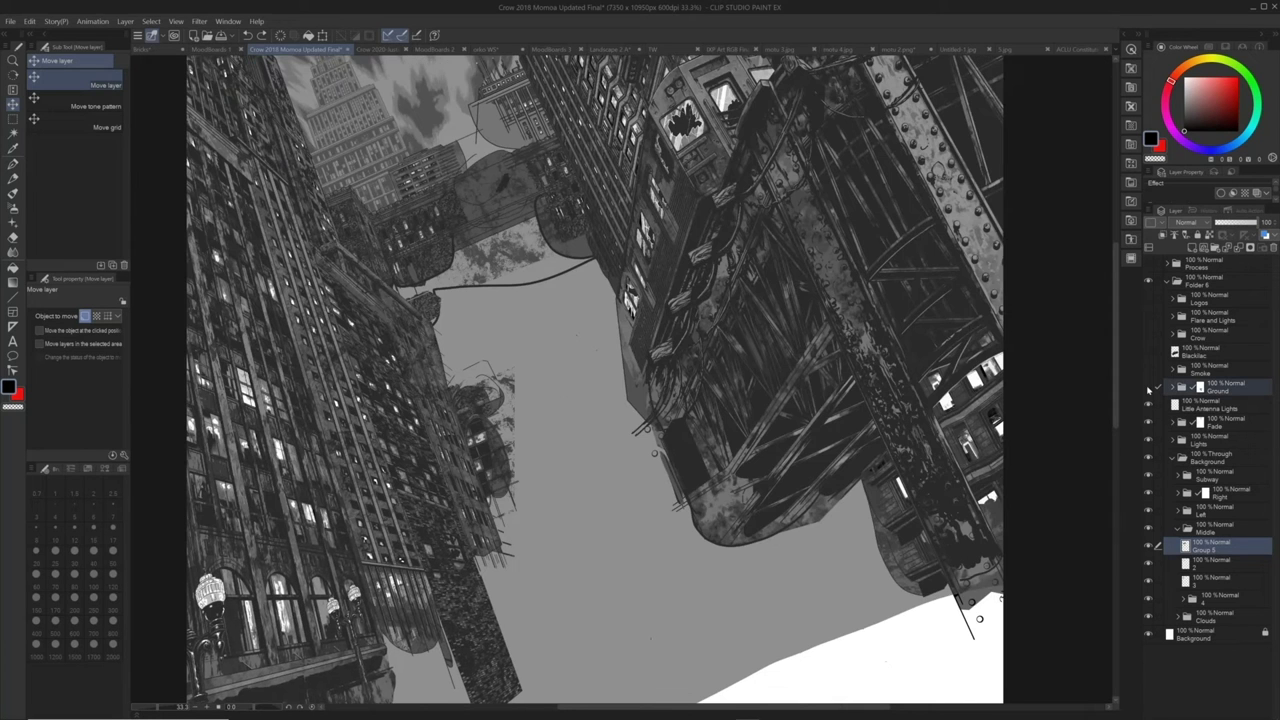
{"action": "key", "text": "ctrl+minus"}
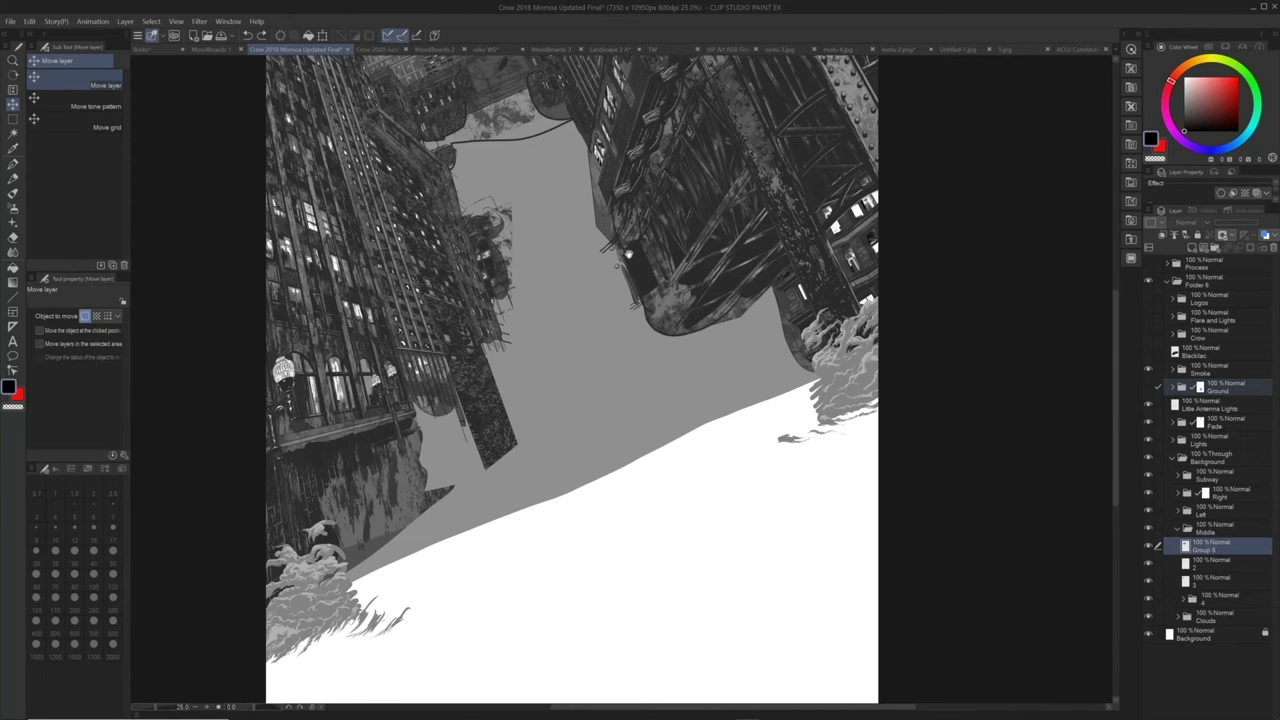
{"action": "left_click_drag", "start_coordinate": [628, 254], "coordinate": [603, 387]}
{"action": "left_click", "coordinate": [1148, 351]}
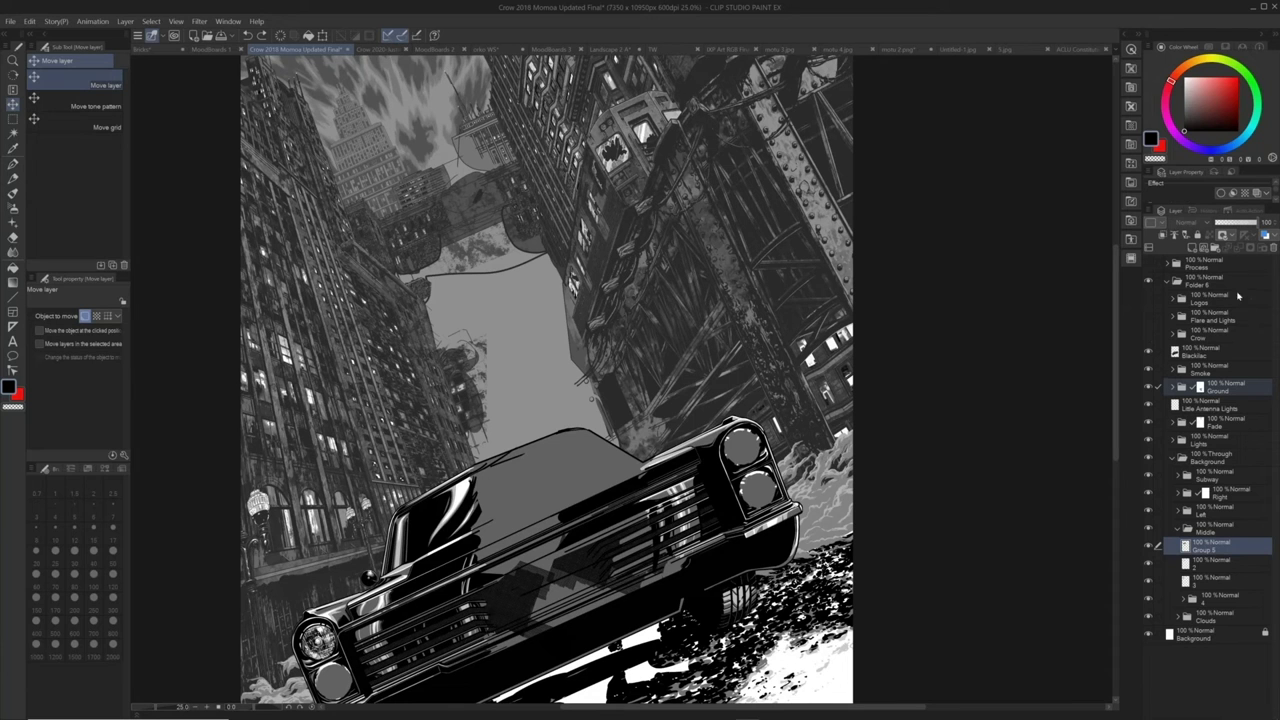
Show the Crow folder and examine the figure with the bird and guitar in front of the car
{"action": "left_click", "coordinate": [1149, 335]}
{"action": "left_click", "coordinate": [1149, 336]}
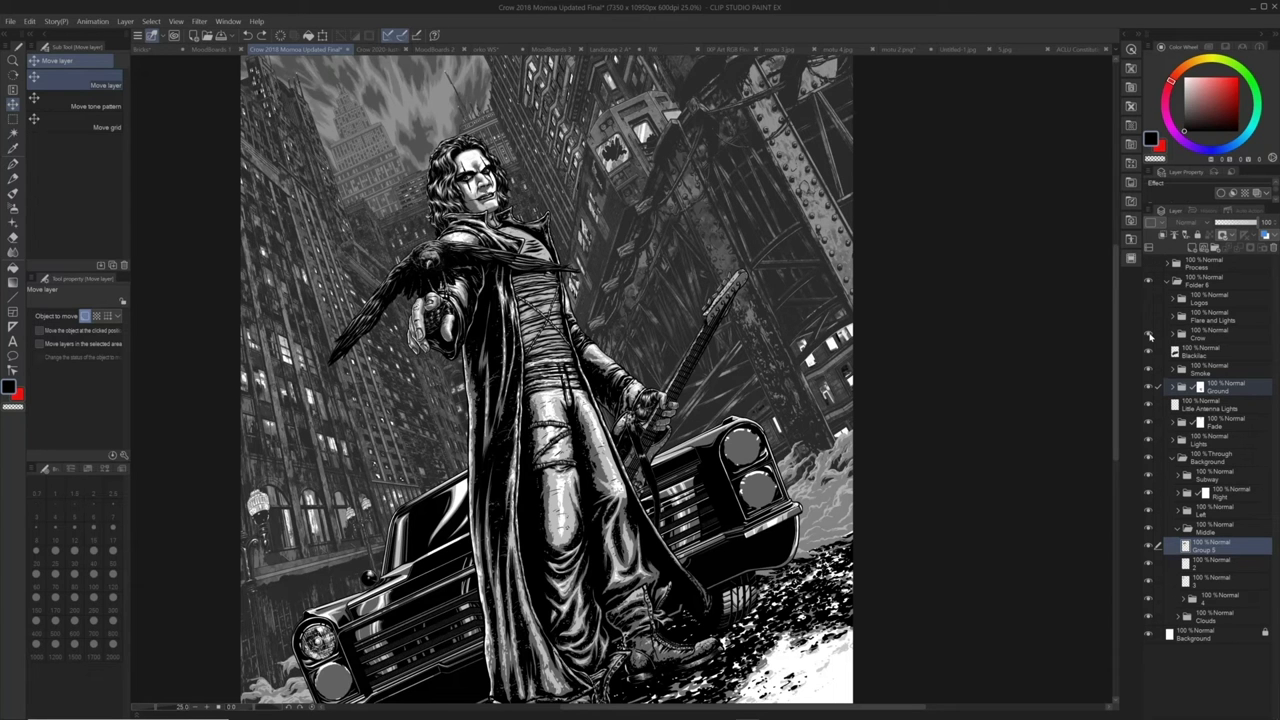
{"action": "left_click_drag", "start_coordinate": [691, 380], "coordinate": [697, 340]}
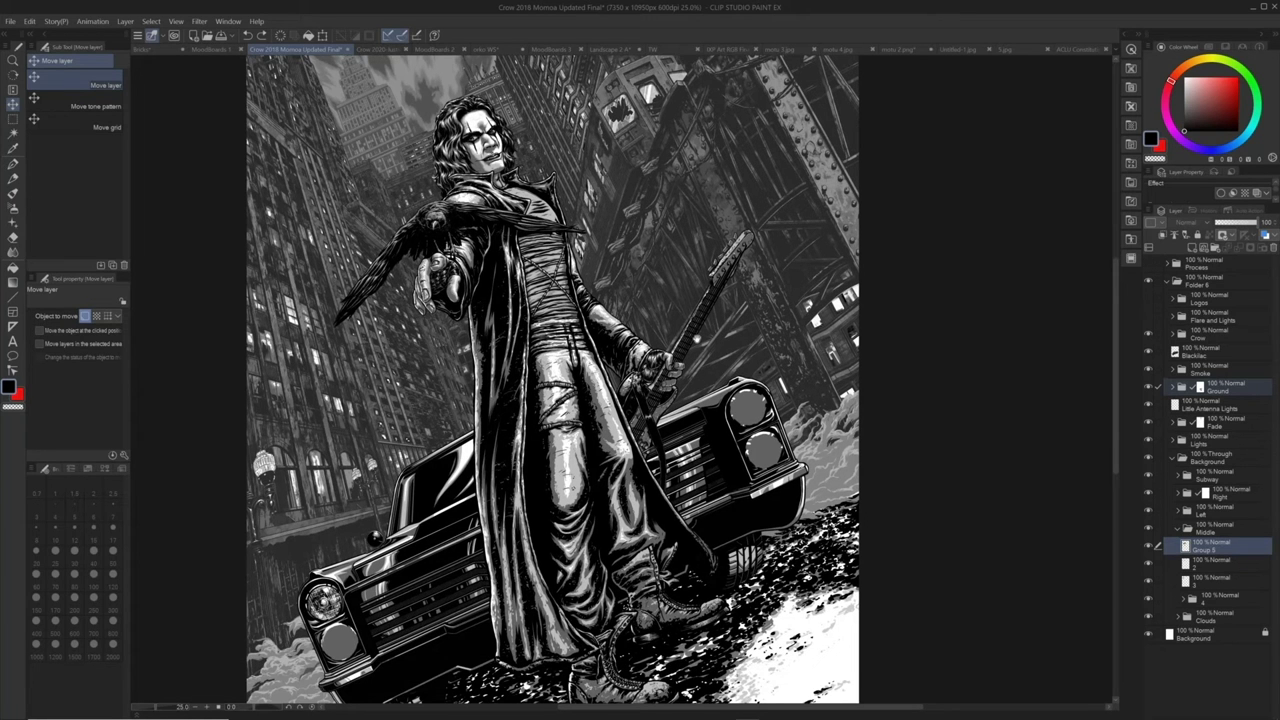
{"action": "left_click_drag", "start_coordinate": [456, 587], "coordinate": [455, 590]}
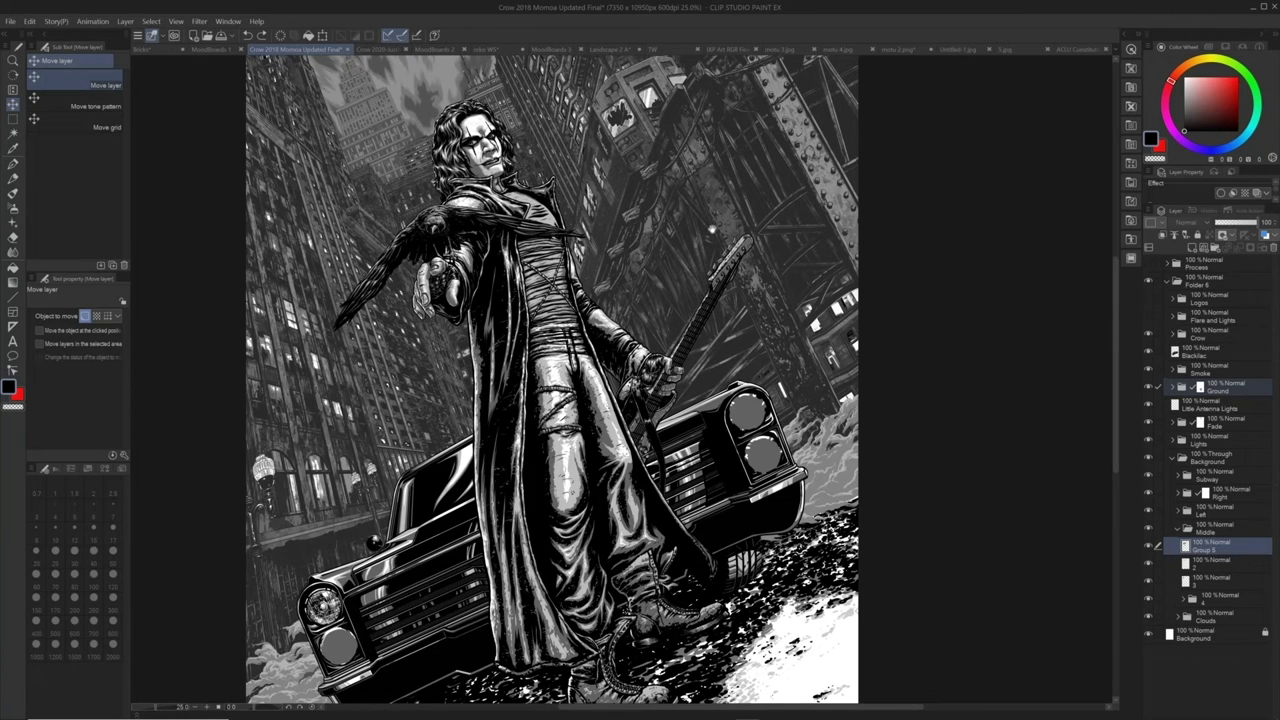
Look over the 2018 poster's figure once more, and switch to the Crow 2020 Line Art Final document to view its full composition
{"action": "left_click_drag", "start_coordinate": [712, 229], "coordinate": [685, 326]}
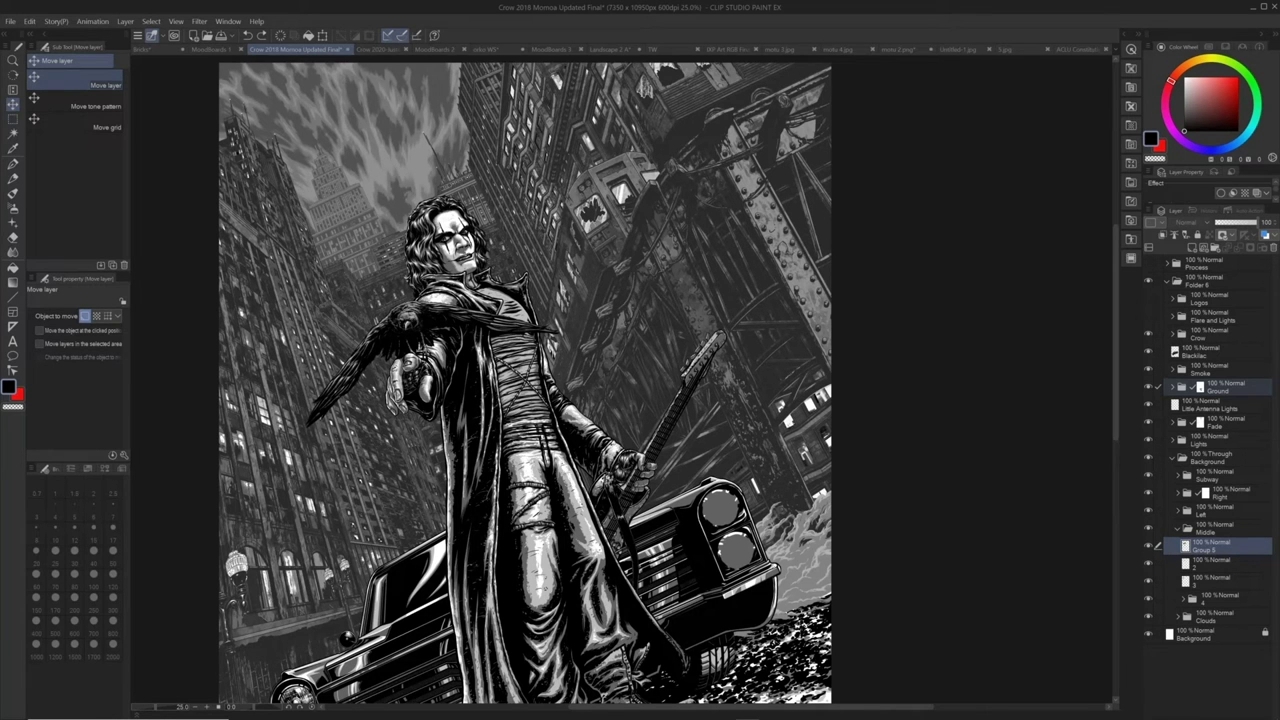
{"action": "left_click_drag", "start_coordinate": [685, 326], "coordinate": [705, 255]}
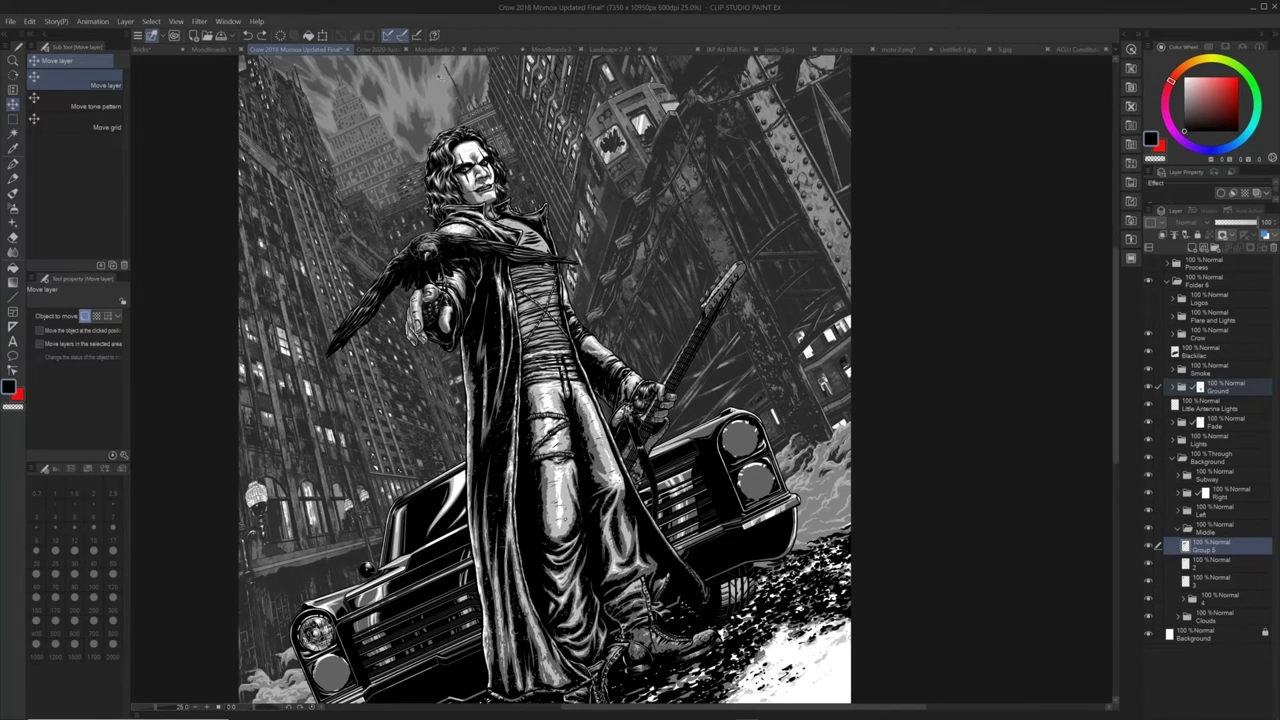
{"action": "left_click", "coordinate": [393, 49]}
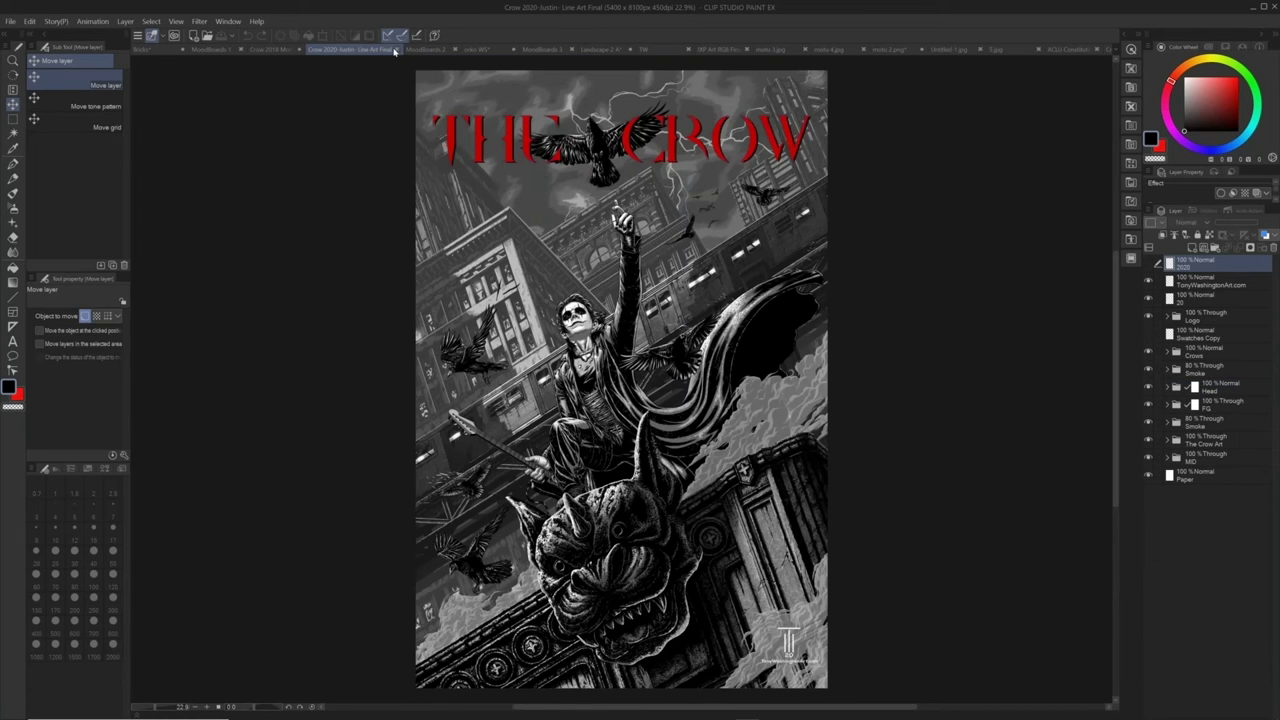
{"action": "left_click_drag", "start_coordinate": [621, 379], "coordinate": [540, 375]}
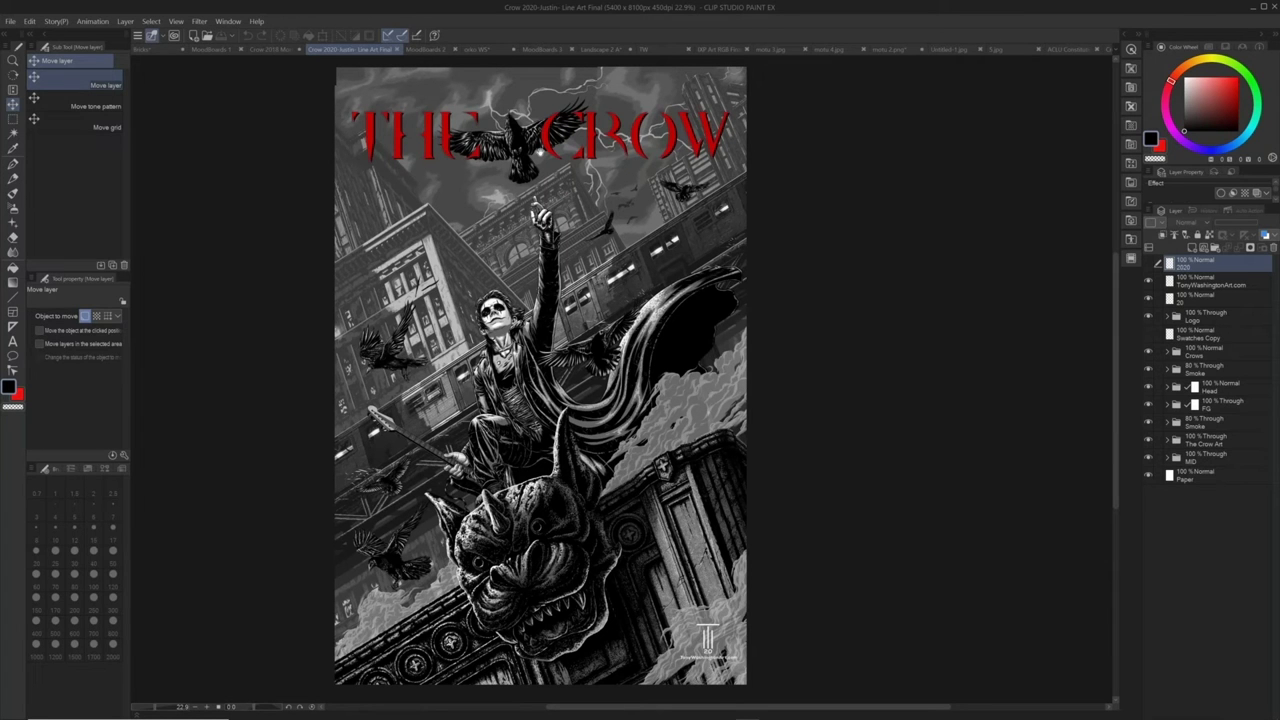
{"action": "left_click_drag", "start_coordinate": [540, 152], "coordinate": [545, 161]}
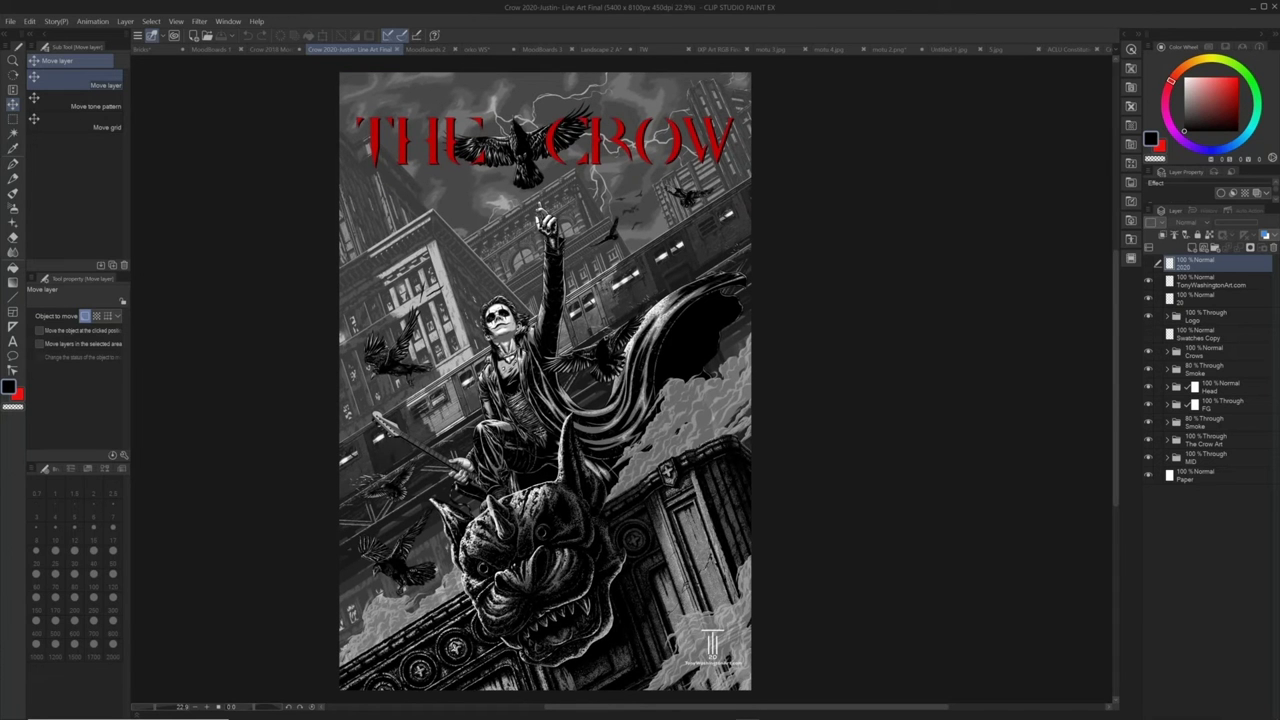
{"action": "left_click_drag", "start_coordinate": [690, 380], "coordinate": [716, 340]}
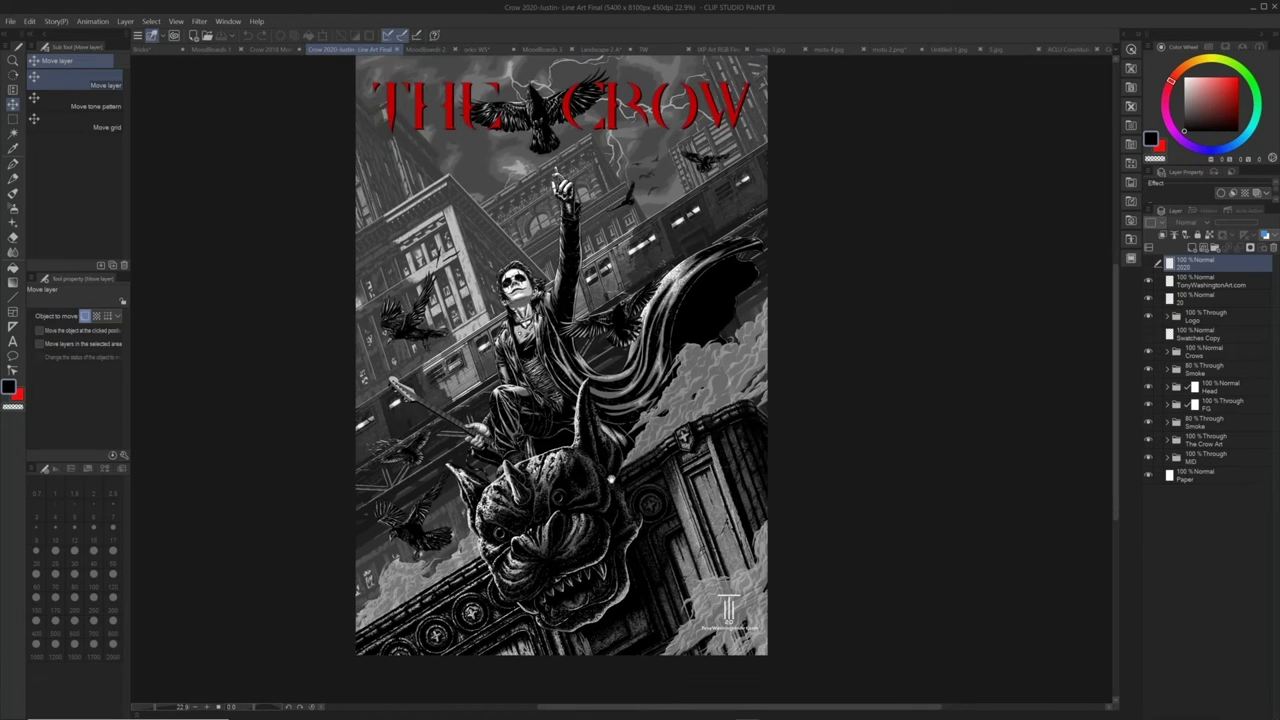
Examine the stippled gargoyle head, stone ledge and crouching figure of the 2020 Crow poster up close
{"action": "key", "text": "ctrl+space"}
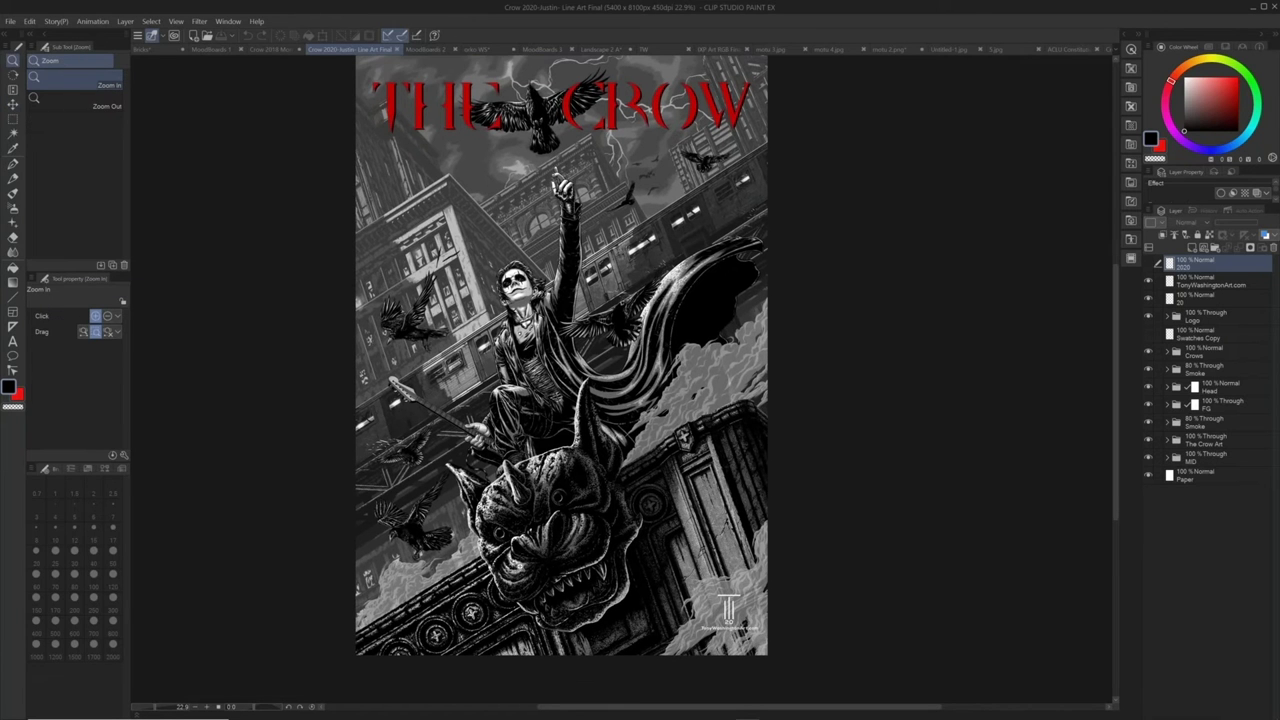
{"action": "left_click", "coordinate": [522, 566]}
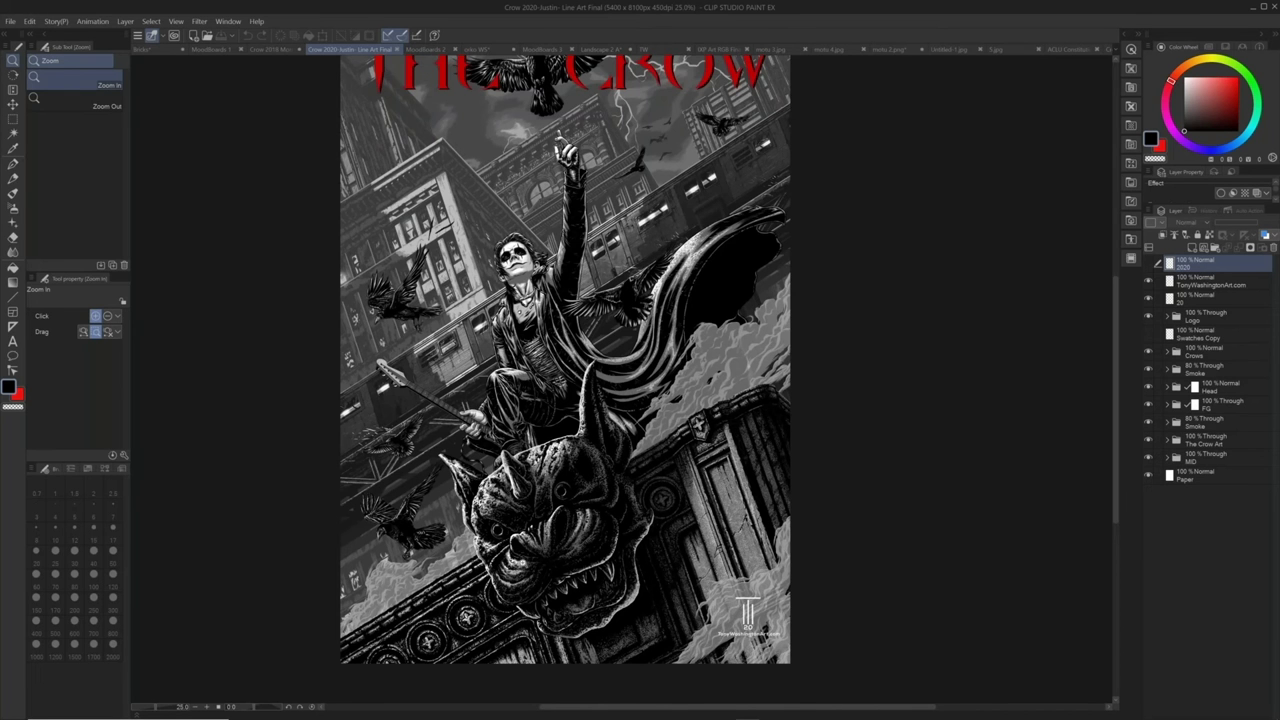
{"action": "left_click", "coordinate": [548, 520]}
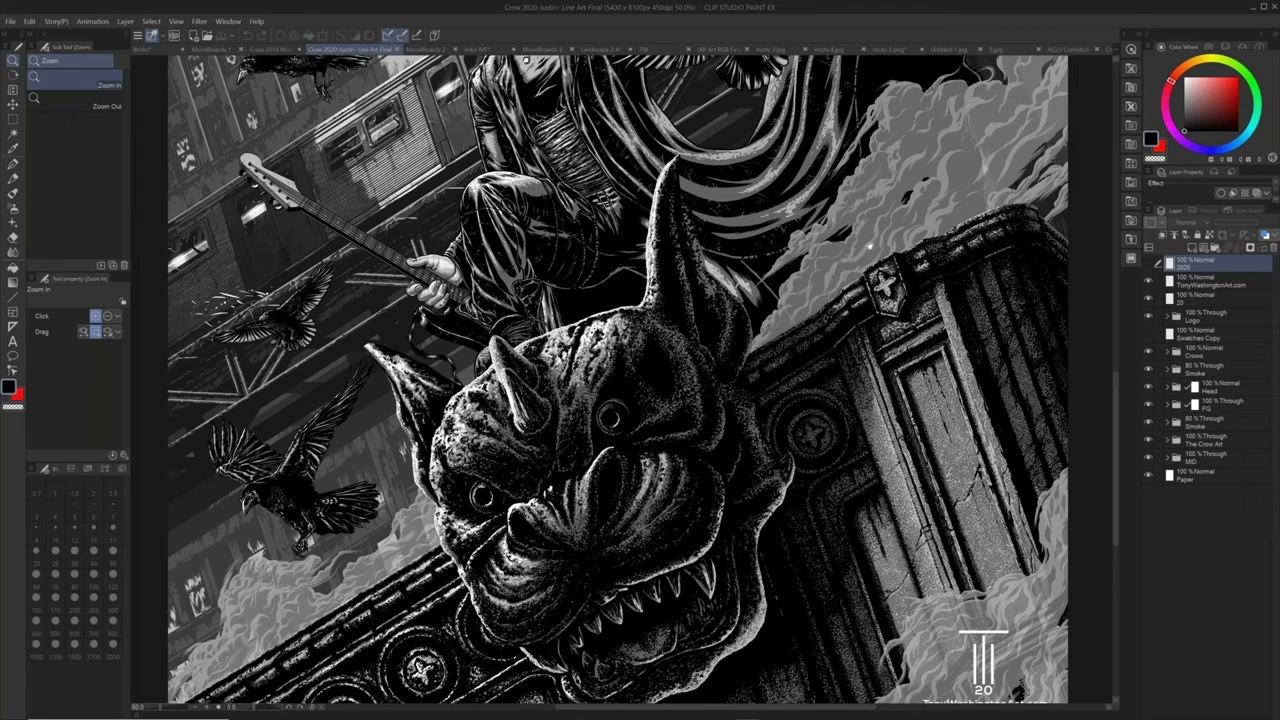
{"action": "left_click_drag", "start_coordinate": [870, 246], "coordinate": [855, 292]}
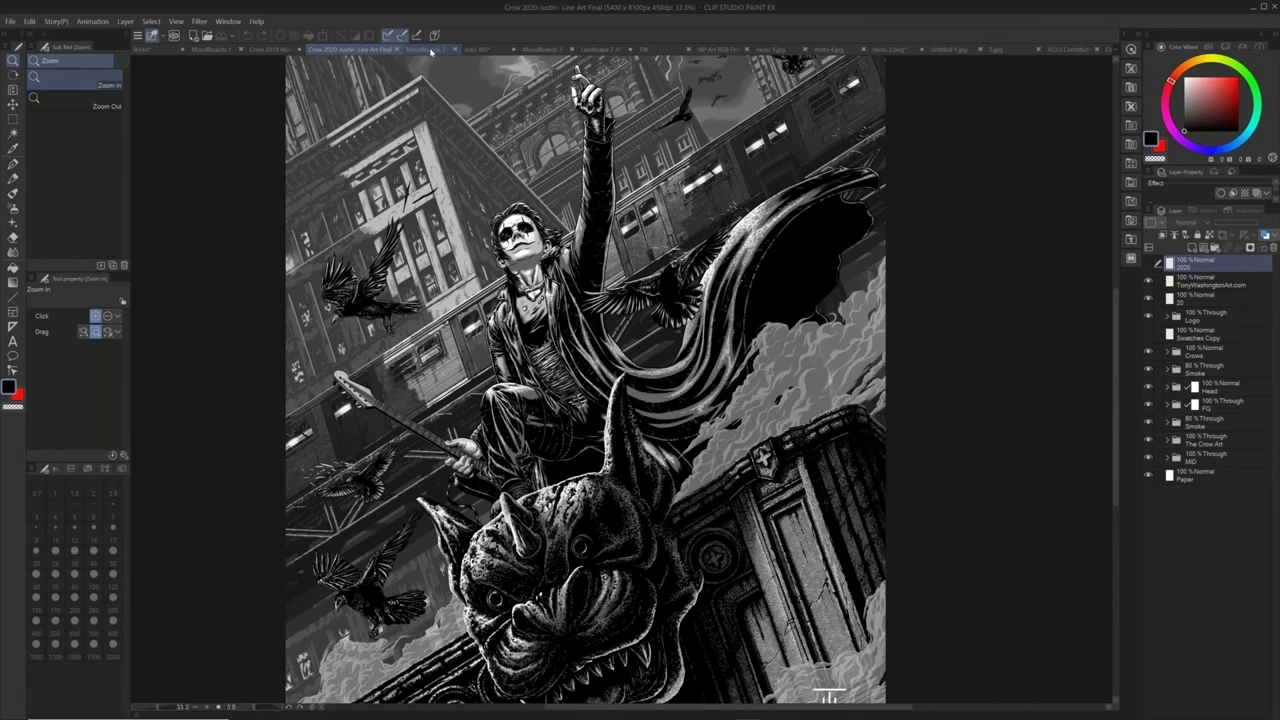
View the MoodBoards 2 reference board, switch to the orko WS document and expand its Process folder
{"action": "left_click", "coordinate": [432, 50]}
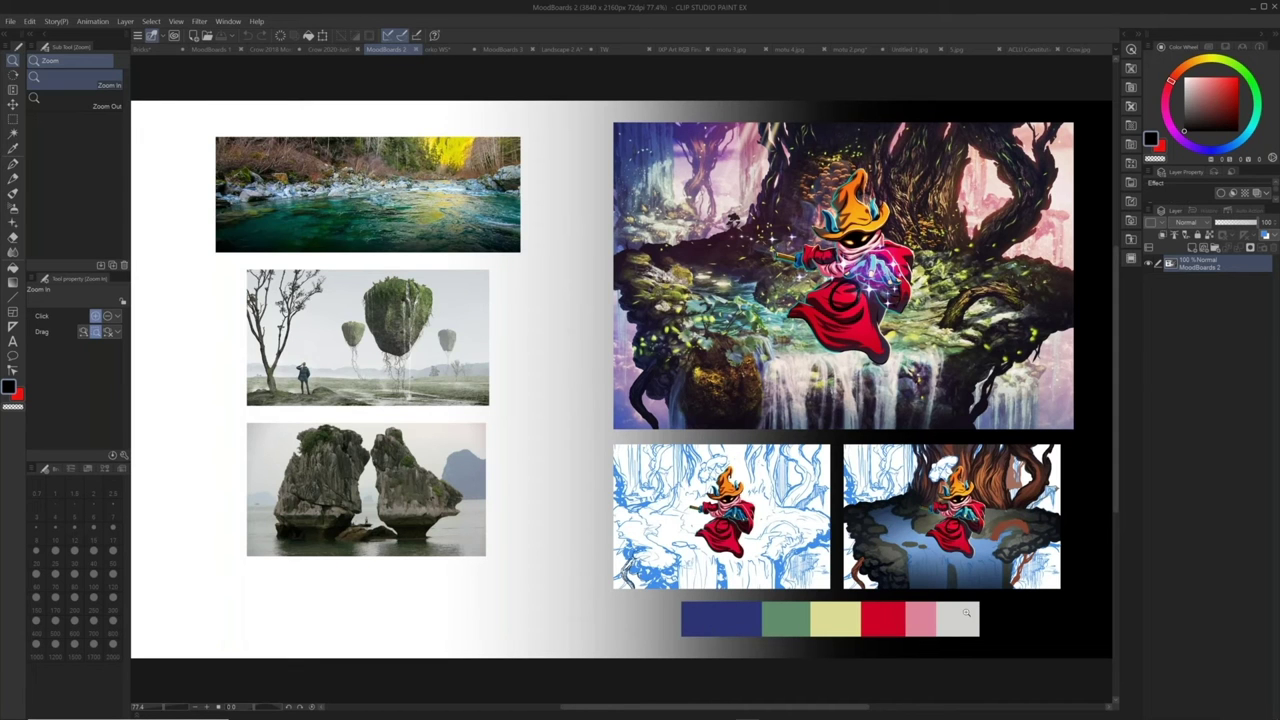
{"action": "left_click", "coordinate": [454, 51]}
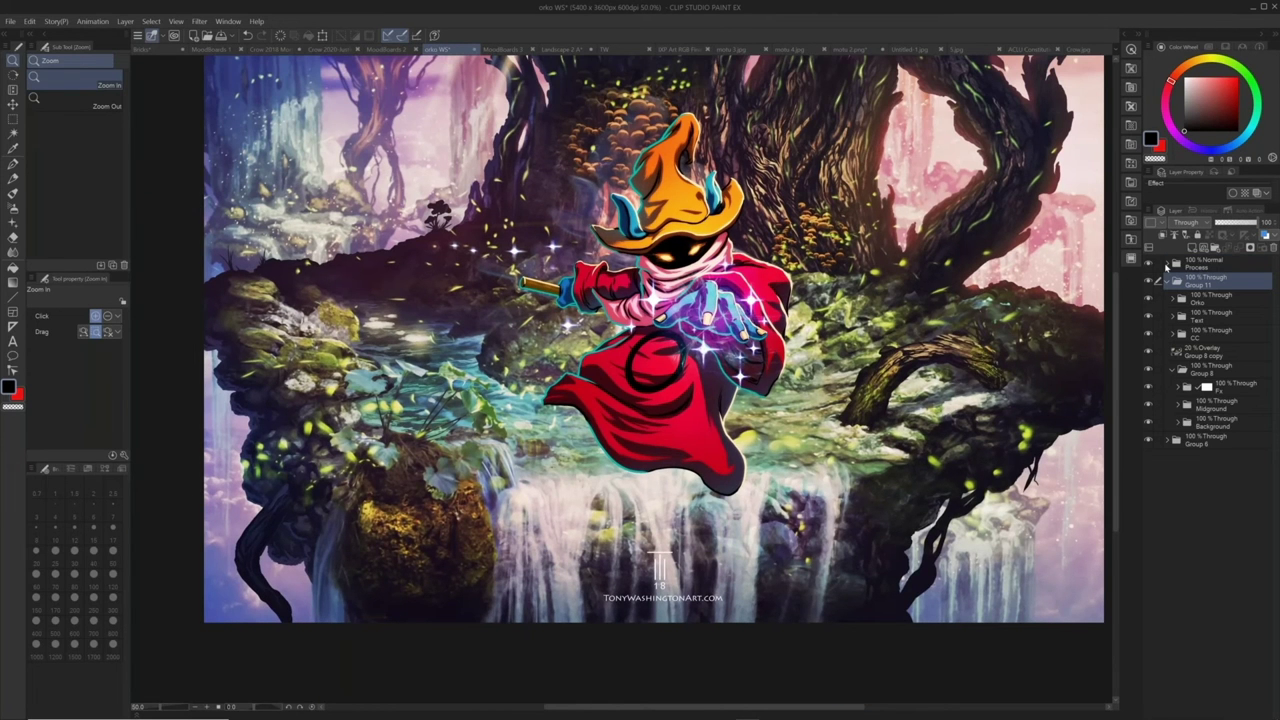
{"action": "left_click", "coordinate": [1166, 264]}
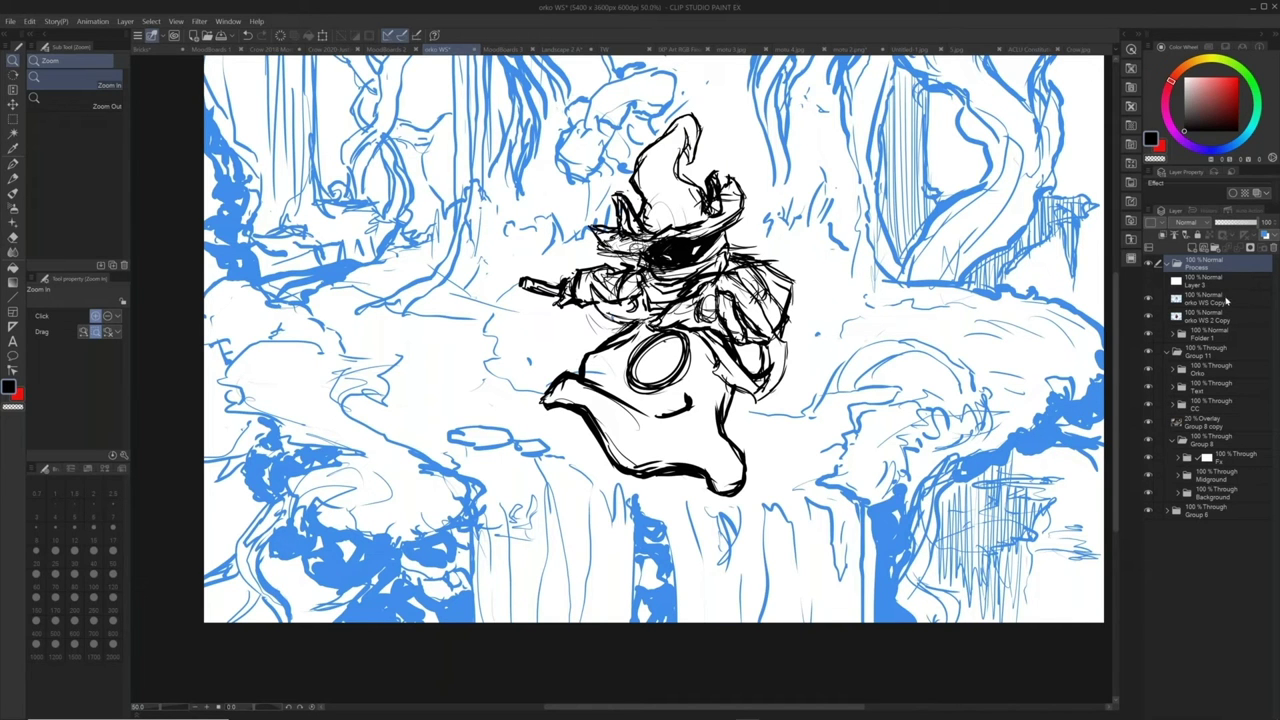
Tint the rough sketch on the orko WS Copy layer blue with the layer color effect
{"action": "left_click", "coordinate": [1223, 299]}
{"action": "left_click", "coordinate": [1247, 248]}
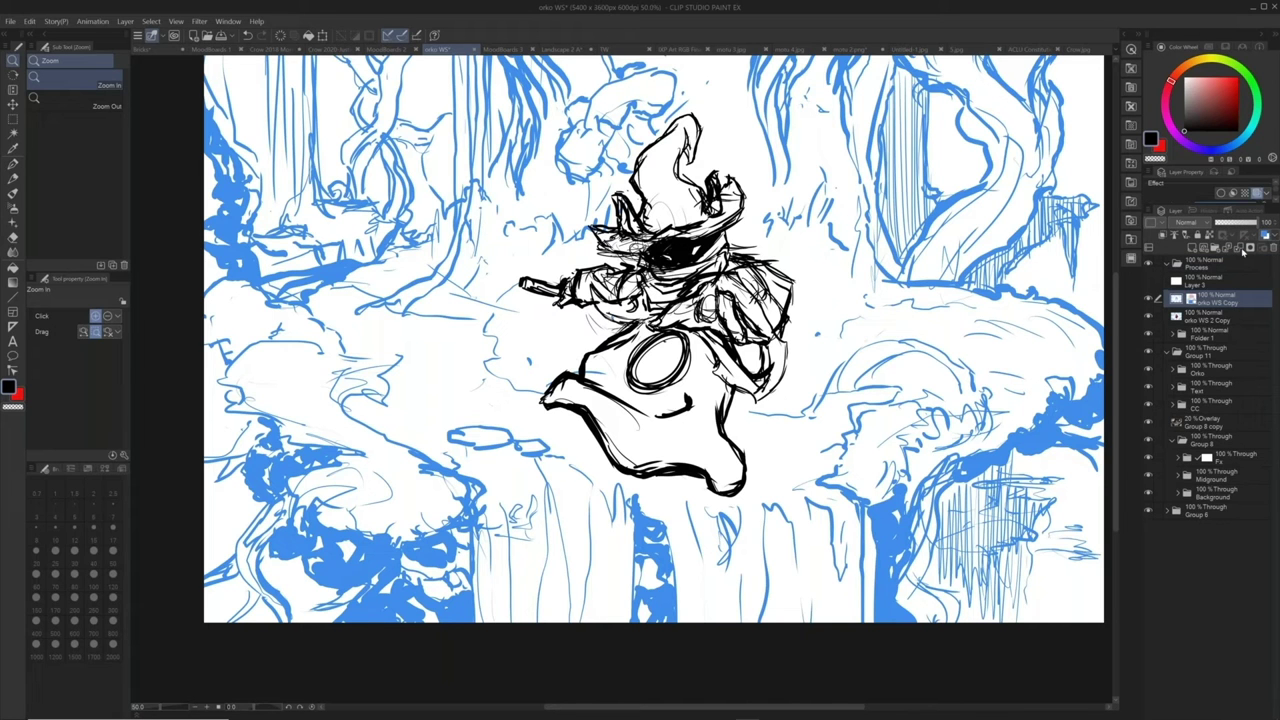
{"action": "left_click", "coordinate": [1264, 234]}
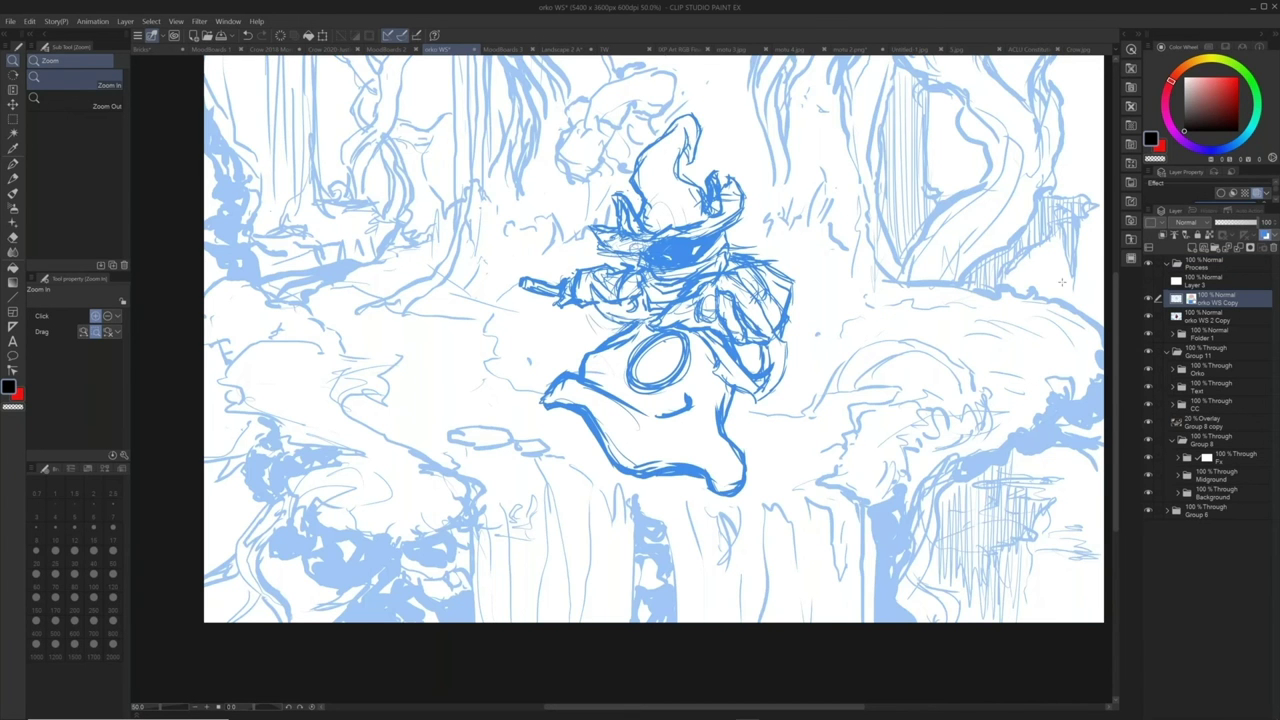
Add a new layer above the blue sketch and ink the hat's tip and brim with the G-pen at size 25
{"action": "key", "text": "ctrl+shift+n"}
{"action": "key", "text": "p"}
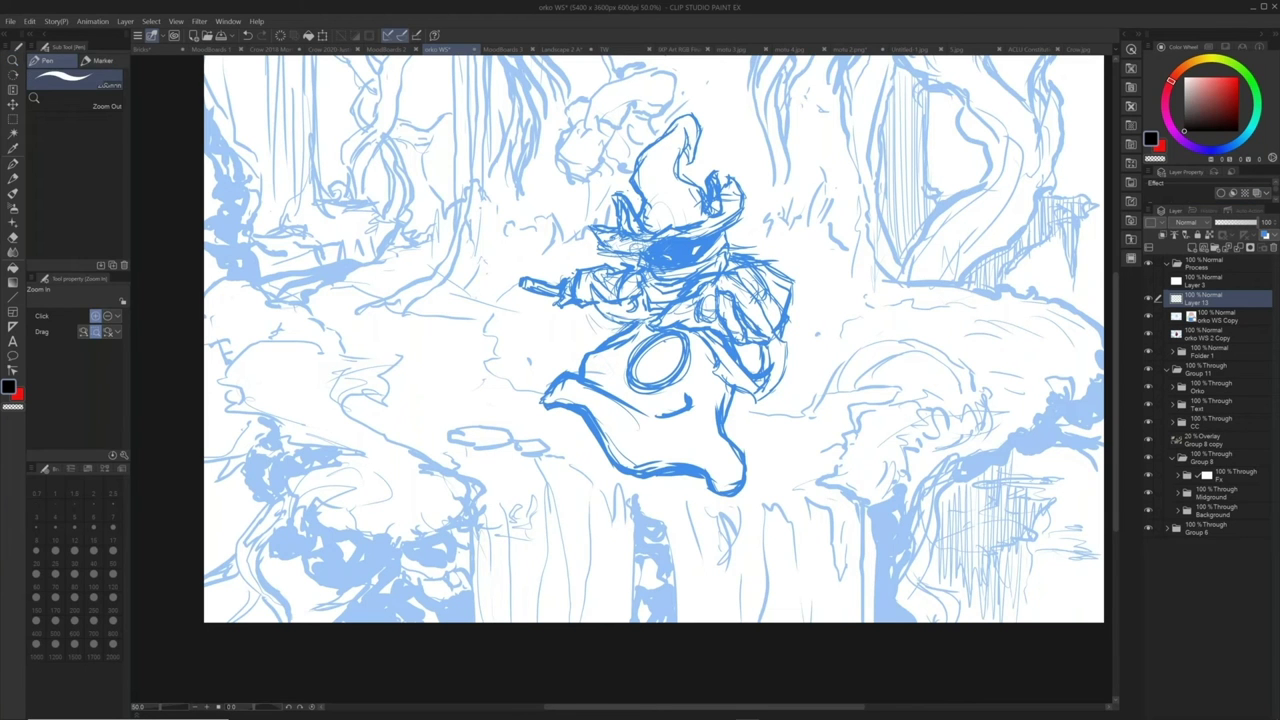
{"action": "key", "text": "bracketleft"}
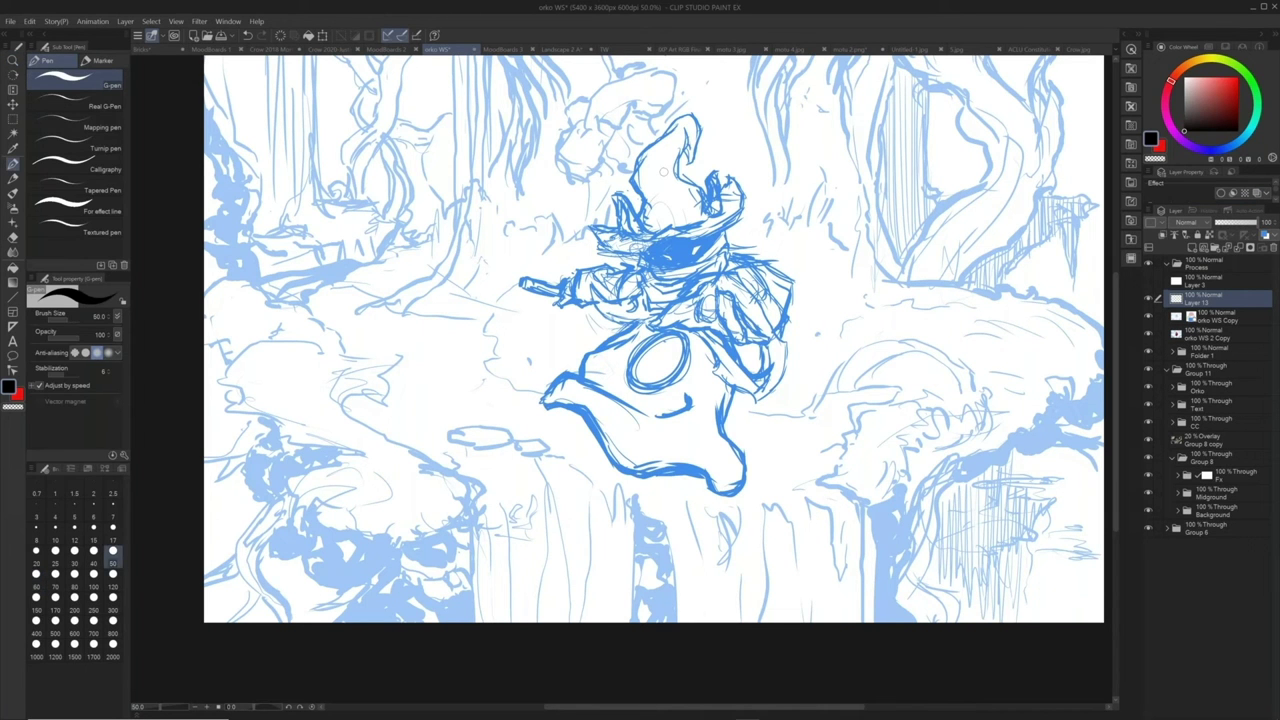
{"action": "key", "text": "bracketleft"}
{"action": "key", "text": "bracketleft"}
{"action": "key", "text": "bracketleft"}
{"action": "key", "text": "bracketleft"}
{"action": "key", "text": "bracketright"}
{"action": "mouse_move", "coordinate": [636, 188]}
{"action": "left_mouse_down"}
{"action": "mouse_move", "coordinate": [643, 210]}
{"action": "mouse_move", "coordinate": [651, 147]}
{"action": "mouse_move", "coordinate": [695, 114]}
{"action": "mouse_move", "coordinate": [700, 146]}
{"action": "mouse_move", "coordinate": [674, 176]}
{"action": "left_mouse_up"}
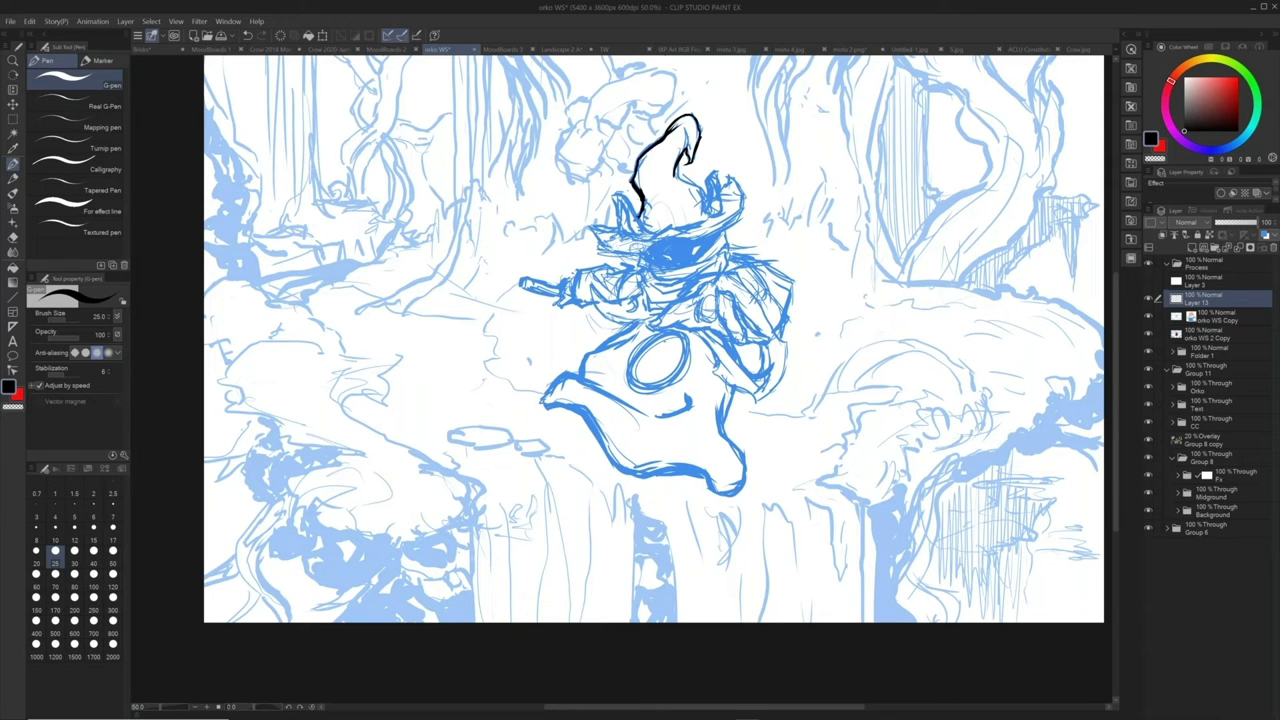
{"action": "mouse_move", "coordinate": [632, 200]}
{"action": "left_mouse_down"}
{"action": "mouse_move", "coordinate": [644, 230]}
{"action": "mouse_move", "coordinate": [615, 230]}
{"action": "mouse_move", "coordinate": [618, 220]}
{"action": "mouse_move", "coordinate": [594, 232]}
{"action": "mouse_move", "coordinate": [612, 253]}
{"action": "mouse_move", "coordinate": [722, 236]}
{"action": "mouse_move", "coordinate": [744, 201]}
{"action": "mouse_move", "coordinate": [730, 176]}
{"action": "mouse_move", "coordinate": [742, 192]}
{"action": "mouse_move", "coordinate": [718, 207]}
{"action": "mouse_move", "coordinate": [717, 171]}
{"action": "left_mouse_up"}
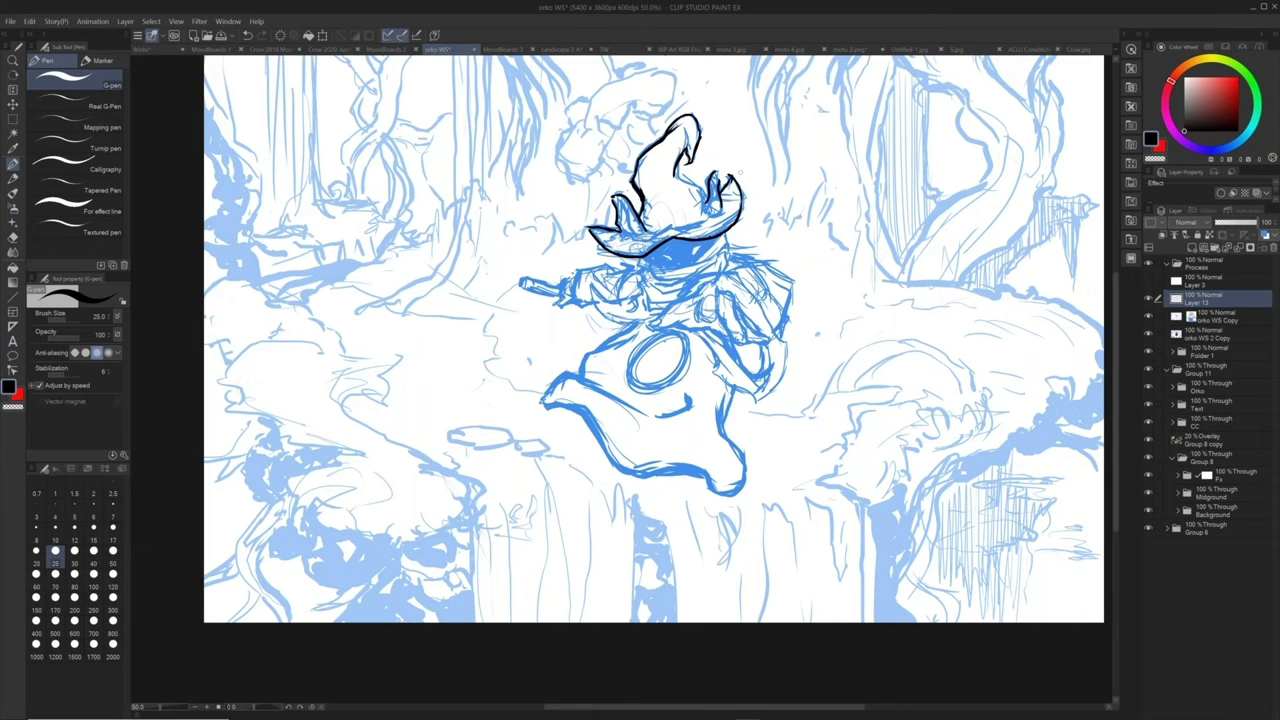
Ink the face opening and eyes under the hat brim, redoing the faulty strokes, and fill the face black around the eyes
{"action": "left_click_drag", "start_coordinate": [704, 198], "coordinate": [676, 176]}
{"action": "left_click_drag", "start_coordinate": [638, 242], "coordinate": [708, 218]}
{"action": "mouse_move", "coordinate": [644, 262]}
{"action": "left_mouse_down"}
{"action": "mouse_move", "coordinate": [670, 266]}
{"action": "mouse_move", "coordinate": [720, 238]}
{"action": "mouse_move", "coordinate": [702, 256]}
{"action": "mouse_move", "coordinate": [708, 246]}
{"action": "left_mouse_up"}
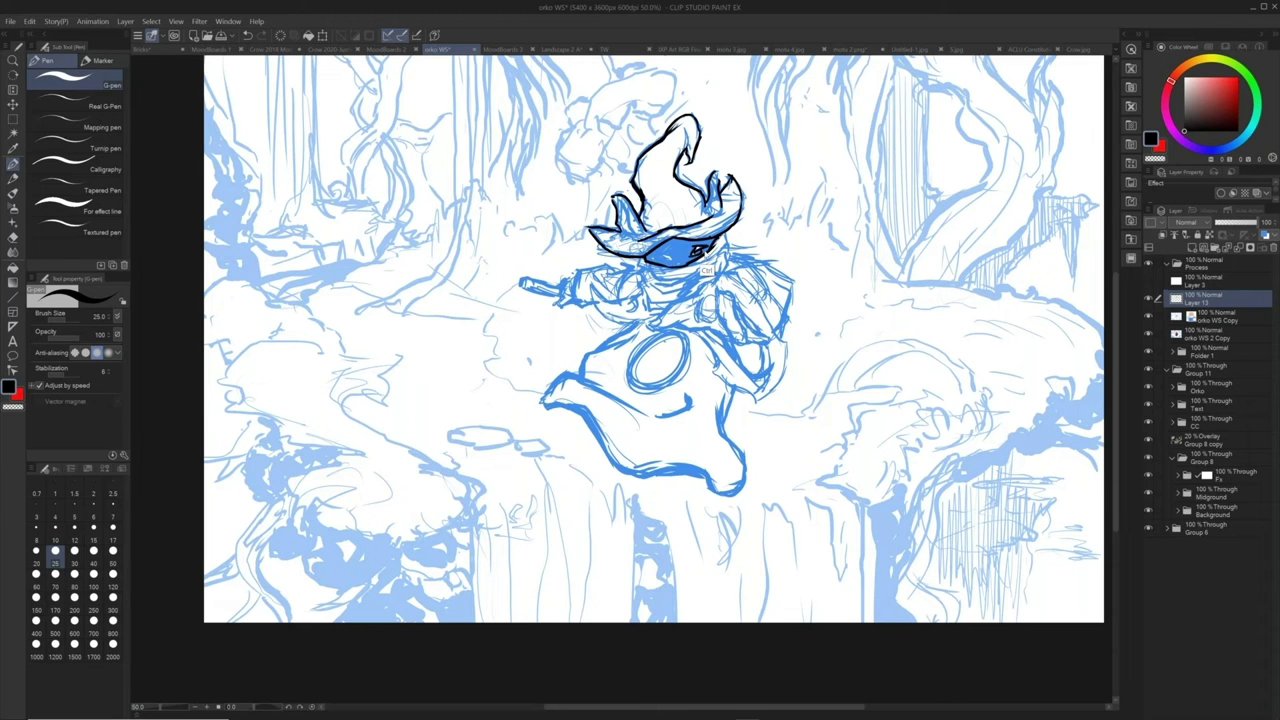
{"action": "key", "text": "ctrl+z"}
{"action": "key", "text": "ctrl+z"}
{"action": "mouse_move", "coordinate": [690, 257]}
{"action": "left_mouse_down"}
{"action": "mouse_move", "coordinate": [706, 246]}
{"action": "mouse_move", "coordinate": [680, 257]}
{"action": "left_mouse_up"}
{"action": "key", "text": "g"}
{"action": "left_click", "coordinate": [708, 244]}
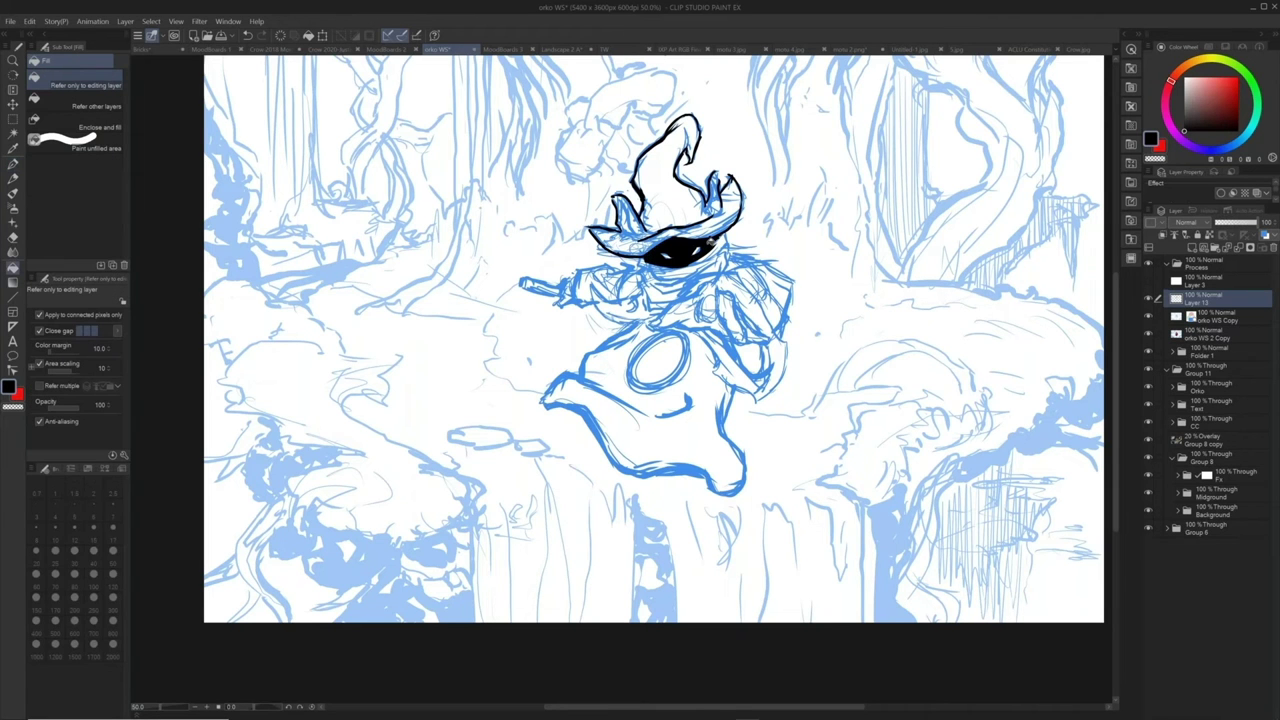
Ink the folded scarf around the character's face and begin the outline of the outstretched sleeve with the G-pen
{"action": "key", "text": "p"}
{"action": "left_click_drag", "start_coordinate": [640, 268], "coordinate": [645, 305]}
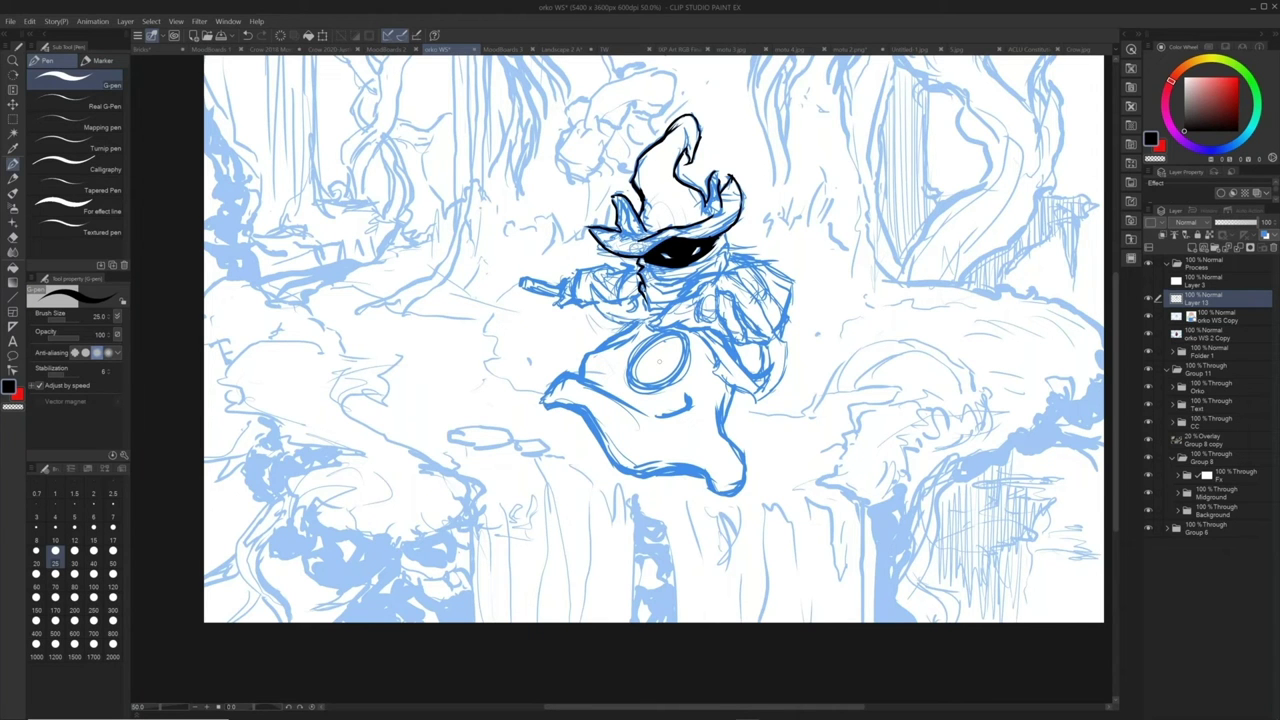
{"action": "mouse_move", "coordinate": [644, 302]}
{"action": "left_mouse_down"}
{"action": "mouse_move", "coordinate": [674, 306]}
{"action": "mouse_move", "coordinate": [702, 288]}
{"action": "mouse_move", "coordinate": [724, 233]}
{"action": "left_mouse_up"}
{"action": "left_click_drag", "start_coordinate": [642, 270], "coordinate": [702, 268]}
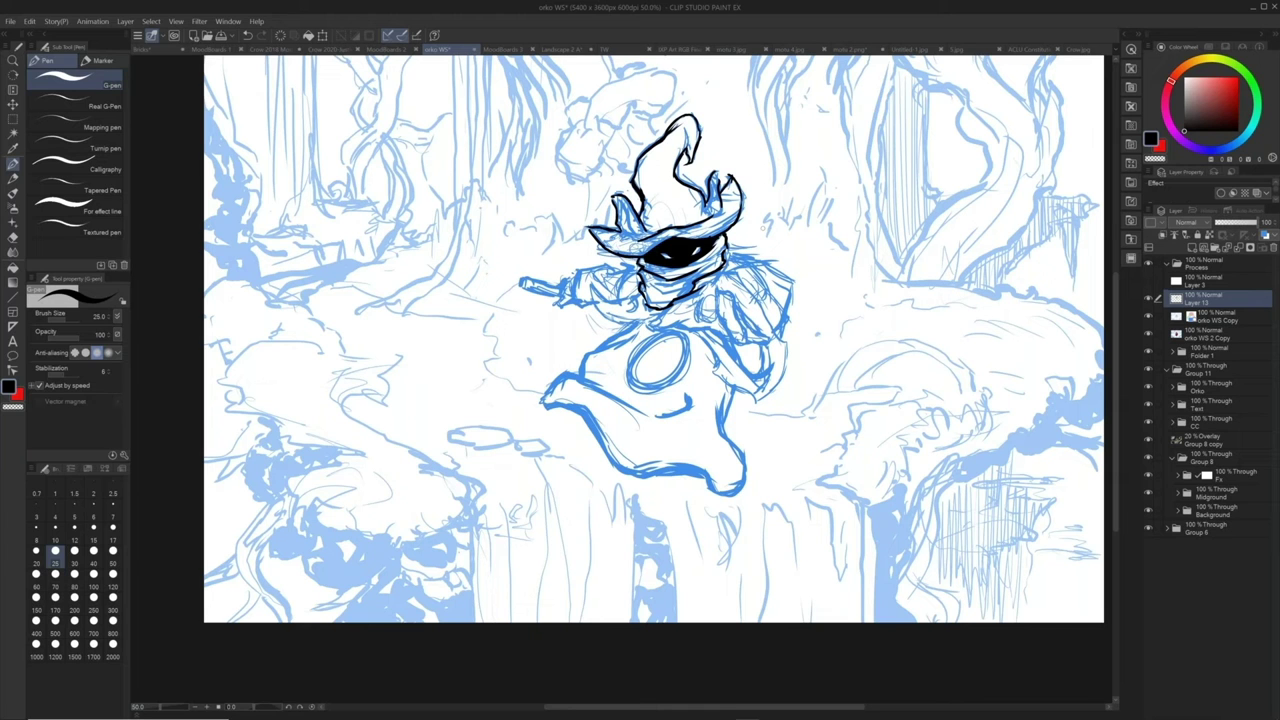
{"action": "left_click_drag", "start_coordinate": [640, 276], "coordinate": [598, 268]}
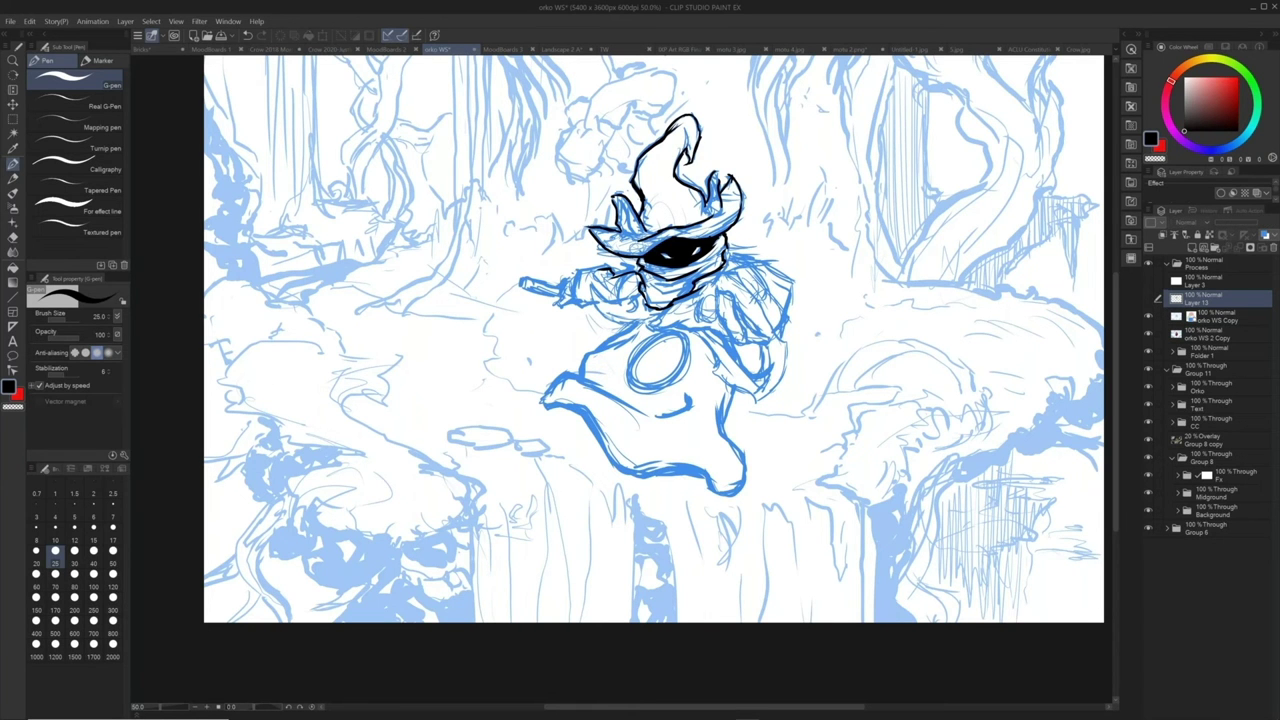
Hide the ink and sketch layers in the Process folder to reveal the partly painted color version
{"action": "left_click", "coordinate": [1148, 316]}
{"action": "left_click", "coordinate": [1148, 334]}
{"action": "left_click", "coordinate": [1148, 352]}
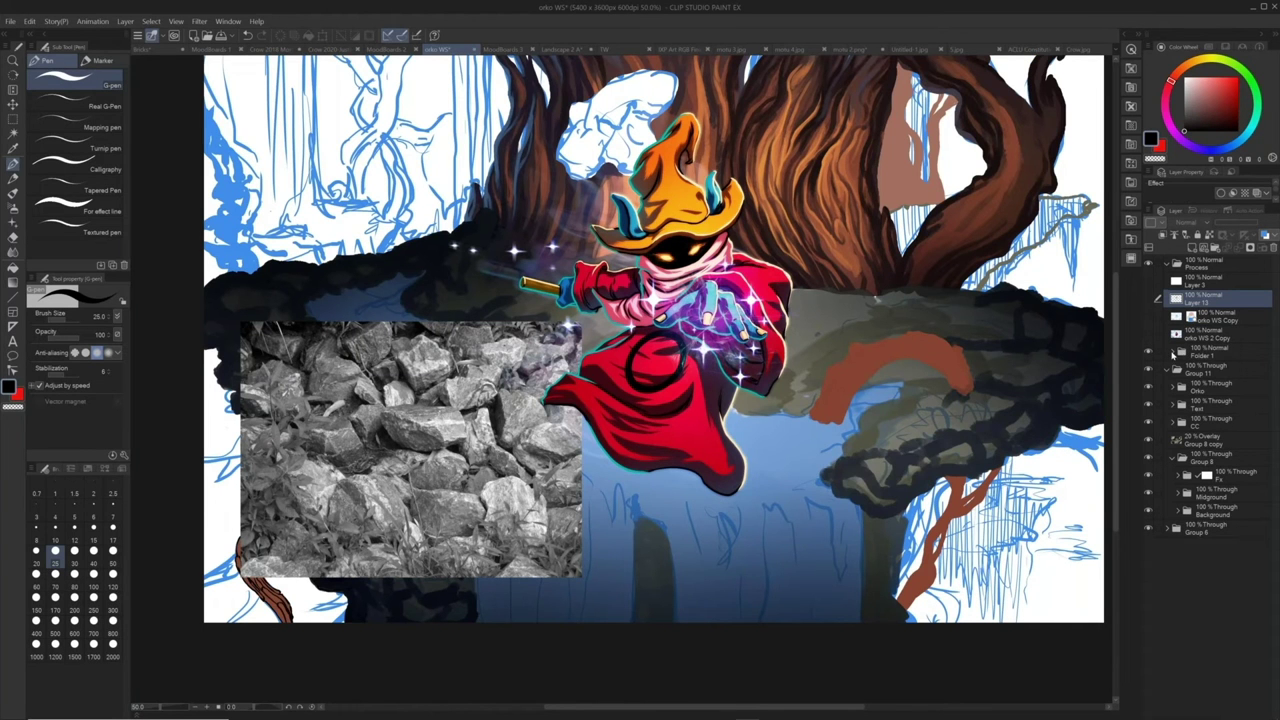
Expand Folder 1 and compare the painting with and without the rock photo layer, leaving the photo hidden
{"action": "left_click", "coordinate": [1173, 354]}
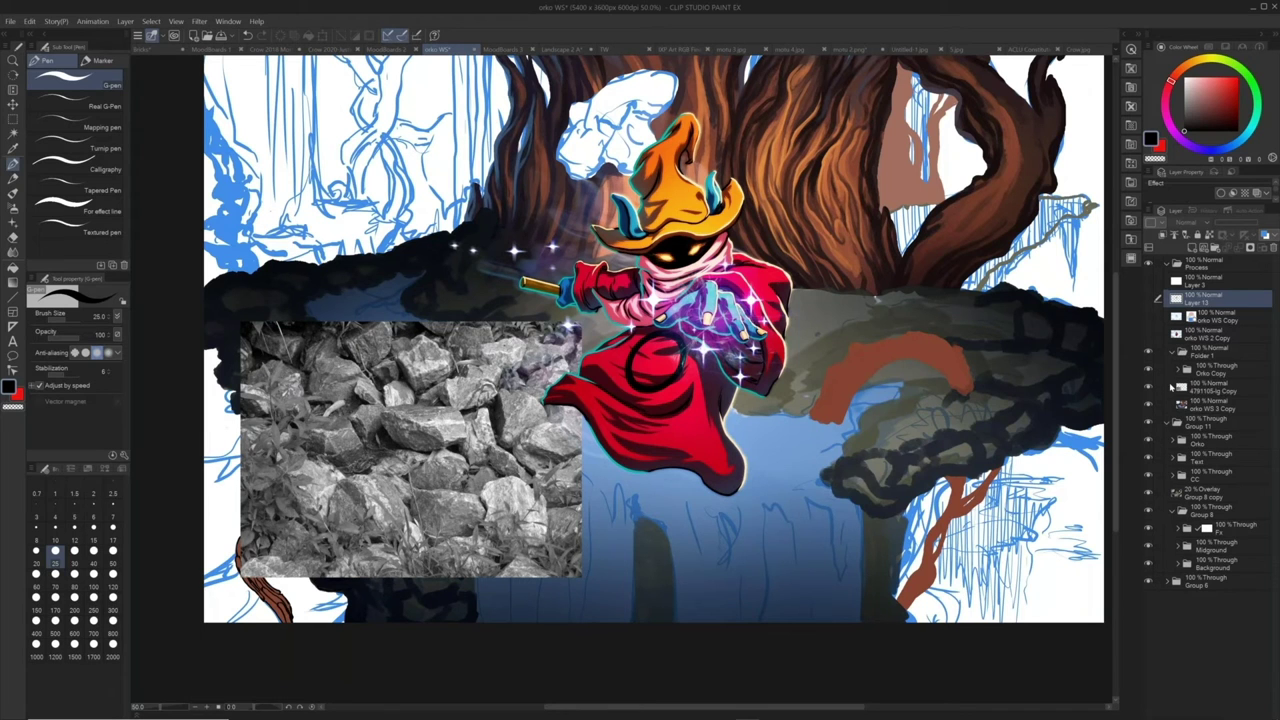
{"action": "left_click", "coordinate": [1171, 387]}
{"action": "left_click", "coordinate": [1149, 387]}
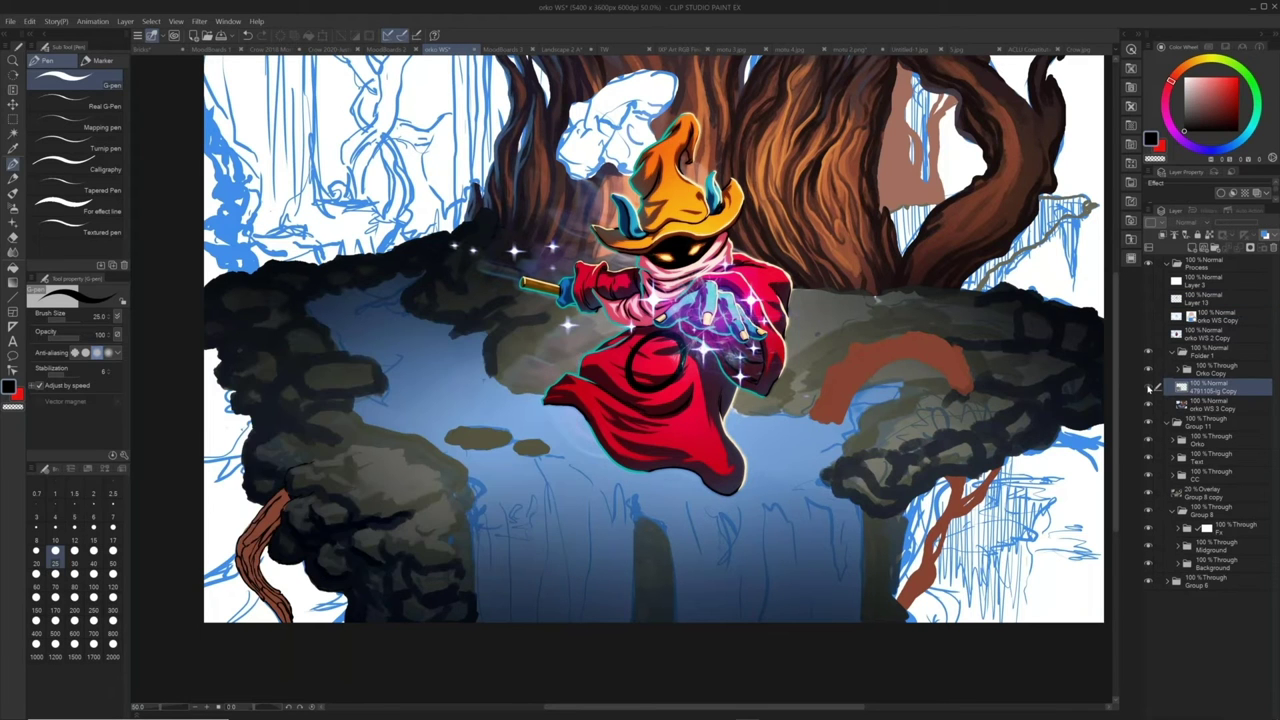
{"action": "left_click", "coordinate": [1149, 387]}
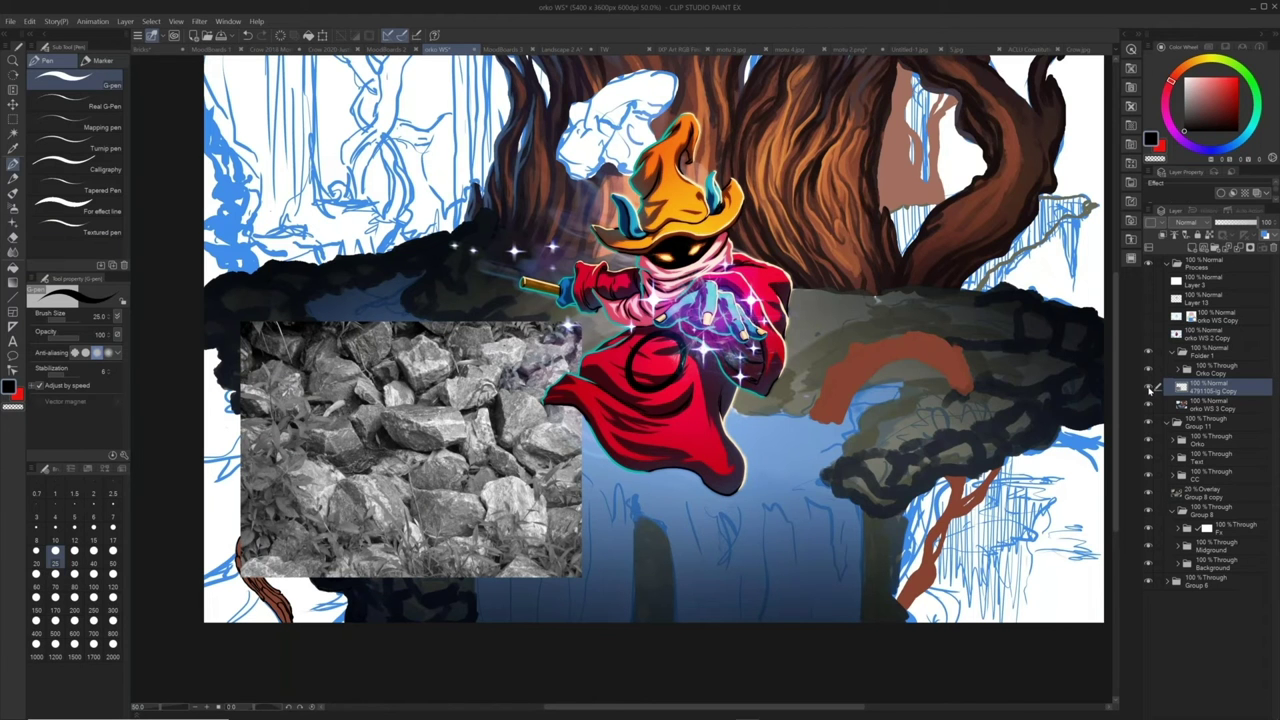
{"action": "left_click", "coordinate": [1149, 387]}
On the orko WS 3 Copy layer, paint sampled grey-green tones on the left rocks with the Oil paint brush at size 40
{"action": "key", "text": "b"}
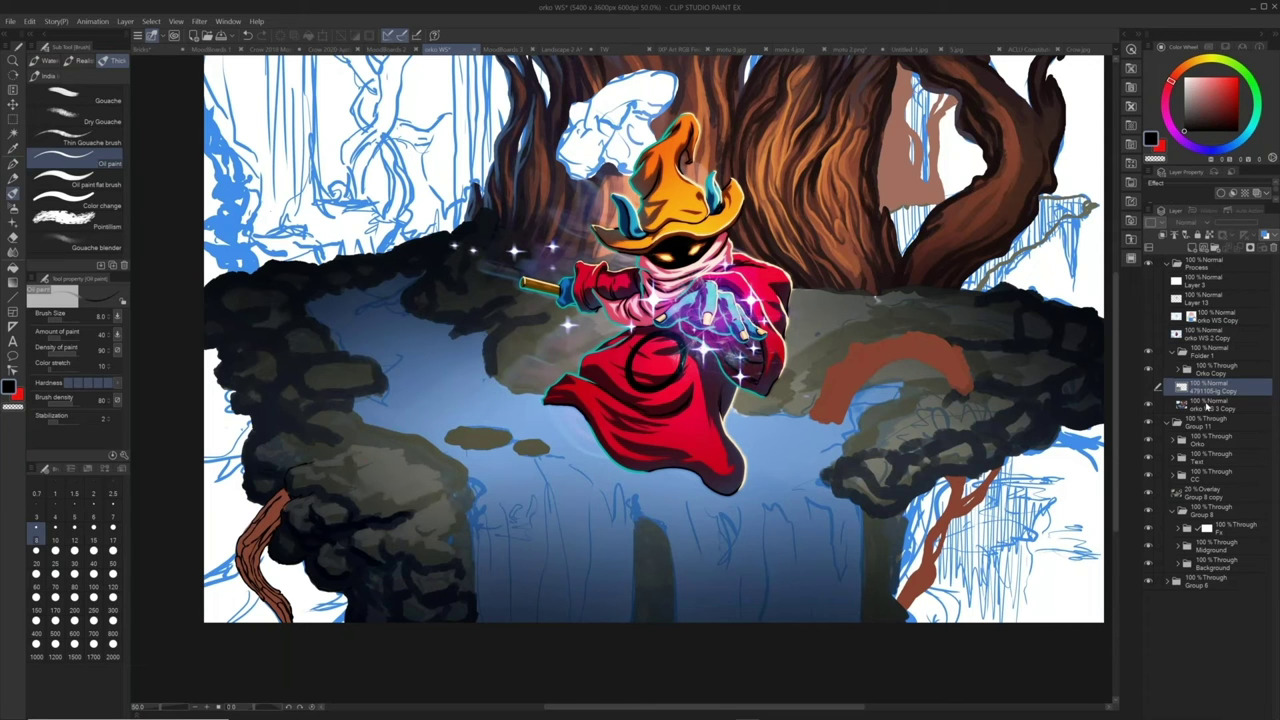
{"action": "left_click", "coordinate": [1208, 407]}
{"action": "key", "text": "b"}
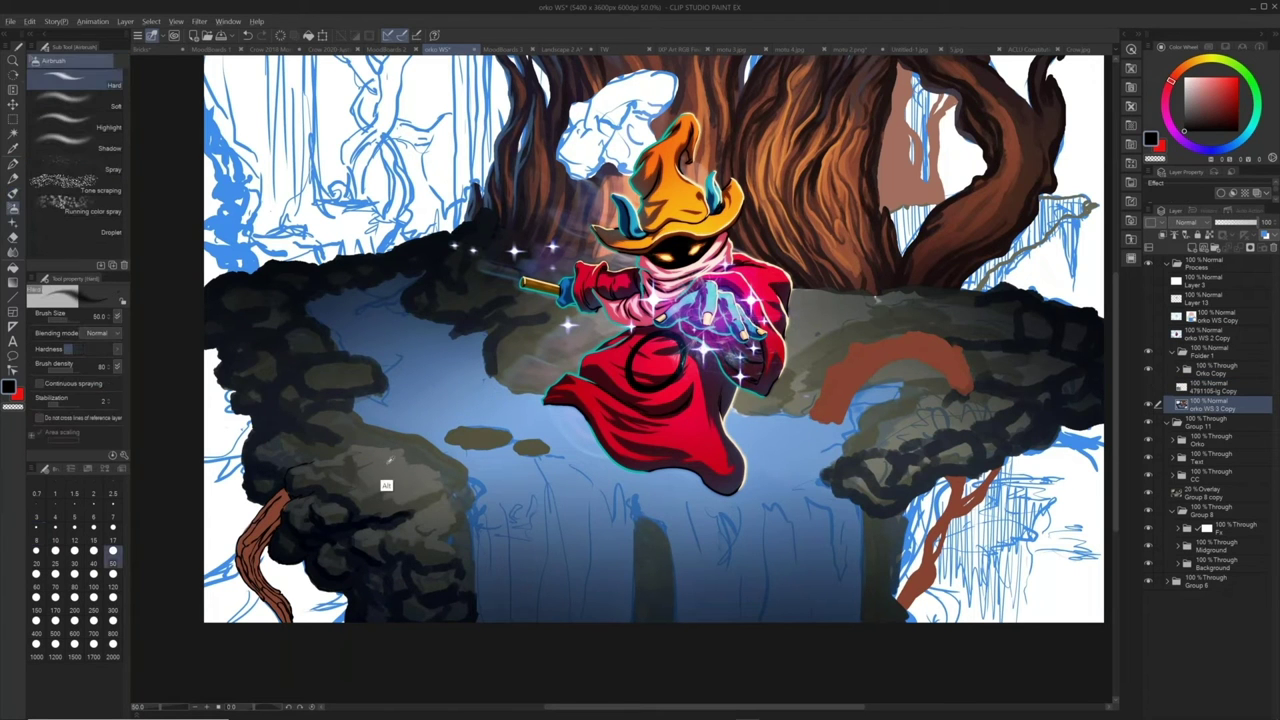
{"action": "left_click", "coordinate": [389, 461], "text": "alt"}
{"action": "key", "text": "b"}
{"action": "key", "text": "]"}
{"action": "key", "text": "]"}
{"action": "key", "text": "]"}
{"action": "key", "text": "]"}
{"action": "key", "text": "]"}
{"action": "left_click", "coordinate": [93, 551]}
{"action": "left_click", "coordinate": [350, 433], "text": "alt"}
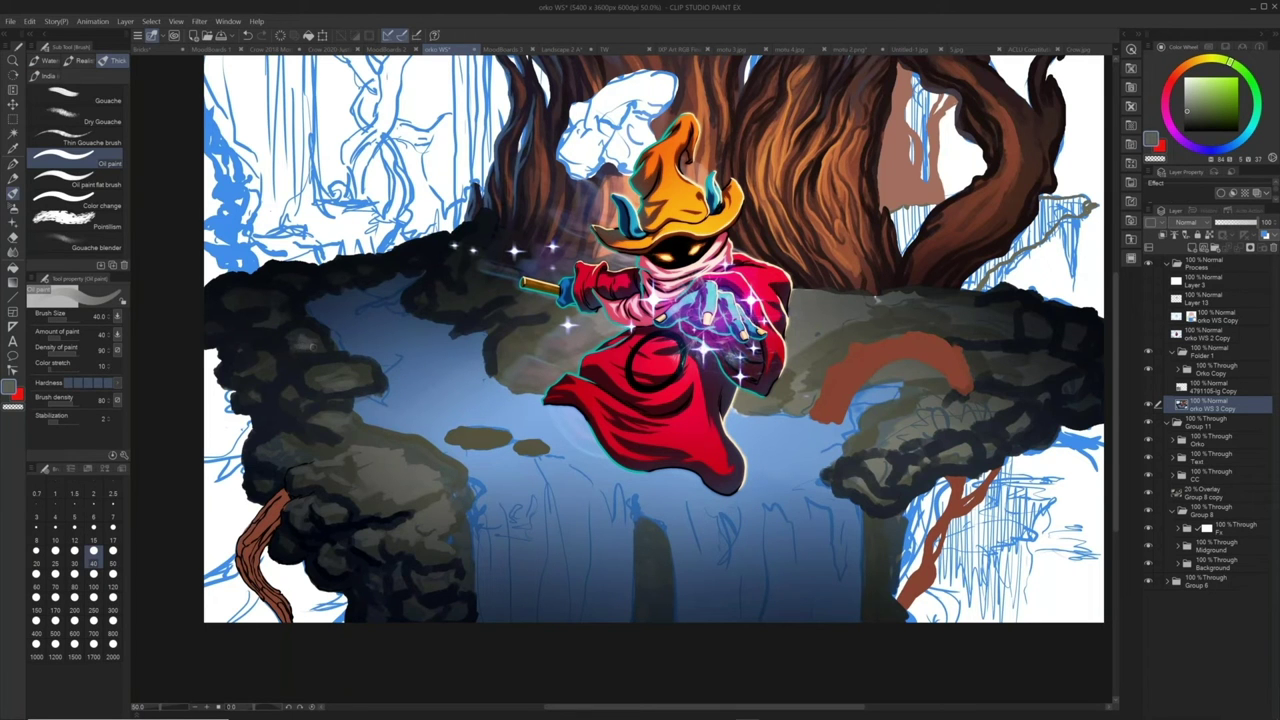
{"action": "left_click_drag", "start_coordinate": [302, 458], "coordinate": [275, 458]}
Sample the light blue of the water and paint vertical streaks of falling water down both parts of the waterfall
{"action": "left_click", "coordinate": [577, 446], "text": "alt"}
{"action": "left_click_drag", "start_coordinate": [486, 490], "coordinate": [518, 596]}
{"action": "left_click_drag", "start_coordinate": [511, 520], "coordinate": [517, 598]}
{"action": "mouse_move", "coordinate": [530, 494]}
{"action": "left_mouse_down"}
{"action": "mouse_move", "coordinate": [546, 620]}
{"action": "mouse_move", "coordinate": [552, 590]}
{"action": "left_mouse_up"}
{"action": "left_click_drag", "start_coordinate": [566, 536], "coordinate": [574, 624]}
{"action": "left_click_drag", "start_coordinate": [564, 514], "coordinate": [570, 600]}
{"action": "left_click_drag", "start_coordinate": [578, 524], "coordinate": [577, 585]}
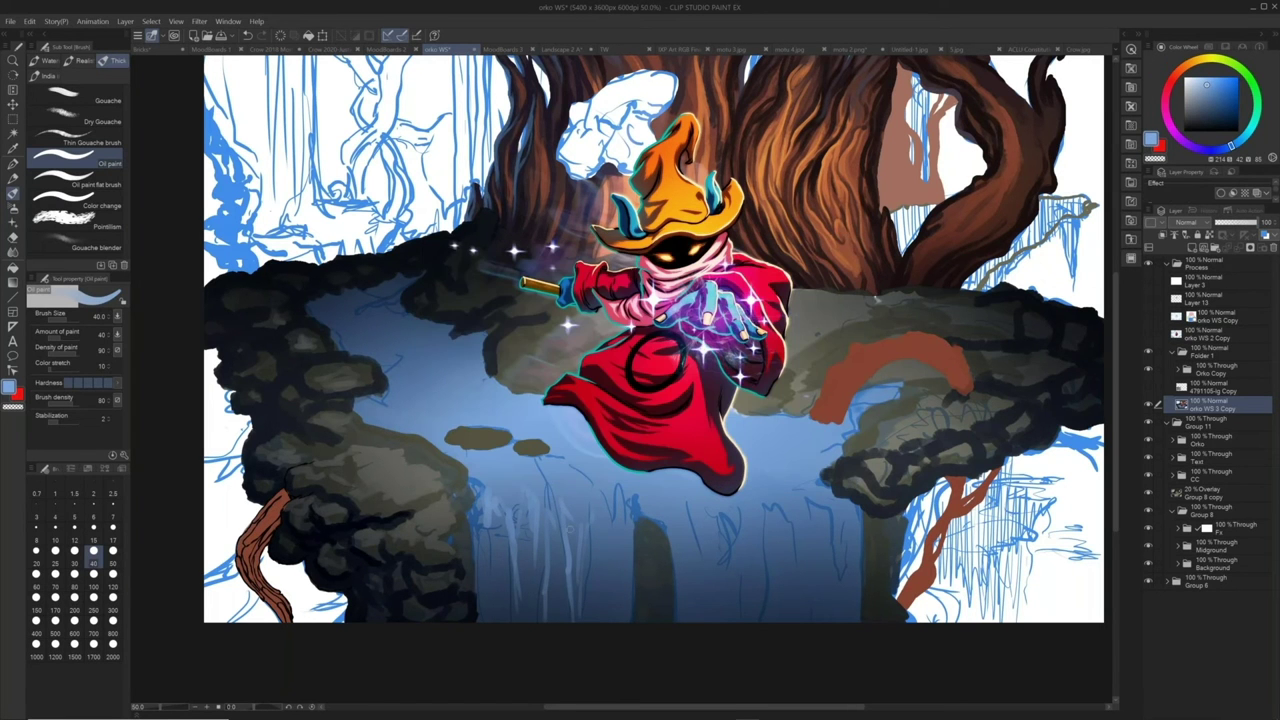
{"action": "mouse_move", "coordinate": [596, 518]}
{"action": "left_mouse_down"}
{"action": "mouse_move", "coordinate": [599, 622]}
{"action": "mouse_move", "coordinate": [611, 574]}
{"action": "mouse_move", "coordinate": [624, 604]}
{"action": "left_mouse_up"}
{"action": "mouse_move", "coordinate": [675, 520]}
{"action": "left_mouse_down"}
{"action": "mouse_move", "coordinate": [676, 544]}
{"action": "mouse_move", "coordinate": [746, 540]}
{"action": "mouse_move", "coordinate": [752, 562]}
{"action": "left_mouse_up"}
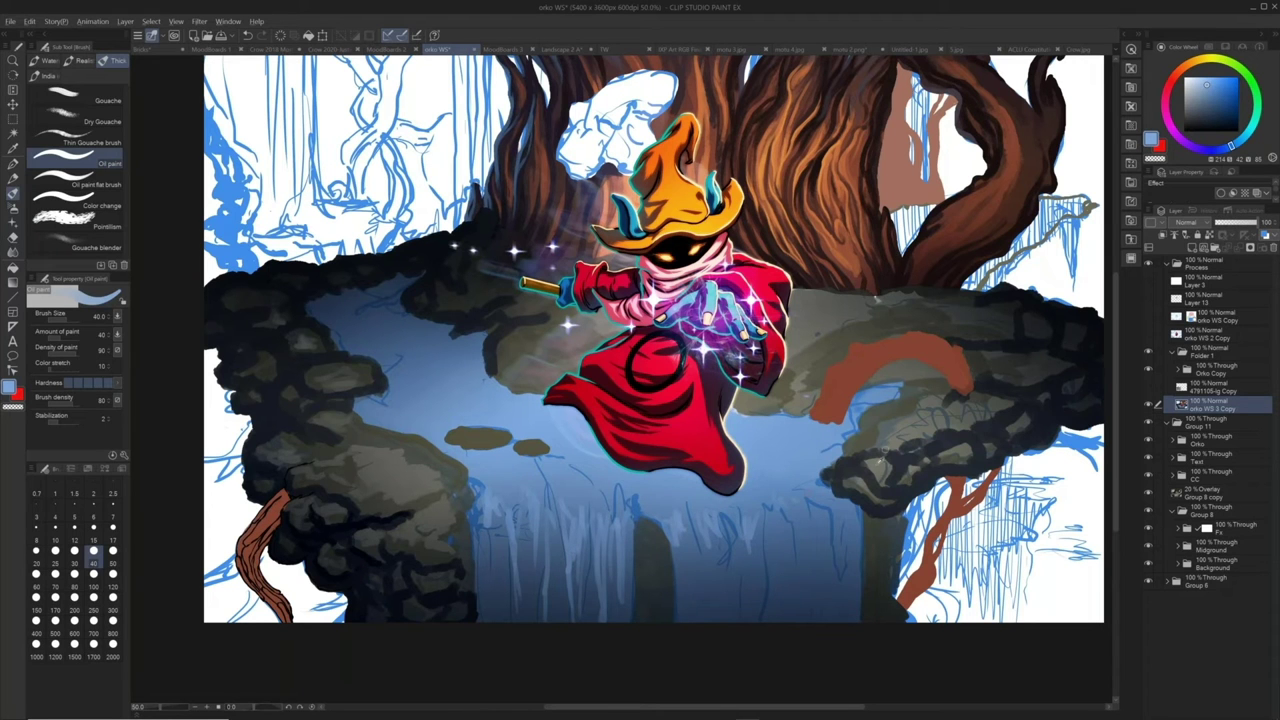
Sample grey-green rock tones and paint them over the rock ledge left of the waterfall
{"action": "left_click", "coordinate": [910, 447], "text": "alt"}
{"action": "left_click_drag", "start_coordinate": [390, 476], "coordinate": [362, 514]}
{"action": "left_click", "coordinate": [388, 490], "text": "alt"}
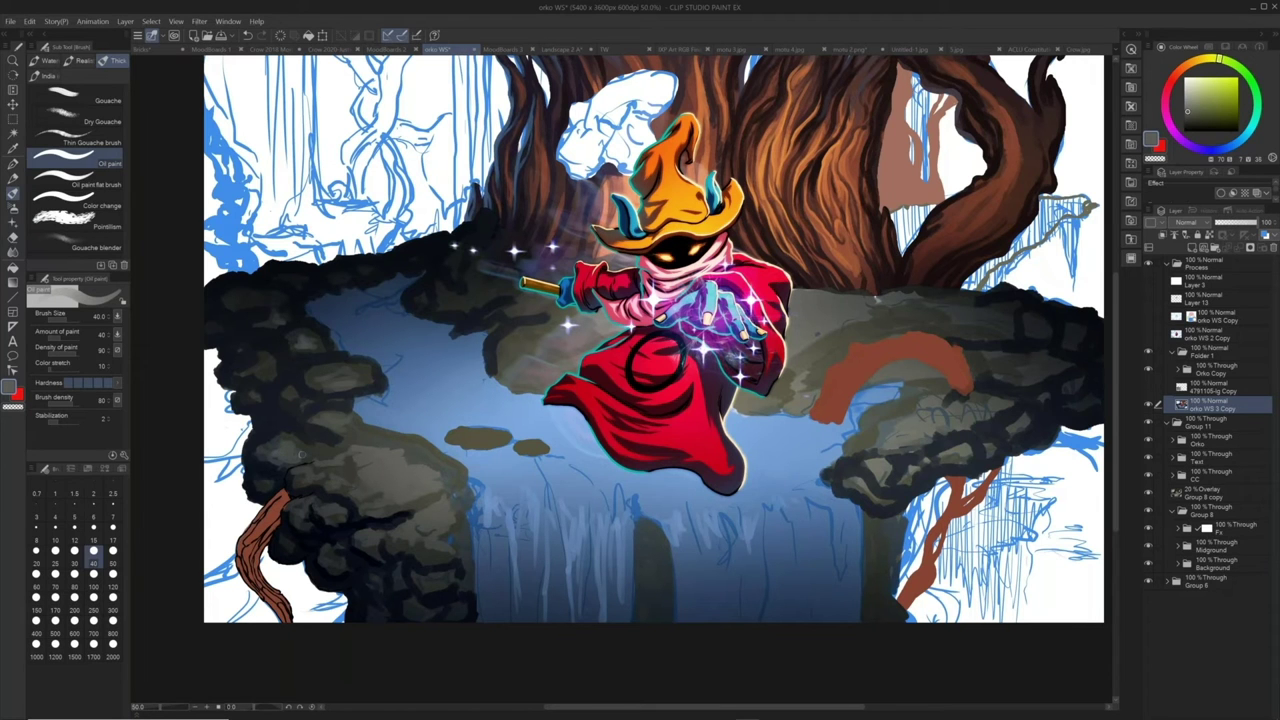
{"action": "left_click", "coordinate": [418, 464], "text": "alt"}
{"action": "left_click_drag", "start_coordinate": [408, 452], "coordinate": [440, 468]}
Sample grey-green rock tones and paint them over the ledge left of the waterfall with the Oil paint brush at size 80
{"action": "left_click", "coordinate": [410, 449], "text": "alt"}
{"action": "key", "text": "bracketright"}
{"action": "key", "text": "bracketright"}
{"action": "key", "text": "bracketright"}
{"action": "key", "text": "bracketright"}
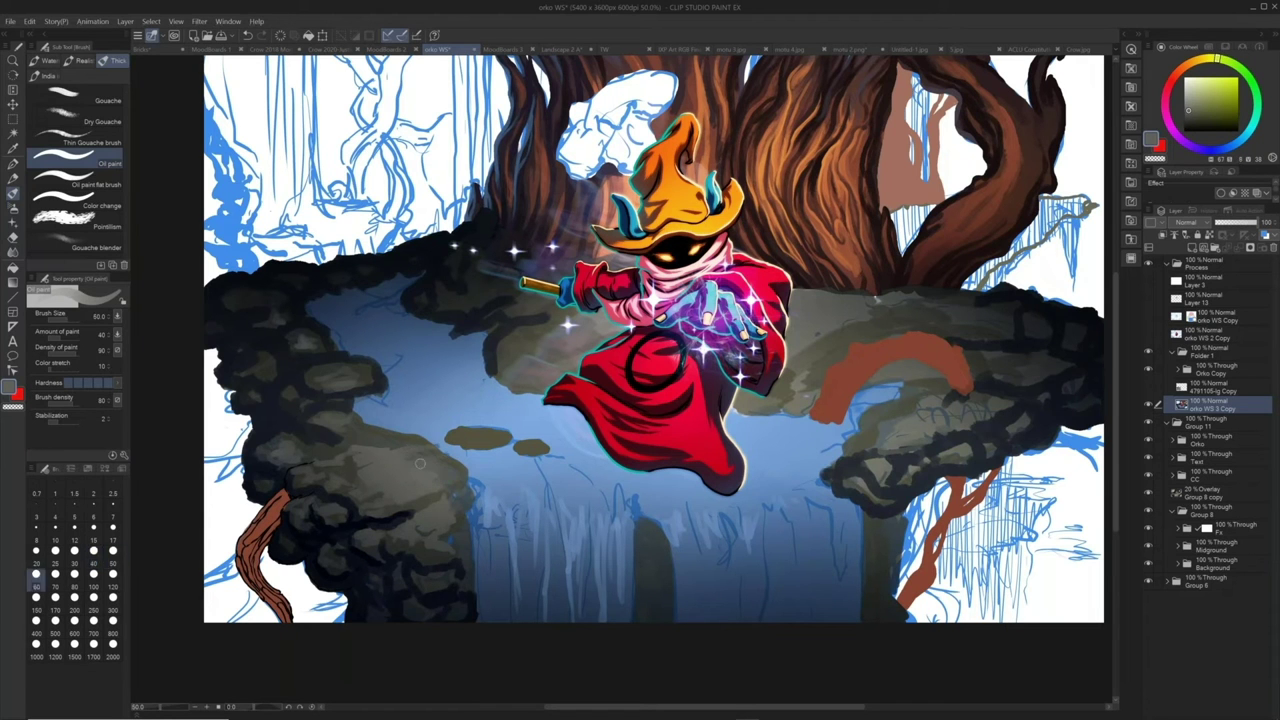
{"action": "left_click", "coordinate": [403, 466], "text": "alt"}
{"action": "left_click_drag", "start_coordinate": [356, 446], "coordinate": [436, 458]}
Show the rock photo layer in Folder 1 and set its blending mode to Overlay
{"action": "left_click", "coordinate": [1148, 388]}
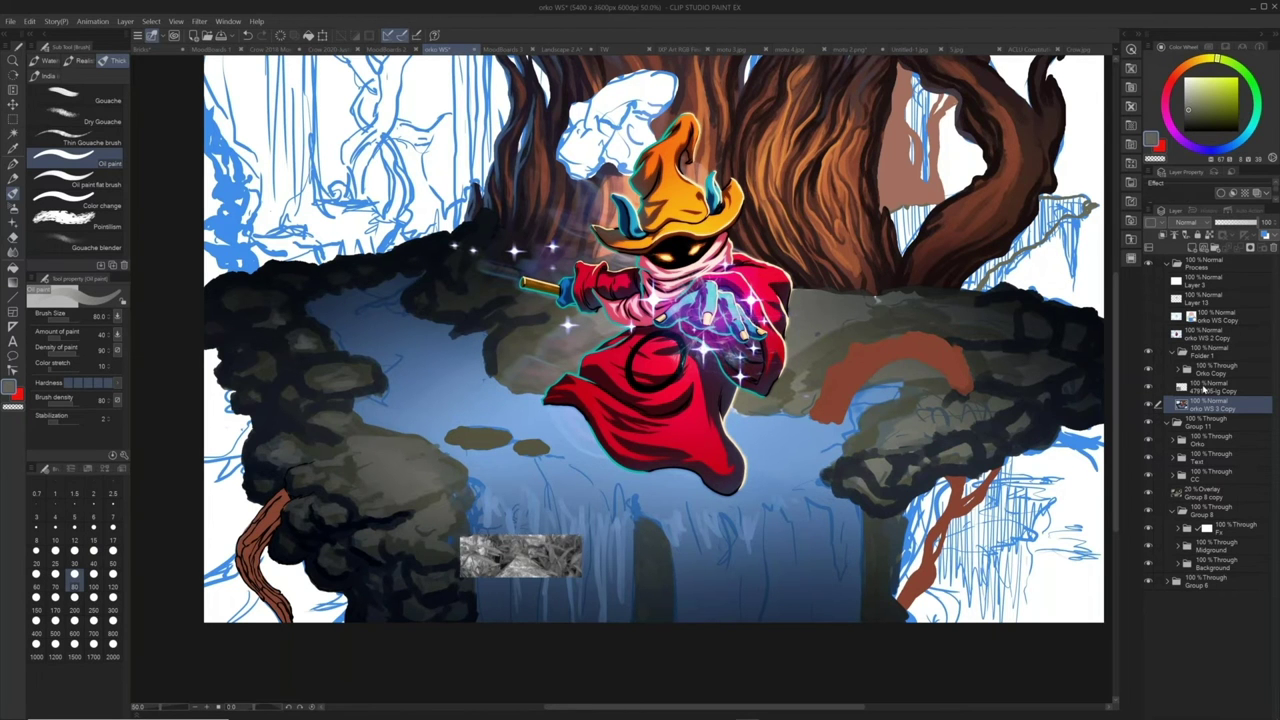
{"action": "left_click", "coordinate": [1207, 389]}
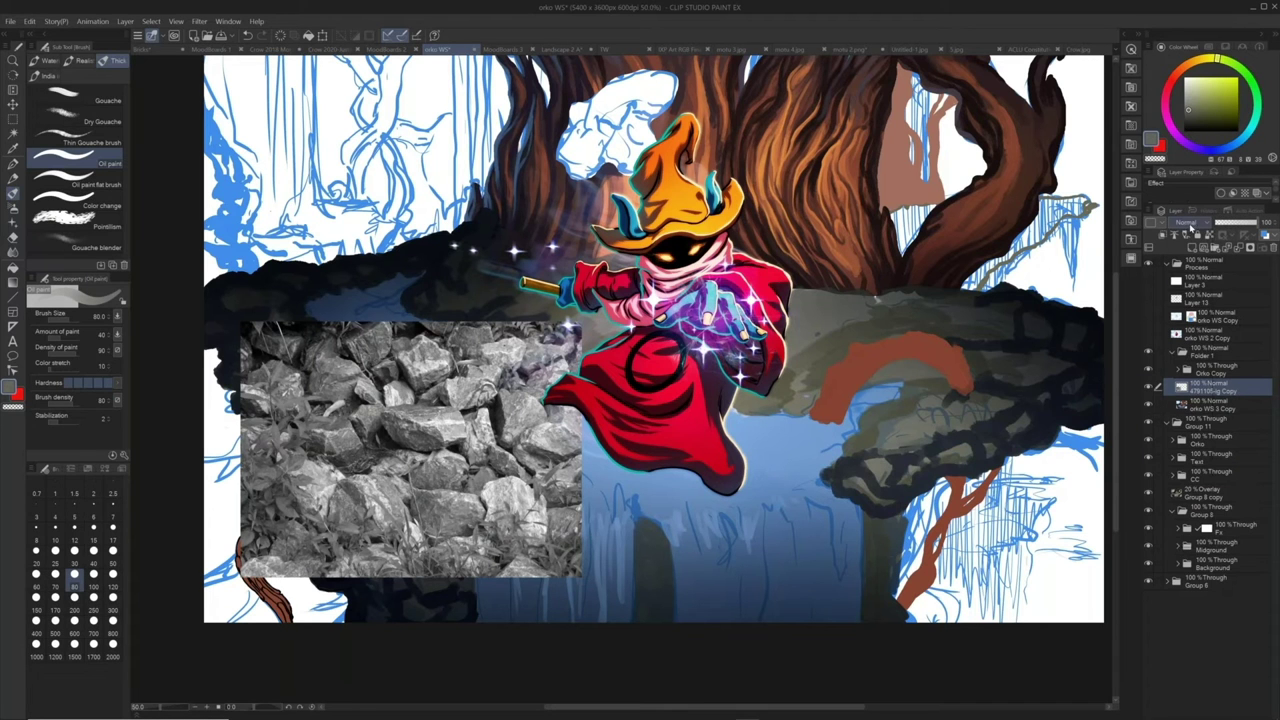
{"action": "left_click", "coordinate": [1192, 224]}
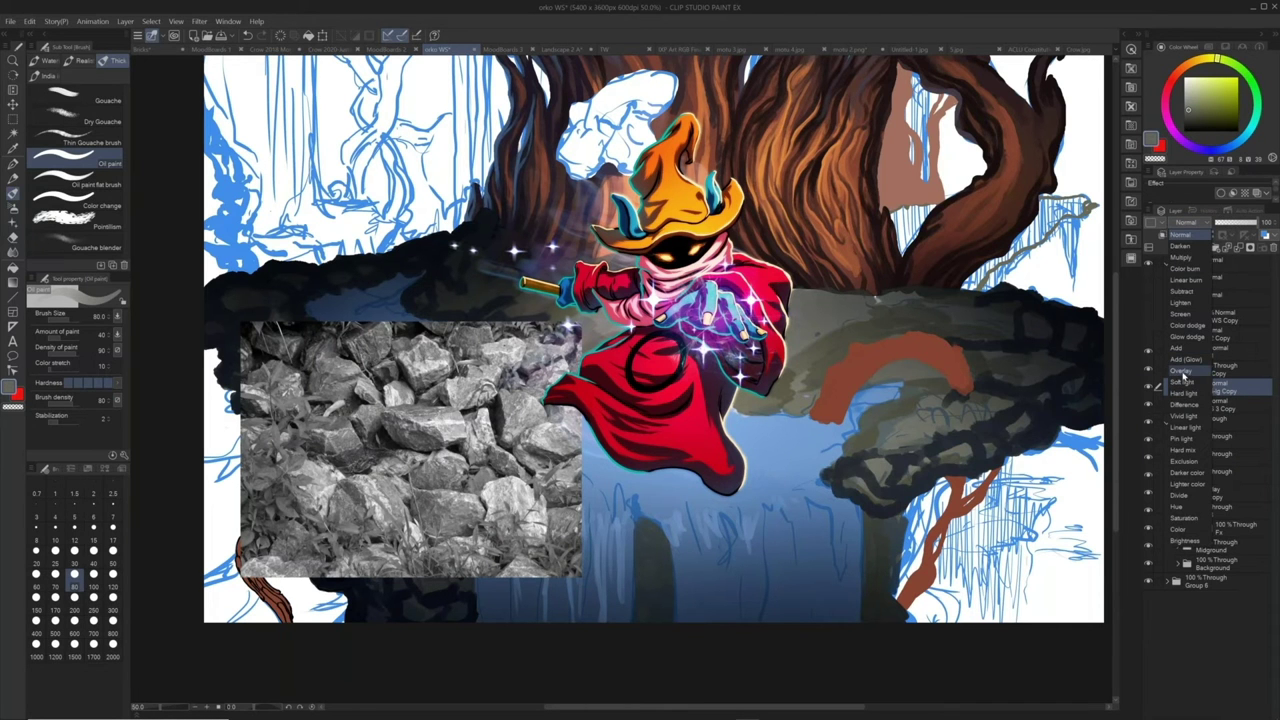
{"action": "left_click", "coordinate": [1184, 372]}
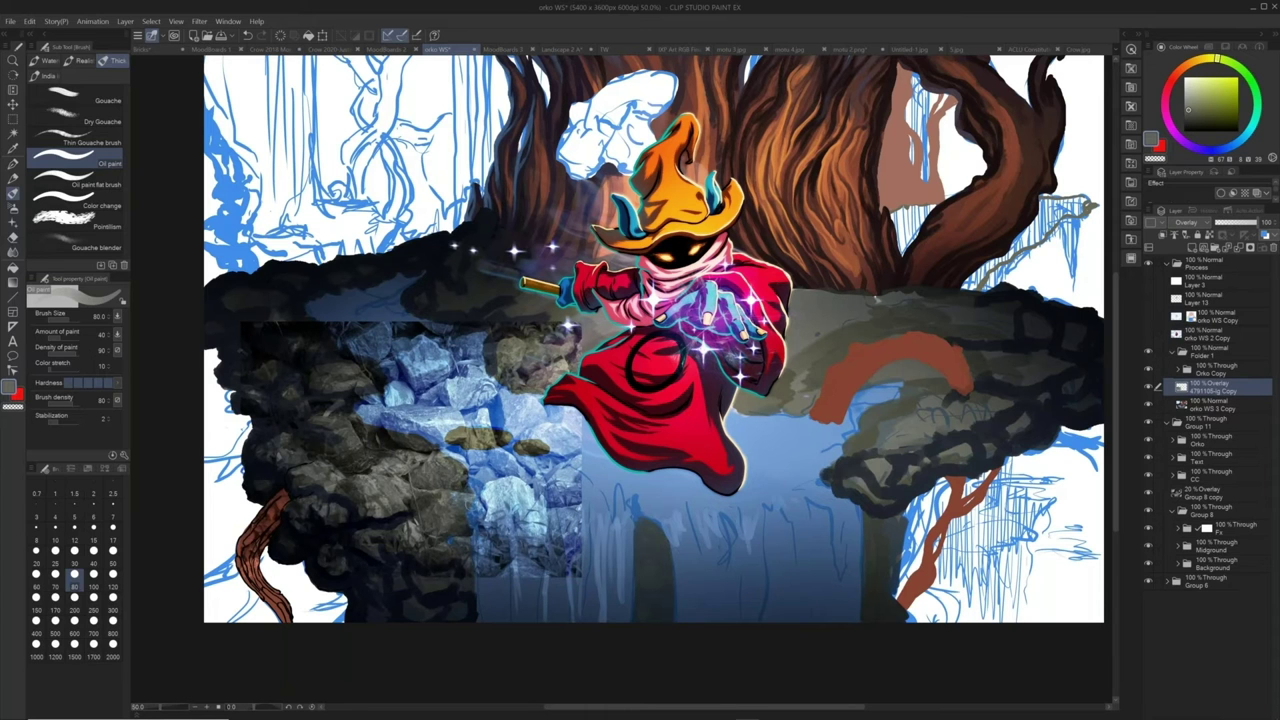
Move the rock photo down over the left rocks and lower its opacity to 66%
{"action": "key", "text": "k"}
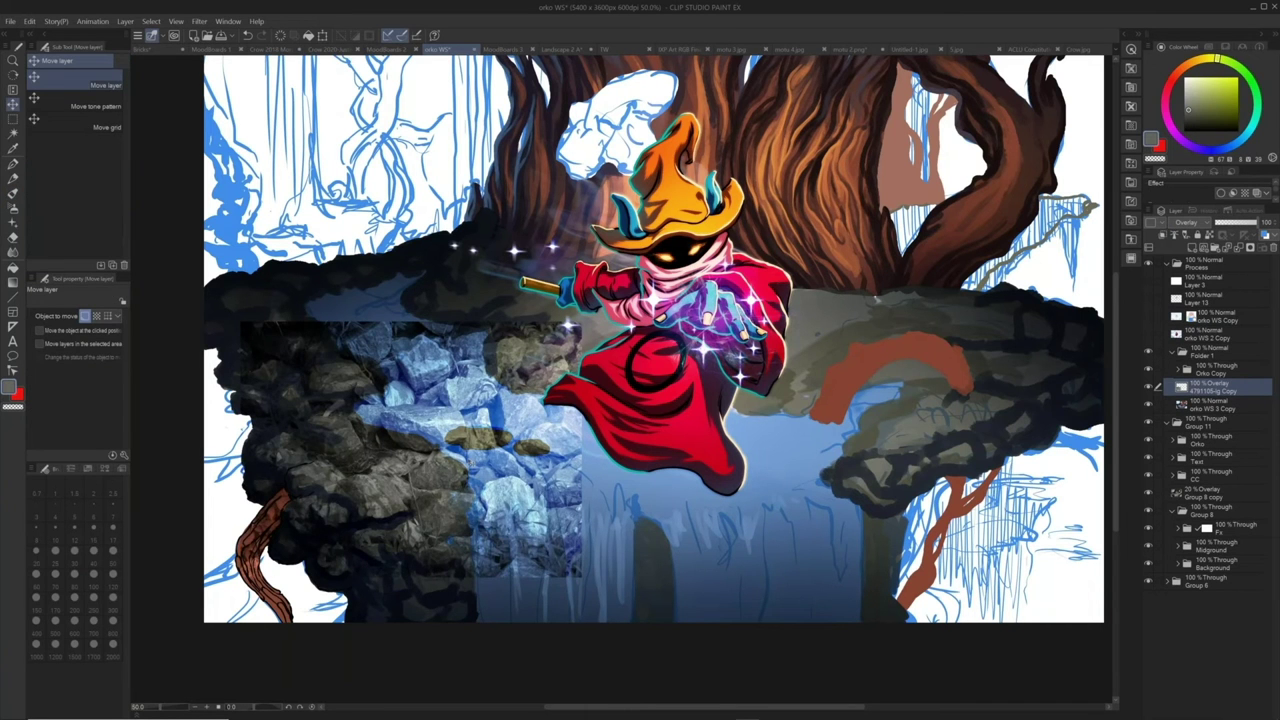
{"action": "left_click_drag", "start_coordinate": [410, 450], "coordinate": [357, 516]}
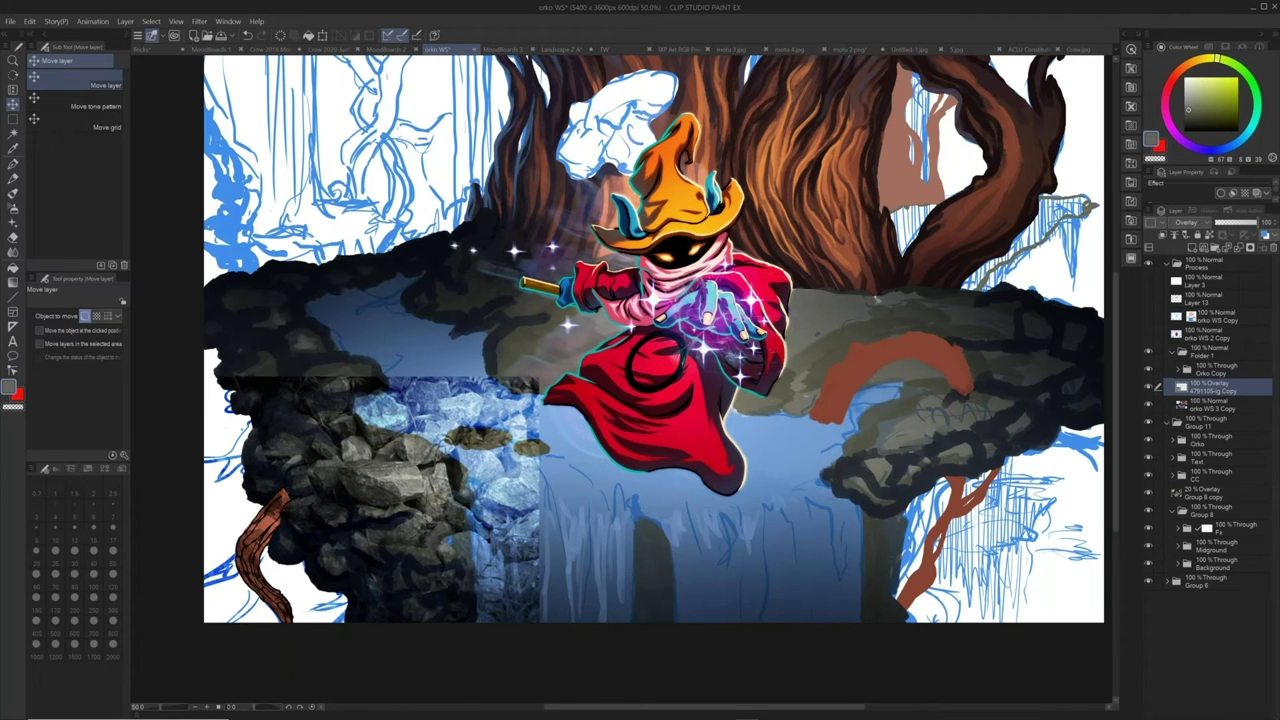
{"action": "left_click", "coordinate": [1249, 224]}
{"action": "left_click", "coordinate": [1250, 223]}
{"action": "left_click", "coordinate": [1247, 224]}
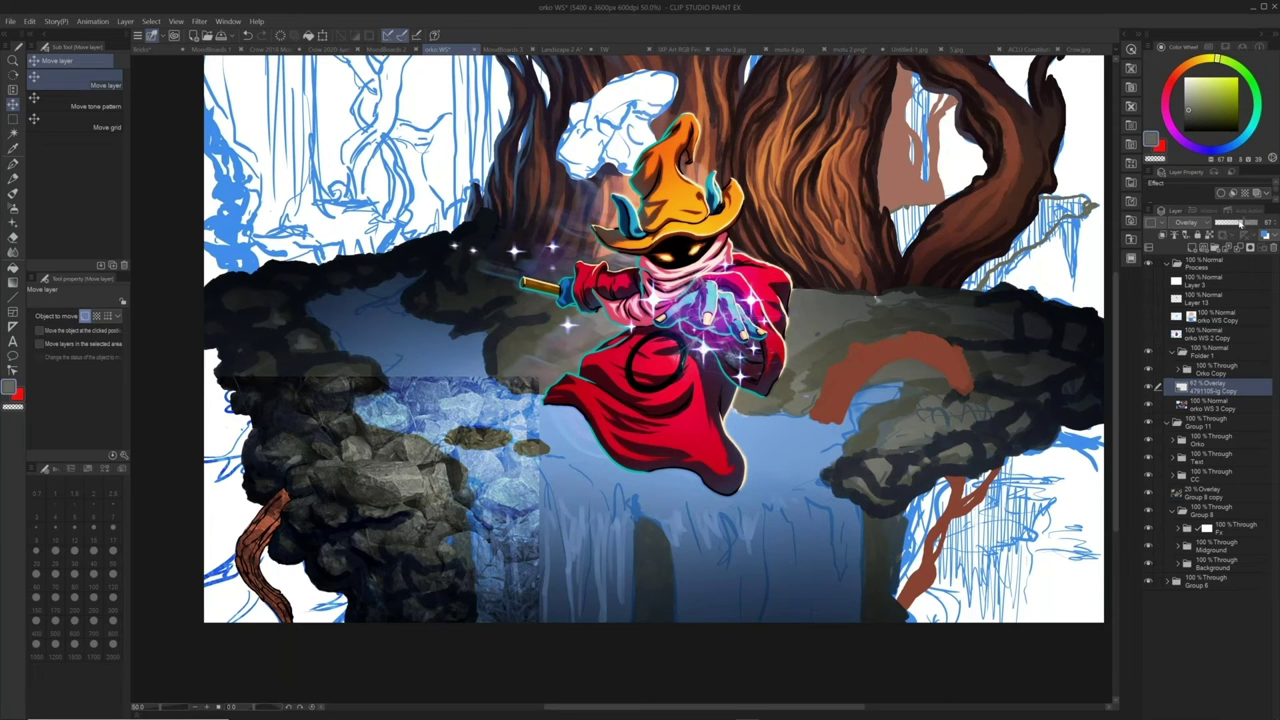
{"action": "left_click", "coordinate": [1240, 224]}
Erase the rock photo where it covers the water and waterfall, using the Hard eraser at size 170
{"action": "key", "text": "e"}
{"action": "key", "text": "bracketright"}
{"action": "key", "text": "bracketright"}
{"action": "key", "text": "bracketright"}
{"action": "key", "text": "bracketright"}
{"action": "key", "text": "bracketright"}
{"action": "key", "text": "bracketright"}
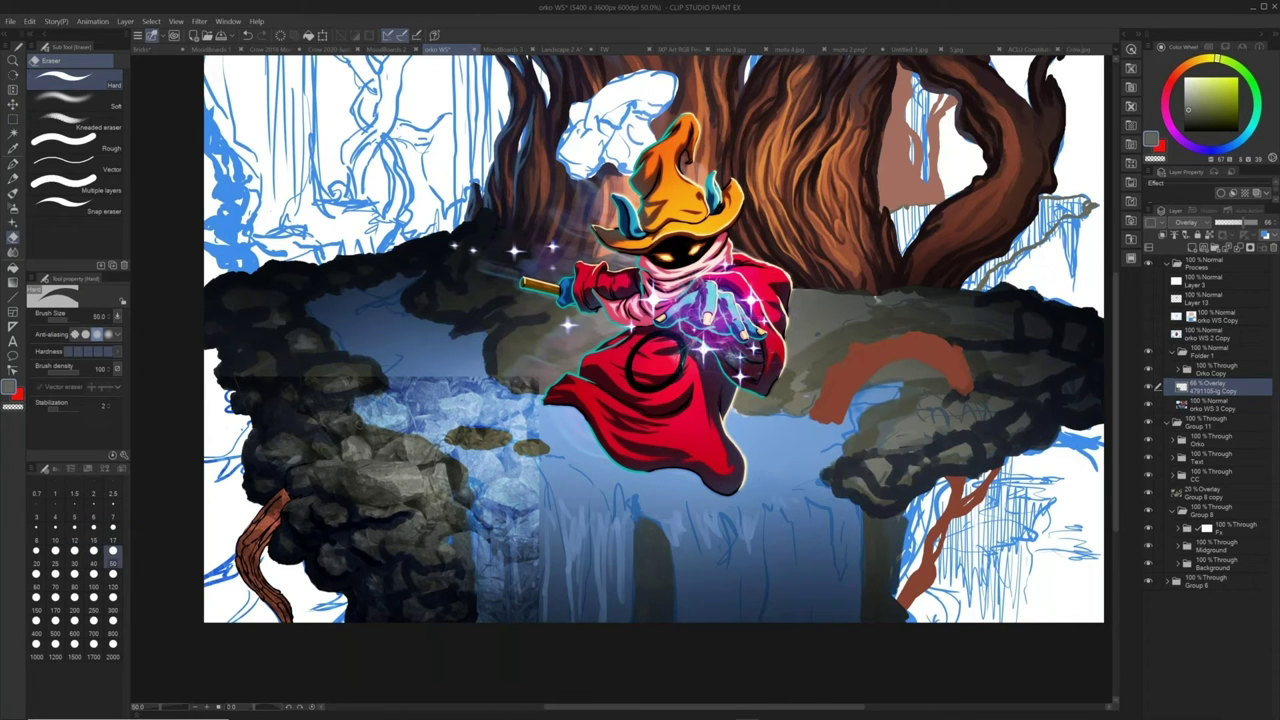
{"action": "key", "text": "bracketright"}
{"action": "key", "text": "bracketright"}
{"action": "key", "text": "bracketright"}
{"action": "key", "text": "bracketright"}
{"action": "key", "text": "bracketright"}
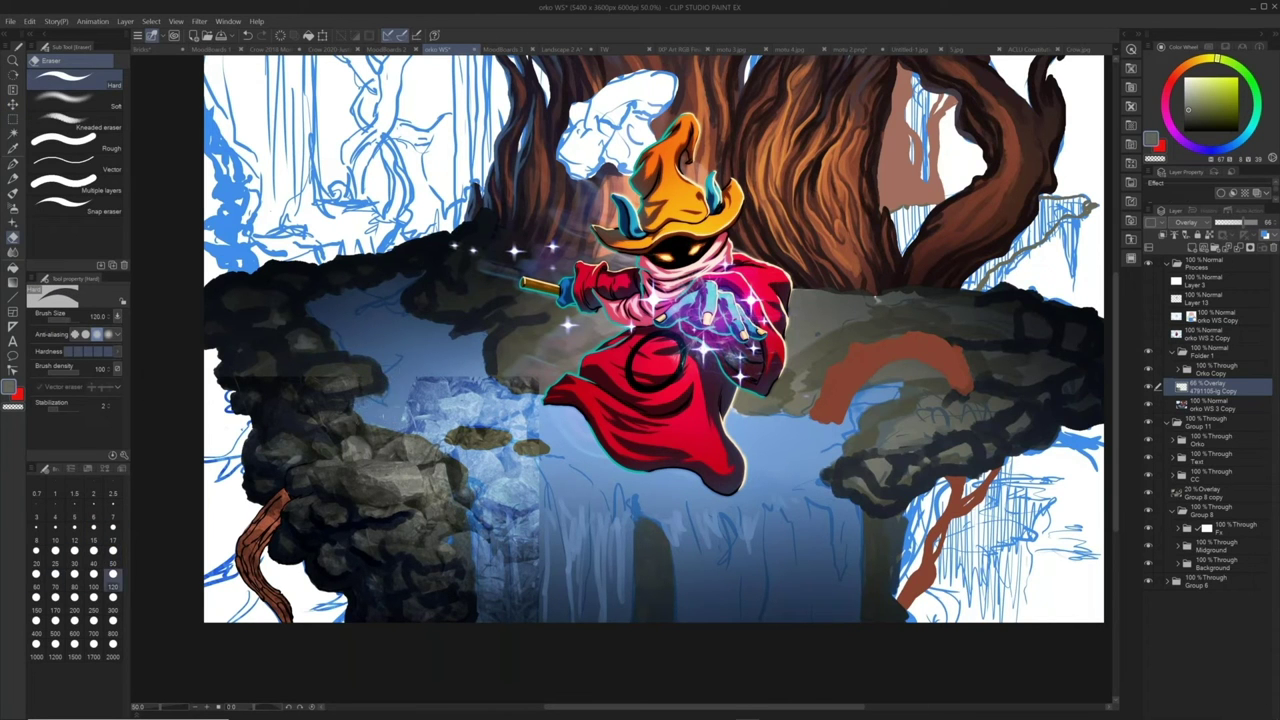
{"action": "key", "text": "bracketright"}
{"action": "key", "text": "bracketright"}
{"action": "mouse_move", "coordinate": [426, 430]}
{"action": "left_mouse_down"}
{"action": "mouse_move", "coordinate": [478, 394]}
{"action": "mouse_move", "coordinate": [525, 393]}
{"action": "mouse_move", "coordinate": [532, 480]}
{"action": "mouse_move", "coordinate": [488, 525]}
{"action": "mouse_move", "coordinate": [495, 615]}
{"action": "mouse_move", "coordinate": [524, 512]}
{"action": "mouse_move", "coordinate": [531, 637]}
{"action": "left_mouse_up"}
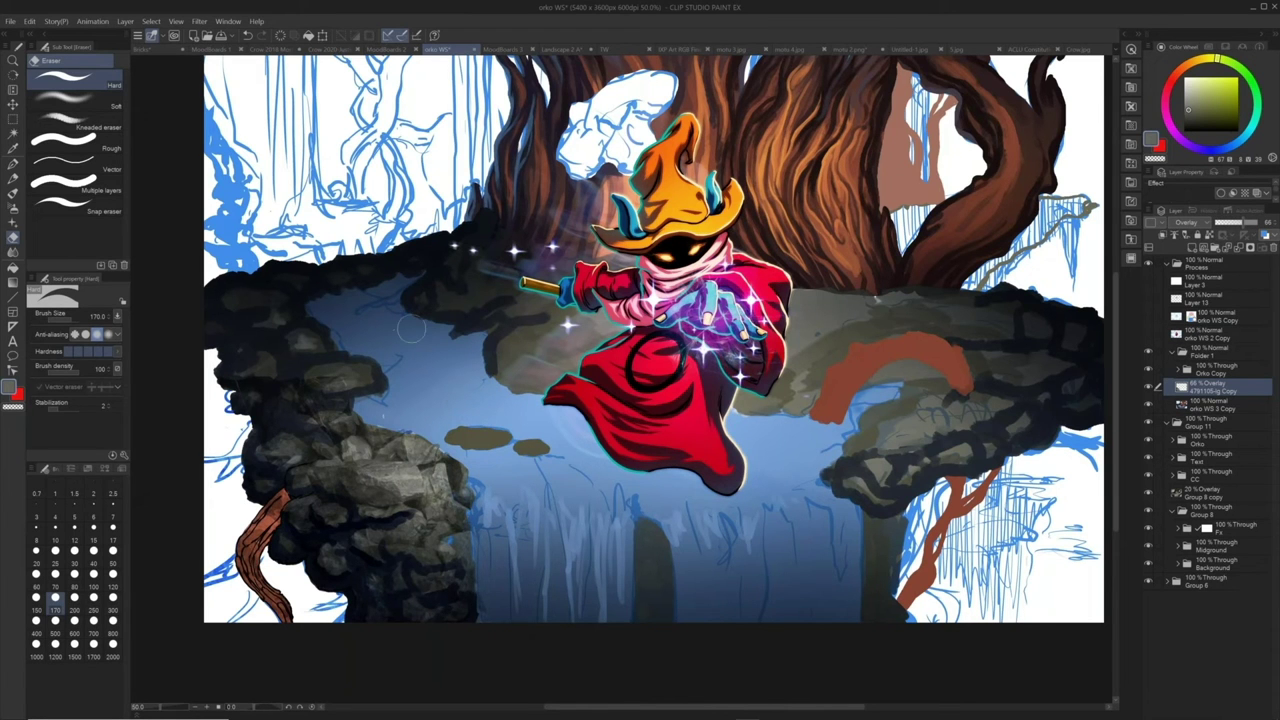
On the orko WS 3 Copy layer, paint sampled dark blue shadows between the left rocks with the Oil paint brush at size 80
{"action": "key", "text": "b"}
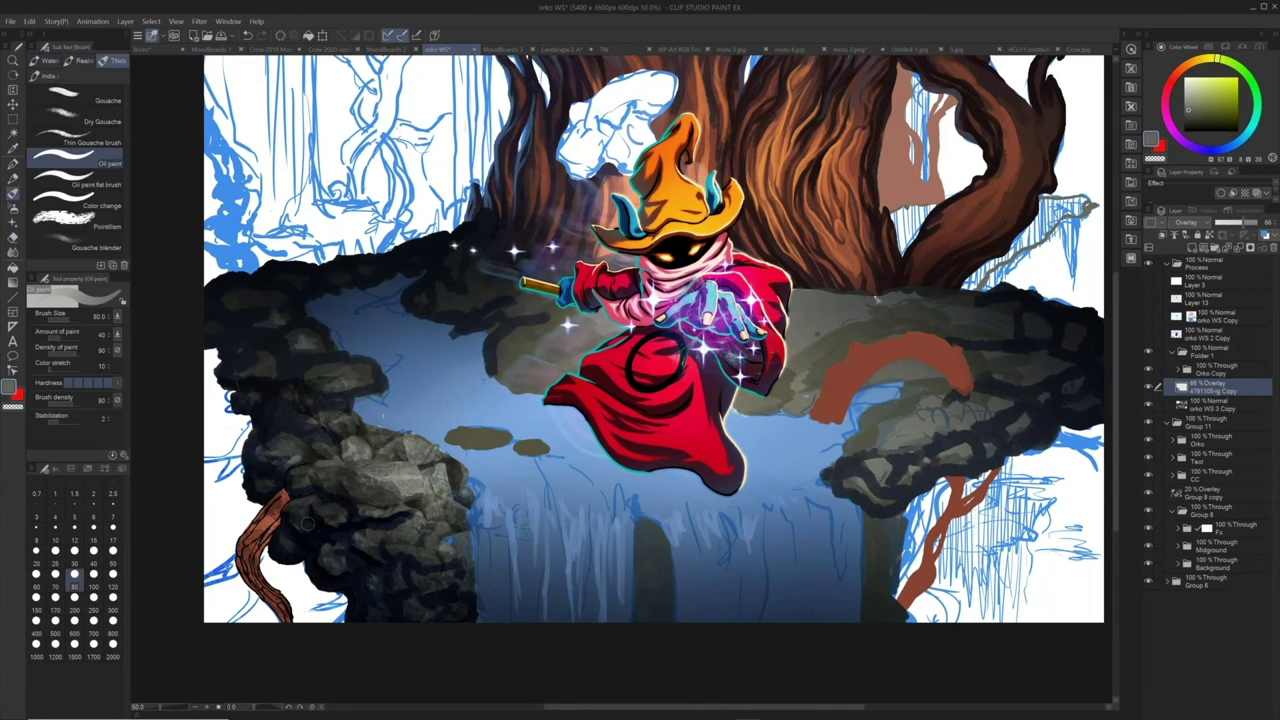
{"action": "left_click", "coordinate": [336, 490], "text": "alt"}
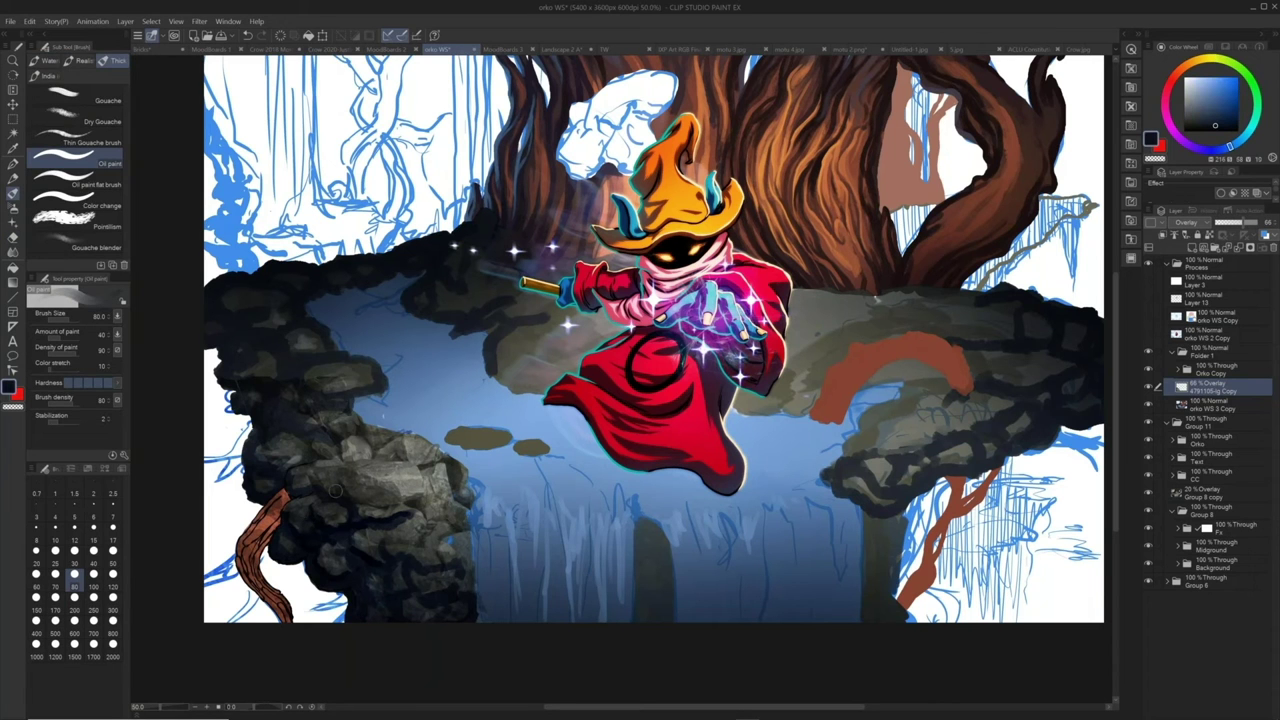
{"action": "key", "text": "alt+["}
{"action": "key", "text": "b"}
{"action": "key", "text": "]"}
{"action": "key", "text": "]"}
{"action": "key", "text": "]"}
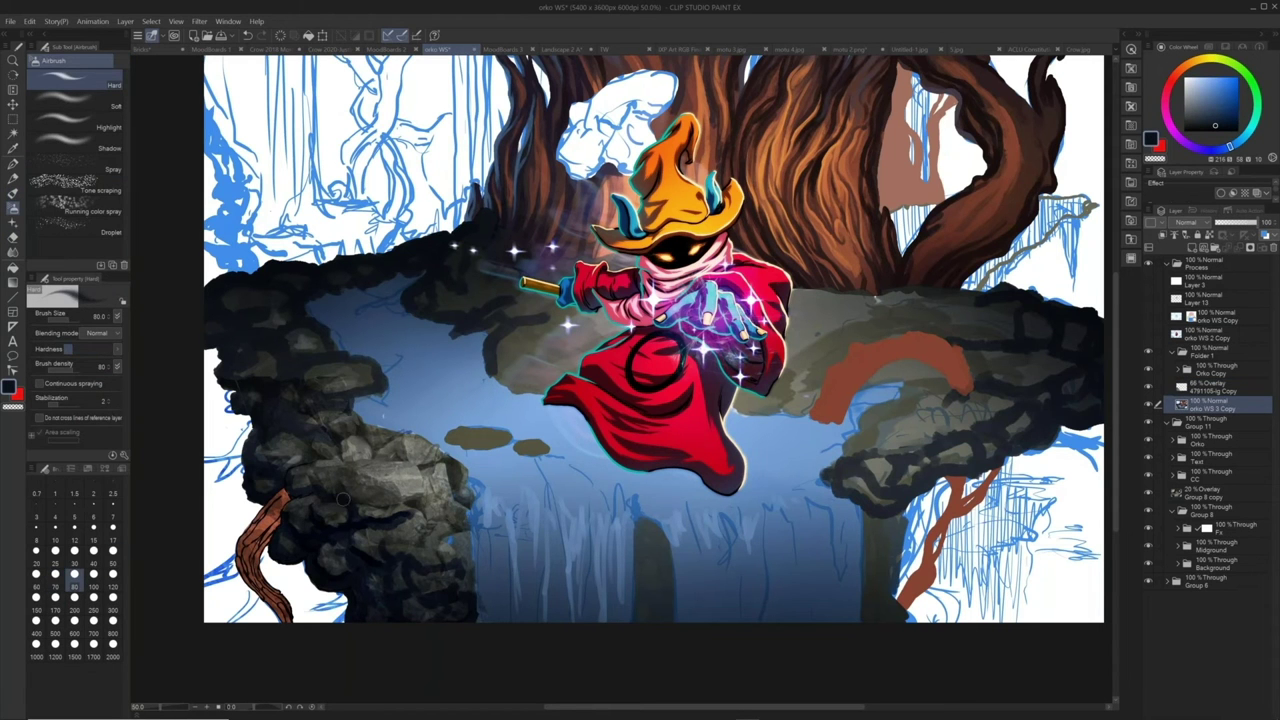
{"action": "key", "text": "bracketleft"}
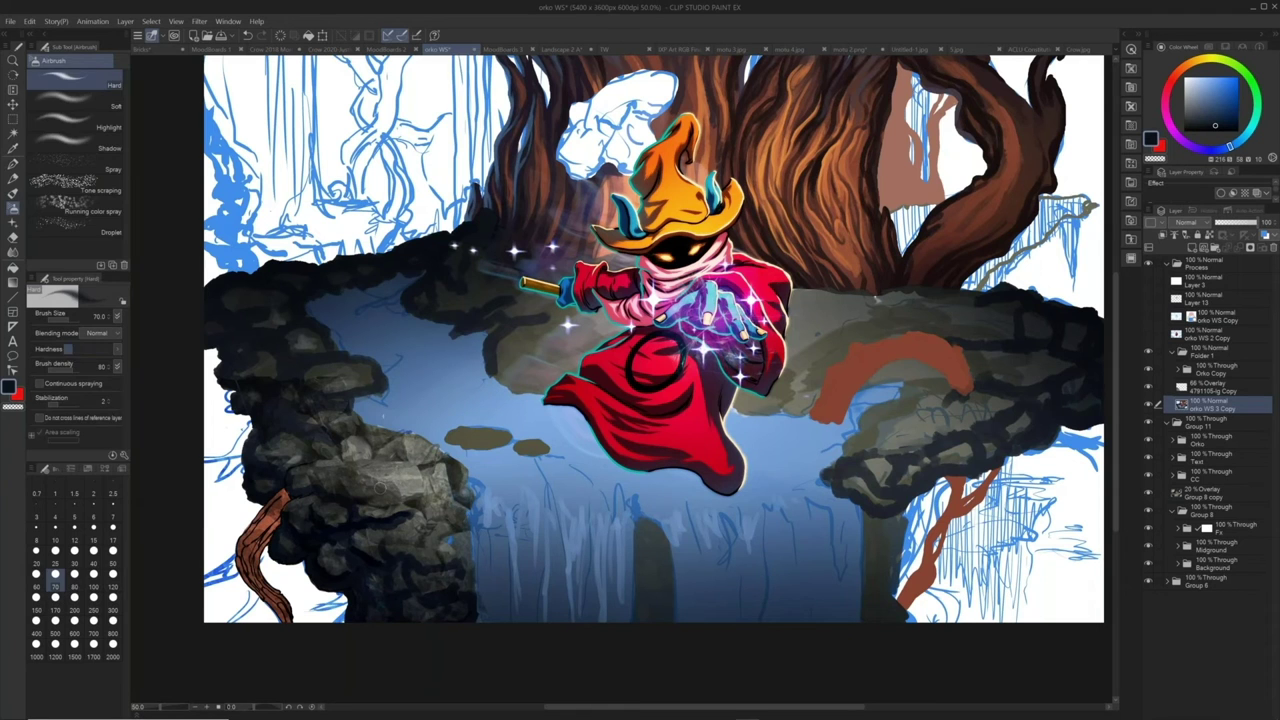
{"action": "key", "text": "b"}
{"action": "key", "text": "b"}
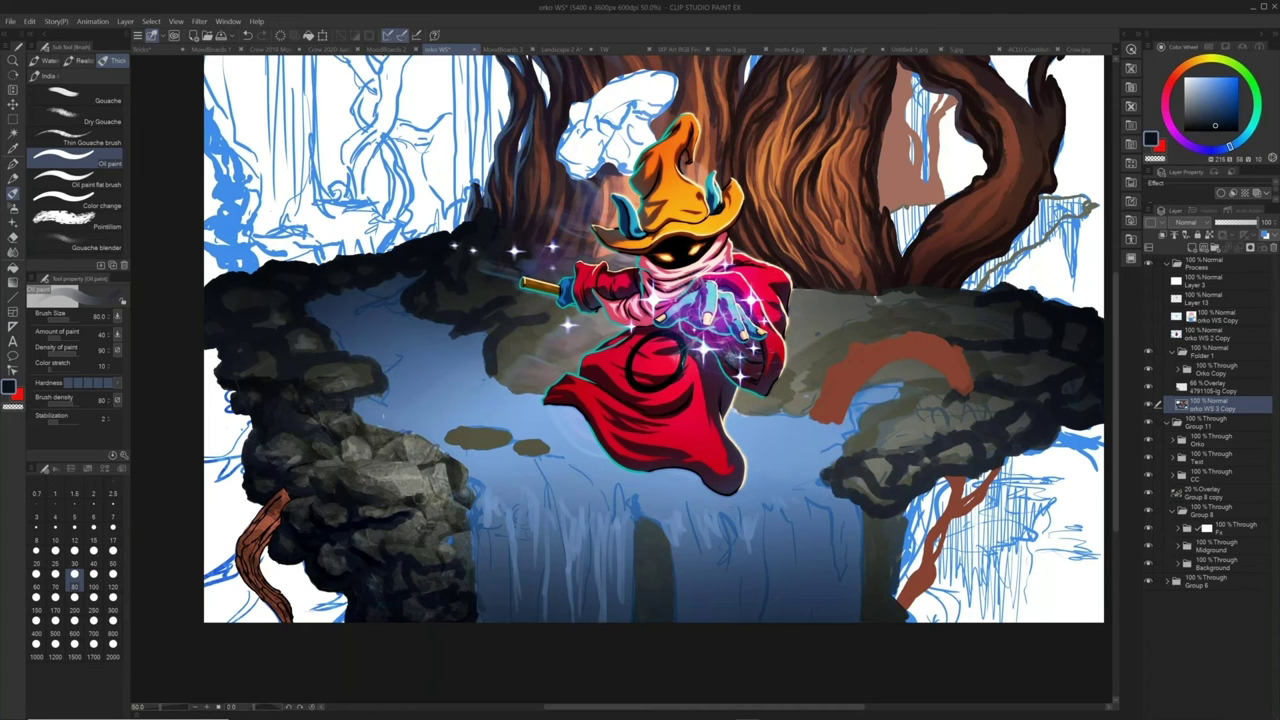
{"action": "left_click_drag", "start_coordinate": [446, 472], "coordinate": [424, 484]}
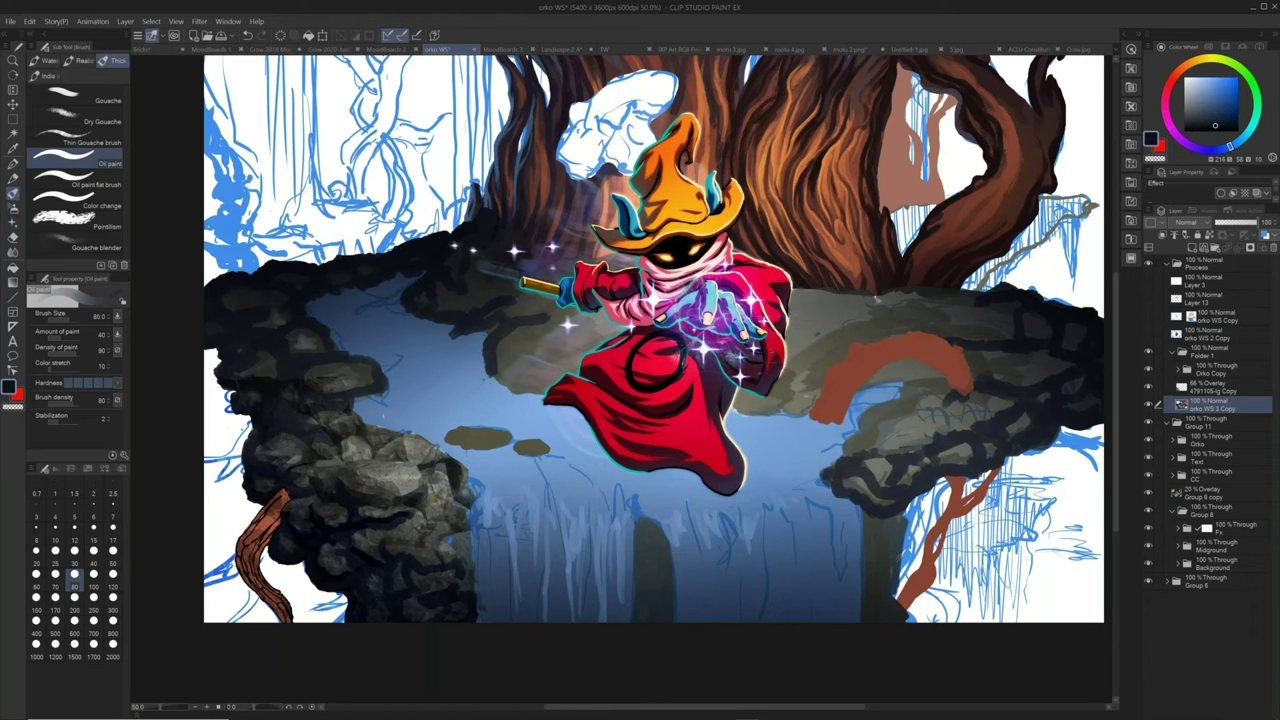
Sample a light grey from the rocks and paint highlights on the left rocks up to the upper ledge
{"action": "key", "text": "x"}
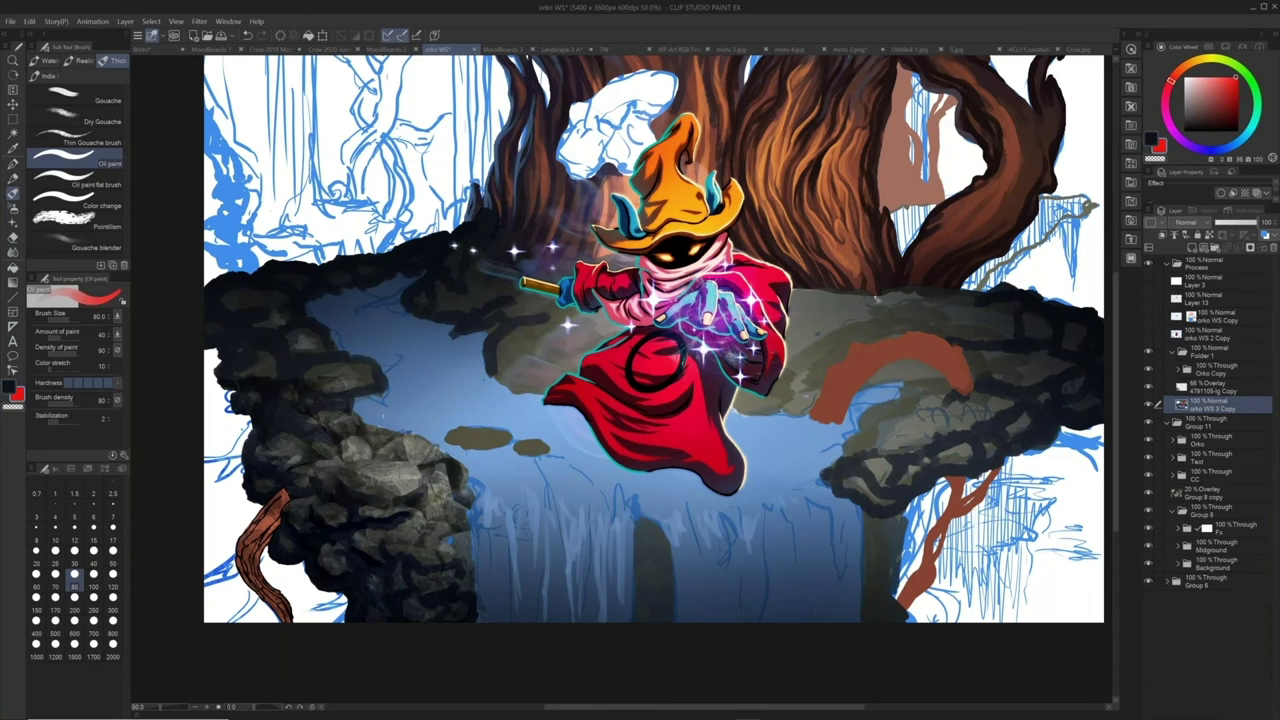
{"action": "left_click", "coordinate": [400, 468], "text": "alt"}
{"action": "mouse_move", "coordinate": [406, 472]}
{"action": "left_mouse_down"}
{"action": "mouse_move", "coordinate": [332, 418]}
{"action": "mouse_move", "coordinate": [355, 376]}
{"action": "left_mouse_up"}
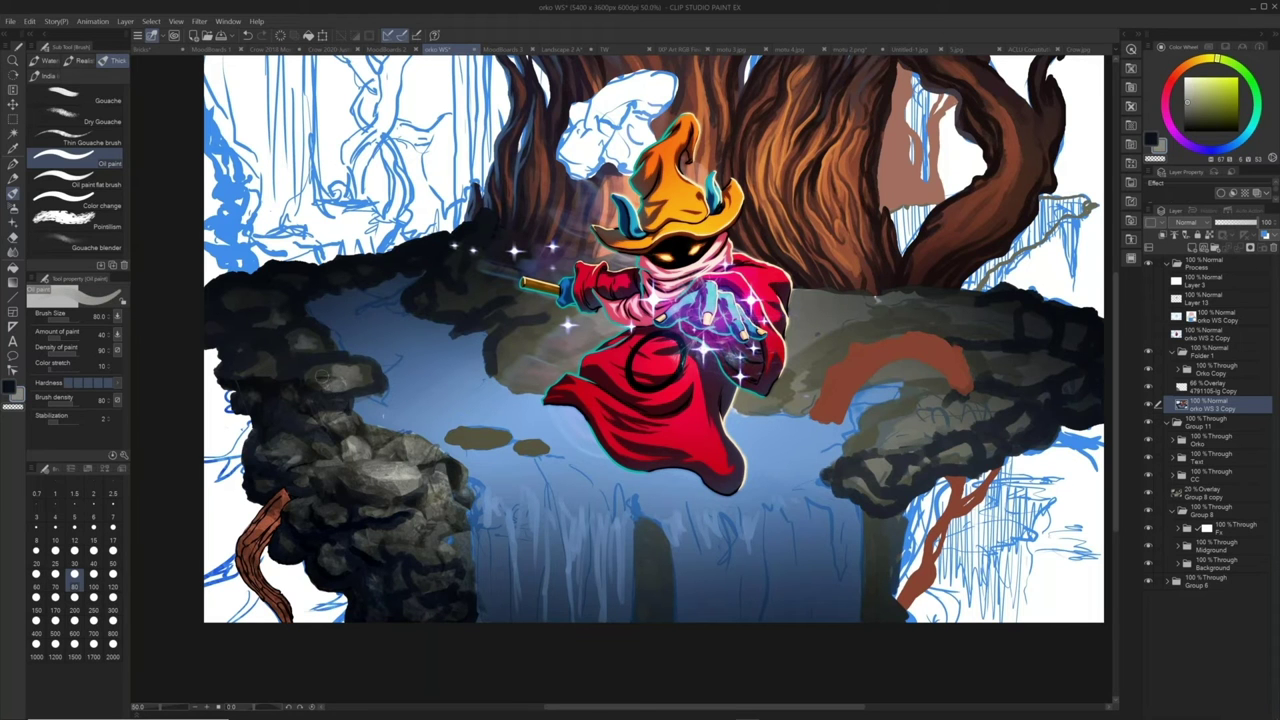
Sample dark blue from the rock shadows and shade the brown root beside the left rocks
{"action": "left_click", "coordinate": [322, 377], "text": "alt"}
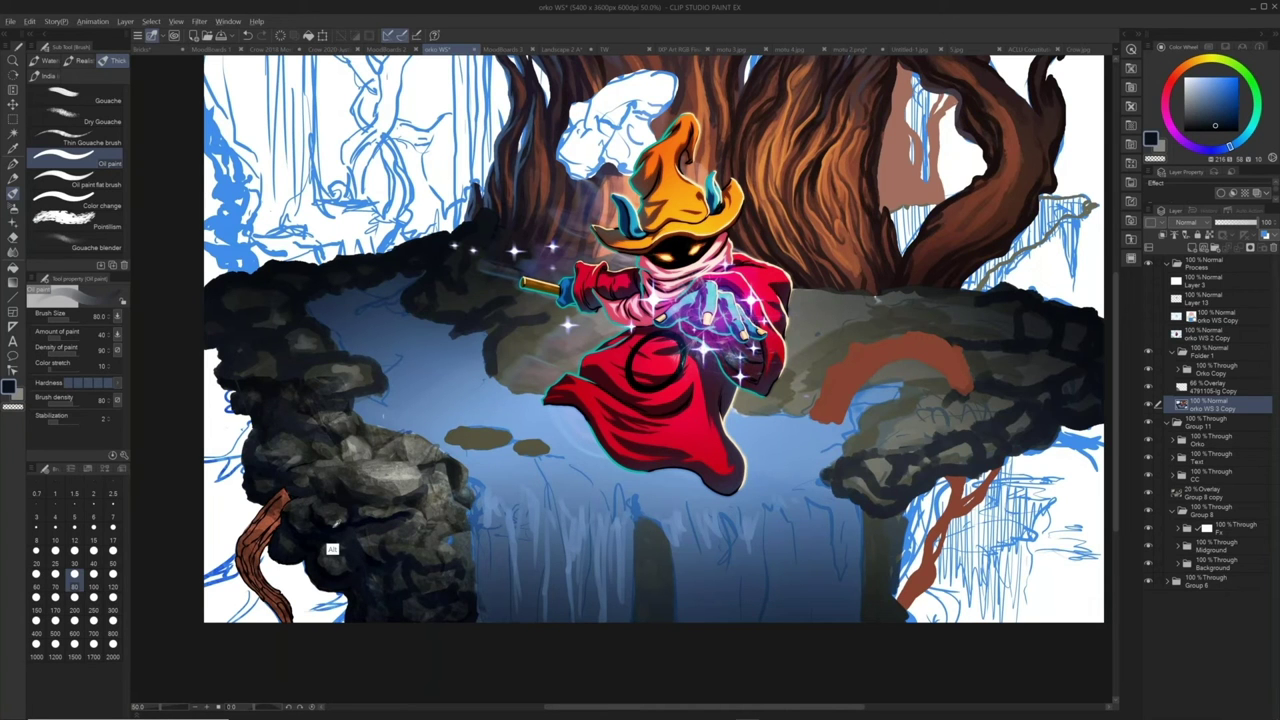
{"action": "left_click", "coordinate": [332, 549], "text": "alt"}
{"action": "mouse_move", "coordinate": [282, 496]}
{"action": "left_mouse_down"}
{"action": "mouse_move", "coordinate": [254, 536]}
{"action": "mouse_move", "coordinate": [276, 590]}
{"action": "left_mouse_up"}
Sample dark and light rock tones and paint shadows and highlights on the lower left rocks beside the waterfall
{"action": "left_click", "coordinate": [336, 493], "text": "alt"}
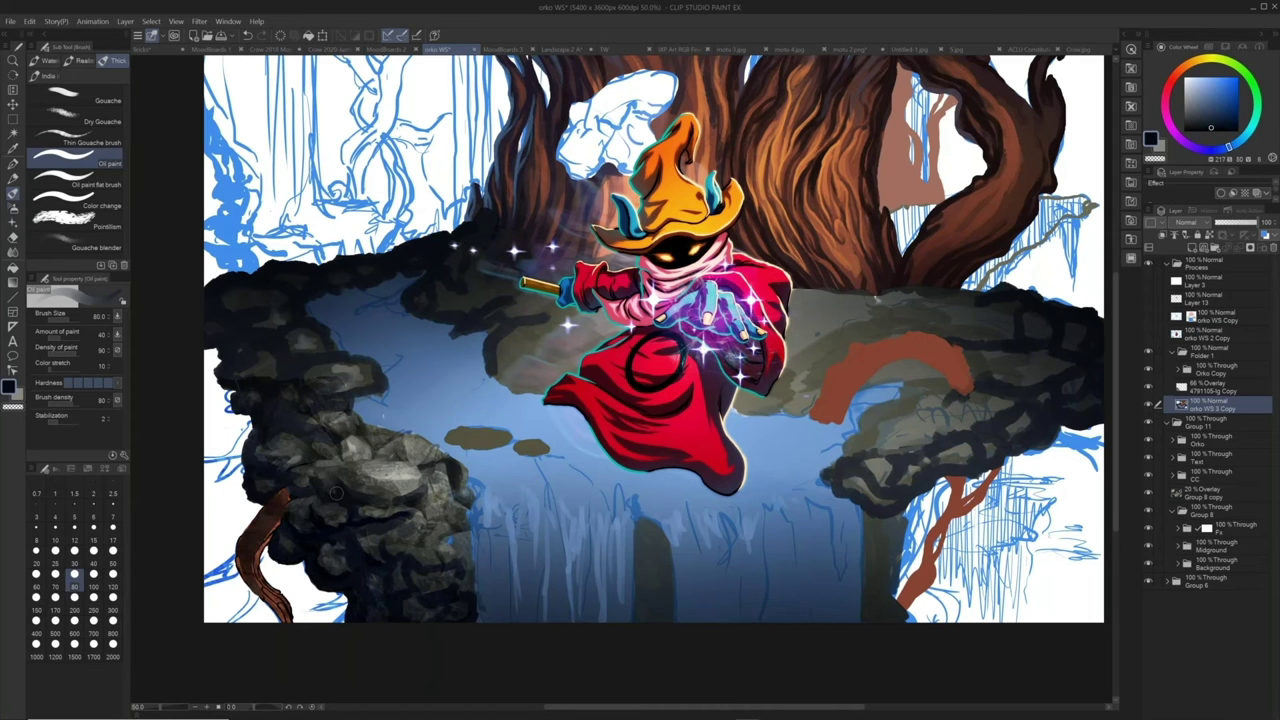
{"action": "left_click", "coordinate": [348, 510], "text": "alt"}
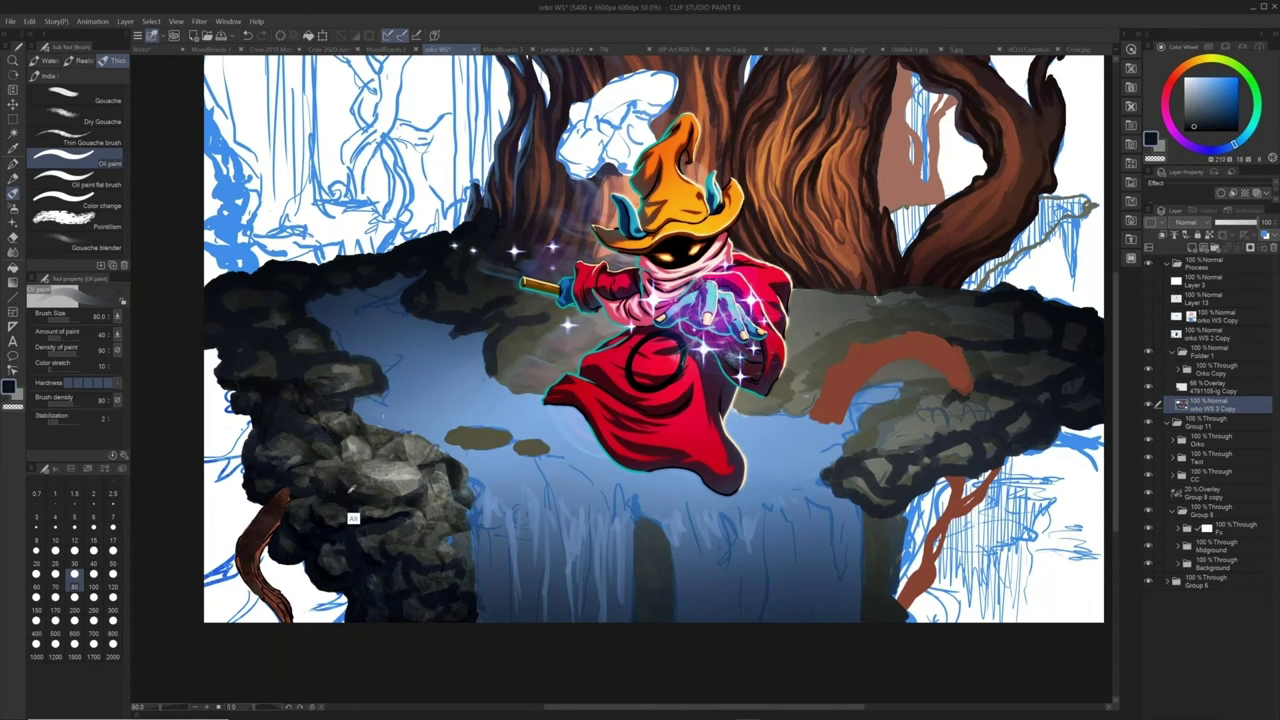
{"action": "left_click", "coordinate": [352, 518], "text": "alt"}
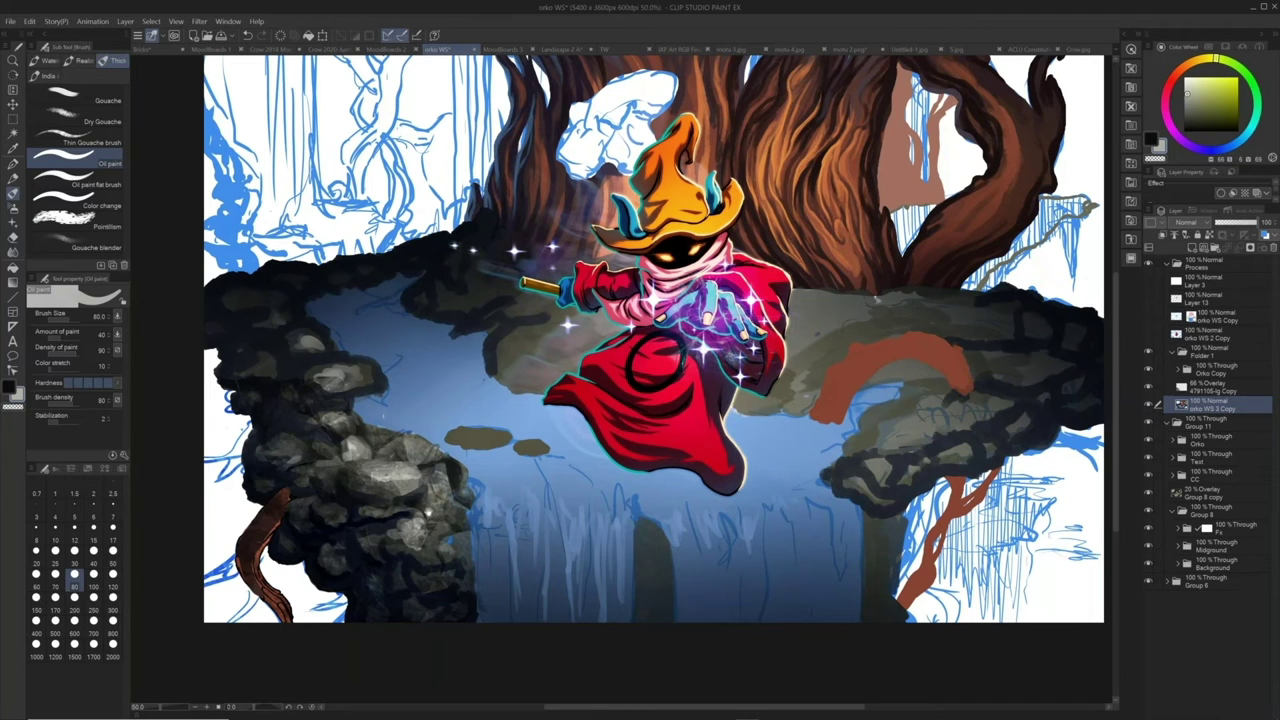
{"action": "left_click_drag", "start_coordinate": [428, 513], "coordinate": [431, 506]}
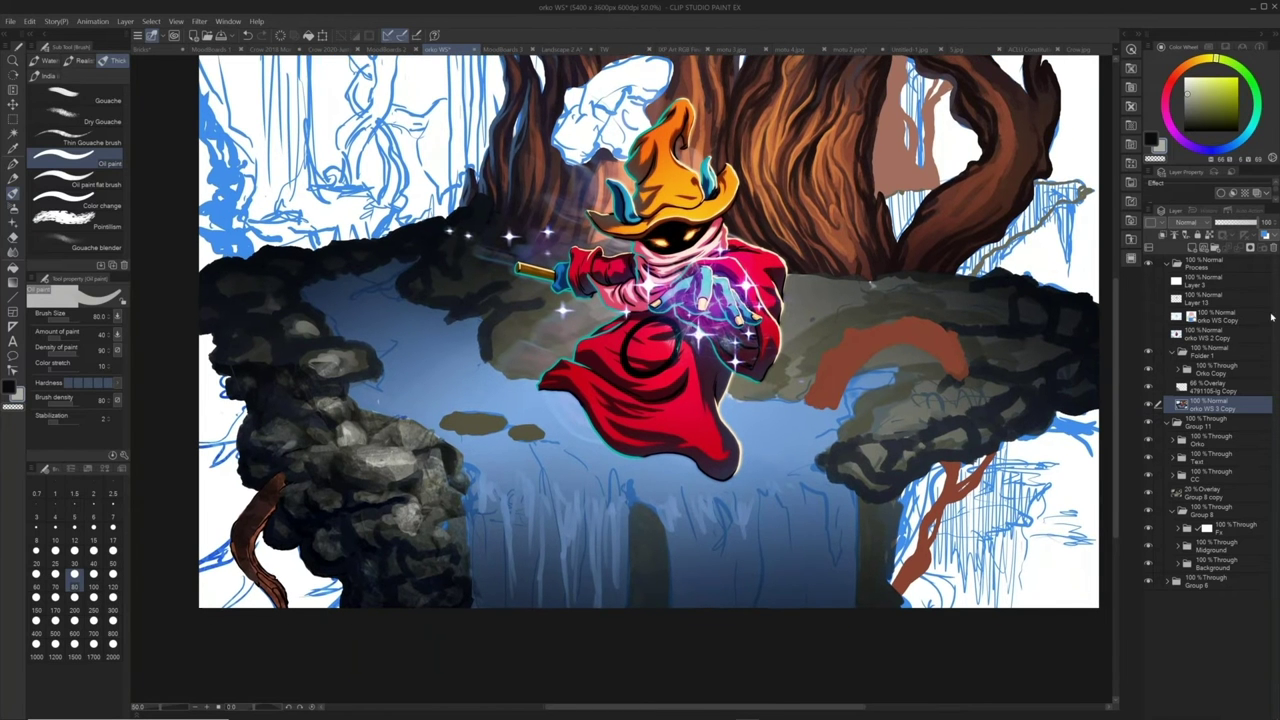
Paste a duplicate of the rock photo layer and move it over the rocks right of the waterfall
{"action": "left_click", "coordinate": [1190, 389]}
{"action": "key", "text": "ctrl+v"}
{"action": "key", "text": "k"}
{"action": "left_click_drag", "start_coordinate": [572, 498], "coordinate": [975, 440]}
{"action": "left_click_drag", "start_coordinate": [877, 456], "coordinate": [1138, 461]}
Erase the duplicated rock photo over the water and upper ground with the Hard eraser at size 170
{"action": "key", "text": "e"}
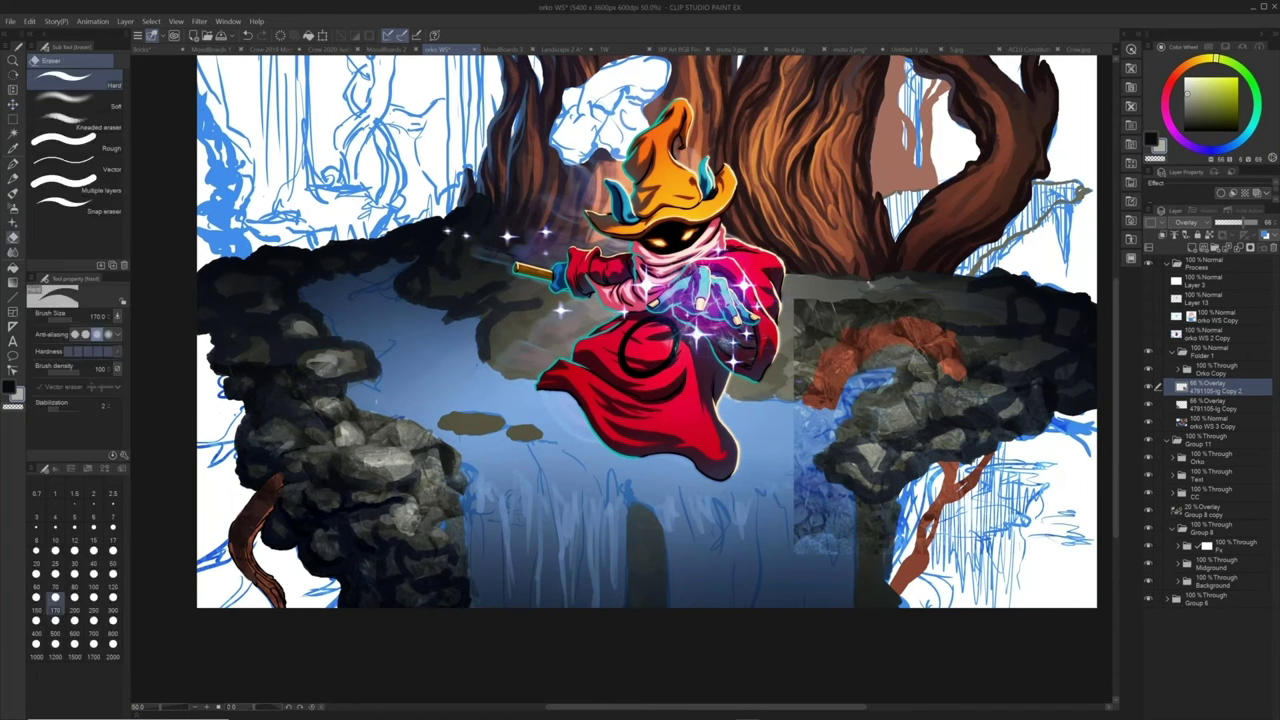
{"action": "left_click_drag", "start_coordinate": [811, 425], "coordinate": [848, 301]}
{"action": "mouse_move", "coordinate": [800, 440]}
{"action": "left_mouse_down"}
{"action": "mouse_move", "coordinate": [815, 520]}
{"action": "mouse_move", "coordinate": [848, 505]}
{"action": "mouse_move", "coordinate": [872, 540]}
{"action": "mouse_move", "coordinate": [883, 527]}
{"action": "left_mouse_up"}
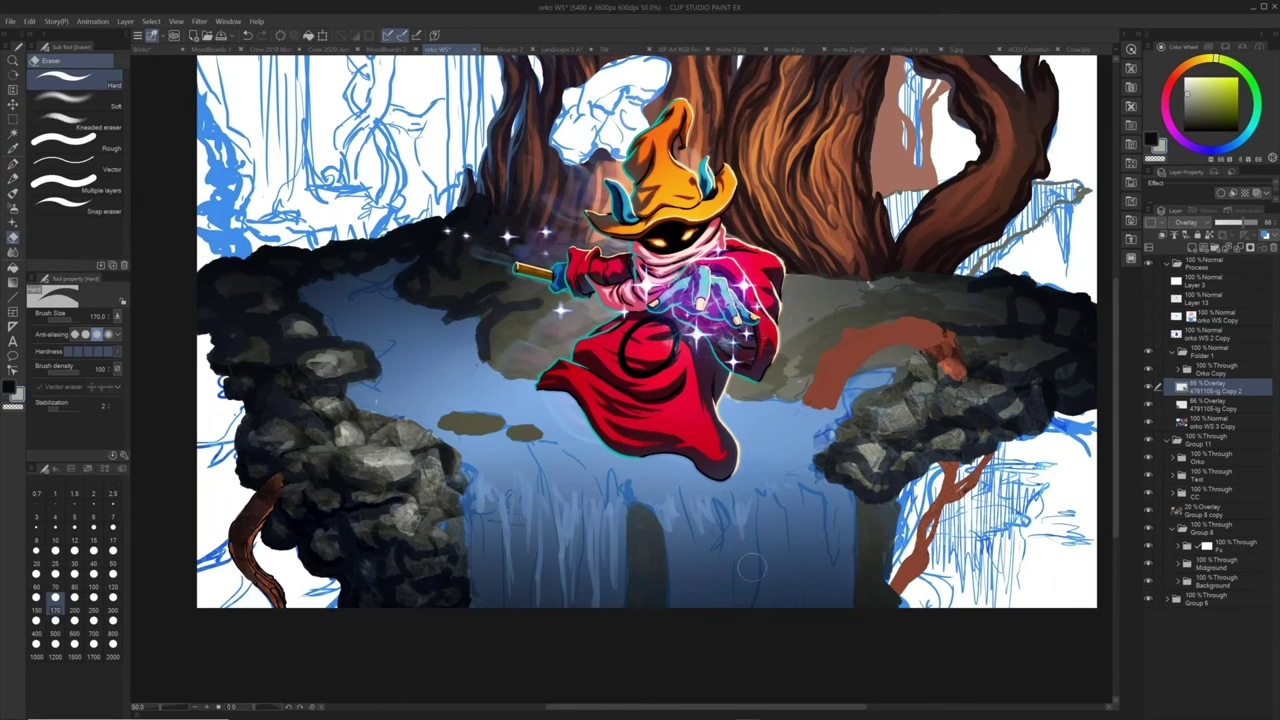
On the first rock photo layer, sample dark blue and paint it around the upper left rock with the Oil paint brush
{"action": "left_click", "coordinate": [1198, 402]}
{"action": "key", "text": "b"}
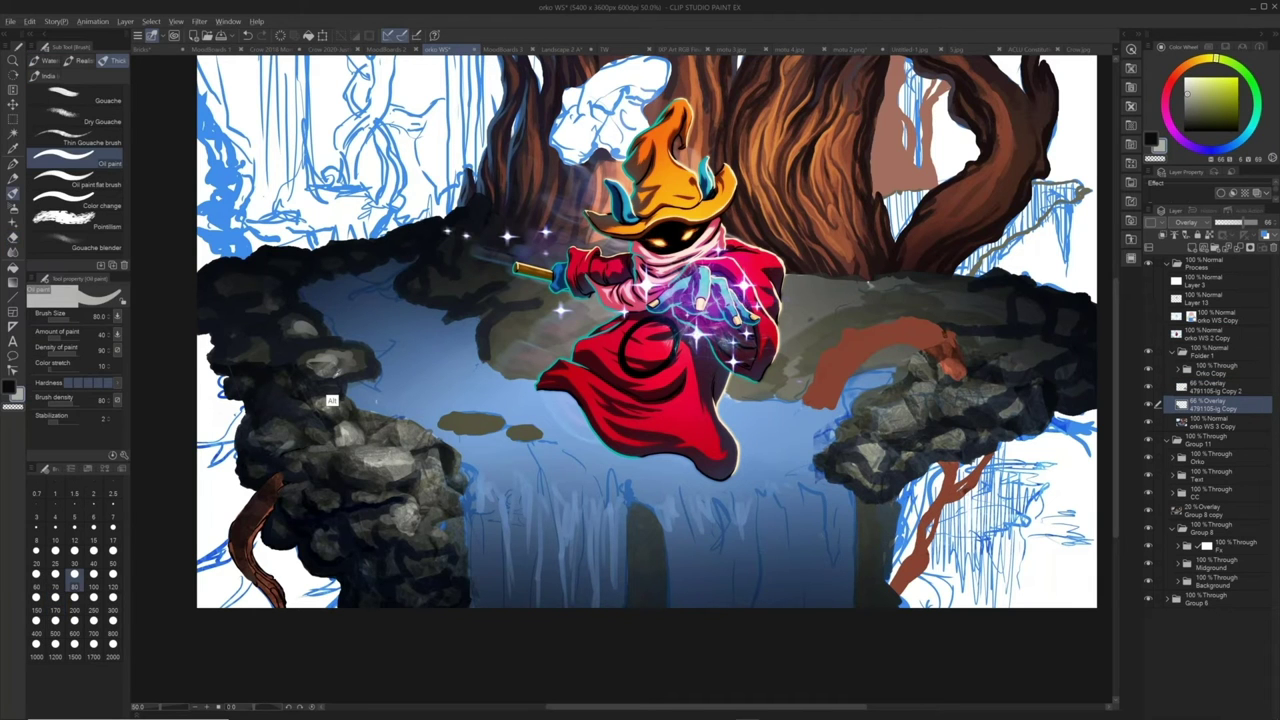
{"action": "left_click", "coordinate": [331, 401], "text": "alt"}
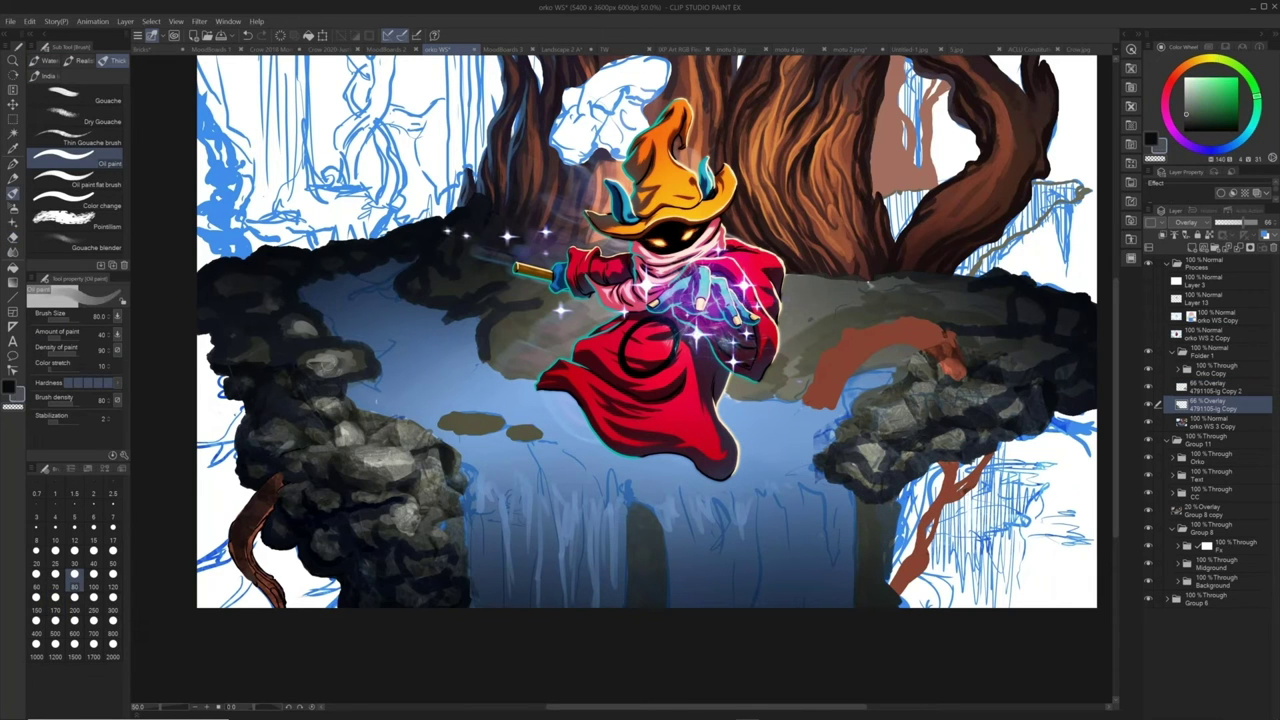
{"action": "left_click", "coordinate": [280, 348], "text": "alt"}
{"action": "left_click_drag", "start_coordinate": [276, 350], "coordinate": [350, 378]}
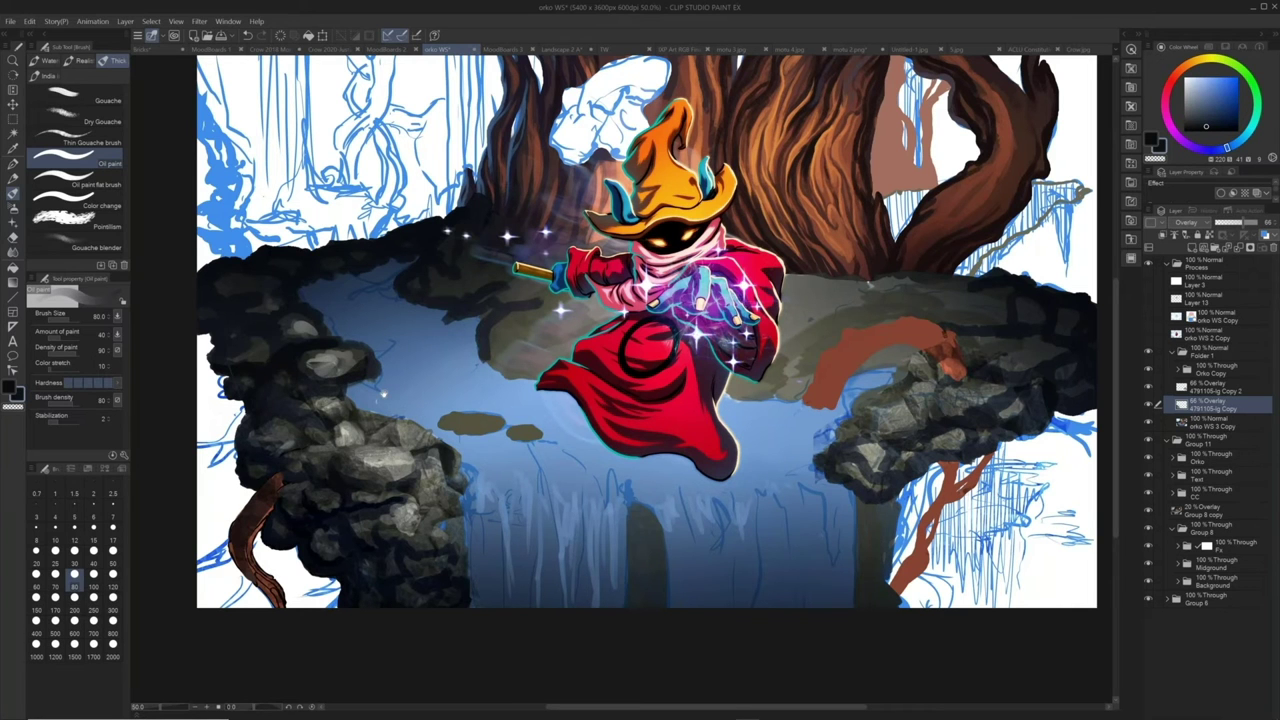
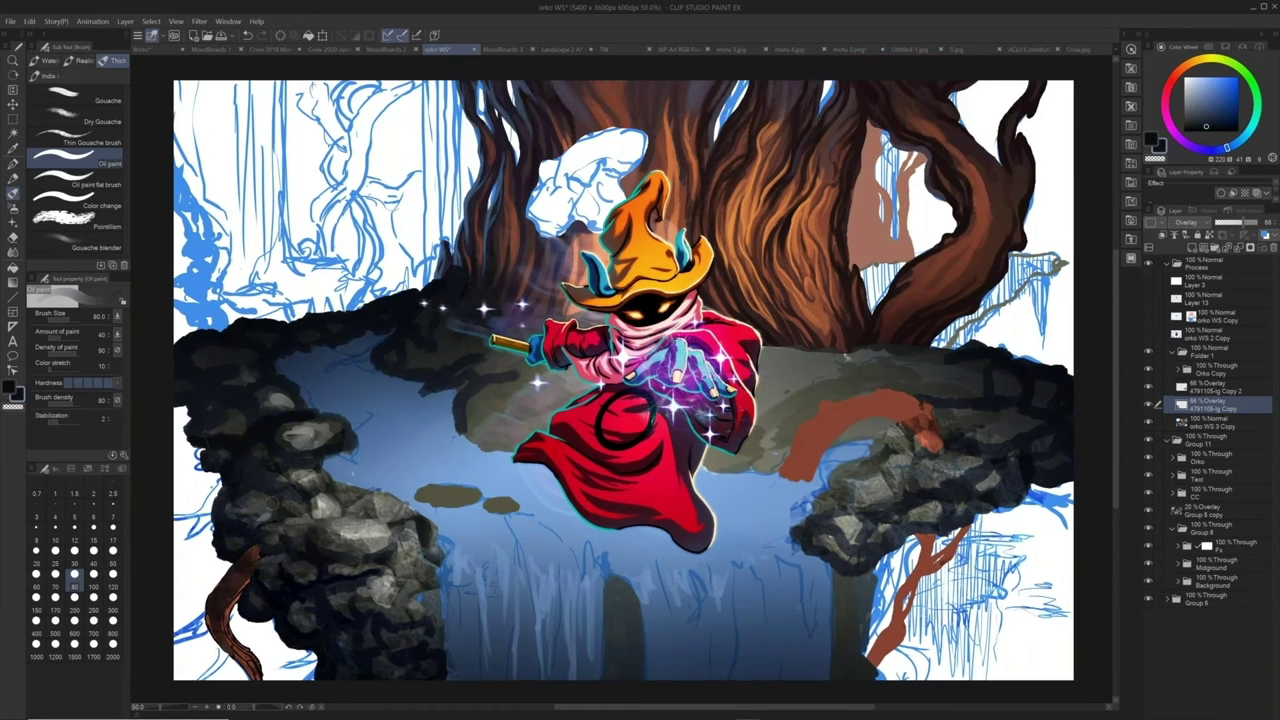
Collapse Folder 1 in the layer list
{"action": "left_click_drag", "start_coordinate": [273, 504], "coordinate": [270, 505]}
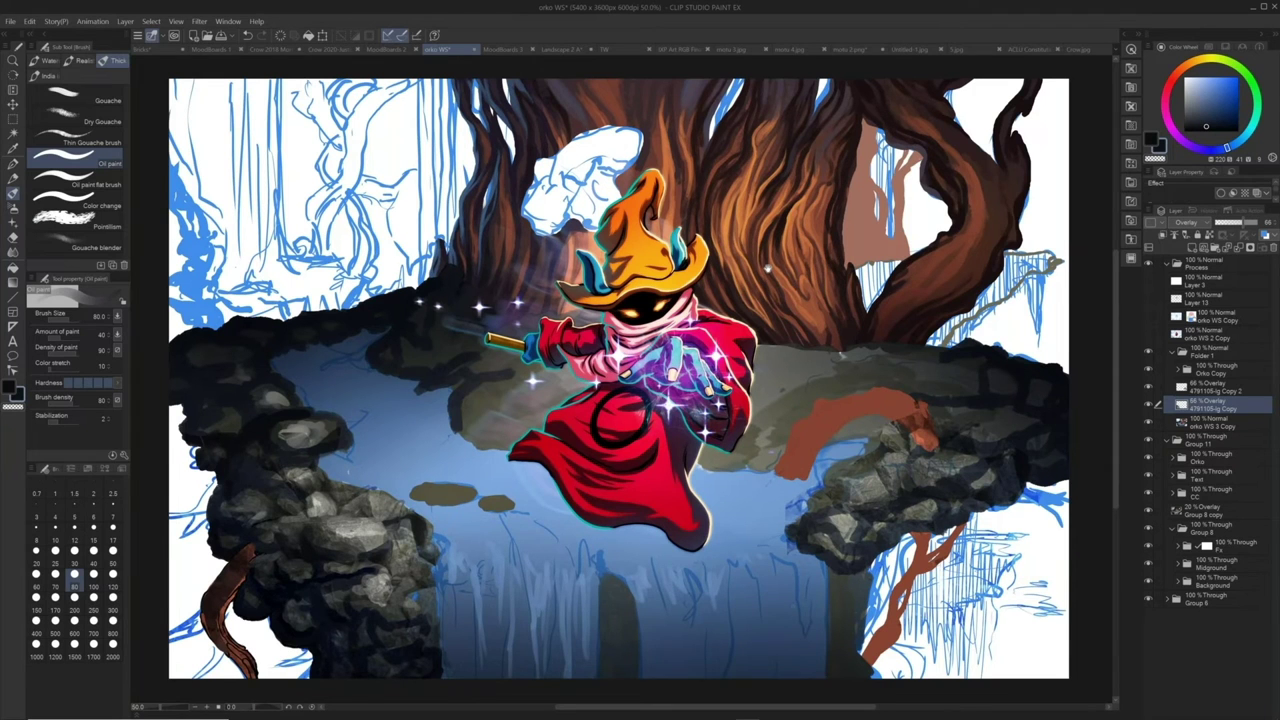
{"action": "left_click_drag", "start_coordinate": [768, 268], "coordinate": [761, 245]}
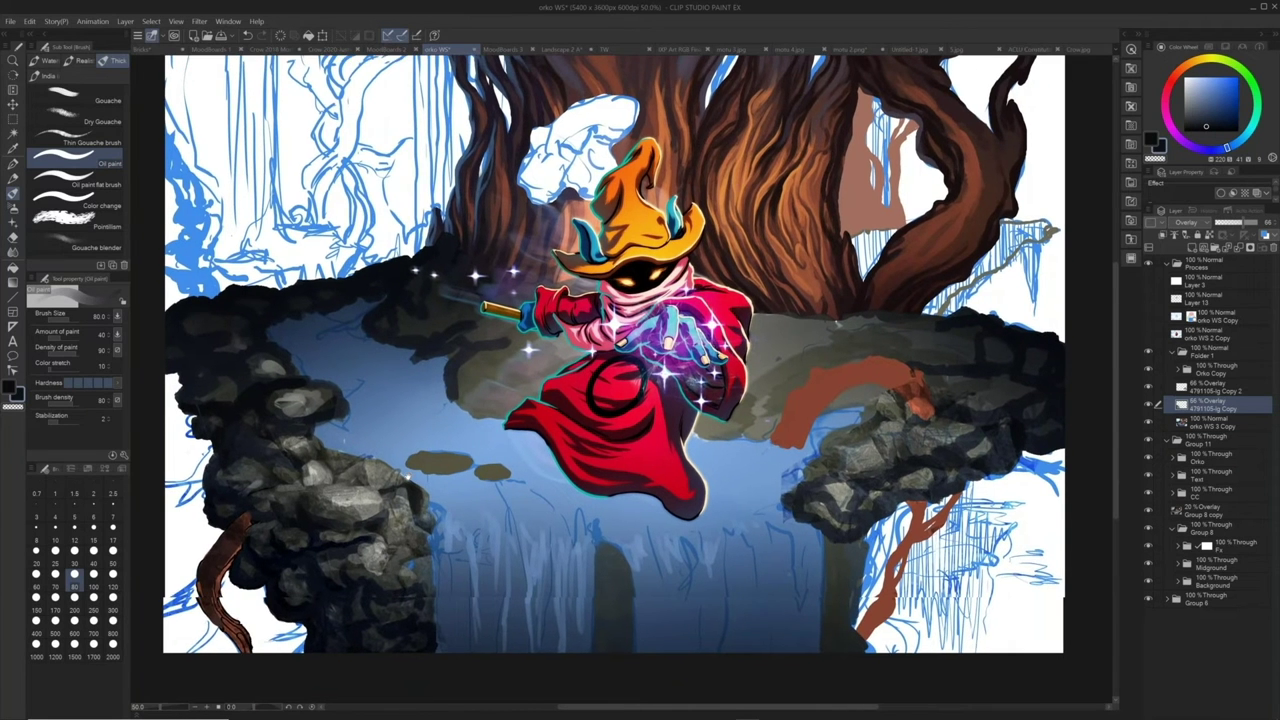
{"action": "left_click_drag", "start_coordinate": [640, 400], "coordinate": [670, 291]}
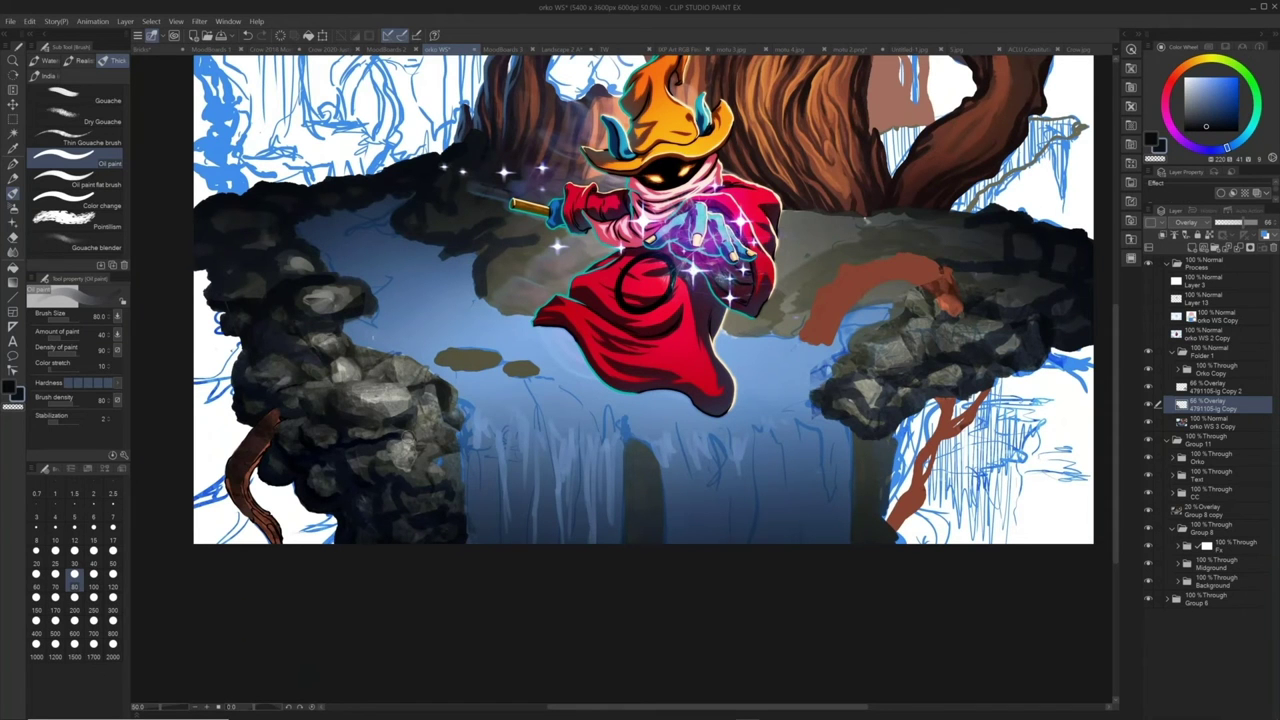
{"action": "left_click_drag", "start_coordinate": [976, 286], "coordinate": [977, 299]}
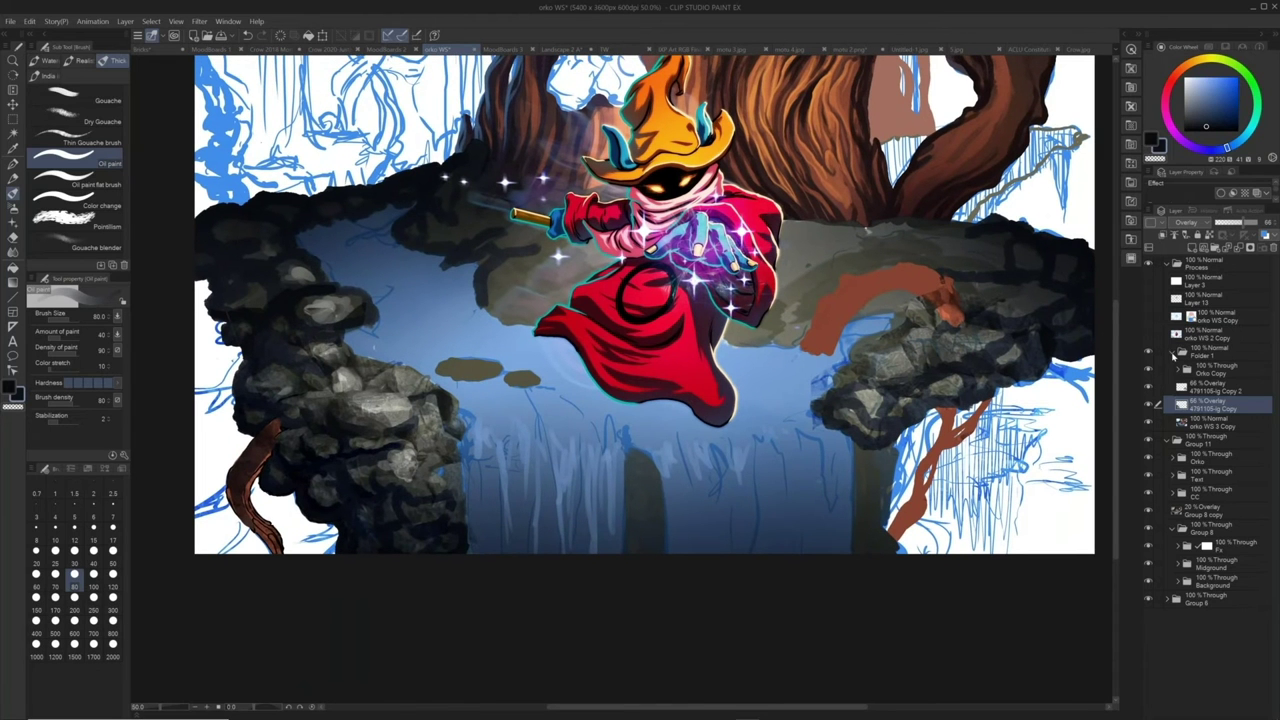
{"action": "left_click", "coordinate": [1173, 354]}
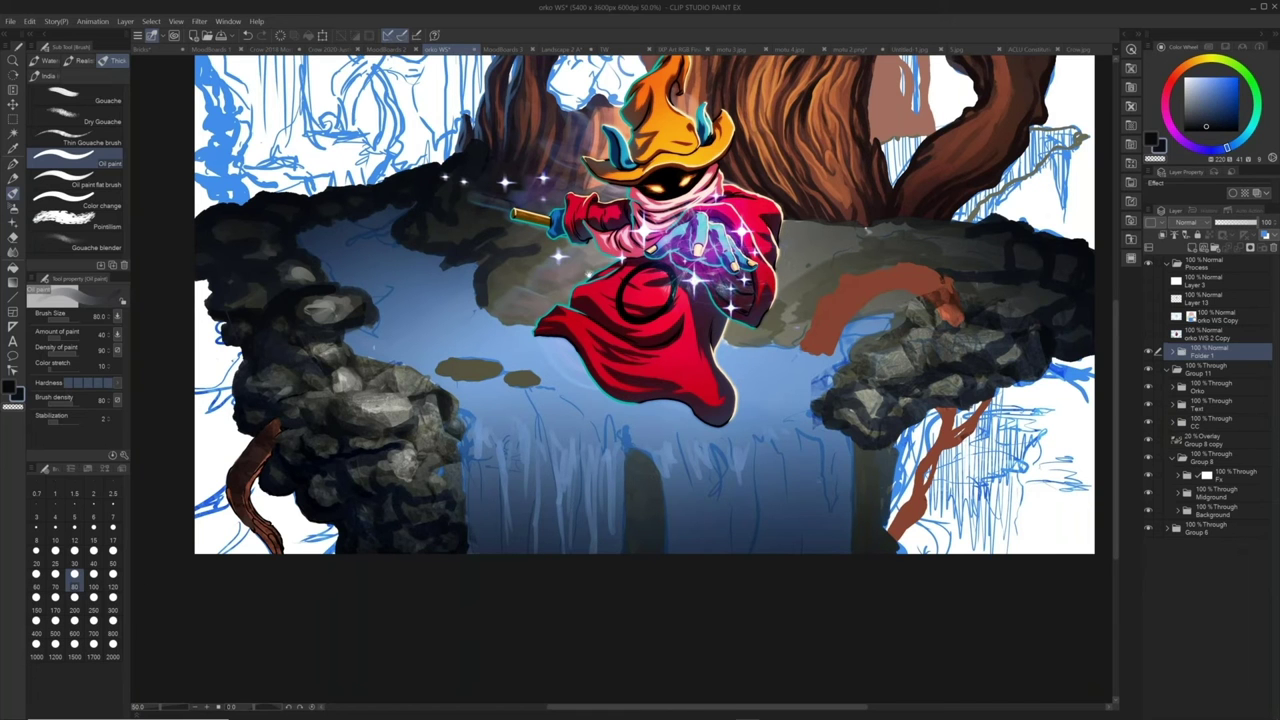
Hide Folder 1, then hide the Text and Orko folders in Group 11 to reveal the finished background painting
{"action": "left_click_drag", "start_coordinate": [590, 275], "coordinate": [518, 390]}
{"action": "left_click", "coordinate": [1152, 352]}
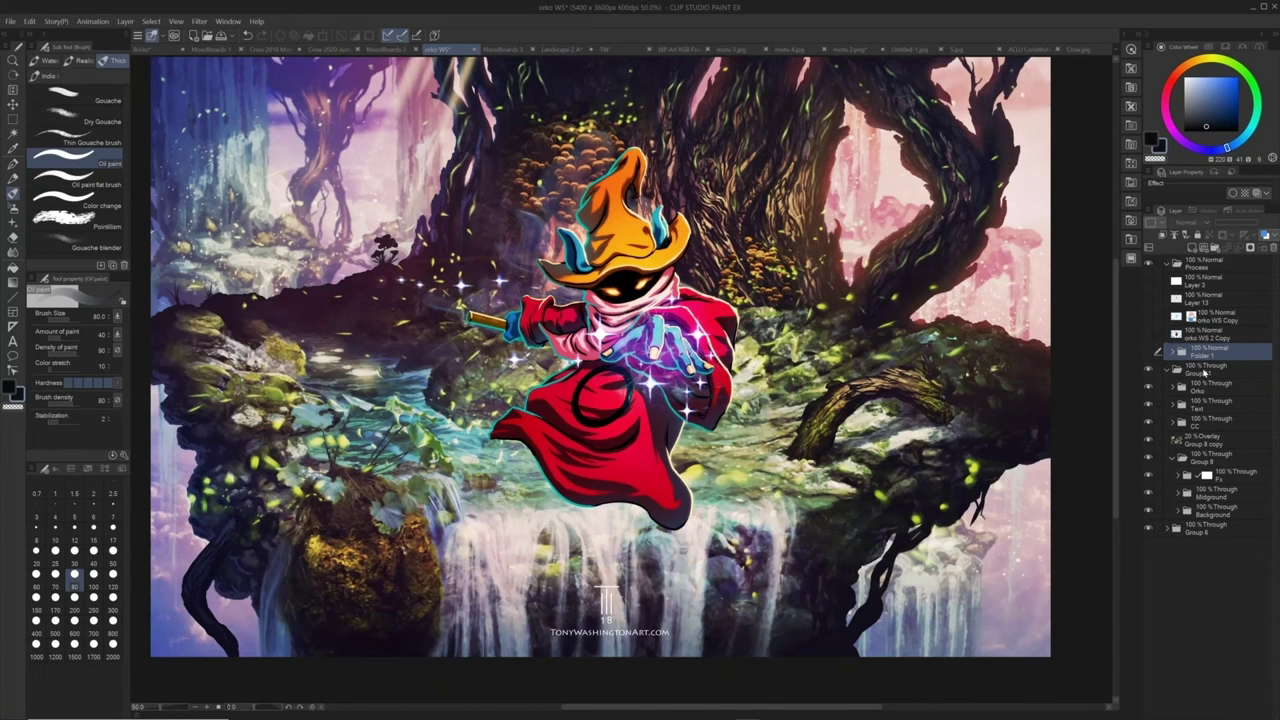
{"action": "left_click", "coordinate": [1203, 370]}
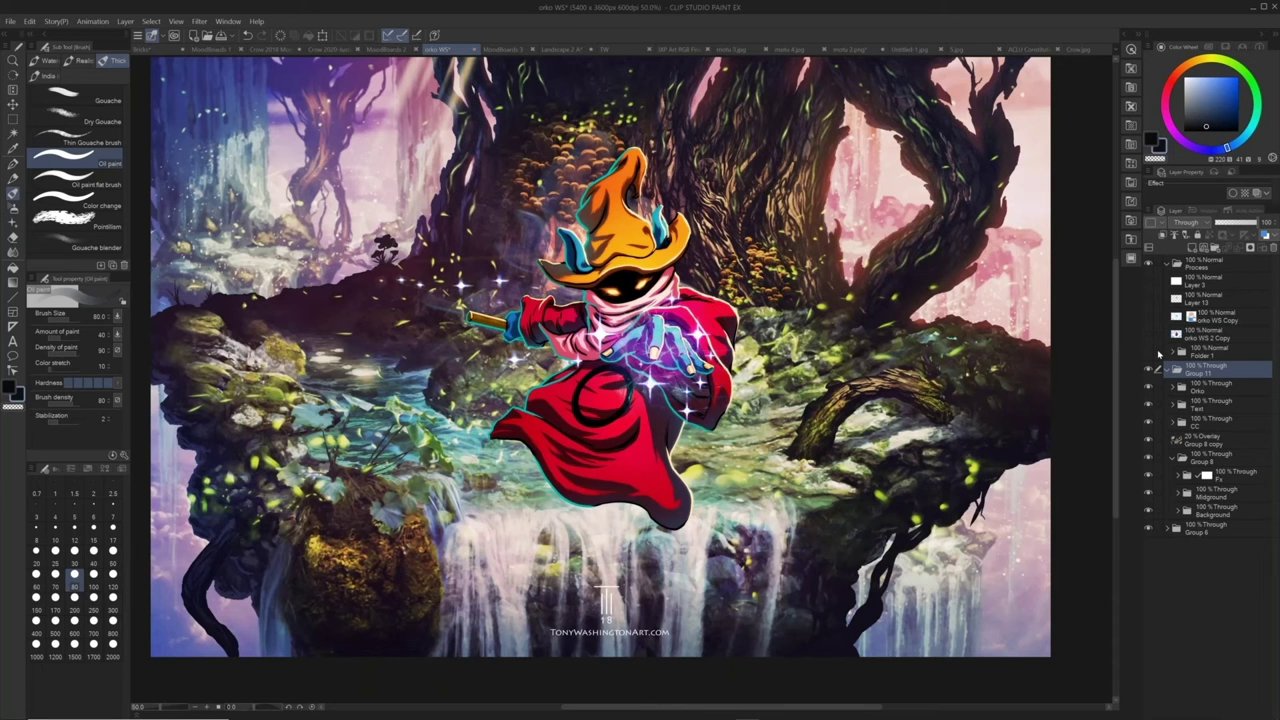
{"action": "left_click", "coordinate": [1148, 405]}
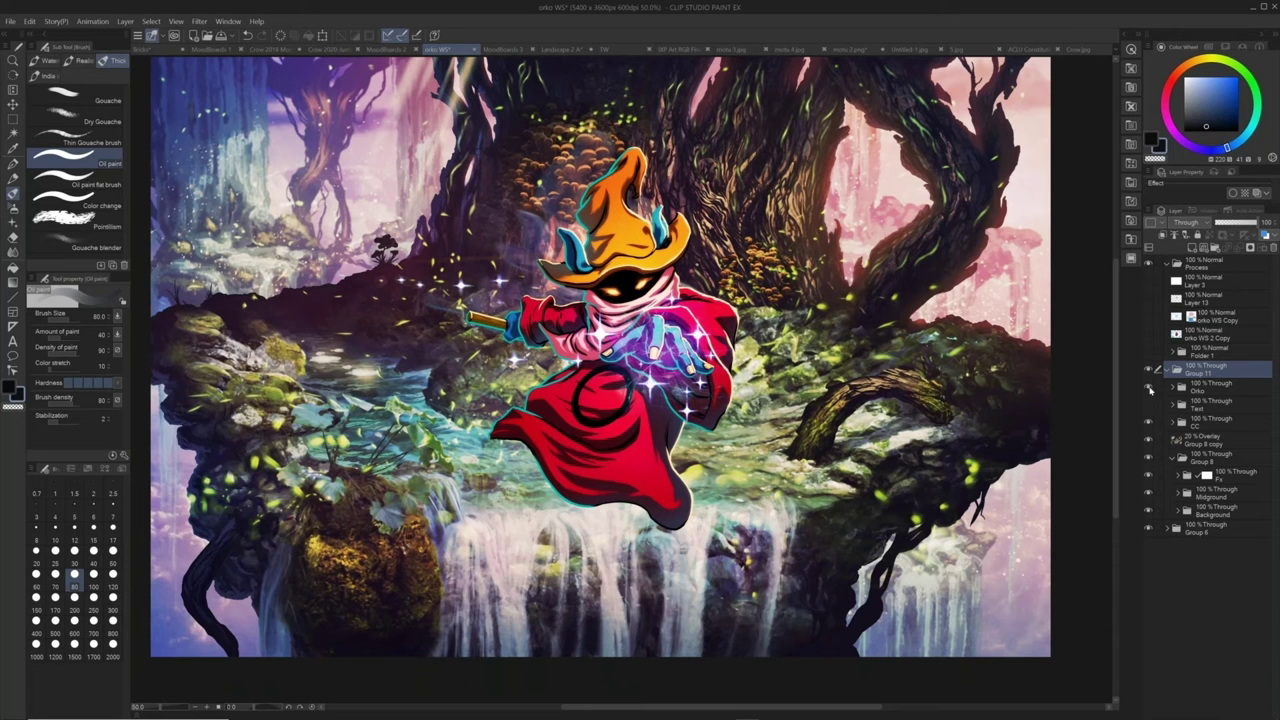
{"action": "left_click", "coordinate": [1149, 388]}
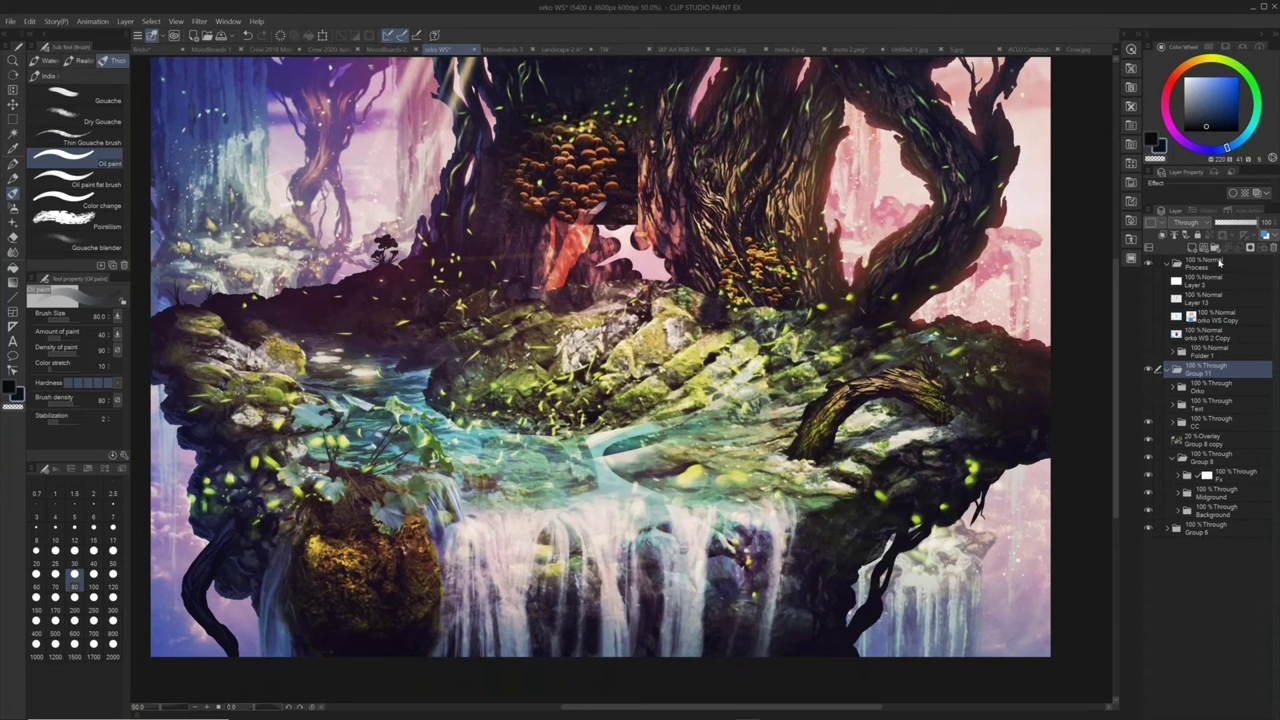
Hide the CC folder and Group 8 copy overlay, along with the Fx and Midground folders in Group 8
{"action": "left_click", "coordinate": [1214, 389]}
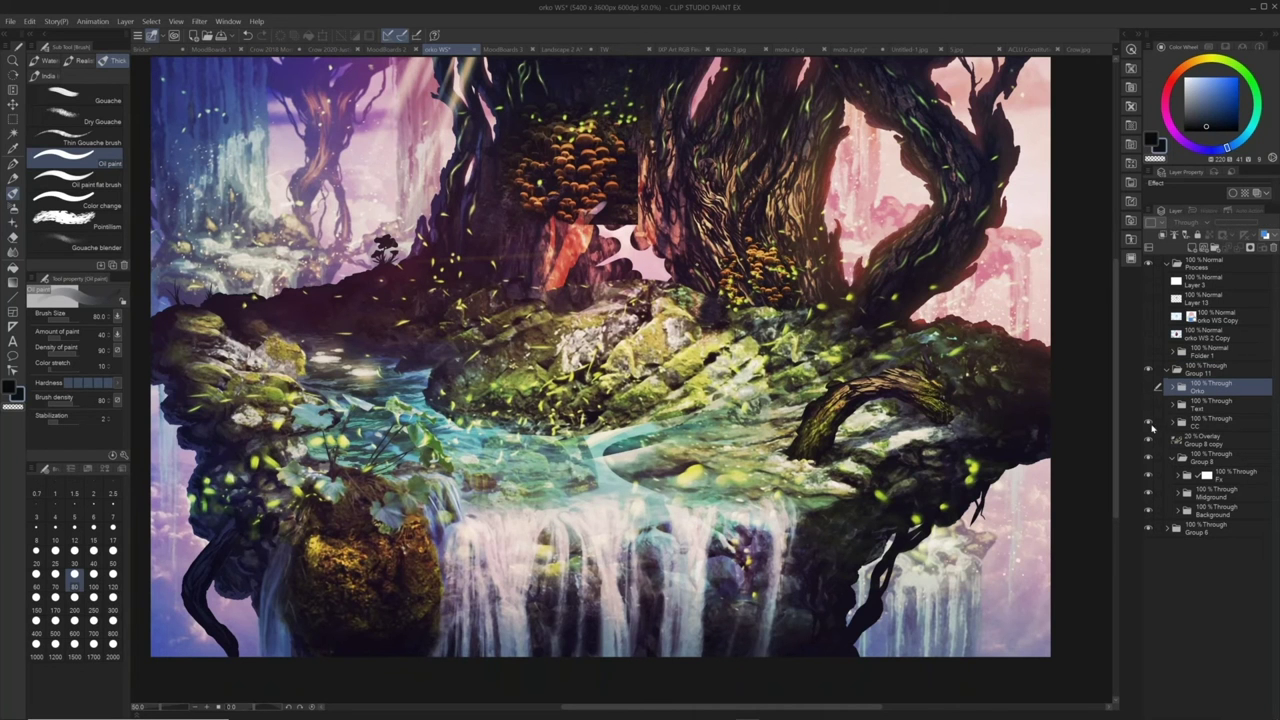
{"action": "left_click_drag", "start_coordinate": [1152, 427], "coordinate": [1148, 434]}
{"action": "left_click", "coordinate": [1193, 477]}
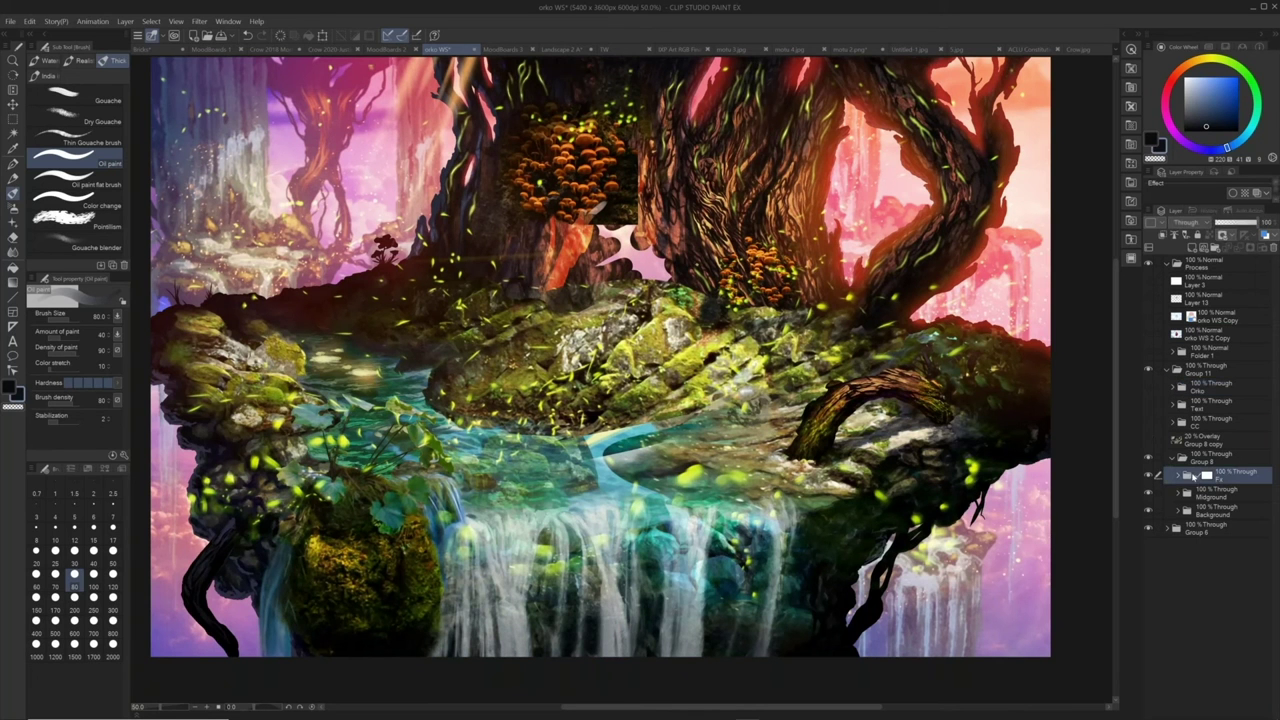
{"action": "left_click", "coordinate": [1148, 476]}
{"action": "left_click", "coordinate": [1148, 494]}
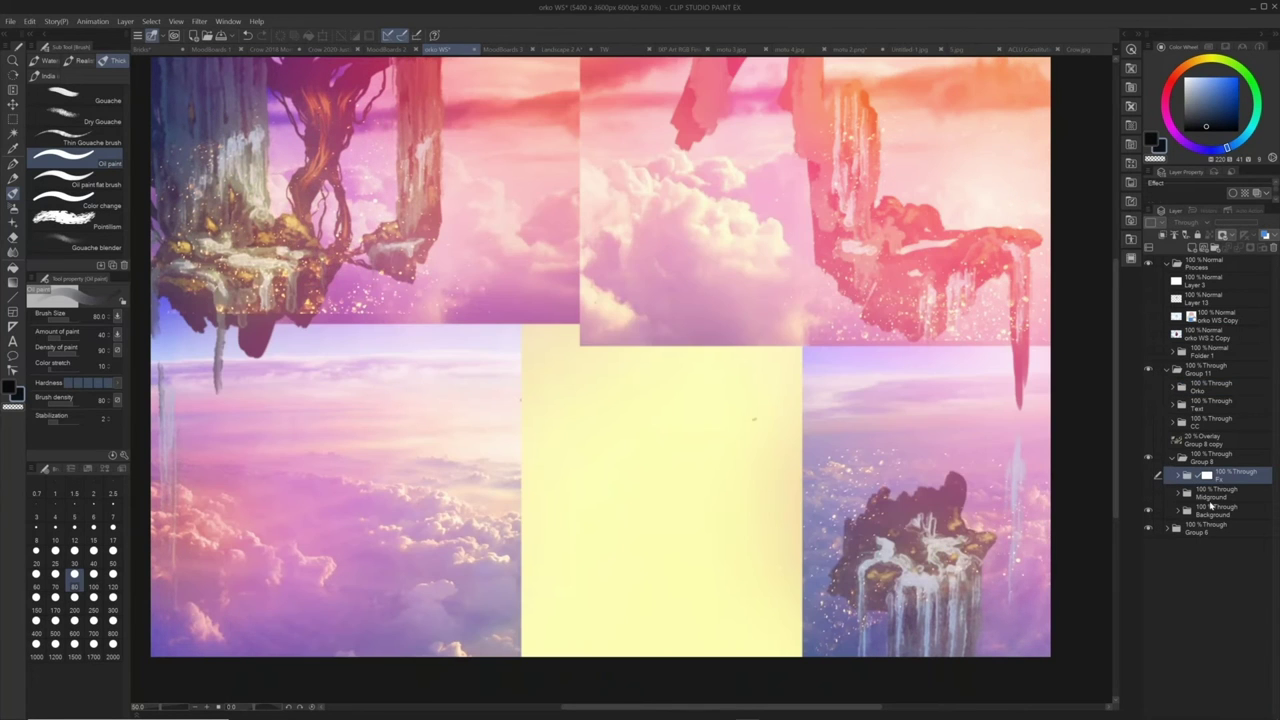
Expand the Background folder, and show the Midground and Fx folders in Group 8 again
{"action": "left_click", "coordinate": [1177, 512]}
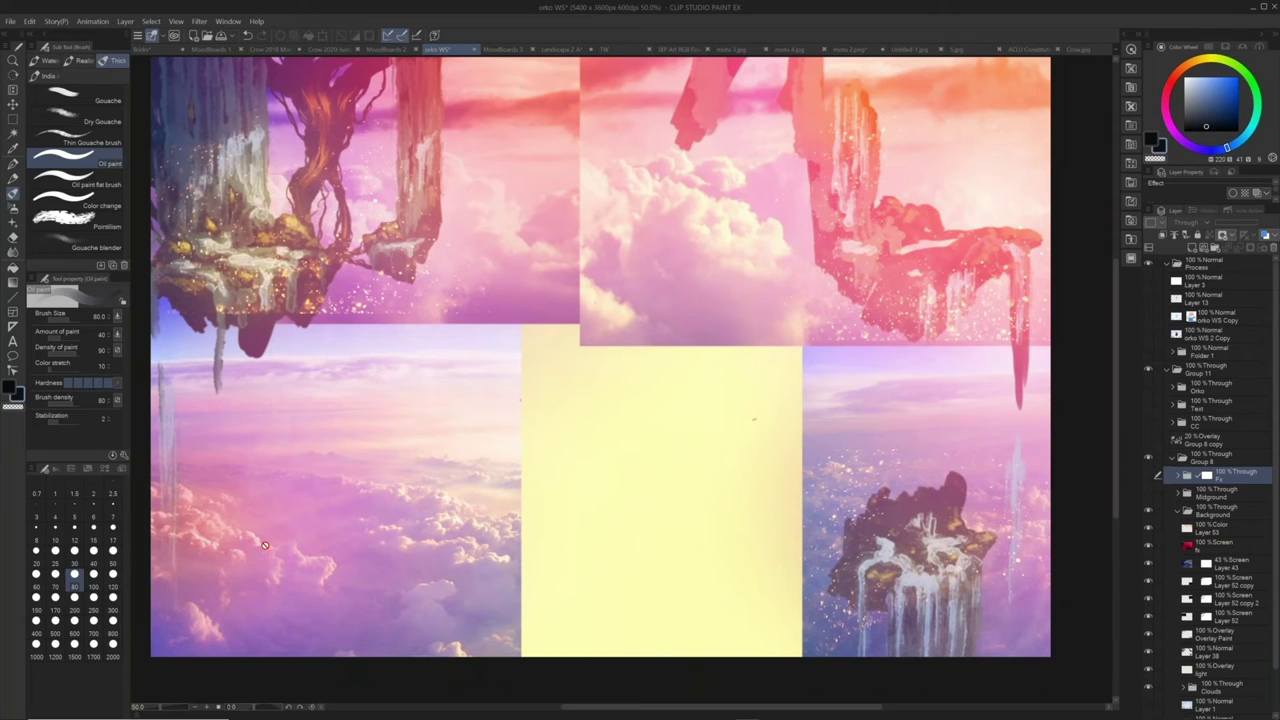
{"action": "left_click", "coordinate": [1149, 494]}
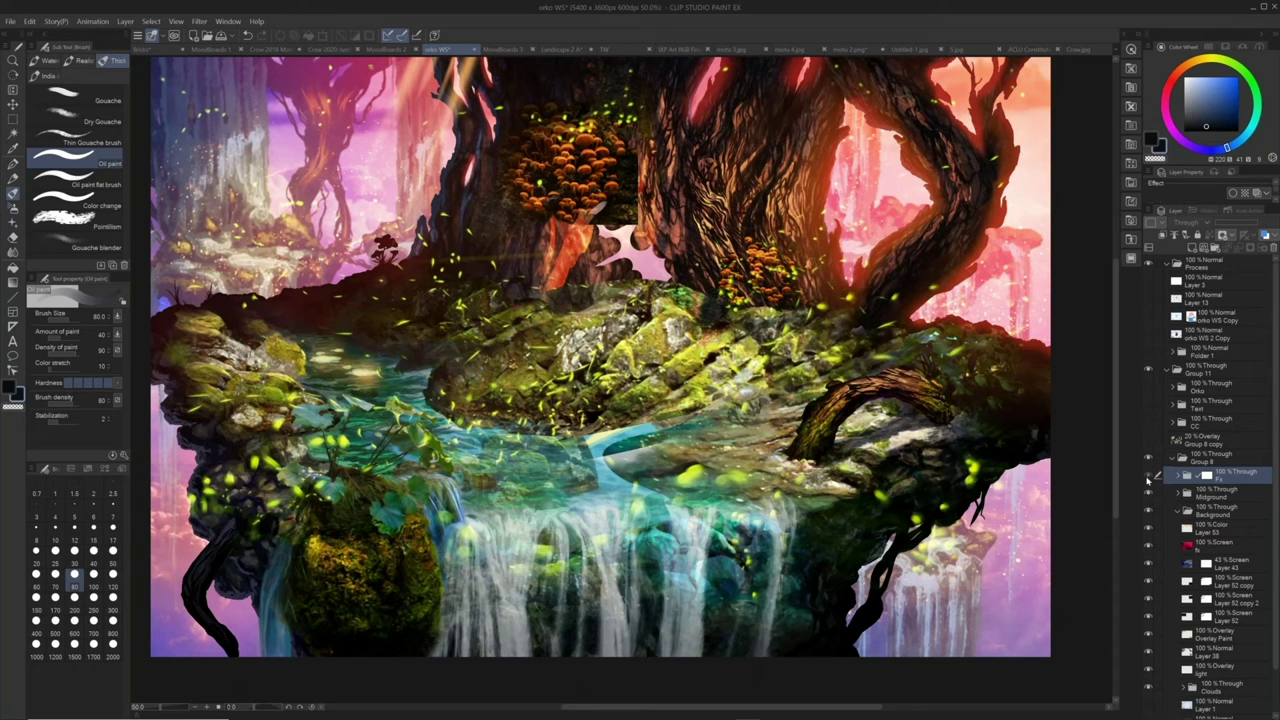
{"action": "left_click", "coordinate": [1148, 480]}
{"action": "left_click", "coordinate": [1148, 480]}
{"action": "left_click", "coordinate": [1148, 478]}
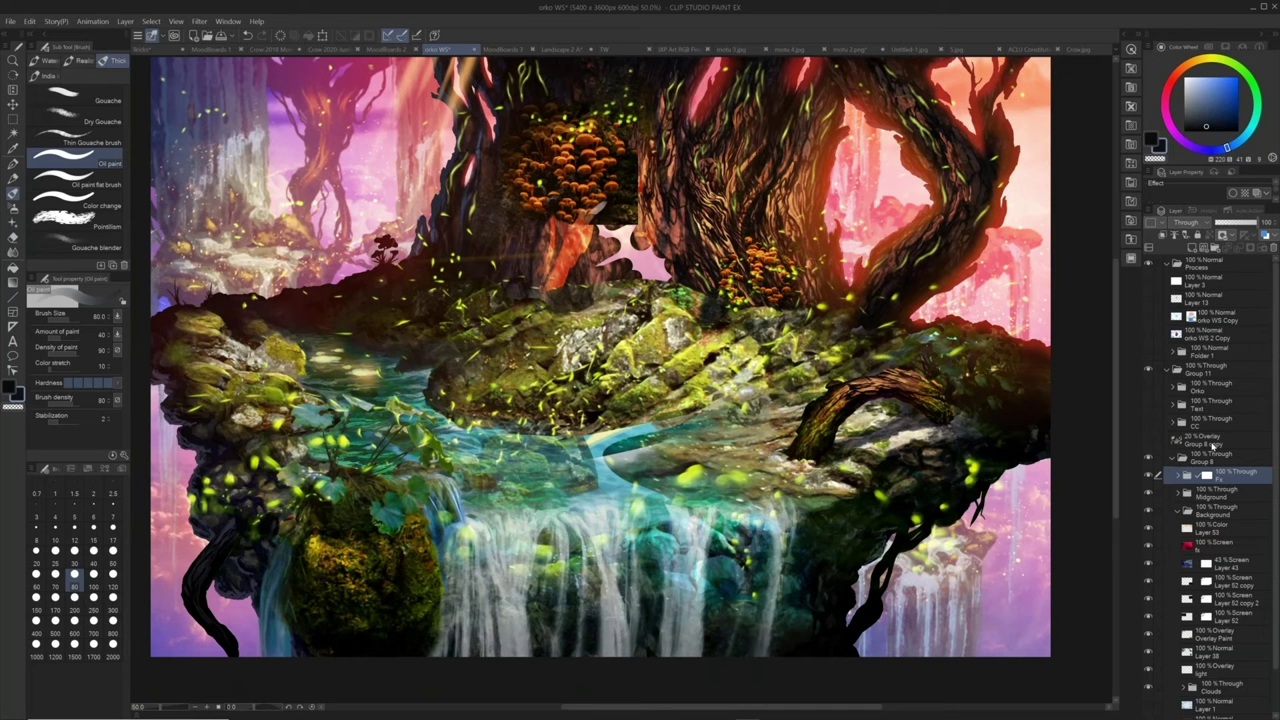
Toggle the Group 8 copy overlay and the Midground folder to compare the scene with and without them
{"action": "left_click", "coordinate": [1216, 445]}
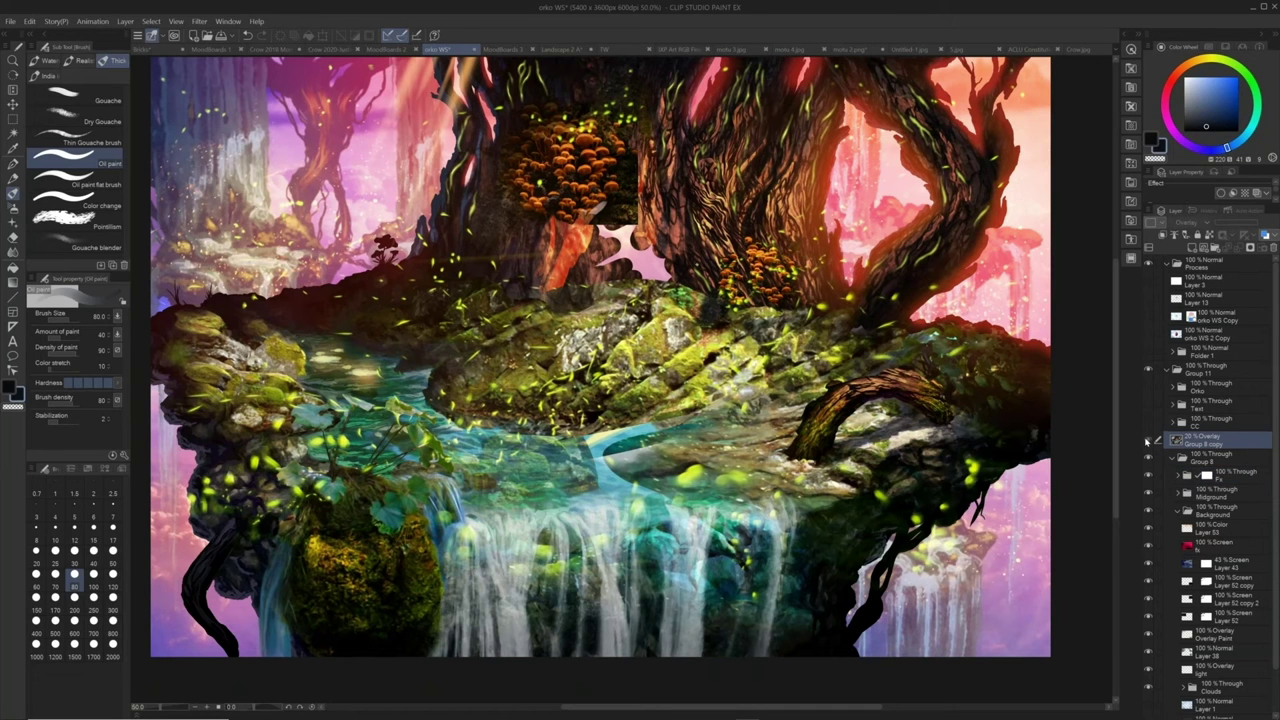
{"action": "left_click", "coordinate": [1147, 441]}
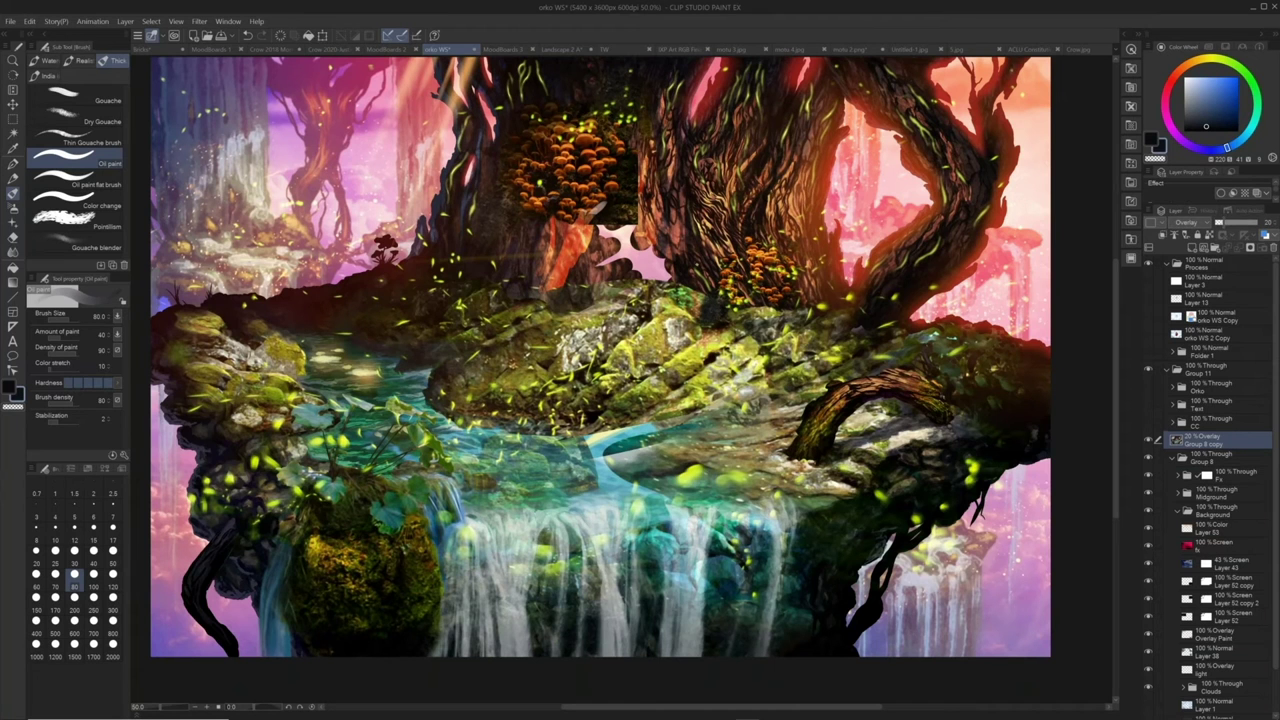
{"action": "left_click", "coordinate": [1148, 493]}
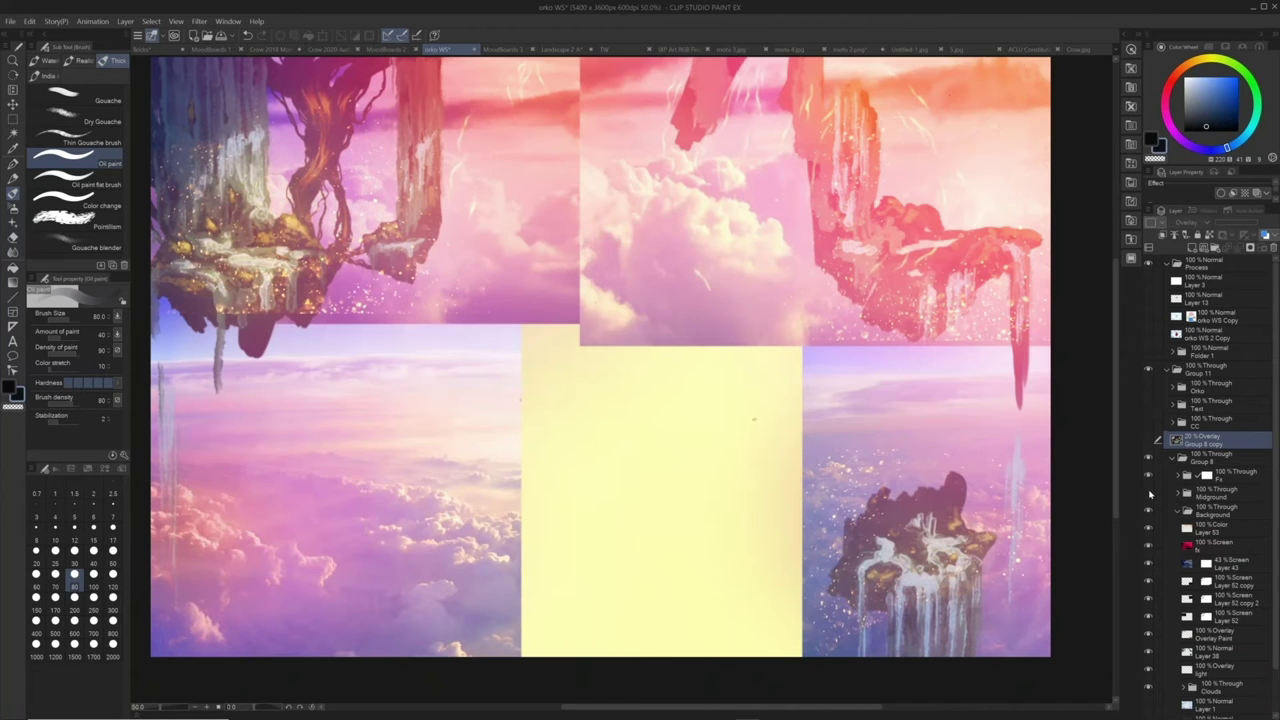
{"action": "left_click", "coordinate": [1148, 493]}
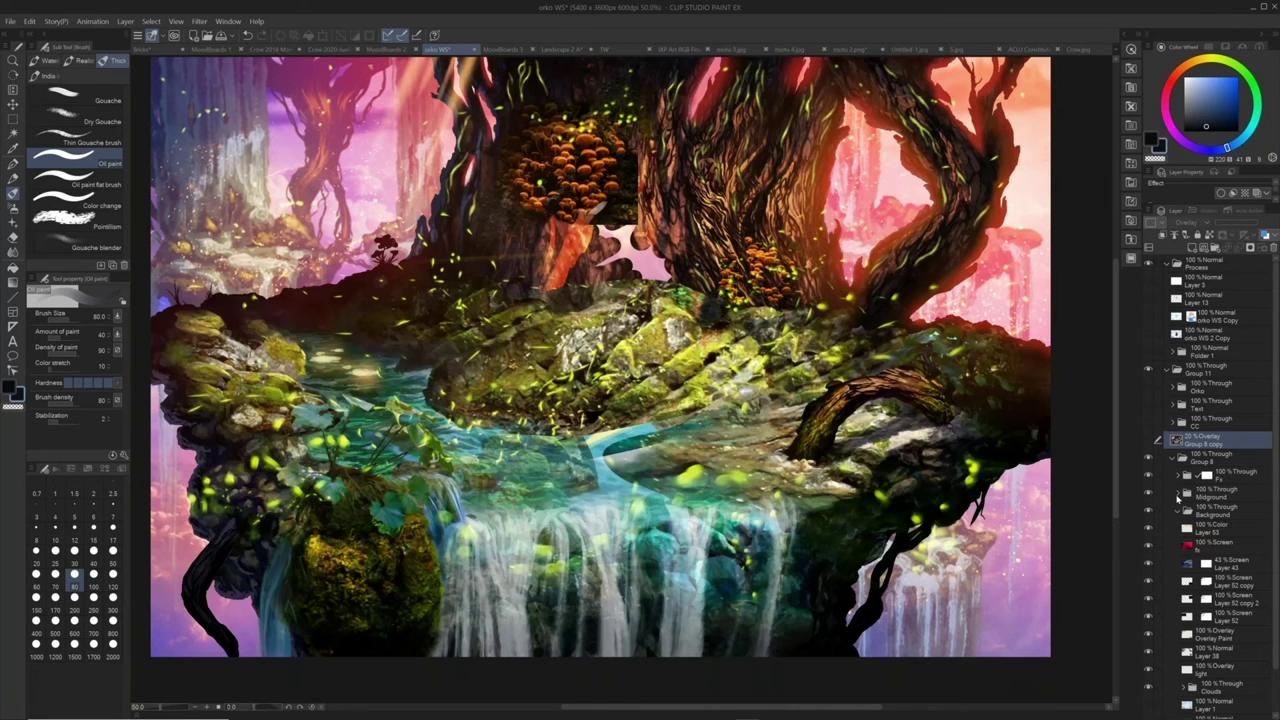
Expand the Midground folder, and collapse its Group 2 and the Background folder
{"action": "left_click", "coordinate": [1177, 494]}
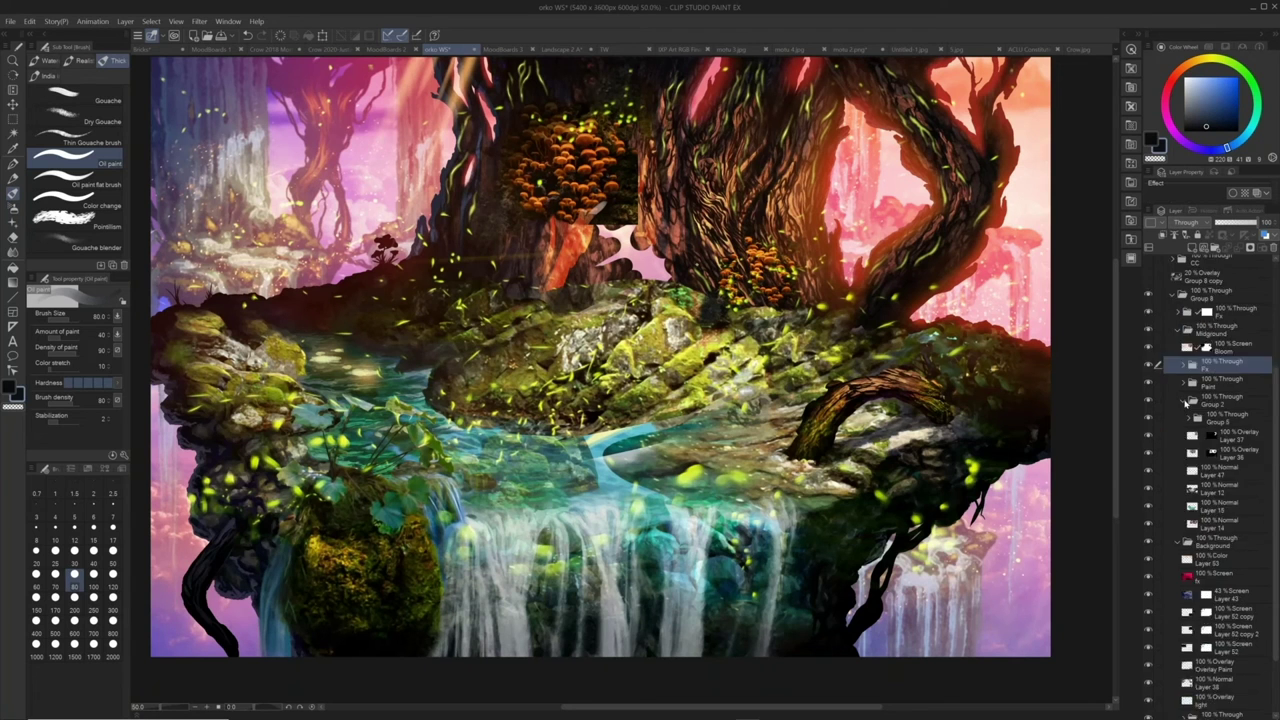
{"action": "left_click", "coordinate": [1191, 390]}
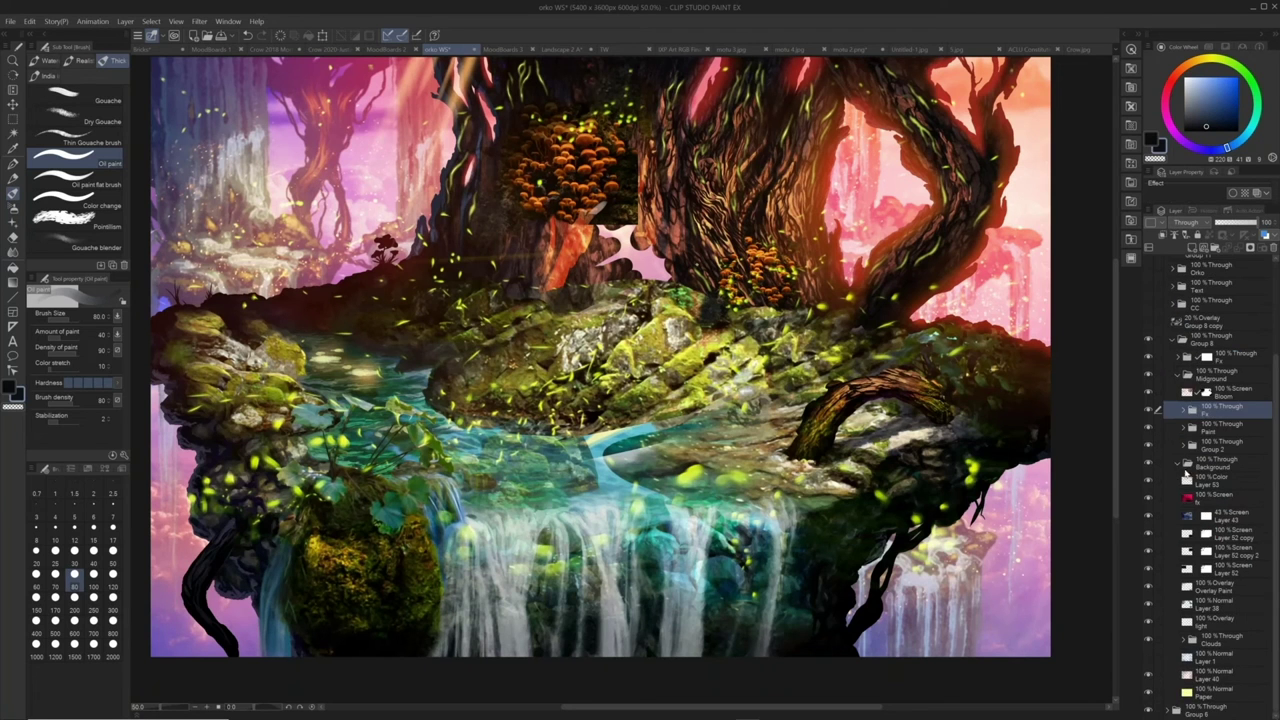
{"action": "left_click", "coordinate": [1184, 463]}
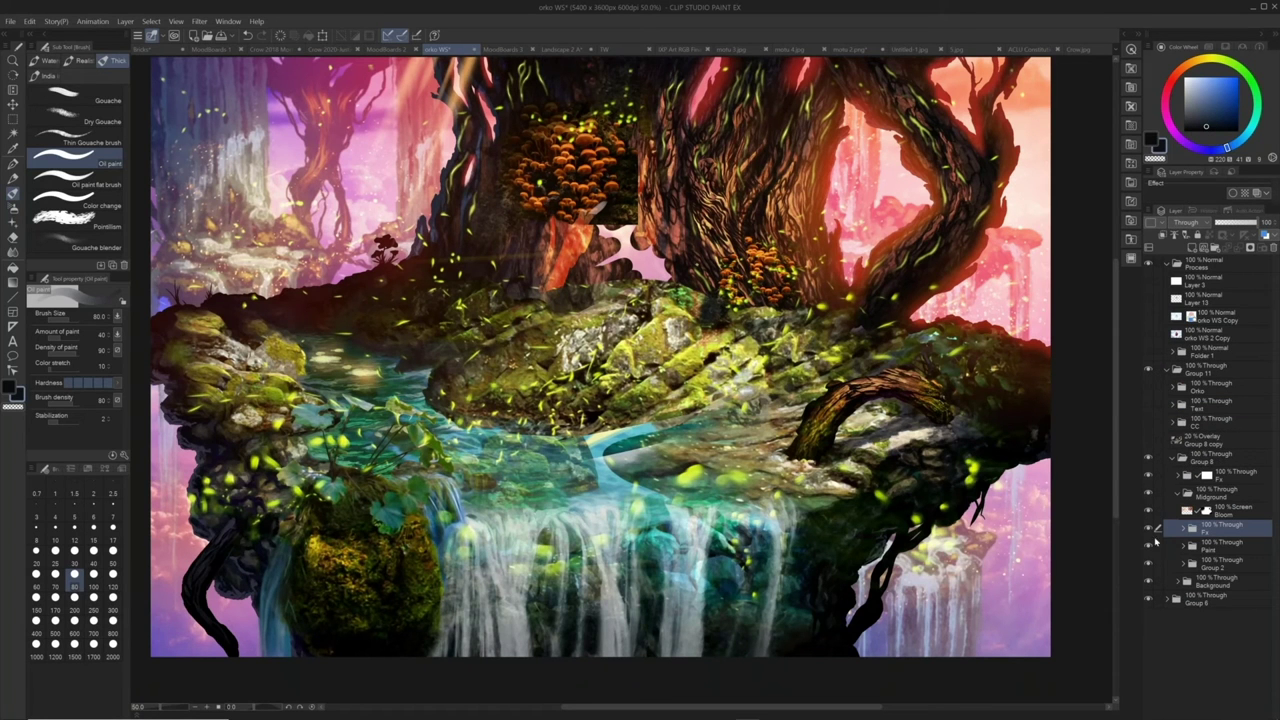
Toggle the Fx folder inside Midground repeatedly to compare the glow and firefly effects, ending with it hidden
{"action": "left_click", "coordinate": [1149, 528]}
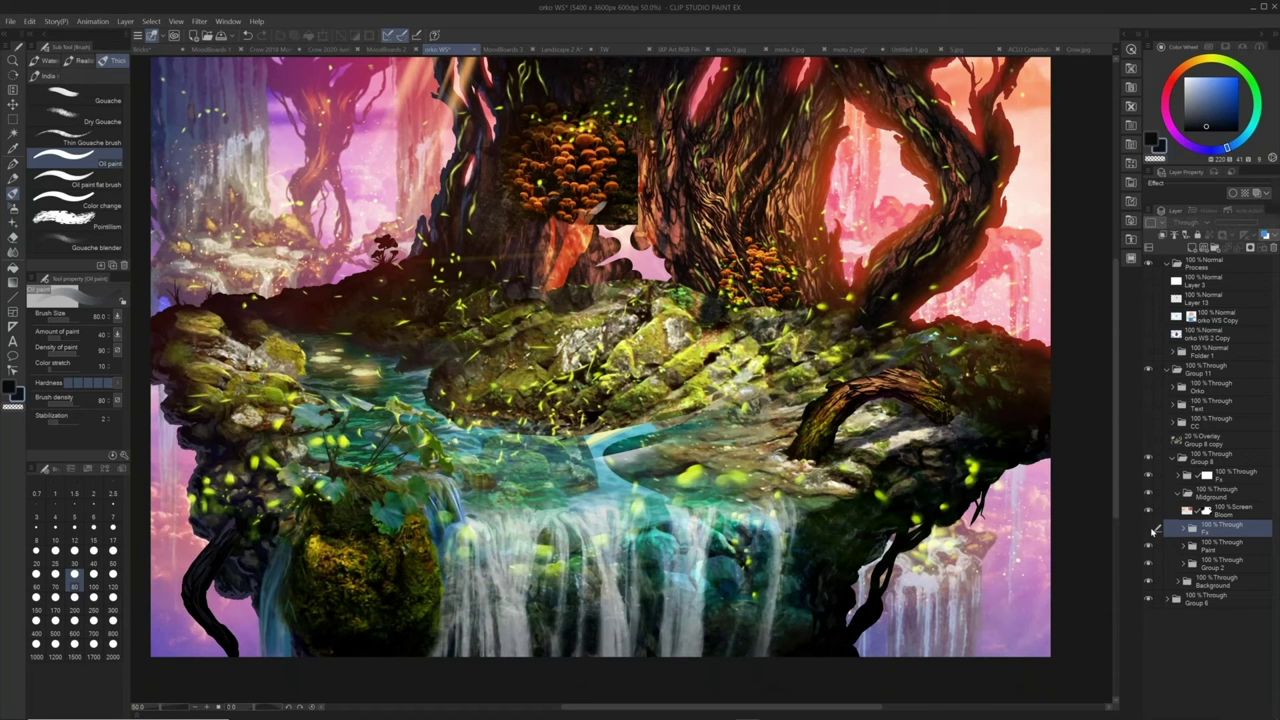
{"action": "left_click", "coordinate": [1151, 531]}
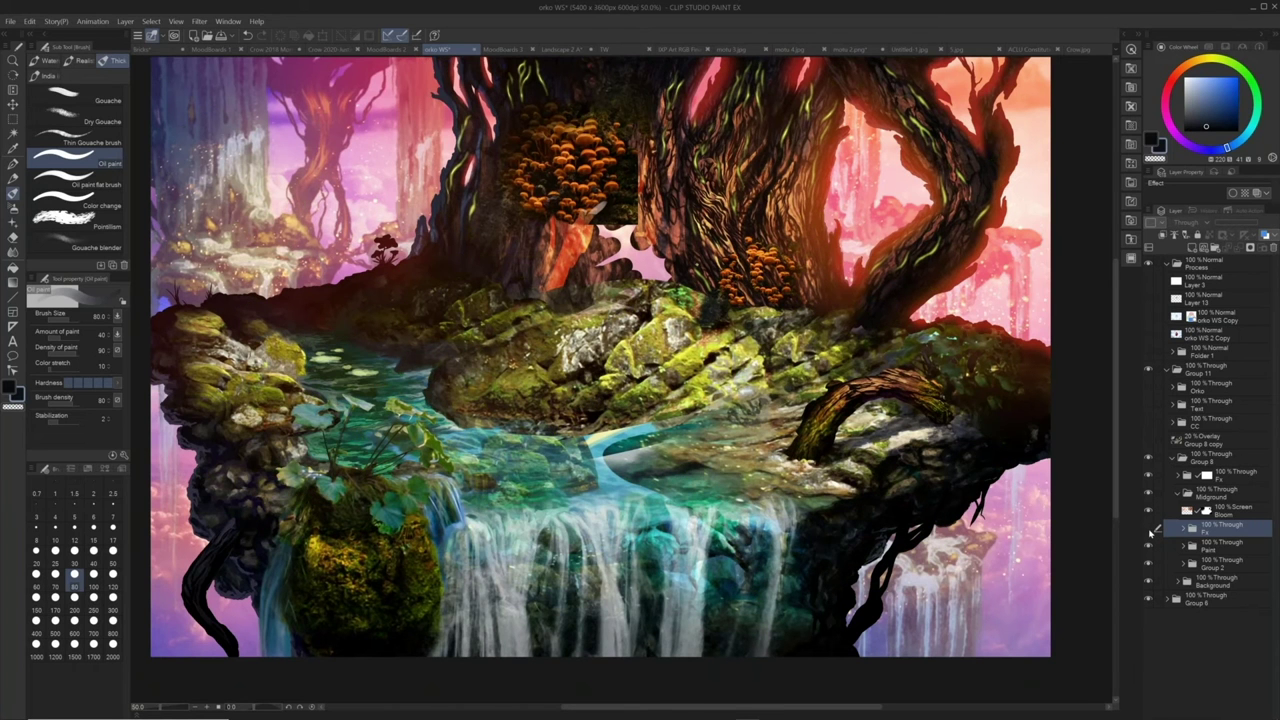
{"action": "left_click", "coordinate": [1151, 531]}
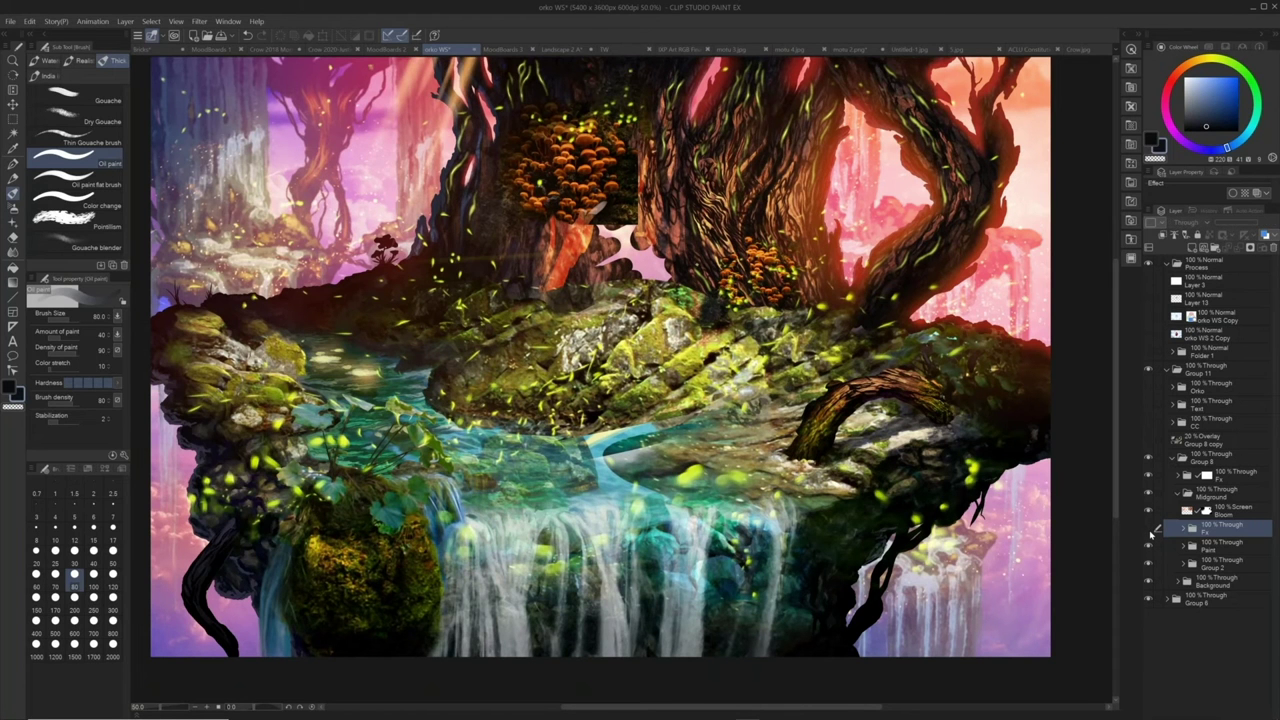
{"action": "left_click", "coordinate": [1151, 531]}
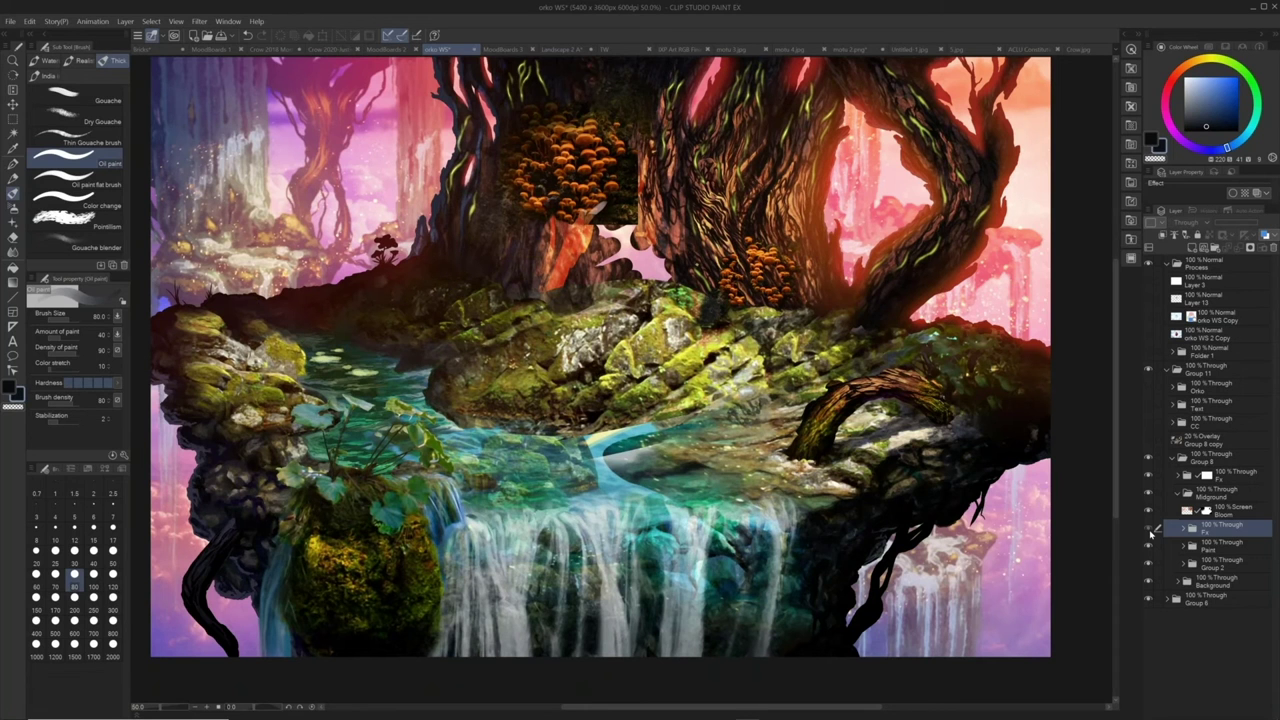
{"action": "left_click", "coordinate": [1151, 531]}
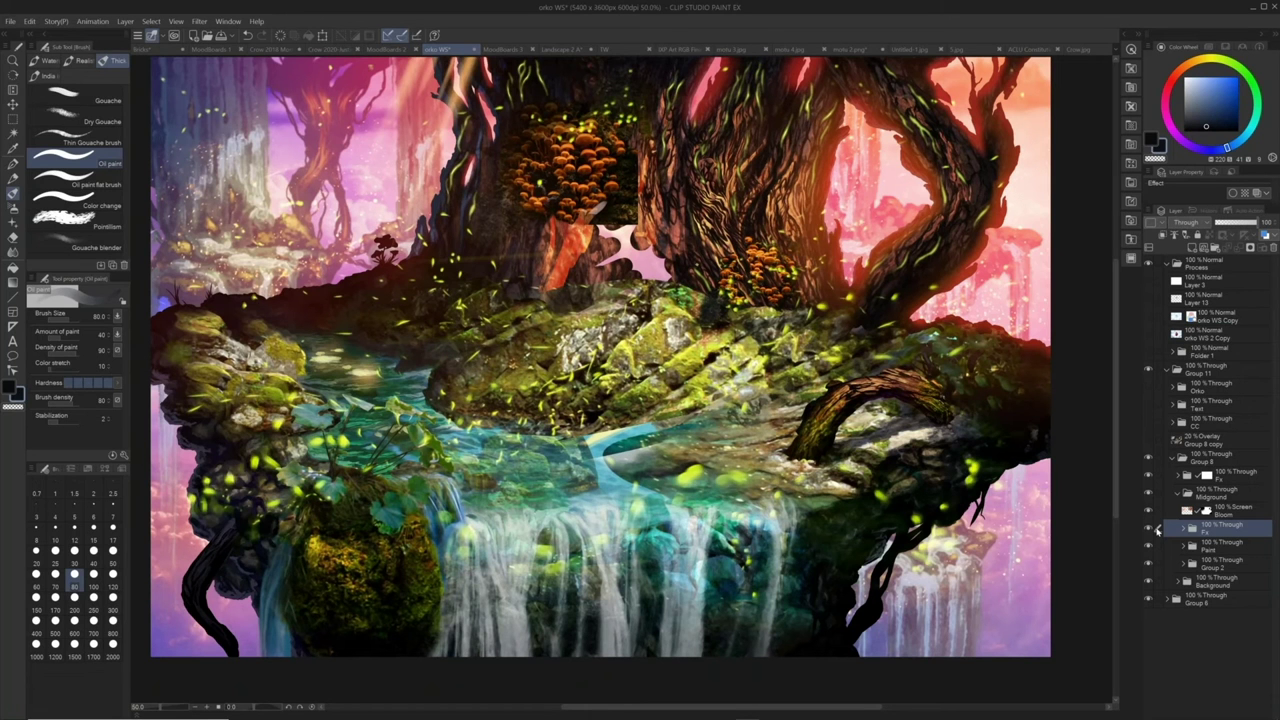
{"action": "left_click", "coordinate": [1151, 531]}
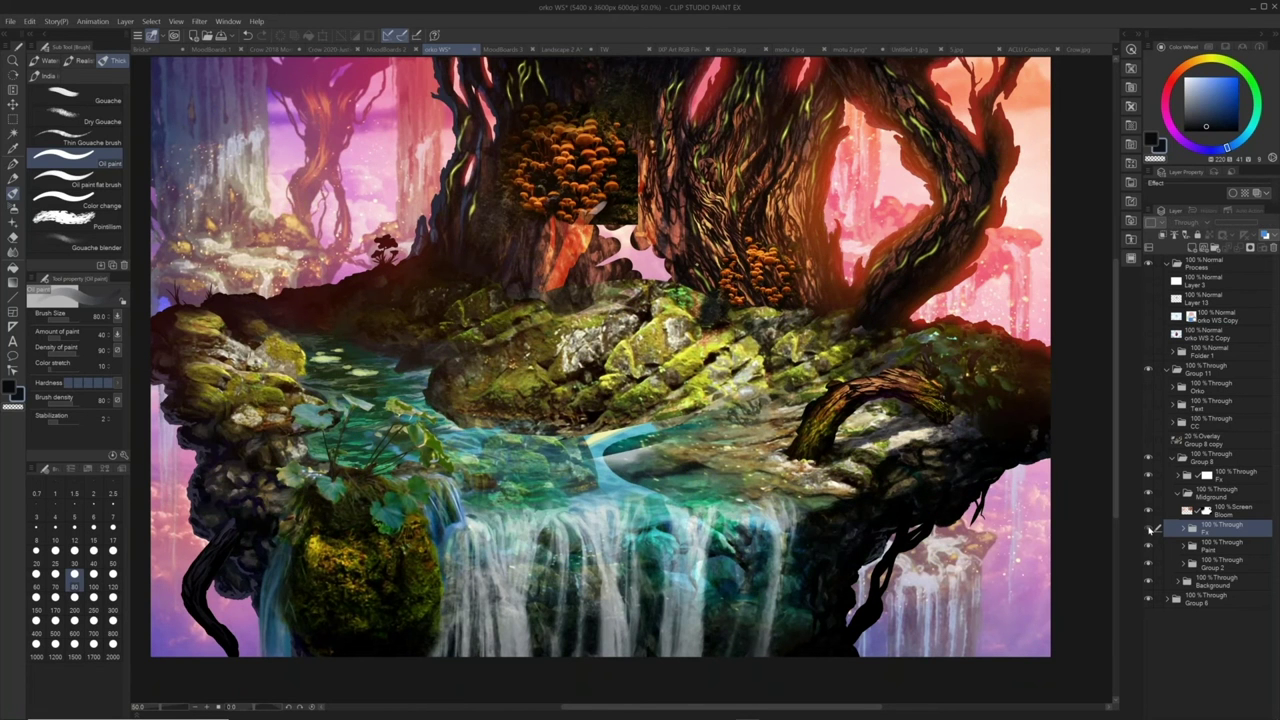
{"action": "left_click", "coordinate": [1151, 531]}
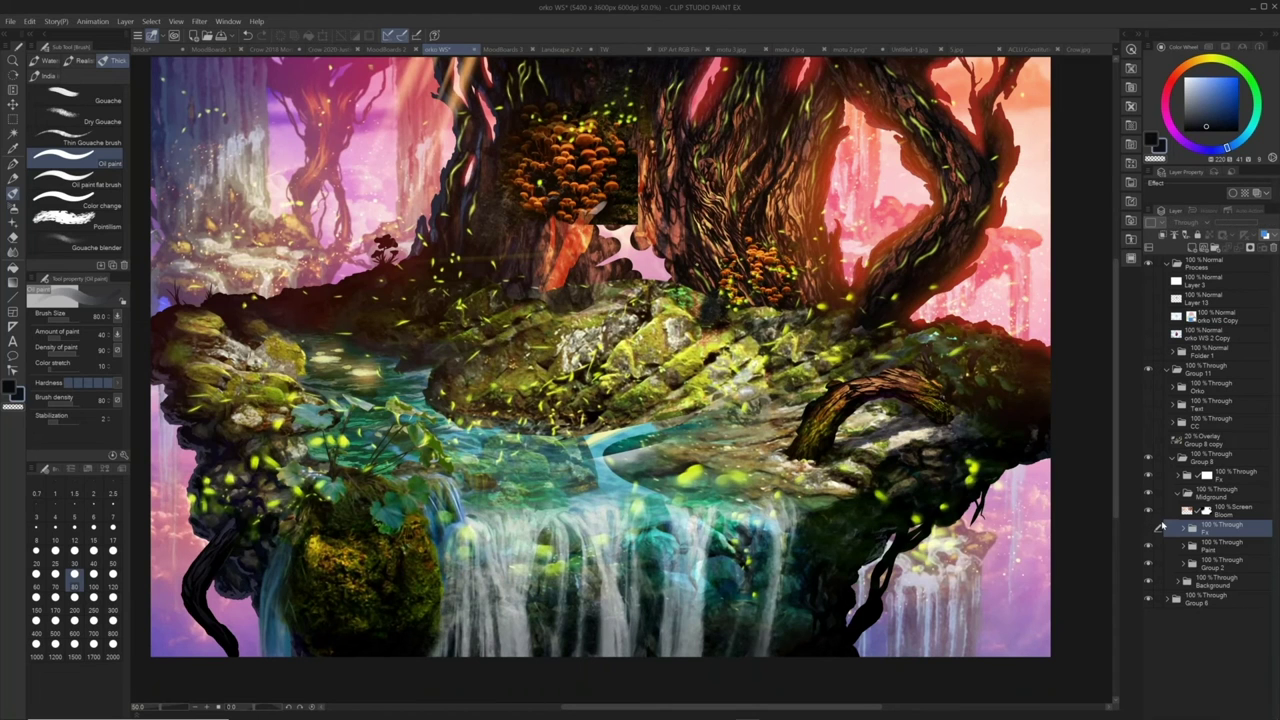
{"action": "left_click", "coordinate": [1152, 528]}
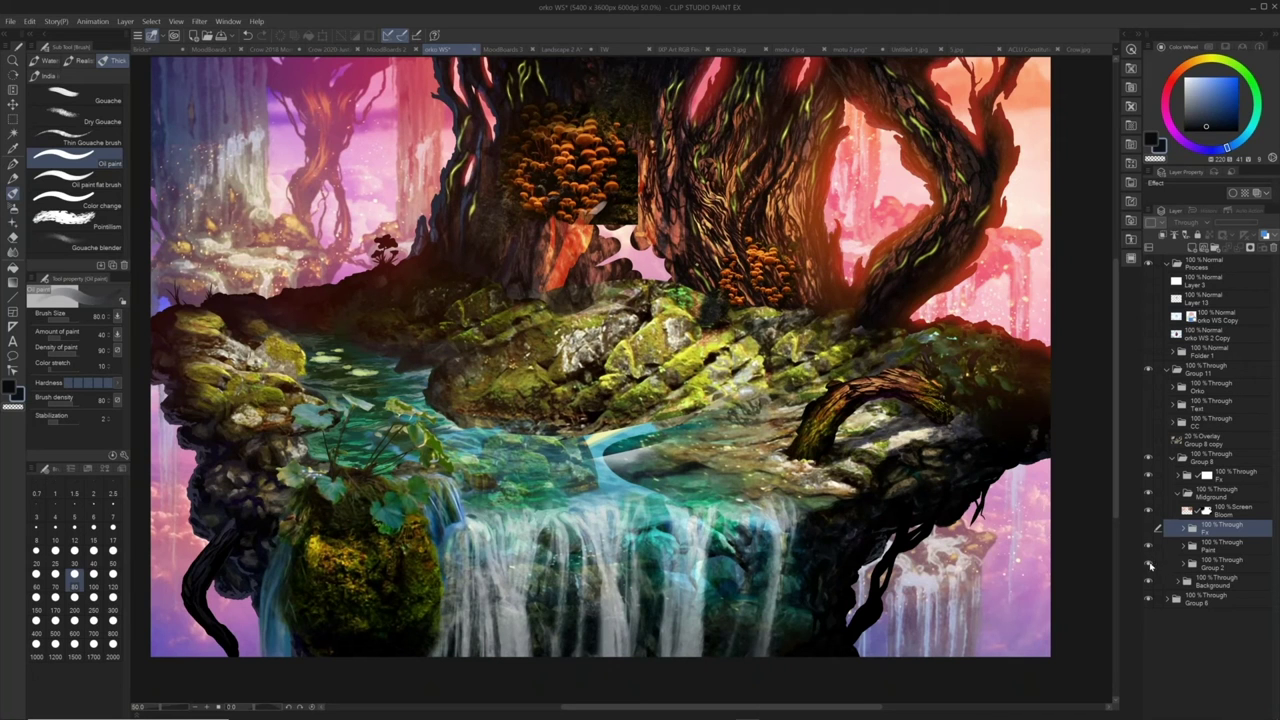
Expand Group 2 and toggle its Group 5 to compare the painted rocks and water with the photo-textured version
{"action": "left_click", "coordinate": [1149, 564]}
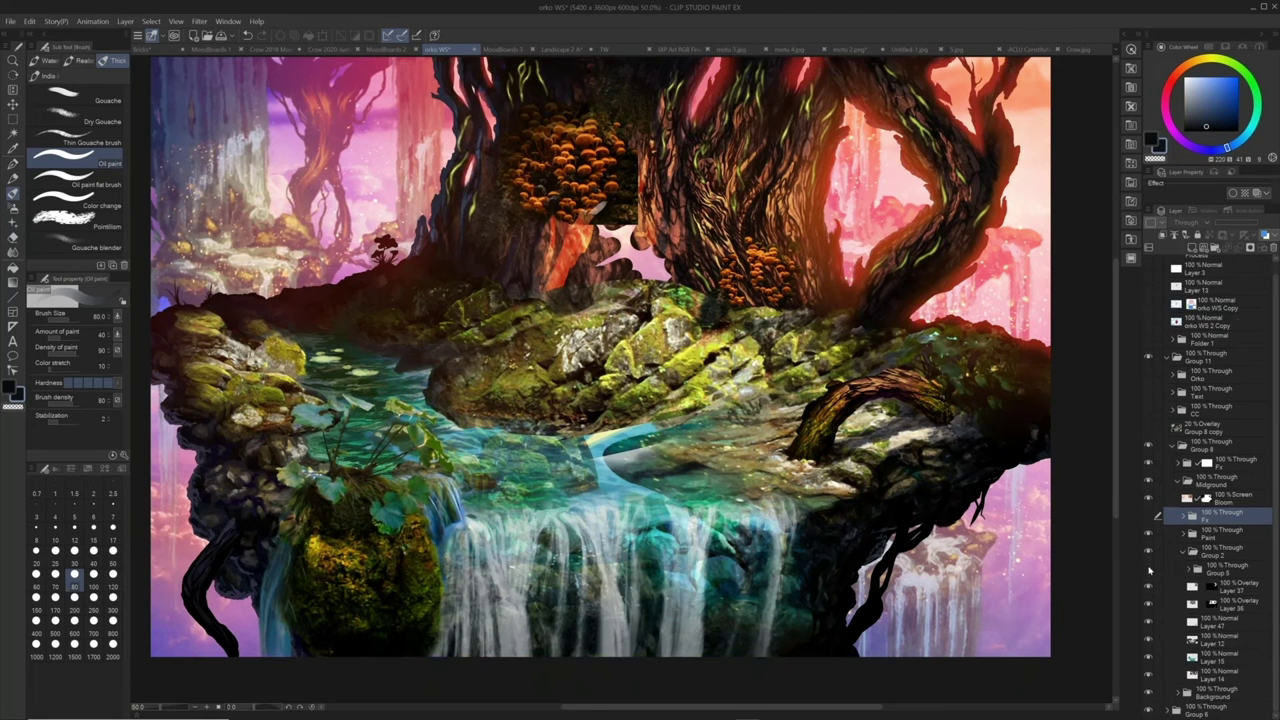
{"action": "left_click", "coordinate": [1149, 569]}
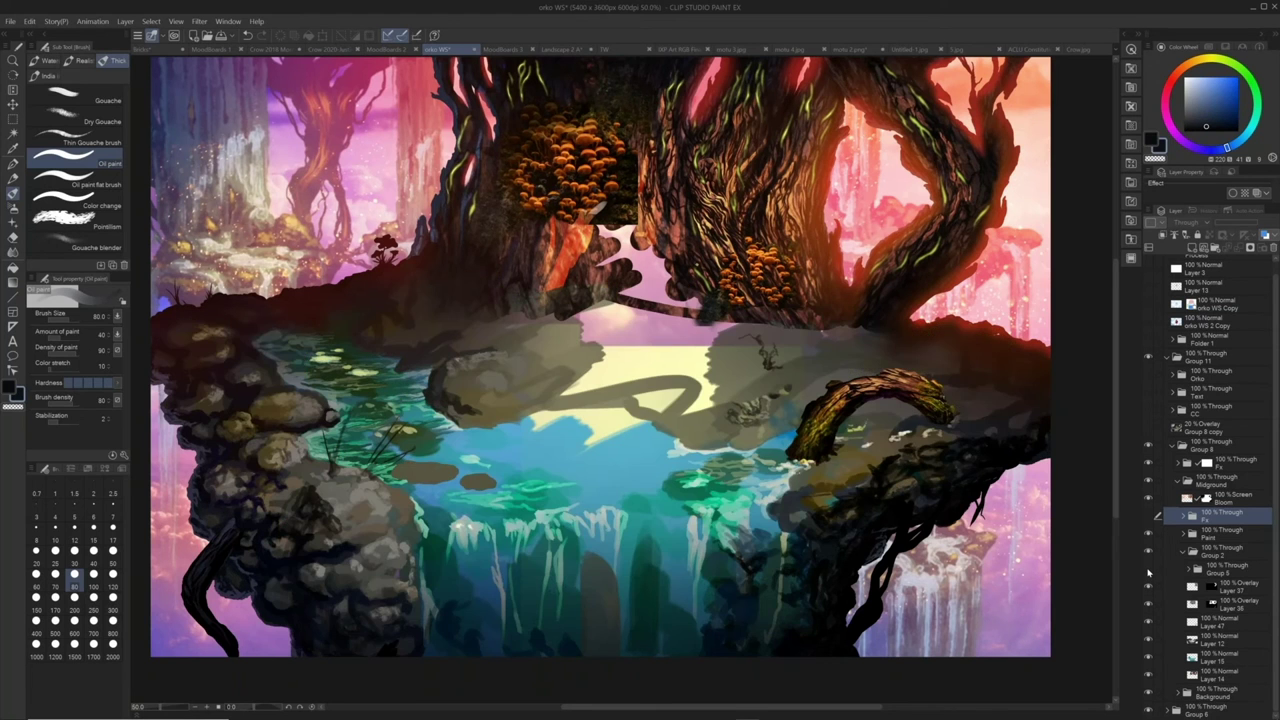
{"action": "left_click", "coordinate": [1149, 569]}
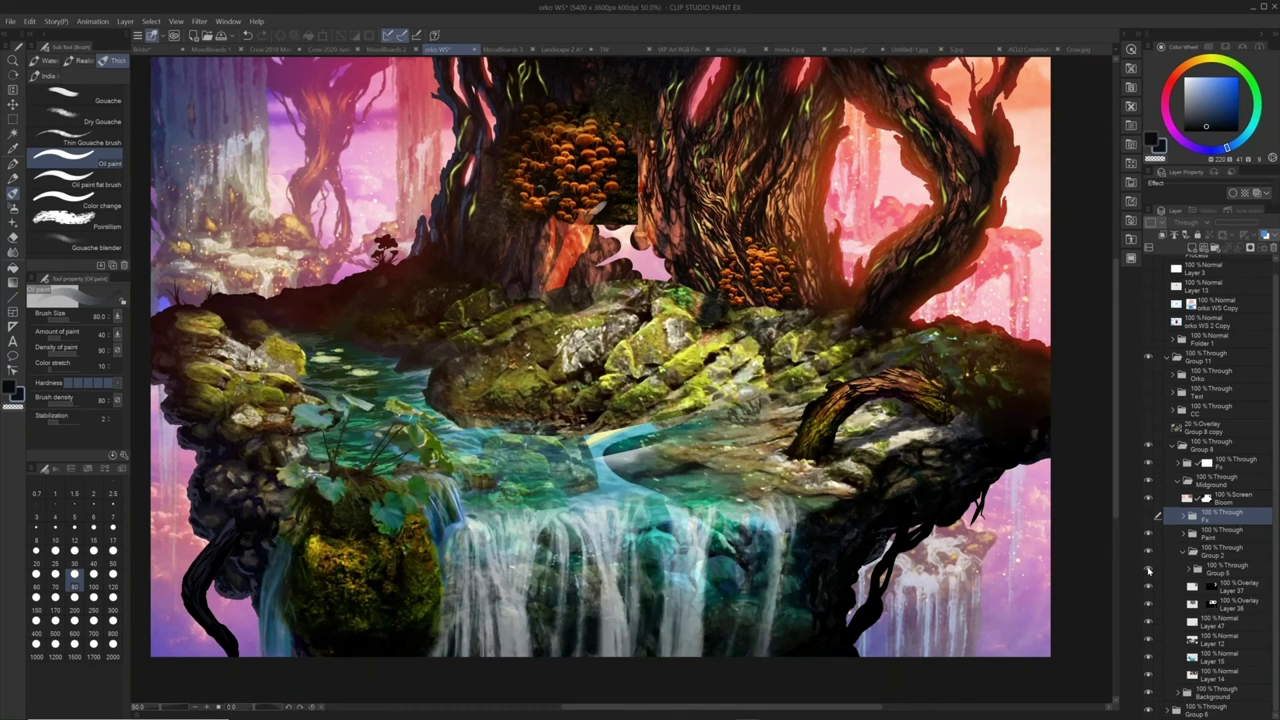
{"action": "left_click", "coordinate": [1149, 569]}
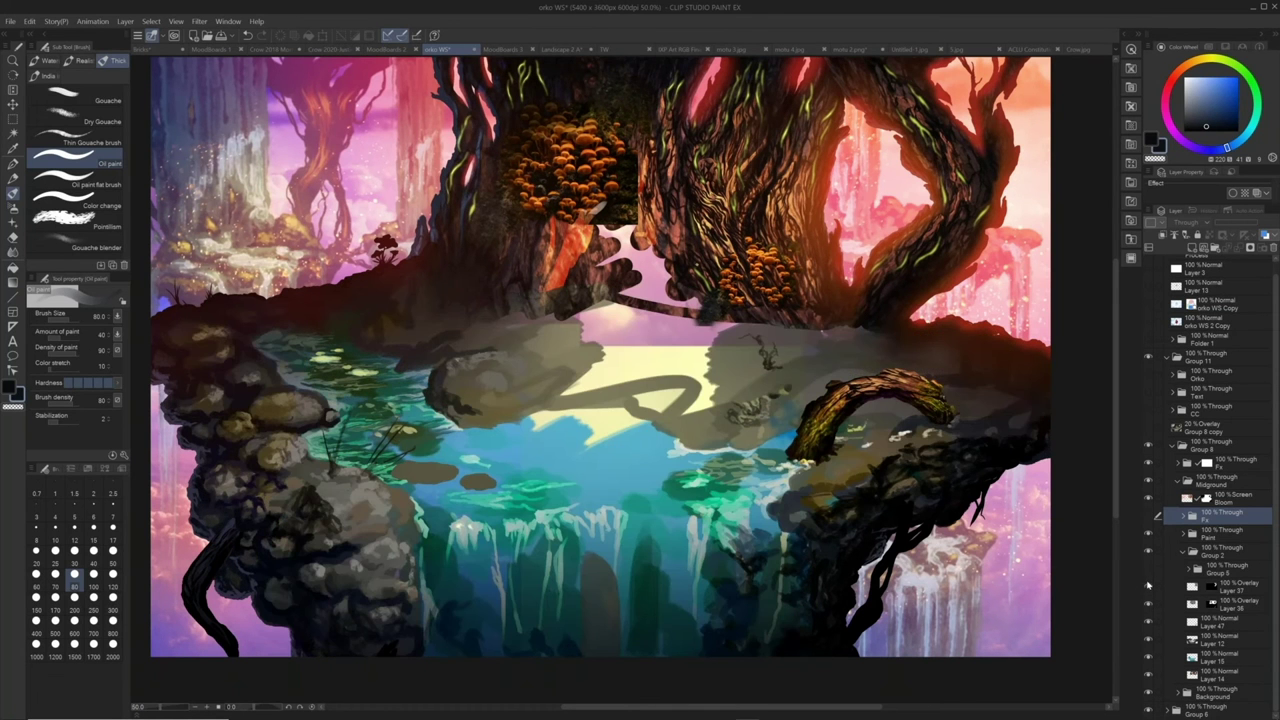
{"action": "left_click", "coordinate": [1148, 585]}
{"action": "left_click", "coordinate": [1148, 569]}
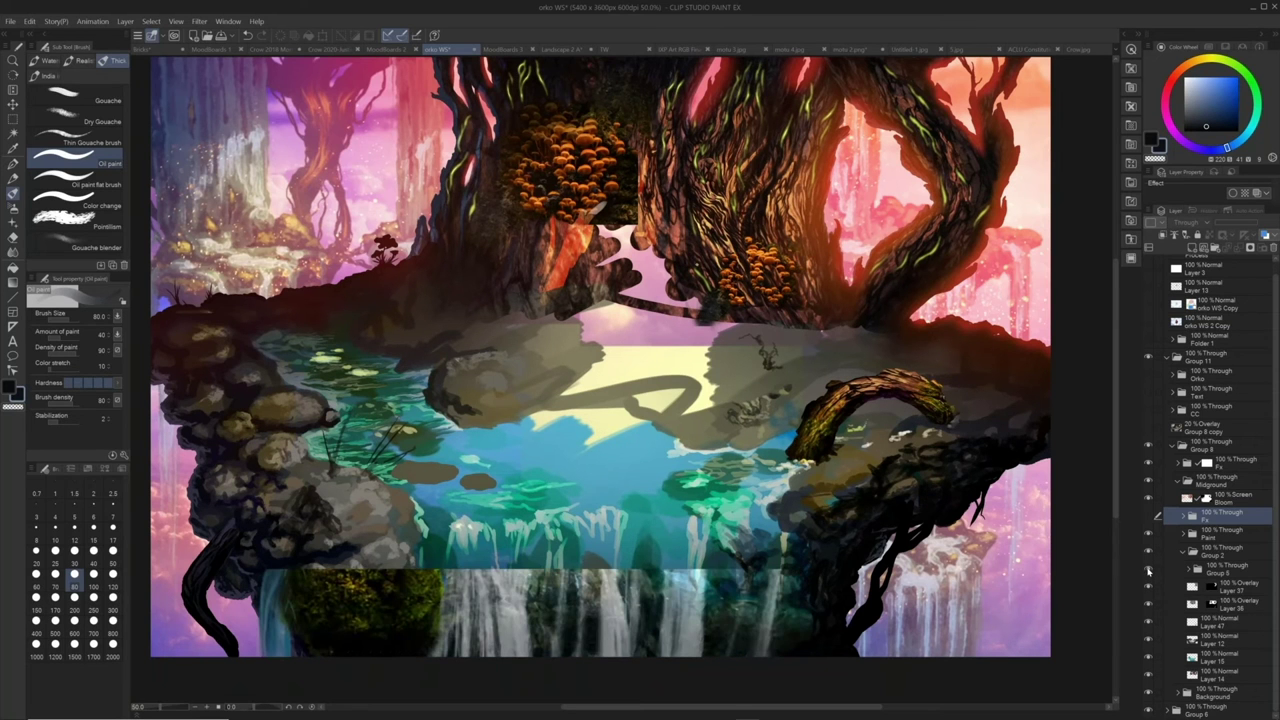
{"action": "left_click", "coordinate": [1147, 571]}
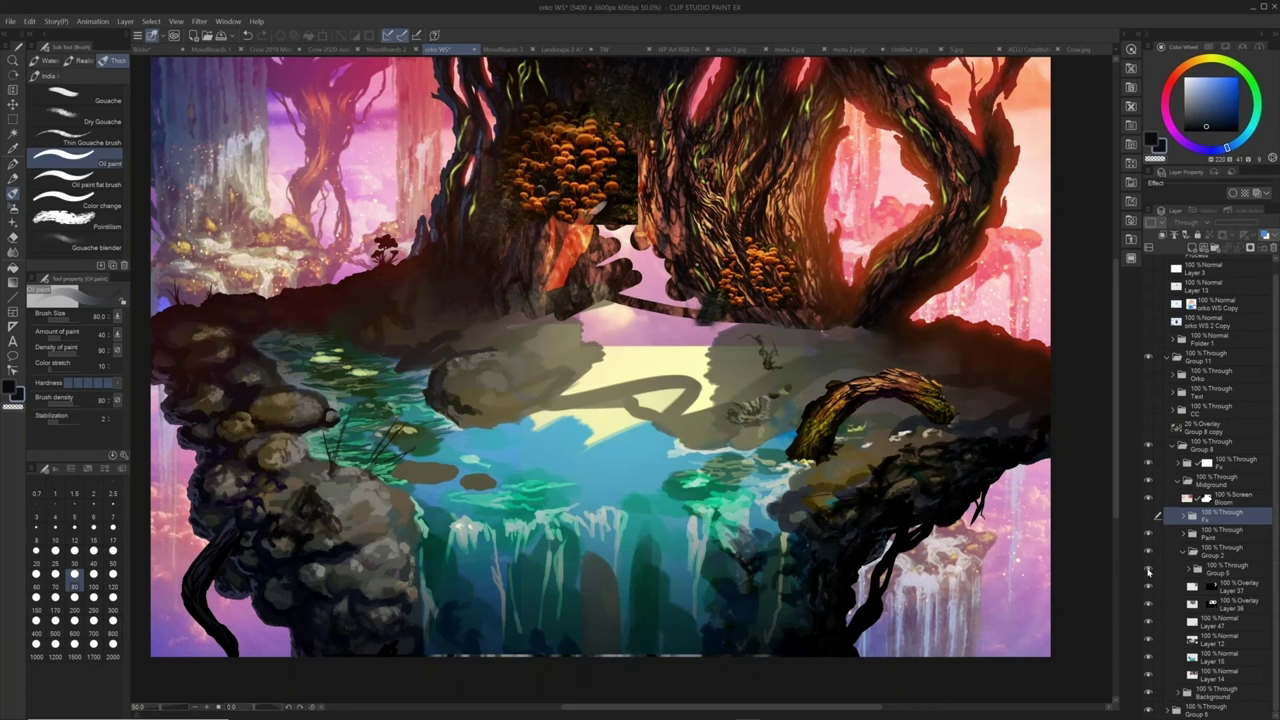
{"action": "left_click", "coordinate": [1148, 570]}
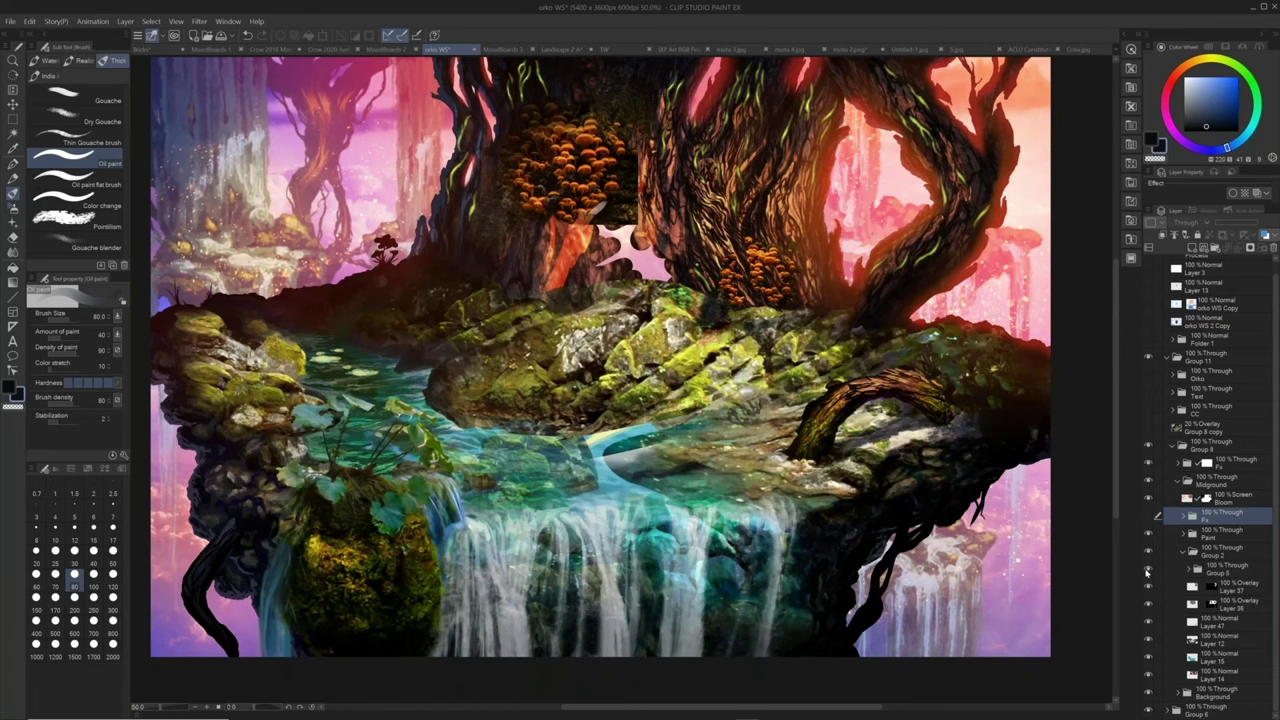
{"action": "left_click", "coordinate": [1147, 571]}
{"action": "left_click", "coordinate": [1147, 571]}
Hide Layer 37, Layer 36, Layer 47, Layer 14 and Layer 15 in Group 2
{"action": "left_click", "coordinate": [1148, 588]}
{"action": "left_click", "coordinate": [1148, 605]}
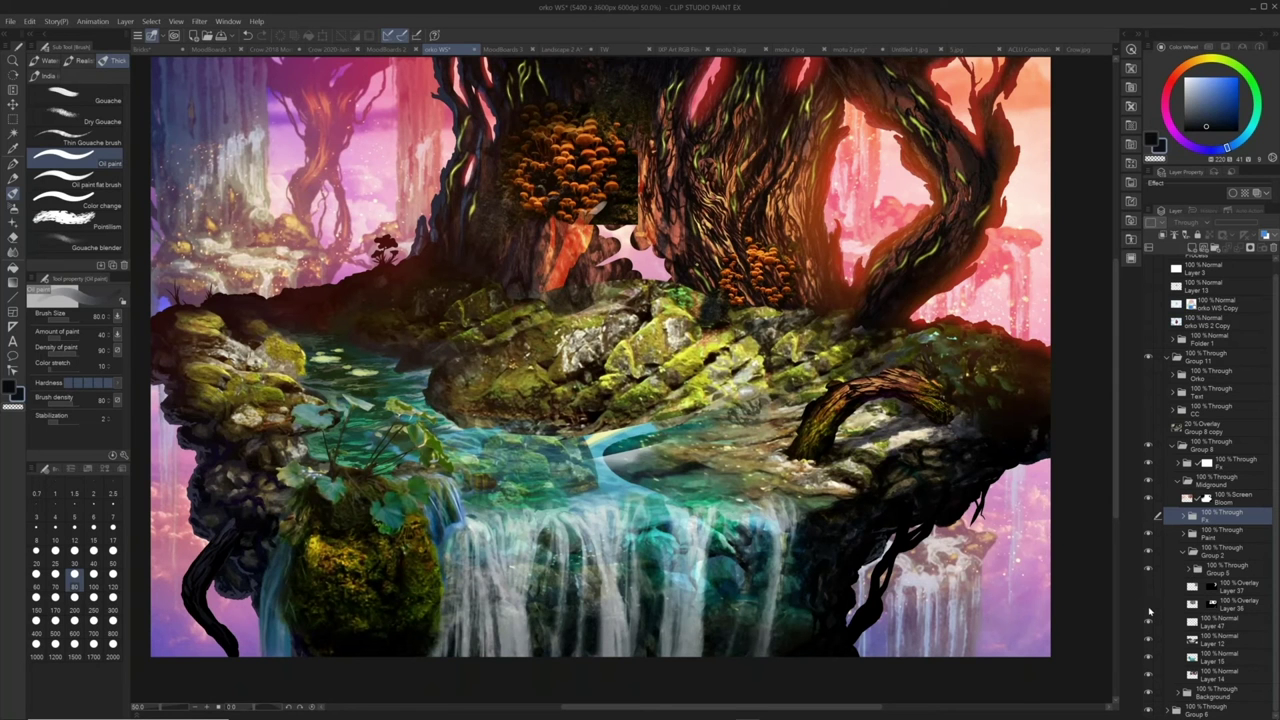
{"action": "left_click", "coordinate": [1148, 622]}
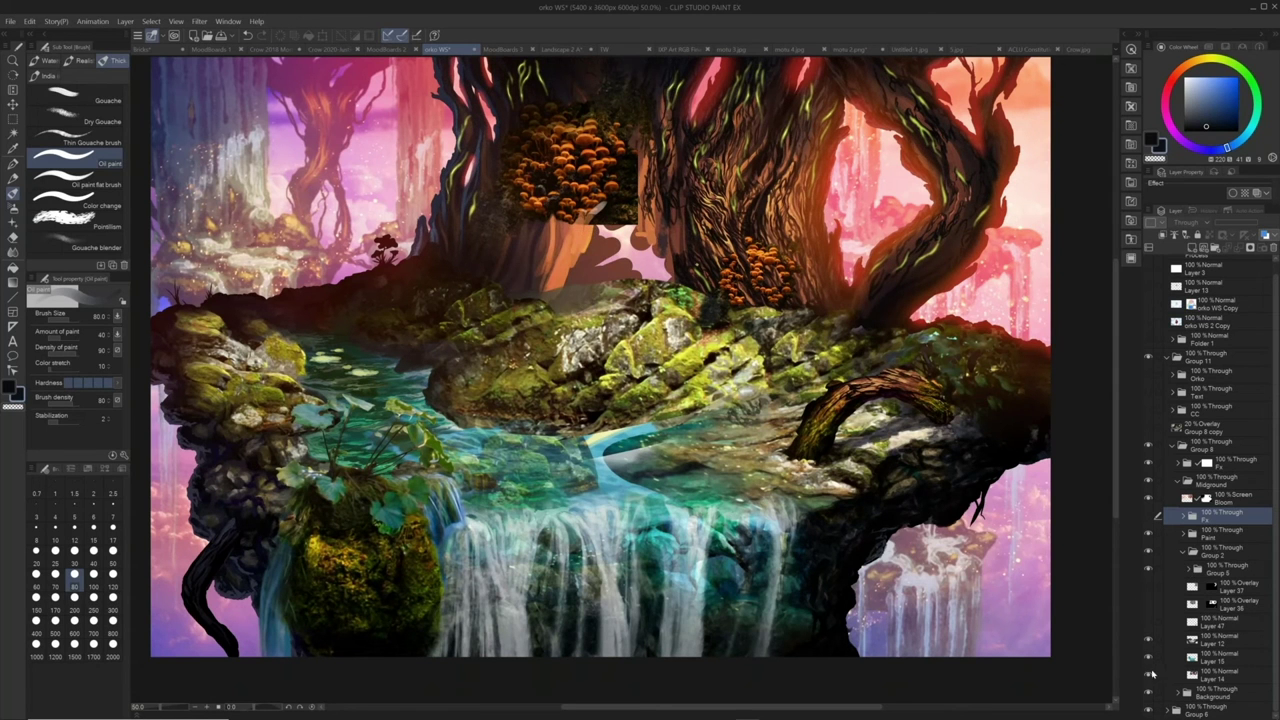
{"action": "left_click", "coordinate": [1148, 660]}
{"action": "left_click", "coordinate": [1148, 659]}
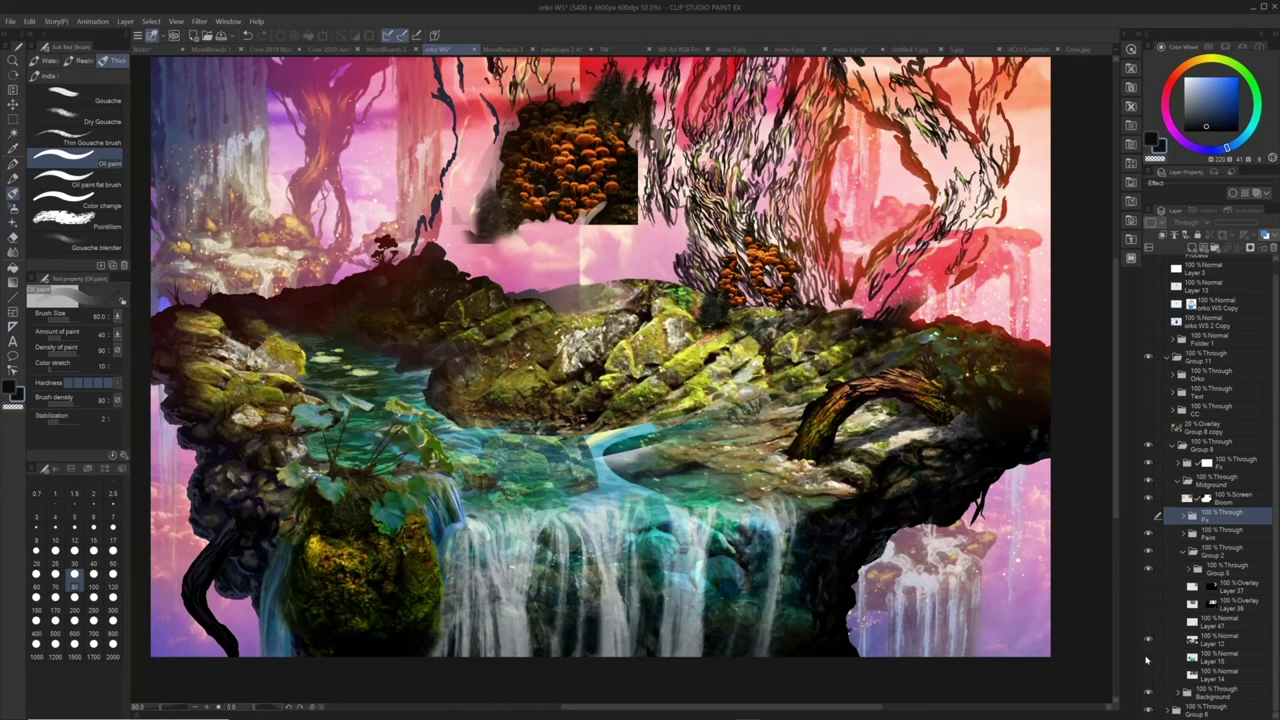
Compare Layers 12, 14 and 15, restore all hidden layers in Group 2 and the Midground Fx folder, and collapse Group 2
{"action": "left_click", "coordinate": [1148, 660]}
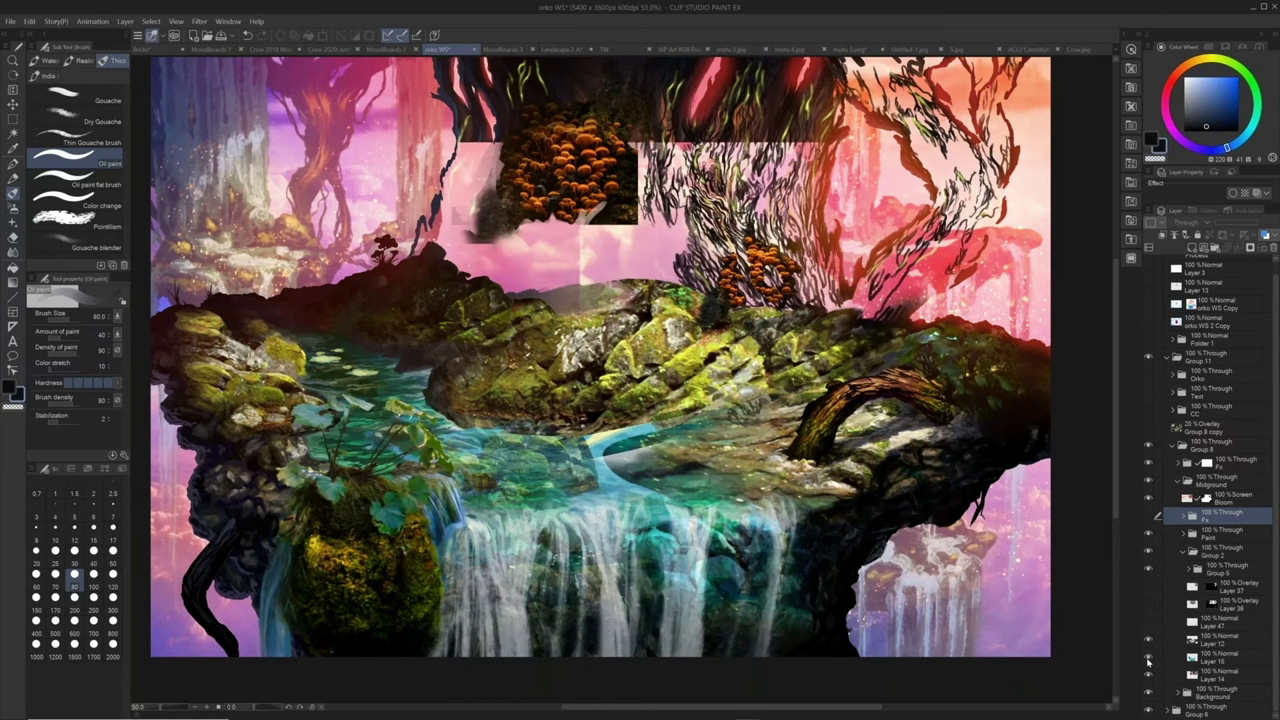
{"action": "left_click", "coordinate": [1148, 659]}
{"action": "left_click", "coordinate": [1148, 658]}
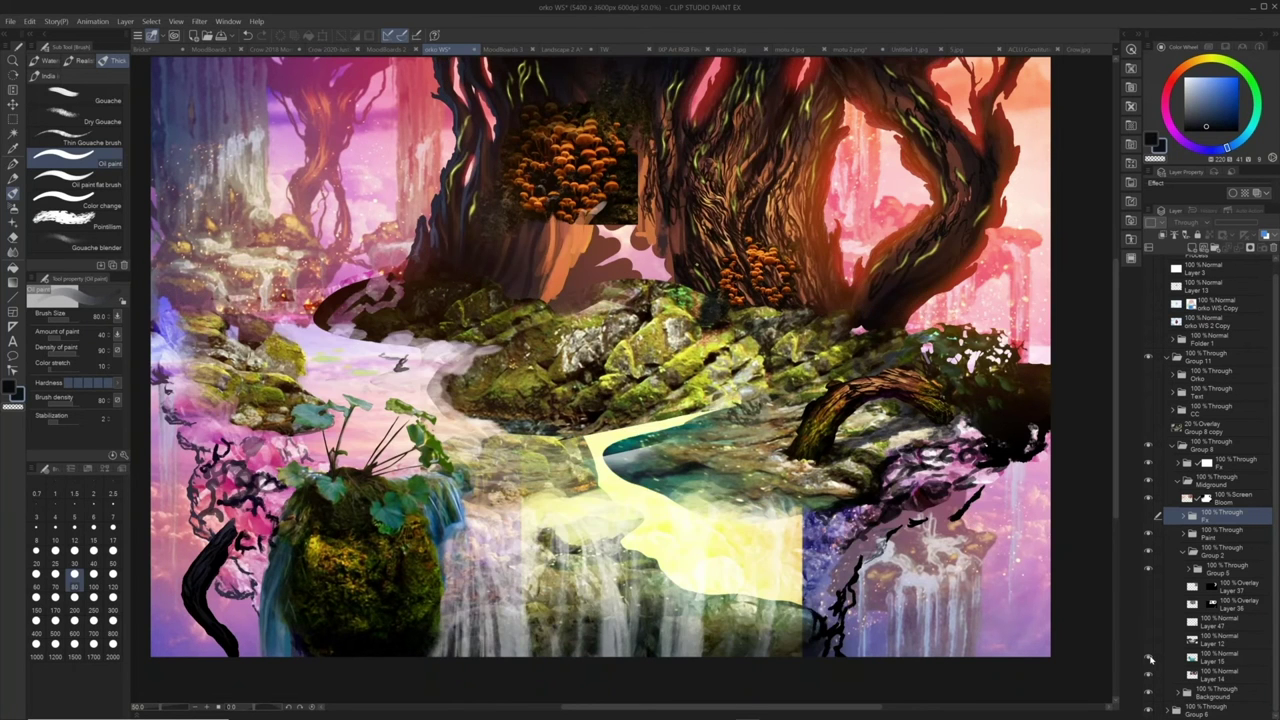
{"action": "left_click", "coordinate": [1149, 658]}
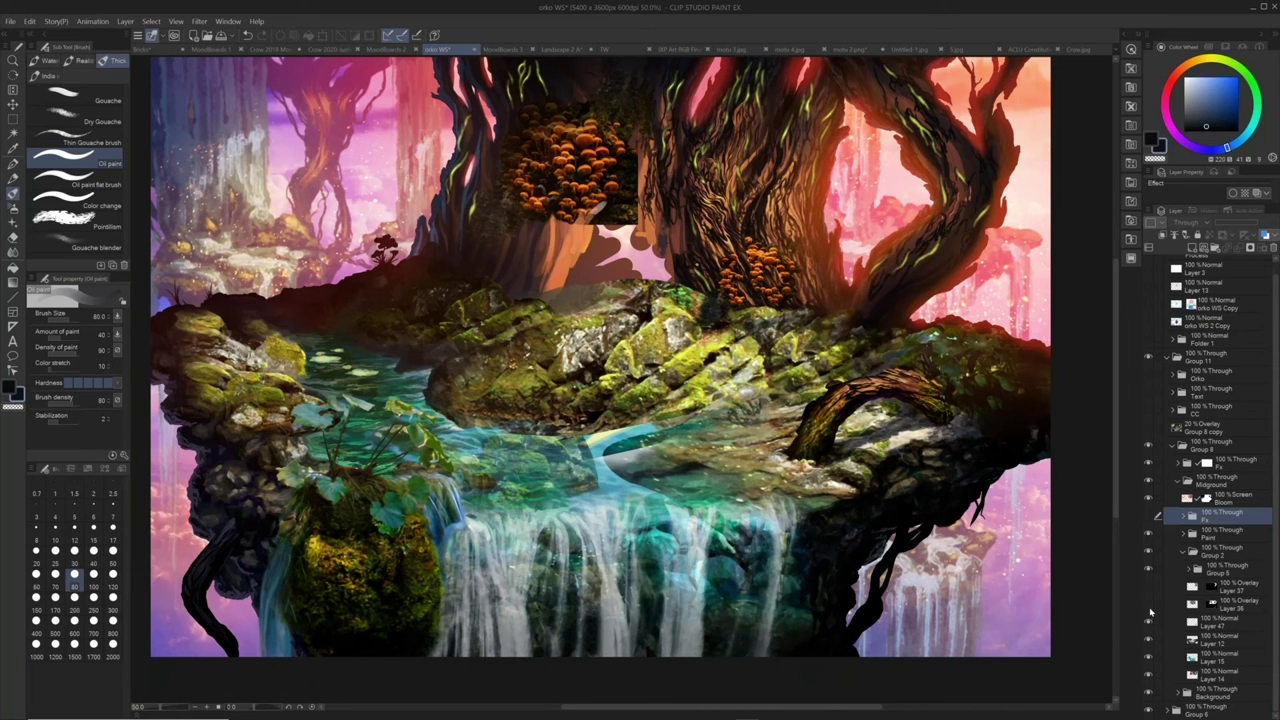
{"action": "left_click", "coordinate": [1149, 586]}
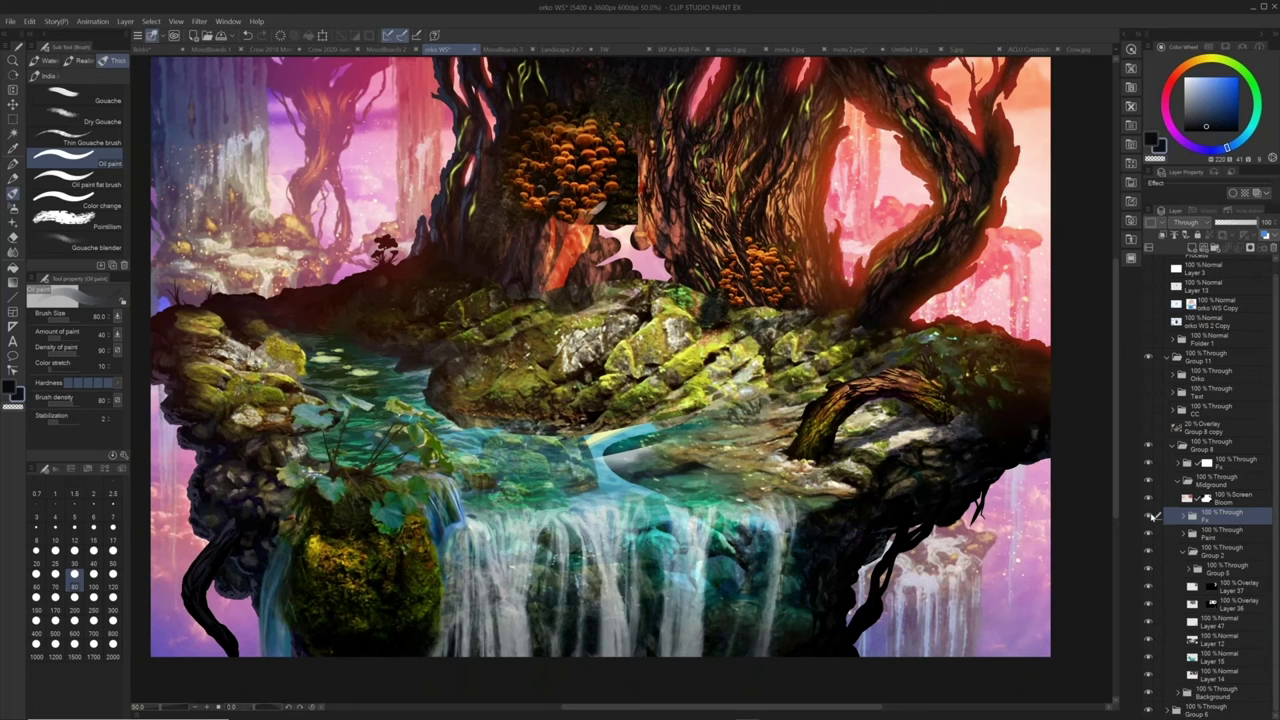
{"action": "left_click", "coordinate": [1152, 515]}
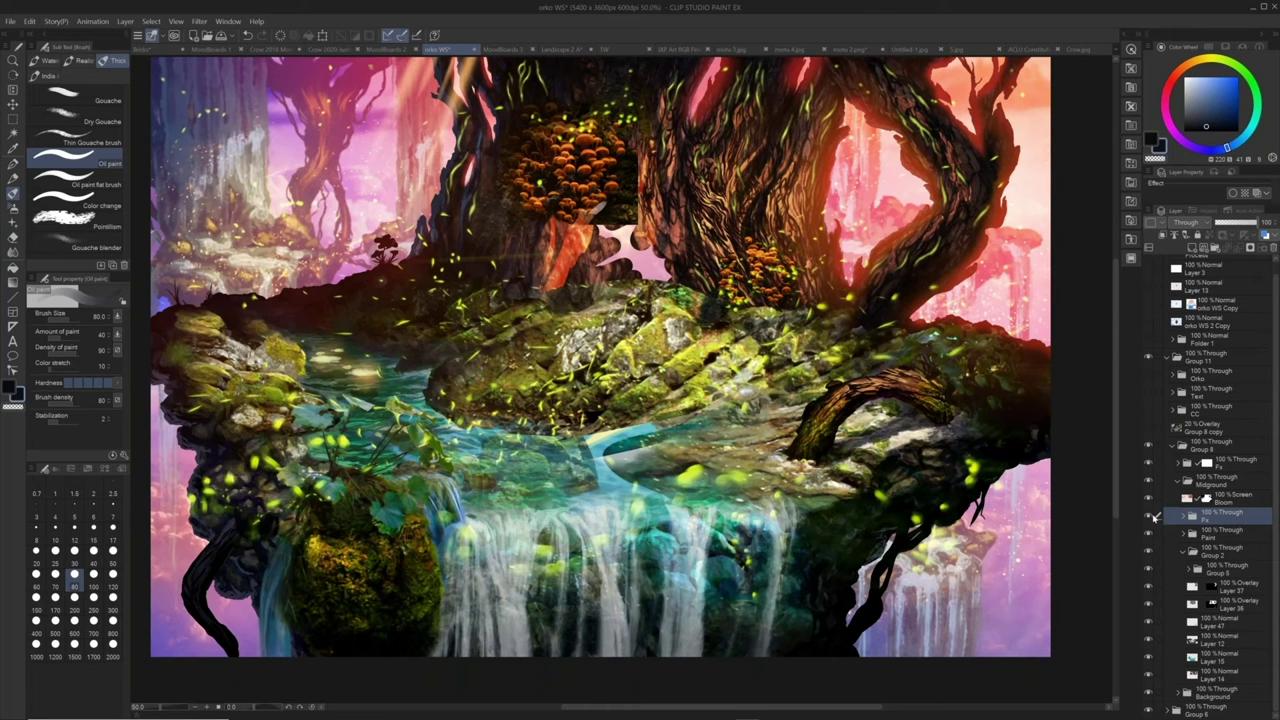
{"action": "left_click", "coordinate": [1183, 552]}
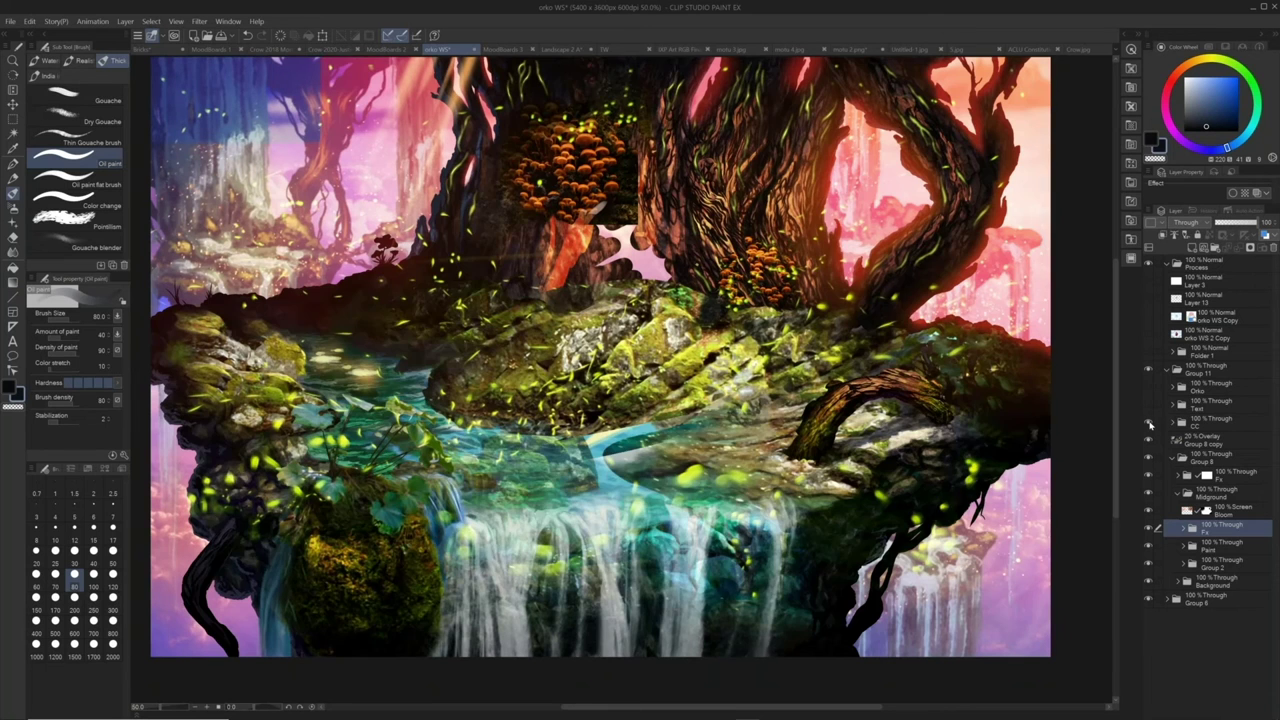
Show the CC folder and toggle its visibility to compare the scene with and without colour correction, leaving it visible
{"action": "left_click", "coordinate": [1148, 422]}
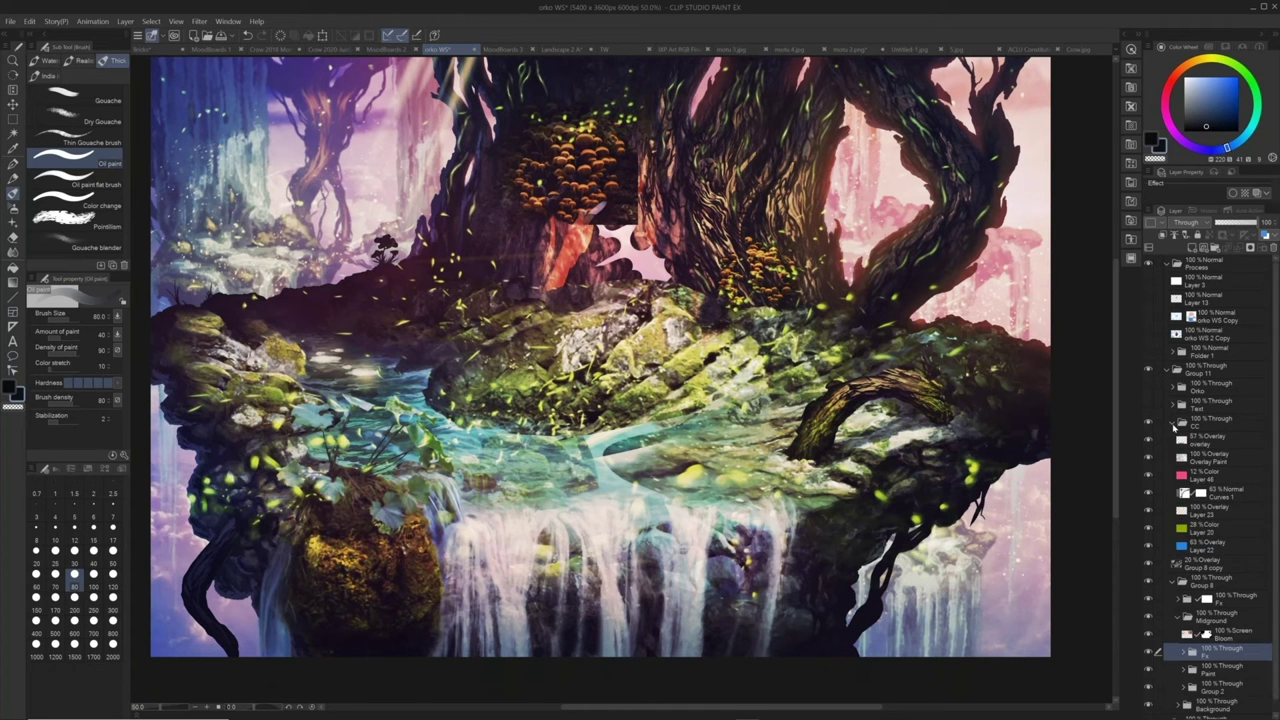
{"action": "left_click", "coordinate": [1183, 425]}
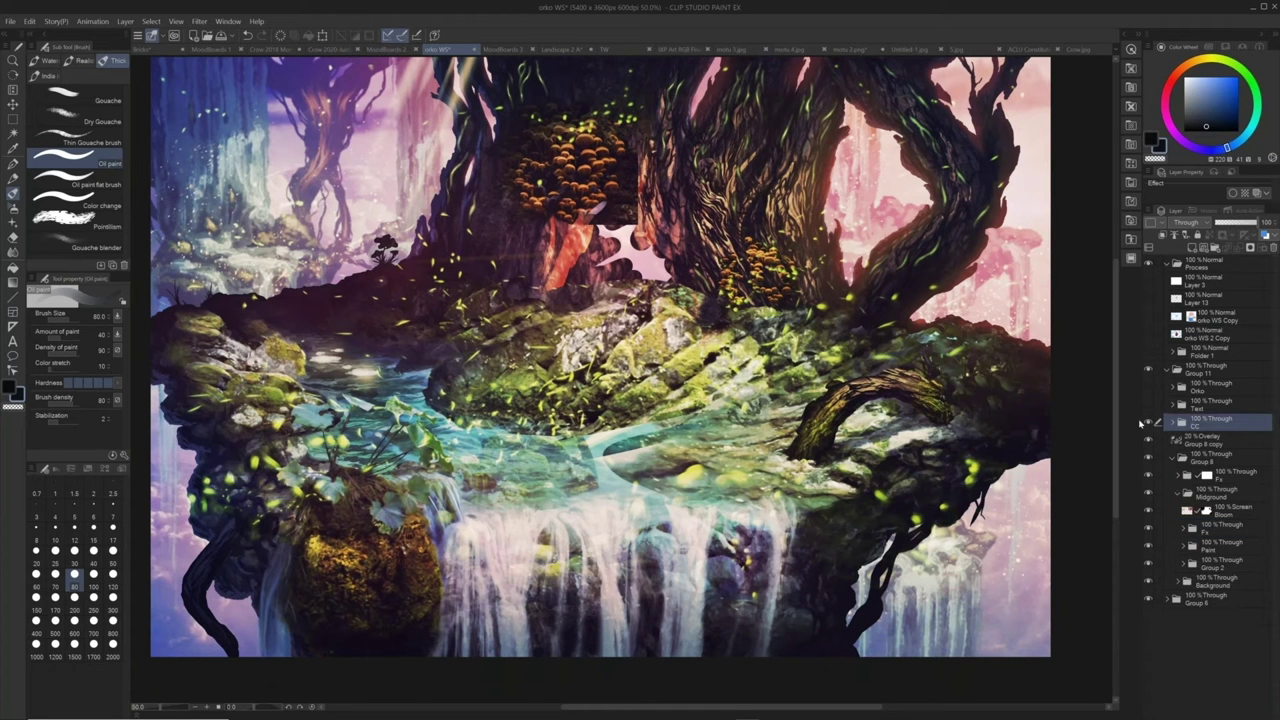
{"action": "left_click", "coordinate": [1148, 423]}
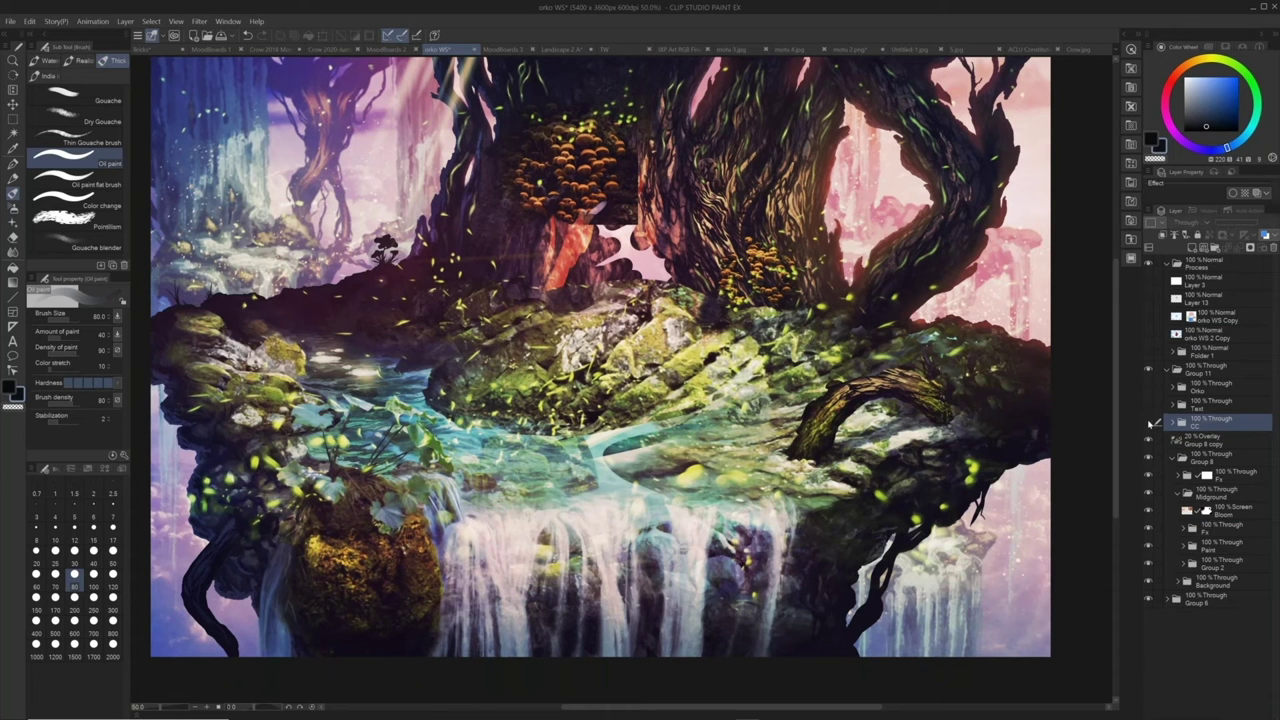
{"action": "left_click", "coordinate": [1149, 421]}
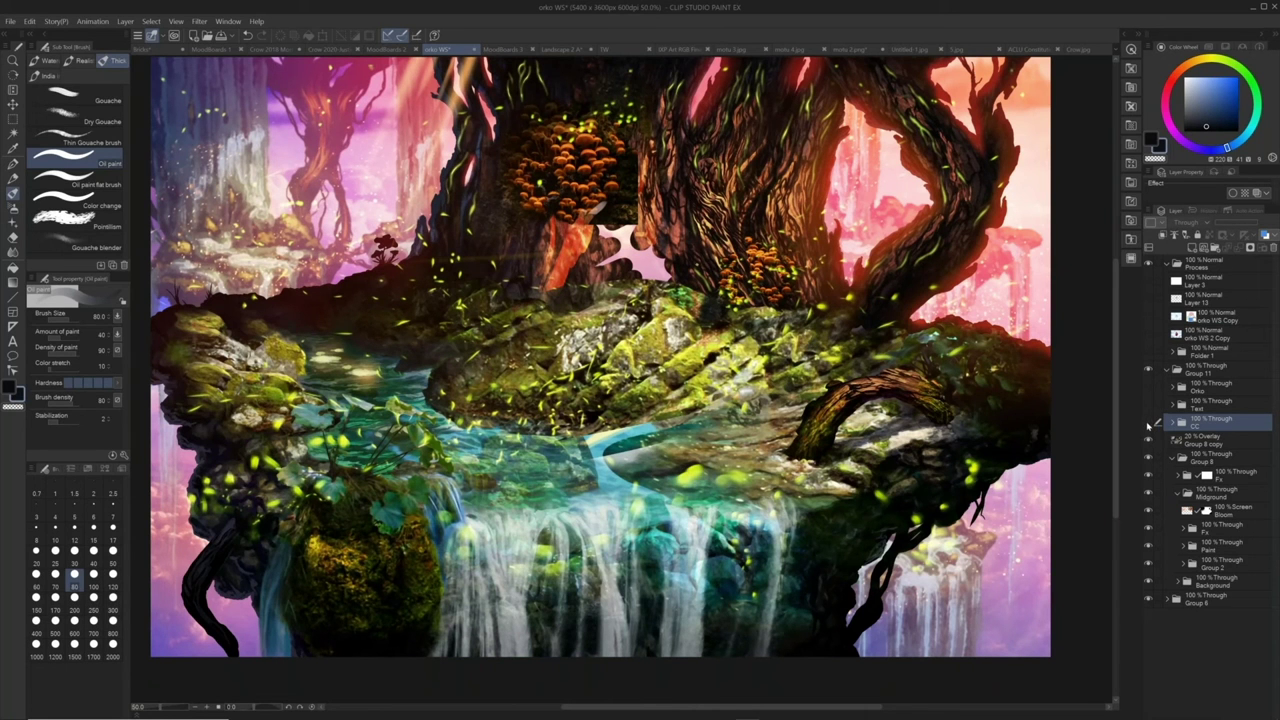
{"action": "left_click", "coordinate": [1148, 424]}
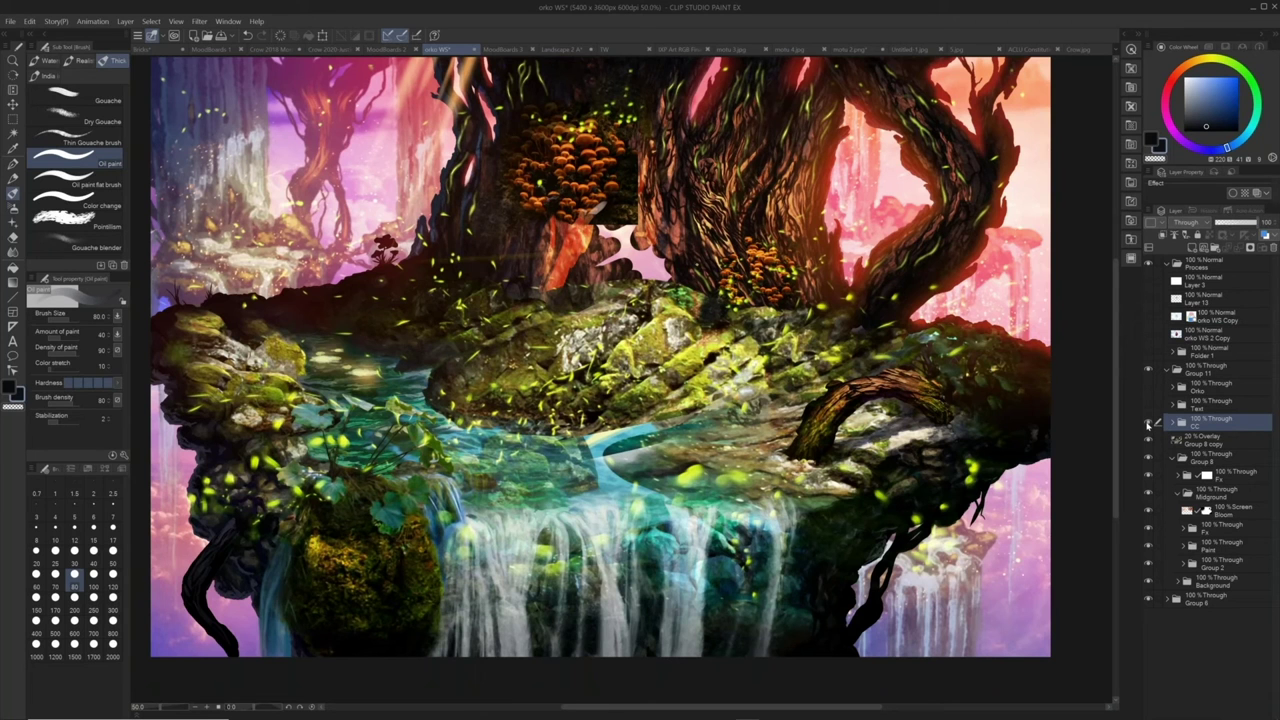
{"action": "left_click", "coordinate": [1148, 423]}
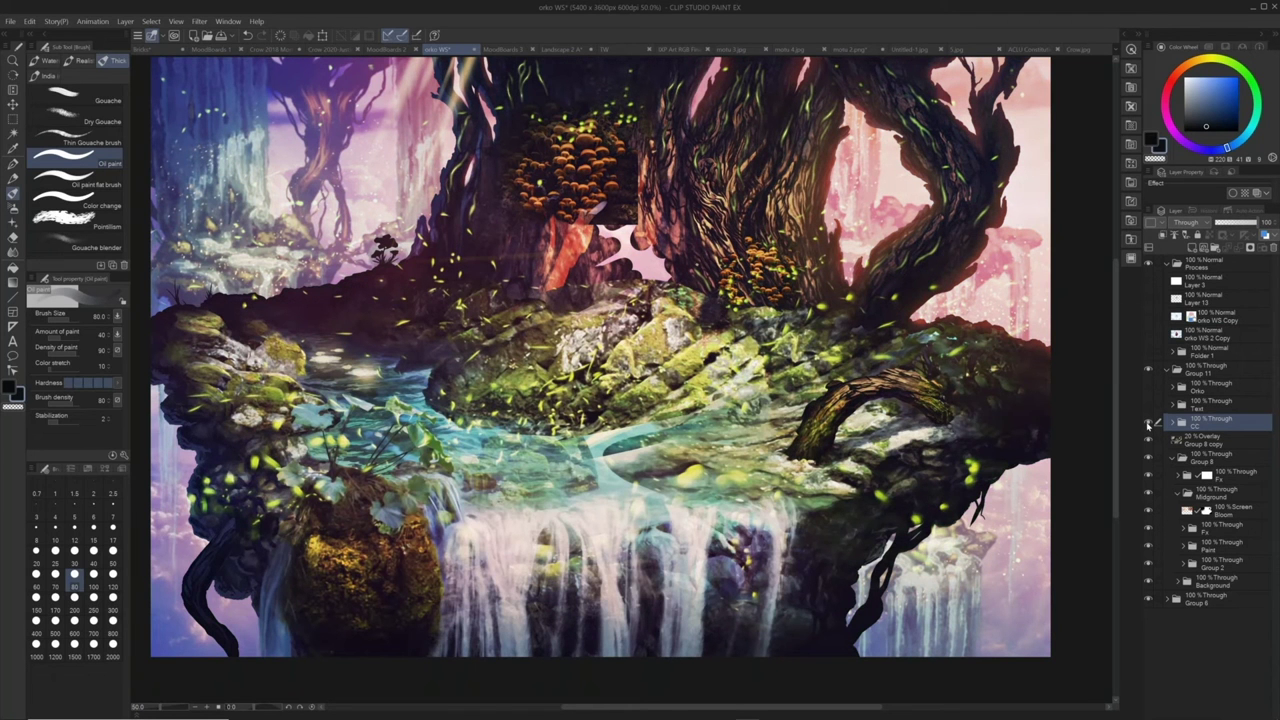
Expand the CC folder to list its adjustment layers, collapse Group 8, and compare the scene with CC on and off
{"action": "left_click", "coordinate": [1173, 422]}
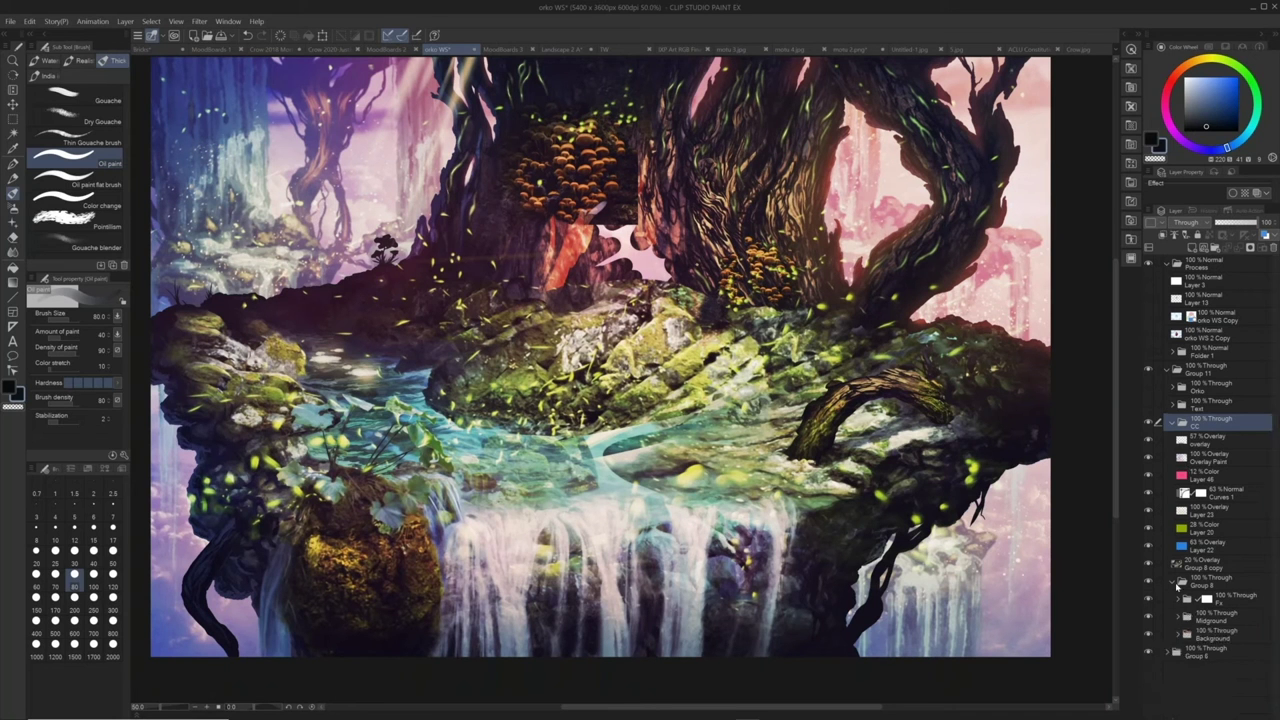
{"action": "left_click", "coordinate": [1176, 582]}
{"action": "left_click", "coordinate": [1148, 424]}
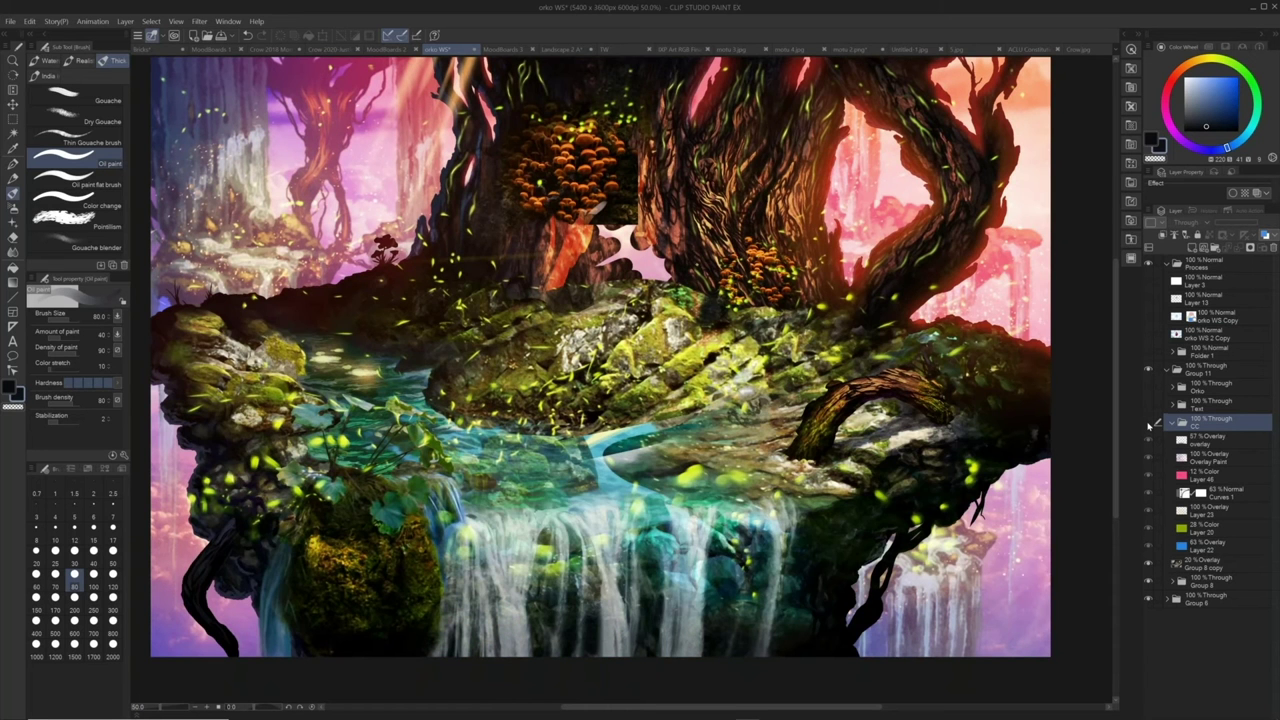
{"action": "left_click", "coordinate": [1148, 424]}
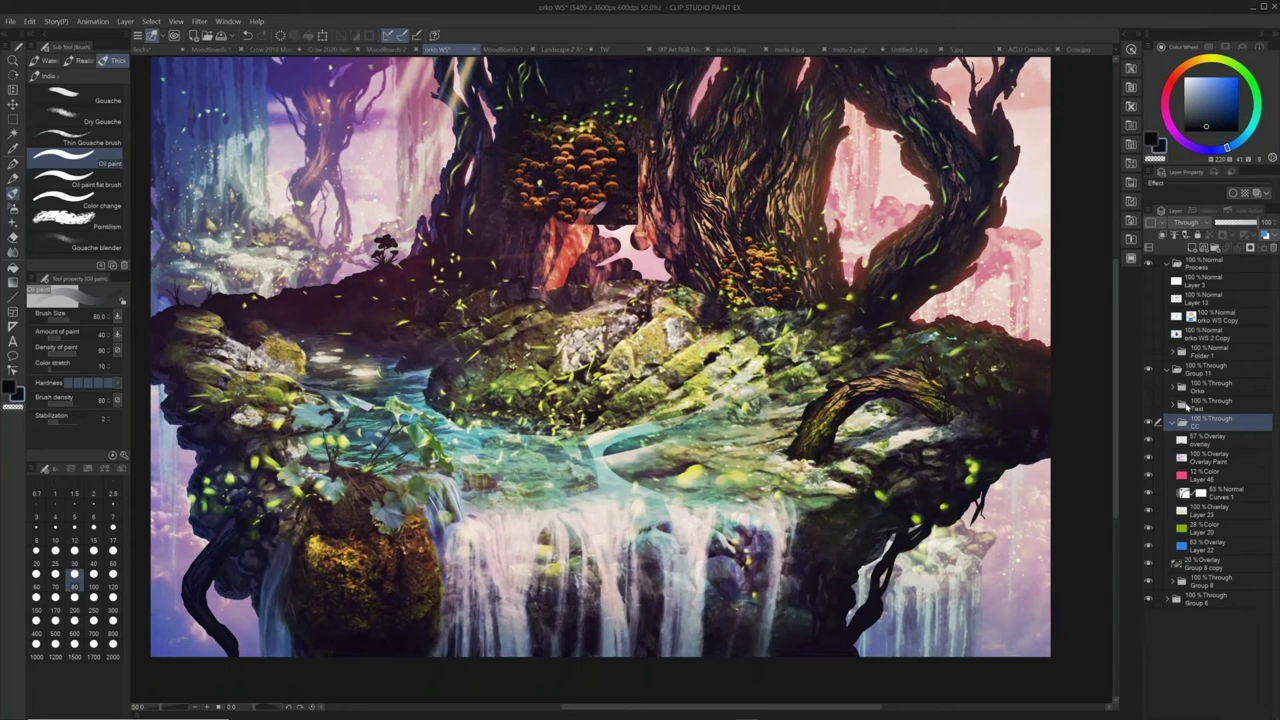
{"action": "left_click", "coordinate": [1151, 424]}
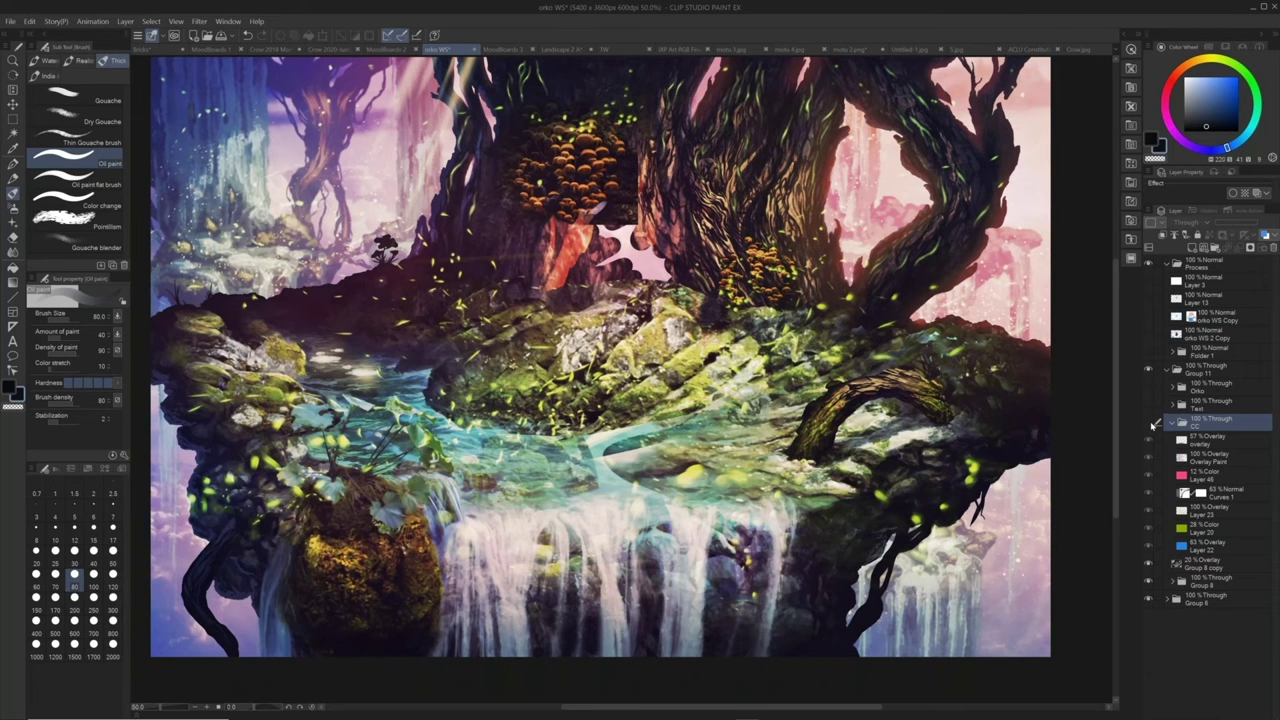
{"action": "left_click", "coordinate": [1150, 424]}
{"action": "left_click", "coordinate": [1150, 424]}
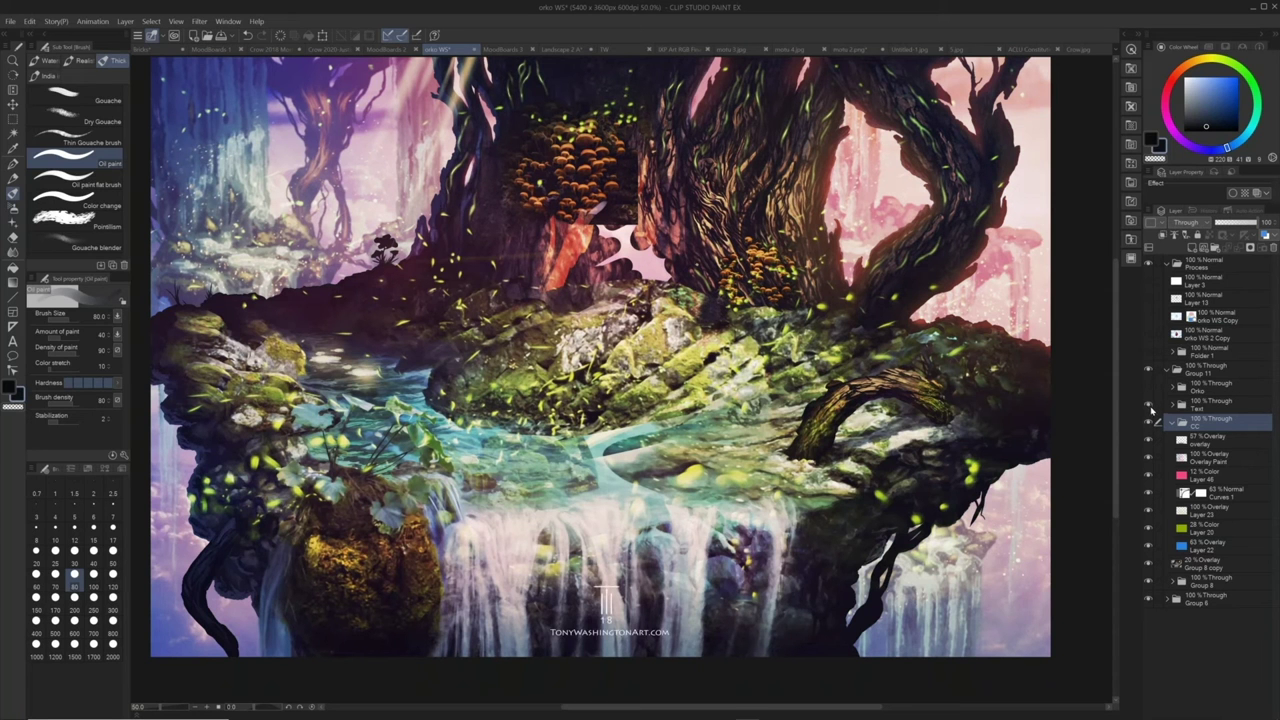
Show the Orko folder and compare the finished scene with the earlier stages in the Process folder, leaving that folder collapsed and hidden
{"action": "left_click", "coordinate": [1148, 387]}
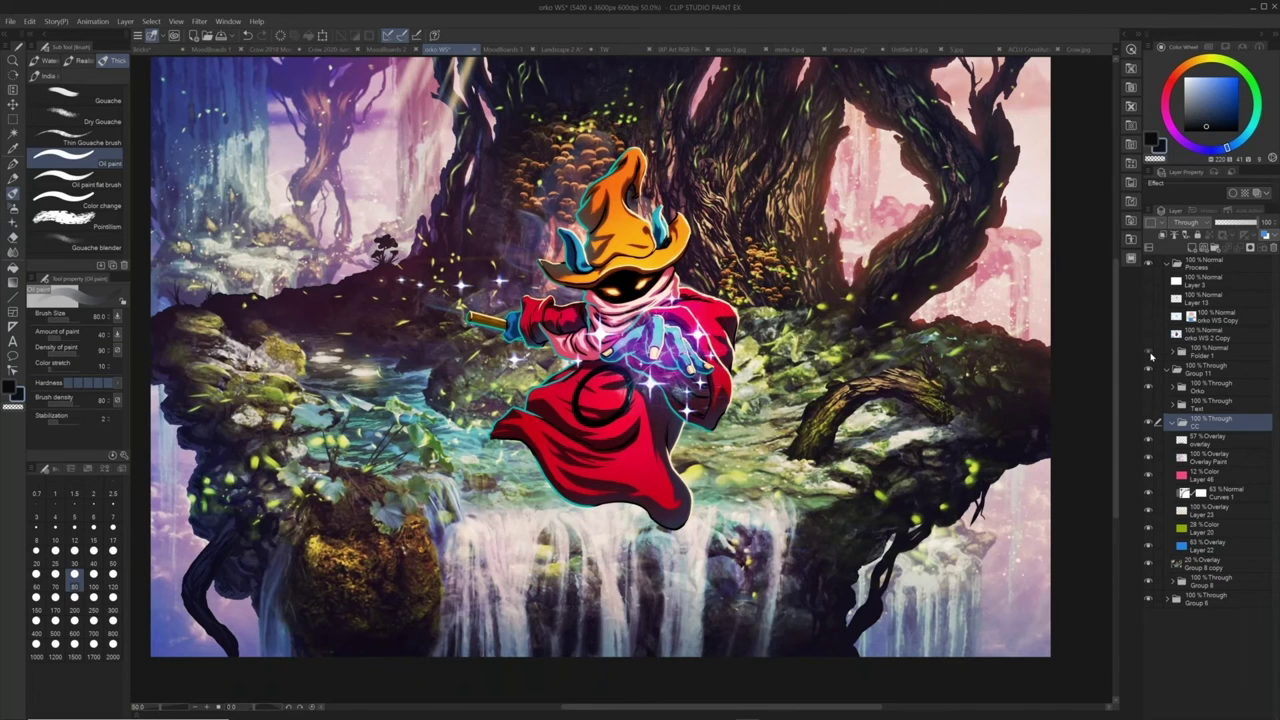
{"action": "left_click", "coordinate": [1150, 353]}
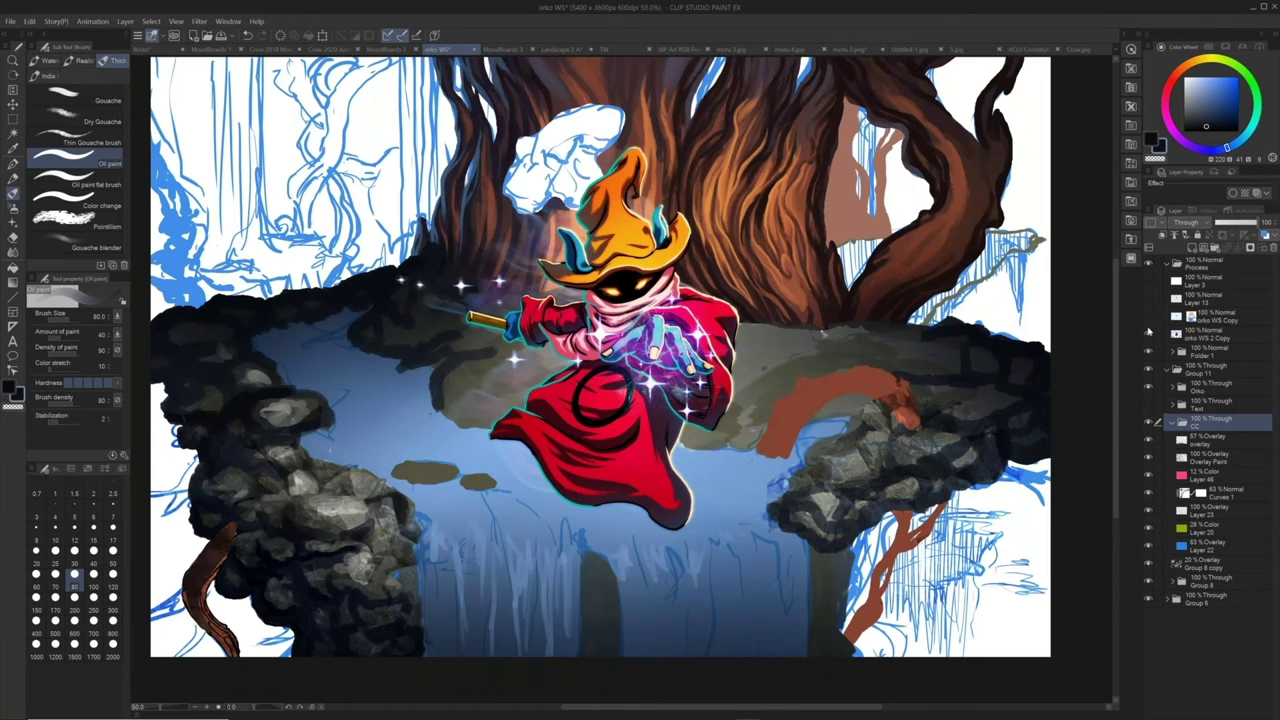
{"action": "left_click", "coordinate": [1148, 331]}
{"action": "left_click", "coordinate": [1165, 262]}
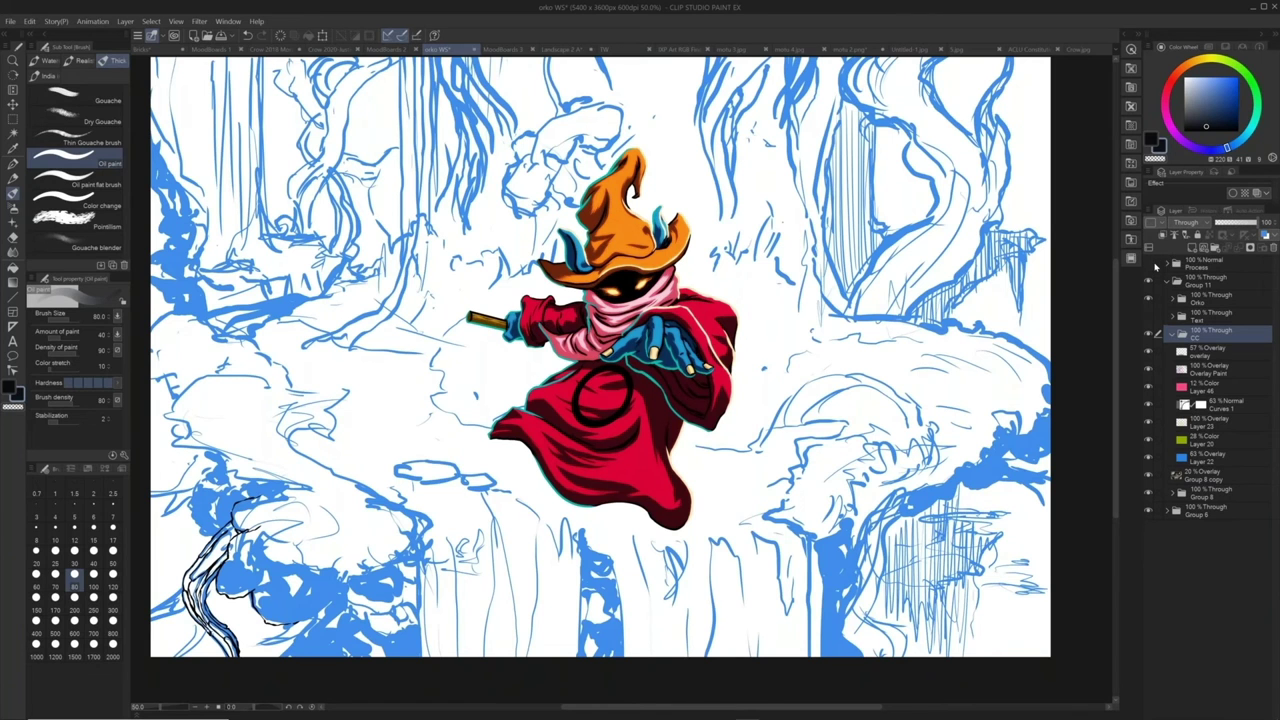
{"action": "left_click", "coordinate": [1150, 272]}
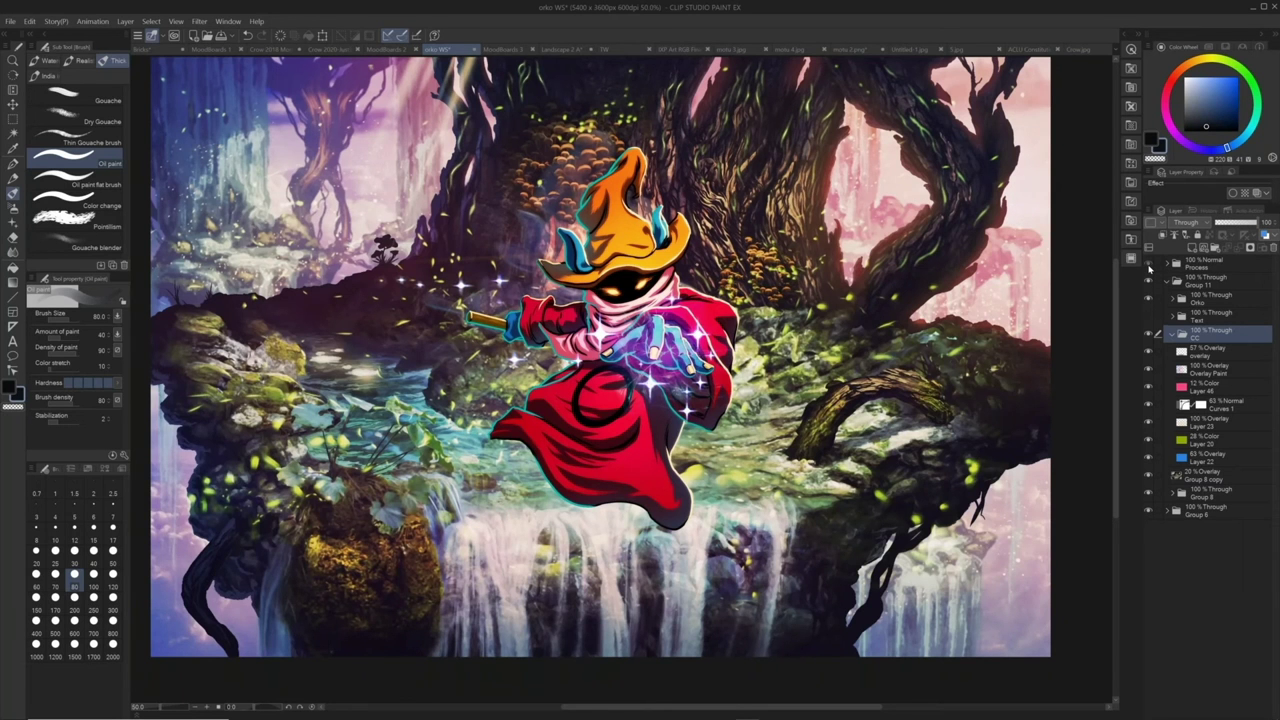
{"action": "left_click", "coordinate": [1150, 266]}
{"action": "left_click", "coordinate": [1150, 266]}
Review the Crow illustration, MoodBoards 2 and the Orko scene, and switch to the MoodBoards 3 document
{"action": "left_click", "coordinate": [286, 48]}
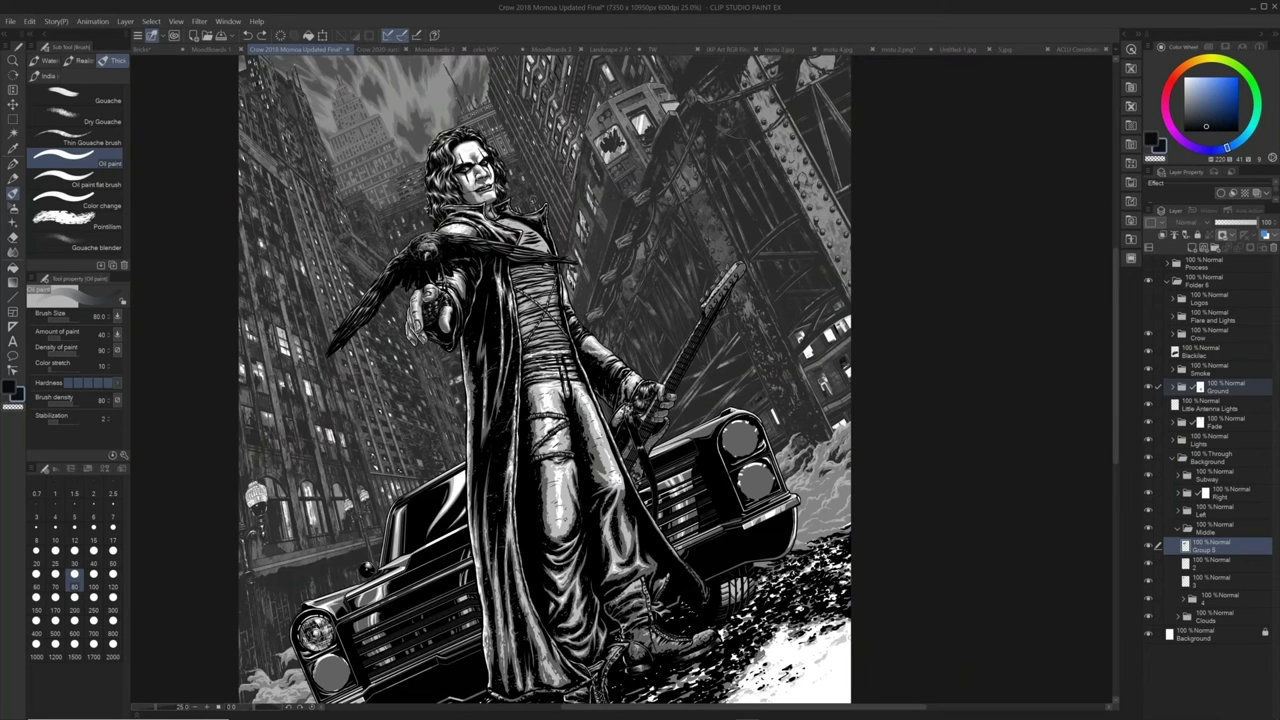
{"action": "left_click", "coordinate": [435, 48]}
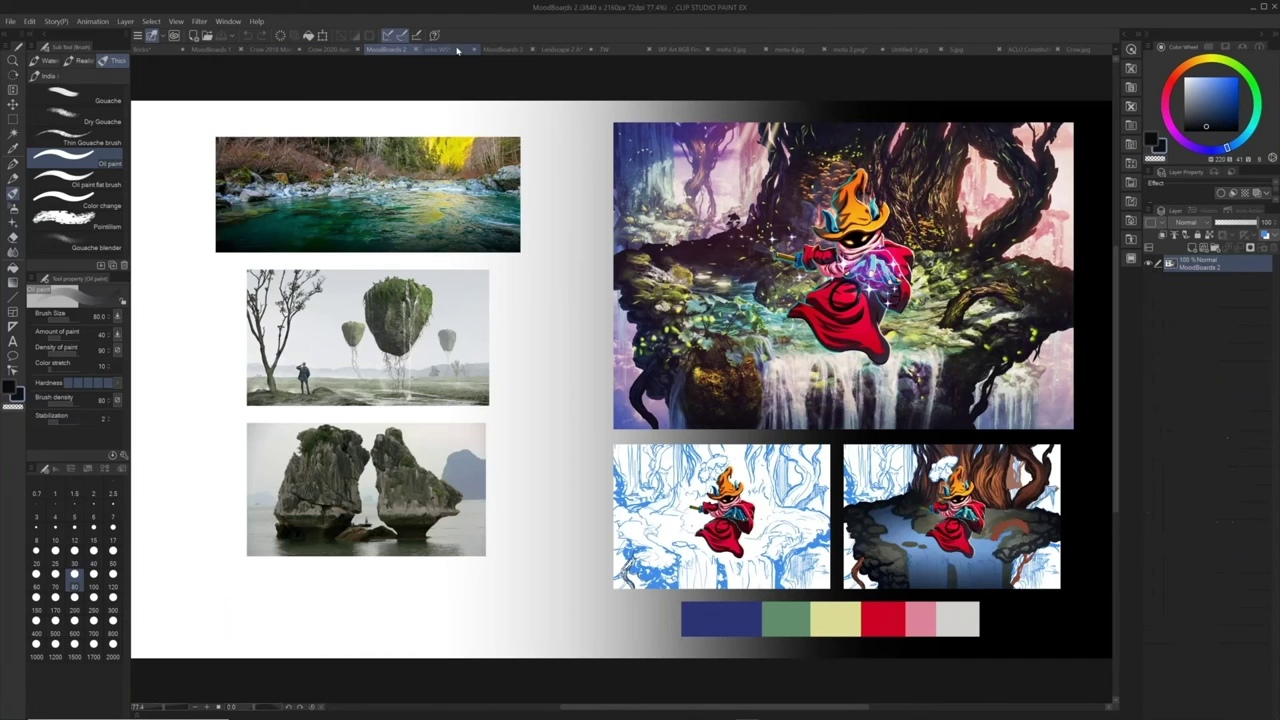
{"action": "left_click", "coordinate": [457, 50]}
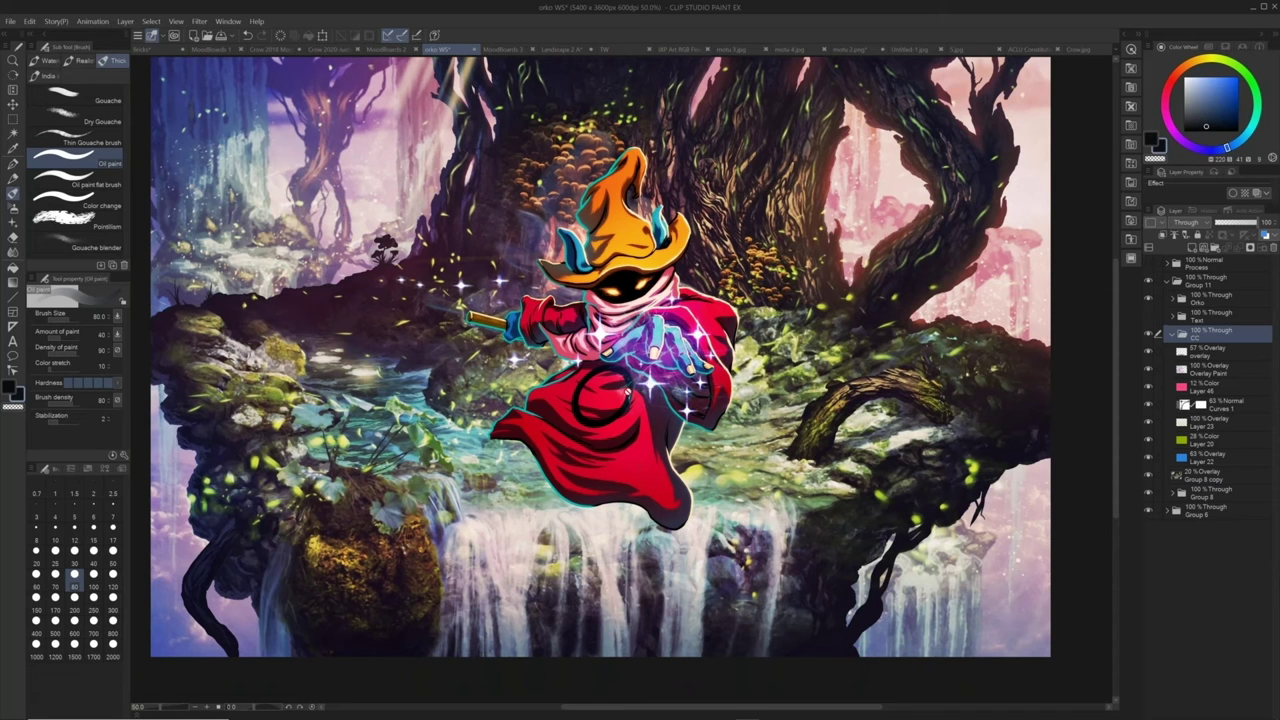
{"action": "left_click", "coordinate": [521, 50]}
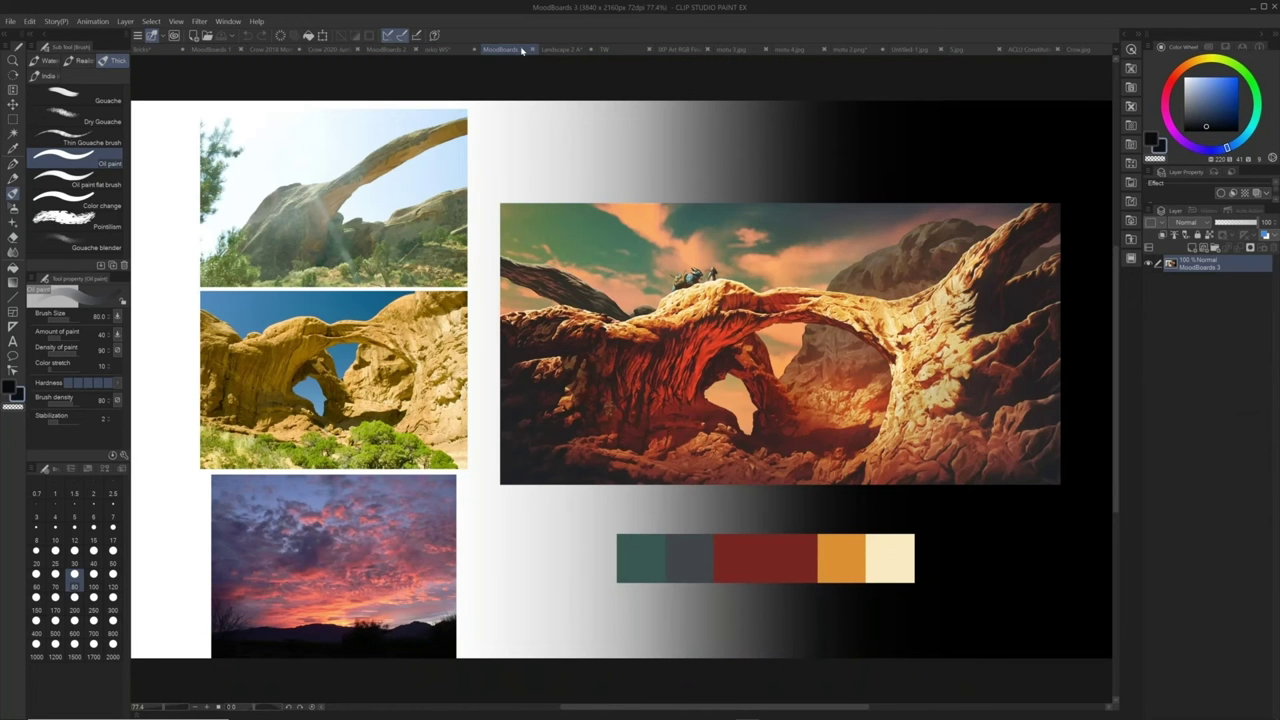
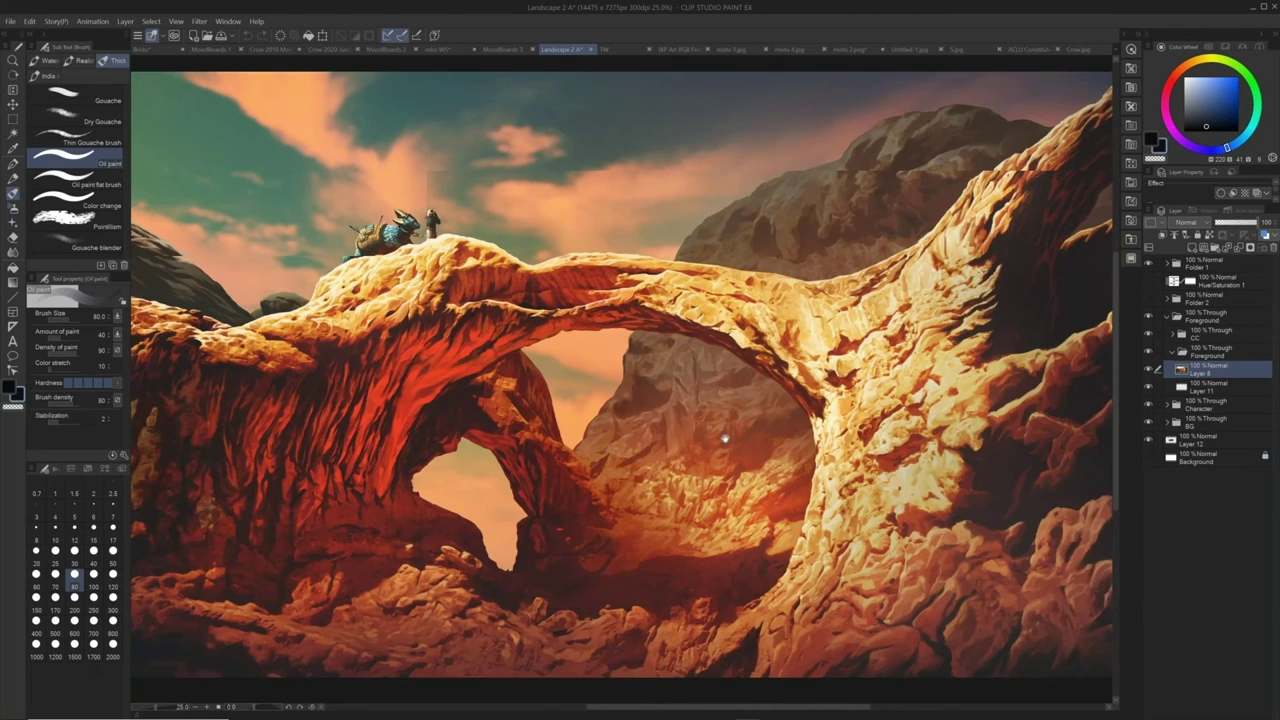
Examine the rock arch in Landscape 2 and toggle the outer Foreground folder to see the sky and characters without it
{"action": "left_click_drag", "start_coordinate": [770, 381], "coordinate": [633, 354]}
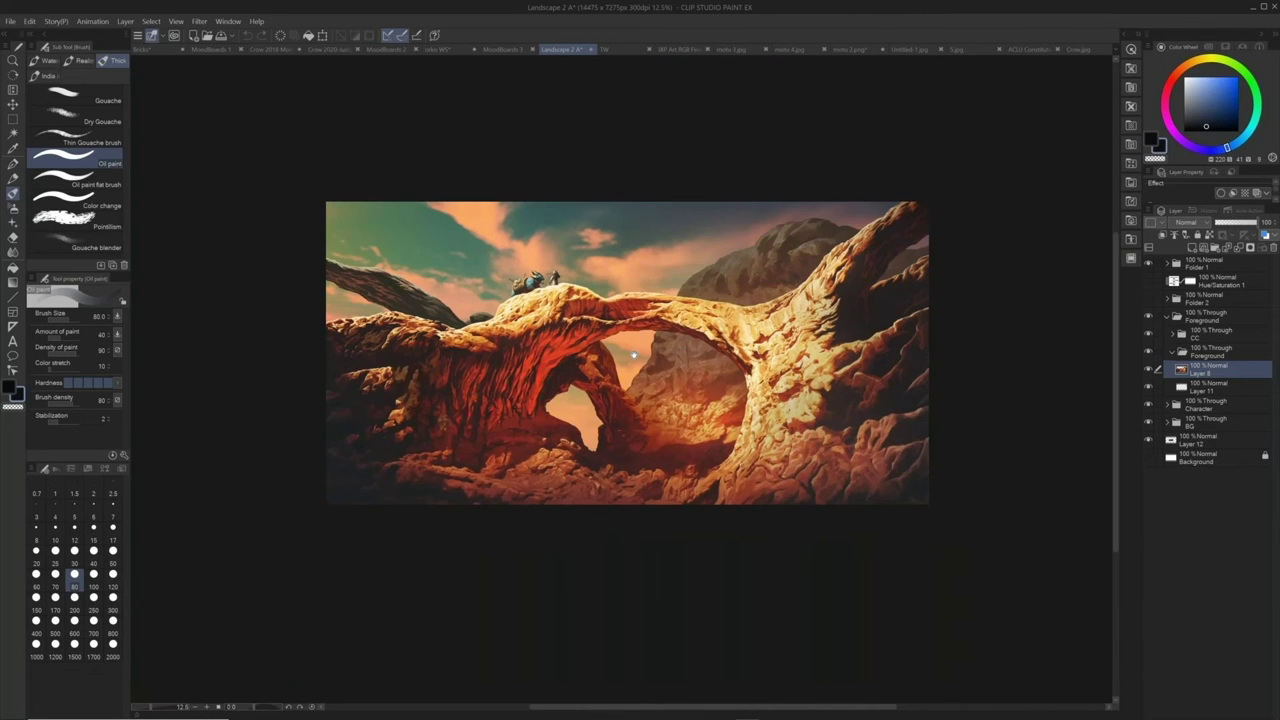
{"action": "left_click", "coordinate": [633, 354], "text": "ctrl"}
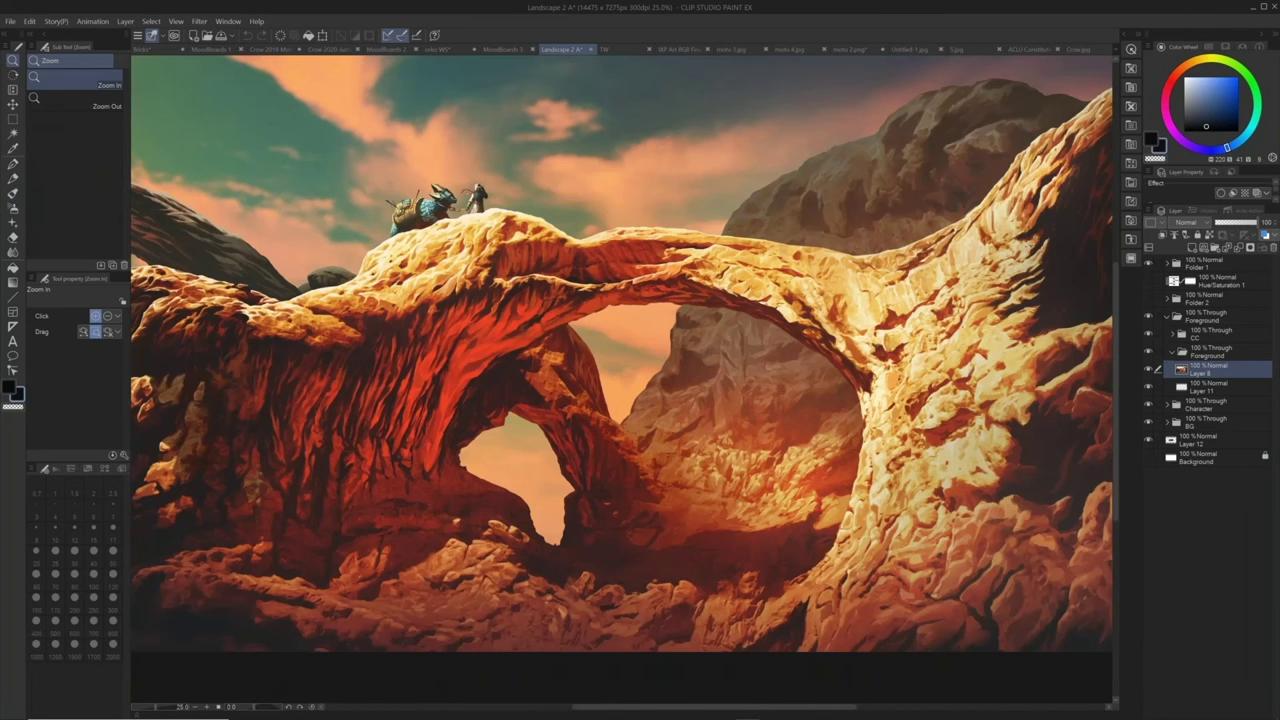
{"action": "left_click_drag", "start_coordinate": [633, 354], "coordinate": [749, 352]}
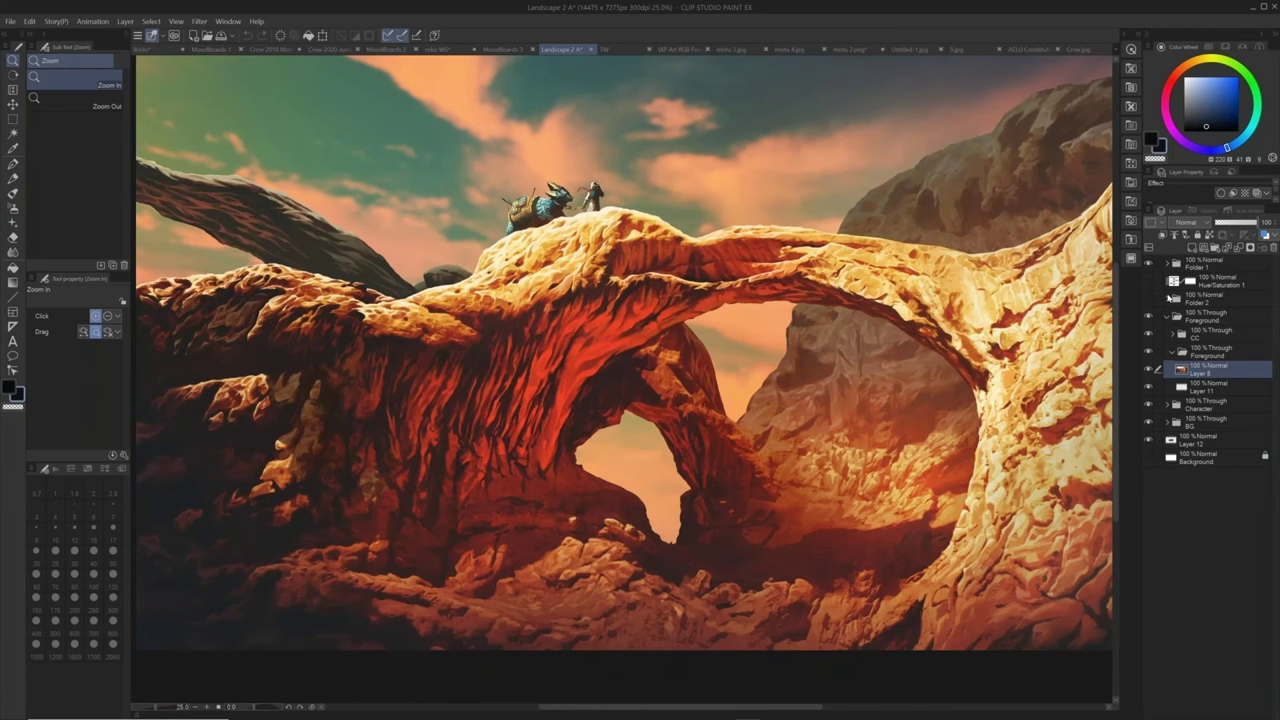
{"action": "left_click", "coordinate": [1148, 316]}
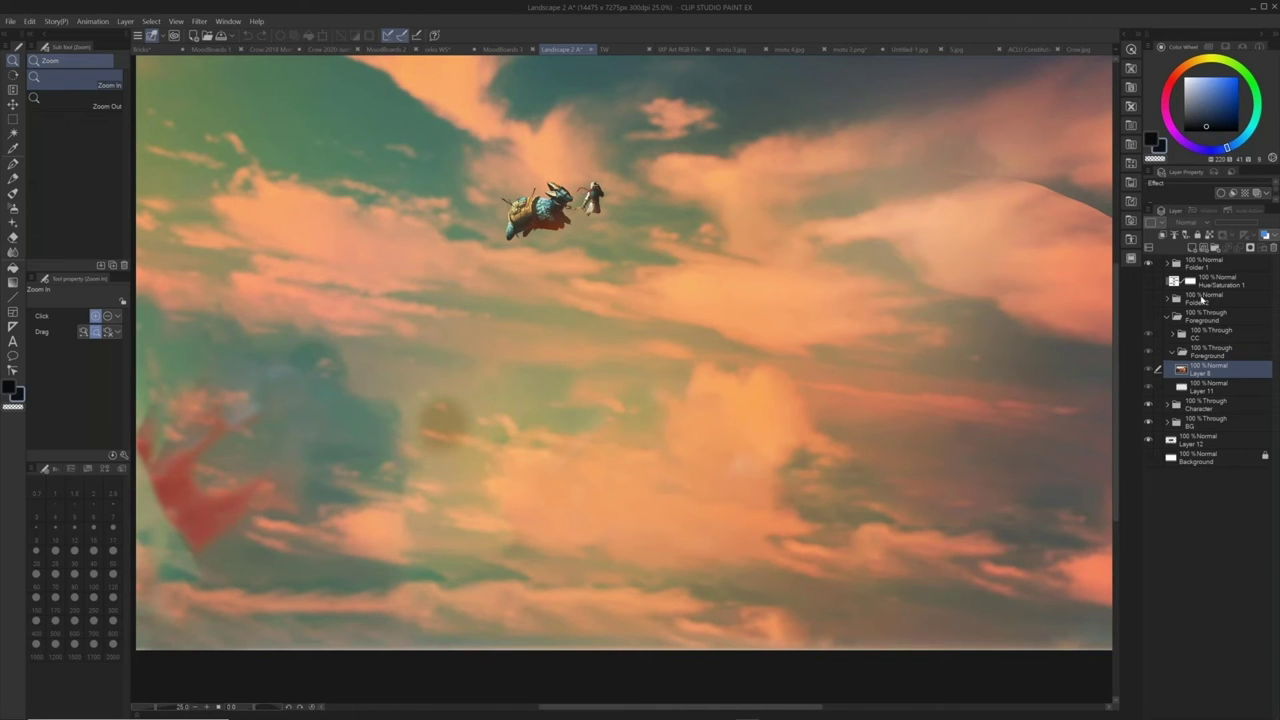
{"action": "left_click", "coordinate": [1148, 316]}
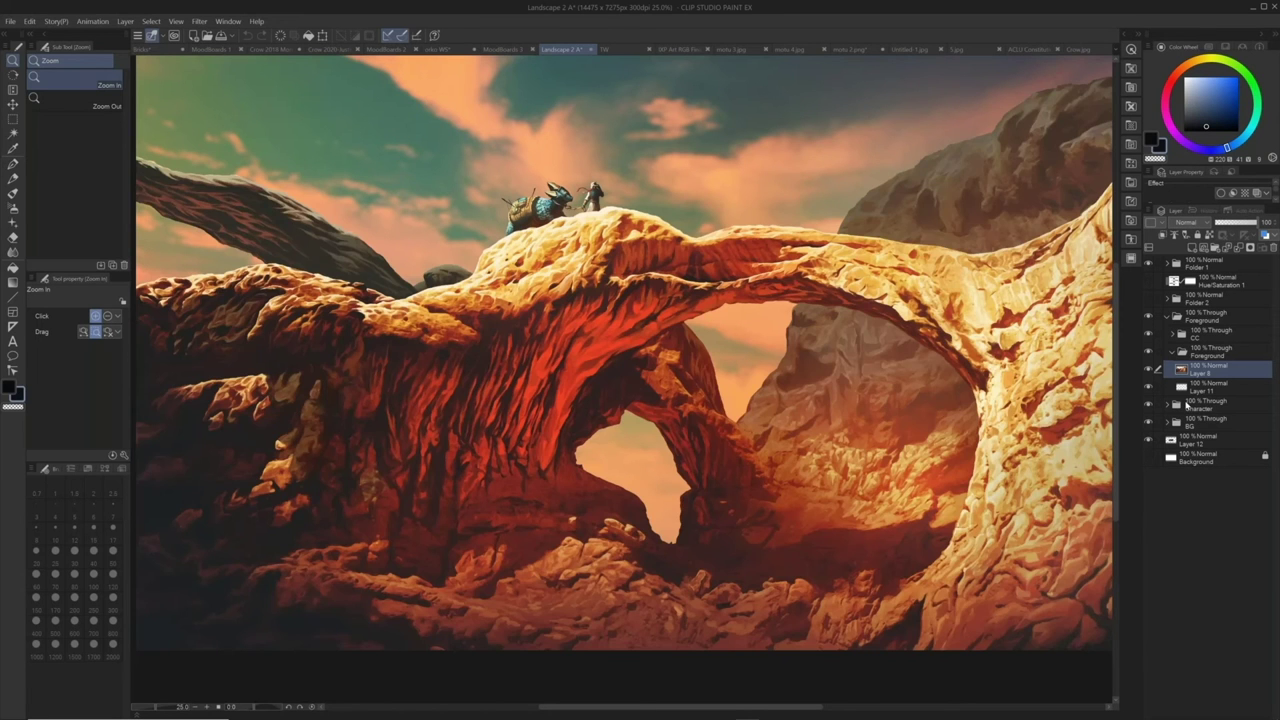
Compare the arch with the Foreground's CC folder on and off, and collapse both the inner and outer Foreground folders
{"action": "key", "text": "ctrl+minus"}
{"action": "key", "text": "ctrl+minus"}
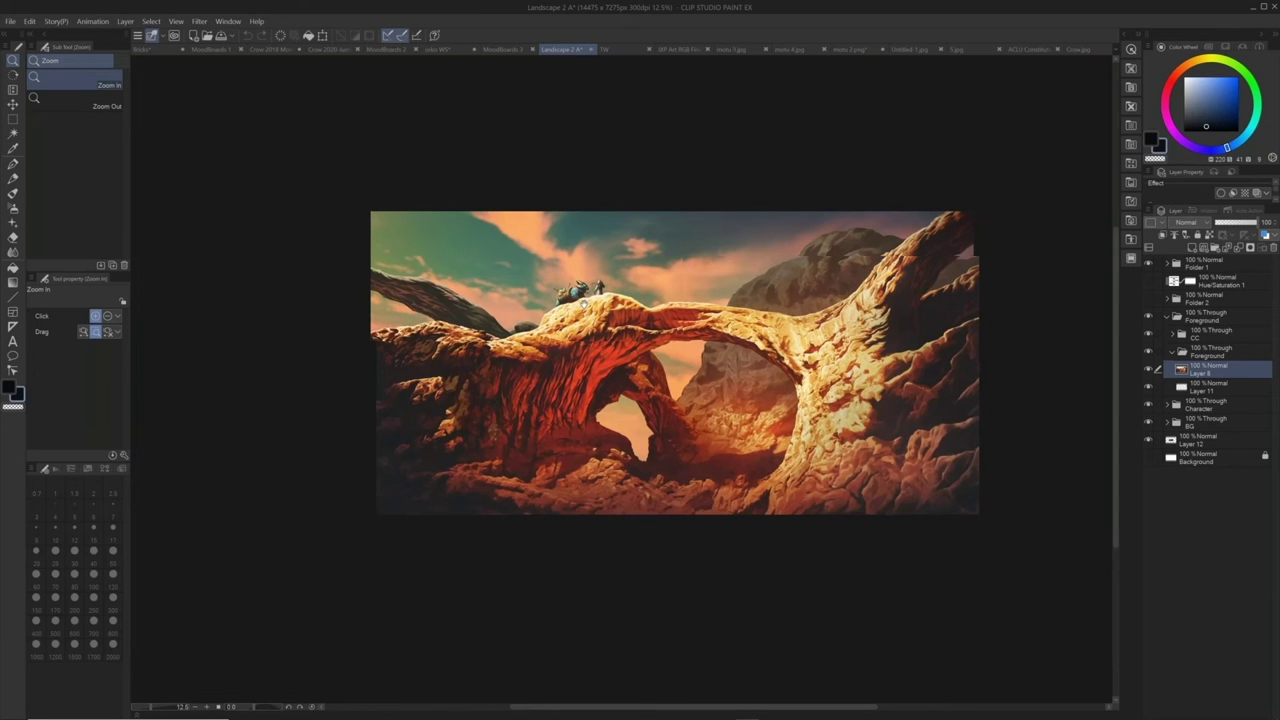
{"action": "left_click_drag", "start_coordinate": [584, 304], "coordinate": [527, 303]}
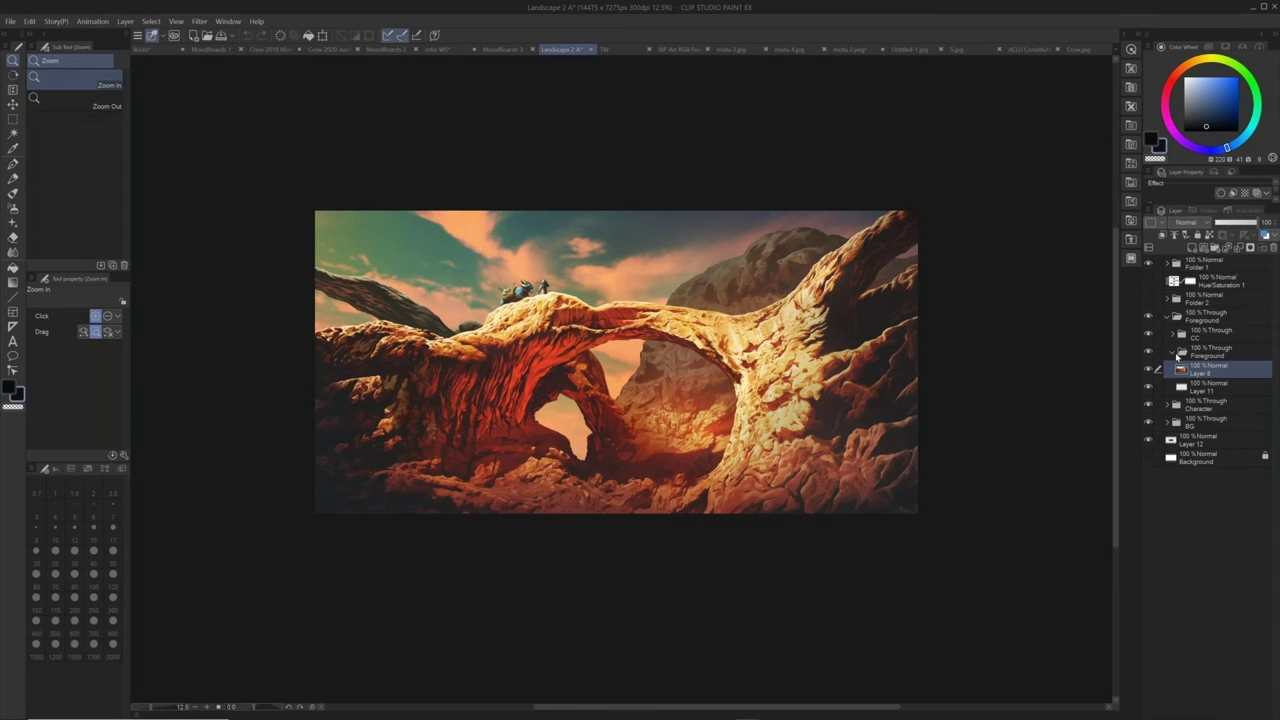
{"action": "left_click", "coordinate": [1176, 355]}
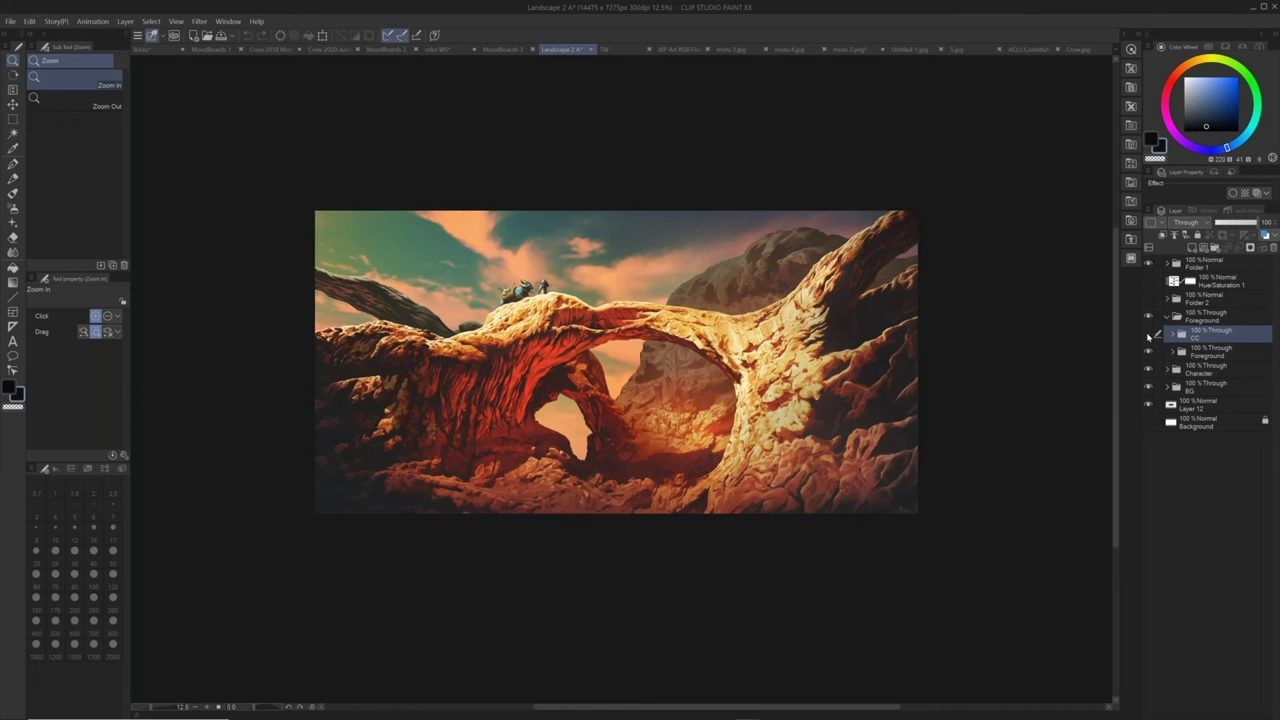
{"action": "left_click", "coordinate": [1148, 335]}
{"action": "left_click", "coordinate": [1148, 335]}
{"action": "left_click", "coordinate": [1167, 317]}
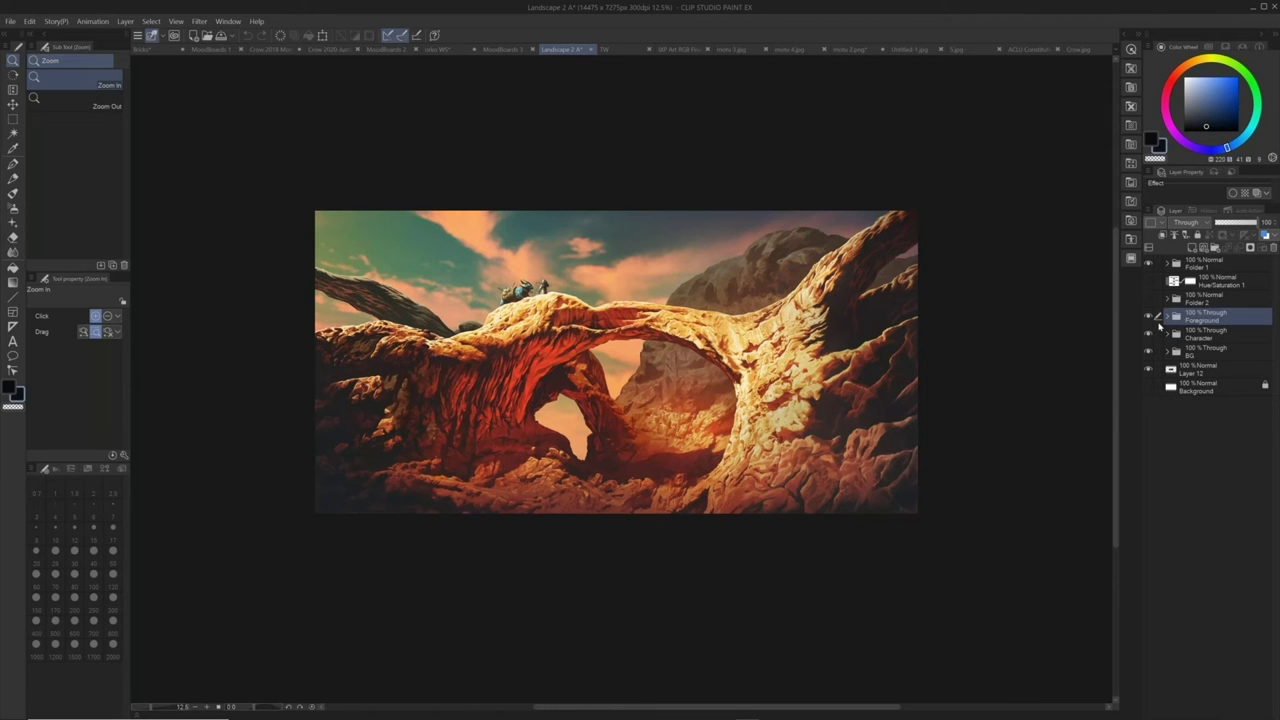
Compare the scene with and without the outer Foreground folder, and expand that folder to view the arch with its CC folder hidden
{"action": "left_click", "coordinate": [1148, 317]}
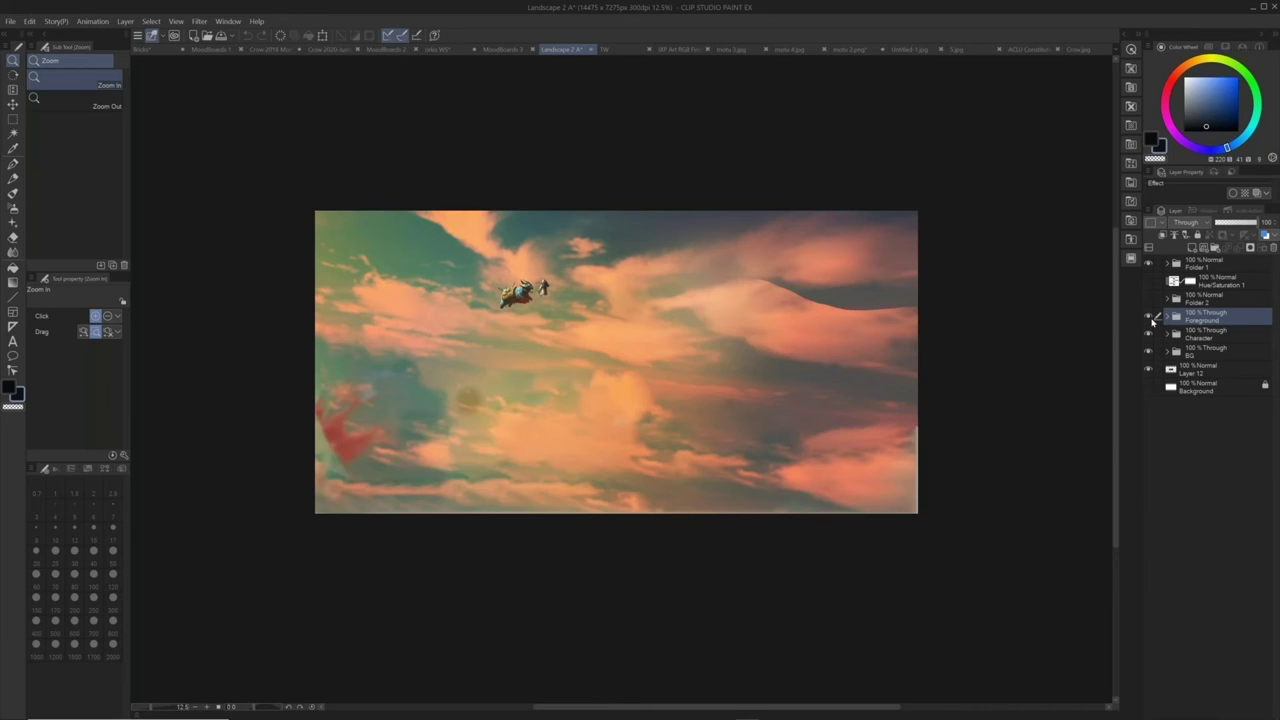
{"action": "left_click", "coordinate": [1148, 317]}
{"action": "left_click", "coordinate": [1167, 317]}
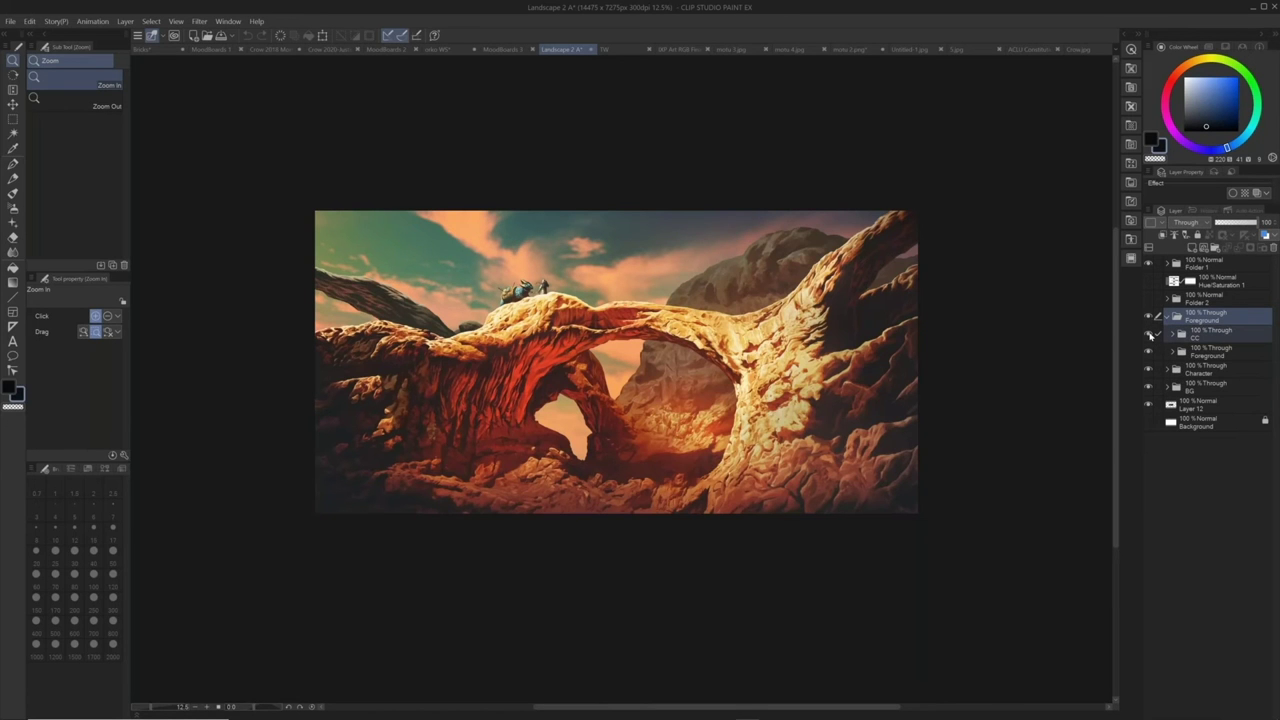
{"action": "left_click", "coordinate": [1148, 334]}
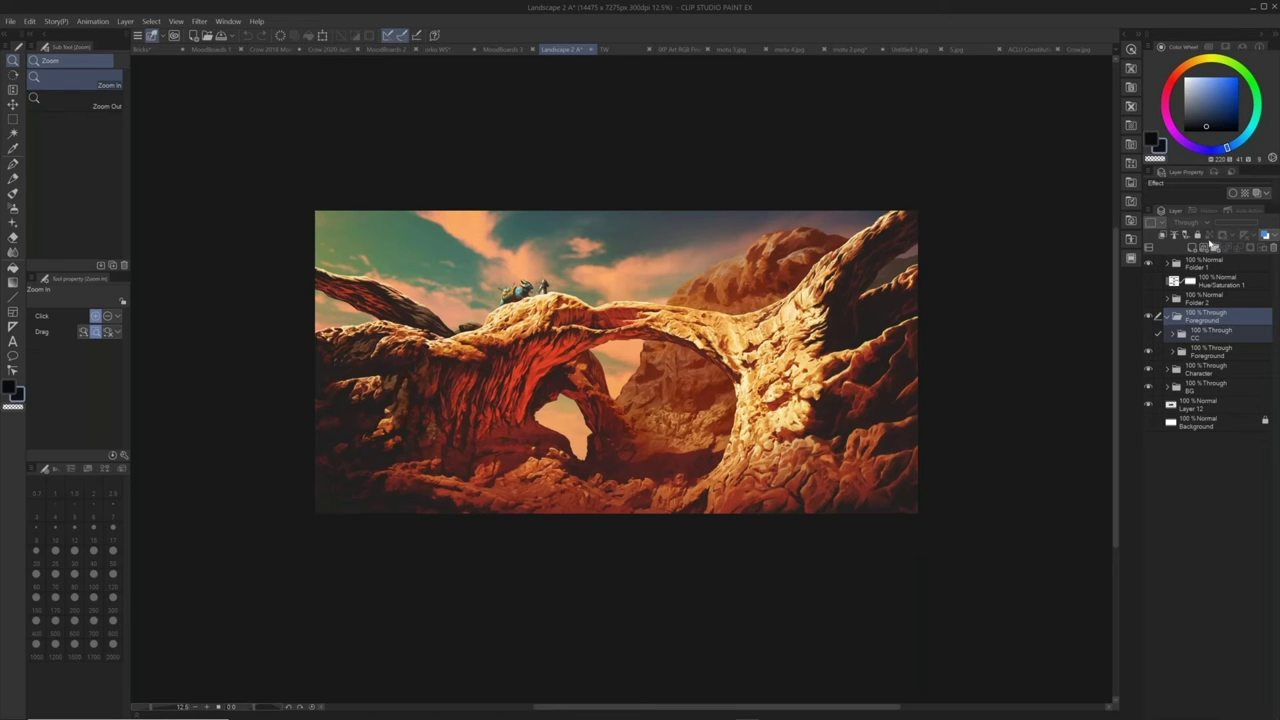
Show and expand Folder 2 with the rock arch reference photo, and add a new layer above MoodBoards 3 Copy
{"action": "left_click", "coordinate": [1149, 299]}
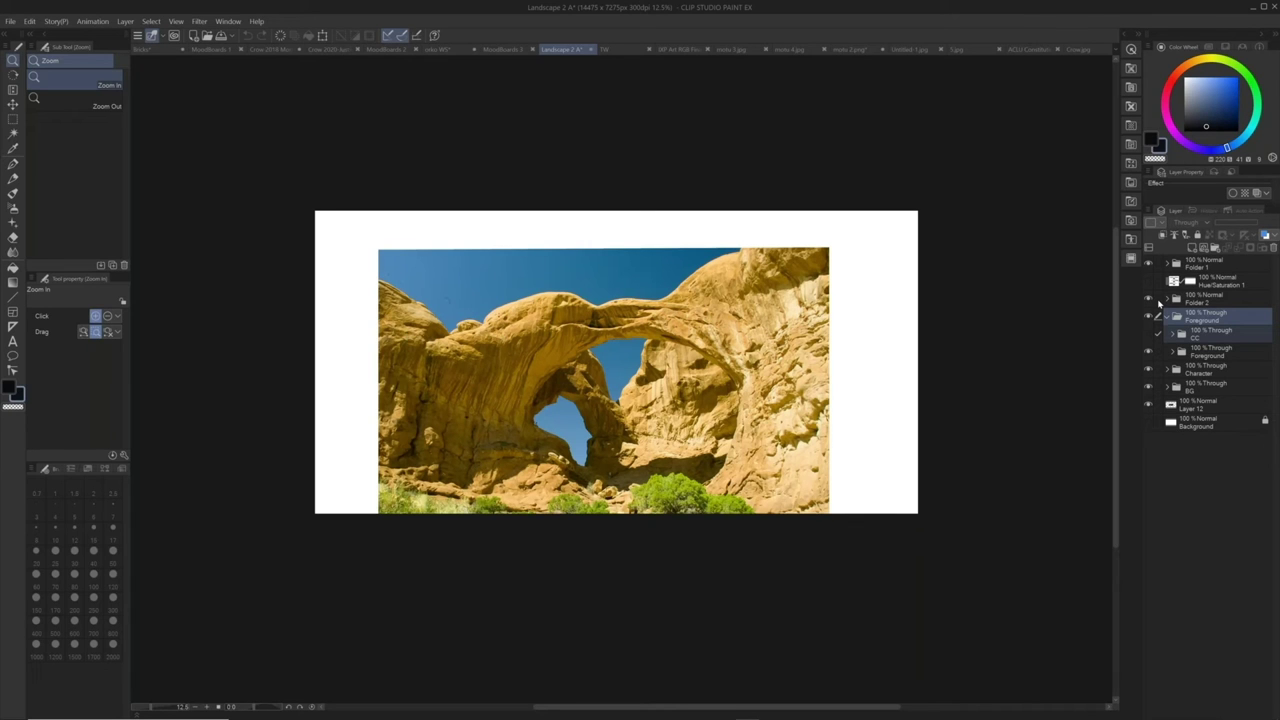
{"action": "left_click", "coordinate": [1166, 299]}
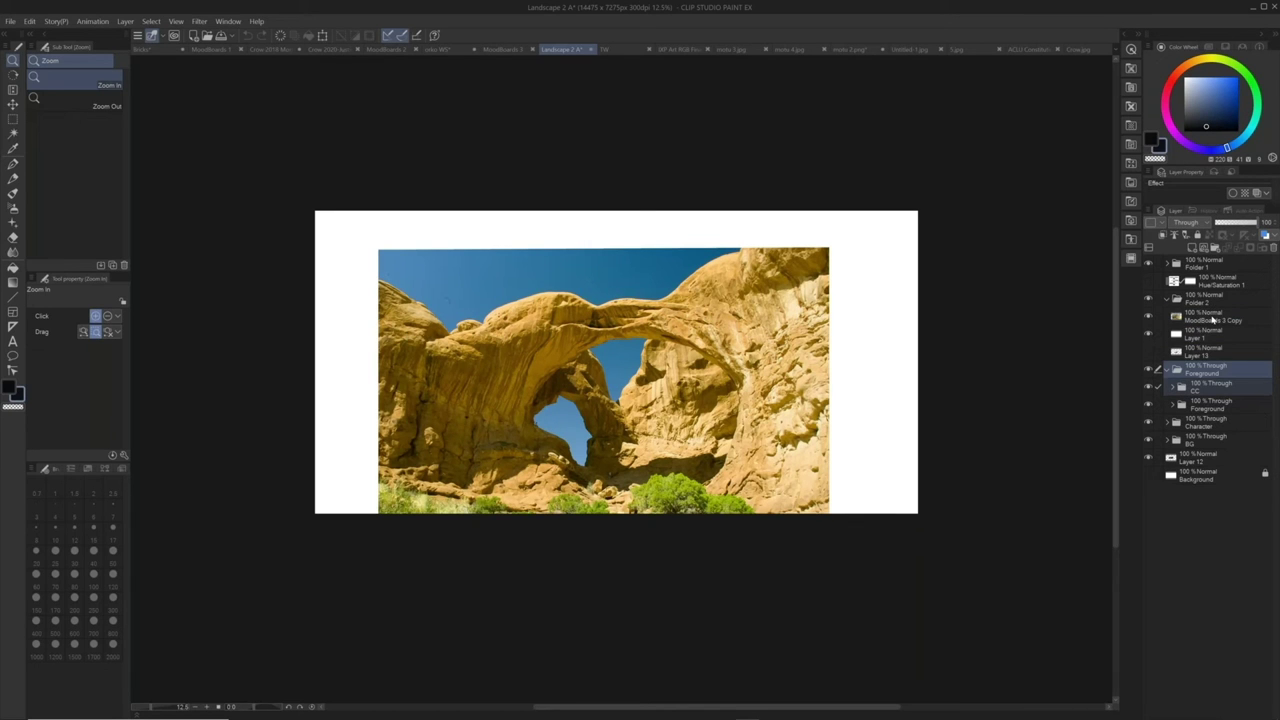
{"action": "left_click", "coordinate": [1212, 318]}
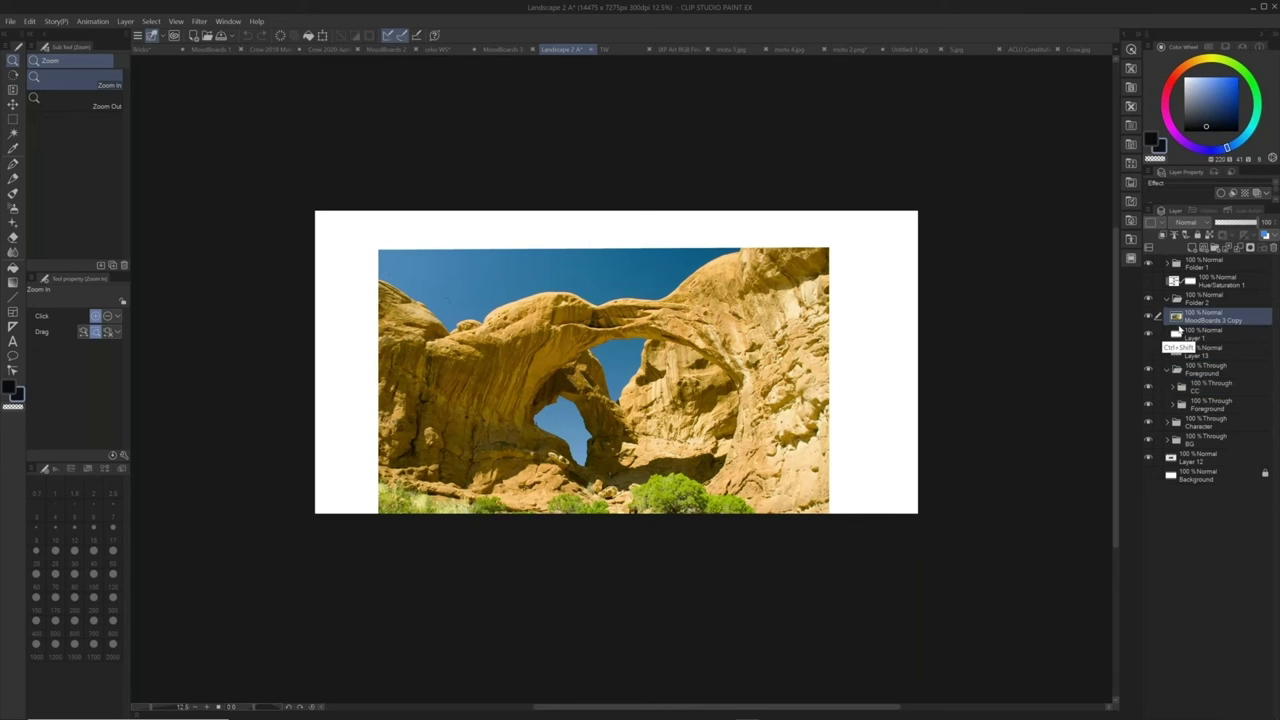
{"action": "key", "text": "ctrl+shift+n"}
Choose the Oil paint brush and sample a dark ochre from the rock at the photo's left edge
{"action": "key", "text": "b"}
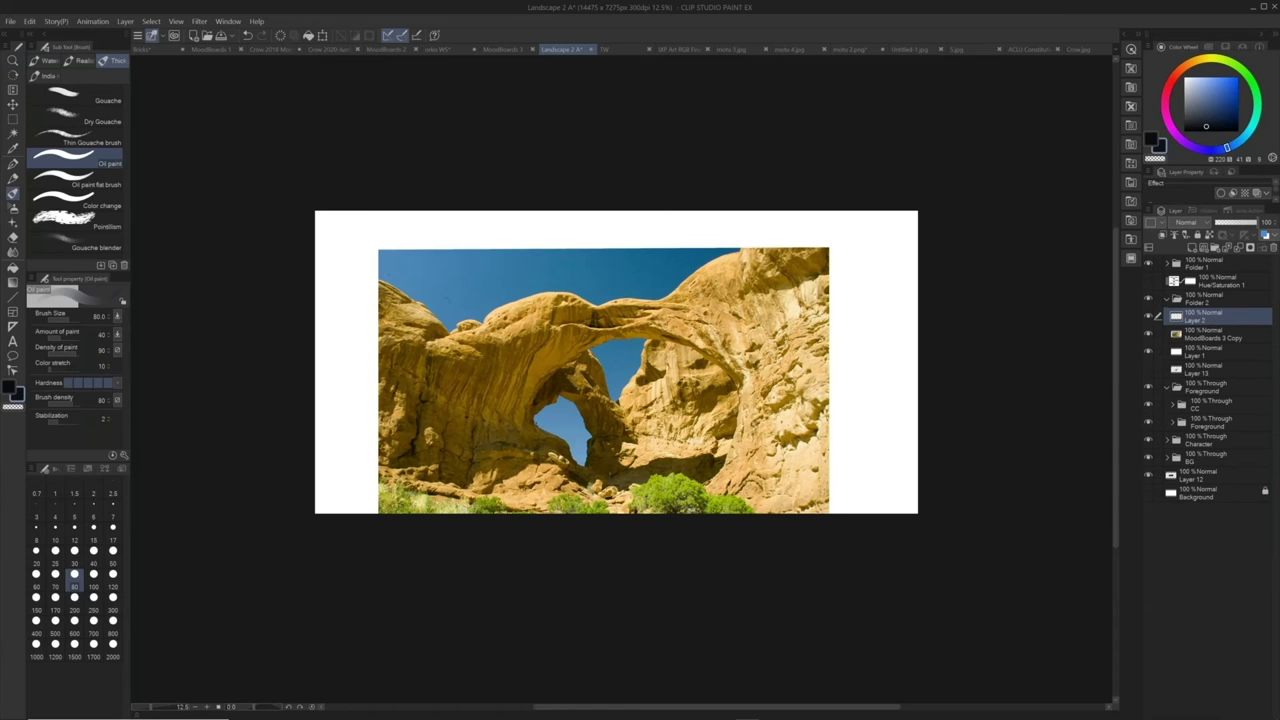
{"action": "left_click", "coordinate": [406, 372], "text": "alt"}
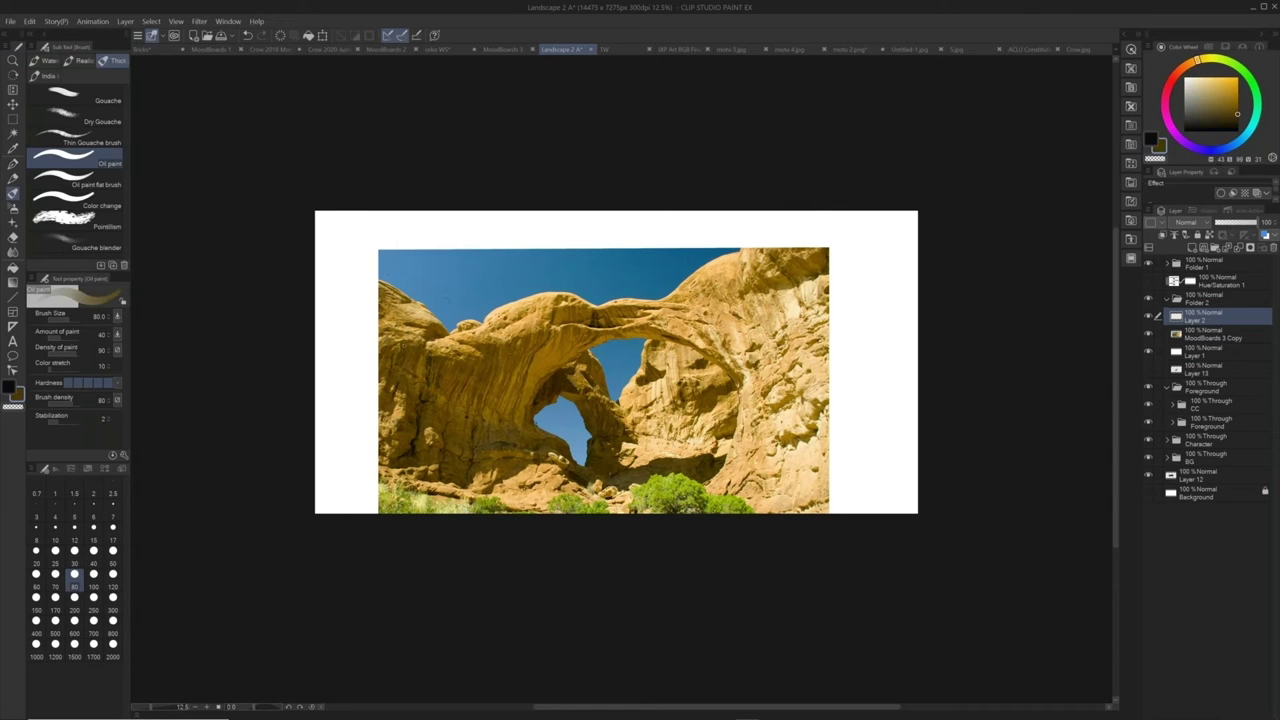
Paint beyond the arch photo's left edge with the Oil paint brush at size 250, using brown and tan tones sampled from the rock
{"action": "left_click", "coordinate": [36, 597]}
{"action": "left_click_drag", "start_coordinate": [388, 344], "coordinate": [340, 390]}
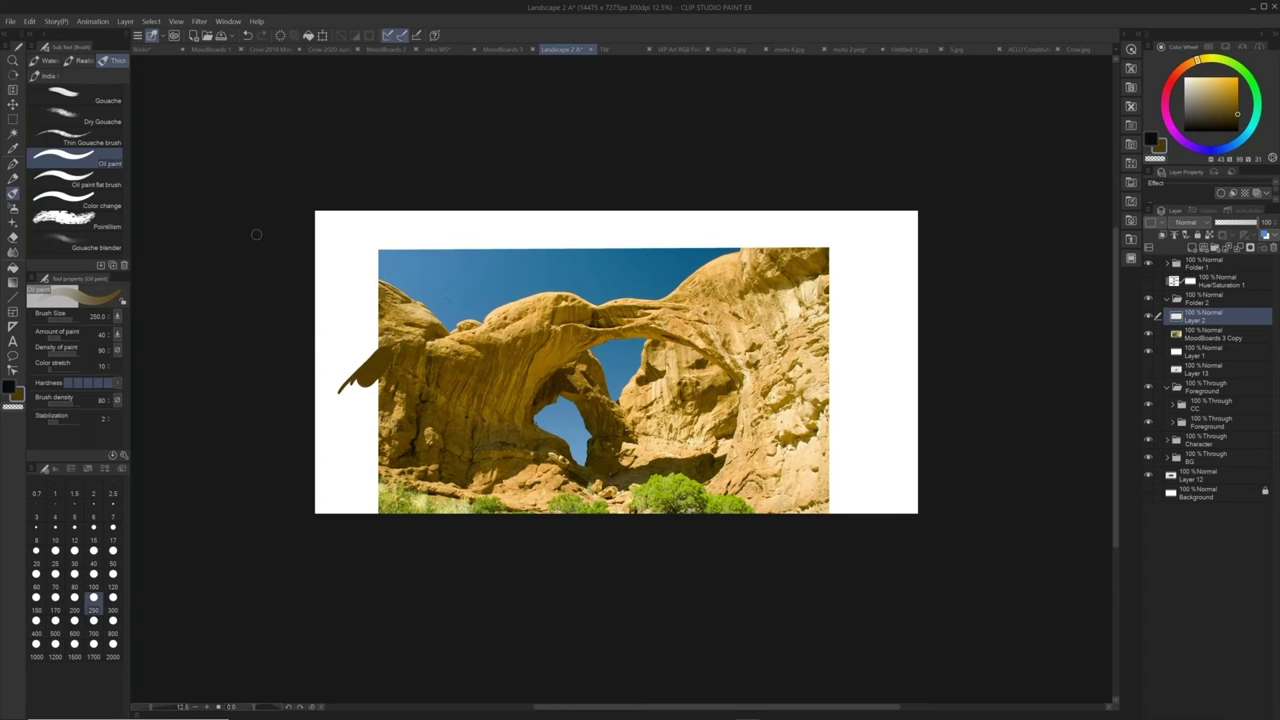
{"action": "key", "text": "b"}
{"action": "key", "text": "b"}
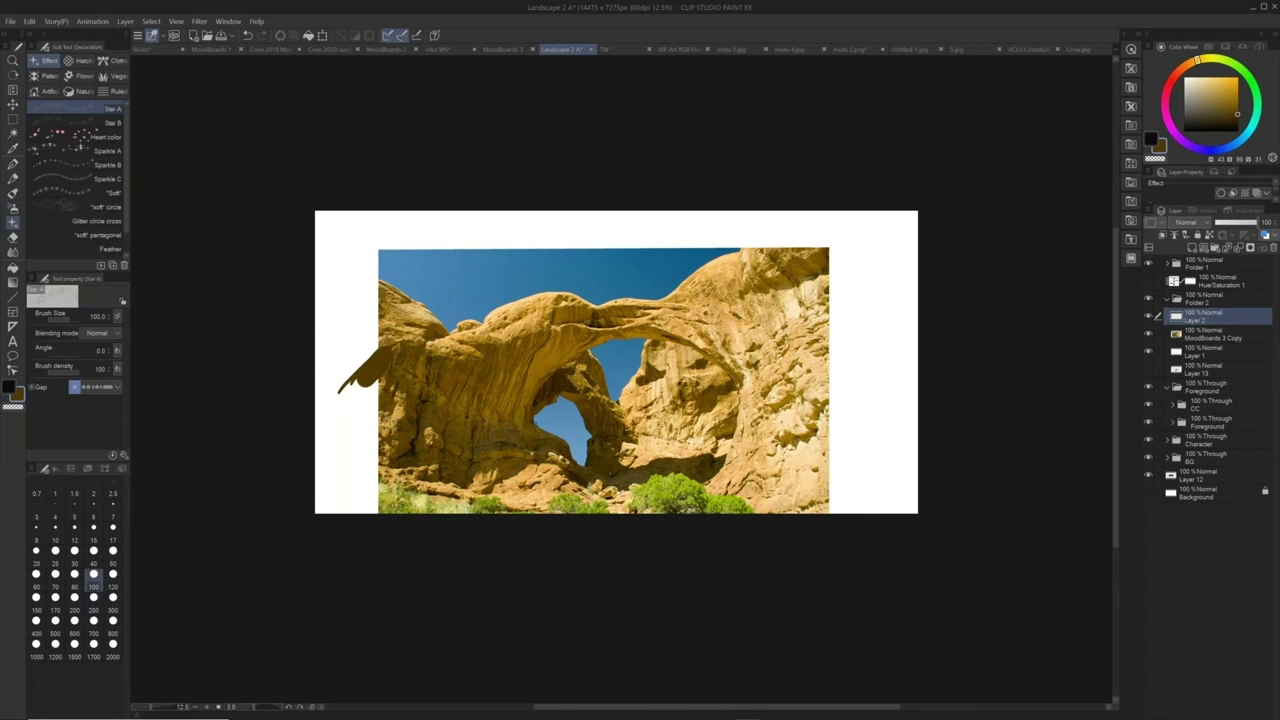
{"action": "left_click", "coordinate": [380, 401], "text": "alt"}
{"action": "left_click", "coordinate": [370, 382], "text": "alt"}
{"action": "mouse_move", "coordinate": [358, 384]}
{"action": "left_mouse_down"}
{"action": "mouse_move", "coordinate": [342, 402]}
{"action": "mouse_move", "coordinate": [364, 360]}
{"action": "left_mouse_up"}
{"action": "left_click", "coordinate": [408, 388], "text": "alt"}
{"action": "left_click", "coordinate": [416, 312], "text": "alt"}
{"action": "mouse_move", "coordinate": [372, 352]}
{"action": "left_mouse_down"}
{"action": "mouse_move", "coordinate": [340, 372]}
{"action": "mouse_move", "coordinate": [370, 347]}
{"action": "mouse_move", "coordinate": [339, 386]}
{"action": "mouse_move", "coordinate": [350, 404]}
{"action": "mouse_move", "coordinate": [330, 424]}
{"action": "mouse_move", "coordinate": [346, 426]}
{"action": "left_mouse_up"}
{"action": "key", "text": "alt"}
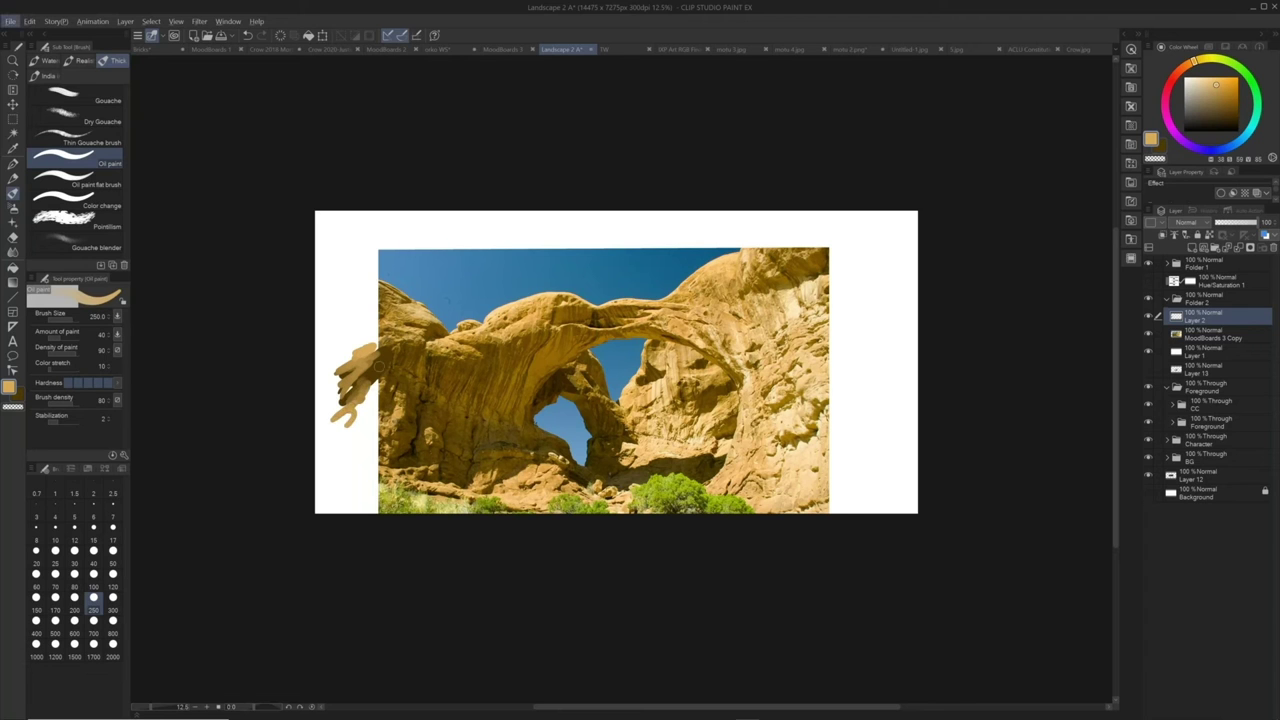
Add darker brown strokes sampled from the rock face to blend the painted patch into the photo's left edge
{"action": "left_click", "coordinate": [379, 367], "text": "alt"}
{"action": "left_click_drag", "start_coordinate": [378, 384], "coordinate": [354, 408]}
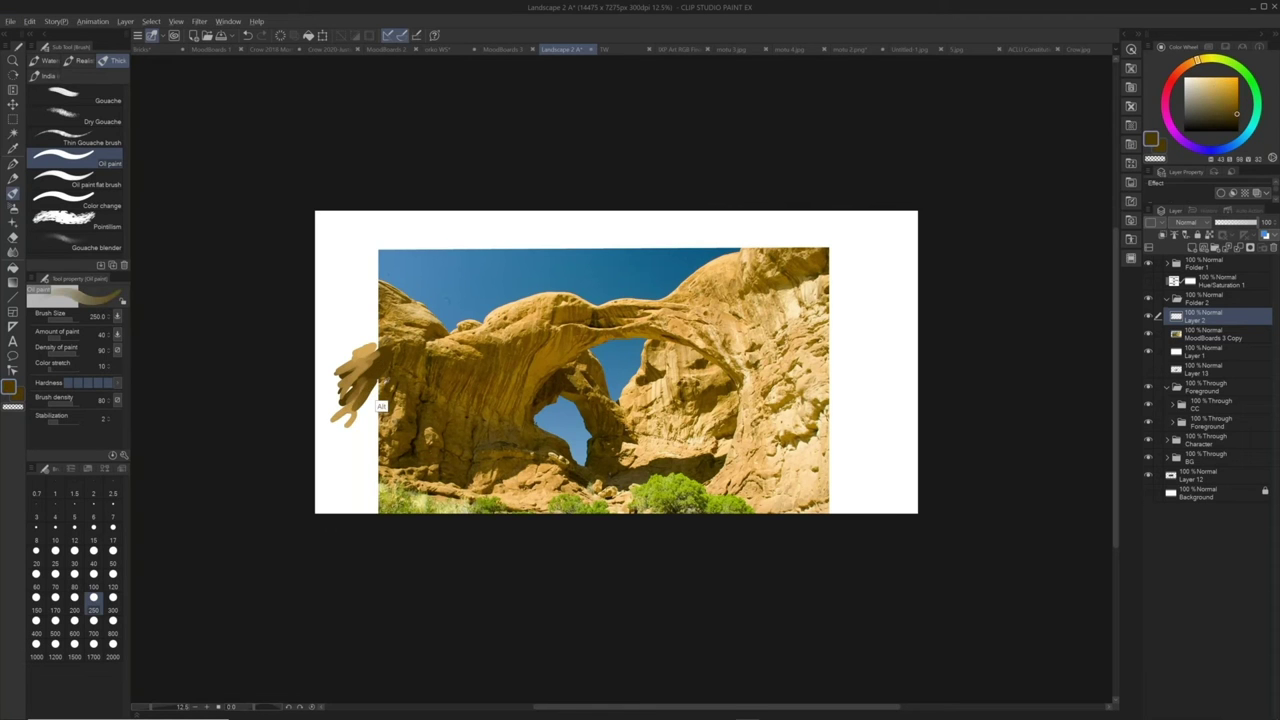
{"action": "left_click", "coordinate": [377, 408], "text": "alt"}
{"action": "left_click", "coordinate": [377, 405], "text": "alt"}
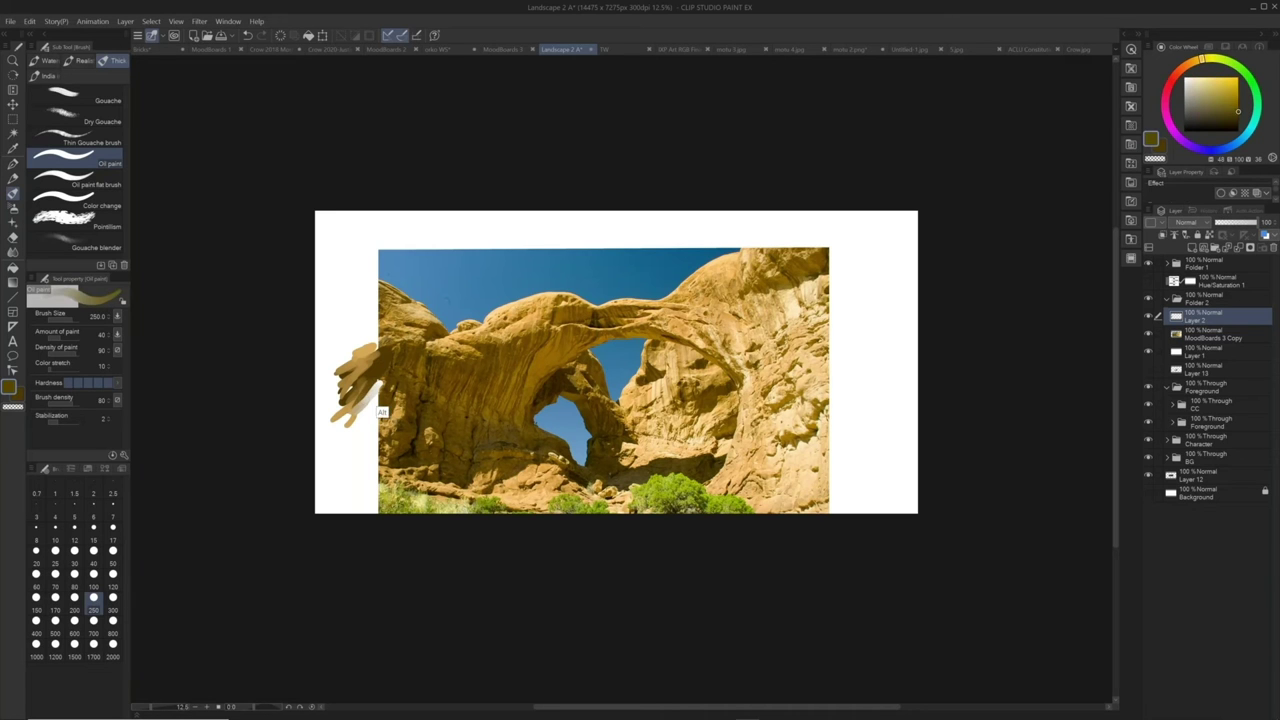
{"action": "left_click", "coordinate": [380, 355], "text": "alt"}
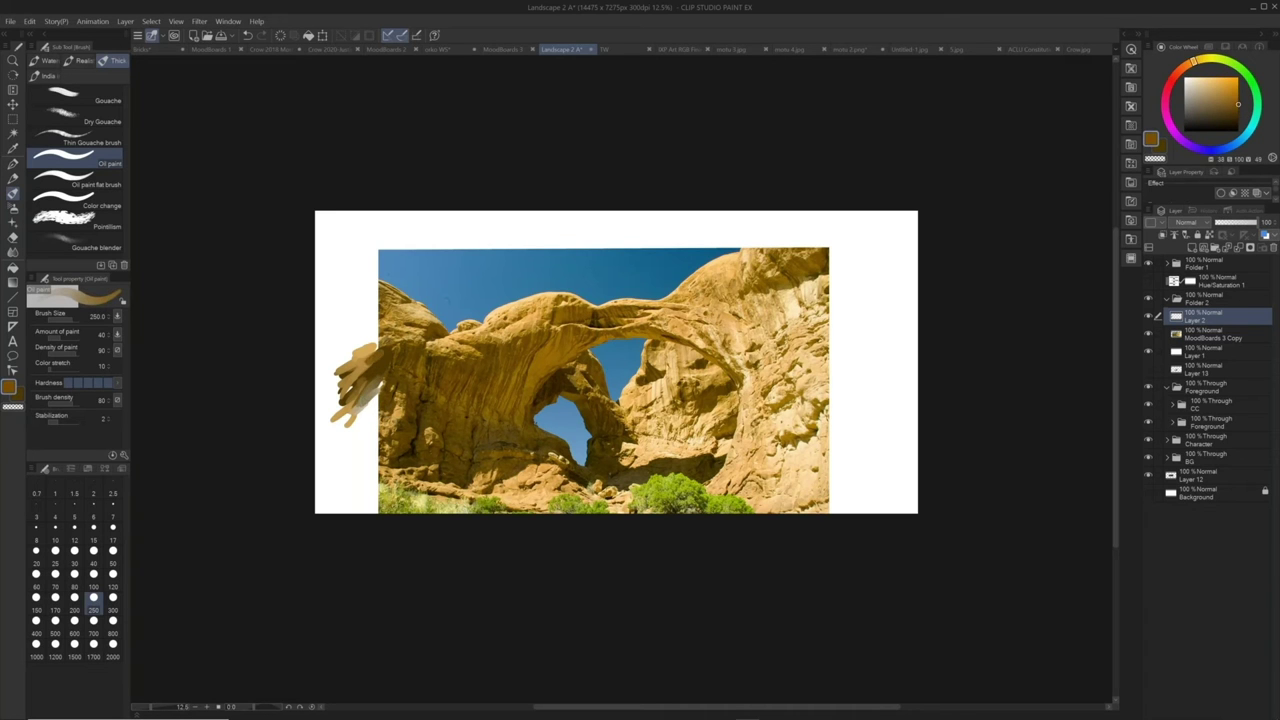
Merge Layer 2 down into the MoodBoards 3 Copy layer
{"action": "left_click_drag", "start_coordinate": [1203, 316], "coordinate": [1204, 341]}
{"action": "key", "text": "ctrl+e"}
{"action": "left_click", "coordinate": [1202, 318]}
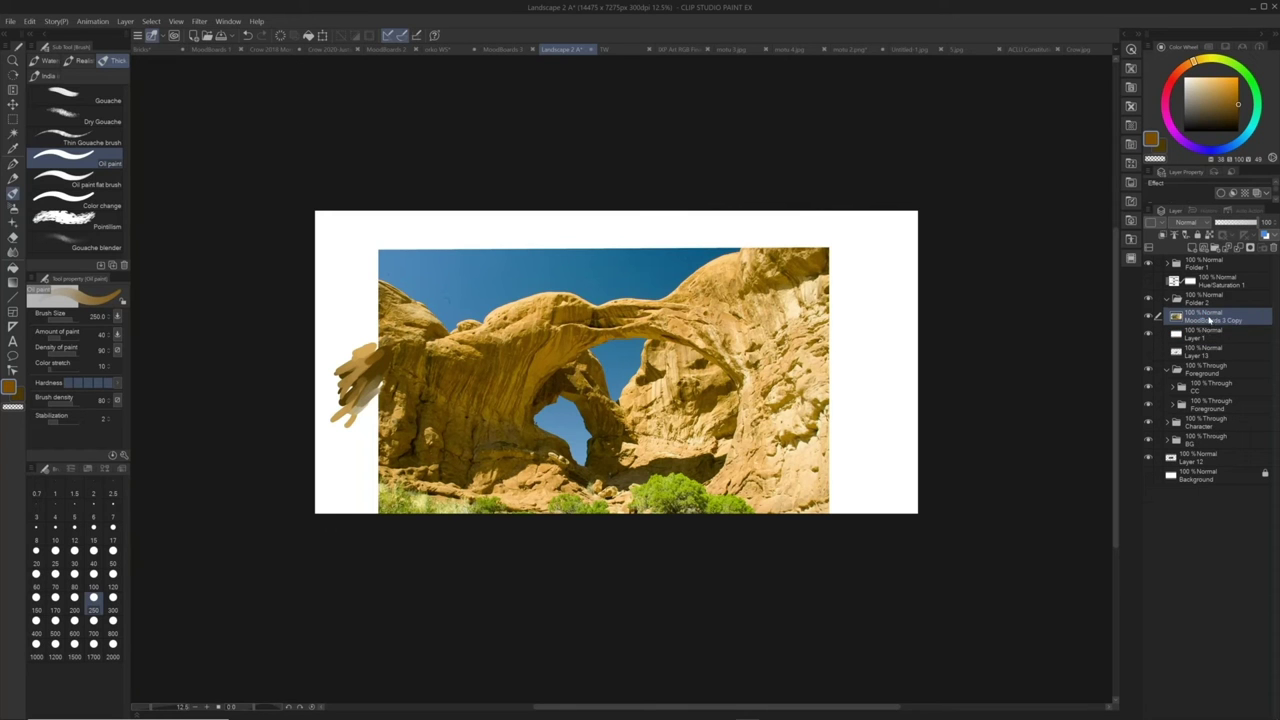
Widen the painted rock patch outward on the merged layer with the Oil paint brush at size 300 and sampled rock tones
{"action": "key", "text": "b"}
{"action": "left_click", "coordinate": [390, 362], "text": "alt"}
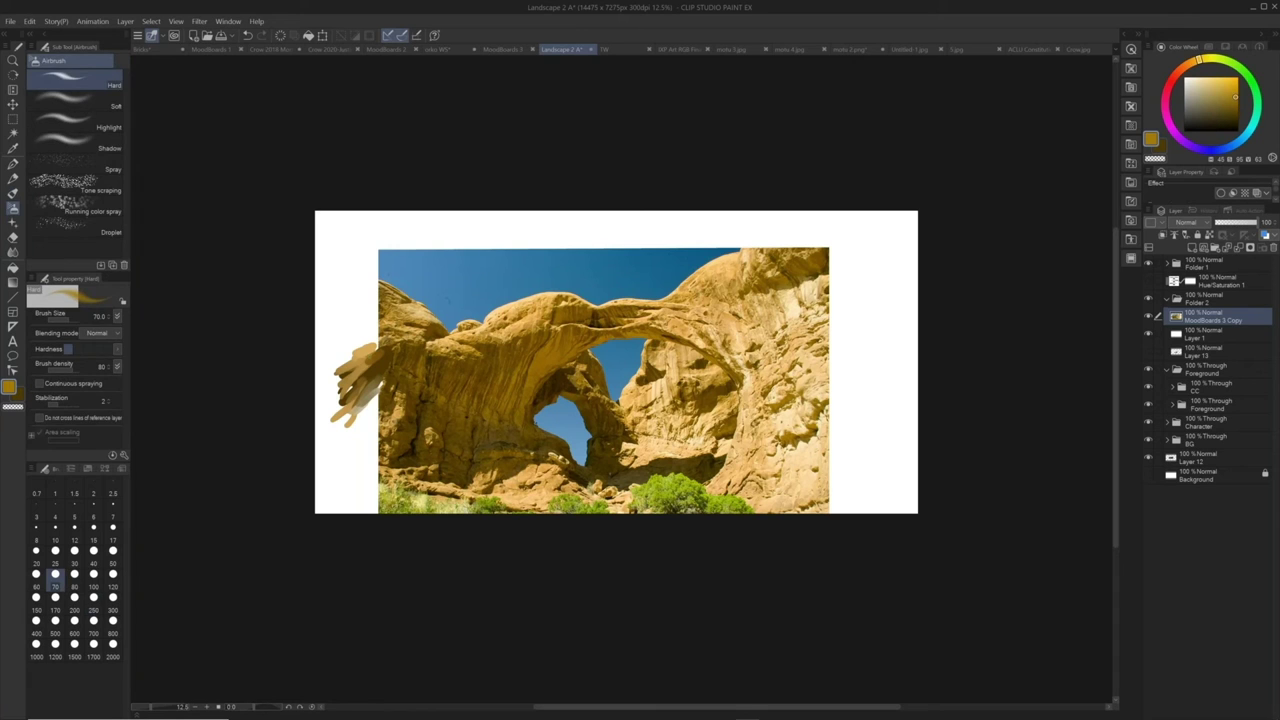
{"action": "key", "text": "b"}
{"action": "key", "text": "b"}
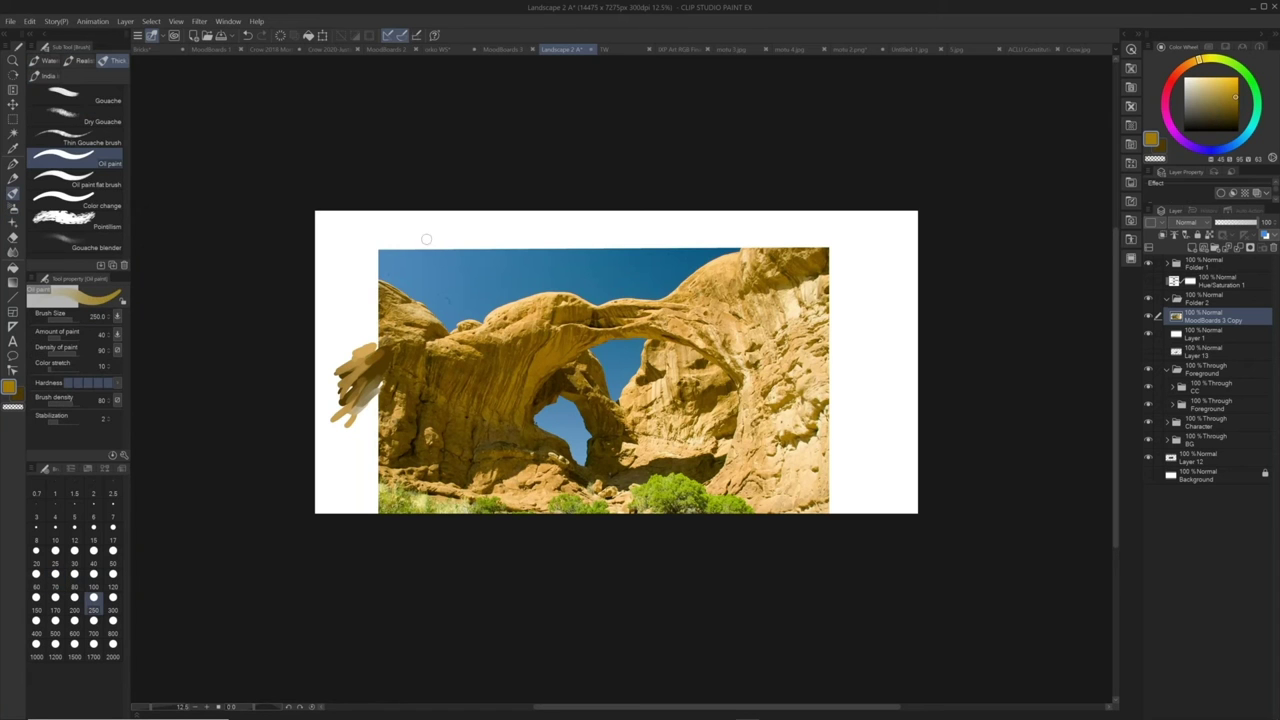
{"action": "left_click", "coordinate": [390, 344], "text": "alt"}
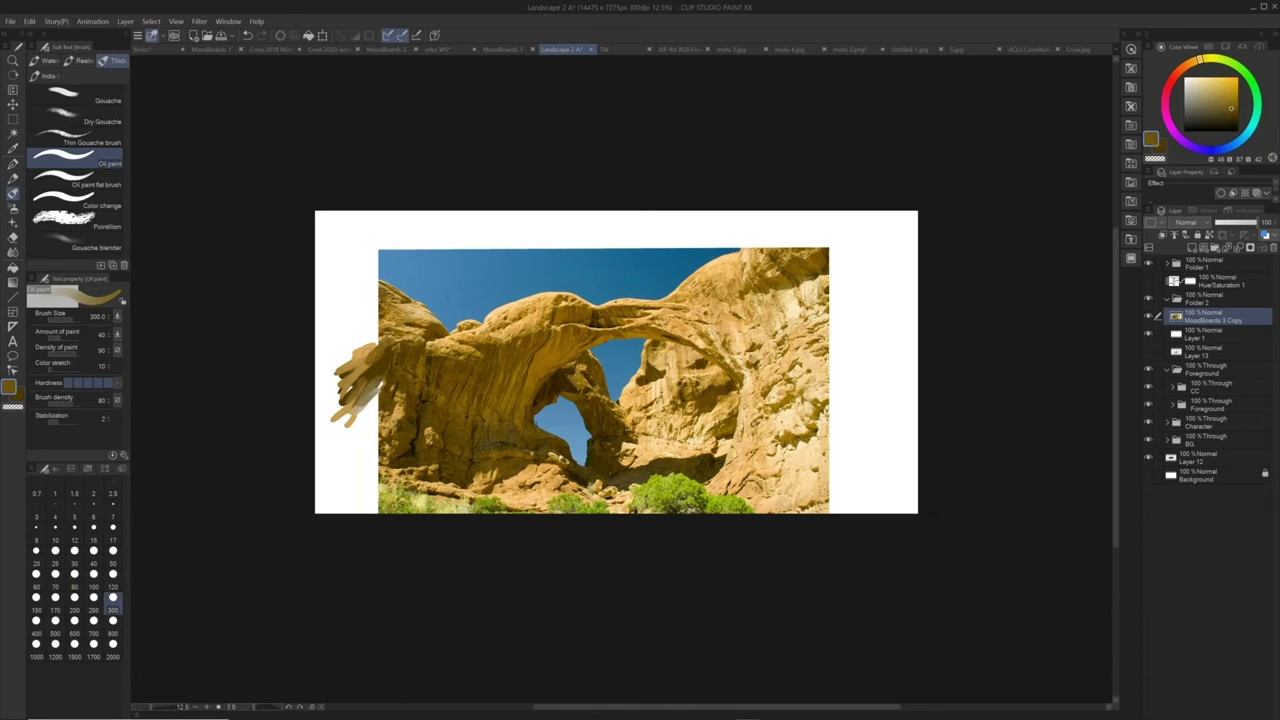
{"action": "left_click", "coordinate": [390, 342], "text": "alt"}
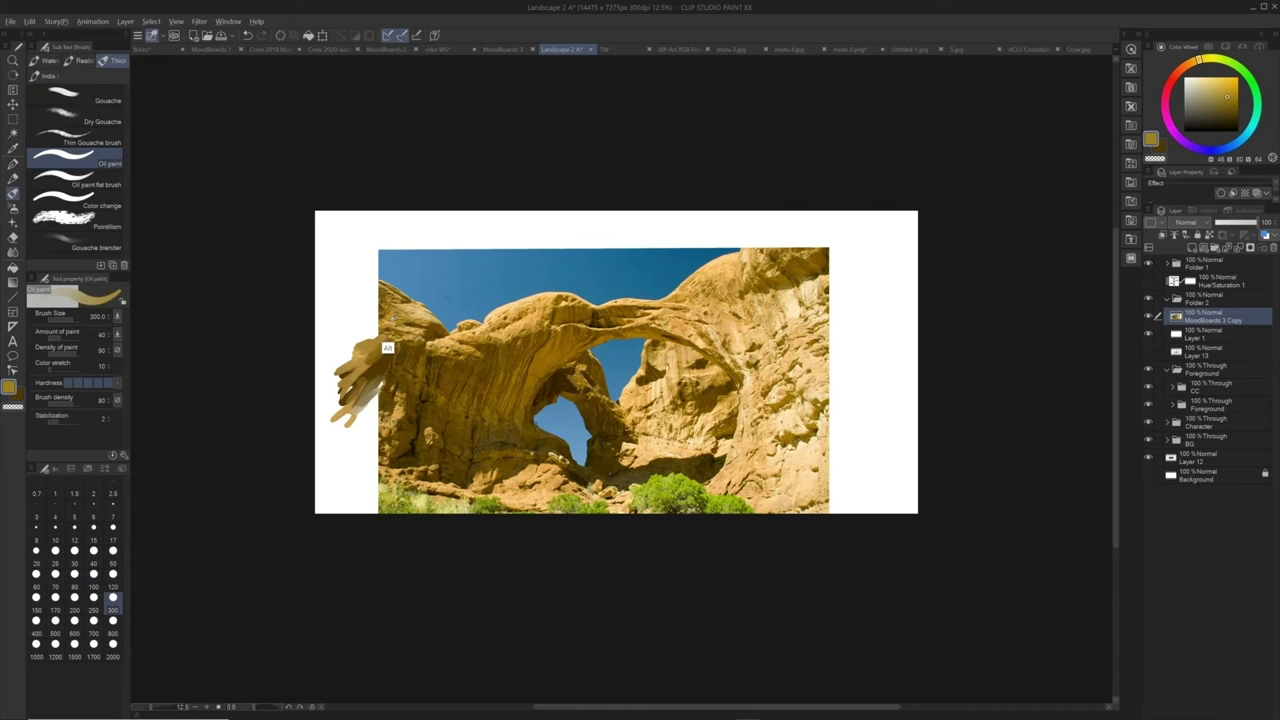
{"action": "left_click", "coordinate": [394, 318], "text": "alt"}
{"action": "mouse_move", "coordinate": [354, 350]}
{"action": "left_mouse_down"}
{"action": "mouse_move", "coordinate": [330, 370]}
{"action": "mouse_move", "coordinate": [324, 398]}
{"action": "mouse_move", "coordinate": [338, 394]}
{"action": "mouse_move", "coordinate": [320, 380]}
{"action": "left_mouse_up"}
{"action": "left_click", "coordinate": [401, 384], "text": "alt"}
{"action": "mouse_move", "coordinate": [352, 322]}
{"action": "left_mouse_down"}
{"action": "mouse_move", "coordinate": [322, 350]}
{"action": "mouse_move", "coordinate": [342, 370]}
{"action": "left_mouse_up"}
Reduce the Oil paint brush to 170 and add dark brown shading strokes across the painted rock patch
{"action": "left_click", "coordinate": [396, 372], "text": "alt"}
{"action": "key", "text": "["}
{"action": "key", "text": "["}
{"action": "left_click", "coordinate": [55, 600]}
{"action": "mouse_move", "coordinate": [360, 362]}
{"action": "left_mouse_down"}
{"action": "mouse_move", "coordinate": [336, 378]}
{"action": "mouse_move", "coordinate": [348, 370]}
{"action": "left_mouse_up"}
{"action": "left_click_drag", "start_coordinate": [370, 346], "coordinate": [352, 362]}
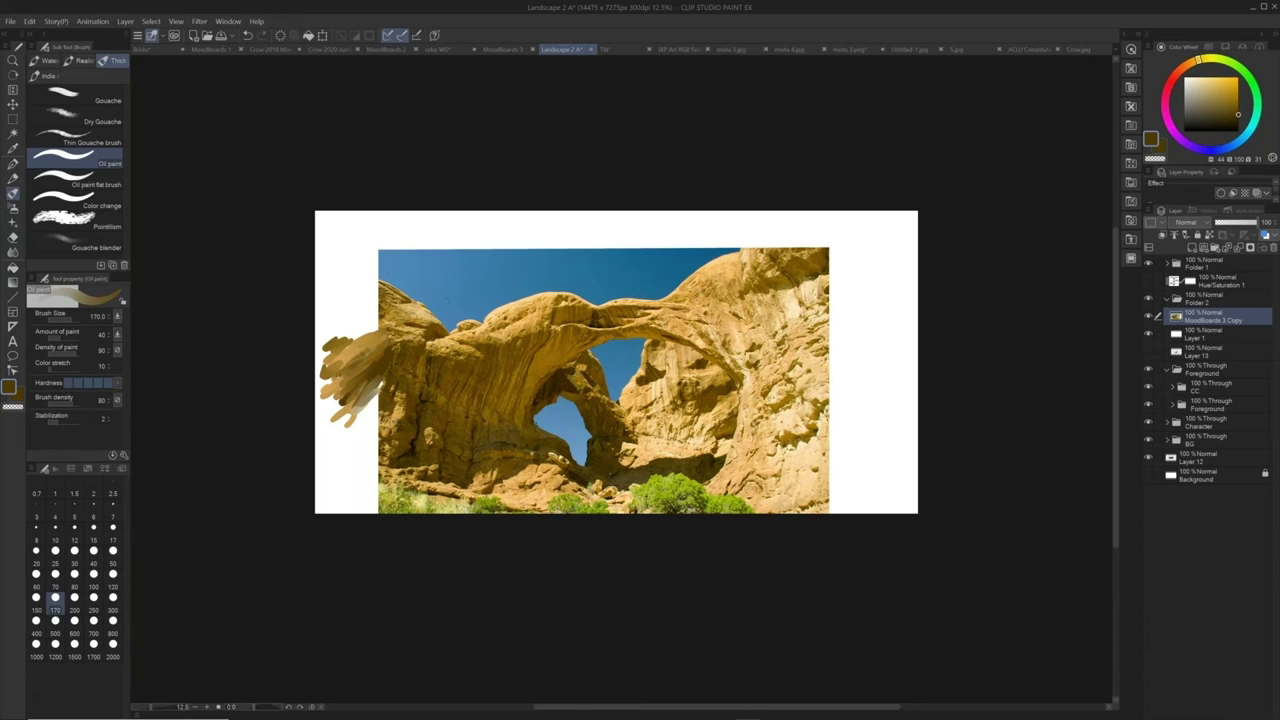
Fill the lower gaps of the painted rock patch with brown tones sampled from the neighbouring cliff
{"action": "left_click", "coordinate": [437, 316], "text": "alt"}
{"action": "left_click", "coordinate": [436, 316], "text": "alt"}
{"action": "mouse_move", "coordinate": [372, 342]}
{"action": "left_mouse_down"}
{"action": "mouse_move", "coordinate": [350, 360]}
{"action": "mouse_move", "coordinate": [353, 414]}
{"action": "mouse_move", "coordinate": [341, 423]}
{"action": "mouse_move", "coordinate": [376, 401]}
{"action": "mouse_move", "coordinate": [351, 430]}
{"action": "mouse_move", "coordinate": [381, 390]}
{"action": "mouse_move", "coordinate": [345, 402]}
{"action": "mouse_move", "coordinate": [372, 380]}
{"action": "mouse_move", "coordinate": [334, 412]}
{"action": "mouse_move", "coordinate": [354, 386]}
{"action": "left_mouse_up"}
{"action": "left_click", "coordinate": [402, 354], "text": "alt"}
{"action": "left_click", "coordinate": [362, 410], "text": "alt"}
{"action": "left_click", "coordinate": [386, 393], "text": "alt"}
{"action": "left_click", "coordinate": [389, 385], "text": "alt"}
Paint sampled golden brown over the upper seam of the rock patch and pick further light and dark tones from the cliff
{"action": "left_click", "coordinate": [398, 358], "text": "alt"}
{"action": "left_click_drag", "start_coordinate": [384, 338], "coordinate": [348, 356]}
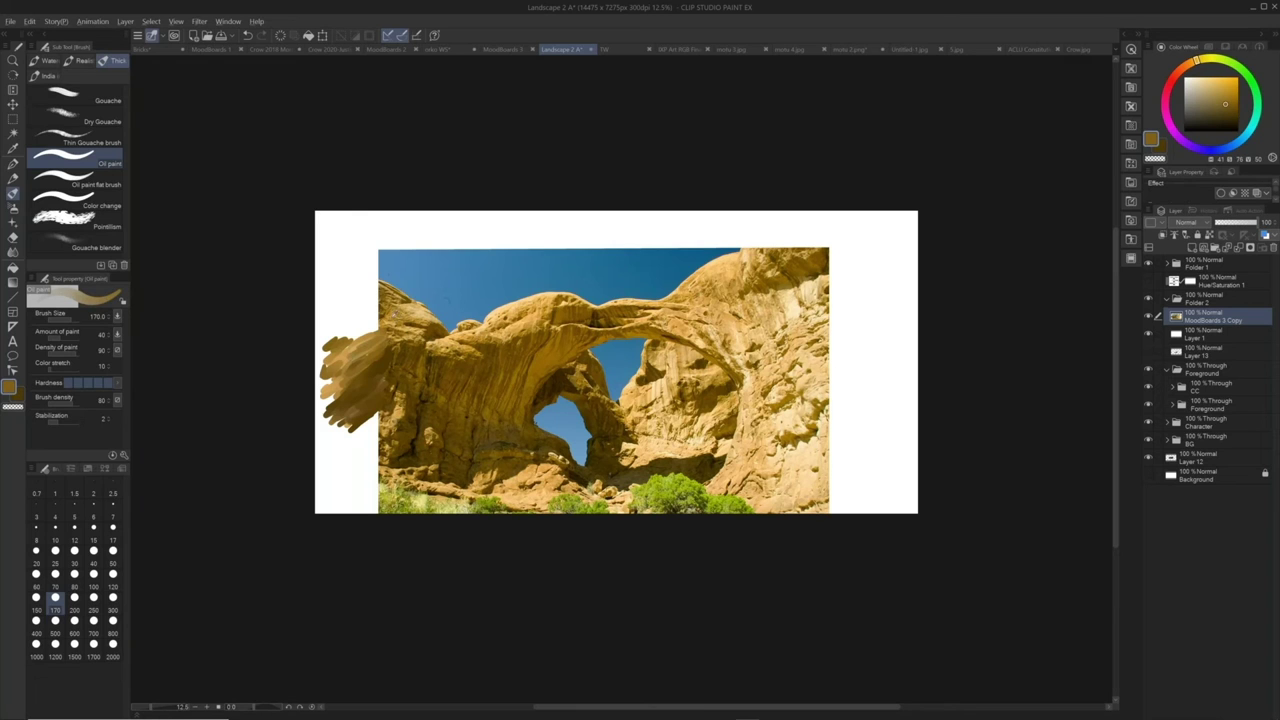
{"action": "left_click", "coordinate": [392, 344], "text": "alt"}
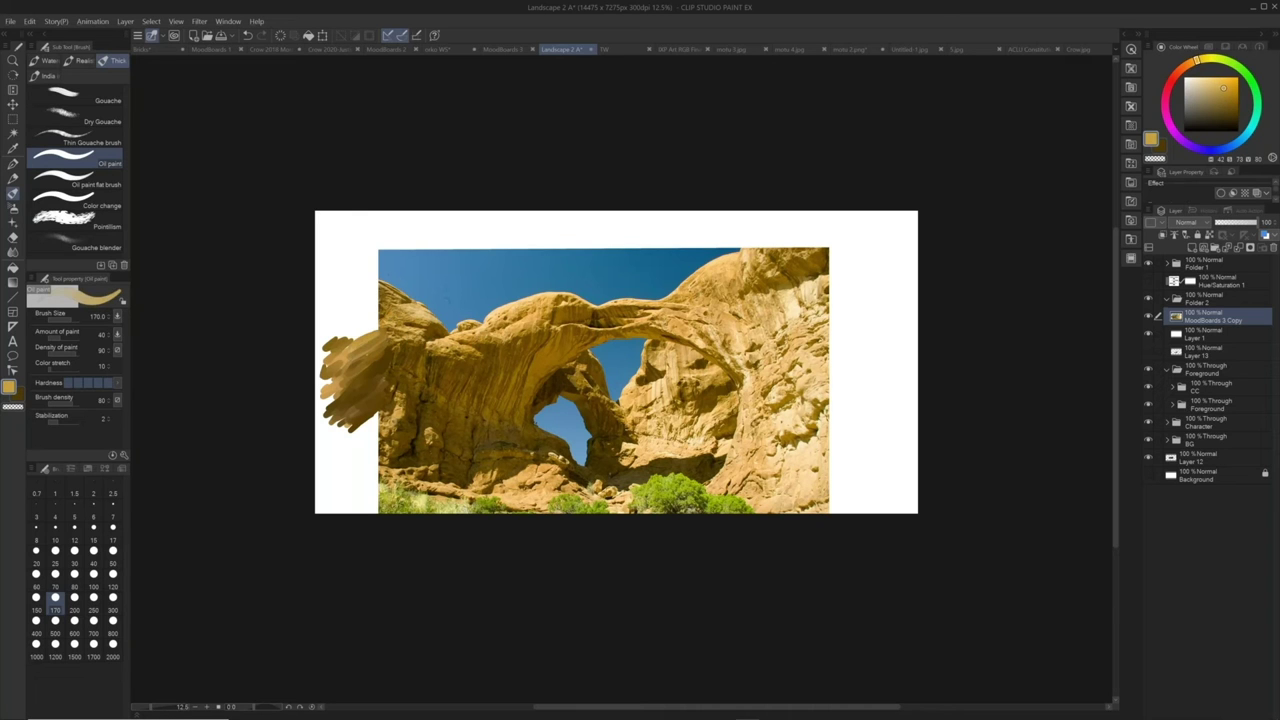
{"action": "left_click", "coordinate": [392, 308], "text": "alt"}
{"action": "left_click", "coordinate": [412, 345], "text": "alt"}
{"action": "left_click", "coordinate": [429, 331], "text": "alt"}
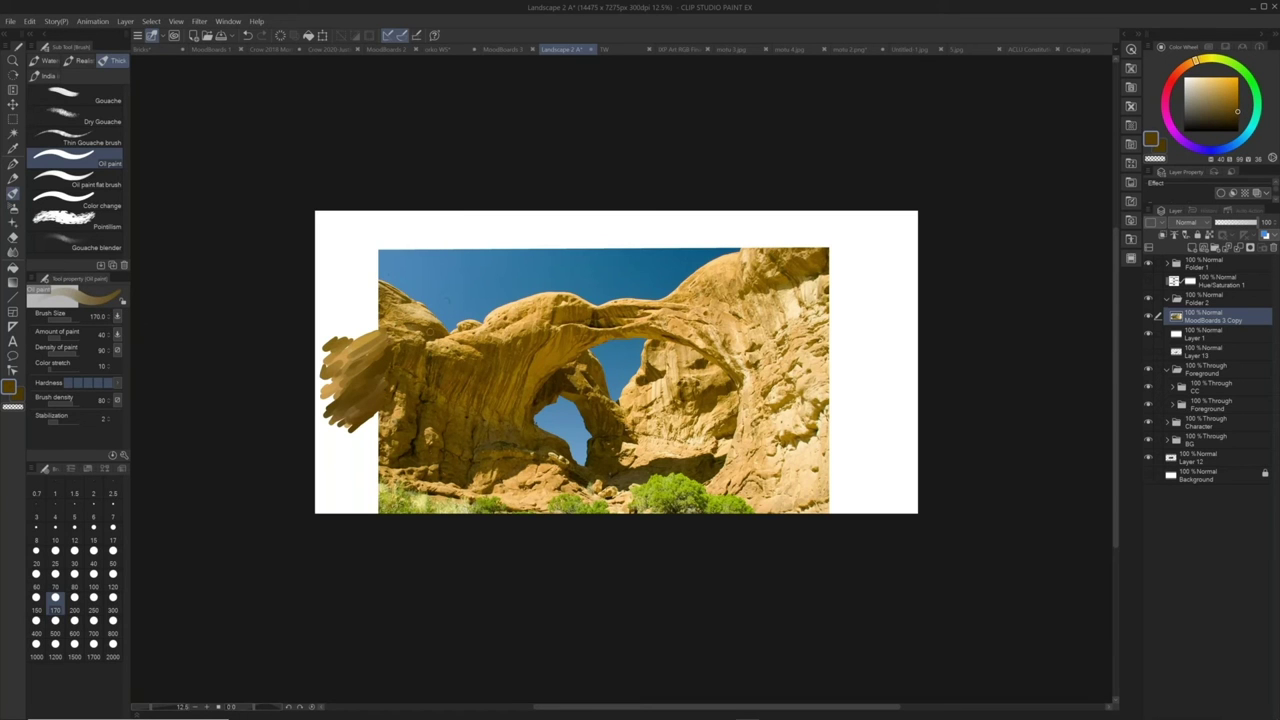
{"action": "left_click", "coordinate": [430, 358], "text": "alt"}
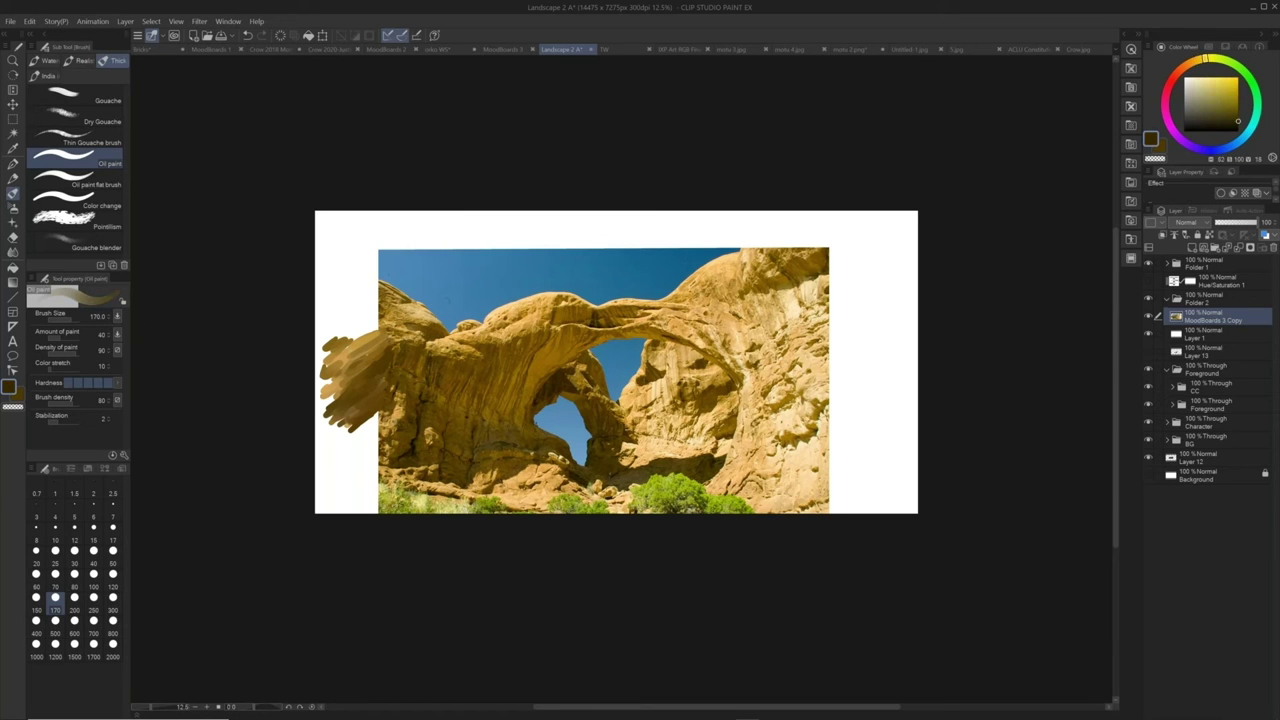
Cover the small shrub at the photo's bottom centre with sampled sandy tones, using the Oil paint brush at size 300
{"action": "left_click", "coordinate": [549, 477], "text": "alt"}
{"action": "key", "text": "bracketright"}
{"action": "key", "text": "bracketright"}
{"action": "key", "text": "bracketright"}
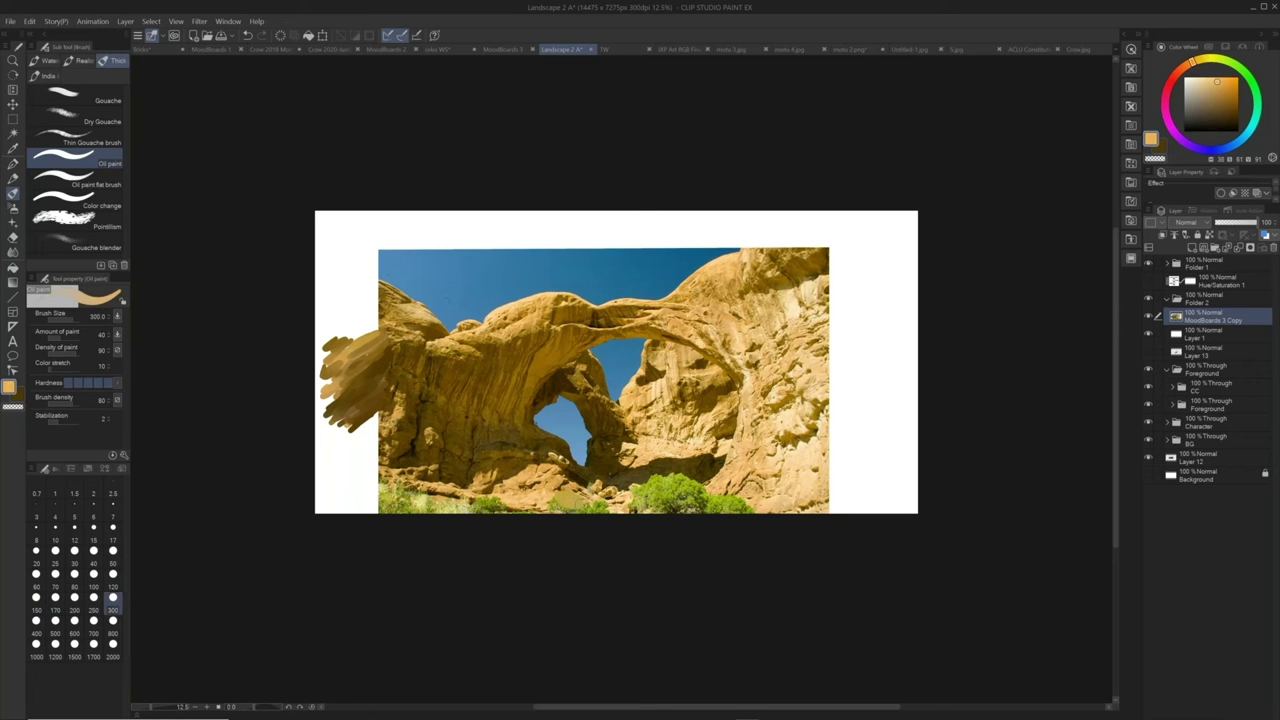
{"action": "left_click", "coordinate": [559, 500], "text": "alt"}
{"action": "left_click_drag", "start_coordinate": [578, 501], "coordinate": [598, 521]}
{"action": "left_click", "coordinate": [602, 507], "text": "alt"}
{"action": "left_click", "coordinate": [608, 508], "text": "alt"}
{"action": "left_click", "coordinate": [604, 498], "text": "alt"}
{"action": "left_click", "coordinate": [585, 503], "text": "alt"}
{"action": "left_click_drag", "start_coordinate": [571, 503], "coordinate": [547, 510]}
Paint over the large green bush below the arch with sand and dark shadow tones sampled from the surrounding rock
{"action": "left_click", "coordinate": [737, 466], "text": "alt"}
{"action": "left_click_drag", "start_coordinate": [712, 492], "coordinate": [682, 508]}
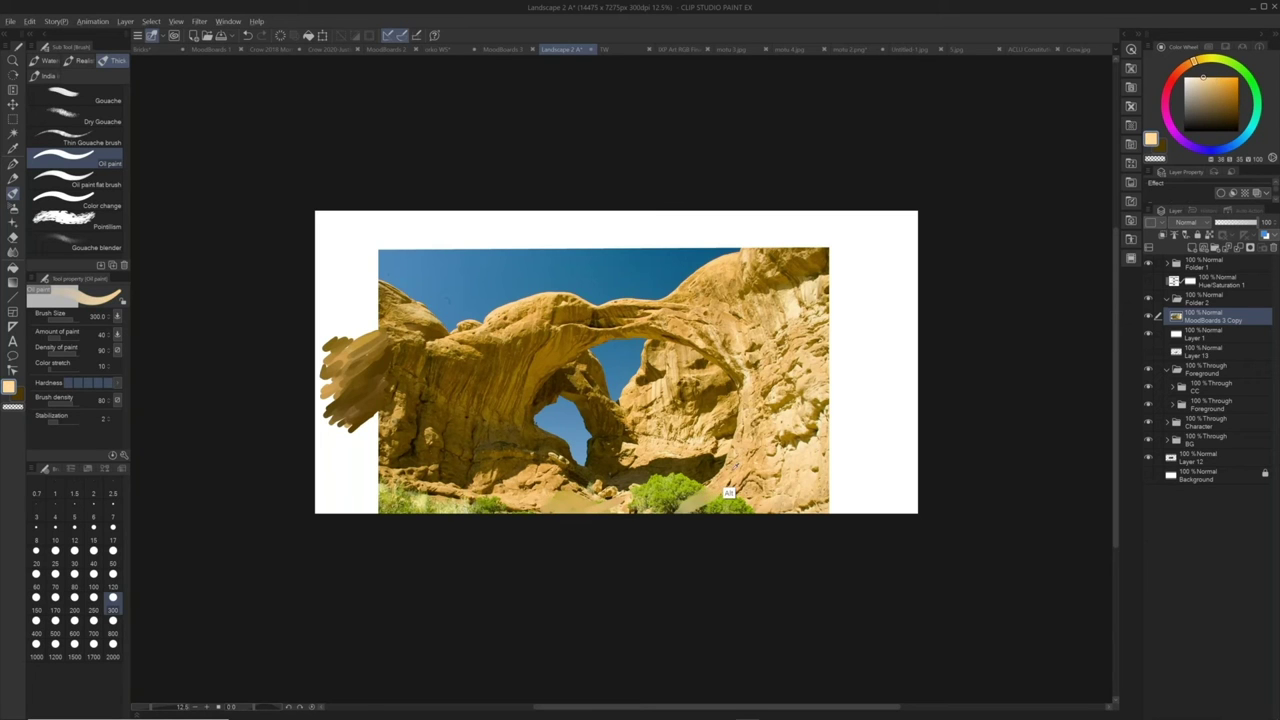
{"action": "left_click", "coordinate": [729, 494], "text": "alt"}
{"action": "left_click", "coordinate": [704, 494], "text": "alt"}
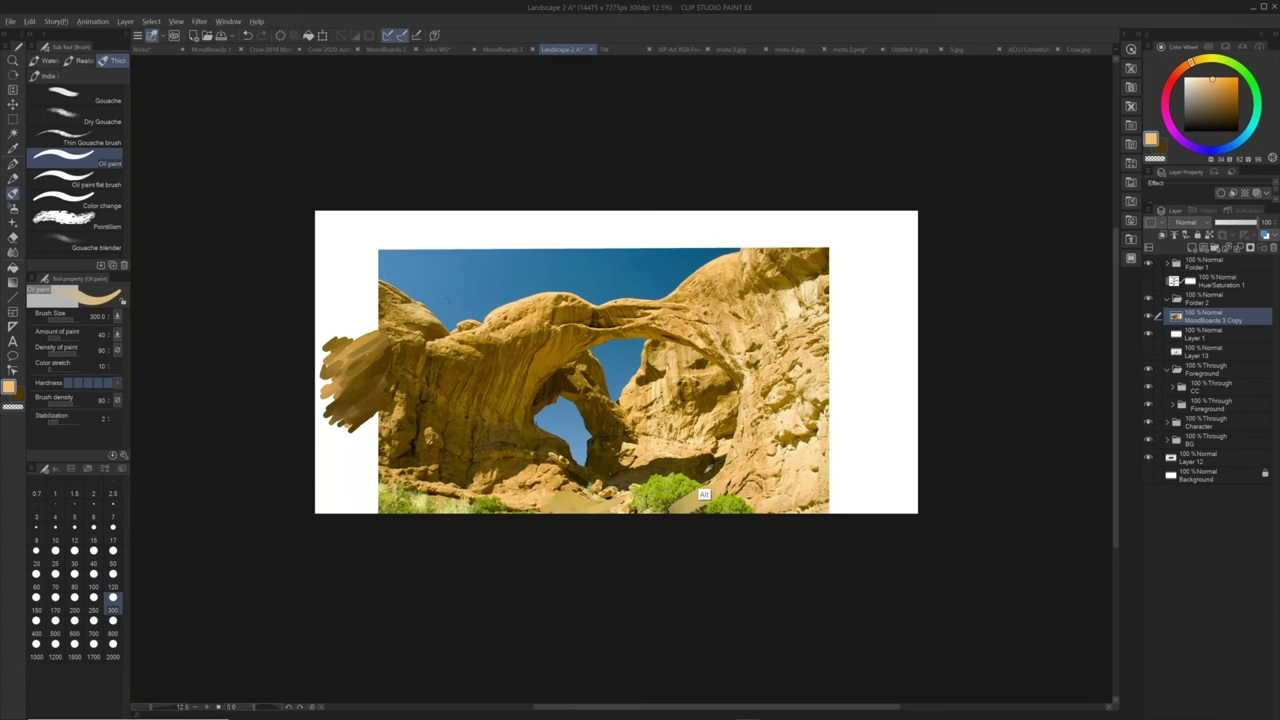
{"action": "left_click", "coordinate": [708, 468], "text": "alt"}
{"action": "left_click_drag", "start_coordinate": [690, 480], "coordinate": [643, 489]}
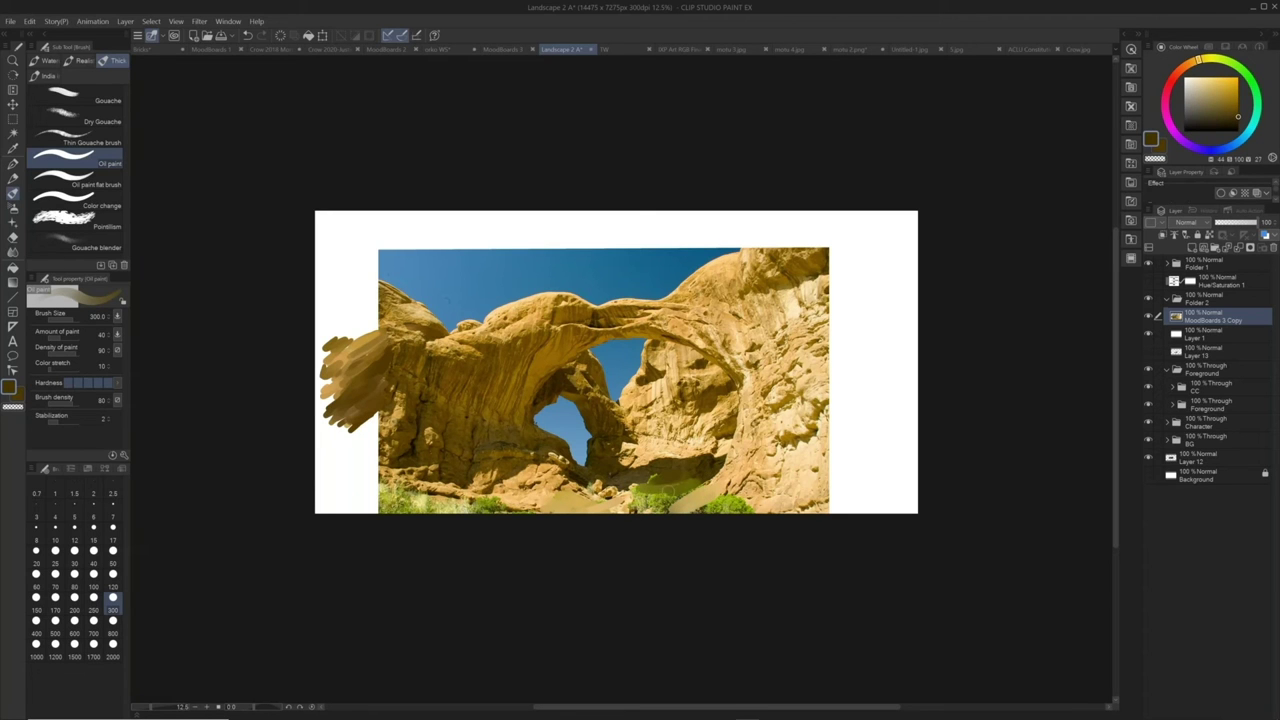
{"action": "left_click", "coordinate": [674, 485], "text": "alt"}
{"action": "left_click", "coordinate": [674, 486], "text": "alt"}
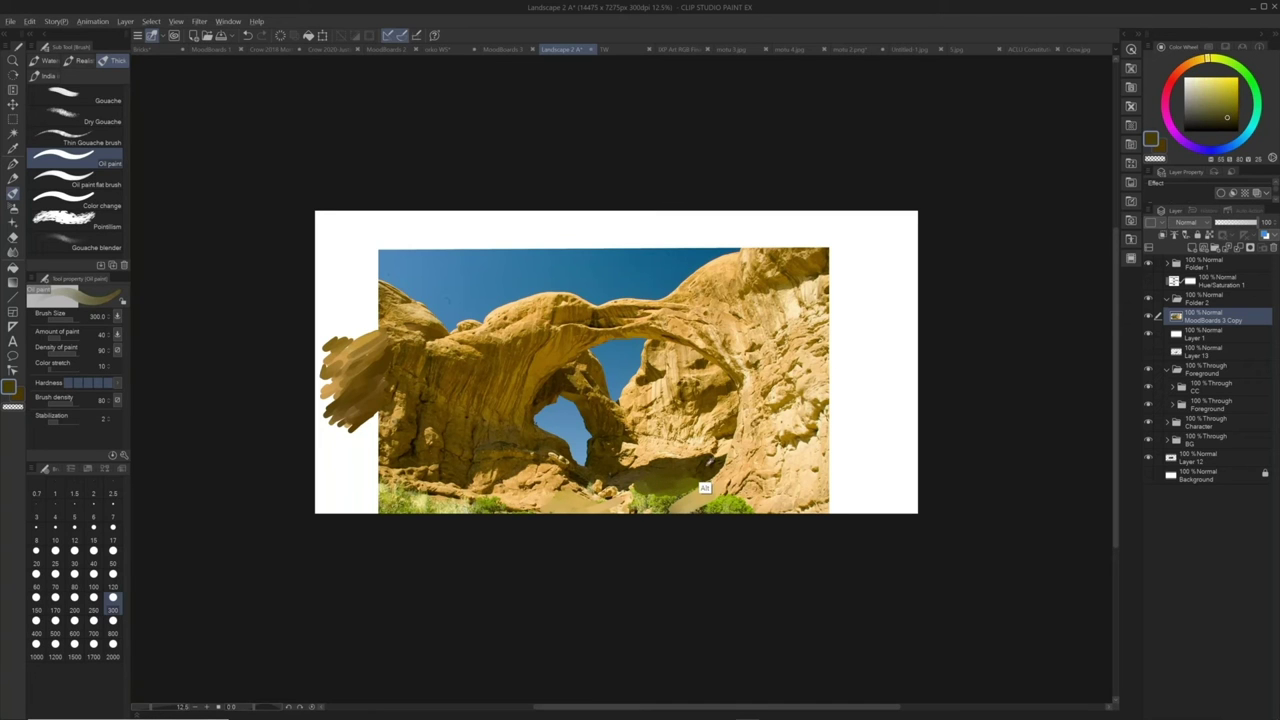
{"action": "left_click", "coordinate": [690, 486], "text": "alt"}
{"action": "left_click", "coordinate": [726, 487], "text": "alt"}
Cover the rest of the large bush and the smaller bush on its right with sampled ground colours
{"action": "left_click", "coordinate": [602, 511], "text": "alt"}
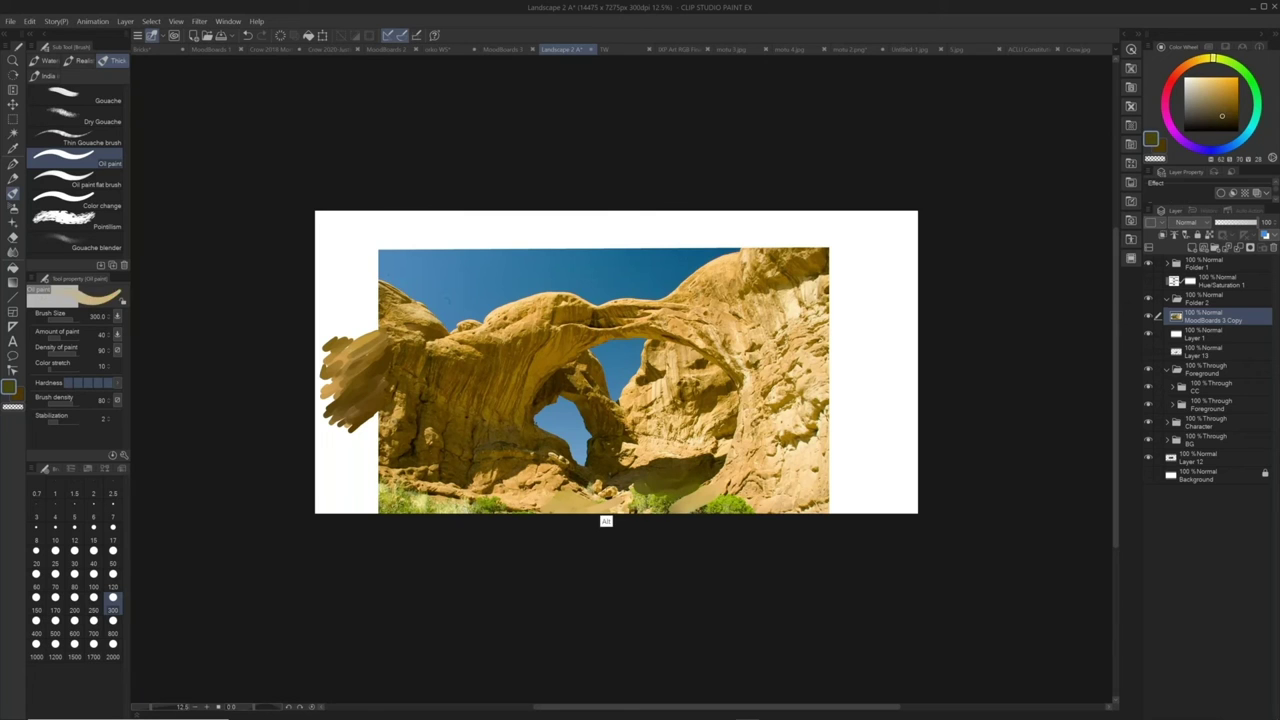
{"action": "left_click", "coordinate": [630, 505], "text": "alt"}
{"action": "left_click", "coordinate": [647, 504], "text": "alt"}
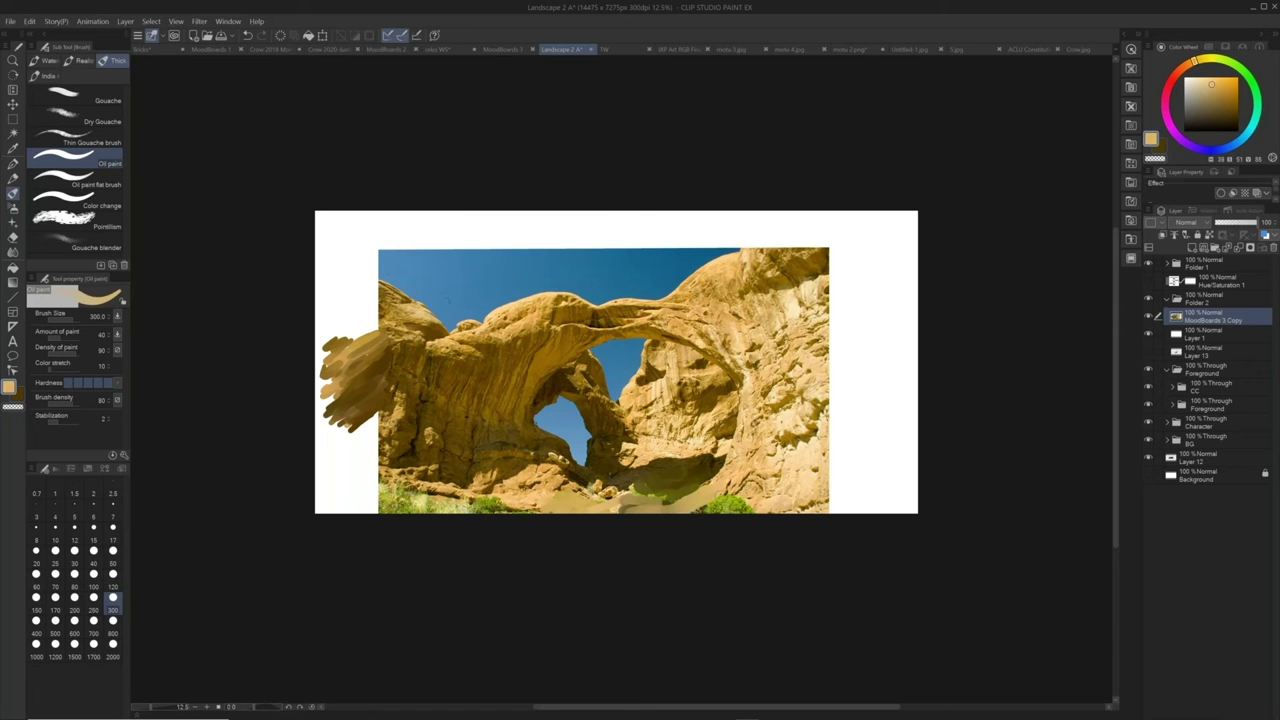
{"action": "left_click", "coordinate": [712, 492], "text": "alt"}
{"action": "left_click_drag", "start_coordinate": [714, 512], "coordinate": [752, 507]}
Paint over the greenery in the photo's lower-left corner and extend the sandy ground to the canvas's left edge
{"action": "left_click", "coordinate": [522, 510], "text": "alt"}
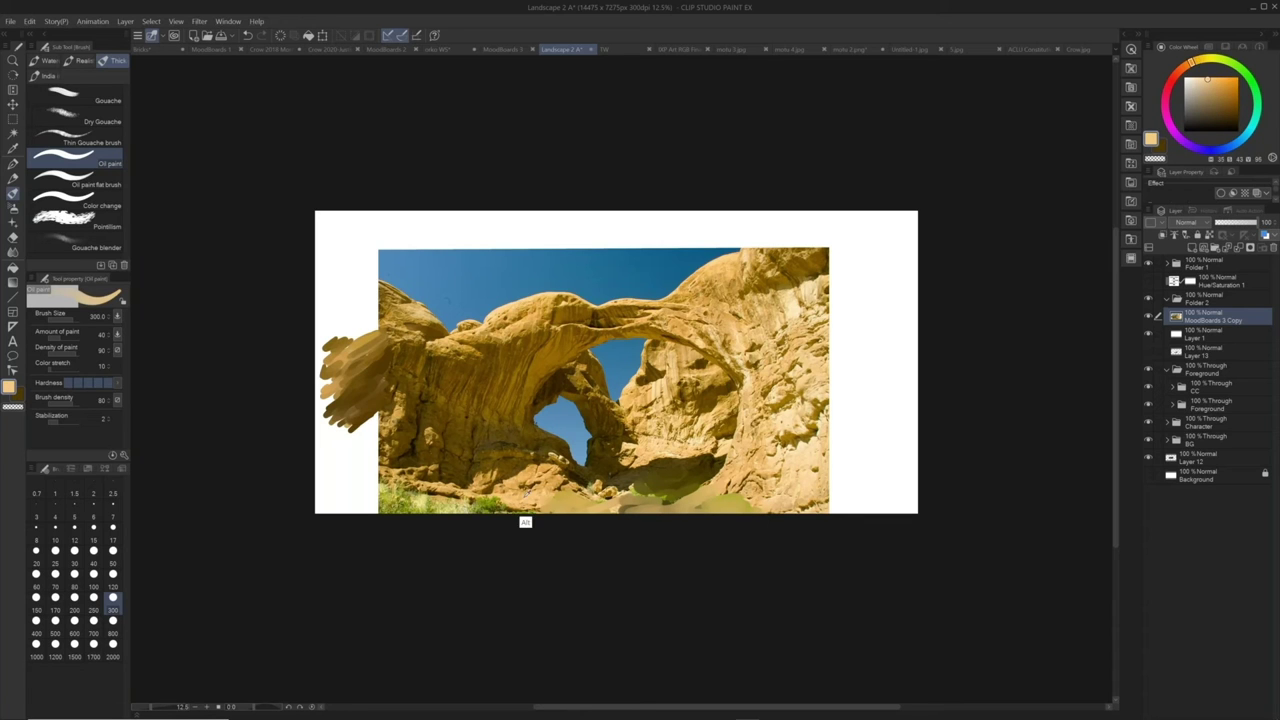
{"action": "left_click", "coordinate": [445, 512], "text": "alt"}
{"action": "left_click", "coordinate": [445, 513], "text": "alt"}
{"action": "mouse_move", "coordinate": [470, 508]}
{"action": "left_mouse_down"}
{"action": "mouse_move", "coordinate": [372, 490]}
{"action": "mouse_move", "coordinate": [334, 498]}
{"action": "mouse_move", "coordinate": [350, 474]}
{"action": "mouse_move", "coordinate": [316, 462]}
{"action": "left_mouse_up"}
{"action": "left_click", "coordinate": [390, 494], "text": "alt"}
{"action": "left_click", "coordinate": [386, 503], "text": "alt"}
{"action": "left_click", "coordinate": [386, 478], "text": "alt"}
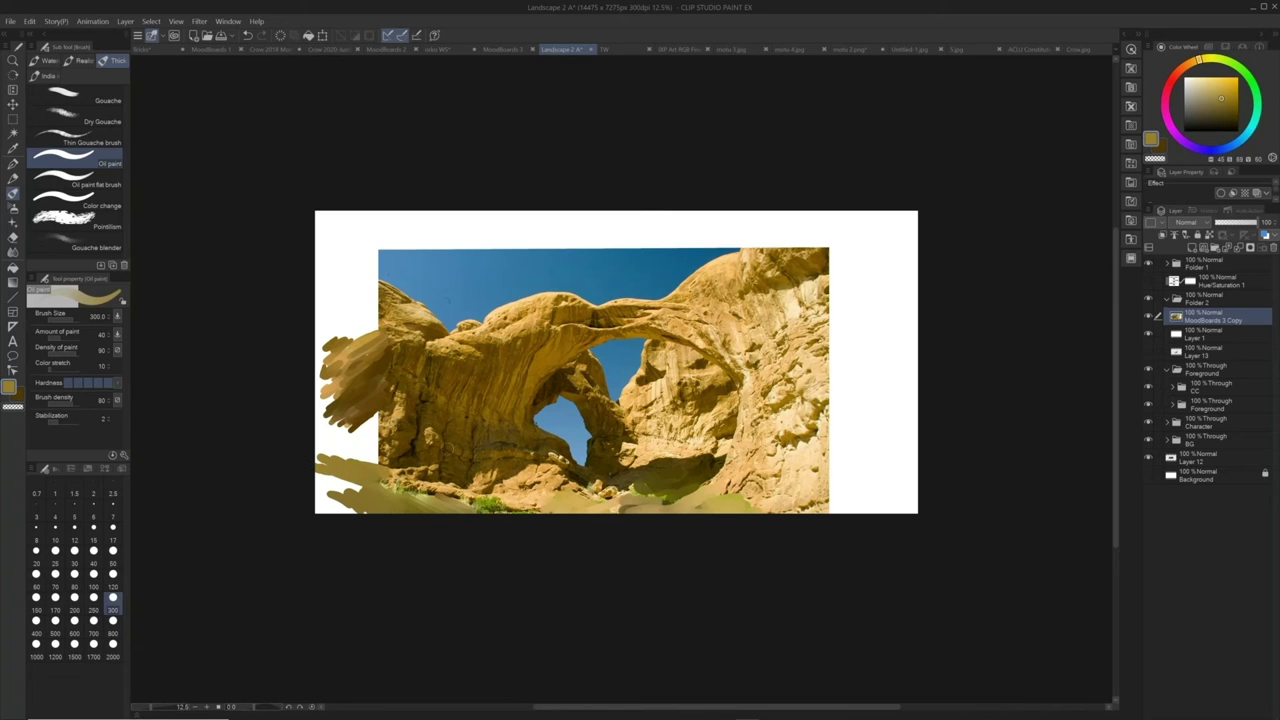
Reduce the Oil paint brush to 150 and touch up the lower edge of the rock patch with sampled orange-brown
{"action": "left_click", "coordinate": [396, 432], "text": "alt"}
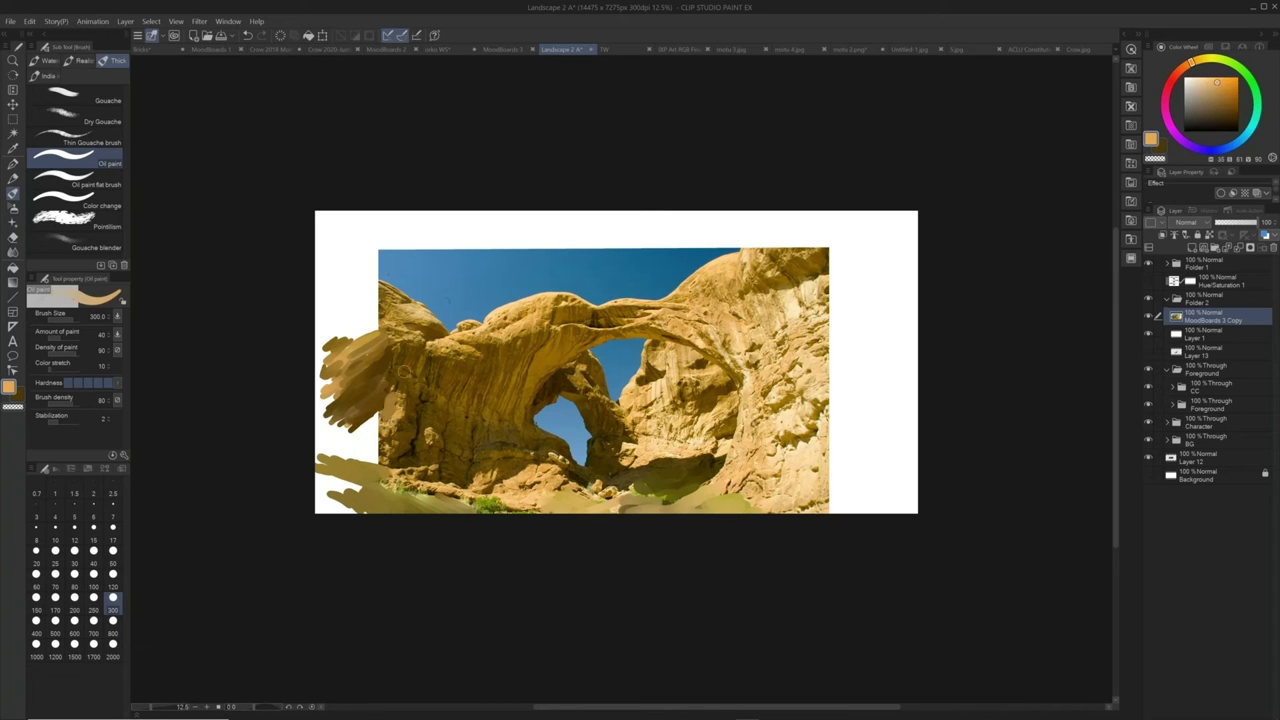
{"action": "left_click", "coordinate": [36, 597]}
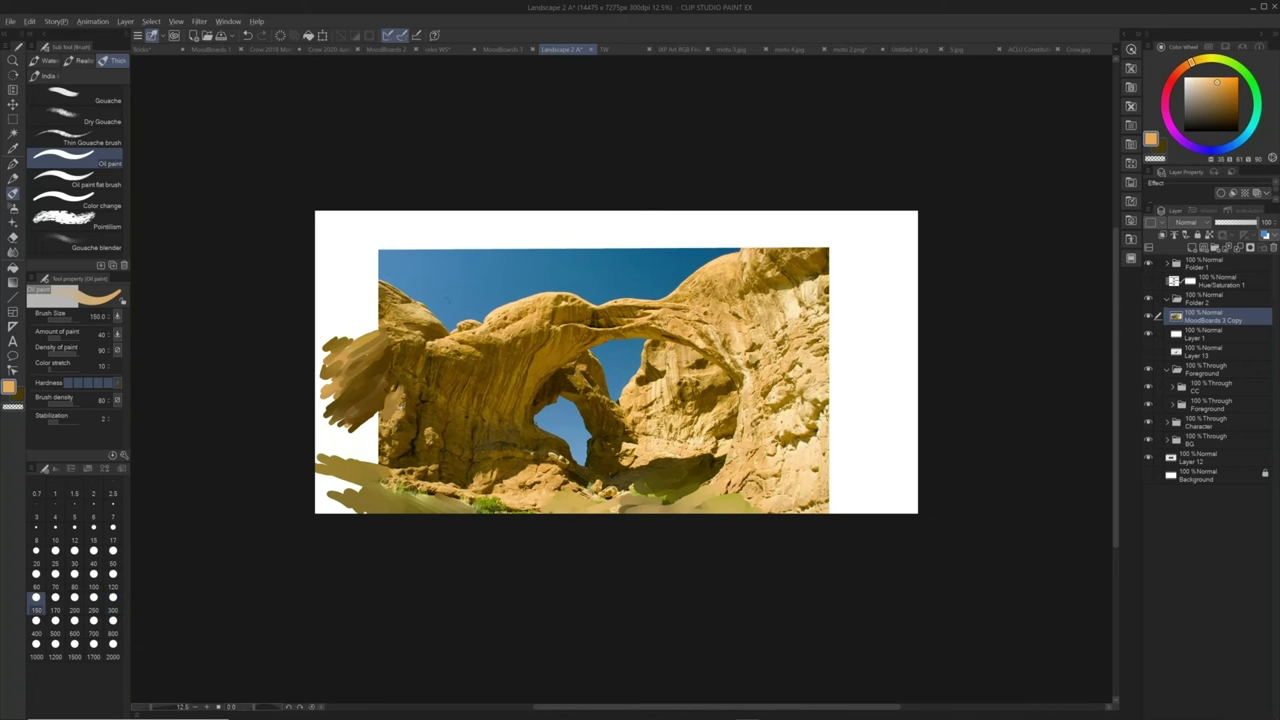
{"action": "left_click", "coordinate": [397, 433], "text": "alt"}
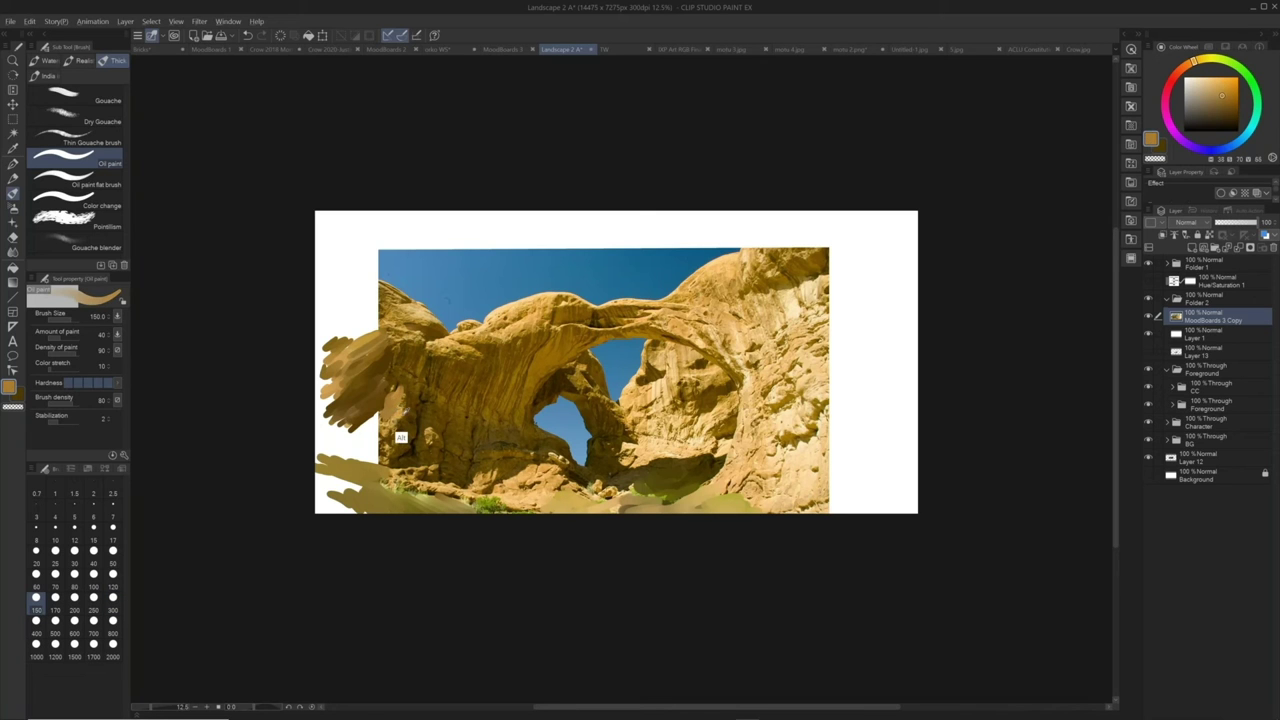
{"action": "left_click", "coordinate": [396, 430], "text": "alt"}
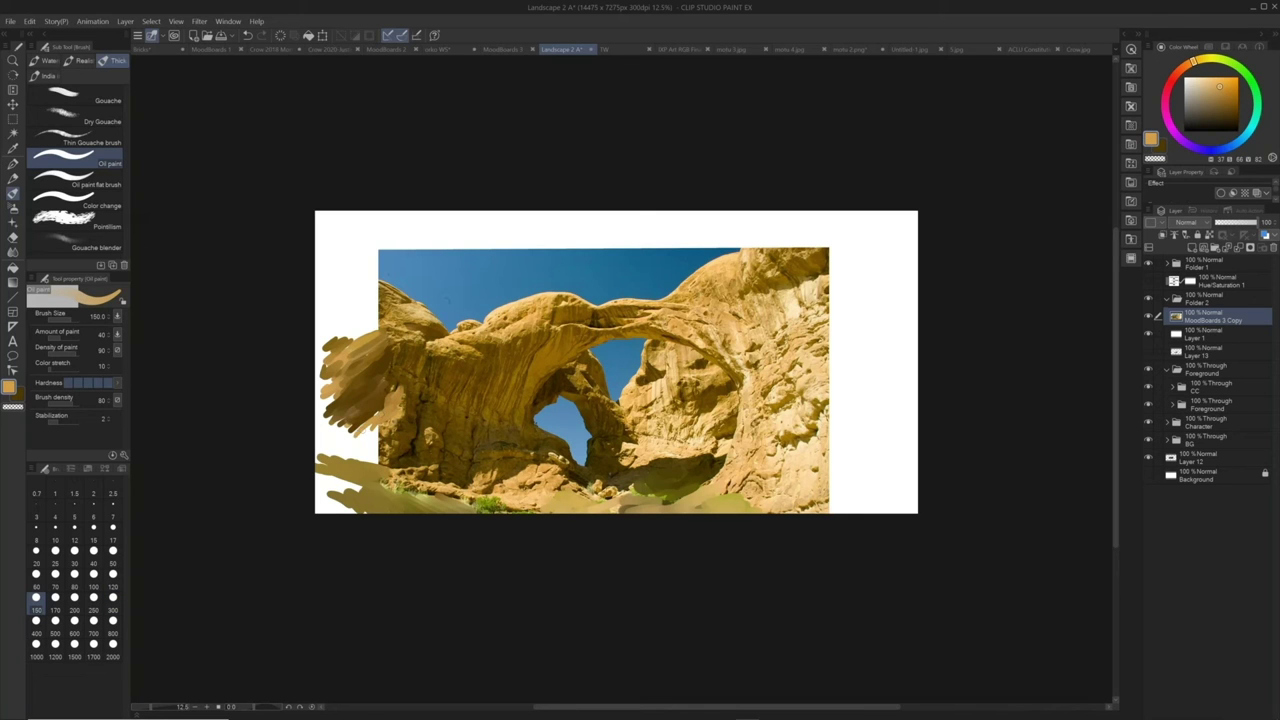
Enlarge the Oil paint brush to 200 and extend the rock patch down toward the ground with sampled tan and dark brown
{"action": "key", "text": "]"}
{"action": "left_click", "coordinate": [388, 450], "text": "alt"}
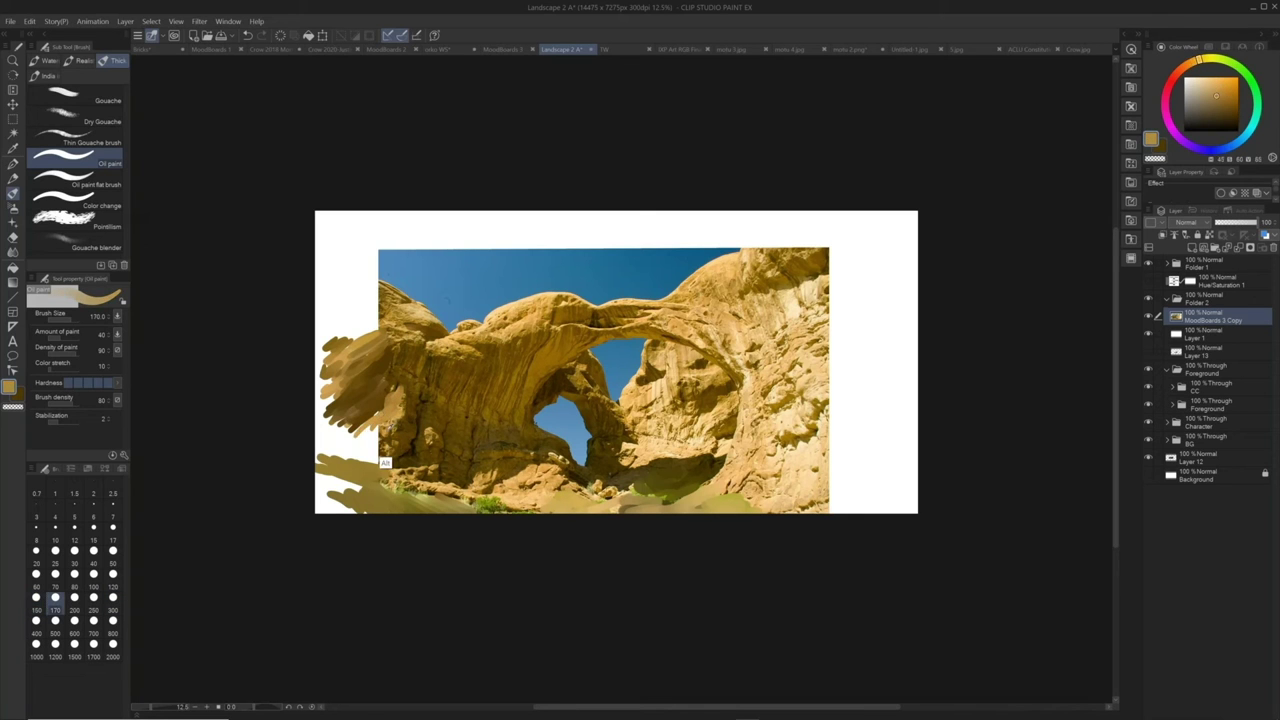
{"action": "key", "text": "]"}
{"action": "left_click", "coordinate": [384, 455], "text": "alt"}
{"action": "mouse_move", "coordinate": [350, 444]}
{"action": "left_mouse_down"}
{"action": "mouse_move", "coordinate": [405, 424]}
{"action": "mouse_move", "coordinate": [396, 387]}
{"action": "left_mouse_up"}
{"action": "key", "text": "alt"}
{"action": "left_click", "coordinate": [412, 418], "text": "alt"}
{"action": "key", "text": "alt"}
{"action": "left_click", "coordinate": [403, 466], "text": "alt"}
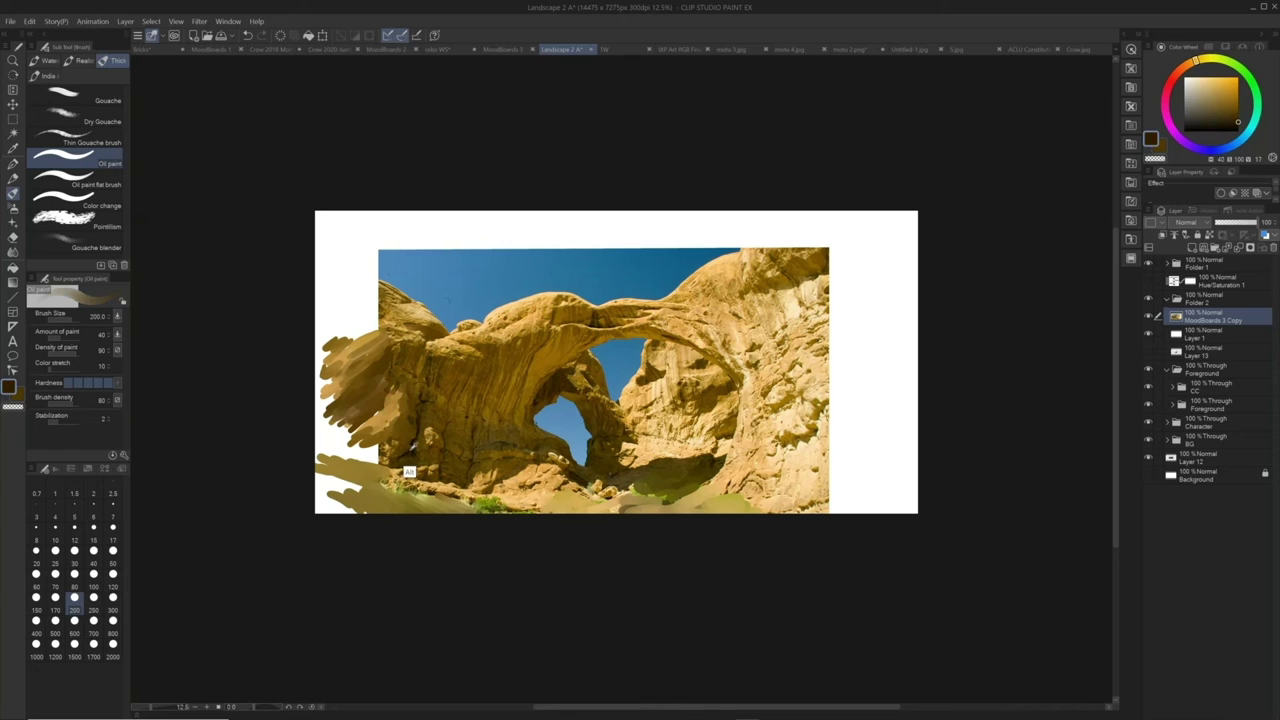
{"action": "left_click", "coordinate": [403, 466], "text": "alt"}
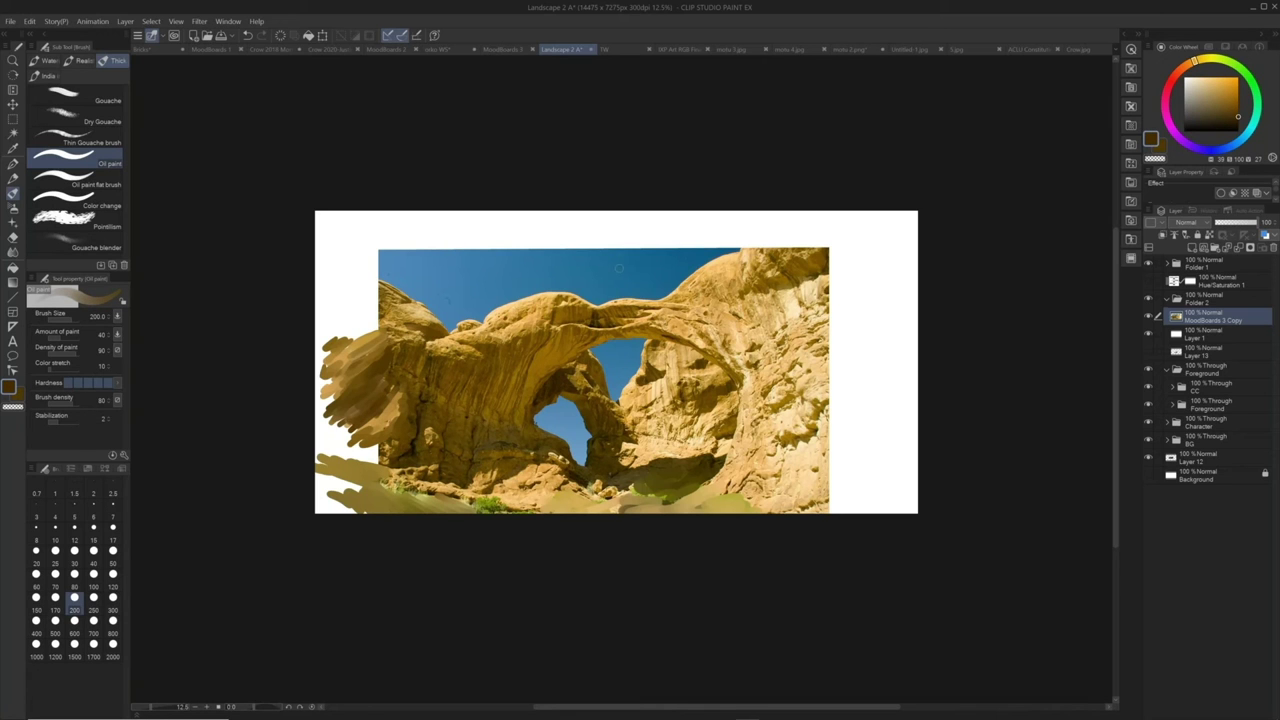
Select the blue sky above the arches and inside both arch openings by colour, delete it and clear the selection
{"action": "key", "text": "w"}
{"action": "left_click", "coordinate": [645, 272]}
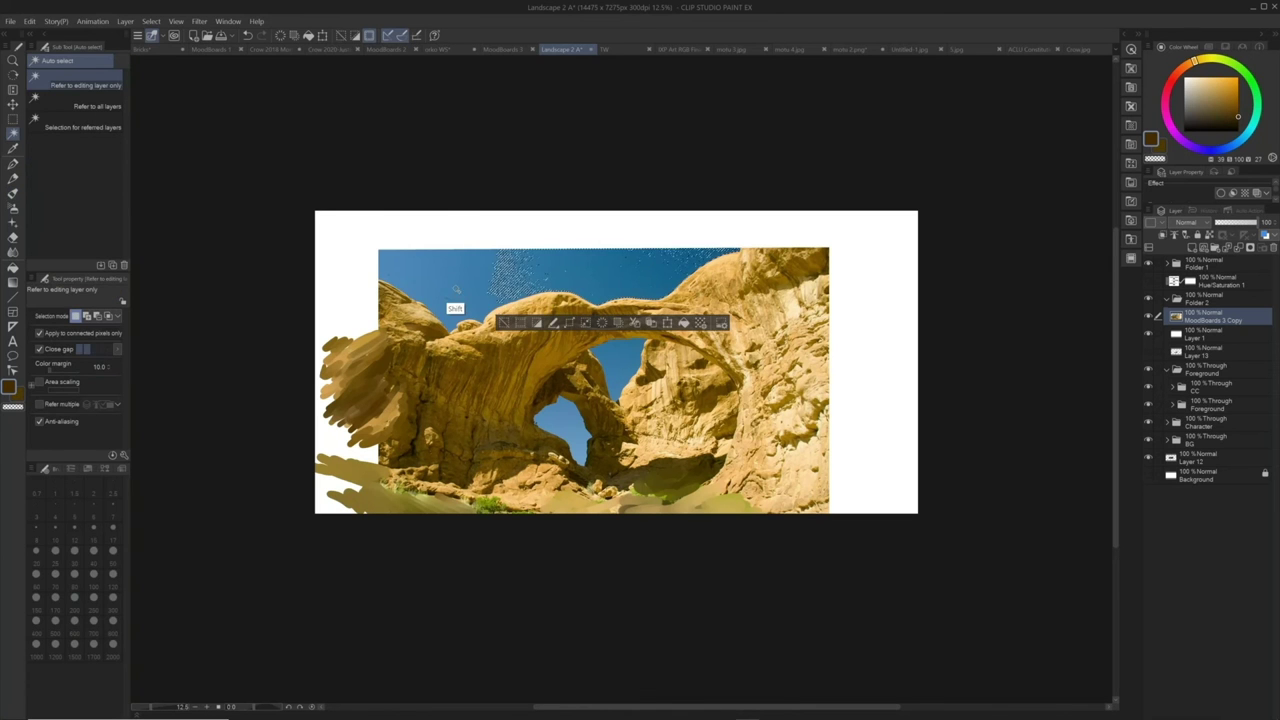
{"action": "left_click", "coordinate": [478, 297], "text": "shift"}
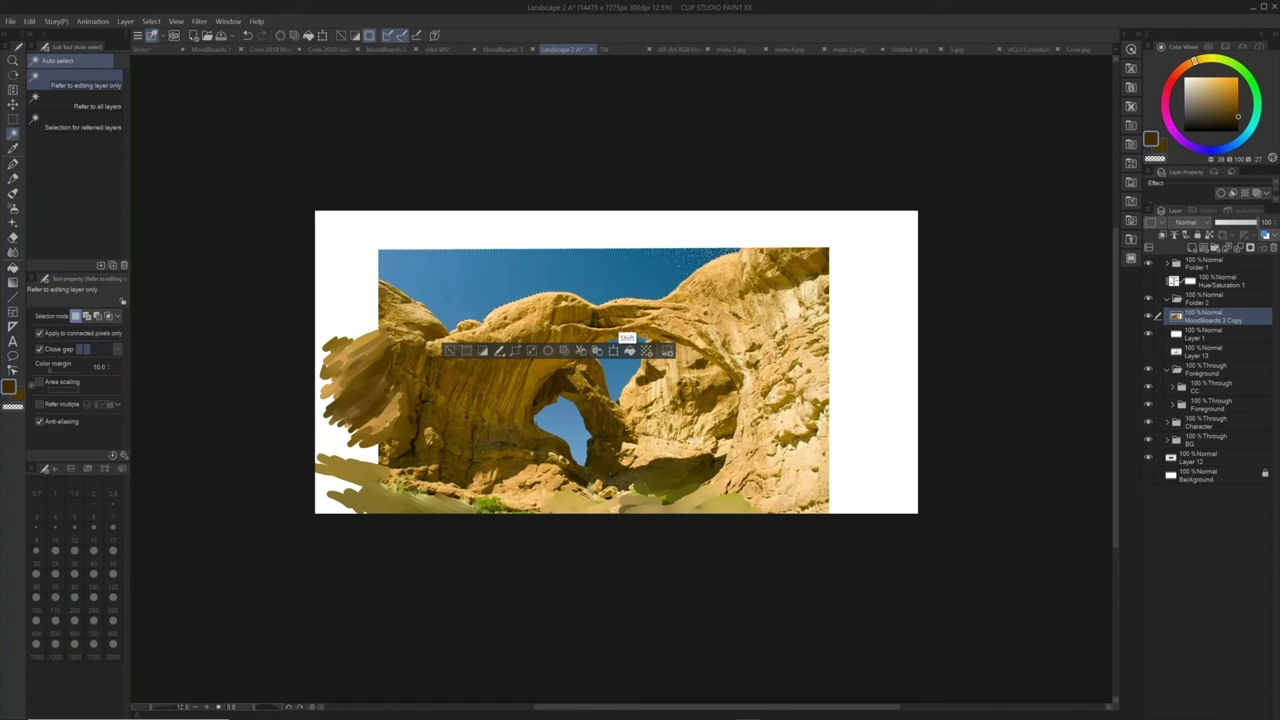
{"action": "left_click", "coordinate": [622, 378], "text": "shift"}
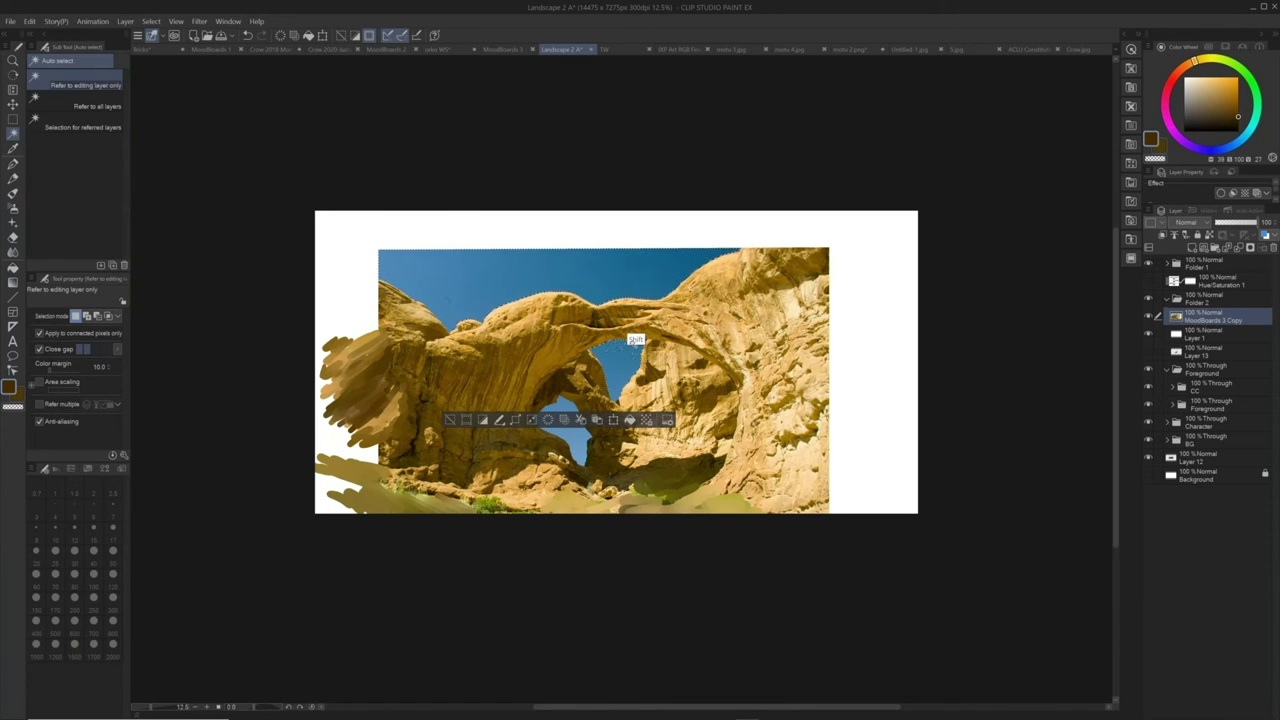
{"action": "left_click", "coordinate": [560, 414], "text": "shift"}
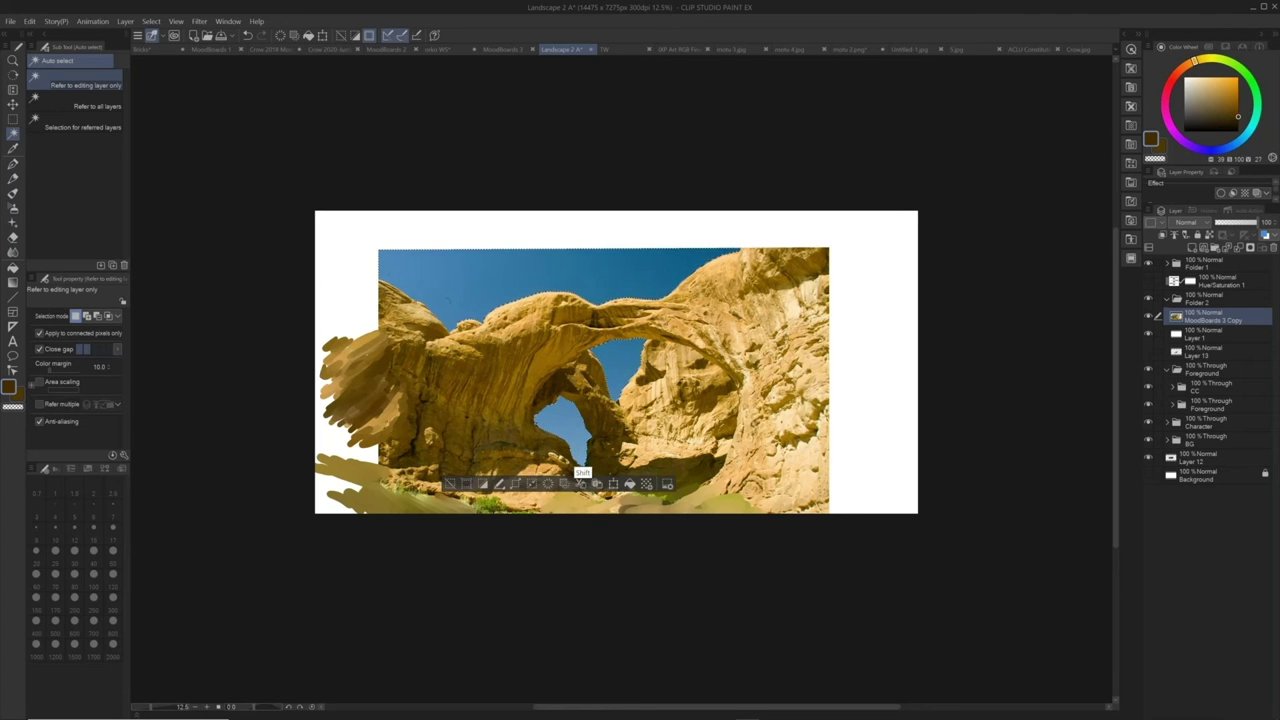
{"action": "key", "text": "Delete"}
{"action": "key", "text": "ctrl+d"}
Enlarge the Hard eraser to 300 and erase the leftover sky strip along the photo's upper edge
{"action": "key", "text": "e"}
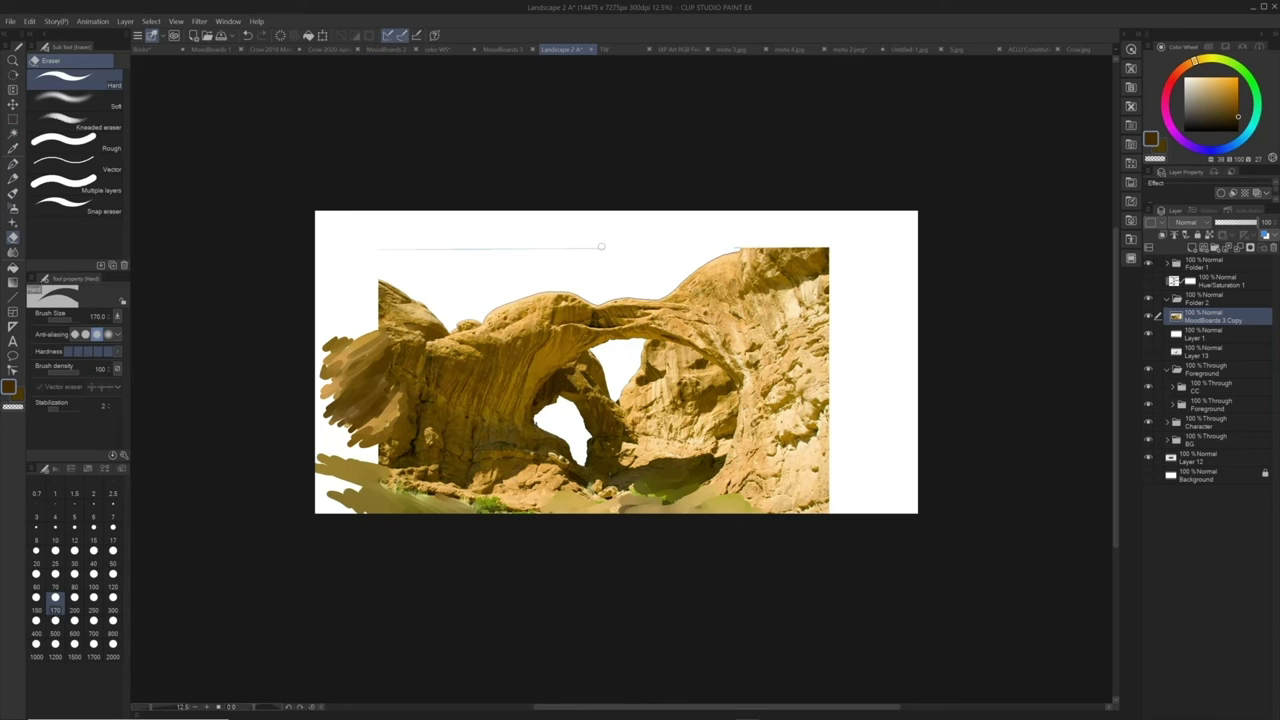
{"action": "key", "text": "bracketright"}
{"action": "key", "text": "bracketright"}
{"action": "key", "text": "bracketright"}
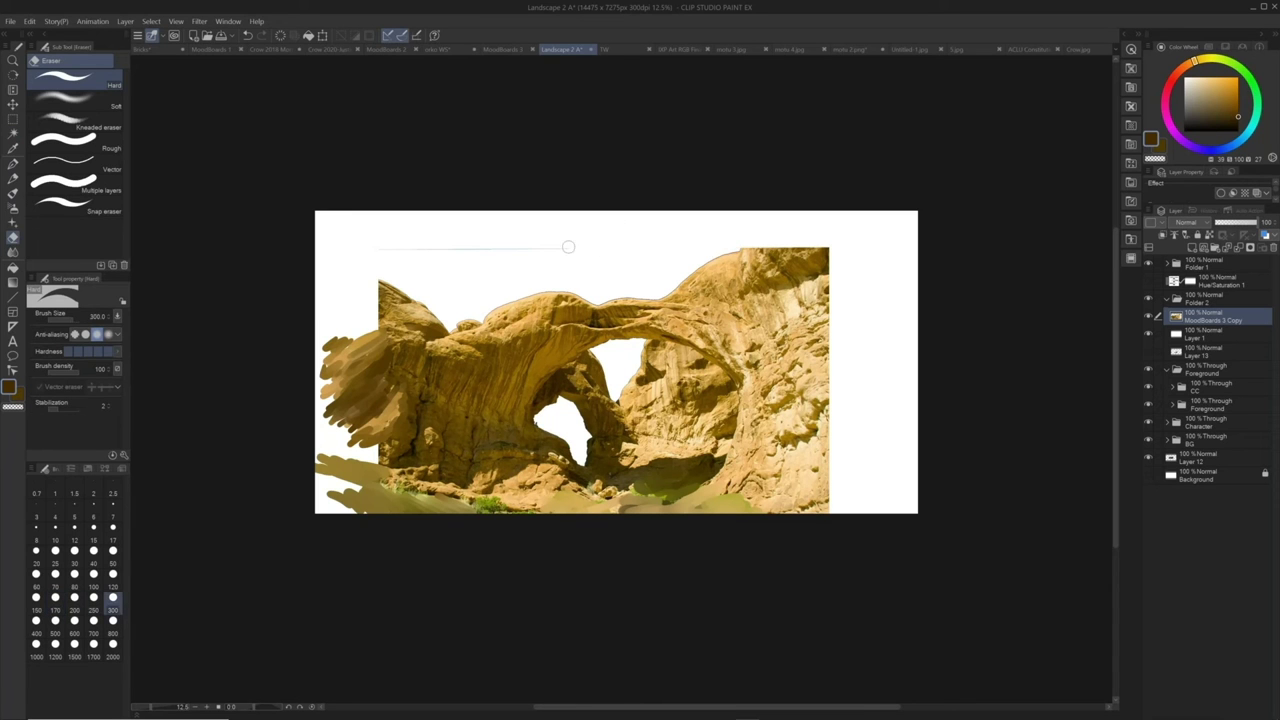
Set the Oil paint brush to 300 and start extending the upper-left ridge beyond the photo's edge with sampled browns
{"action": "key", "text": "b"}
{"action": "key", "text": "b"}
{"action": "left_click", "coordinate": [545, 386], "text": "alt"}
{"action": "key", "text": "b"}
{"action": "key", "text": "bracketright"}
{"action": "key", "text": "bracketright"}
{"action": "left_click", "coordinate": [545, 351], "text": "alt"}
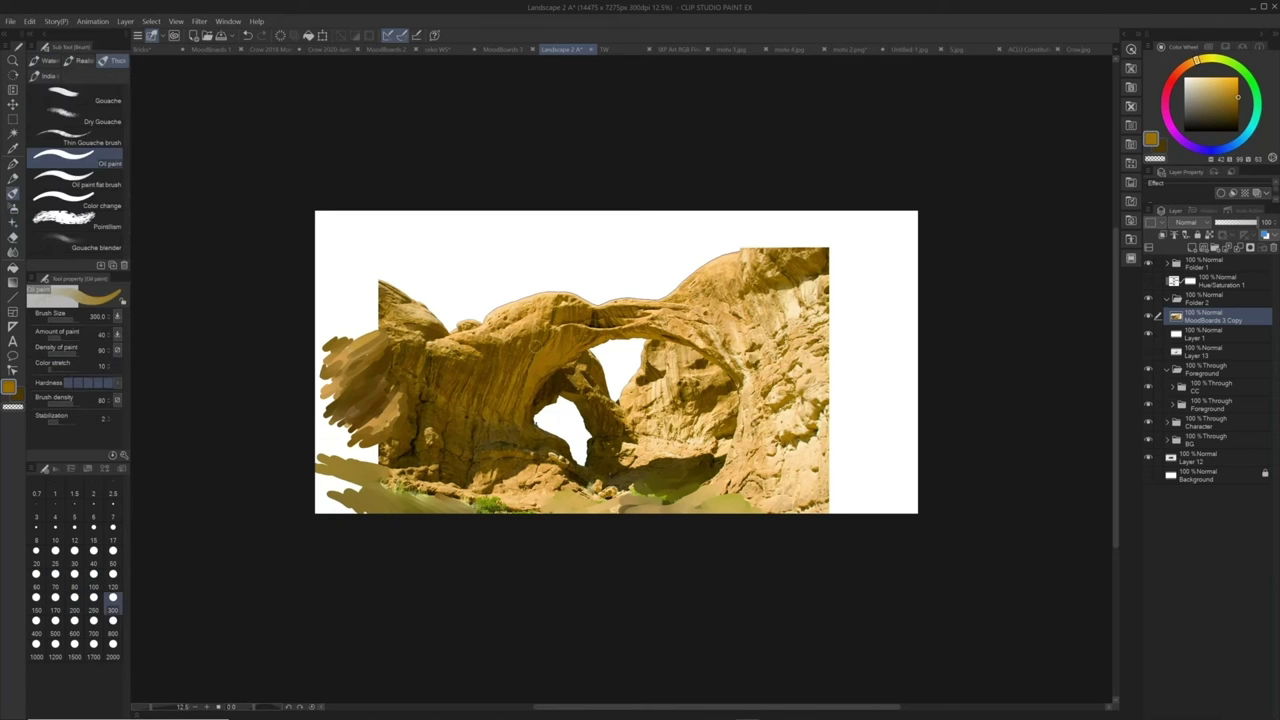
{"action": "left_click", "coordinate": [533, 354], "text": "alt"}
{"action": "left_click", "coordinate": [534, 378], "text": "alt"}
{"action": "key", "text": "alt"}
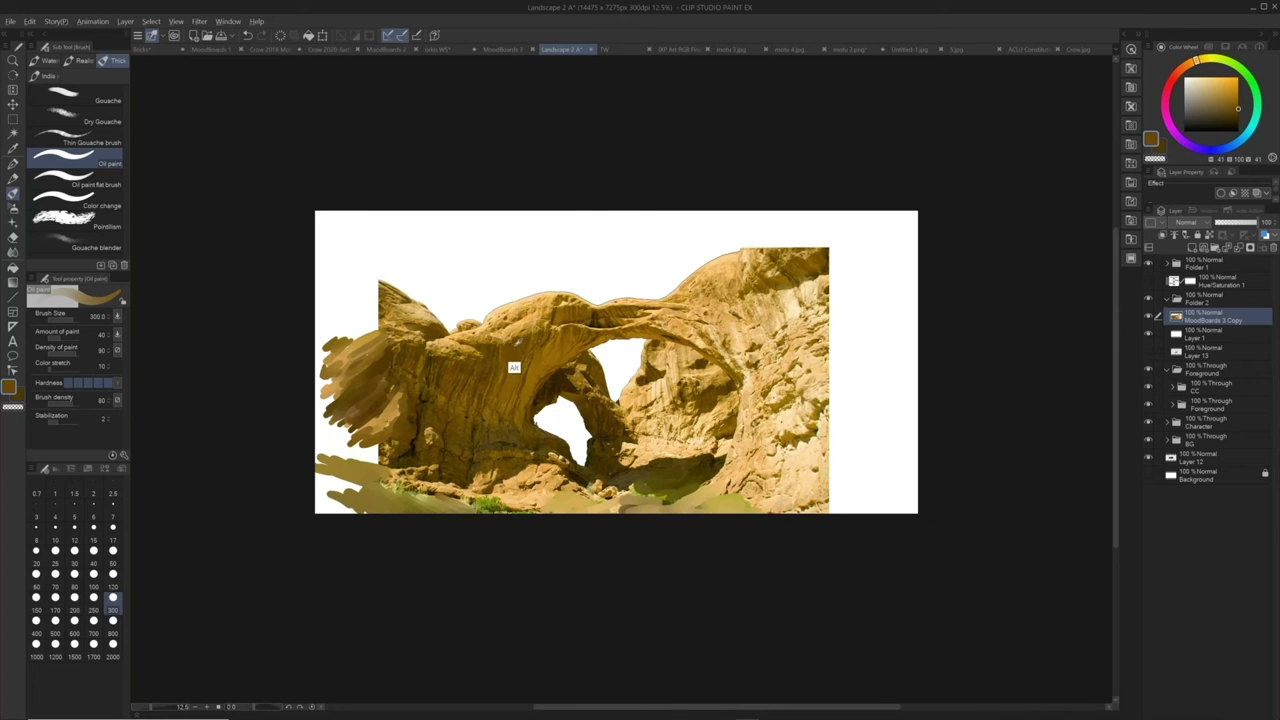
{"action": "left_click", "coordinate": [515, 346], "text": "alt"}
{"action": "key", "text": "alt"}
{"action": "left_click", "coordinate": [384, 337], "text": "alt"}
{"action": "mouse_move", "coordinate": [380, 326]}
{"action": "left_mouse_down"}
{"action": "mouse_move", "coordinate": [358, 318]}
{"action": "mouse_move", "coordinate": [370, 301]}
{"action": "mouse_move", "coordinate": [332, 300]}
{"action": "mouse_move", "coordinate": [368, 310]}
{"action": "mouse_move", "coordinate": [320, 270]}
{"action": "left_mouse_up"}
Build up the upper-left ridge extension as far as the canvas's left edge with sampled tan and brown
{"action": "left_click", "coordinate": [370, 301], "text": "alt"}
{"action": "left_click", "coordinate": [386, 340], "text": "alt"}
{"action": "left_click", "coordinate": [372, 328], "text": "alt"}
{"action": "left_click", "coordinate": [386, 298], "text": "alt"}
{"action": "left_click", "coordinate": [362, 288], "text": "alt"}
{"action": "left_click", "coordinate": [372, 314], "text": "alt"}
{"action": "left_click_drag", "start_coordinate": [348, 298], "coordinate": [312, 263]}
{"action": "left_click", "coordinate": [376, 308], "text": "alt"}
{"action": "left_click_drag", "start_coordinate": [390, 286], "coordinate": [308, 262]}
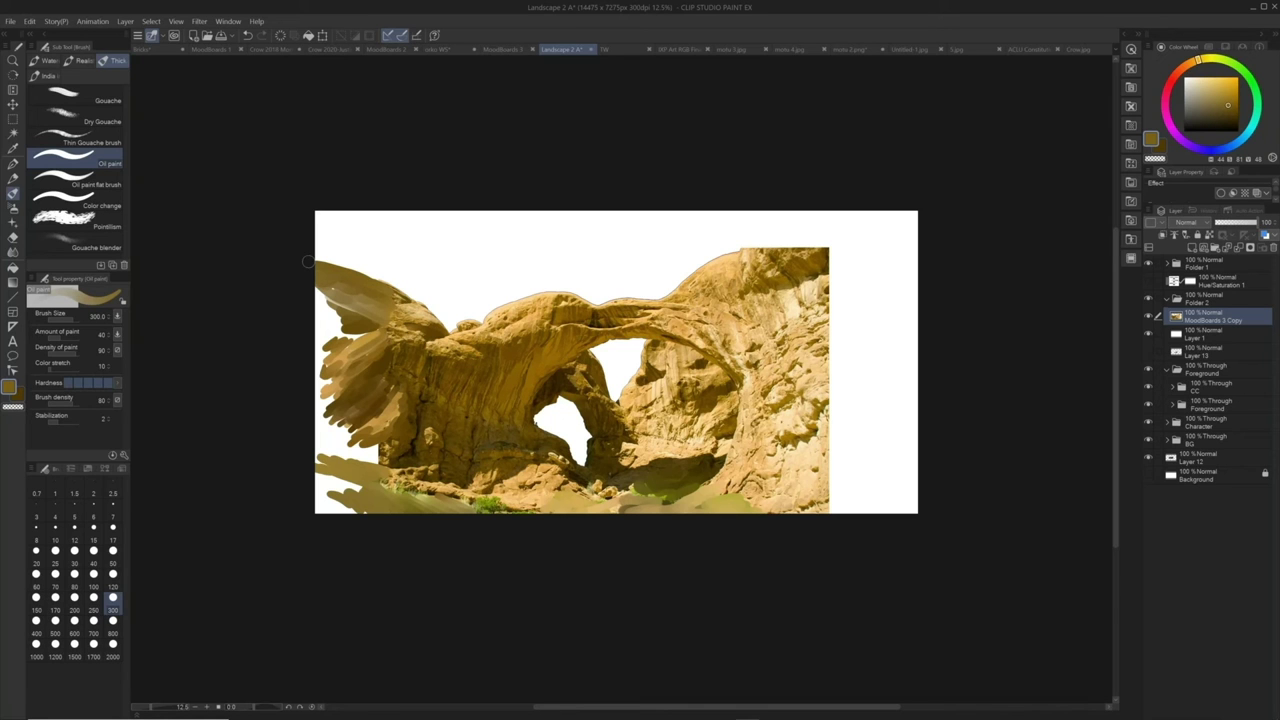
Thicken the underside of the left ridge extension with darker browns sampled from the nearby rock
{"action": "left_click", "coordinate": [363, 347], "text": "alt"}
{"action": "left_click_drag", "start_coordinate": [364, 316], "coordinate": [318, 291]}
{"action": "left_click", "coordinate": [354, 317], "text": "alt"}
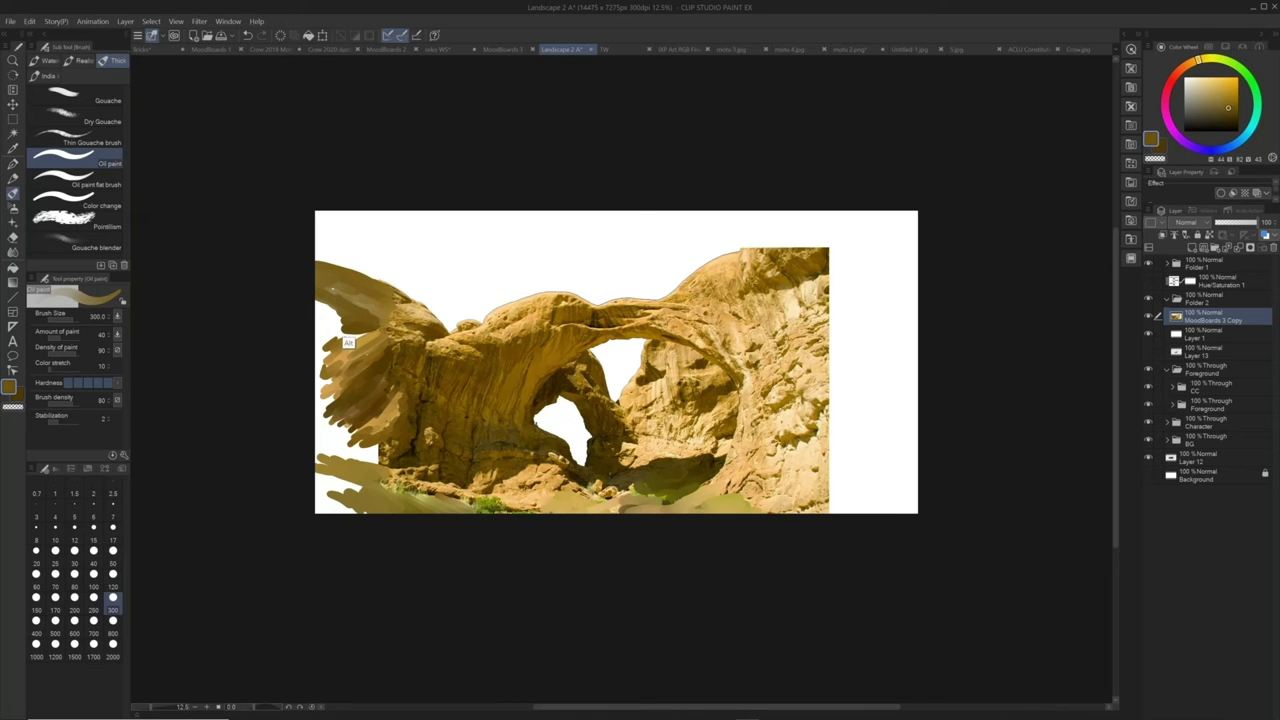
{"action": "left_click", "coordinate": [421, 351], "text": "alt"}
{"action": "left_click_drag", "start_coordinate": [384, 316], "coordinate": [331, 292]}
Touch up the area where the left ridge meets the arch with tones sampled from the surrounding rock
{"action": "left_click", "coordinate": [429, 327], "text": "alt"}
{"action": "left_click", "coordinate": [429, 327], "text": "alt"}
{"action": "left_click_drag", "start_coordinate": [405, 325], "coordinate": [392, 318]}
{"action": "key", "text": "alt"}
{"action": "left_click", "coordinate": [372, 360], "text": "alt"}
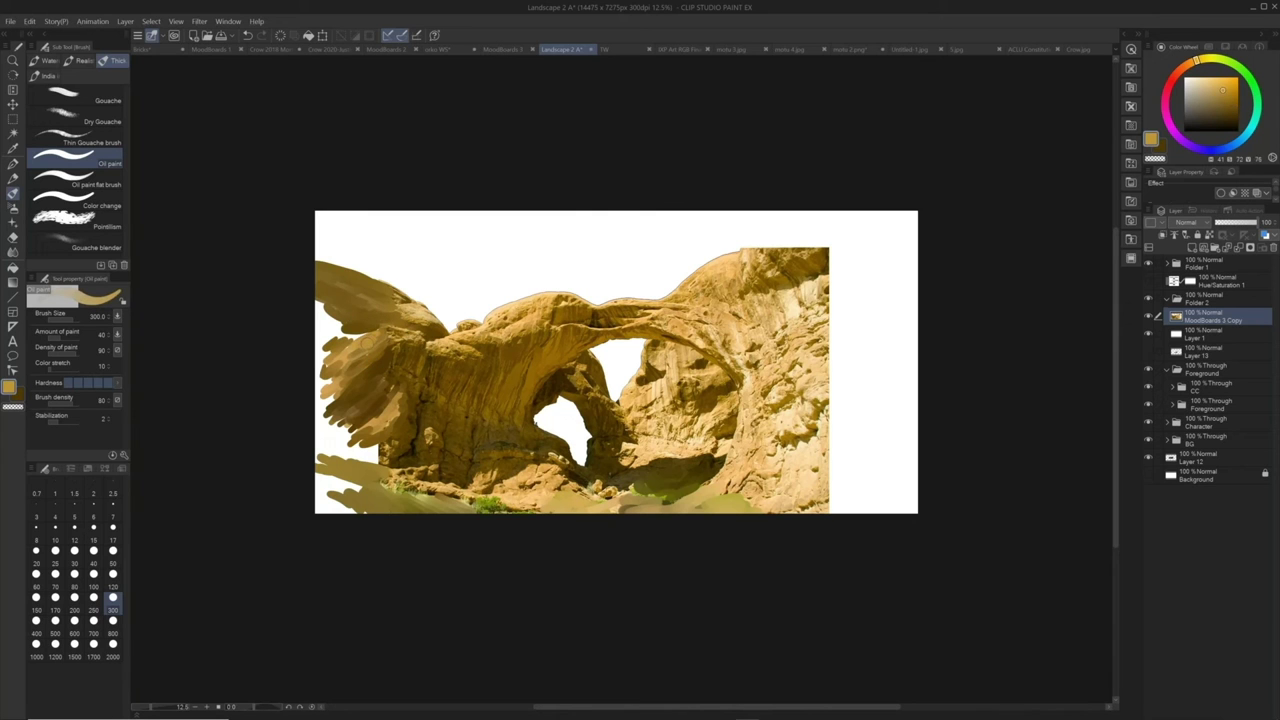
{"action": "key", "text": "alt"}
{"action": "left_click", "coordinate": [428, 357], "text": "alt"}
{"action": "left_click", "coordinate": [429, 331], "text": "alt"}
{"action": "left_click", "coordinate": [420, 332], "text": "alt"}
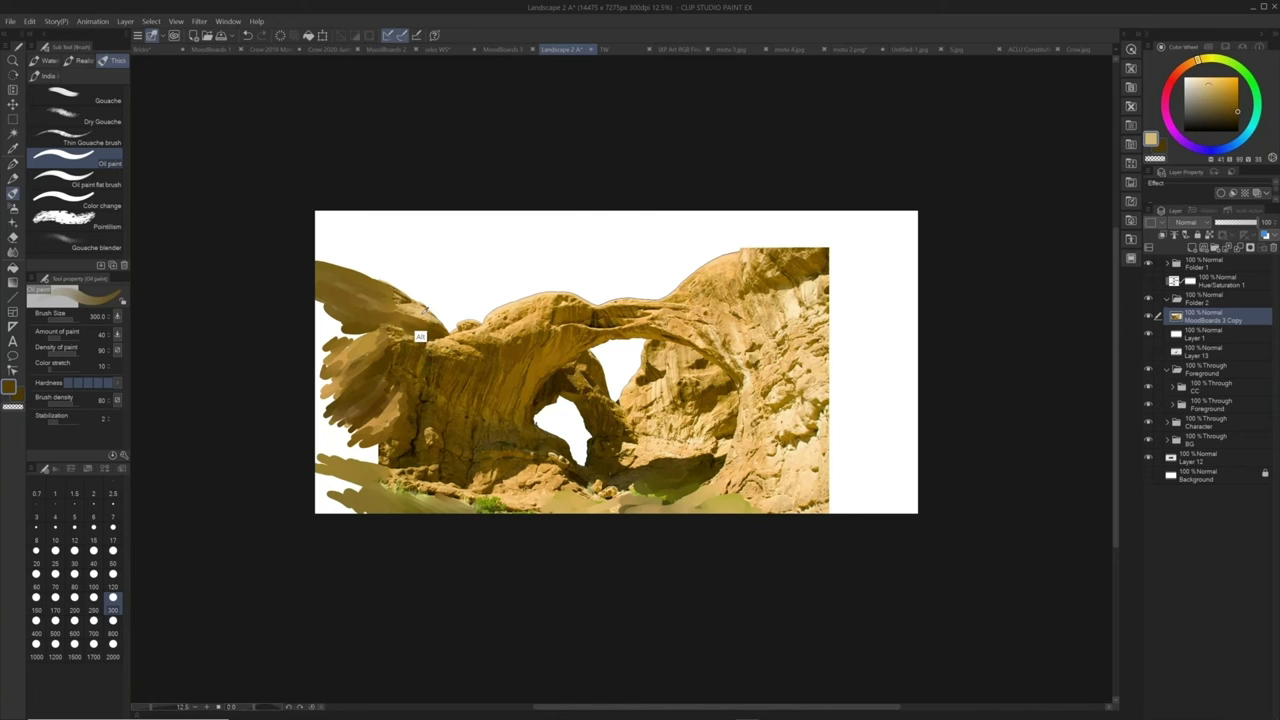
{"action": "left_click", "coordinate": [420, 336], "text": "alt"}
Reduce the Oil paint brush to 150 and paint sampled tones along the left ridge's upper slope
{"action": "key", "text": "bracketleft"}
{"action": "key", "text": "bracketleft"}
{"action": "key", "text": "bracketleft"}
{"action": "key", "text": "bracketleft"}
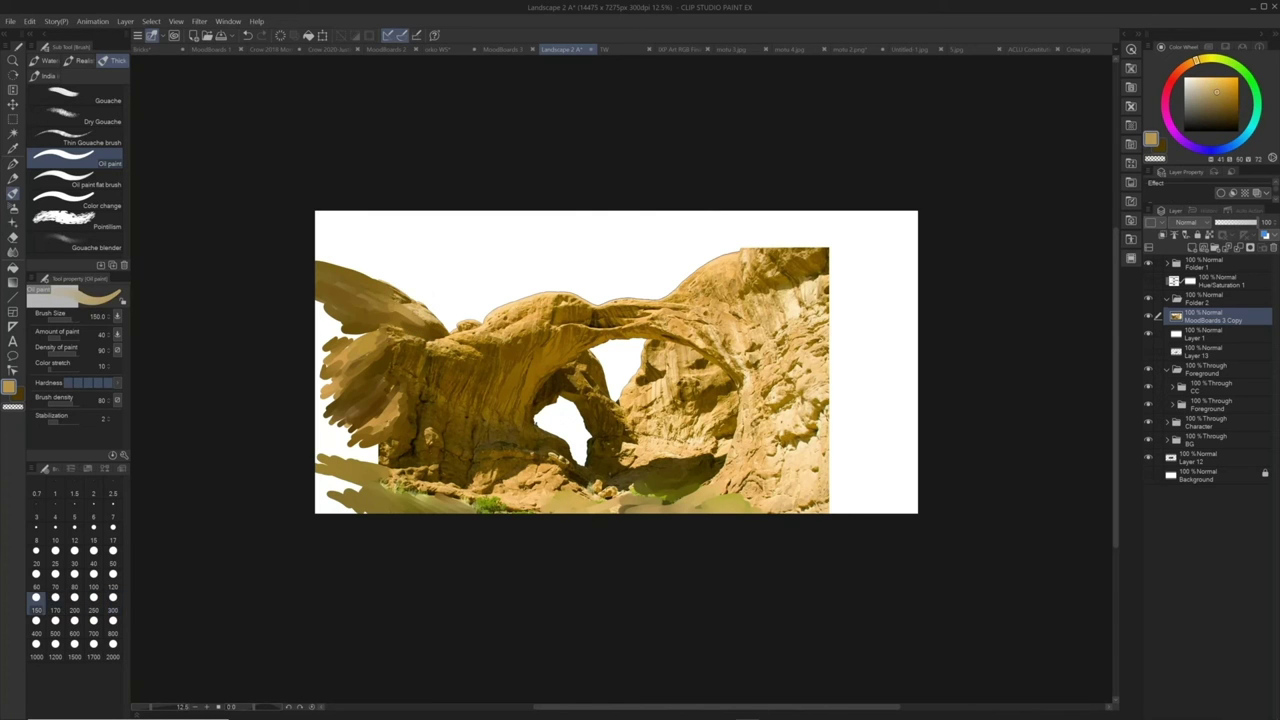
{"action": "left_click", "coordinate": [403, 332], "text": "alt"}
{"action": "left_click_drag", "start_coordinate": [398, 304], "coordinate": [333, 269]}
{"action": "left_click", "coordinate": [378, 292], "text": "alt"}
Reduce the Oil paint brush to 100 and refine the left ridge's crest with a sampled light tan
{"action": "key", "text": "bracketleft"}
{"action": "key", "text": "bracketleft"}
{"action": "left_click", "coordinate": [425, 308], "text": "alt"}
{"action": "left_click", "coordinate": [425, 308], "text": "alt"}
{"action": "left_click_drag", "start_coordinate": [394, 300], "coordinate": [350, 283]}
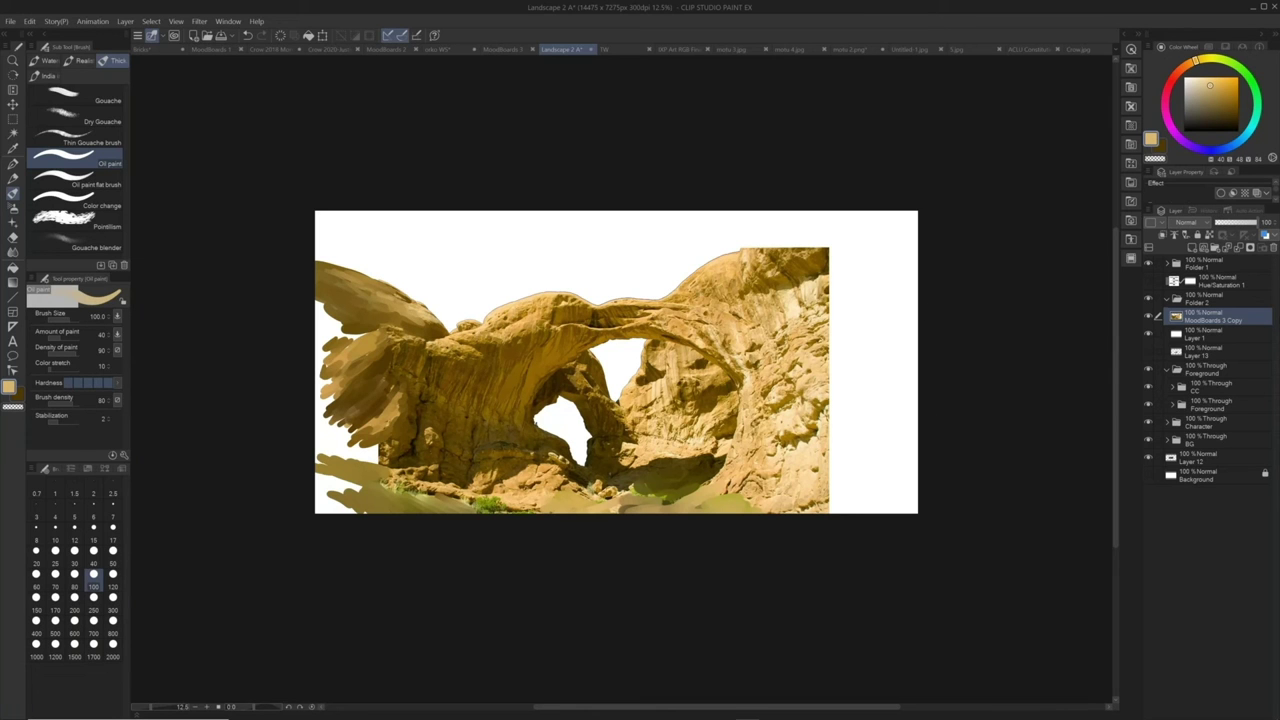
Enlarge the Oil paint brush to 250 and extend the upper-right cliff to the canvas's top edge with sampled browns
{"action": "left_click", "coordinate": [825, 346], "text": "alt"}
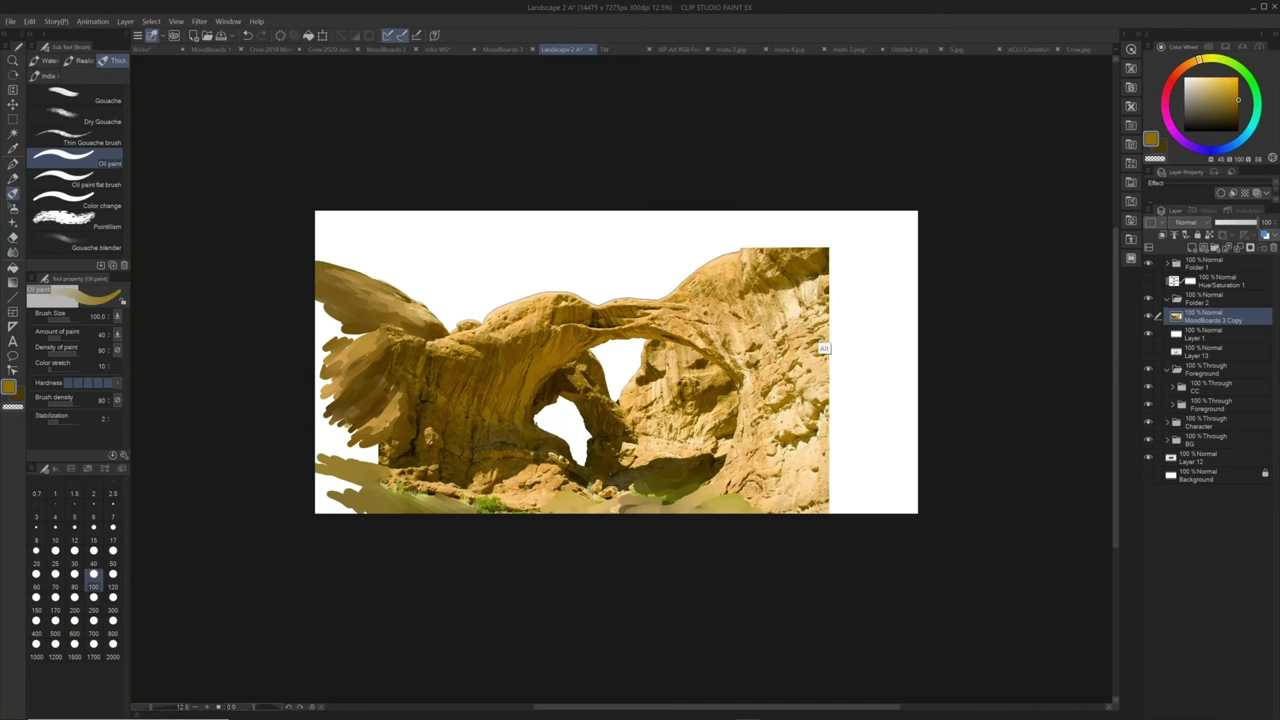
{"action": "left_click_drag", "start_coordinate": [839, 286], "coordinate": [843, 282]}
{"action": "left_click", "coordinate": [830, 289], "text": "alt"}
{"action": "key", "text": "bracketright"}
{"action": "left_click", "coordinate": [822, 284], "text": "alt"}
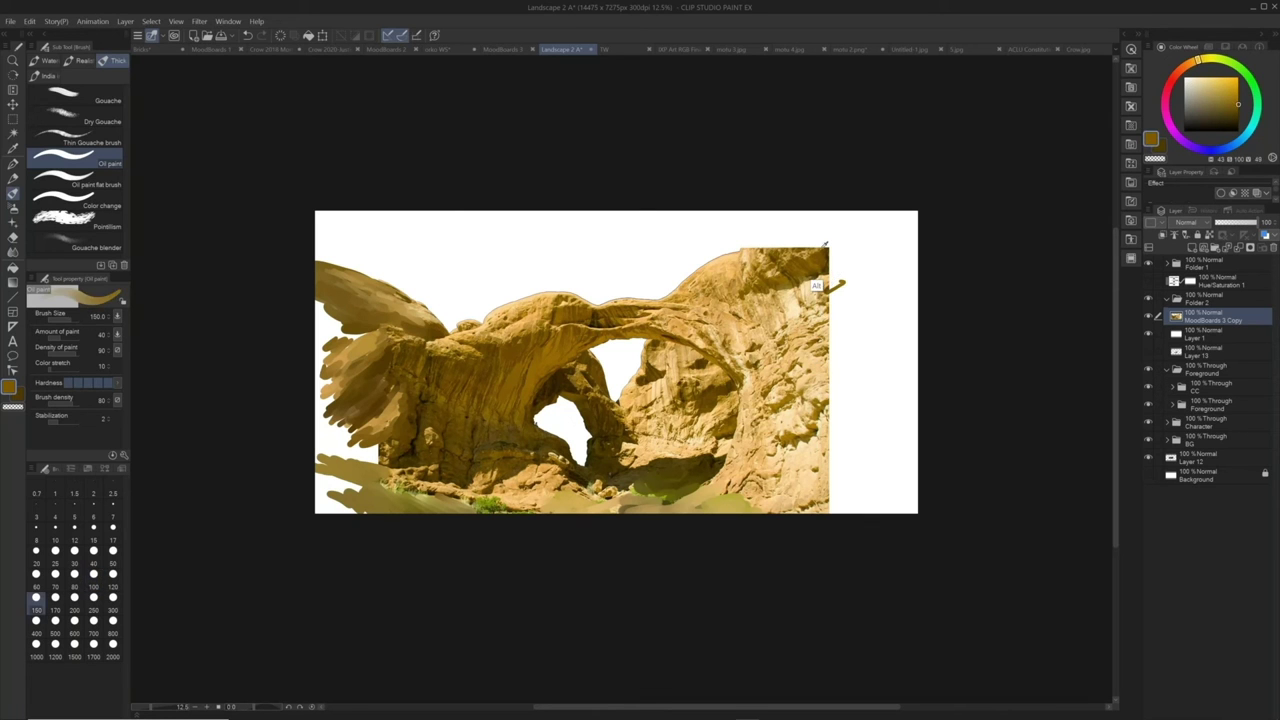
{"action": "key", "text": "bracketright"}
{"action": "mouse_move", "coordinate": [745, 252]}
{"action": "left_mouse_down"}
{"action": "mouse_move", "coordinate": [822, 222]}
{"action": "mouse_move", "coordinate": [826, 236]}
{"action": "mouse_move", "coordinate": [850, 212]}
{"action": "mouse_move", "coordinate": [842, 234]}
{"action": "mouse_move", "coordinate": [853, 222]}
{"action": "mouse_move", "coordinate": [800, 256]}
{"action": "mouse_move", "coordinate": [764, 250]}
{"action": "mouse_move", "coordinate": [846, 218]}
{"action": "left_mouse_up"}
{"action": "left_click", "coordinate": [818, 279], "text": "alt"}
{"action": "left_click", "coordinate": [798, 258], "text": "alt"}
{"action": "left_click", "coordinate": [751, 250], "text": "alt"}
{"action": "left_click", "coordinate": [752, 250], "text": "alt"}
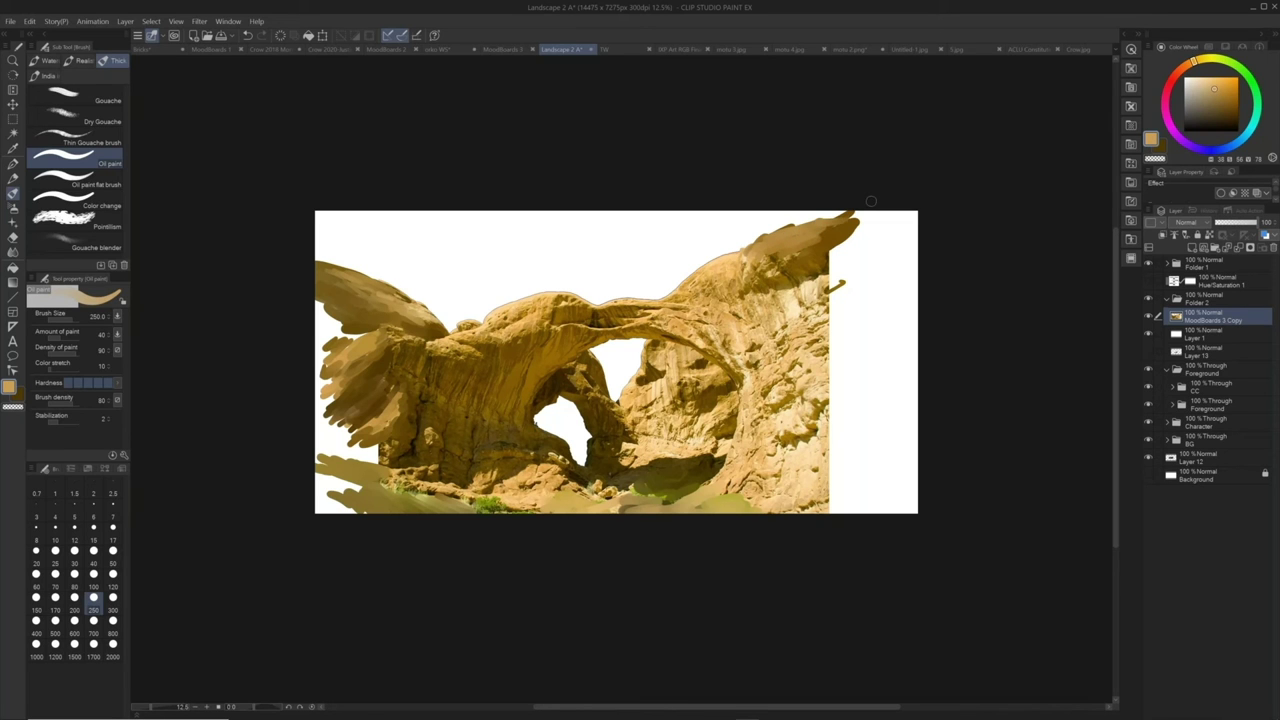
Enlarge the Oil paint brush to 300 and broaden the upper-right cliff extension along the canvas's top edge with sampled rock tones
{"action": "key", "text": "bracketright"}
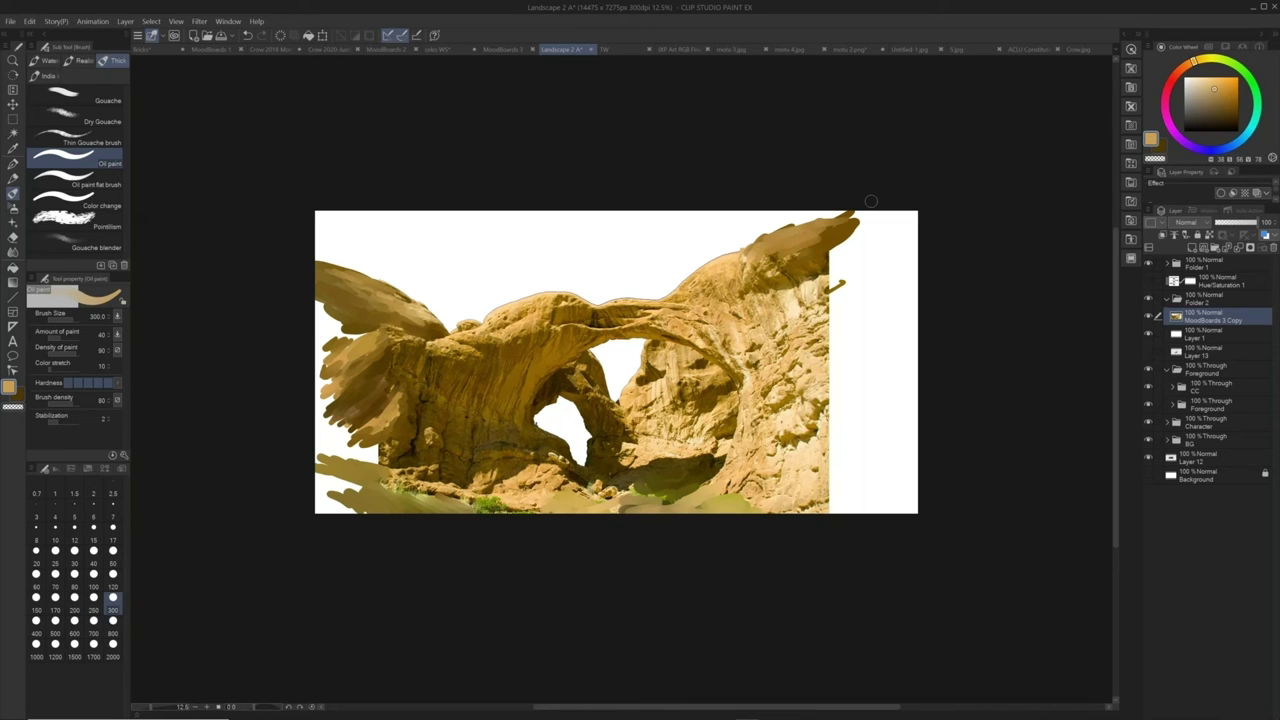
{"action": "left_click", "coordinate": [757, 321], "text": "alt"}
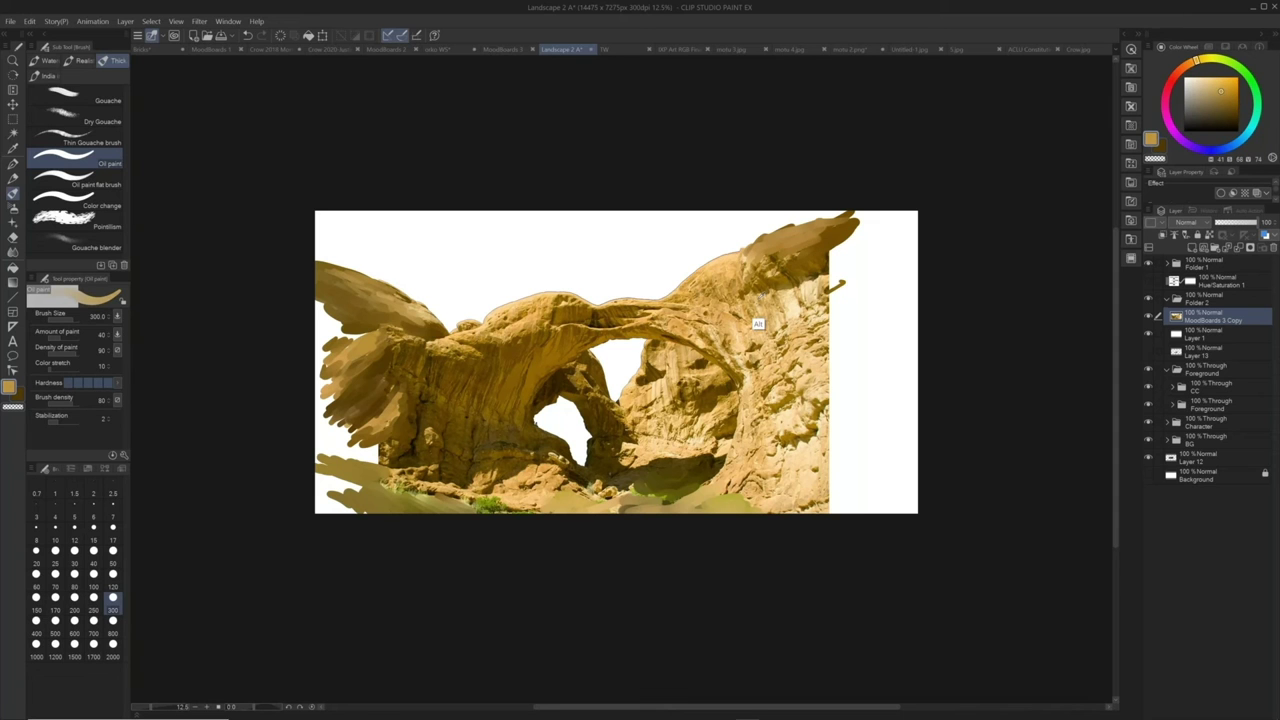
{"action": "left_click", "coordinate": [799, 245], "text": "alt"}
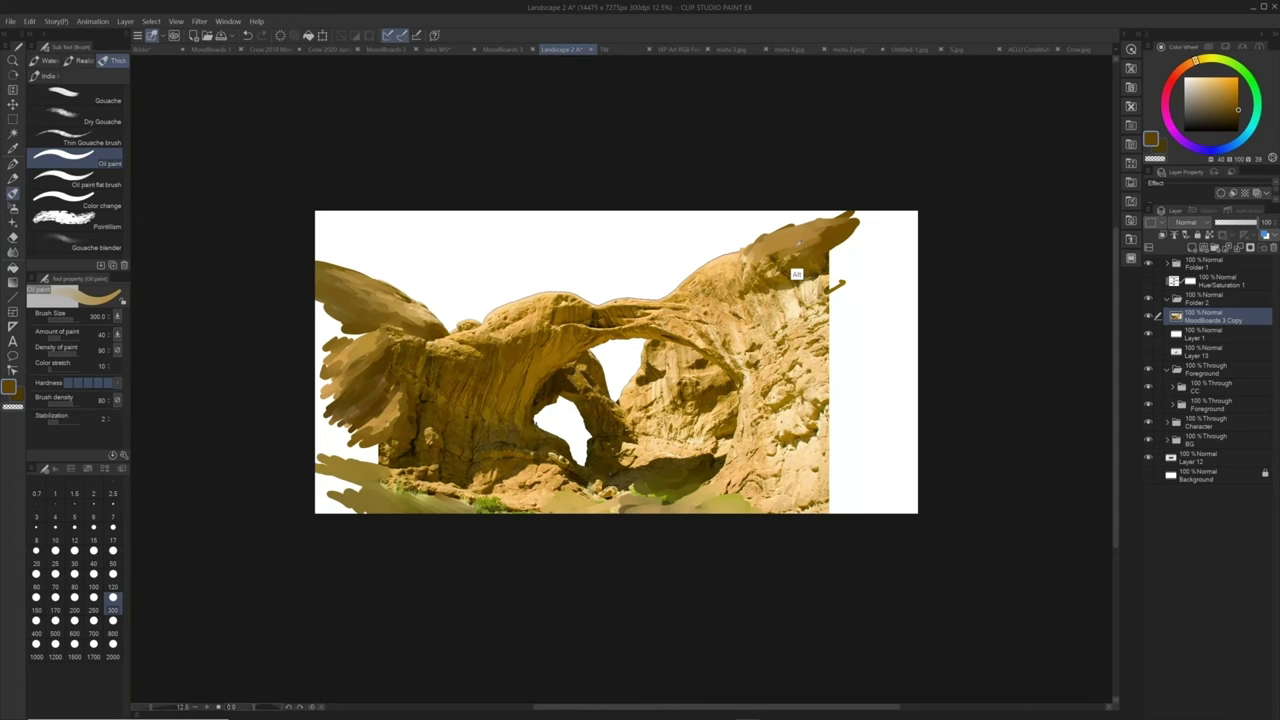
{"action": "left_click", "coordinate": [743, 252], "text": "alt"}
{"action": "left_click", "coordinate": [741, 283], "text": "alt"}
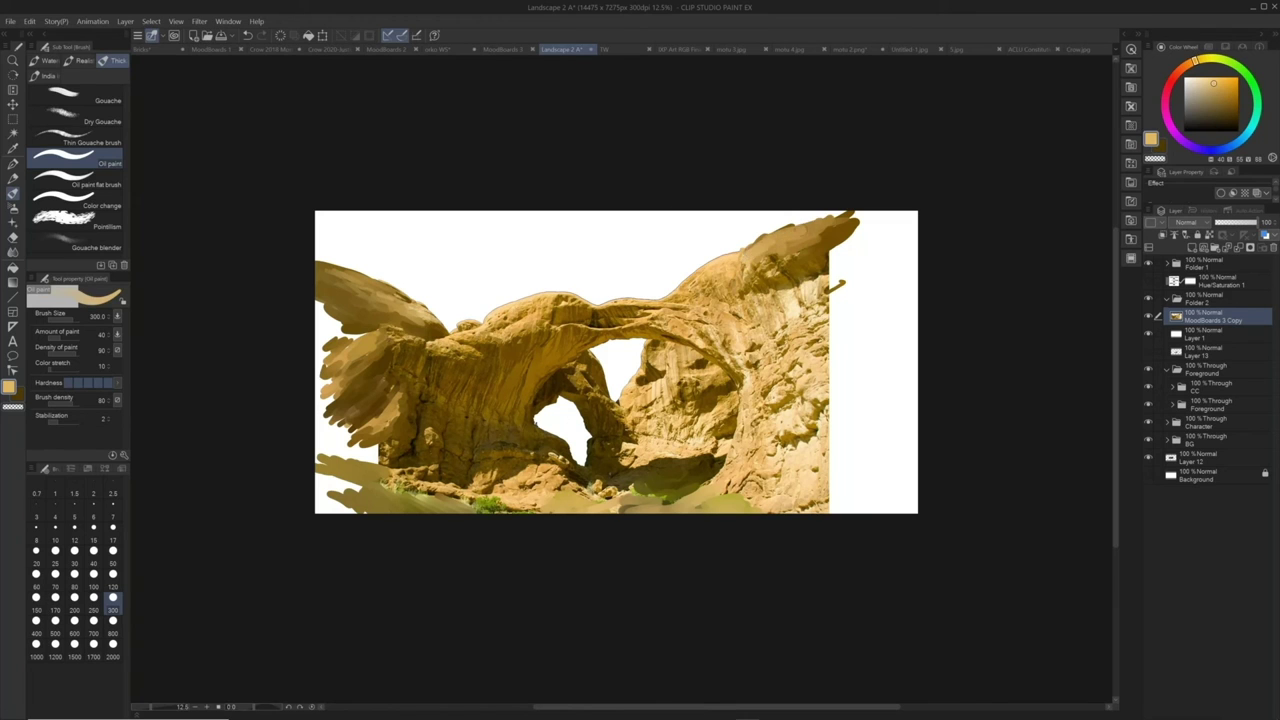
{"action": "left_click_drag", "start_coordinate": [848, 210], "coordinate": [796, 225]}
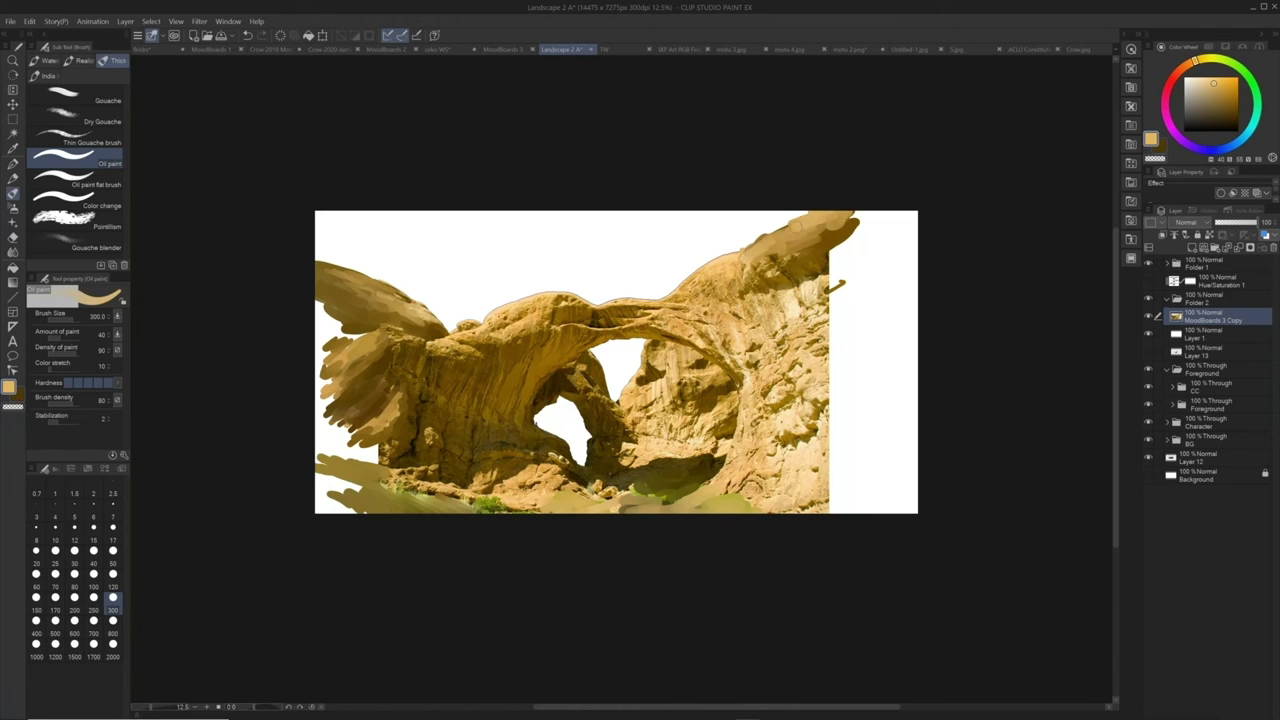
{"action": "left_click", "coordinate": [828, 295], "text": "alt"}
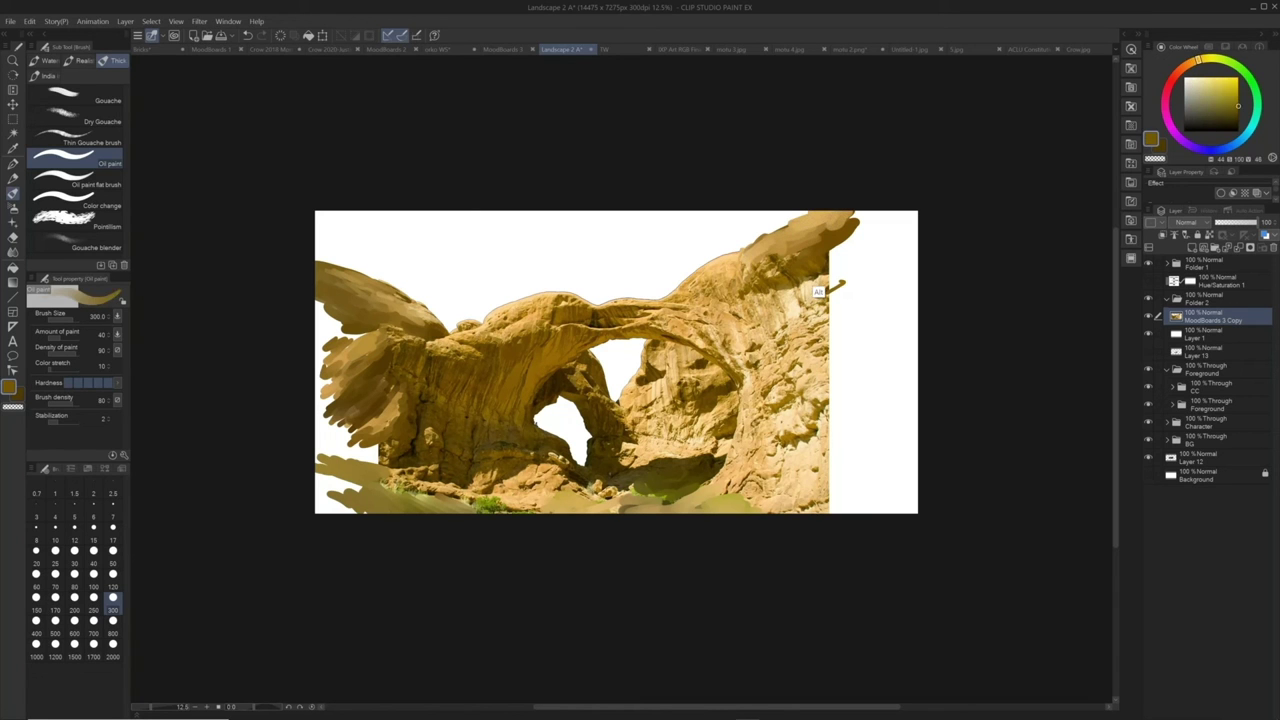
{"action": "left_click", "coordinate": [826, 288], "text": "alt"}
{"action": "left_click_drag", "start_coordinate": [866, 213], "coordinate": [849, 239]}
Widen the right side of the upper cliff extension down past the photo's edge with sampled dark brown
{"action": "left_click", "coordinate": [825, 288], "text": "alt"}
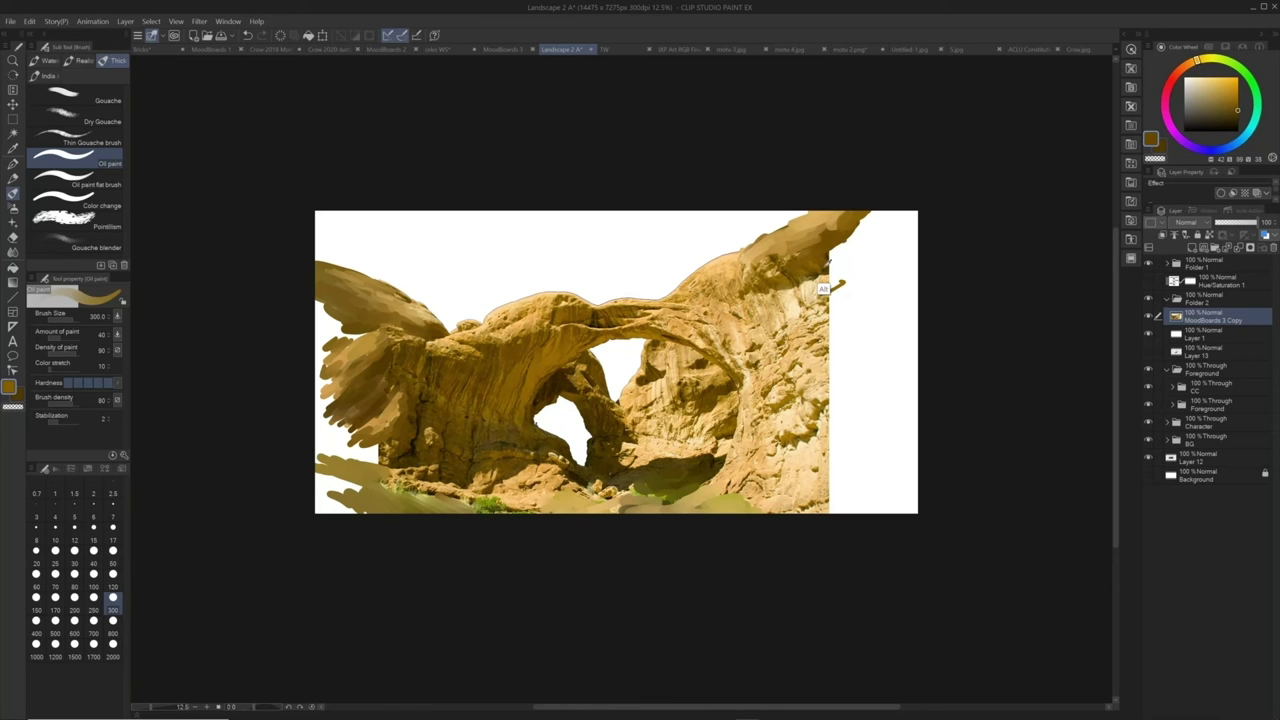
{"action": "key", "text": "x"}
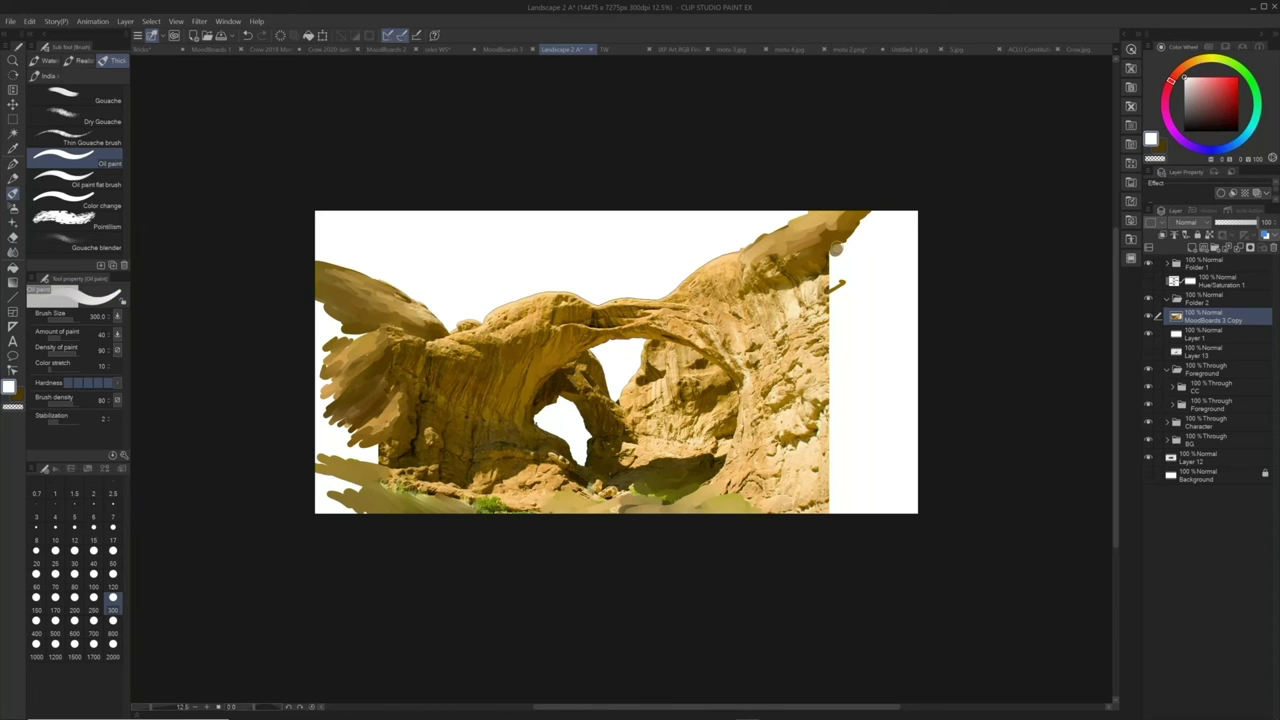
{"action": "key", "text": "x"}
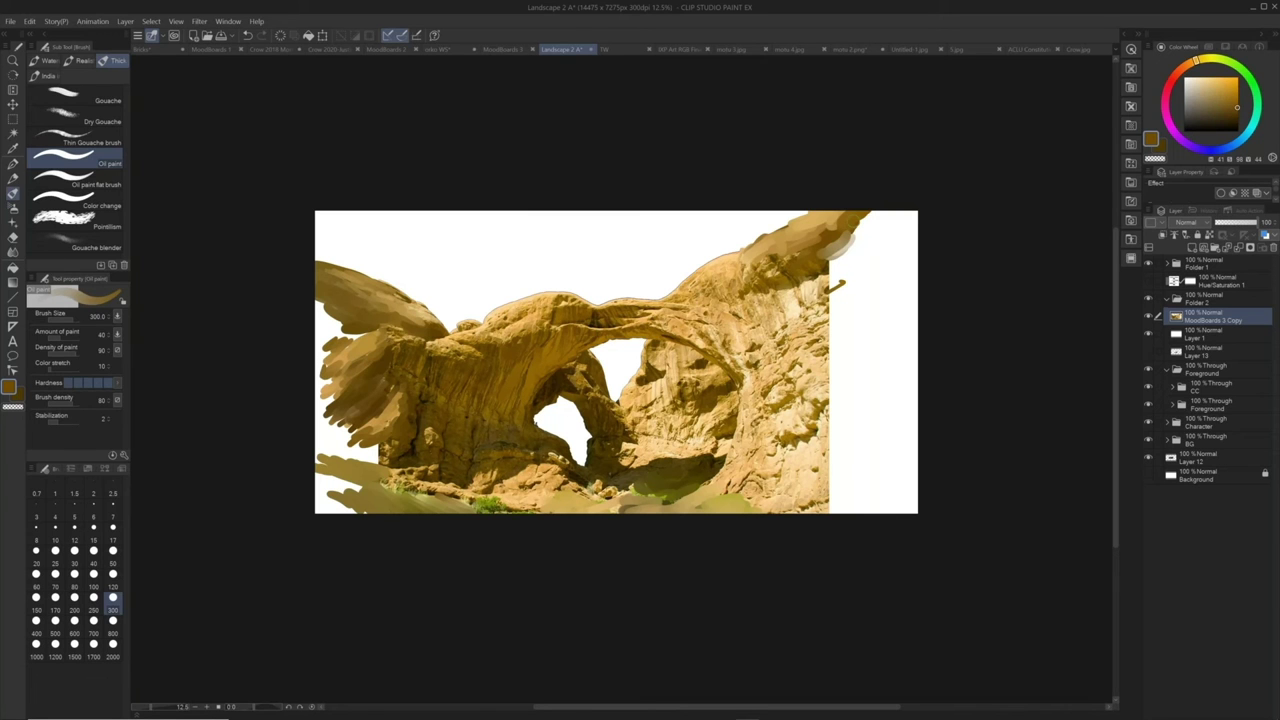
{"action": "key", "text": "alt"}
{"action": "left_click", "coordinate": [828, 291], "text": "alt"}
{"action": "left_click_drag", "start_coordinate": [830, 289], "coordinate": [887, 213]}
{"action": "left_click", "coordinate": [829, 241], "text": "alt"}
{"action": "key", "text": "alt"}
{"action": "left_click", "coordinate": [847, 233], "text": "alt"}
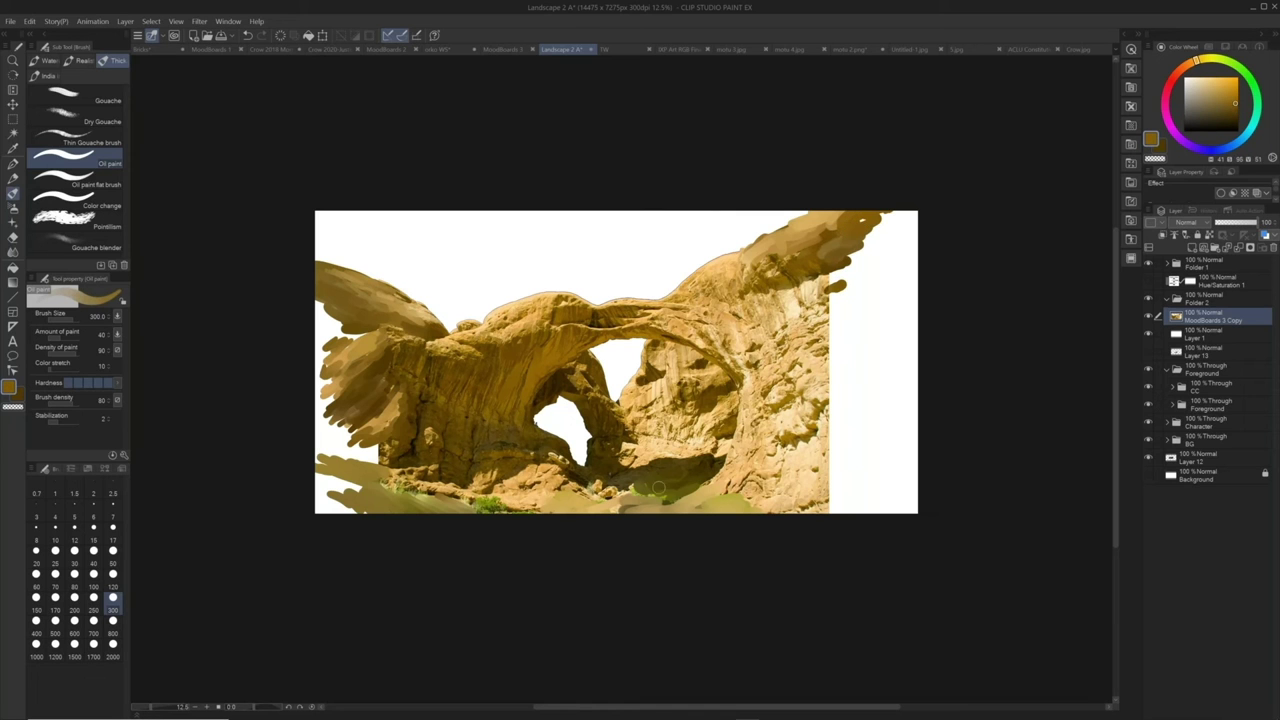
{"action": "key", "text": "alt"}
{"action": "left_click", "coordinate": [459, 374], "text": "alt"}
{"action": "left_click", "coordinate": [681, 357], "text": "alt"}
Create a new layer beneath the rock photo layer and fill it with a muted blue for the sky
{"action": "left_click", "coordinate": [1207, 337]}
{"action": "key", "text": "ctrl+shift+n"}
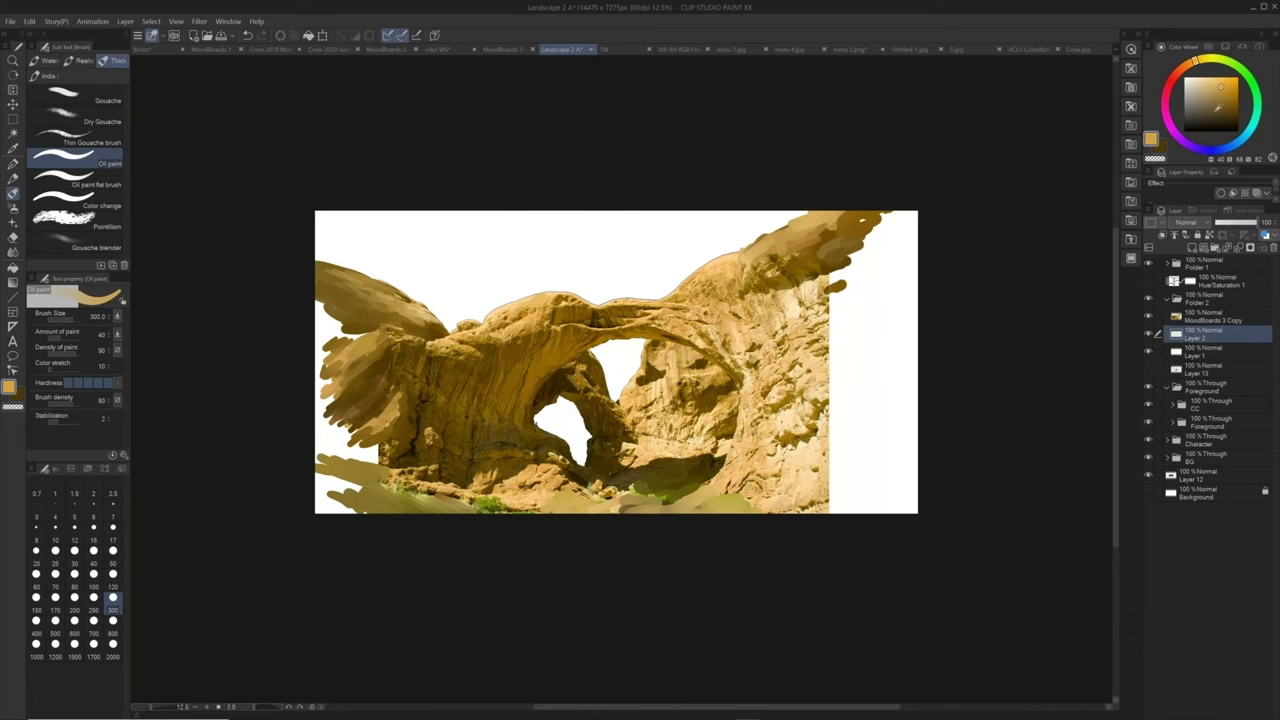
{"action": "left_click", "coordinate": [1210, 104]}
{"action": "left_click", "coordinate": [1221, 149]}
{"action": "left_click", "coordinate": [1196, 88]}
{"action": "left_click", "coordinate": [1212, 95]}
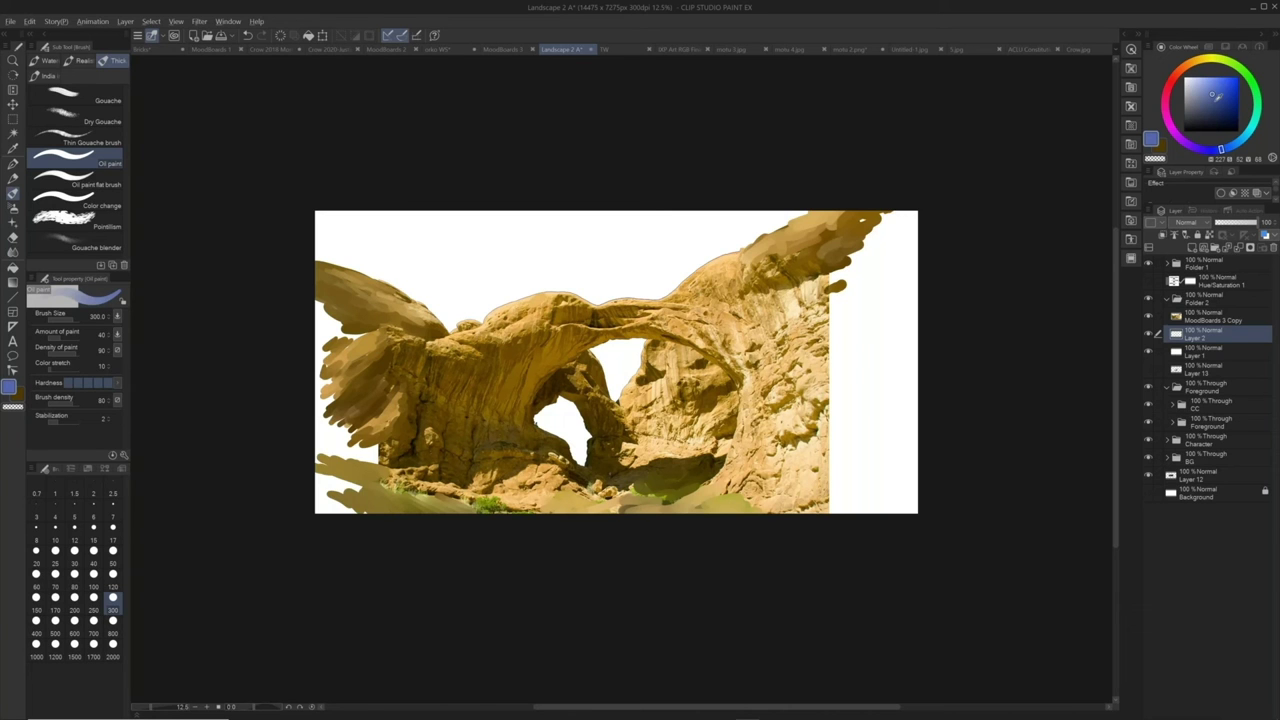
{"action": "key", "text": "alt+BackSpace"}
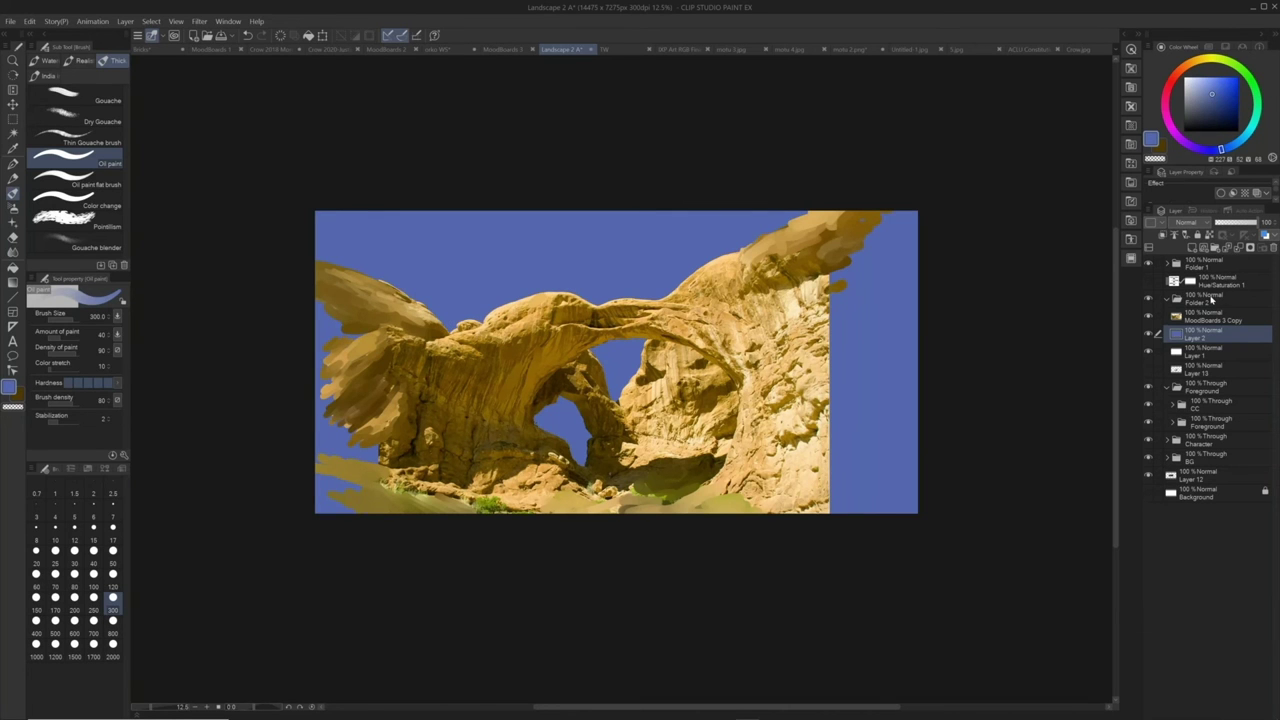
Activate the MoodBoards 3 Copy layer, switch to the Hard airbrush and sample a pale cream from the right cliff
{"action": "left_click", "coordinate": [1214, 318]}
{"action": "key", "text": "b"}
{"action": "key", "text": "alt"}
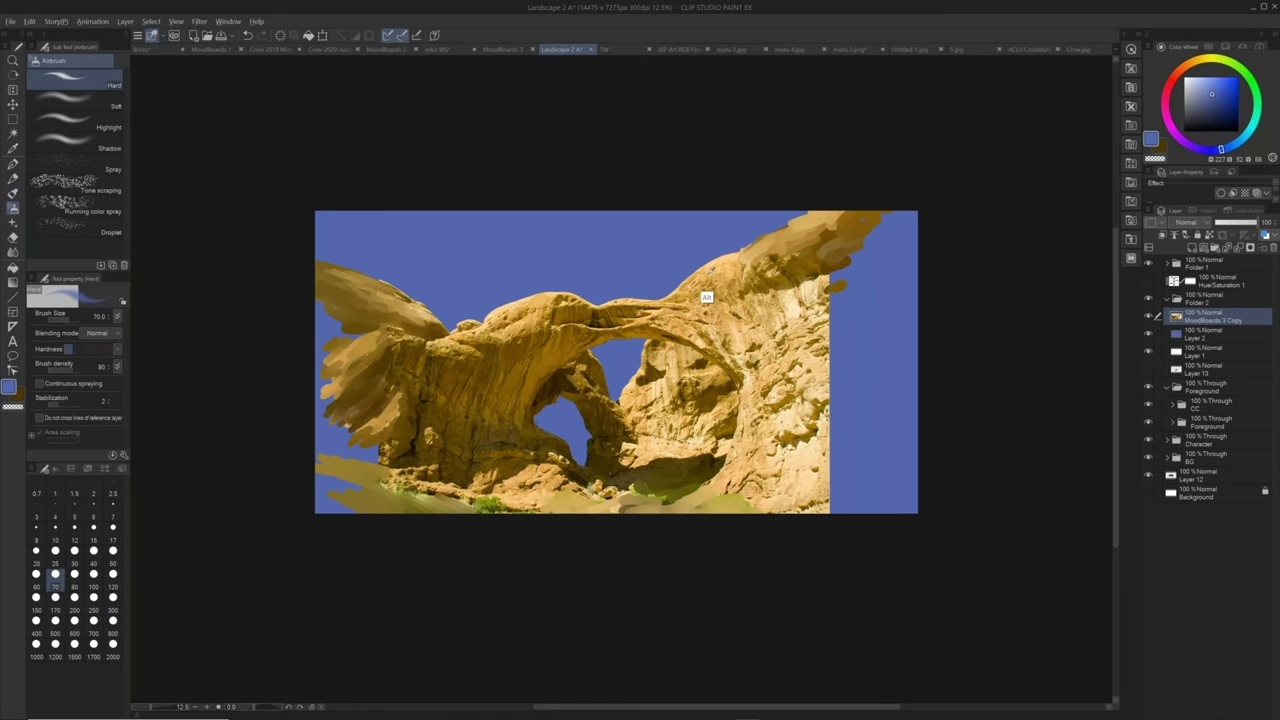
{"action": "left_click", "coordinate": [706, 297], "text": "alt"}
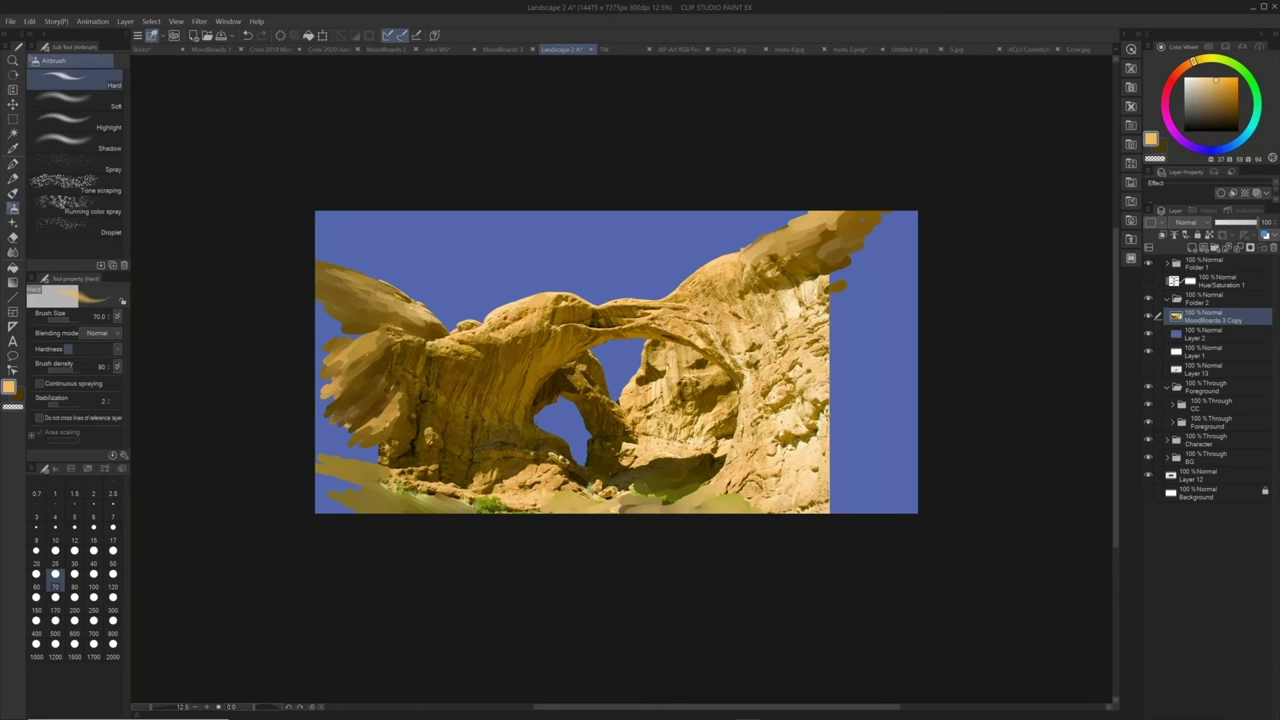
{"action": "key", "text": "alt"}
{"action": "left_click", "coordinate": [797, 388], "text": "alt"}
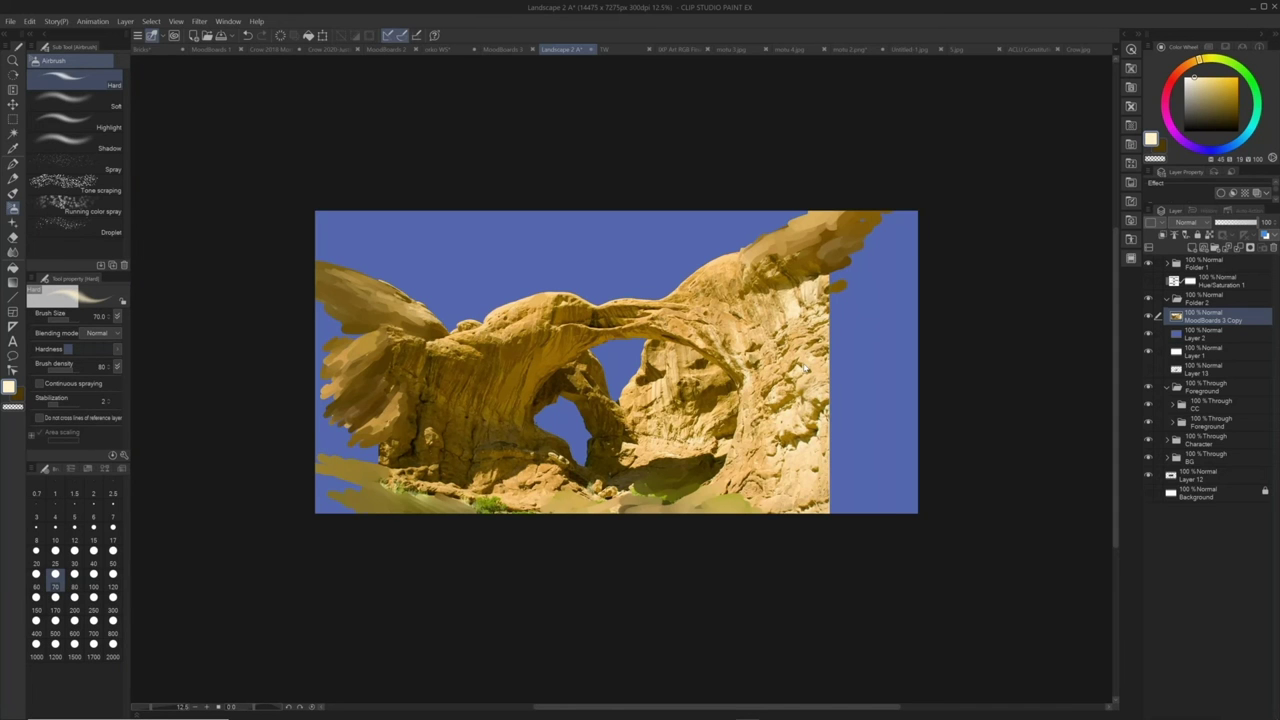
{"action": "key", "text": "ctrl+u"}
{"action": "left_click_drag", "start_coordinate": [1117, 234], "coordinate": [1115, 236]}
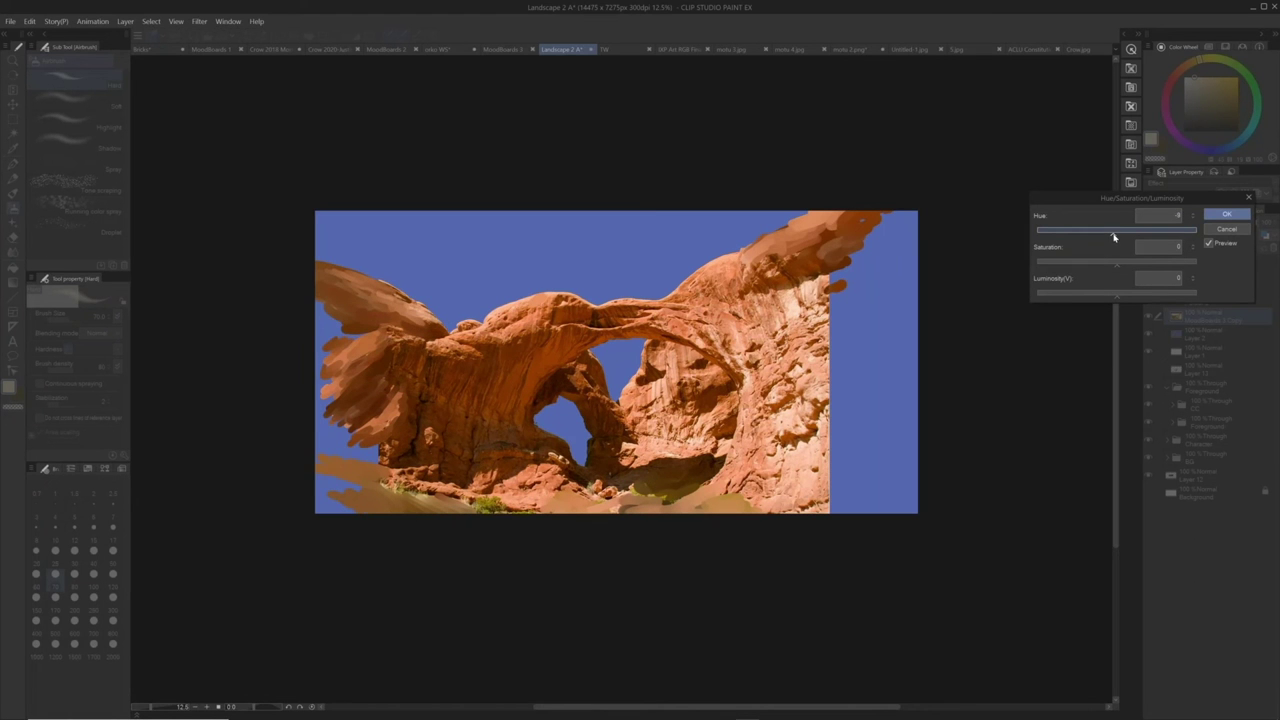
{"action": "left_click", "coordinate": [1226, 229]}
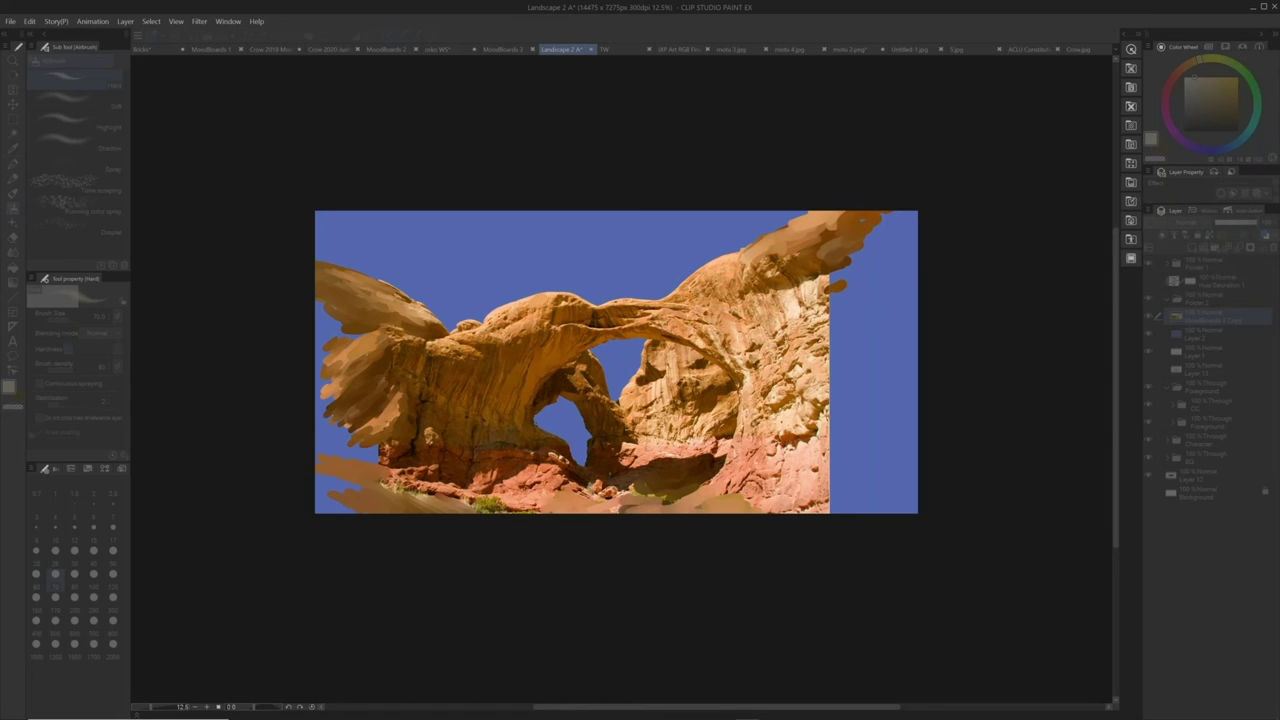
Switch to the Soft airbrush for colouring the rock
{"action": "key", "text": "b"}
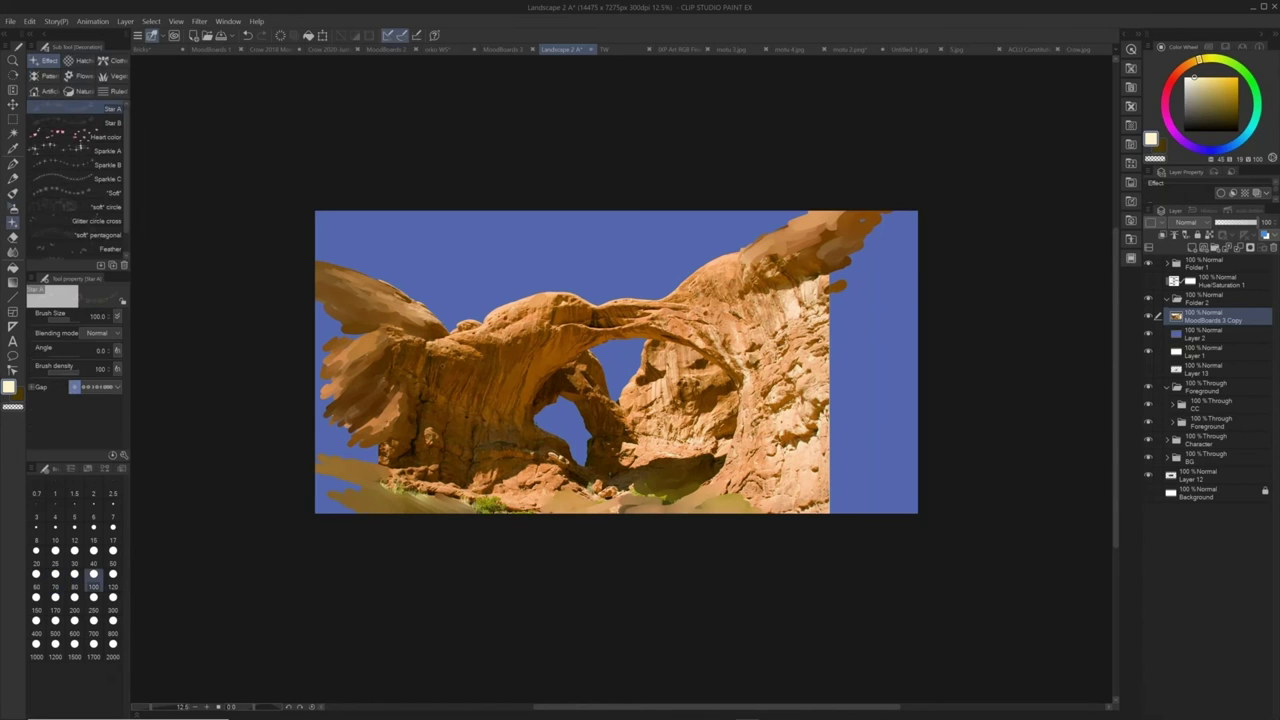
{"action": "key", "text": "b"}
{"action": "key", "text": "b"}
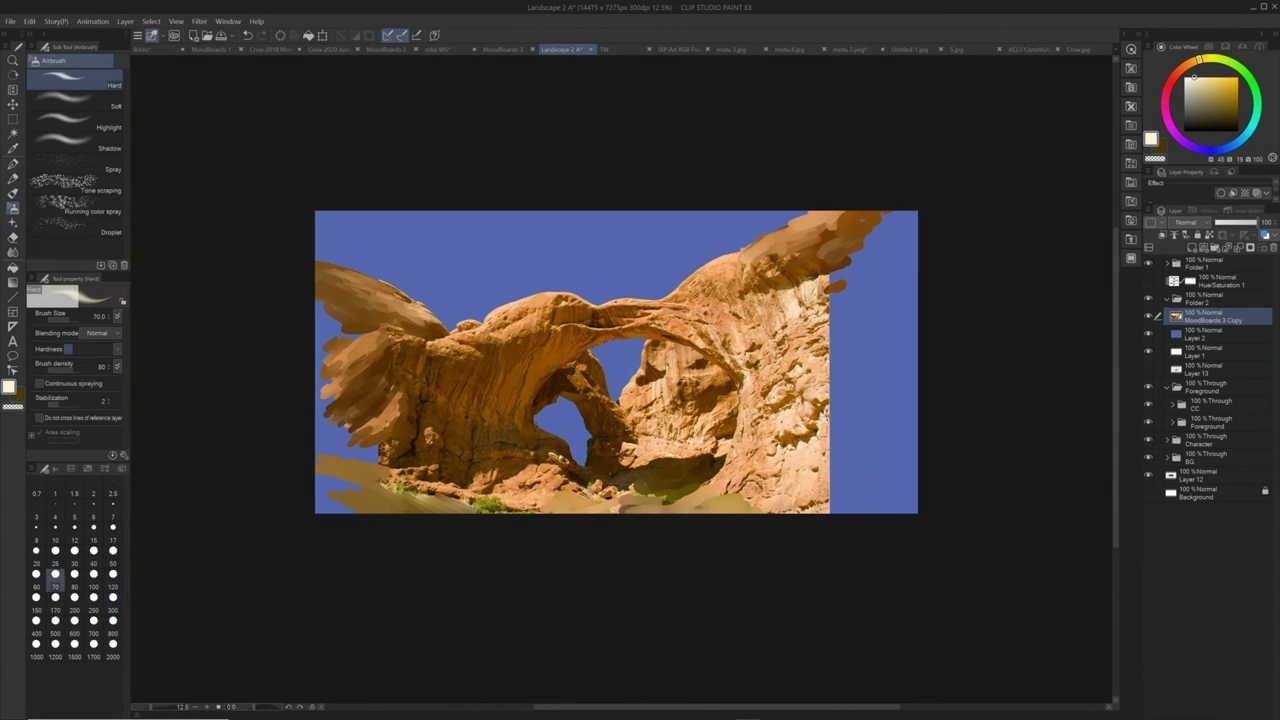
{"action": "left_click", "coordinate": [90, 100]}
{"action": "left_click", "coordinate": [1190, 222]}
{"action": "left_click", "coordinate": [1190, 222]}
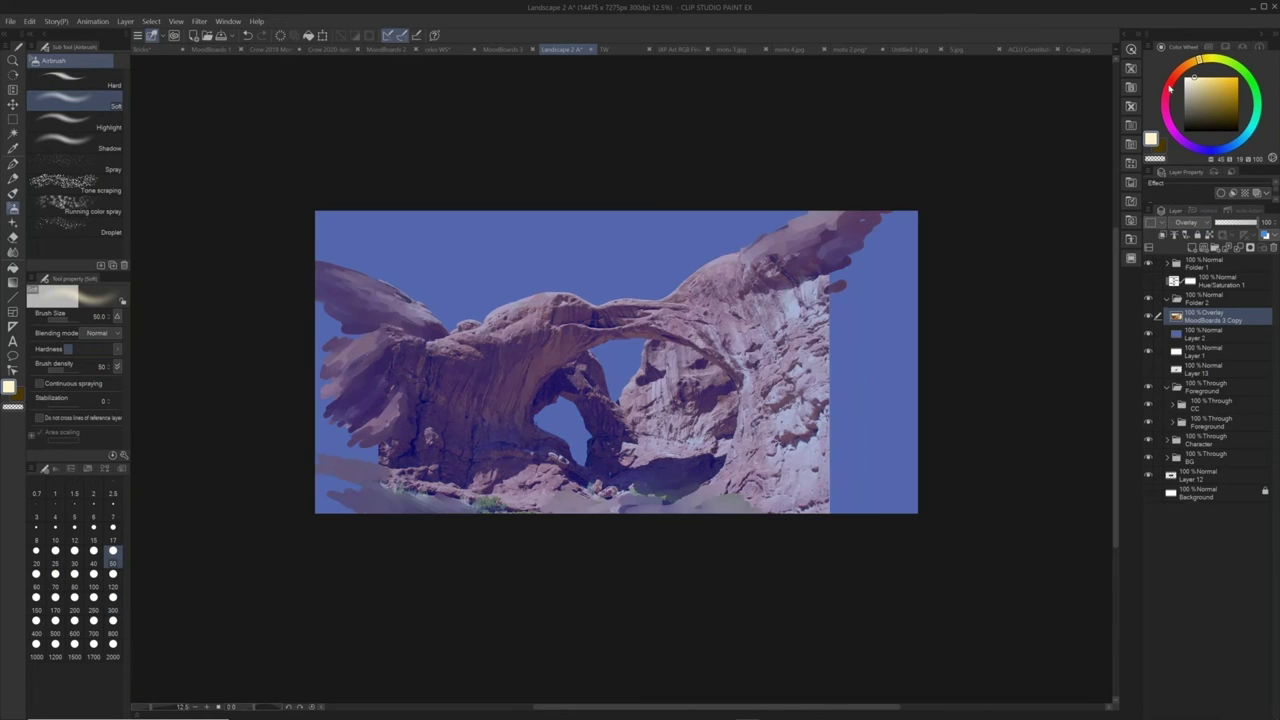
{"action": "key", "text": "ctrl+z"}
Set the Soft airbrush's own blending mode to Overlay
{"action": "key", "text": "b"}
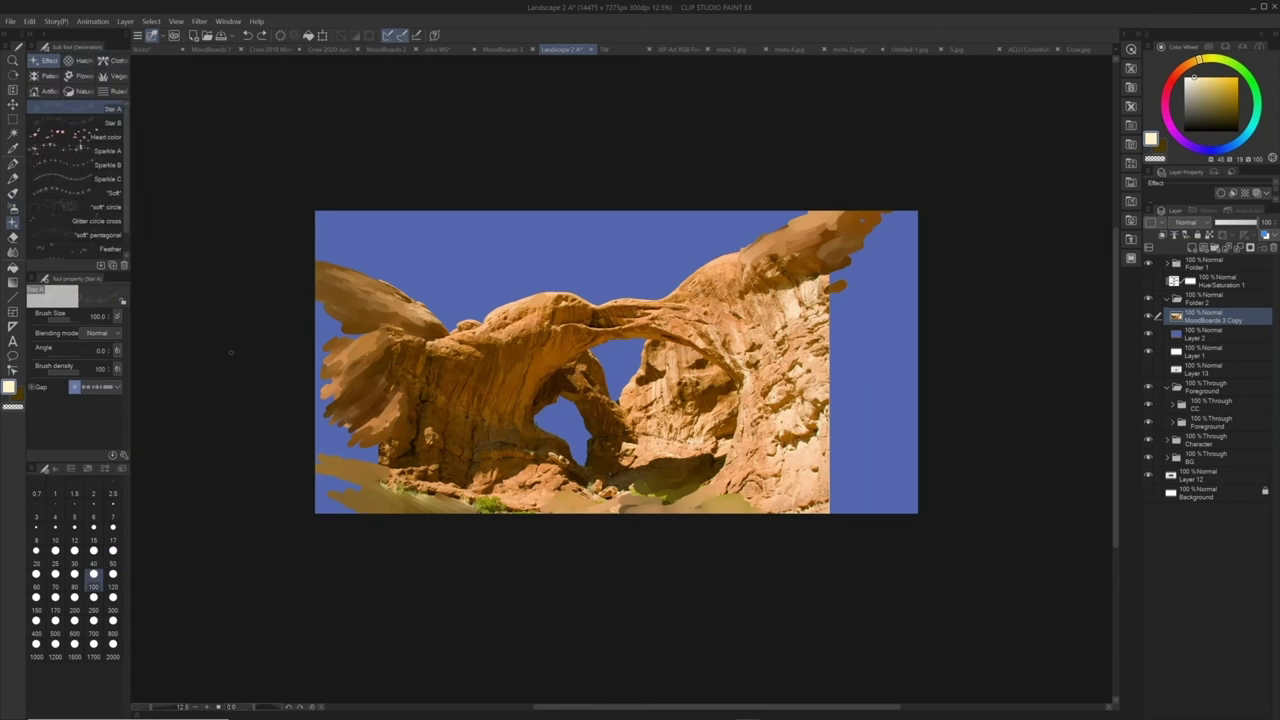
{"action": "key", "text": "b"}
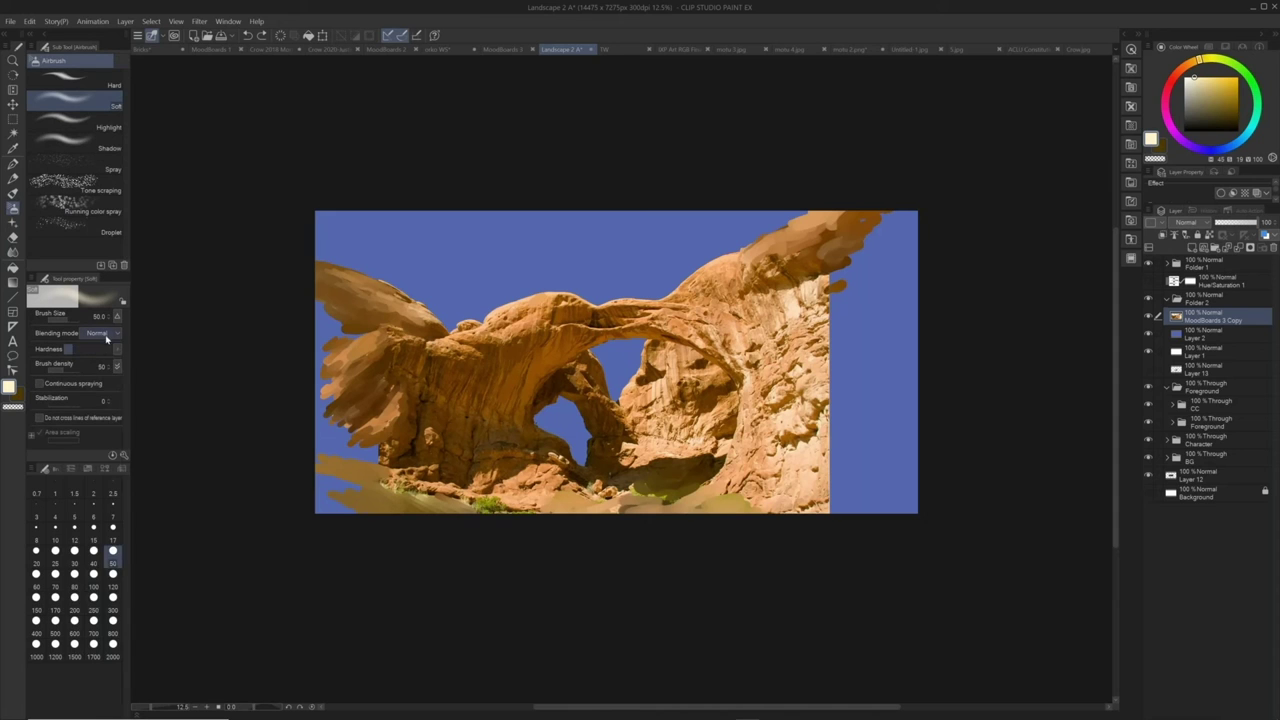
{"action": "left_click", "coordinate": [103, 336]}
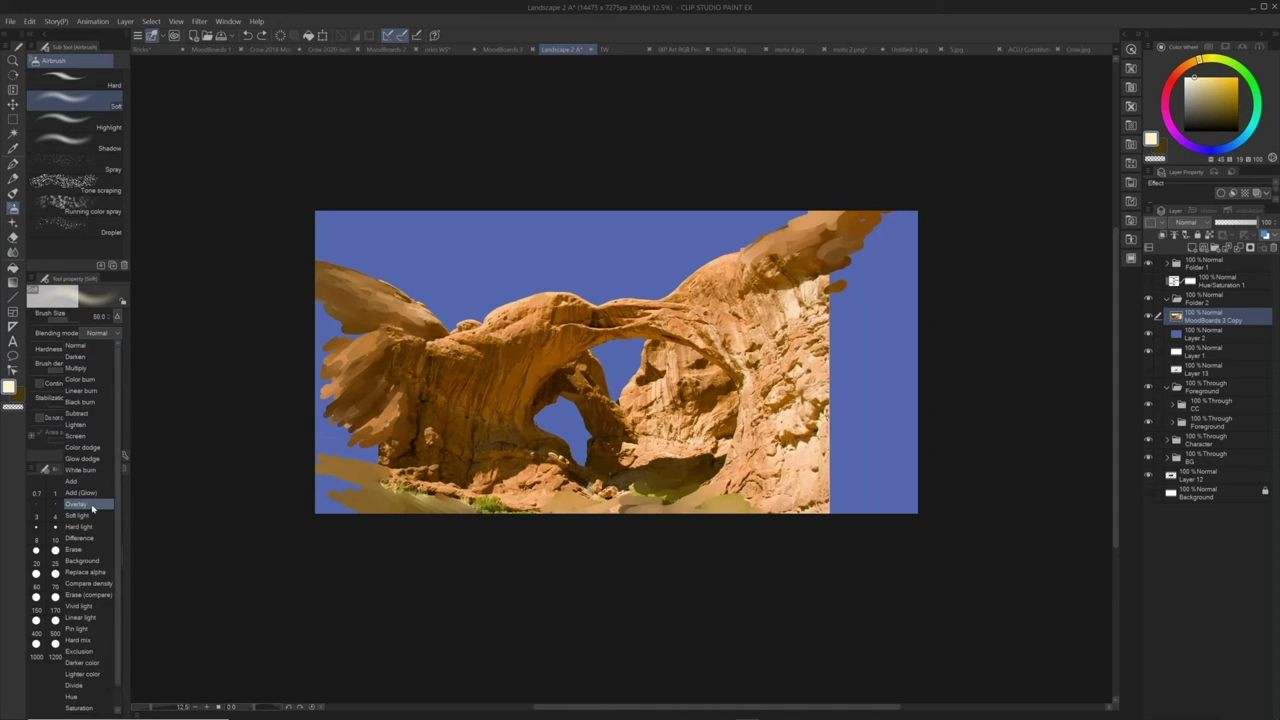
{"action": "left_click", "coordinate": [86, 504]}
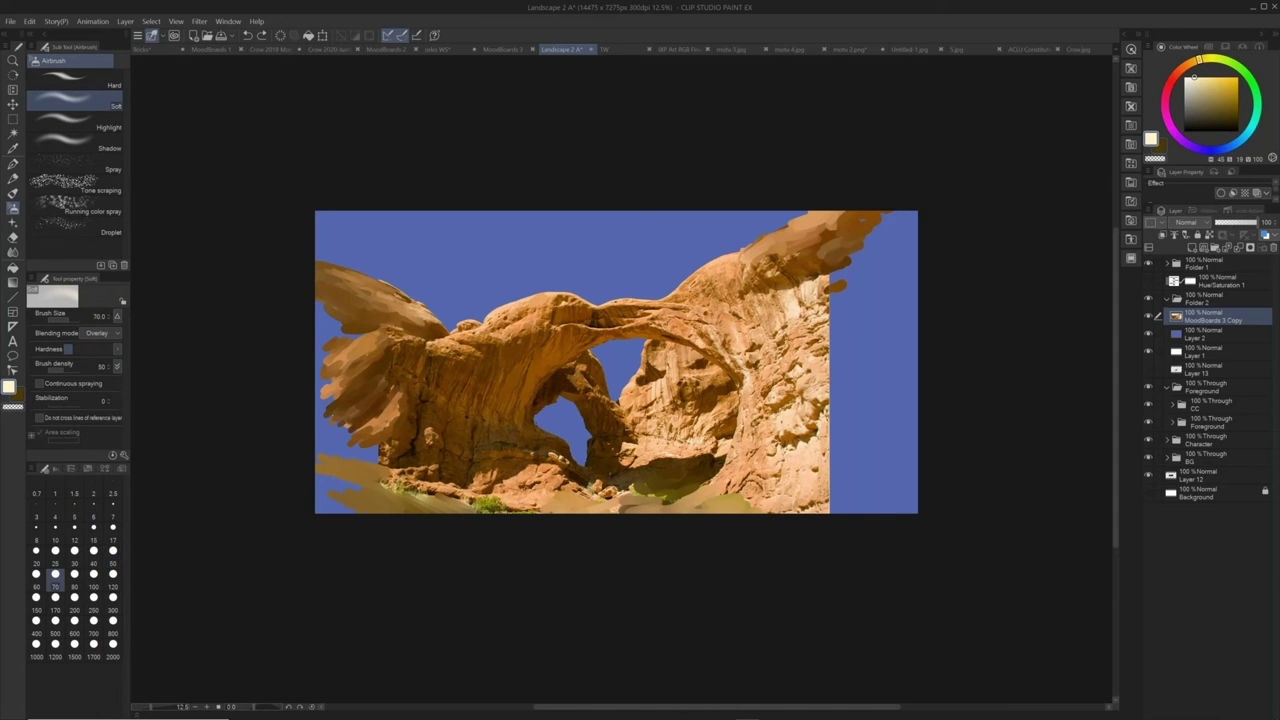
Sample a dark brown from the arch, enlarge the airbrush to 800 and deepen the rock's left side with soft strokes
{"action": "left_click", "coordinate": [55, 597]}
{"action": "left_click", "coordinate": [482, 362], "text": "alt"}
{"action": "key", "text": "]"}
{"action": "key", "text": "]"}
{"action": "key", "text": "]"}
{"action": "key", "text": "]"}
{"action": "key", "text": "]"}
{"action": "mouse_move", "coordinate": [484, 366]}
{"action": "left_mouse_down"}
{"action": "mouse_move", "coordinate": [550, 334]}
{"action": "mouse_move", "coordinate": [428, 362]}
{"action": "mouse_move", "coordinate": [322, 281]}
{"action": "left_mouse_up"}
{"action": "key", "text": "]"}
{"action": "key", "text": "]"}
{"action": "key", "text": "]"}
{"action": "left_click_drag", "start_coordinate": [376, 314], "coordinate": [315, 282]}
{"action": "mouse_move", "coordinate": [401, 376]}
{"action": "left_mouse_down"}
{"action": "mouse_move", "coordinate": [475, 388]}
{"action": "mouse_move", "coordinate": [436, 420]}
{"action": "mouse_move", "coordinate": [523, 379]}
{"action": "left_mouse_up"}
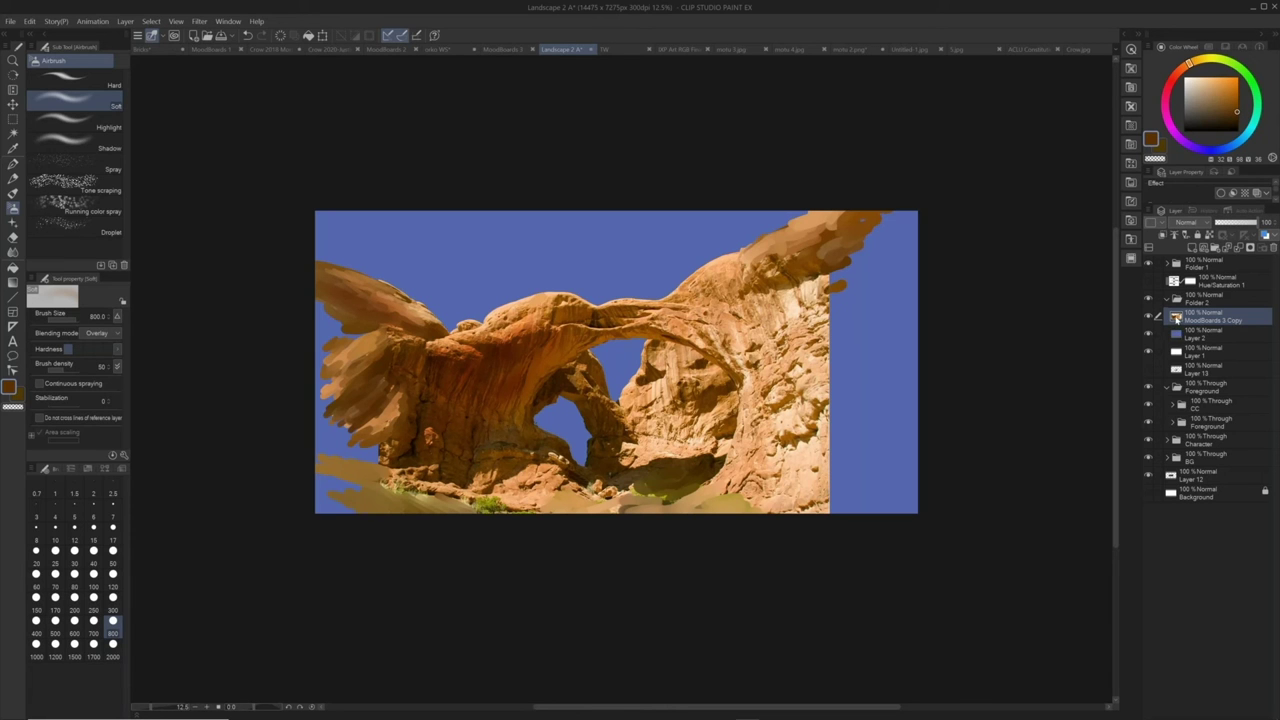
Select the rock layer's opaque area, airbrush richer orange-red over the arch, lower rocks and right cliff, and clear the selection
{"action": "left_click", "coordinate": [1176, 317], "text": "ctrl"}
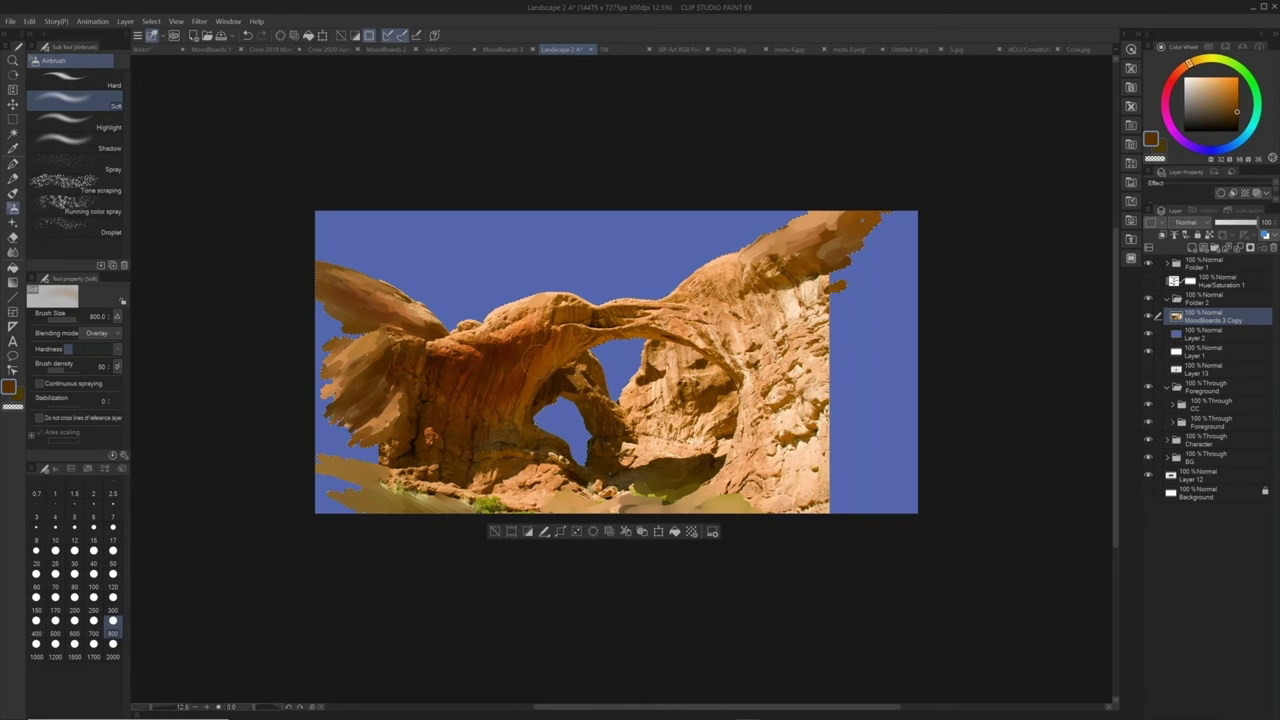
{"action": "key", "text": "b"}
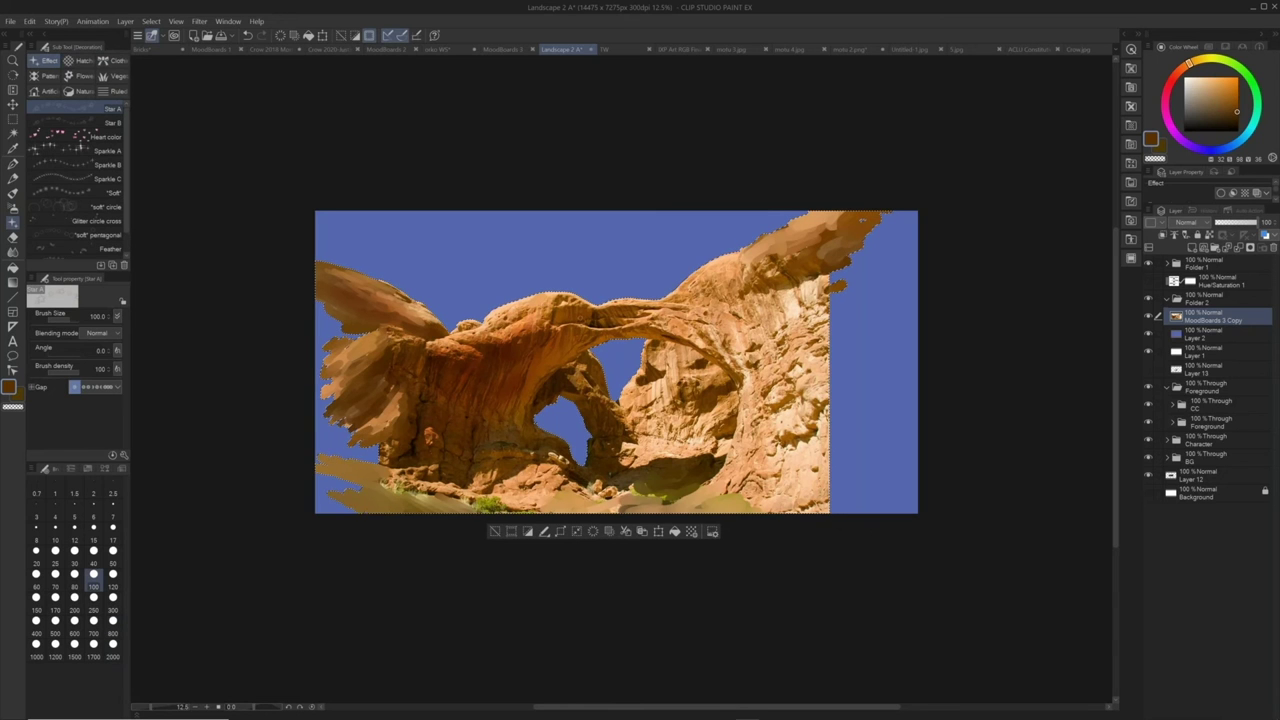
{"action": "left_click", "coordinate": [36, 622]}
{"action": "left_click", "coordinate": [74, 622]}
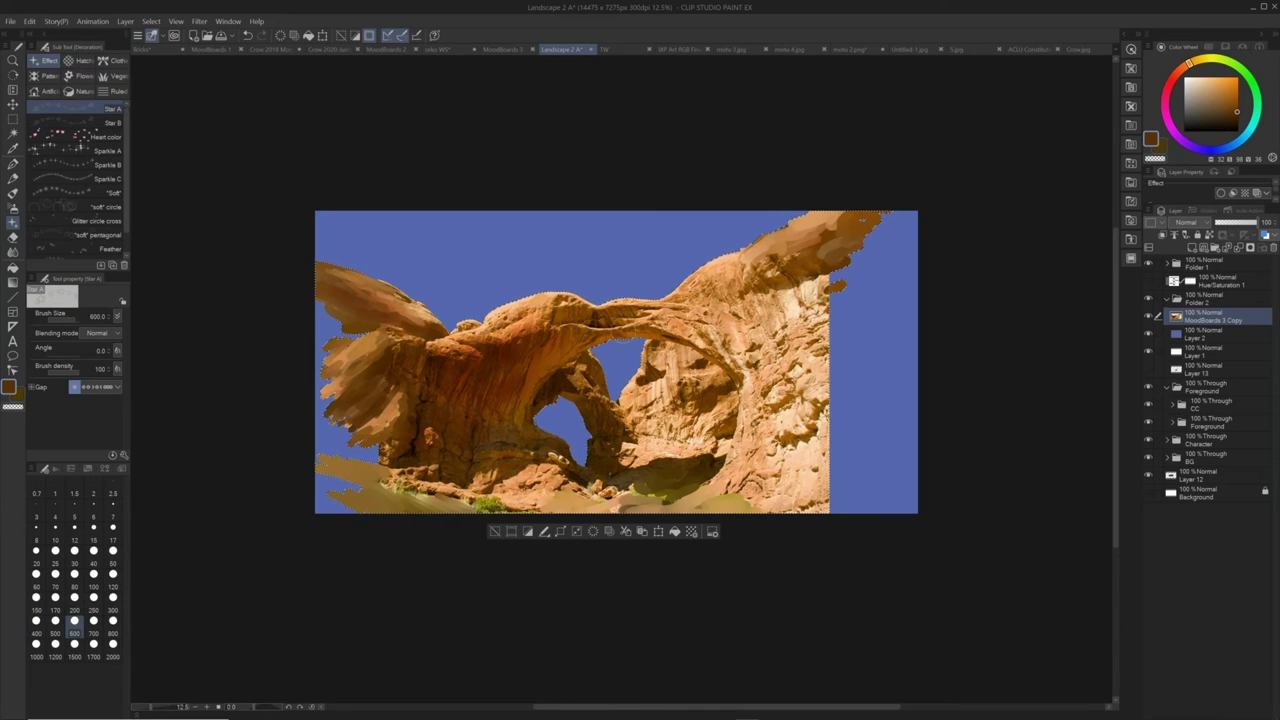
{"action": "key", "text": "b"}
{"action": "key", "text": "b"}
{"action": "mouse_move", "coordinate": [530, 320]}
{"action": "left_mouse_down"}
{"action": "mouse_move", "coordinate": [705, 325]}
{"action": "mouse_move", "coordinate": [757, 376]}
{"action": "left_mouse_up"}
{"action": "mouse_move", "coordinate": [515, 440]}
{"action": "left_mouse_down"}
{"action": "mouse_move", "coordinate": [496, 397]}
{"action": "mouse_move", "coordinate": [441, 391]}
{"action": "mouse_move", "coordinate": [398, 392]}
{"action": "mouse_move", "coordinate": [392, 430]}
{"action": "mouse_move", "coordinate": [412, 415]}
{"action": "mouse_move", "coordinate": [381, 385]}
{"action": "mouse_move", "coordinate": [441, 390]}
{"action": "left_mouse_up"}
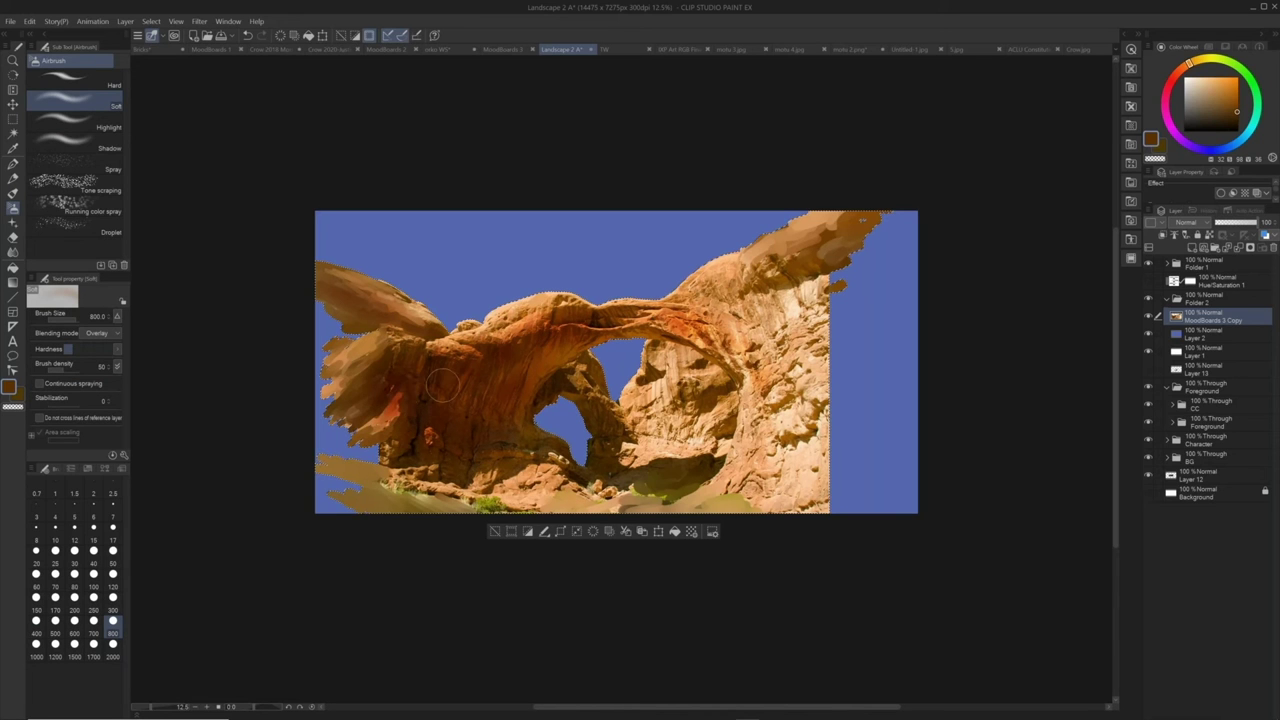
{"action": "mouse_move", "coordinate": [585, 392]}
{"action": "left_mouse_down"}
{"action": "mouse_move", "coordinate": [529, 427]}
{"action": "mouse_move", "coordinate": [546, 498]}
{"action": "left_mouse_up"}
{"action": "mouse_move", "coordinate": [697, 461]}
{"action": "left_mouse_down"}
{"action": "mouse_move", "coordinate": [654, 454]}
{"action": "mouse_move", "coordinate": [659, 467]}
{"action": "mouse_move", "coordinate": [745, 410]}
{"action": "mouse_move", "coordinate": [800, 470]}
{"action": "mouse_move", "coordinate": [780, 390]}
{"action": "mouse_move", "coordinate": [722, 340]}
{"action": "mouse_move", "coordinate": [800, 345]}
{"action": "mouse_move", "coordinate": [820, 425]}
{"action": "left_mouse_up"}
{"action": "key", "text": "ctrl+d"}
Switch to the Oil paint brush, reduce its size to 120 and sample colours around the top of the arch
{"action": "key", "text": "b"}
{"action": "left_click", "coordinate": [521, 327], "text": "alt"}
{"action": "key", "text": "b"}
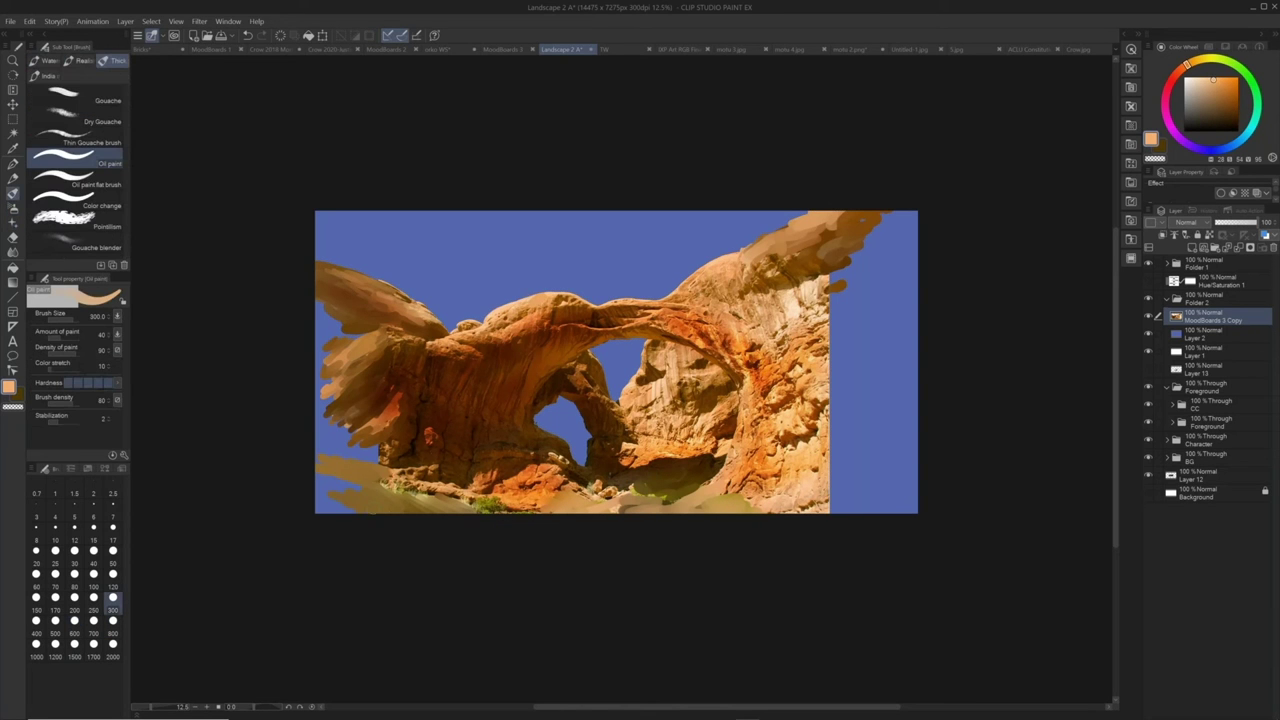
{"action": "key", "text": "alt"}
{"action": "left_click", "coordinate": [529, 326], "text": "alt"}
{"action": "key", "text": "alt"}
{"action": "left_click", "coordinate": [530, 297], "text": "alt"}
{"action": "left_click", "coordinate": [530, 297], "text": "alt"}
{"action": "key", "text": "["}
{"action": "key", "text": "["}
{"action": "key", "text": "["}
{"action": "key", "text": "["}
{"action": "key", "text": "["}
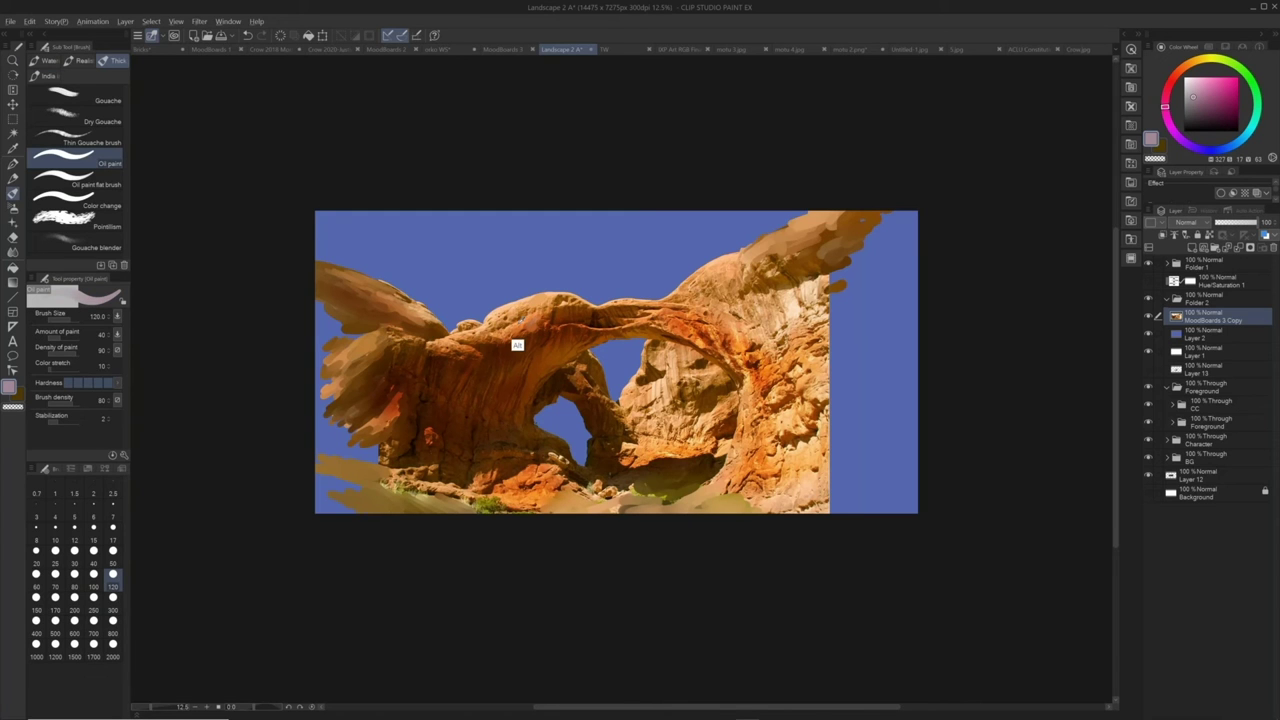
Paint red and orange strokes across the arch's shaded left wall and underside, sampling rock tones and a pale peach
{"action": "left_click", "coordinate": [516, 346], "text": "alt"}
{"action": "left_click", "coordinate": [524, 322], "text": "alt"}
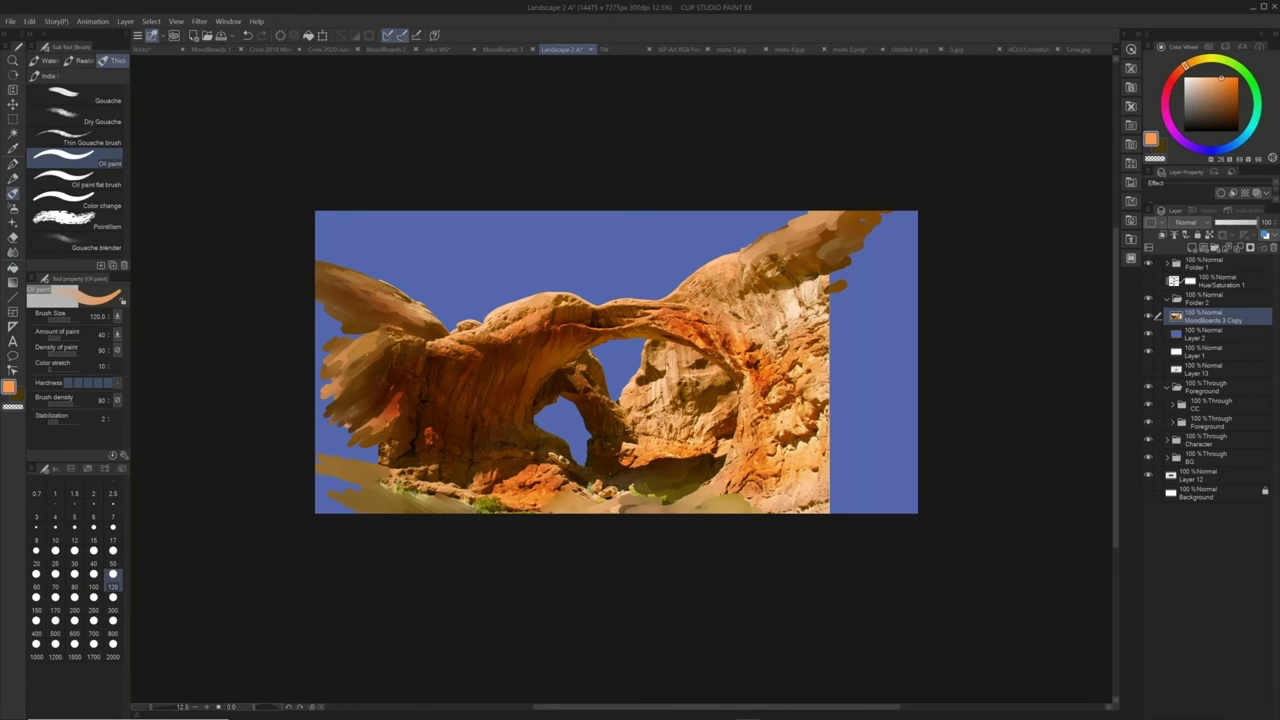
{"action": "left_click", "coordinate": [541, 381], "text": "alt"}
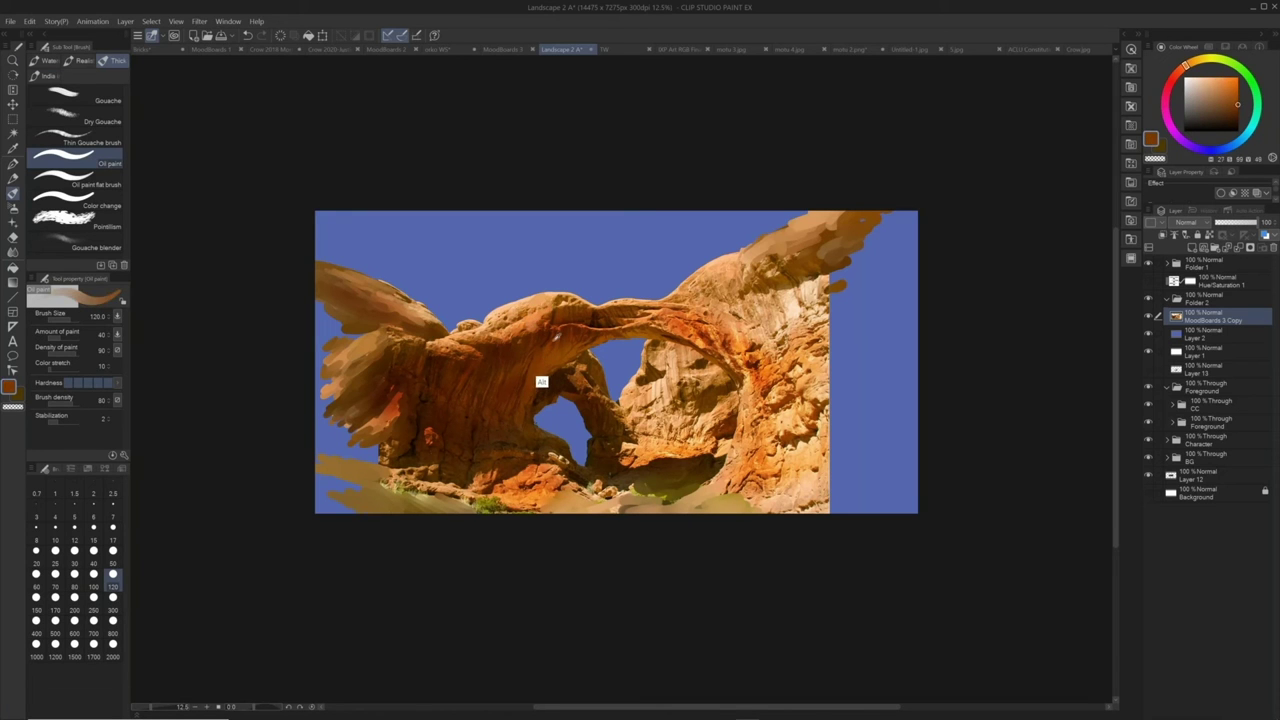
{"action": "left_click", "coordinate": [556, 338], "text": "alt"}
{"action": "left_click", "coordinate": [549, 361]}
{"action": "left_click", "coordinate": [568, 356]}
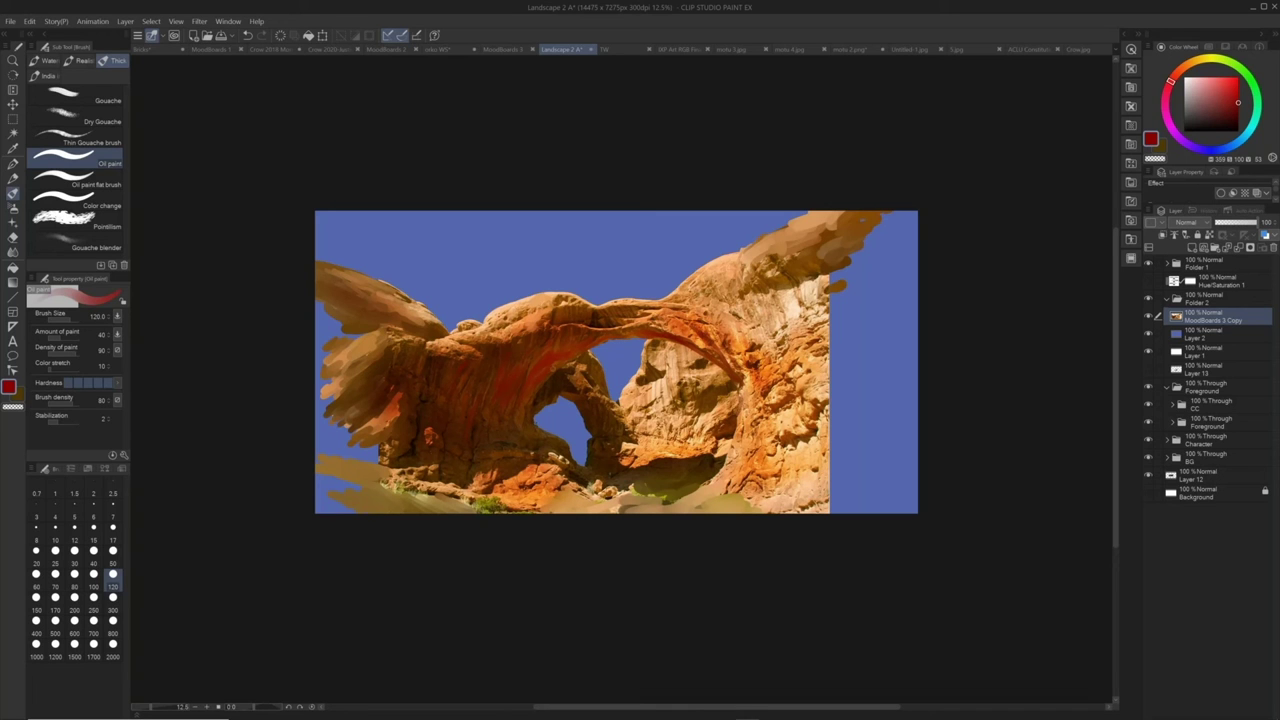
{"action": "left_click", "coordinate": [510, 322], "text": "alt"}
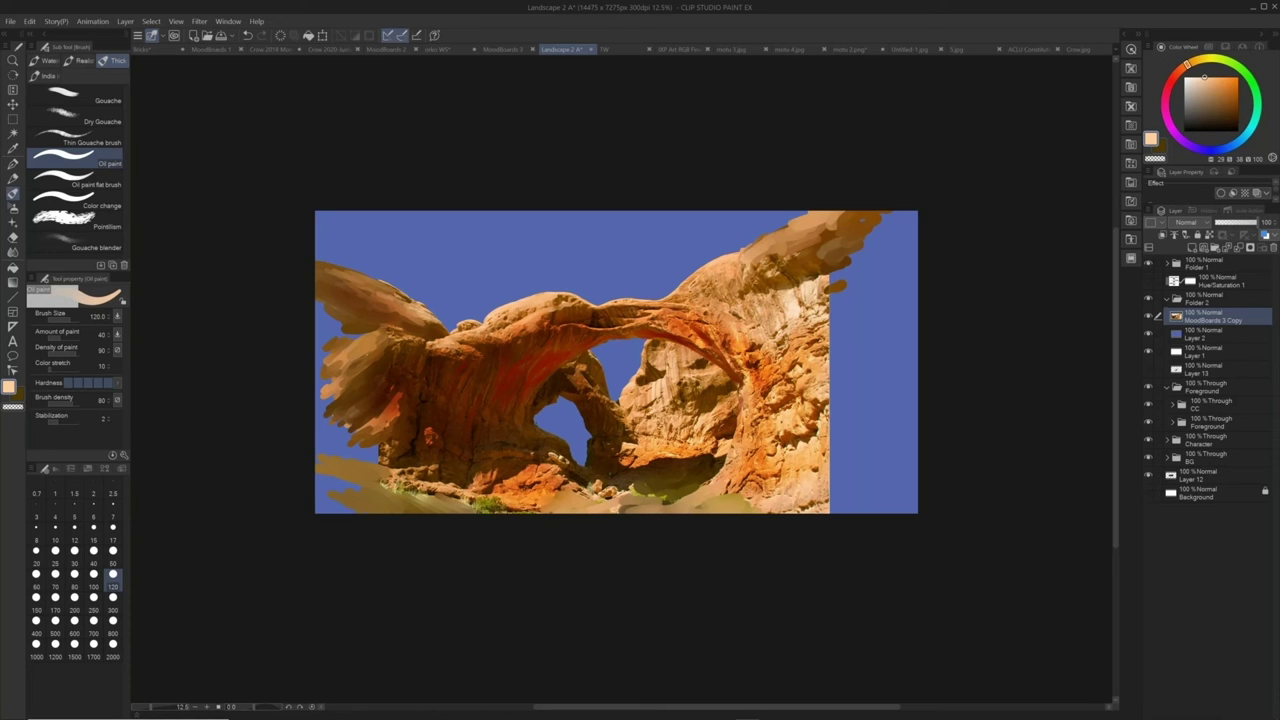
Add a new layer above the rock photo layer and set its blending mode to Color
{"action": "key", "text": "b"}
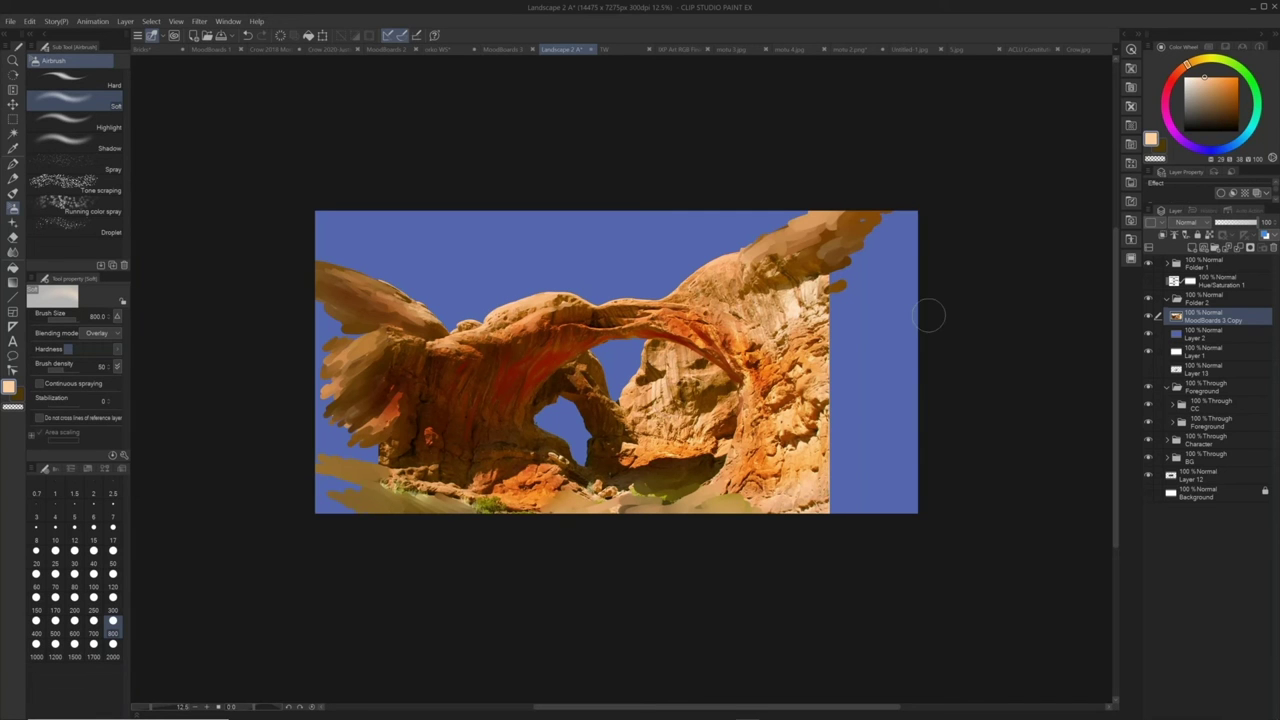
{"action": "key", "text": "o"}
{"action": "key", "text": "m"}
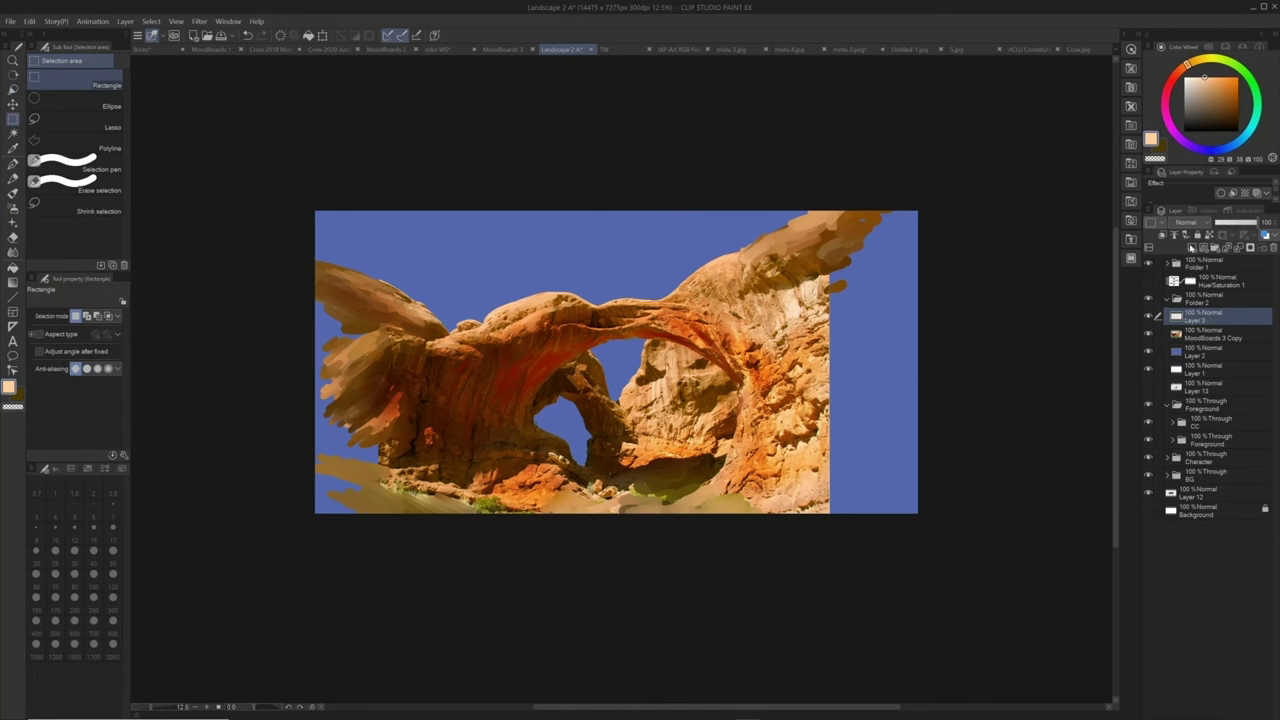
{"action": "left_click", "coordinate": [1188, 223]}
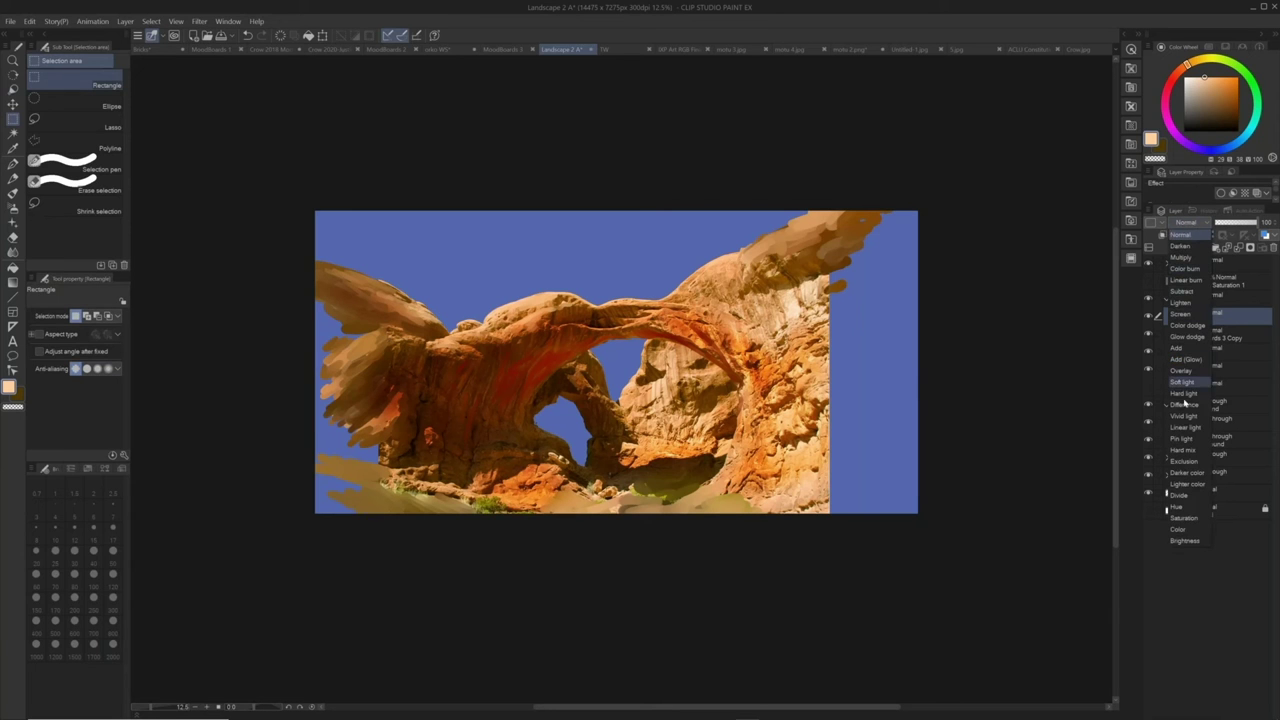
{"action": "left_click", "coordinate": [1180, 530]}
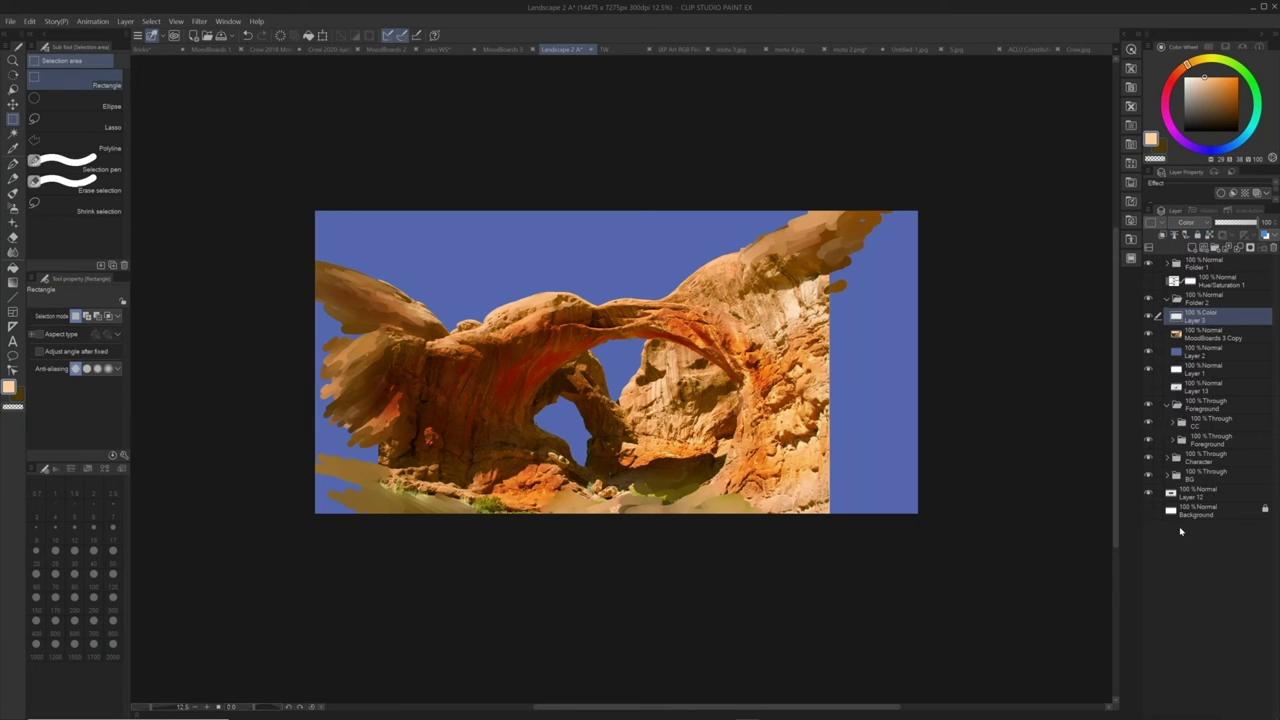
Pick a saturated blue and fill the new Color layer with it
{"action": "left_click", "coordinate": [1238, 89]}
{"action": "left_click", "coordinate": [1238, 144]}
{"action": "left_click", "coordinate": [1238, 86]}
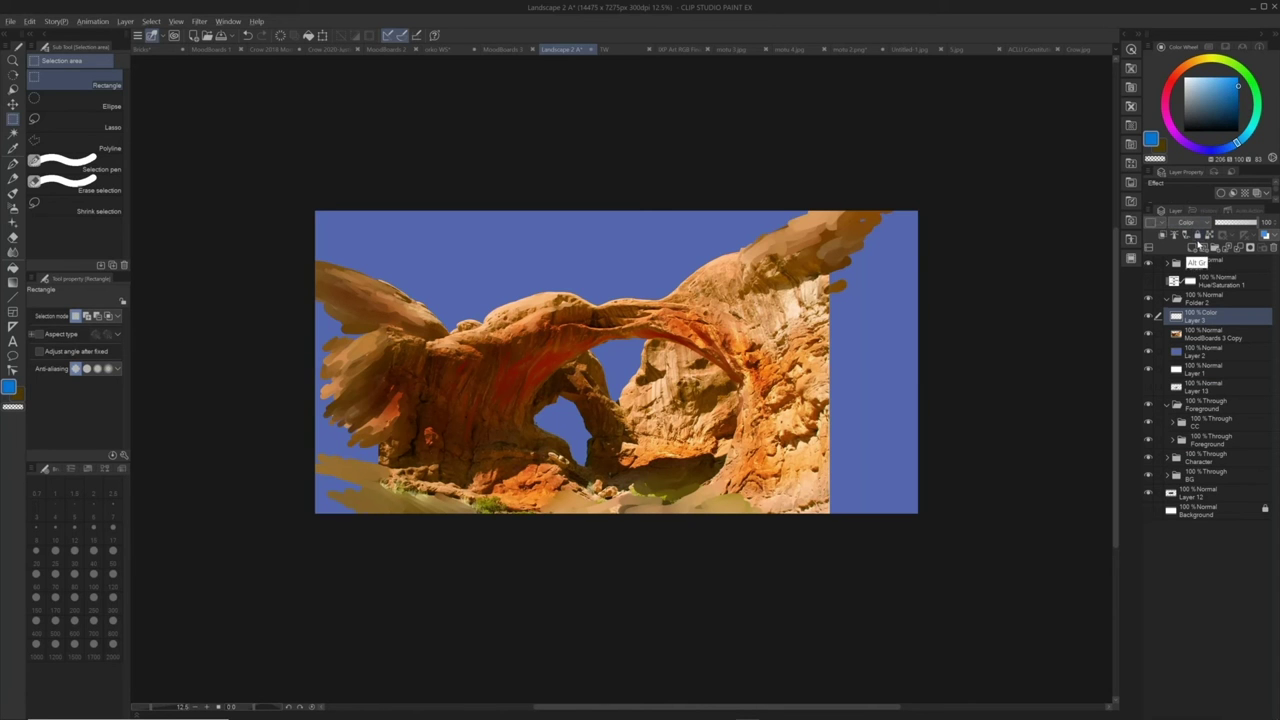
{"action": "key", "text": "alt+Delete"}
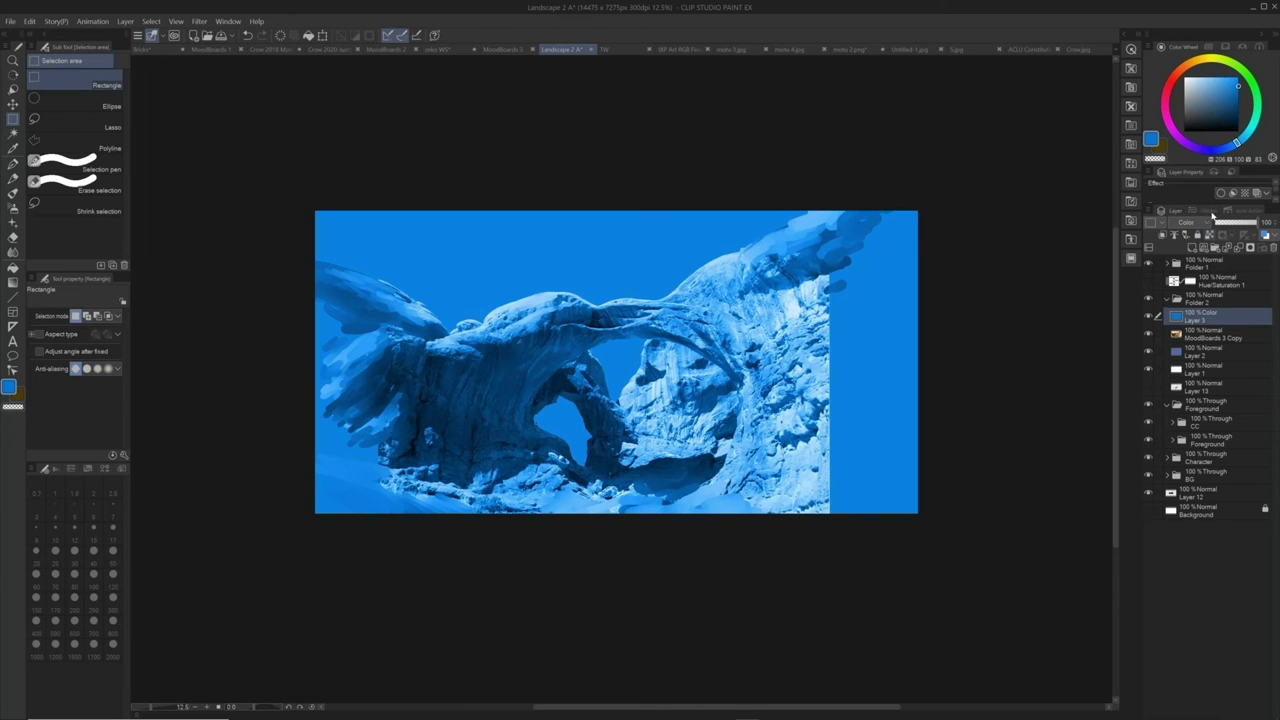
Lower the blue Color layer's opacity to 31% to cool the rock colours
{"action": "left_click_drag", "start_coordinate": [1260, 224], "coordinate": [1232, 226]}
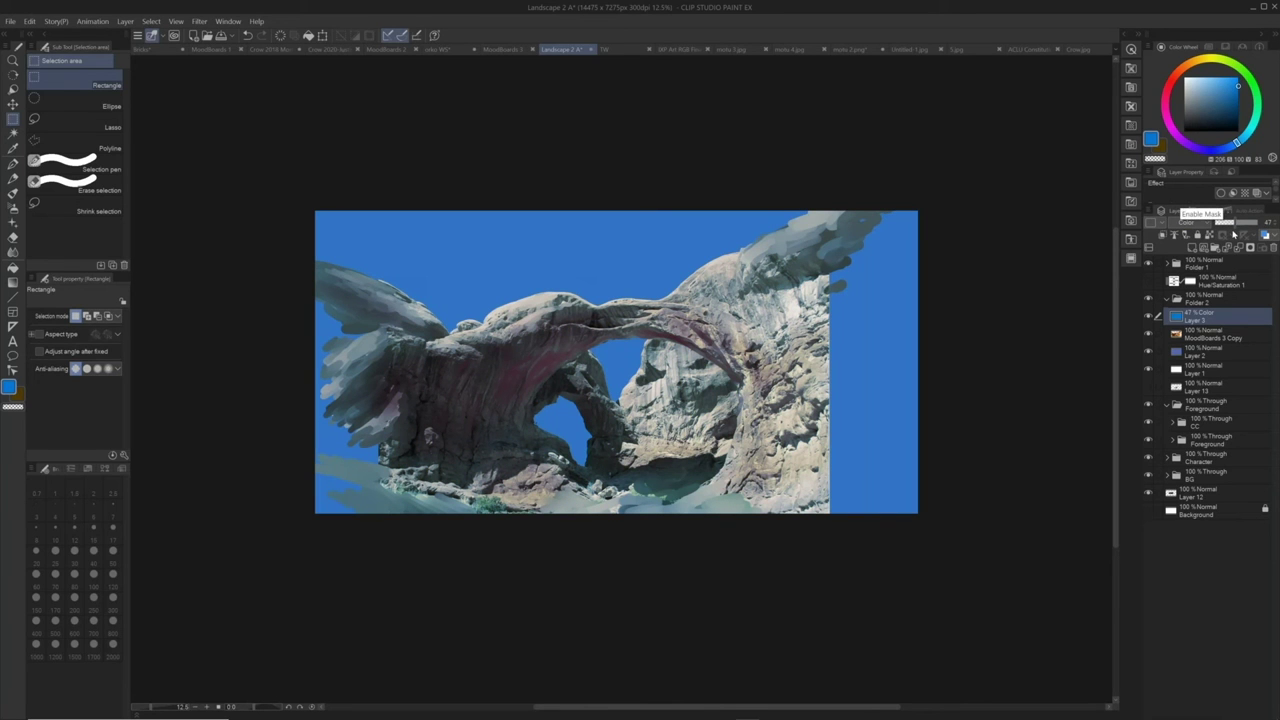
{"action": "left_click", "coordinate": [1237, 223]}
{"action": "left_click", "coordinate": [1247, 223]}
{"action": "left_click_drag", "start_coordinate": [1246, 226], "coordinate": [1229, 226]}
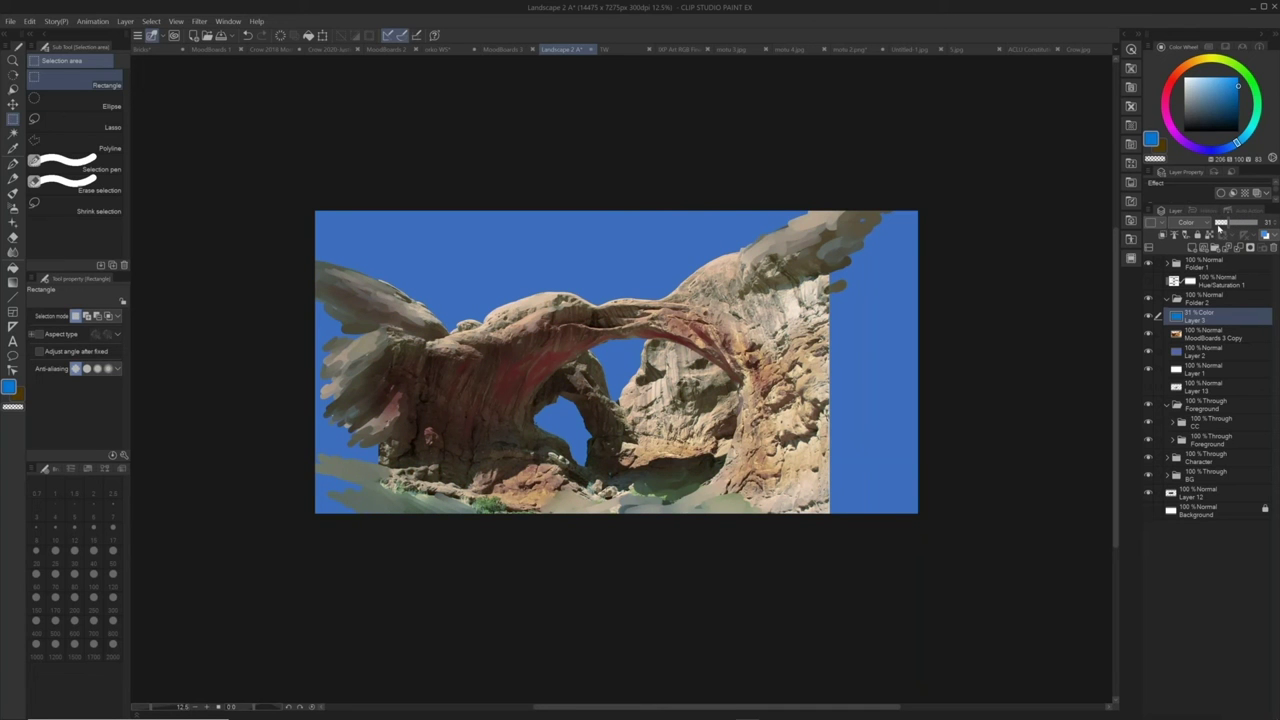
On the MoodBoards 3 Copy layer, airbrush a sampled muted reddish brown in Normal mode over the rock behind the arch and upper-right cliff
{"action": "key", "text": "b"}
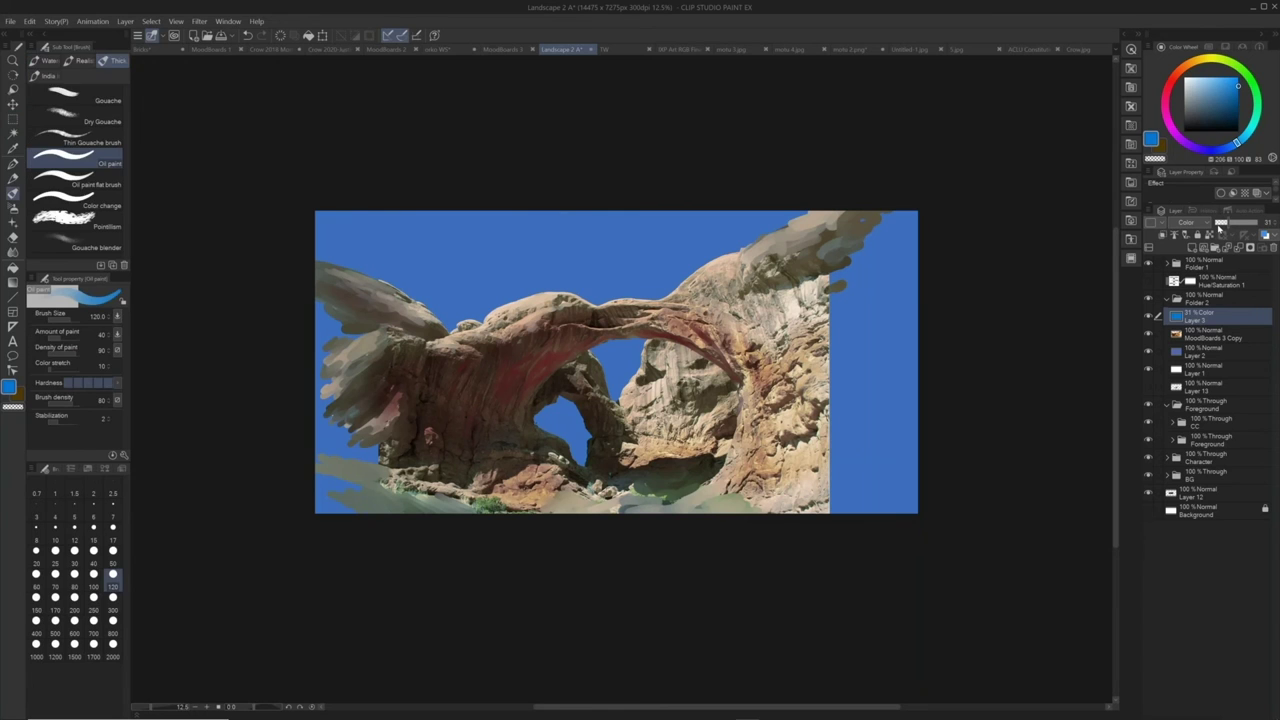
{"action": "key", "text": "b"}
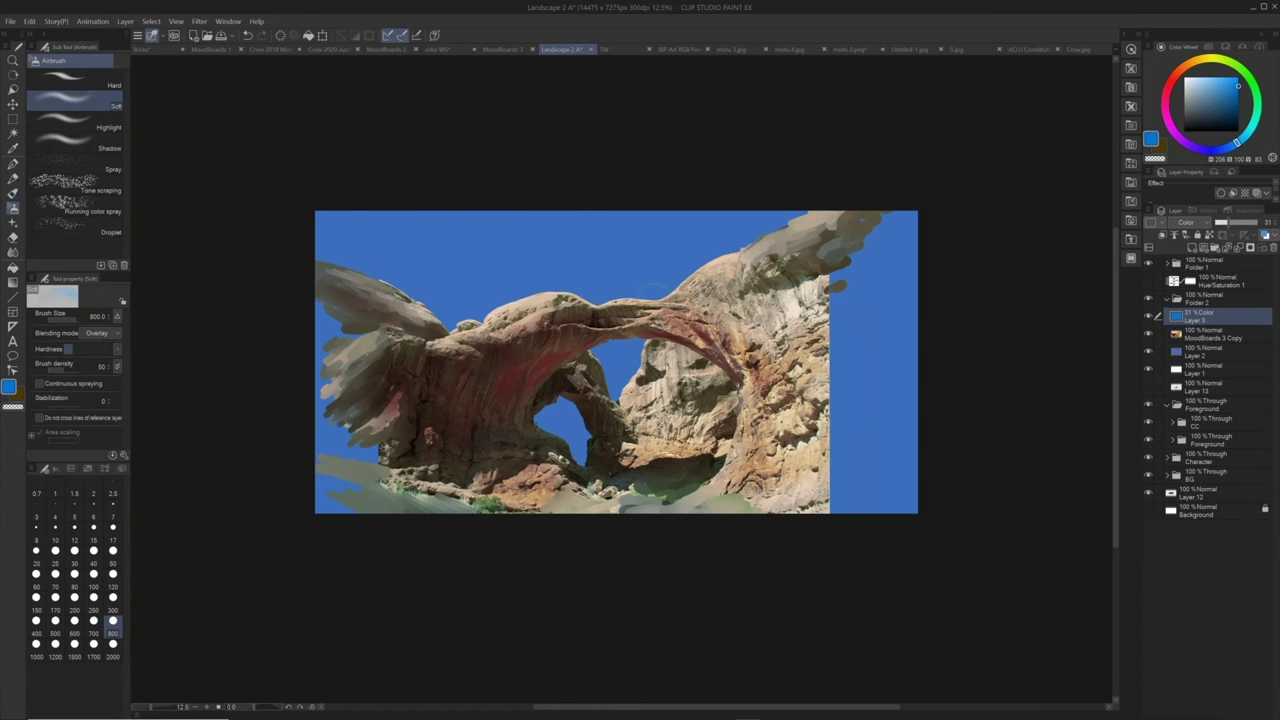
{"action": "left_click", "coordinate": [1213, 336]}
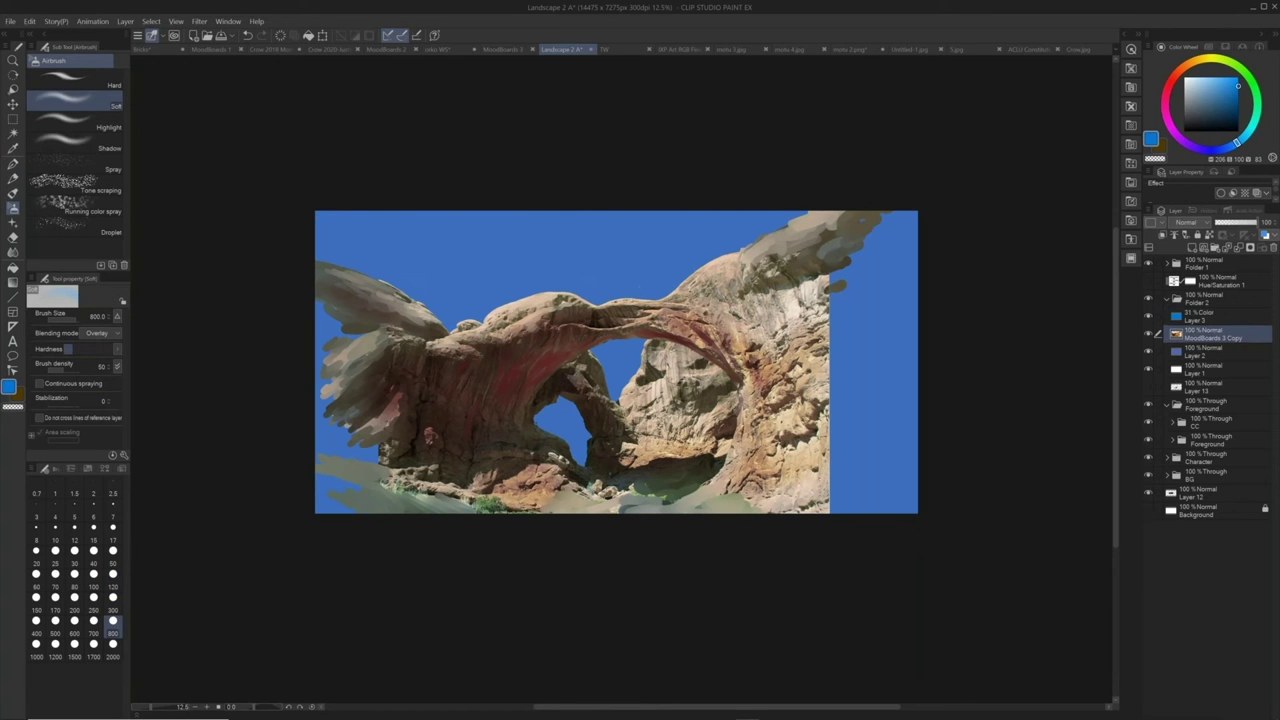
{"action": "left_click", "coordinate": [726, 383], "text": "alt"}
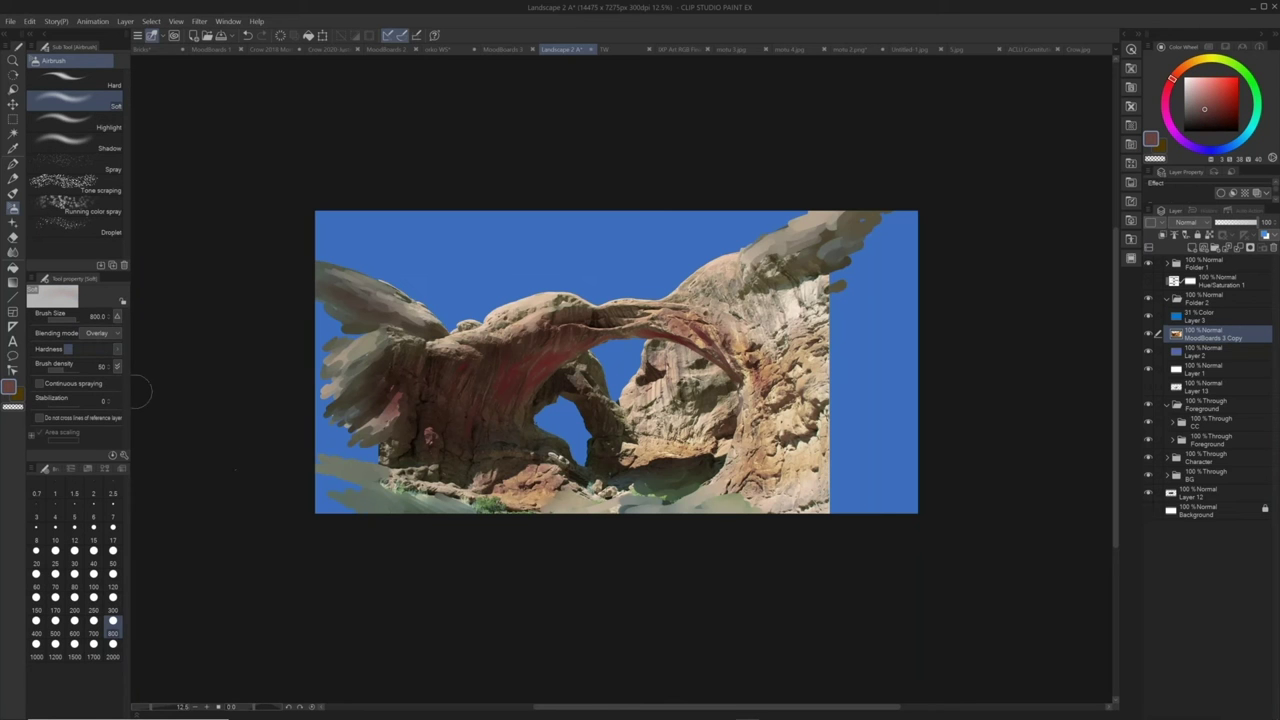
{"action": "left_click", "coordinate": [105, 333]}
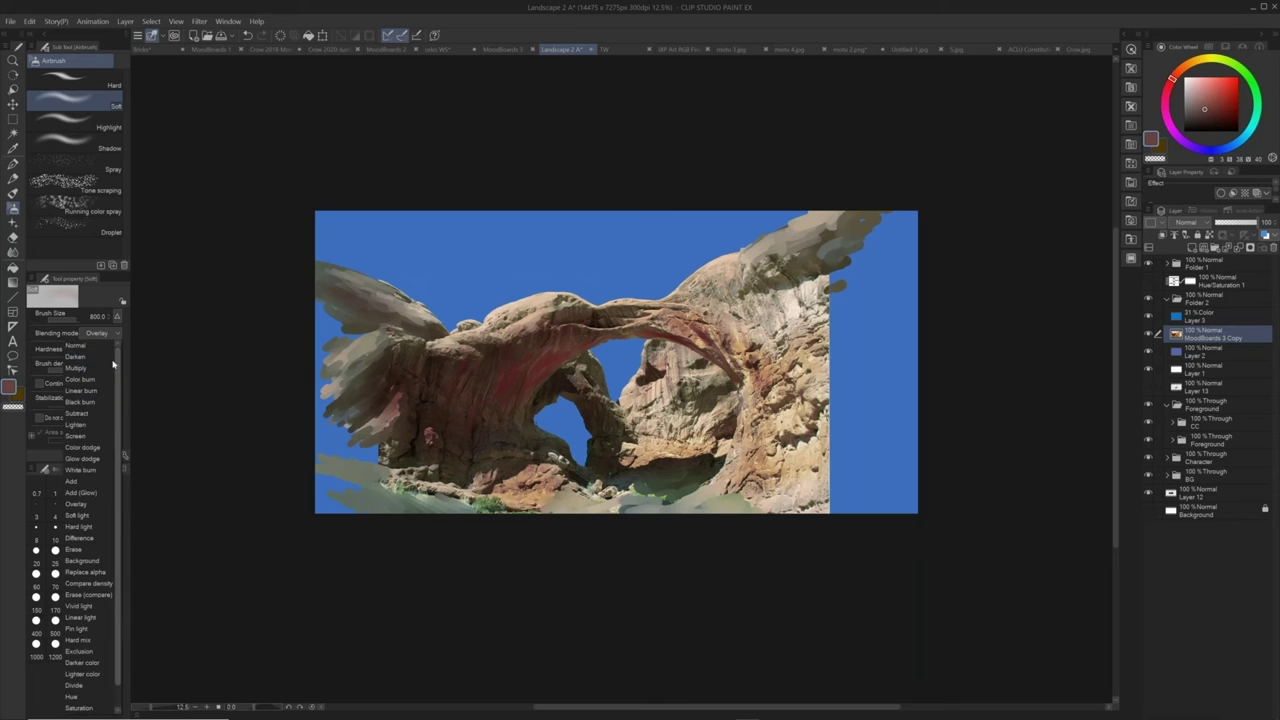
{"action": "scroll", "coordinate": [93, 360], "scroll_direction": "up", "scroll_amount": 2}
{"action": "left_click", "coordinate": [93, 348]}
{"action": "mouse_move", "coordinate": [652, 365]}
{"action": "left_mouse_down"}
{"action": "mouse_move", "coordinate": [662, 388]}
{"action": "mouse_move", "coordinate": [680, 362]}
{"action": "mouse_move", "coordinate": [703, 400]}
{"action": "mouse_move", "coordinate": [662, 430]}
{"action": "mouse_move", "coordinate": [714, 374]}
{"action": "mouse_move", "coordinate": [710, 385]}
{"action": "mouse_move", "coordinate": [707, 298]}
{"action": "mouse_move", "coordinate": [748, 262]}
{"action": "mouse_move", "coordinate": [790, 292]}
{"action": "mouse_move", "coordinate": [808, 278]}
{"action": "mouse_move", "coordinate": [706, 278]}
{"action": "mouse_move", "coordinate": [722, 276]}
{"action": "left_mouse_up"}
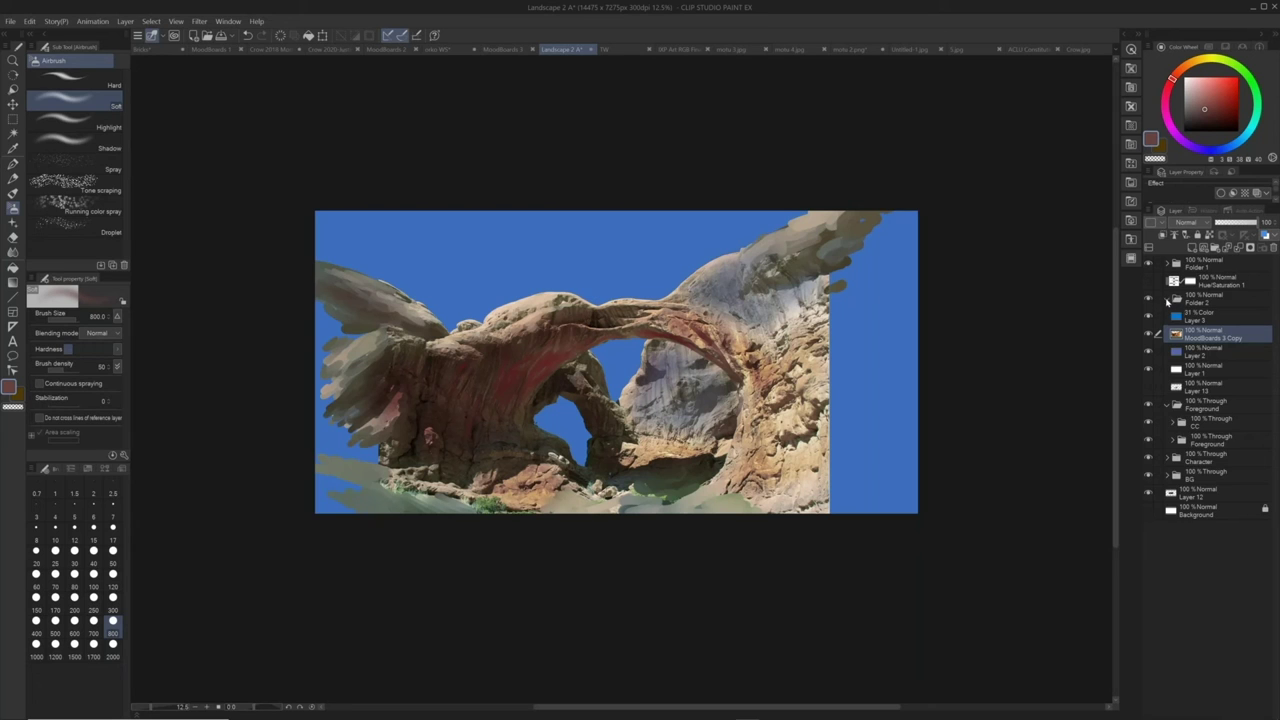
Collapse Folder 2 and hide it to show the painting beneath
{"action": "left_click", "coordinate": [1168, 300]}
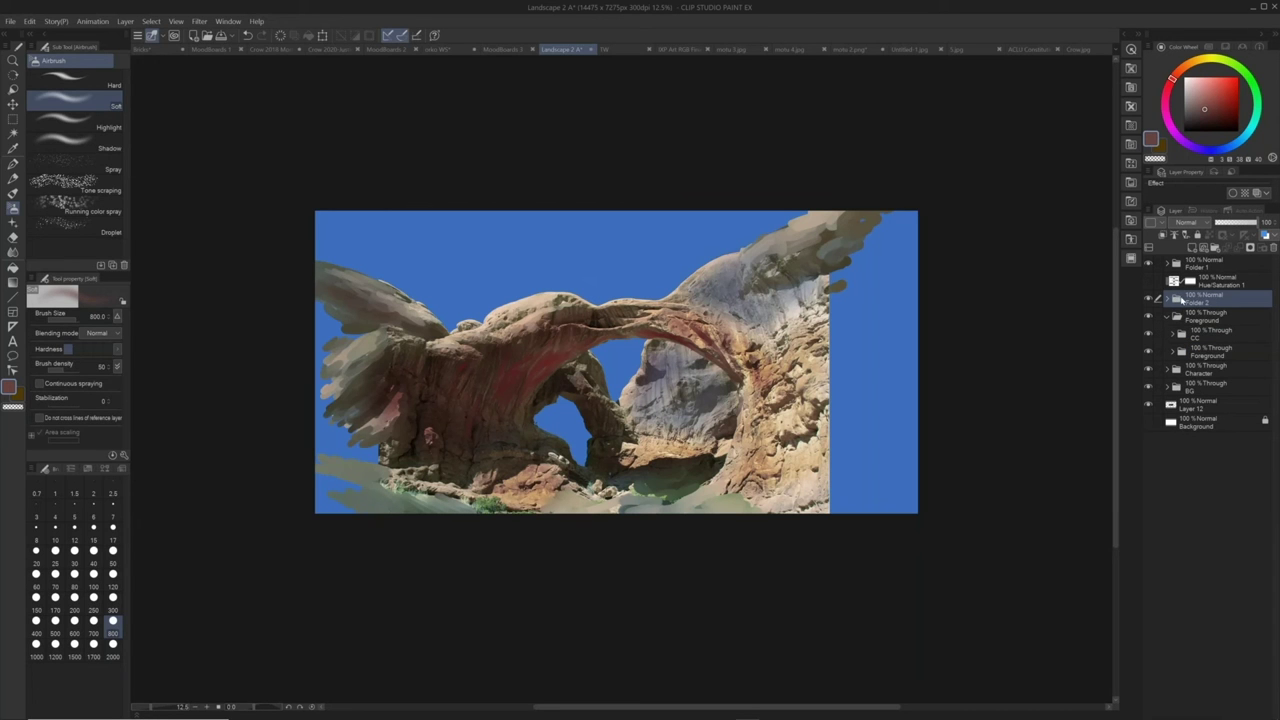
{"action": "left_click", "coordinate": [1150, 299]}
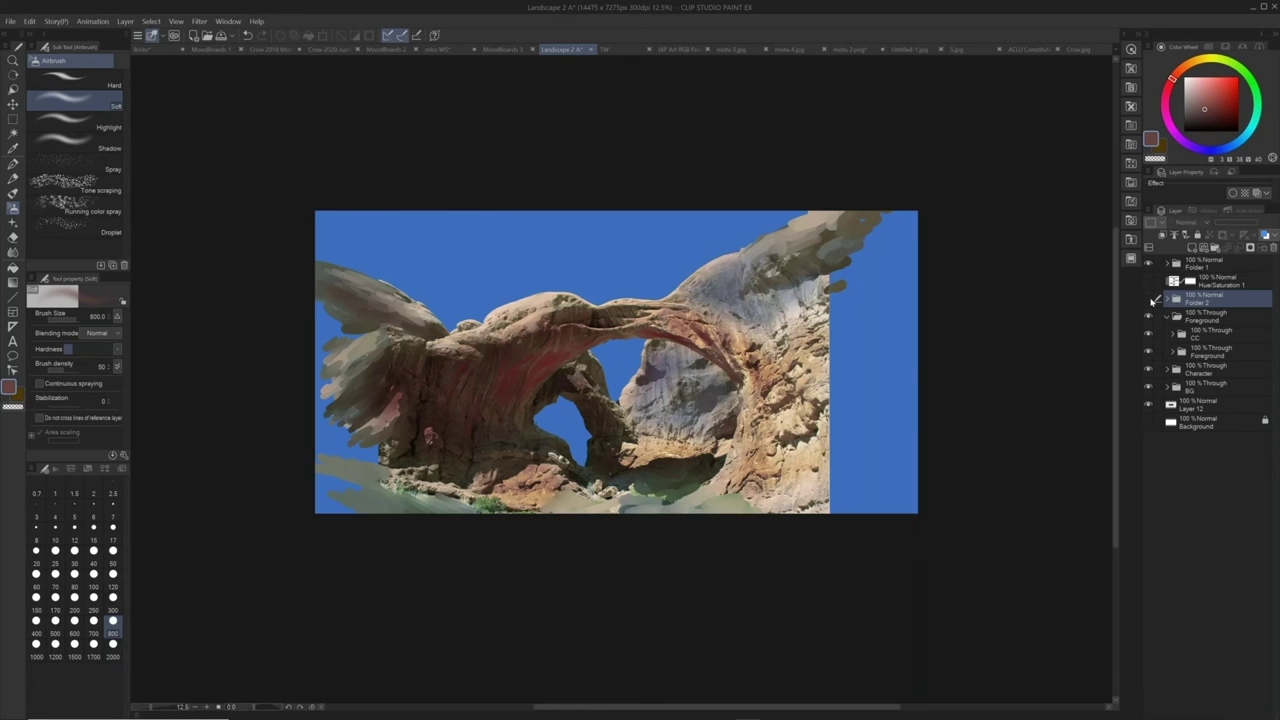
{"action": "left_click", "coordinate": [1150, 299]}
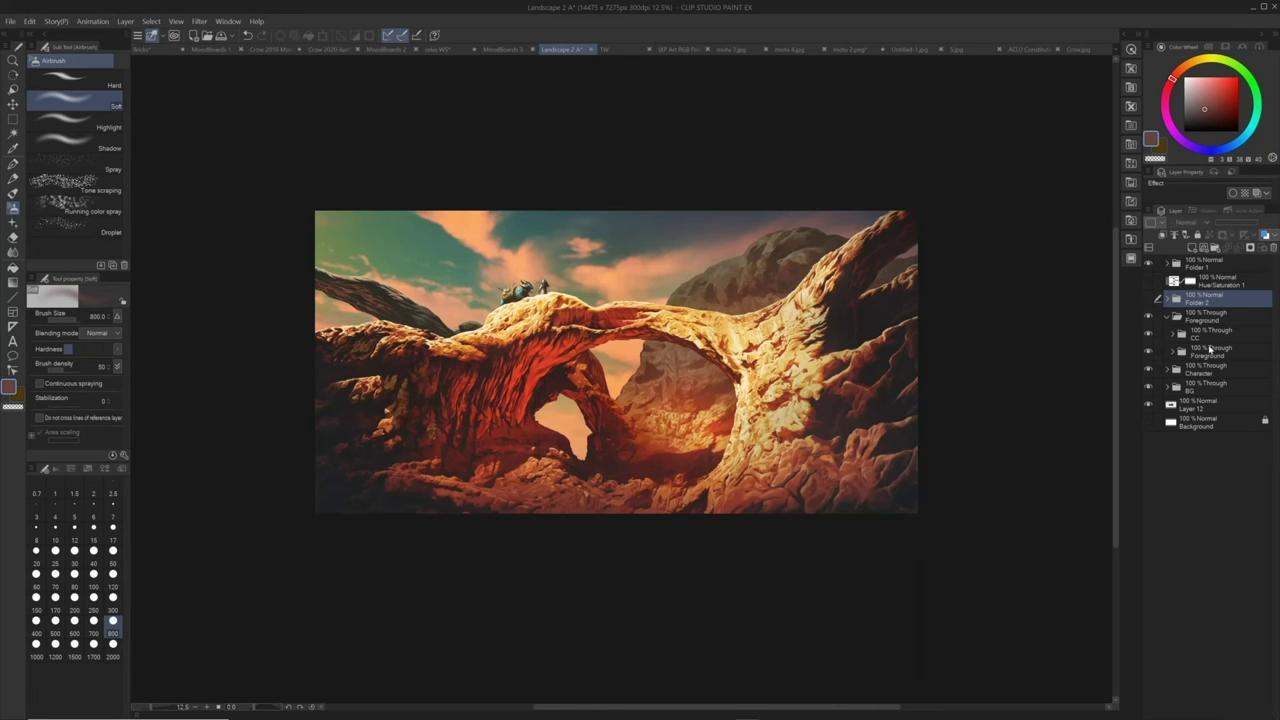
Expand the inner Foreground folder, select Layer 8, and compare the painting with and without the CC colour-correction folder
{"action": "left_click", "coordinate": [1212, 352]}
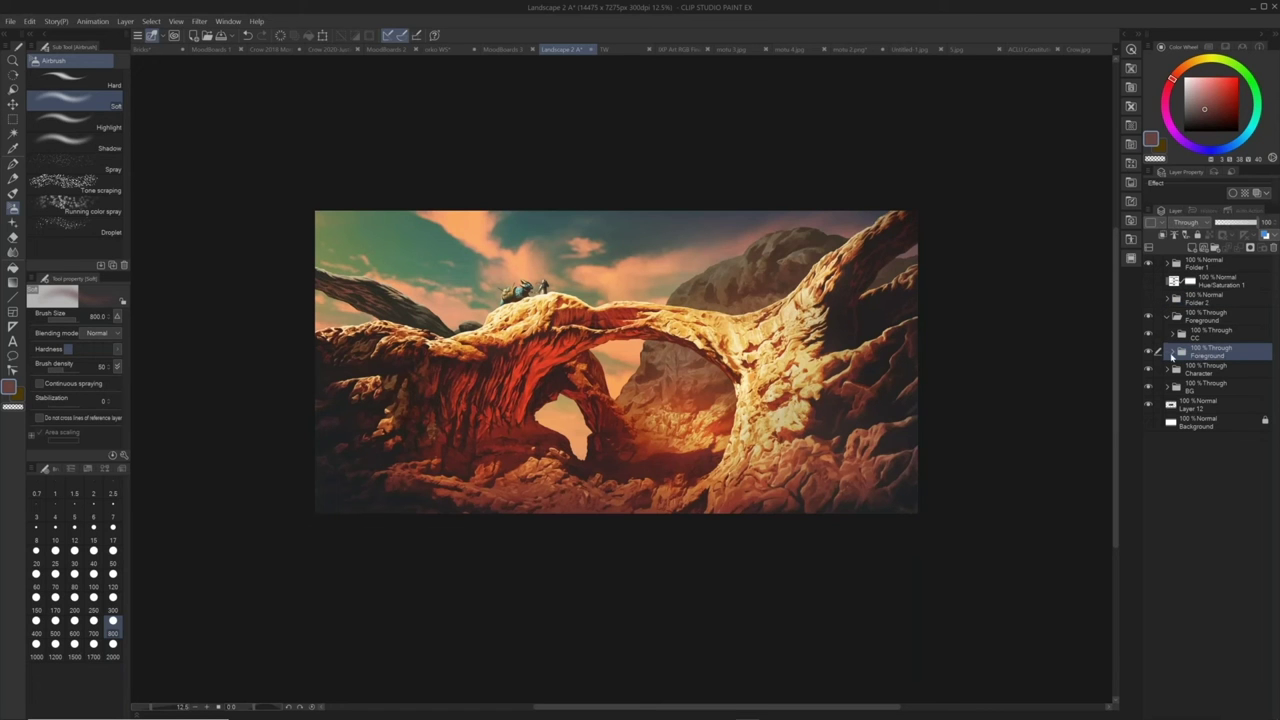
{"action": "left_click", "coordinate": [1172, 356]}
{"action": "left_click", "coordinate": [1150, 370]}
{"action": "left_click", "coordinate": [1150, 370]}
{"action": "left_click", "coordinate": [1191, 370]}
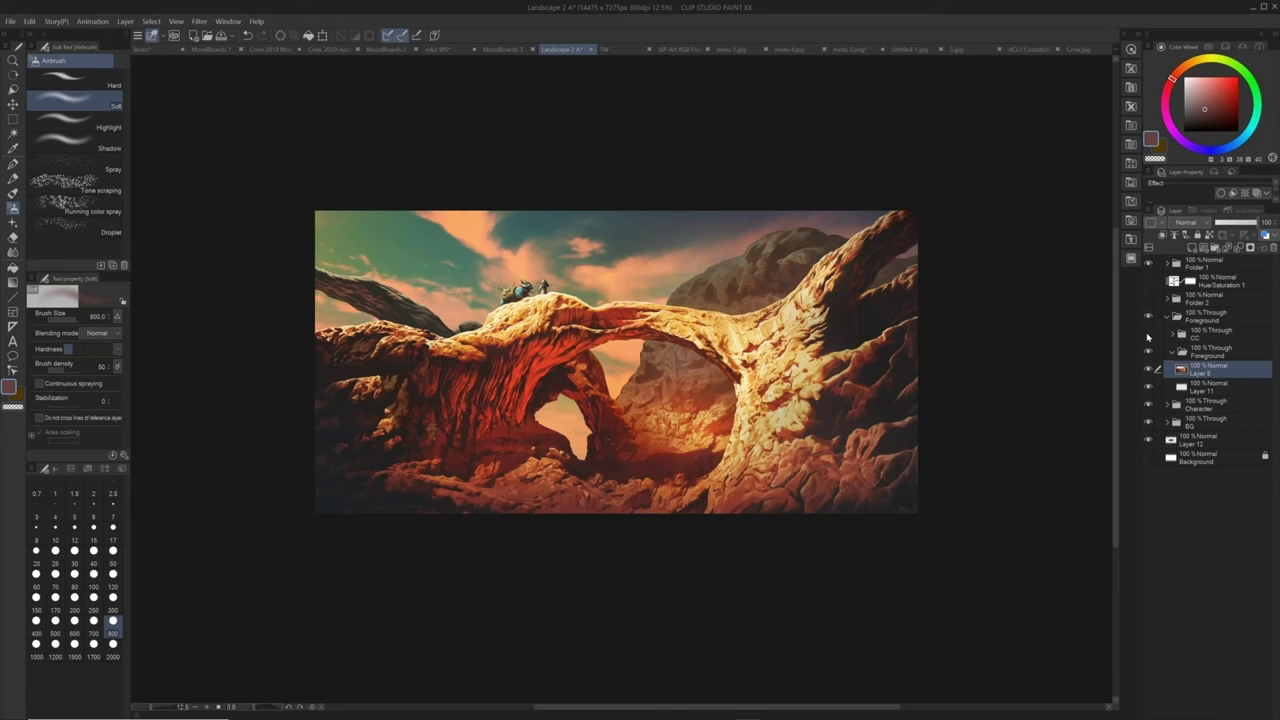
{"action": "left_click", "coordinate": [1148, 337]}
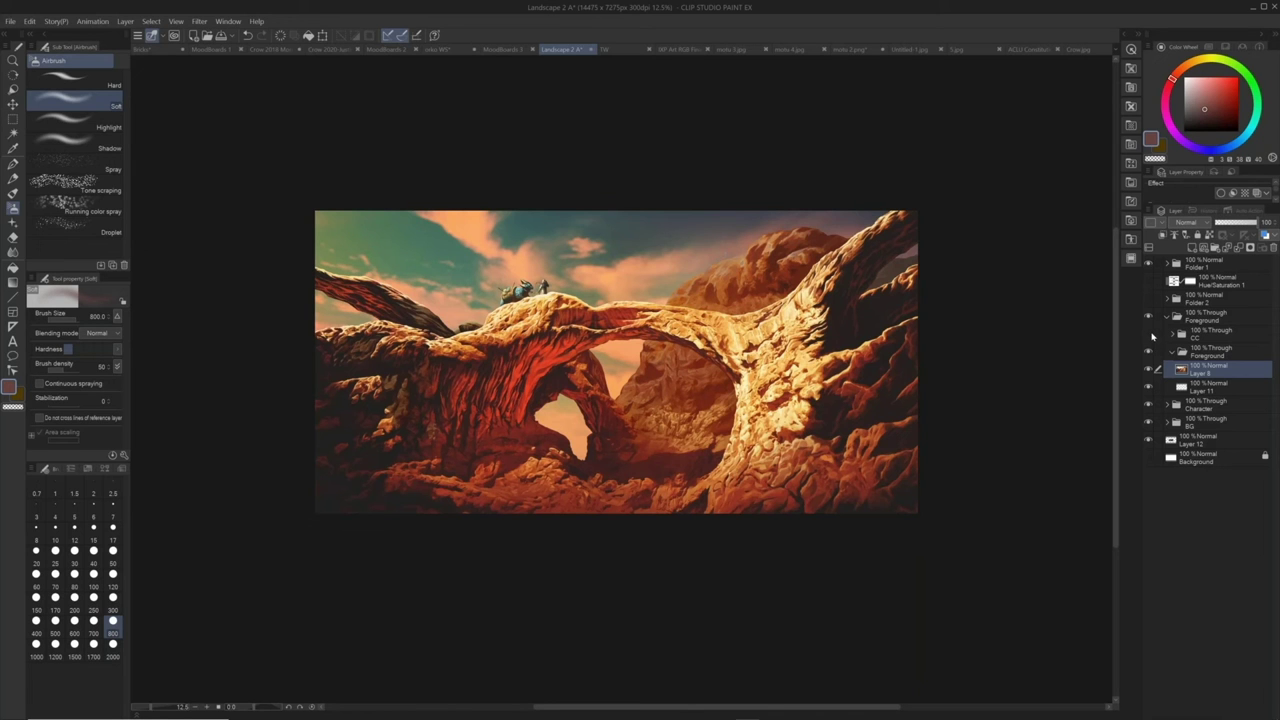
{"action": "left_click", "coordinate": [1157, 336]}
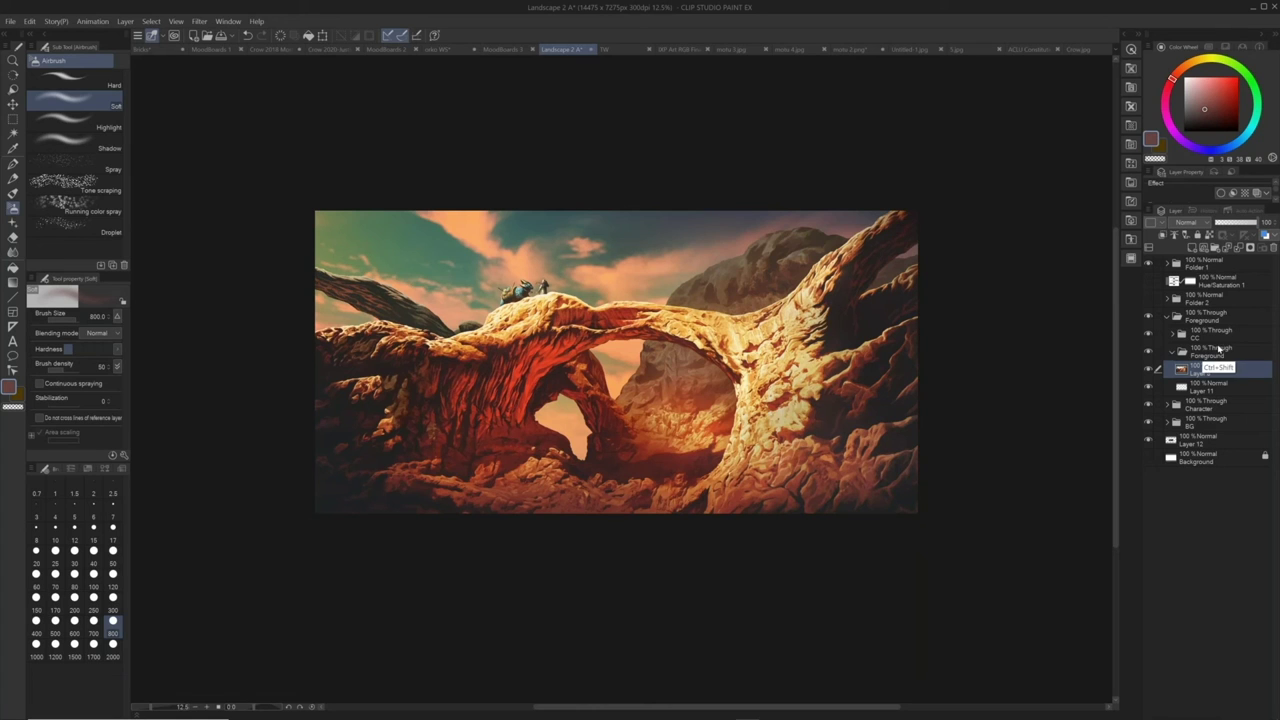
Fill a new layer with white, place it above the visible CC folder, and set its blending mode to Color
{"action": "key", "text": "ctrl+shift+n"}
{"action": "left_click", "coordinate": [1203, 82]}
{"action": "left_click_drag", "start_coordinate": [1183, 50], "coordinate": [1183, 40]}
{"action": "key", "text": "alt+Delete"}
{"action": "left_click_drag", "start_coordinate": [1209, 371], "coordinate": [1215, 330]}
{"action": "left_click", "coordinate": [1190, 222]}
{"action": "left_click", "coordinate": [1180, 531]}
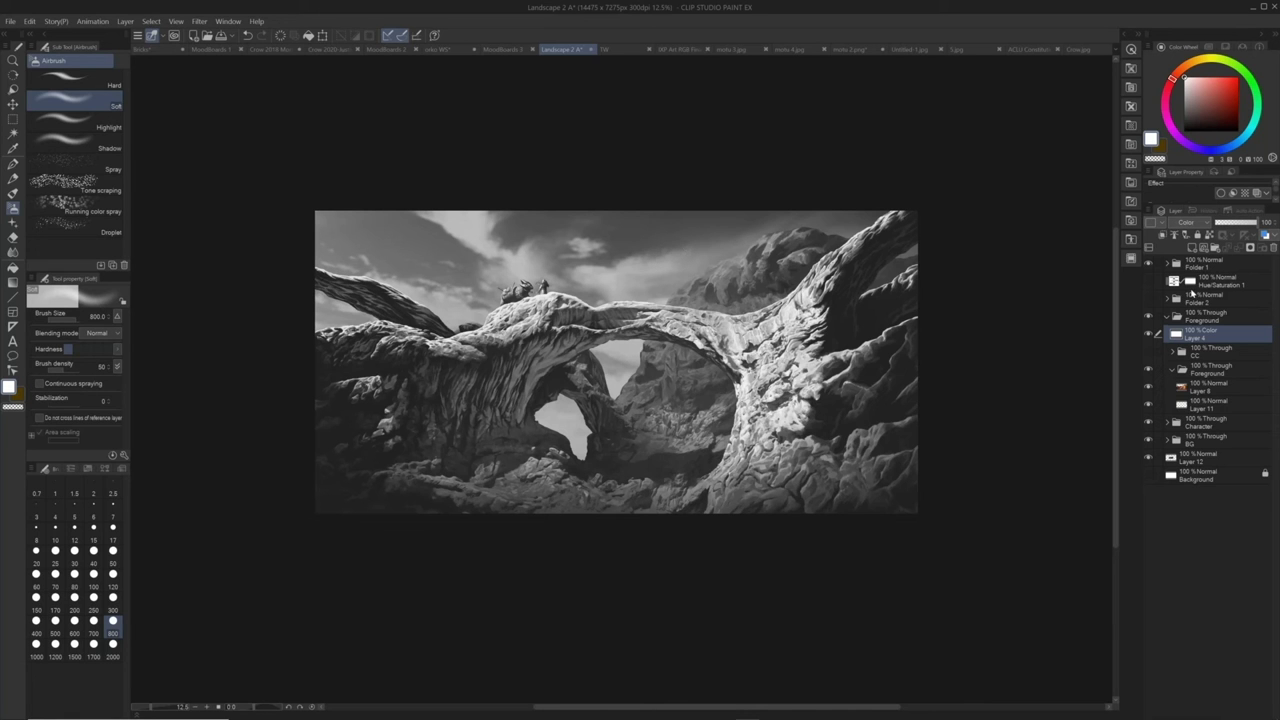
{"action": "left_click", "coordinate": [1149, 354]}
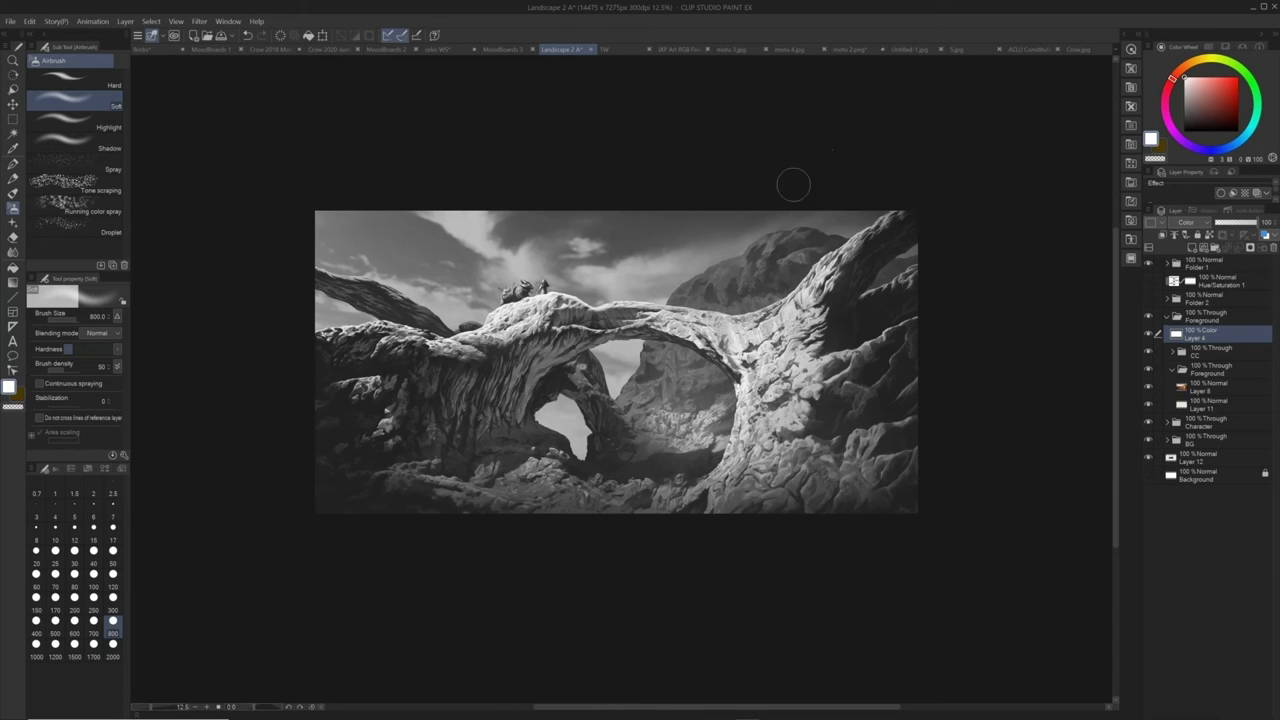
Toggle the white Color layer repeatedly to compare the painting's grayscale values with its full colours
{"action": "left_click_drag", "start_coordinate": [696, 254], "coordinate": [693, 252]}
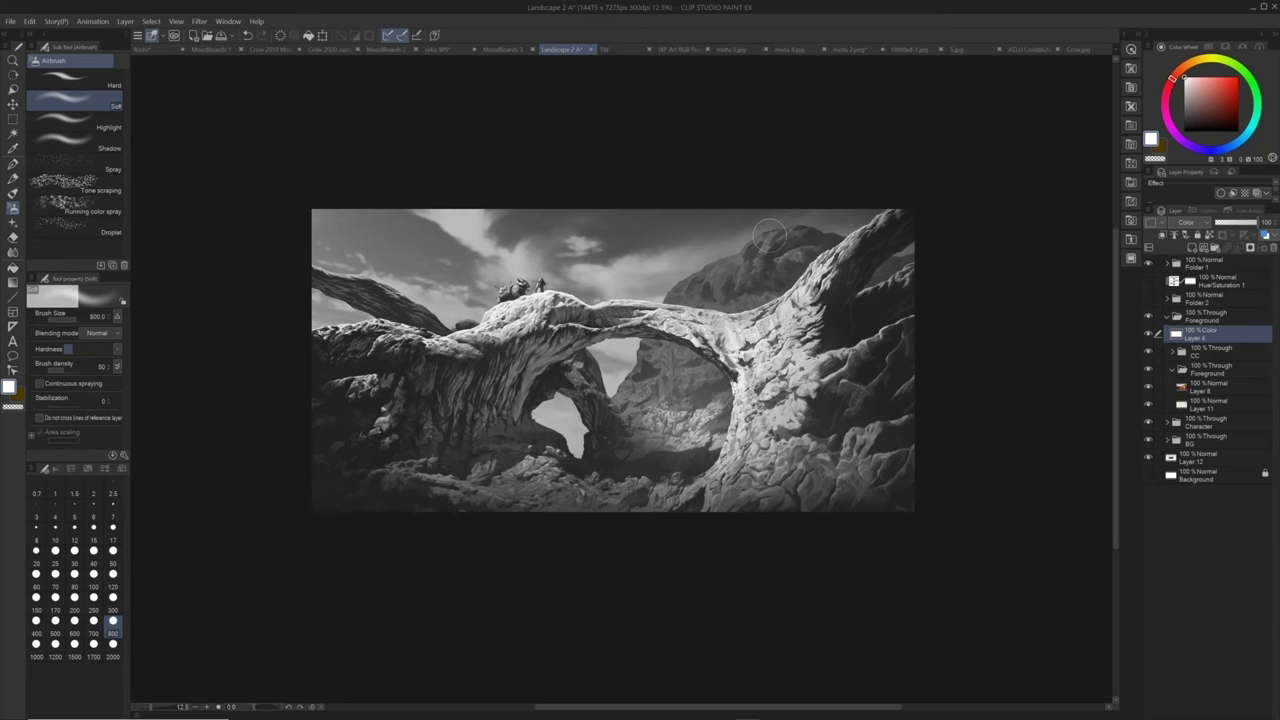
{"action": "left_click", "coordinate": [1148, 336]}
{"action": "left_click", "coordinate": [1148, 336]}
{"action": "left_click", "coordinate": [1148, 336]}
{"action": "left_click", "coordinate": [1147, 335]}
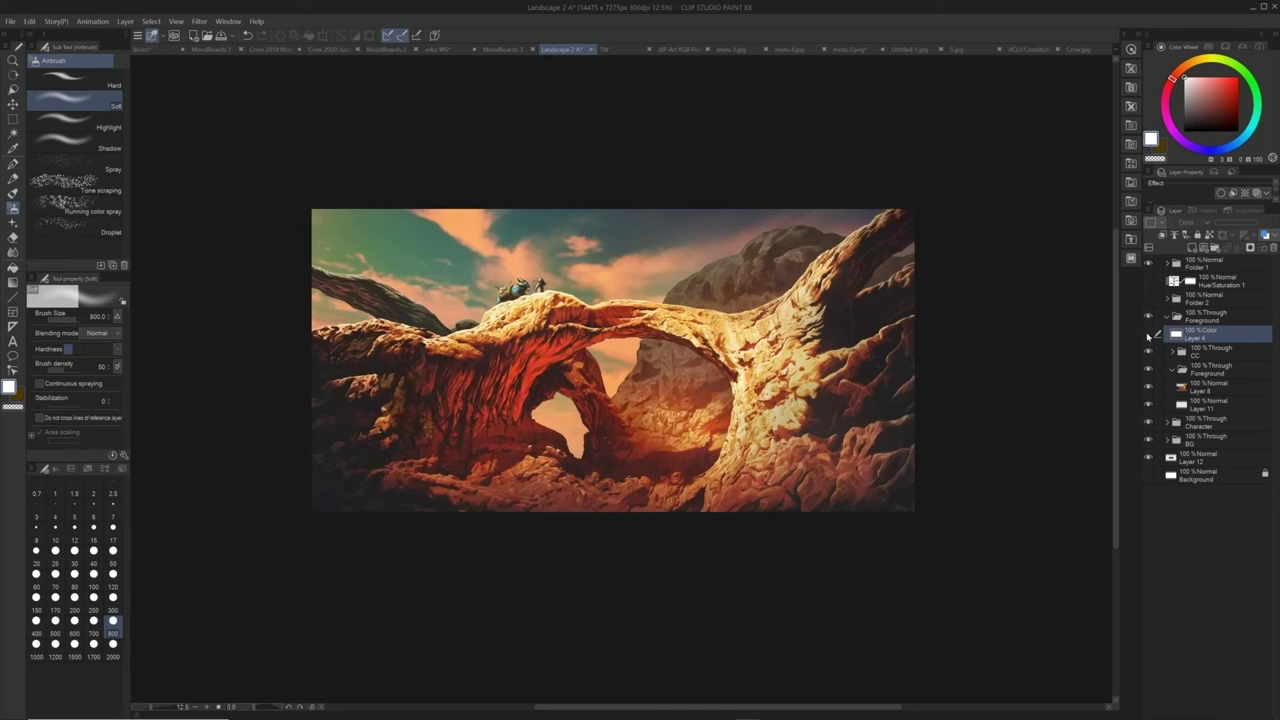
{"action": "left_click", "coordinate": [1148, 336]}
{"action": "left_click", "coordinate": [1148, 336]}
{"action": "left_click", "coordinate": [1148, 336]}
{"action": "left_click", "coordinate": [1148, 336]}
{"action": "left_click", "coordinate": [1148, 336]}
{"action": "left_click", "coordinate": [1148, 336]}
{"action": "left_click", "coordinate": [1148, 336]}
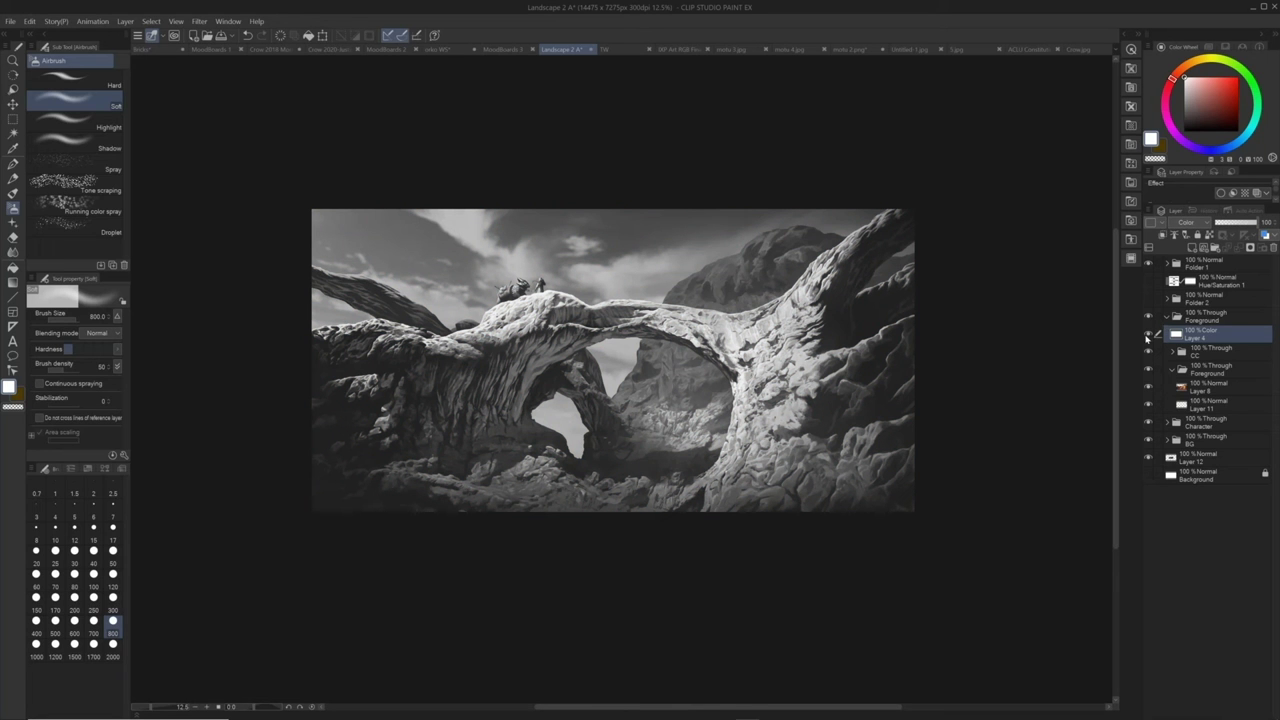
{"action": "left_click", "coordinate": [1148, 335]}
{"action": "left_click", "coordinate": [1148, 336]}
{"action": "left_click", "coordinate": [1148, 336]}
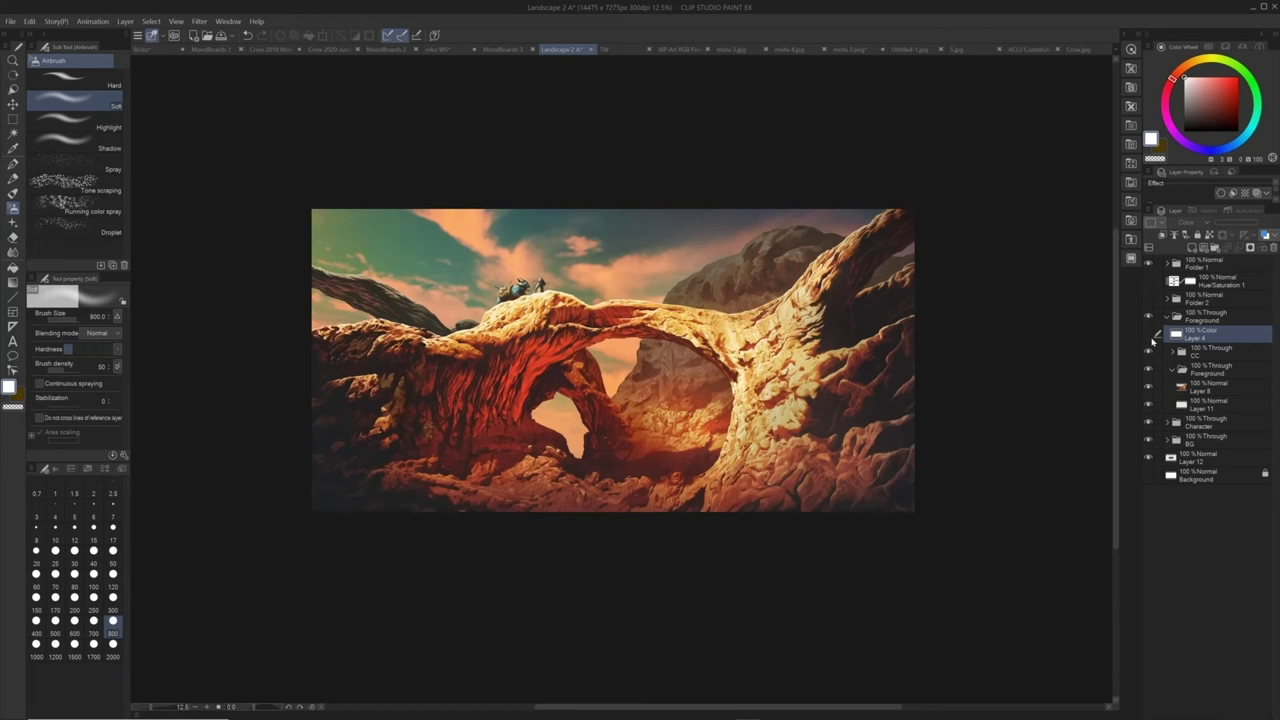
{"action": "left_click", "coordinate": [1148, 334]}
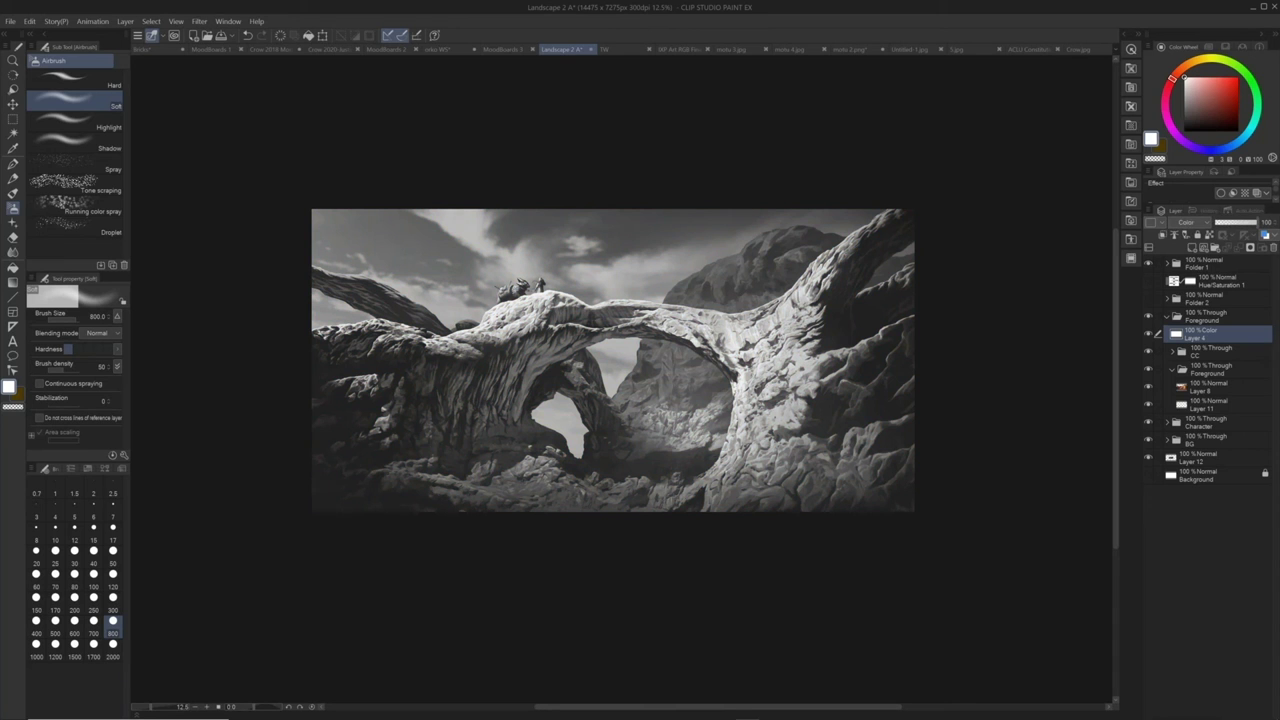
{"action": "left_click", "coordinate": [1148, 336]}
{"action": "left_click", "coordinate": [1148, 336]}
{"action": "left_click", "coordinate": [1148, 336]}
{"action": "left_click", "coordinate": [1148, 336]}
{"action": "left_click", "coordinate": [1148, 336]}
Hide the Character folder and the white Color layer, and inspect the rock arch up close without the figures
{"action": "left_click", "coordinate": [1149, 423]}
{"action": "left_click", "coordinate": [1148, 336]}
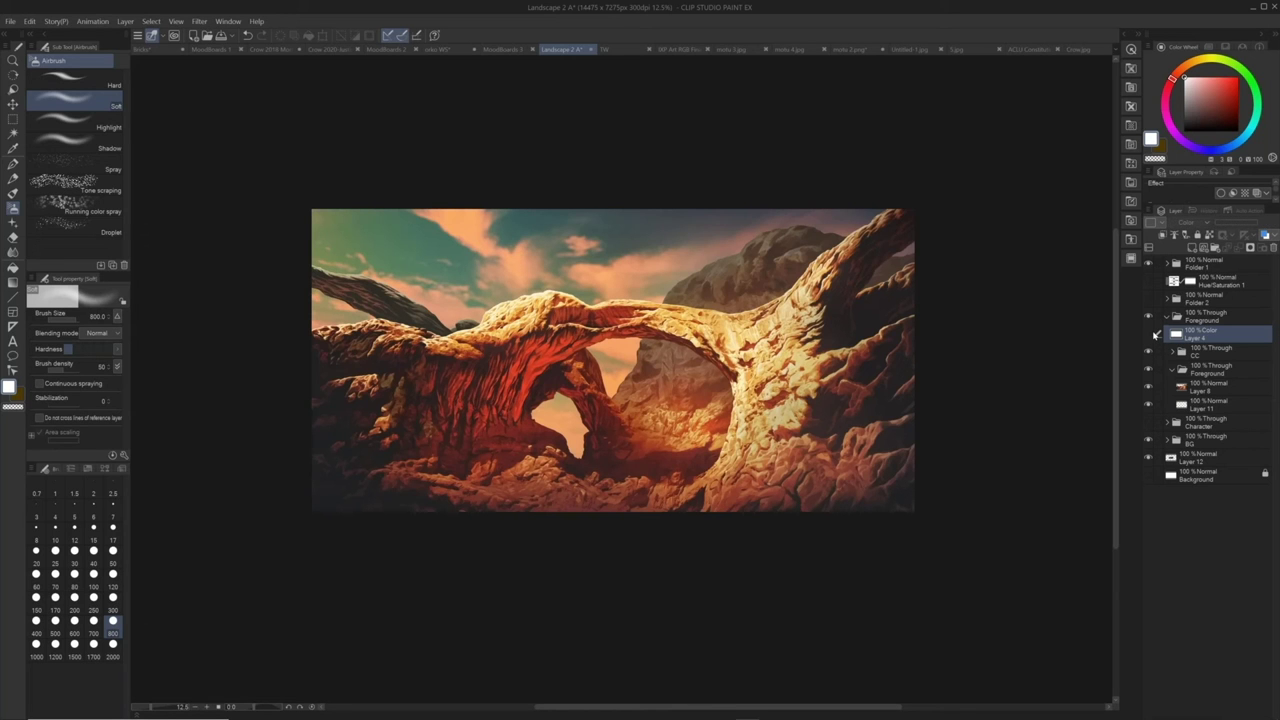
{"action": "key", "text": "/"}
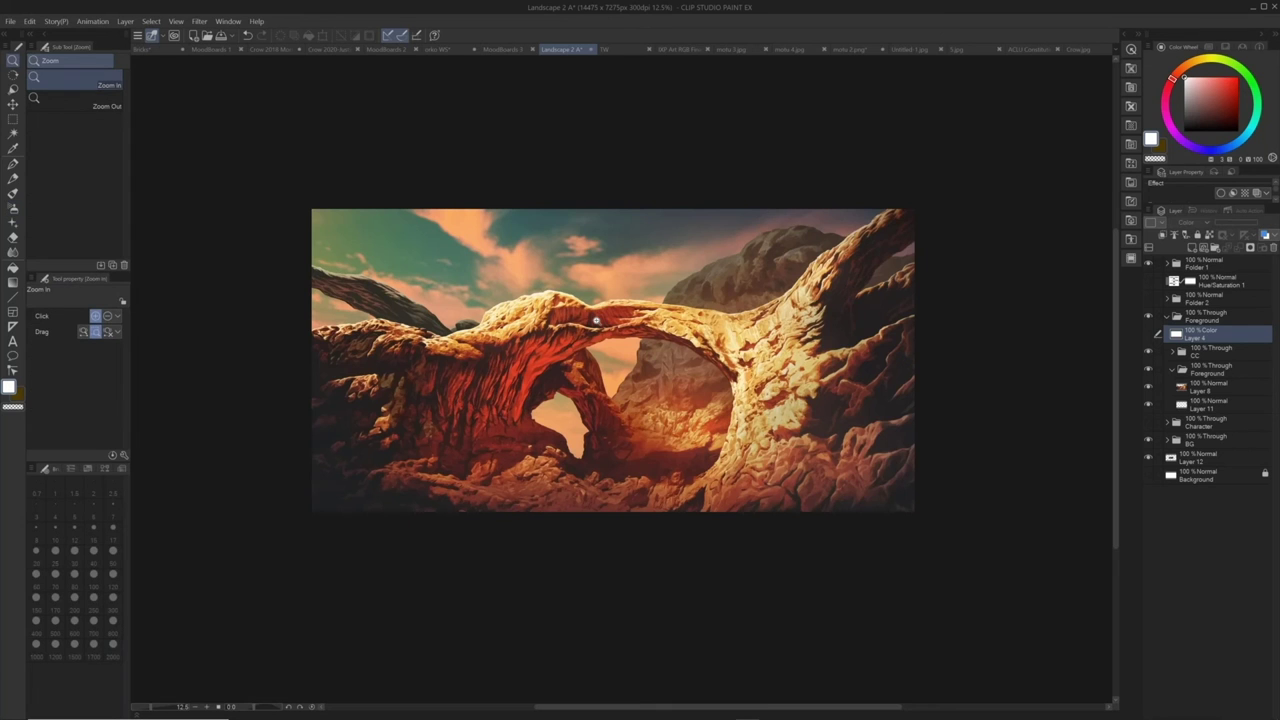
{"action": "left_click", "coordinate": [595, 320]}
{"action": "left_click_drag", "start_coordinate": [437, 477], "coordinate": [688, 350]}
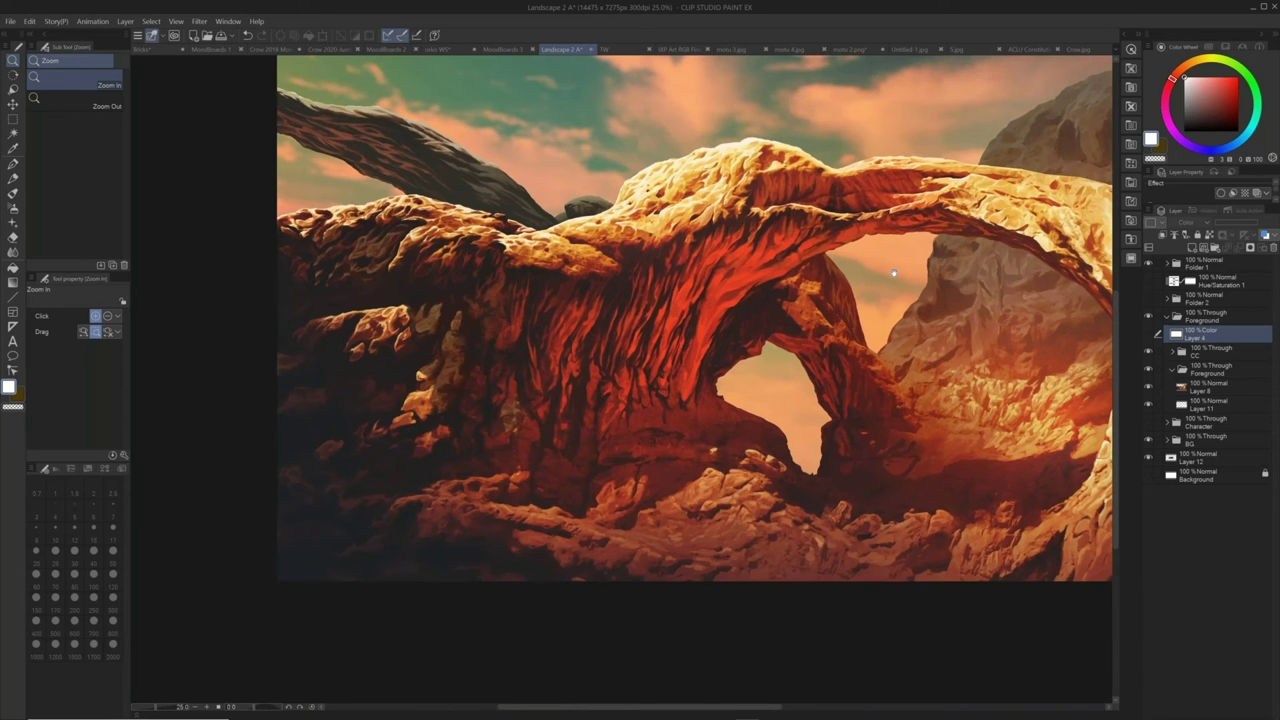
{"action": "left_click_drag", "start_coordinate": [627, 349], "coordinate": [367, 198]}
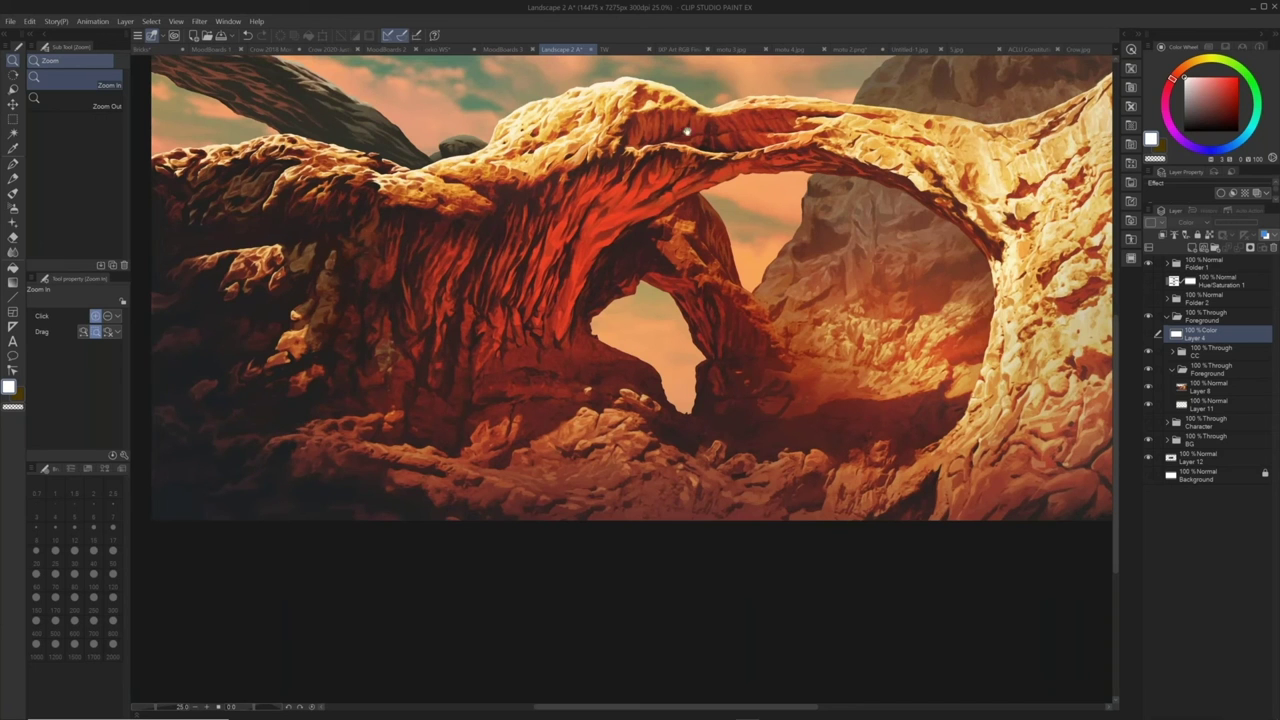
{"action": "left_click_drag", "start_coordinate": [706, 135], "coordinate": [678, 134]}
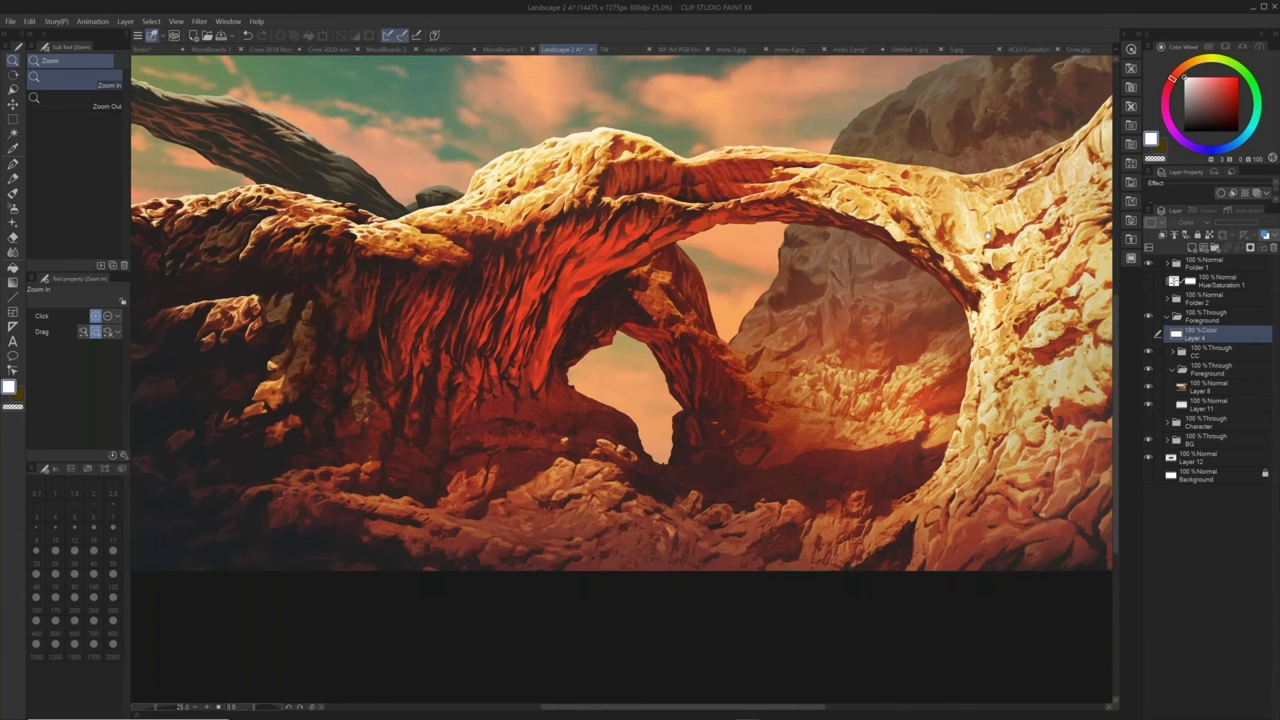
{"action": "left_click_drag", "start_coordinate": [910, 252], "coordinate": [933, 370]}
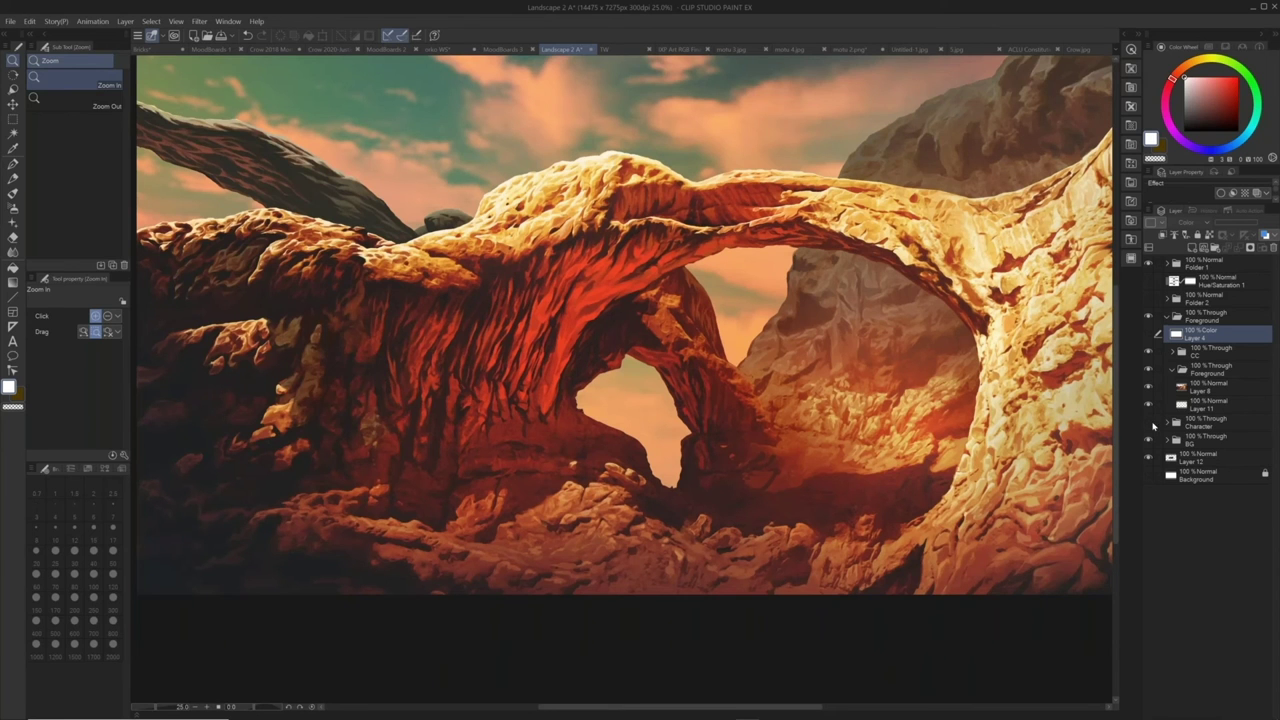
Show the Character folder again and examine how the figures on top of the arch read up close and from afar
{"action": "left_click", "coordinate": [1148, 424]}
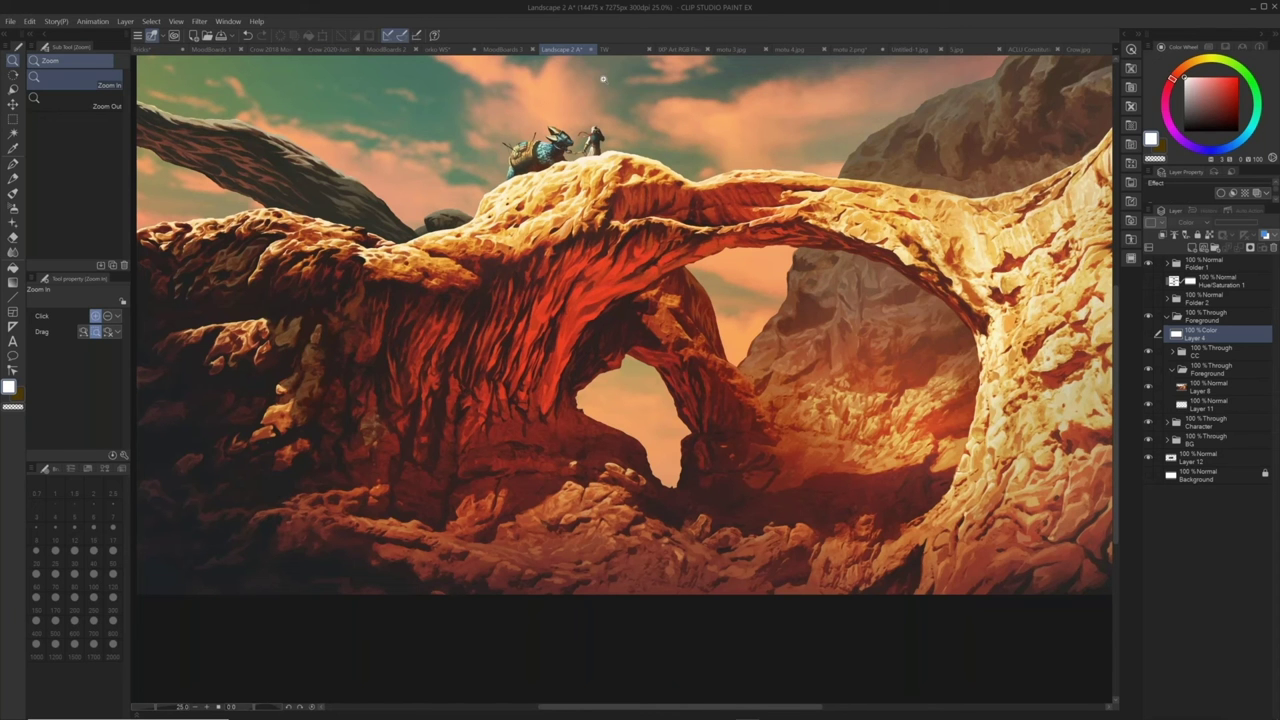
{"action": "left_click", "coordinate": [592, 162]}
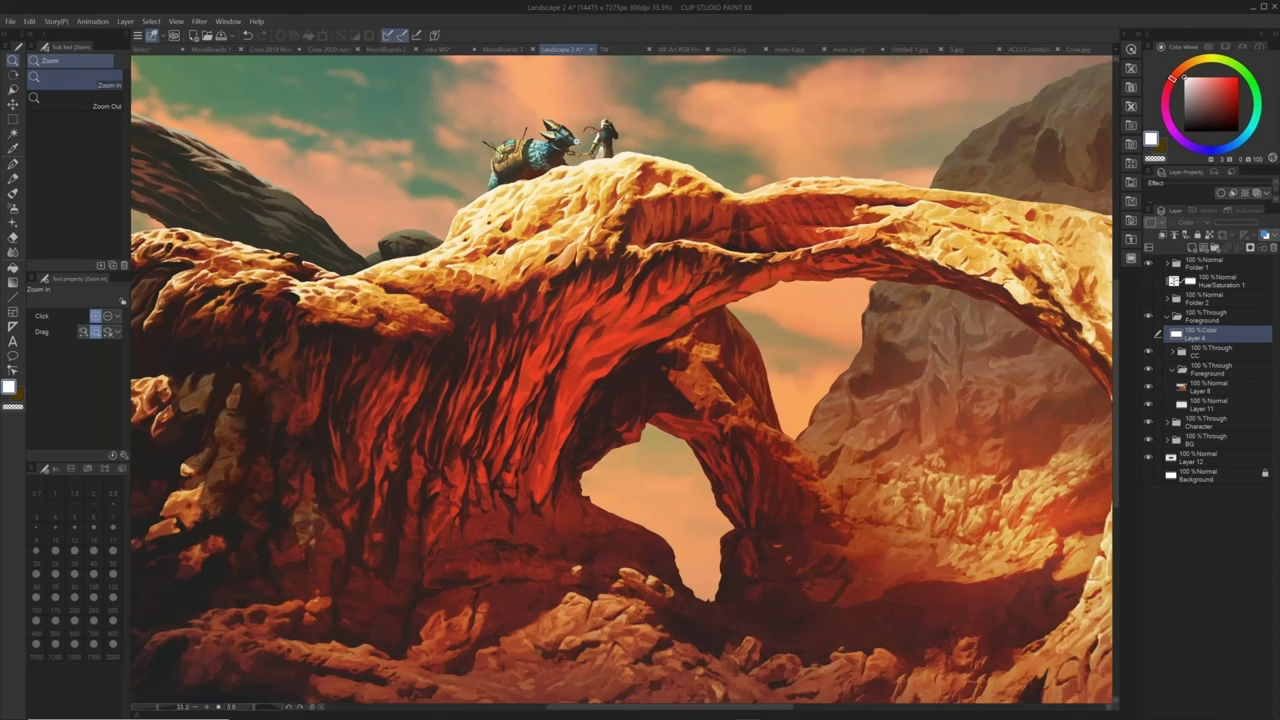
{"action": "left_click", "coordinate": [550, 182]}
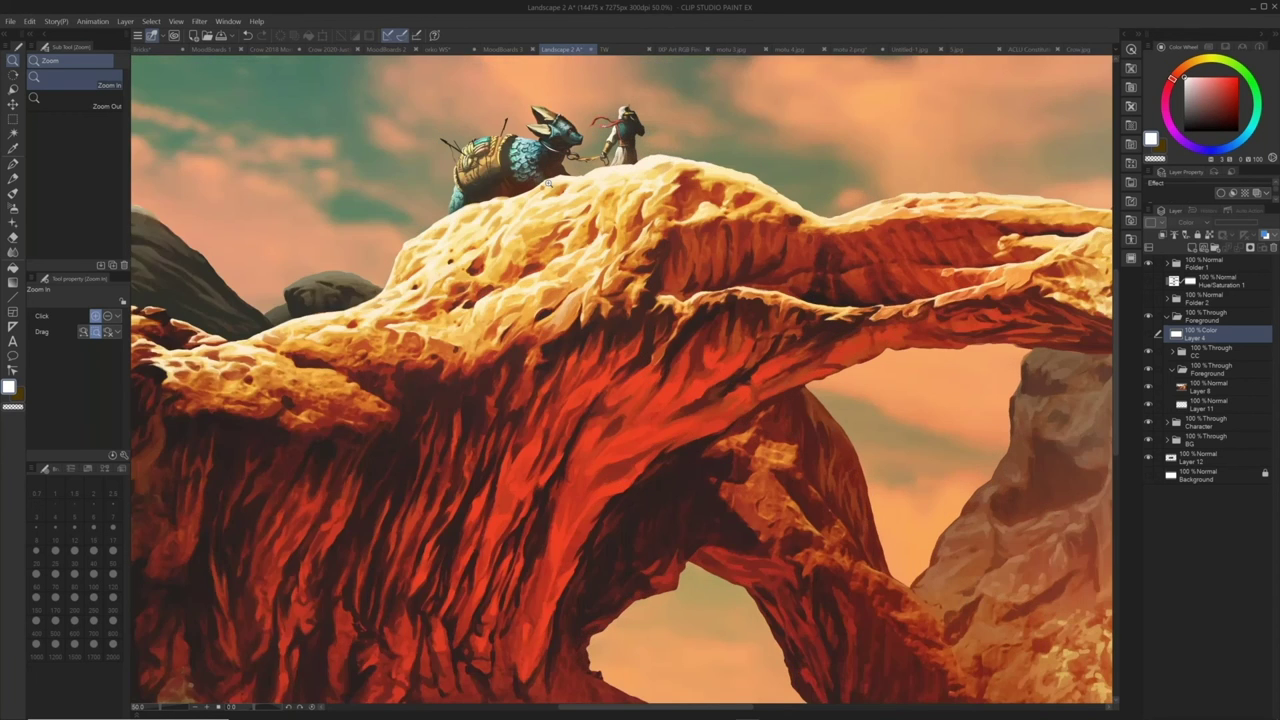
{"action": "scroll", "coordinate": [548, 183], "scroll_direction": "down", "scroll_amount": 4}
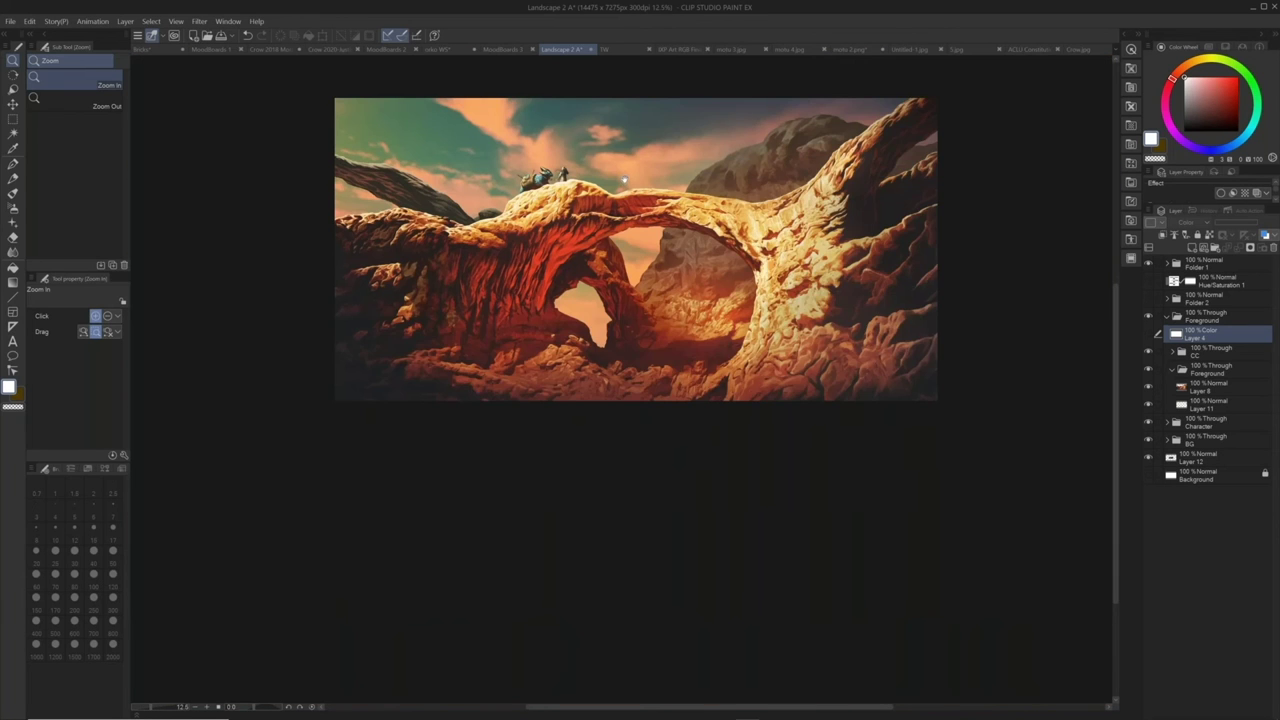
{"action": "left_click_drag", "start_coordinate": [551, 192], "coordinate": [521, 281]}
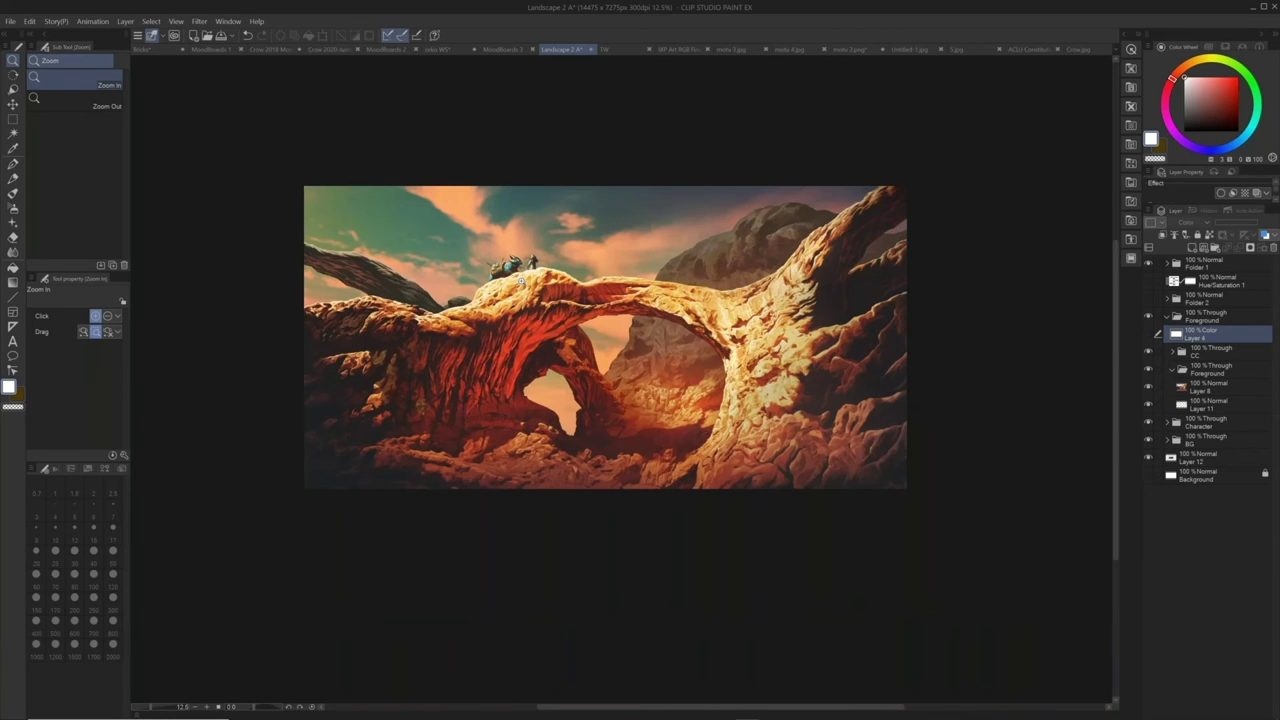
{"action": "scroll", "coordinate": [521, 281], "scroll_direction": "up", "scroll_amount": 2}
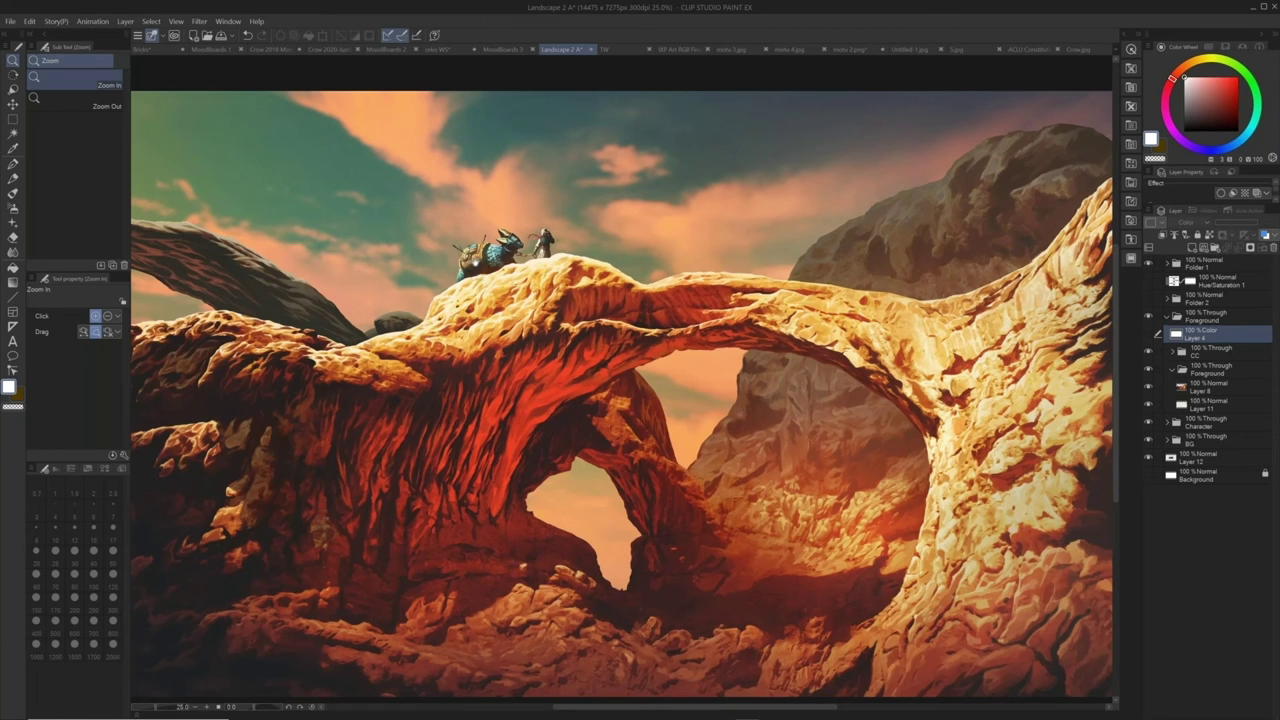
{"action": "left_click", "coordinate": [386, 370], "text": "alt"}
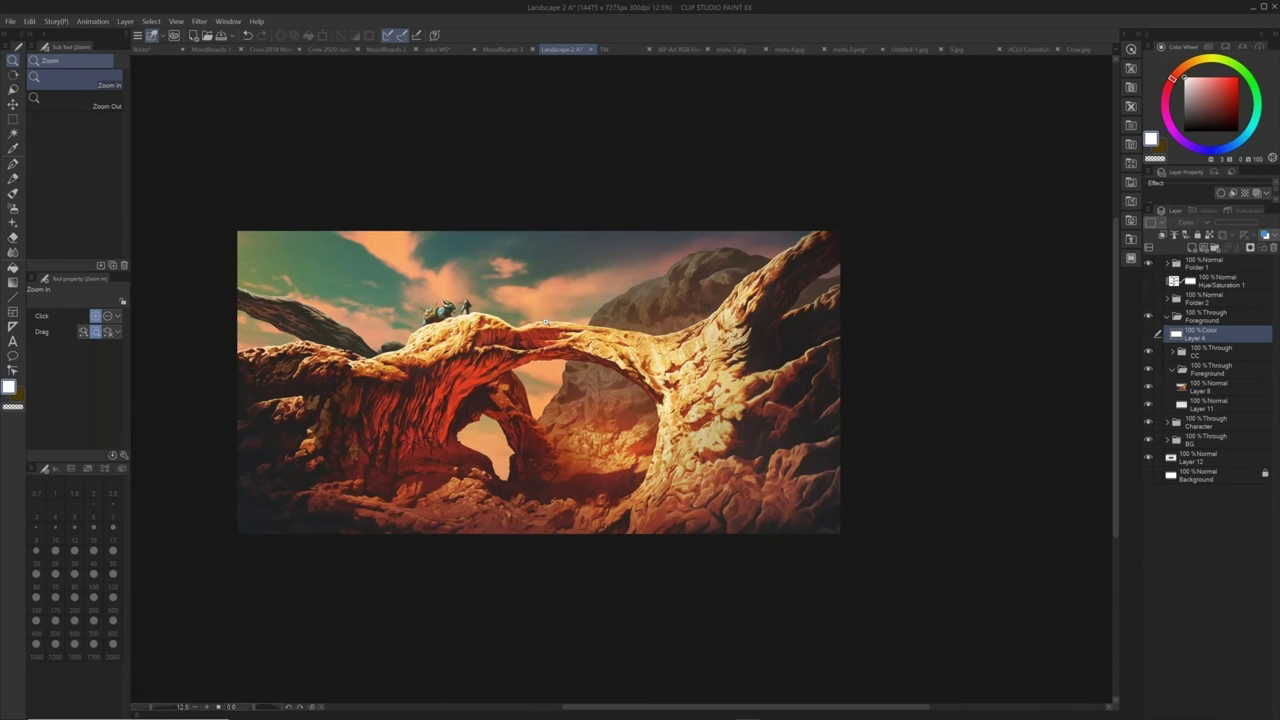
{"action": "left_click_drag", "start_coordinate": [498, 334], "coordinate": [610, 249]}
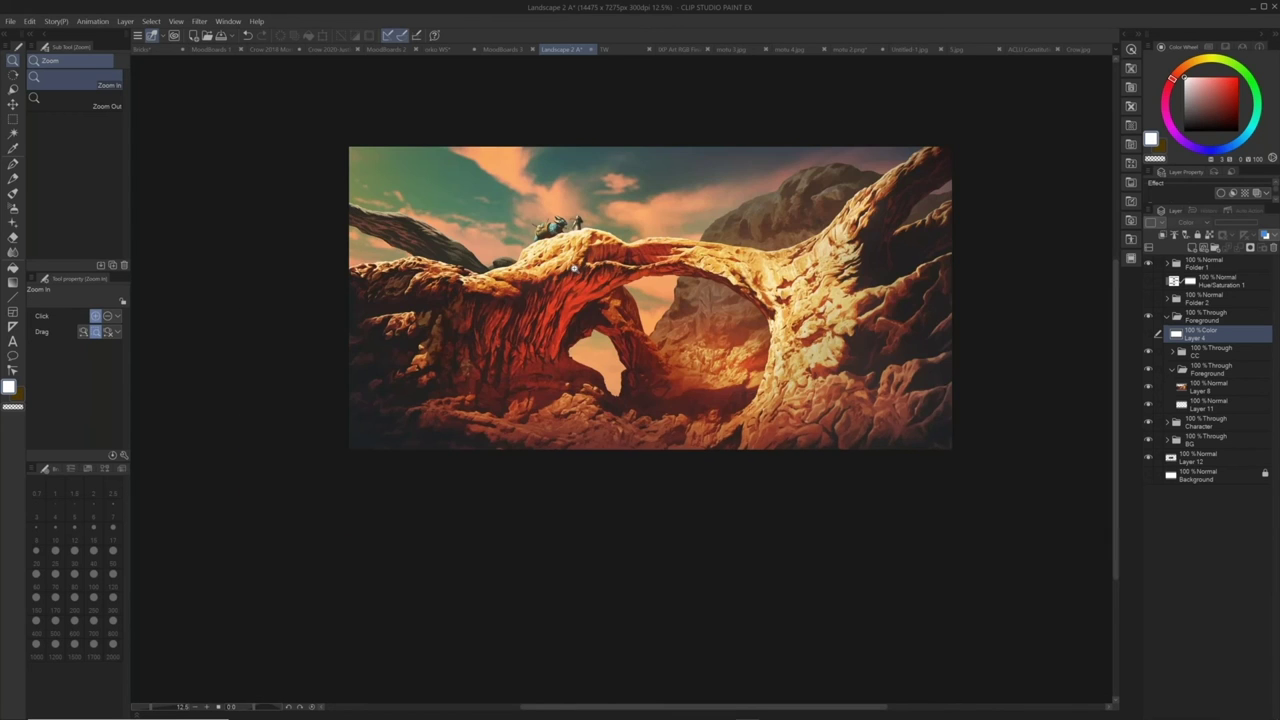
Select the inner Foreground folder and examine the arch's colours and lighting at close and full view
{"action": "left_click", "coordinate": [574, 267]}
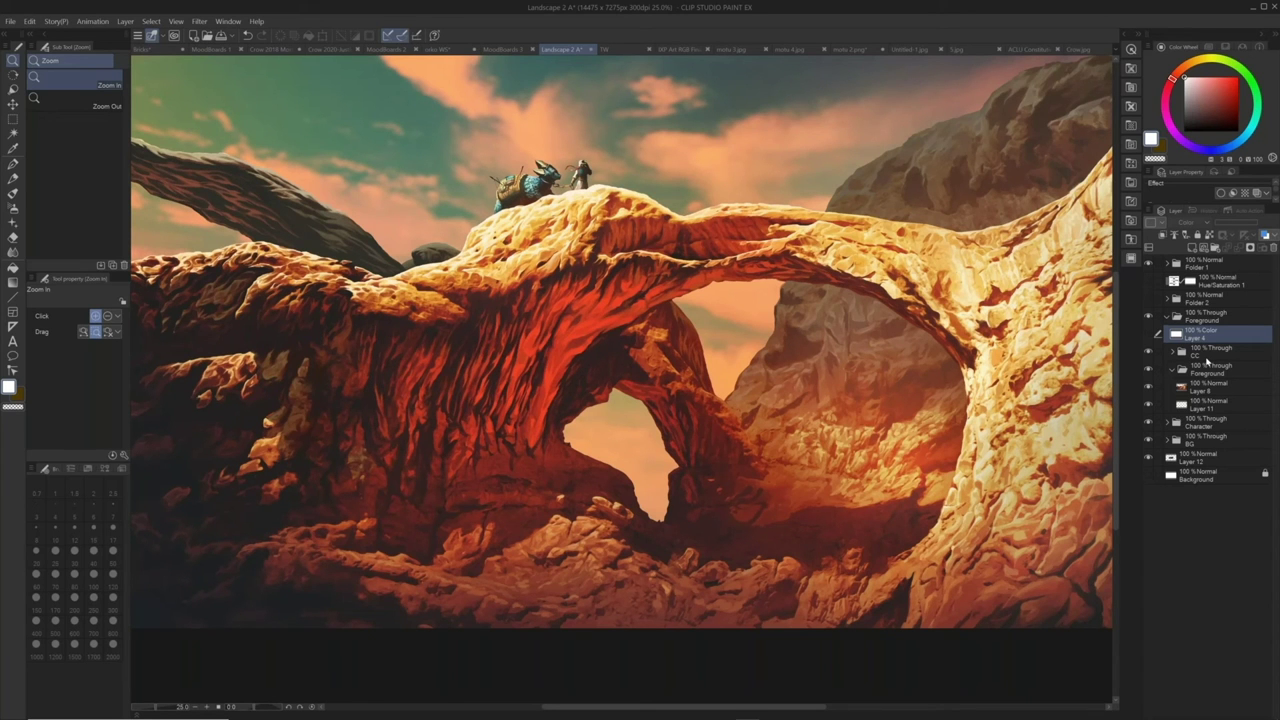
{"action": "mouse_move", "coordinate": [734, 294]}
{"action": "left_mouse_down"}
{"action": "mouse_move", "coordinate": [652, 286]}
{"action": "mouse_move", "coordinate": [666, 281]}
{"action": "left_mouse_up"}
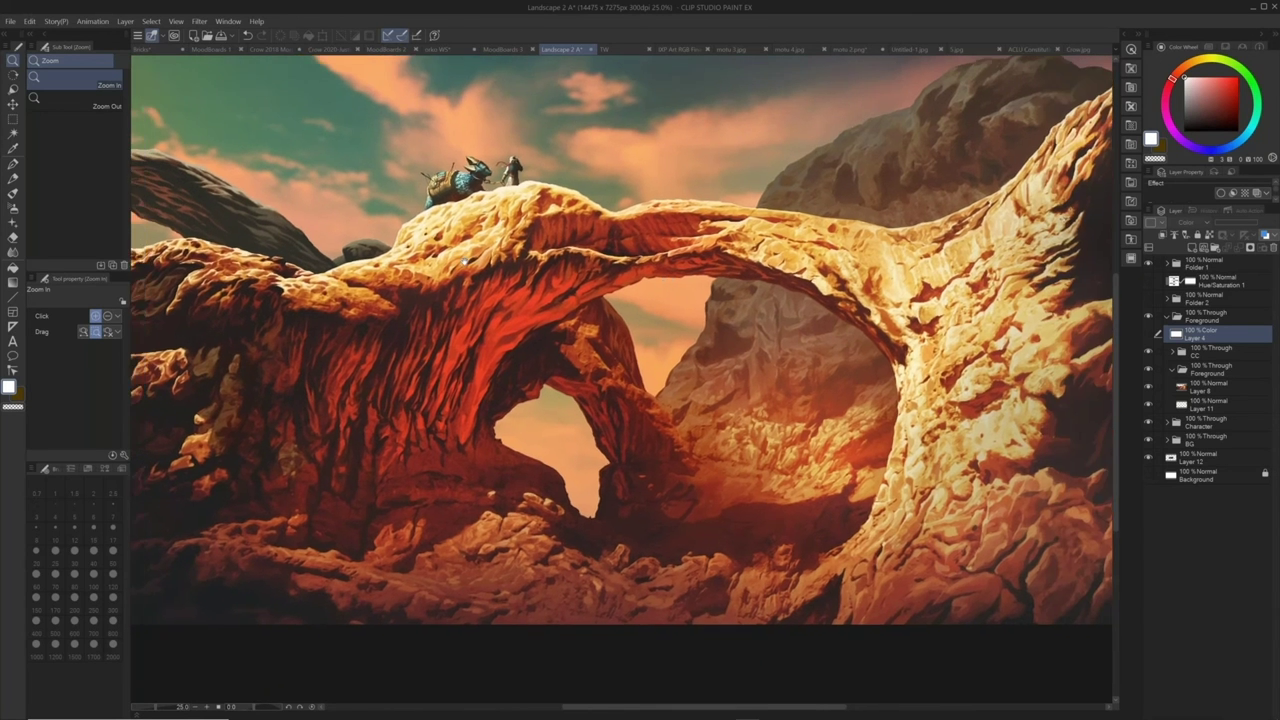
{"action": "mouse_move", "coordinate": [464, 259]}
{"action": "left_mouse_down"}
{"action": "mouse_move", "coordinate": [531, 227]}
{"action": "mouse_move", "coordinate": [518, 283]}
{"action": "left_mouse_up"}
{"action": "scroll", "coordinate": [521, 278], "scroll_direction": "down", "scroll_amount": 1}
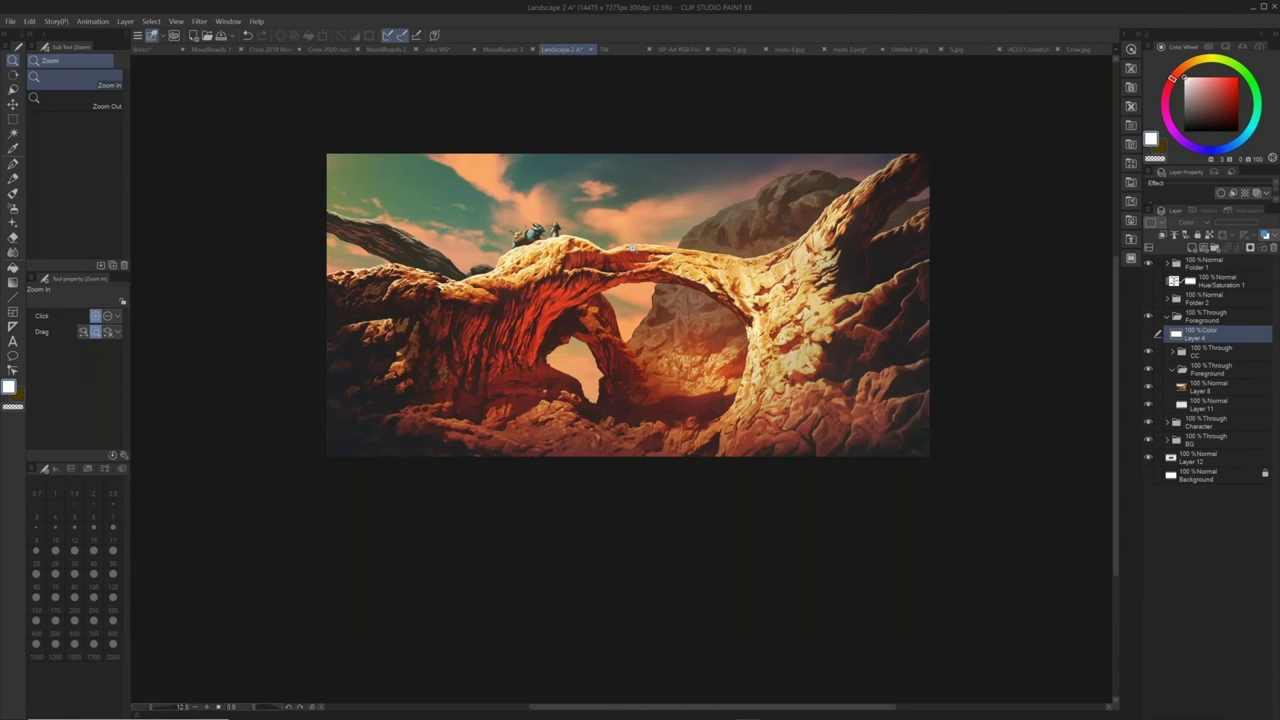
{"action": "scroll", "coordinate": [632, 247], "scroll_direction": "up", "scroll_amount": 2}
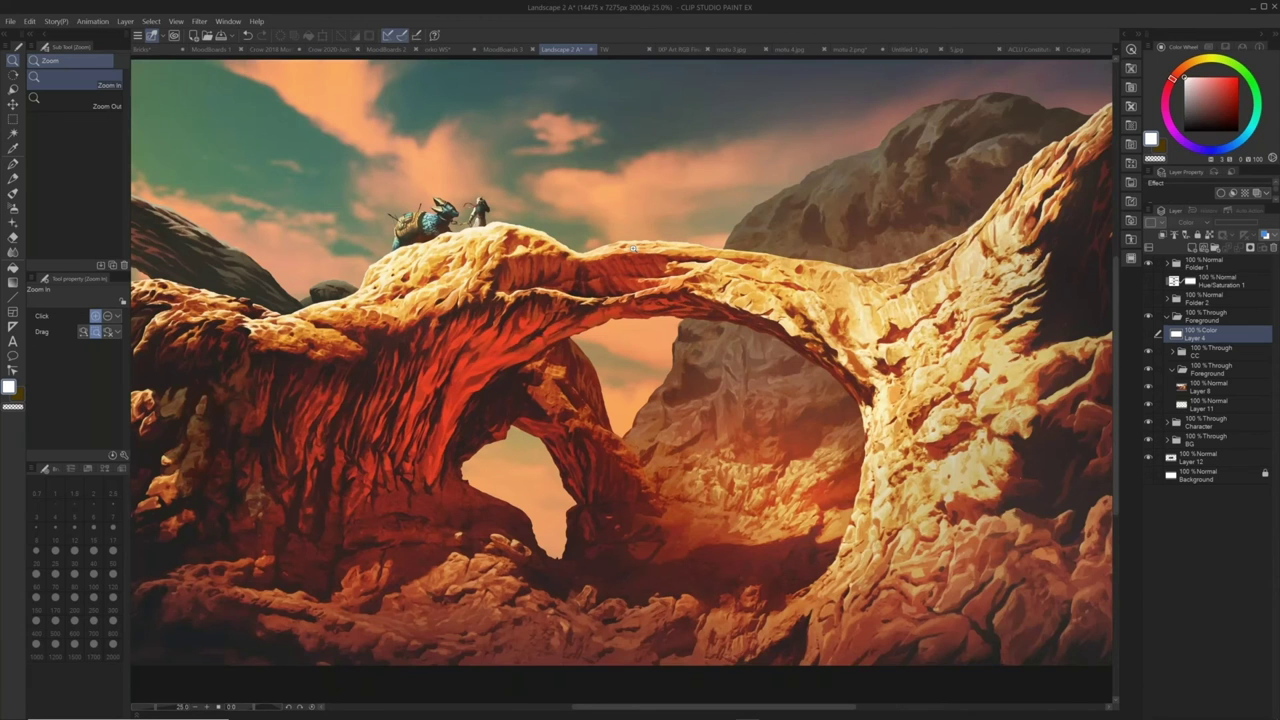
{"action": "mouse_move", "coordinate": [633, 248]}
{"action": "left_mouse_down"}
{"action": "mouse_move", "coordinate": [638, 293]}
{"action": "mouse_move", "coordinate": [636, 277]}
{"action": "left_mouse_up"}
{"action": "left_click", "coordinate": [1210, 369]}
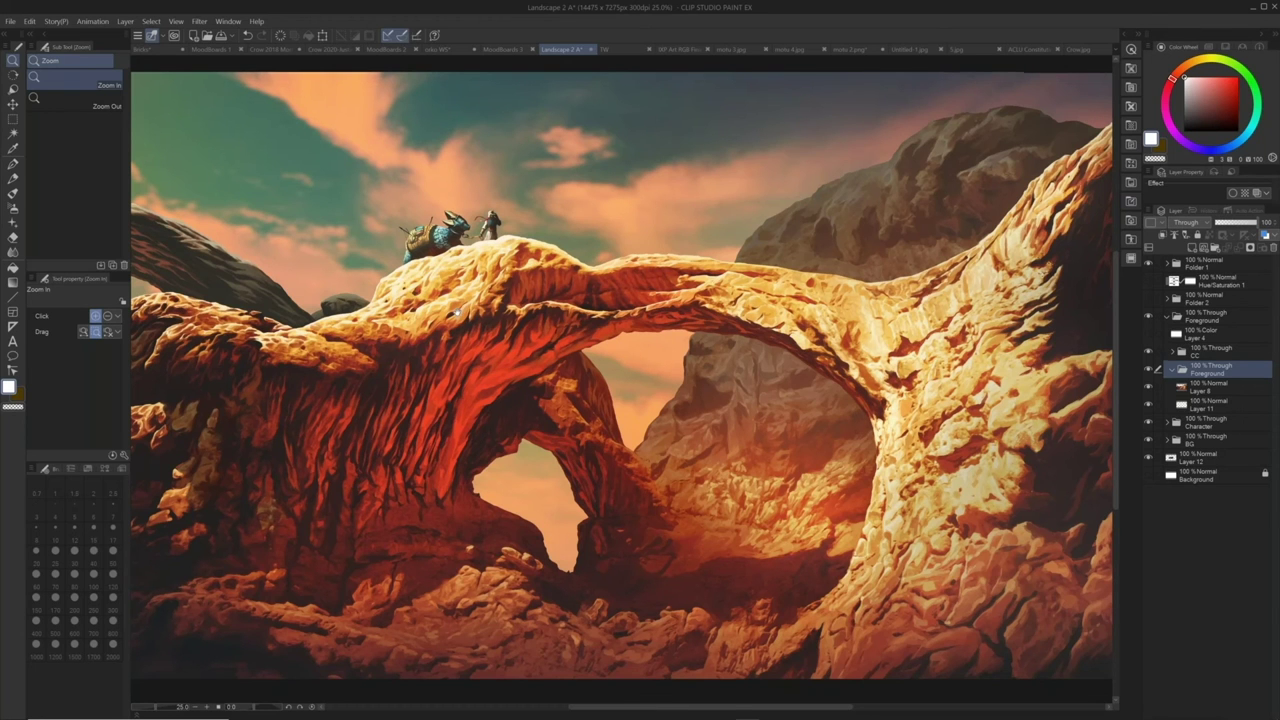
{"action": "left_click_drag", "start_coordinate": [455, 314], "coordinate": [541, 255]}
{"action": "scroll", "coordinate": [480, 283], "scroll_direction": "down", "scroll_amount": 2}
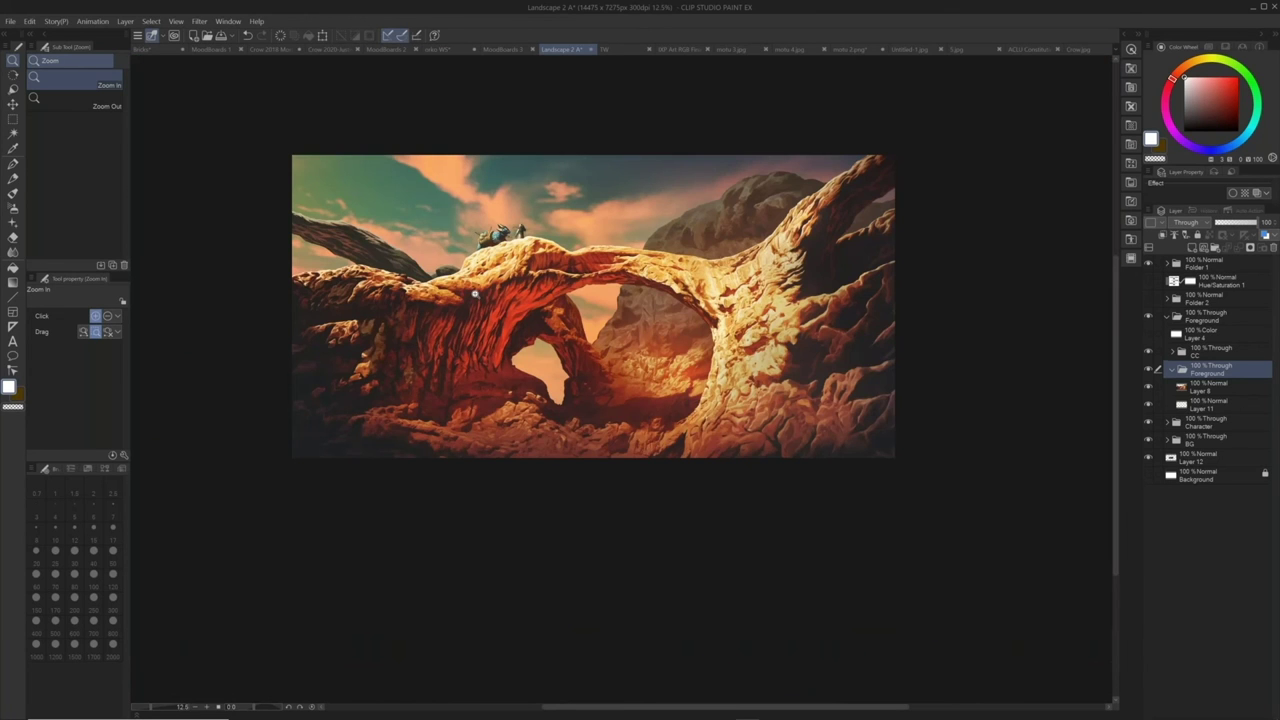
{"action": "left_click", "coordinate": [496, 248]}
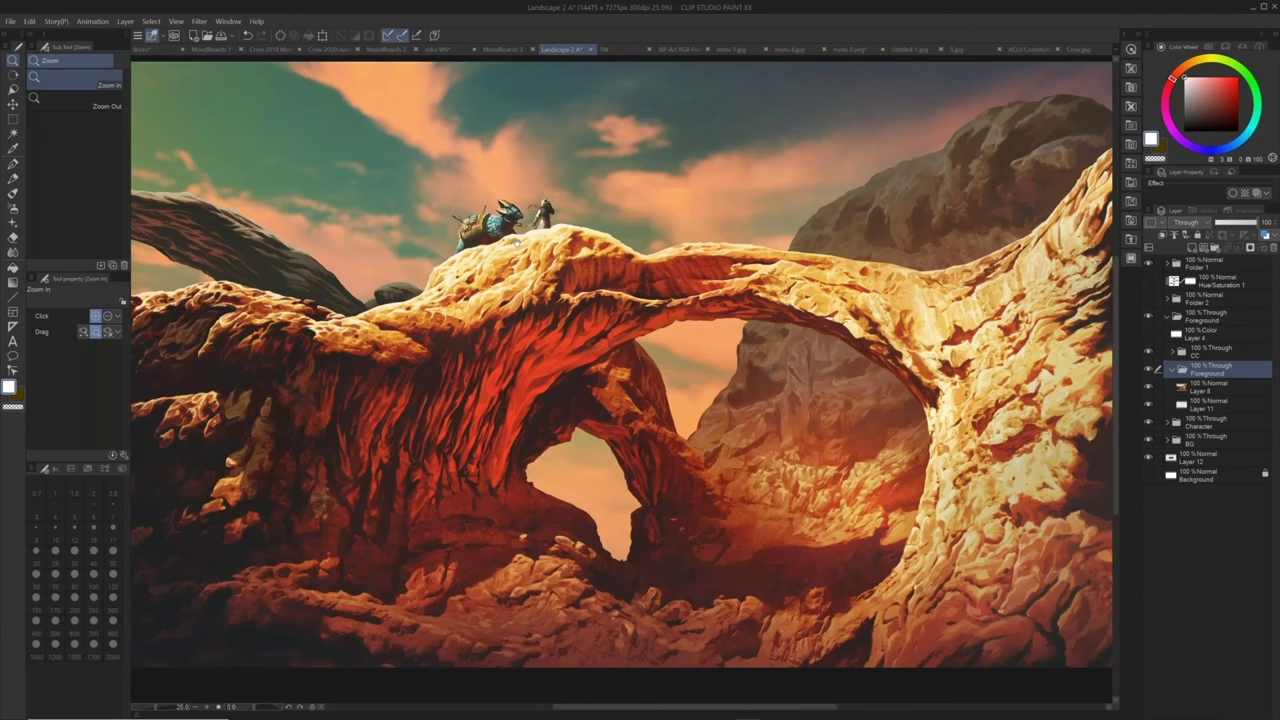
{"action": "left_click_drag", "start_coordinate": [515, 253], "coordinate": [554, 238]}
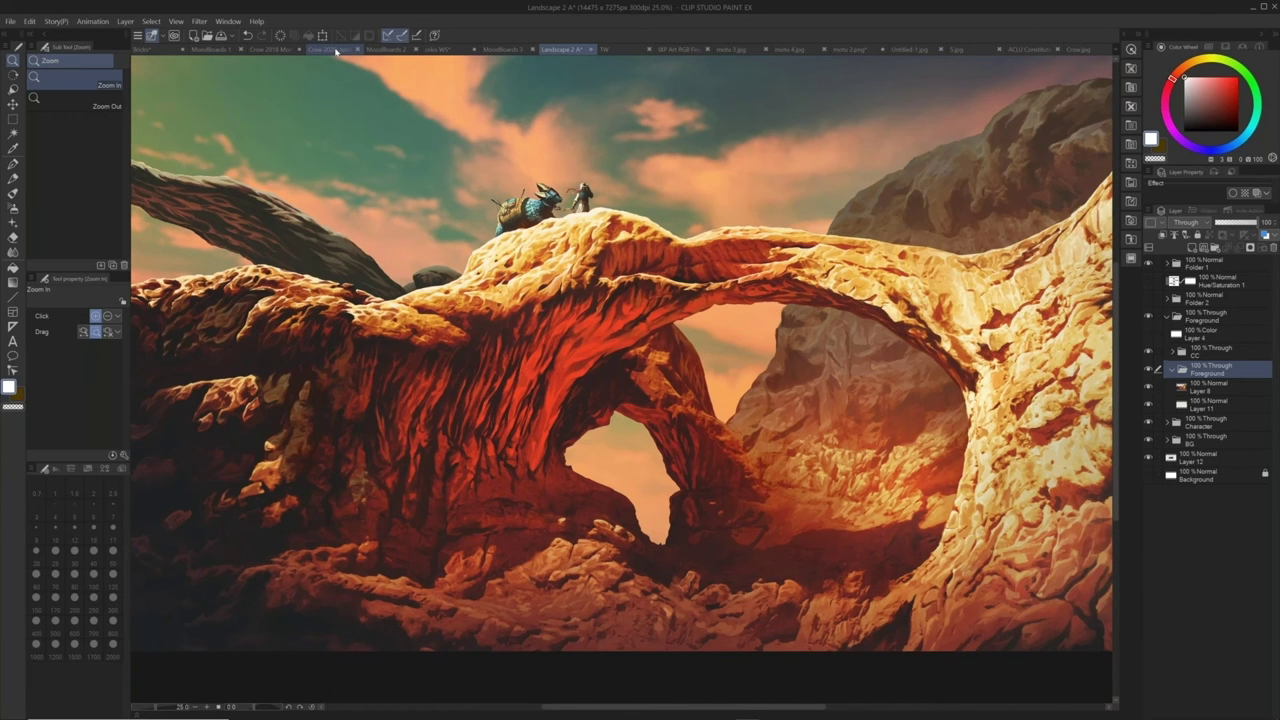
Switch to the Crow 2020 line art document and view the figure above the gargoyle head
{"action": "left_click", "coordinate": [330, 49]}
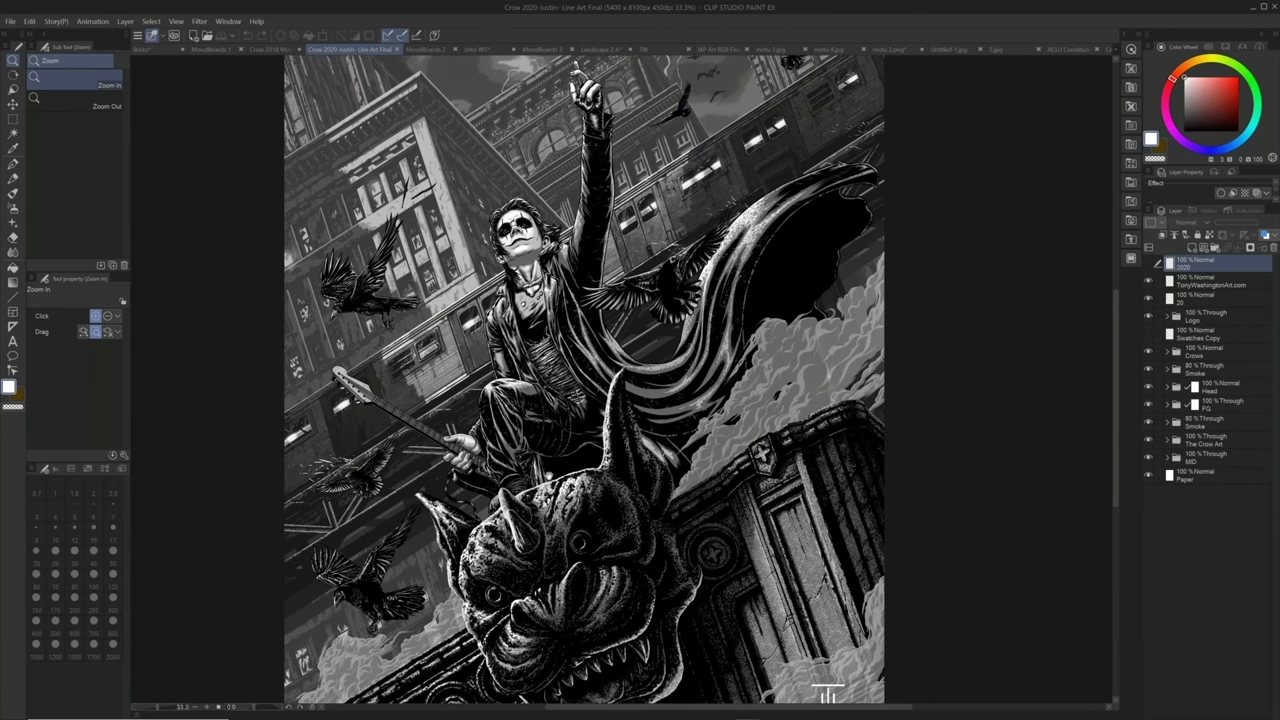
{"action": "left_click_drag", "start_coordinate": [584, 400], "coordinate": [592, 352]}
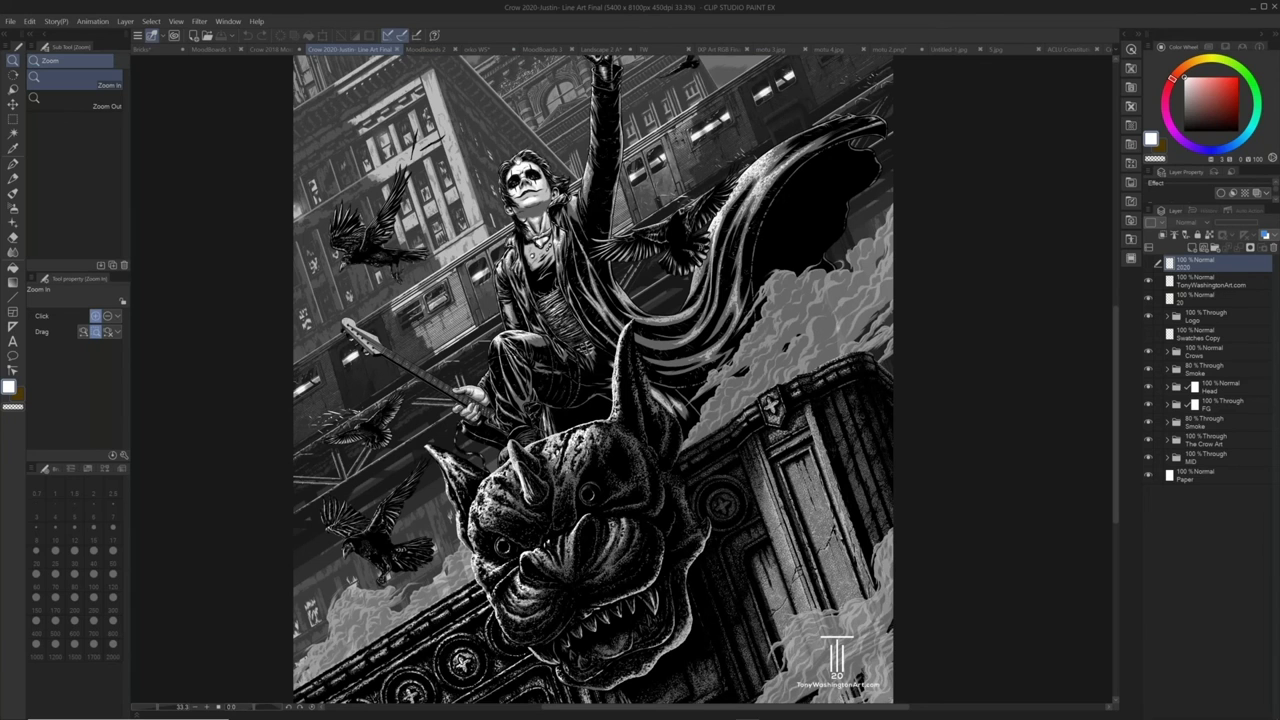
Look through the contents of the Crows and FG folders and the neighbouring Smoke folders in the layer stack
{"action": "left_click", "coordinate": [1167, 352]}
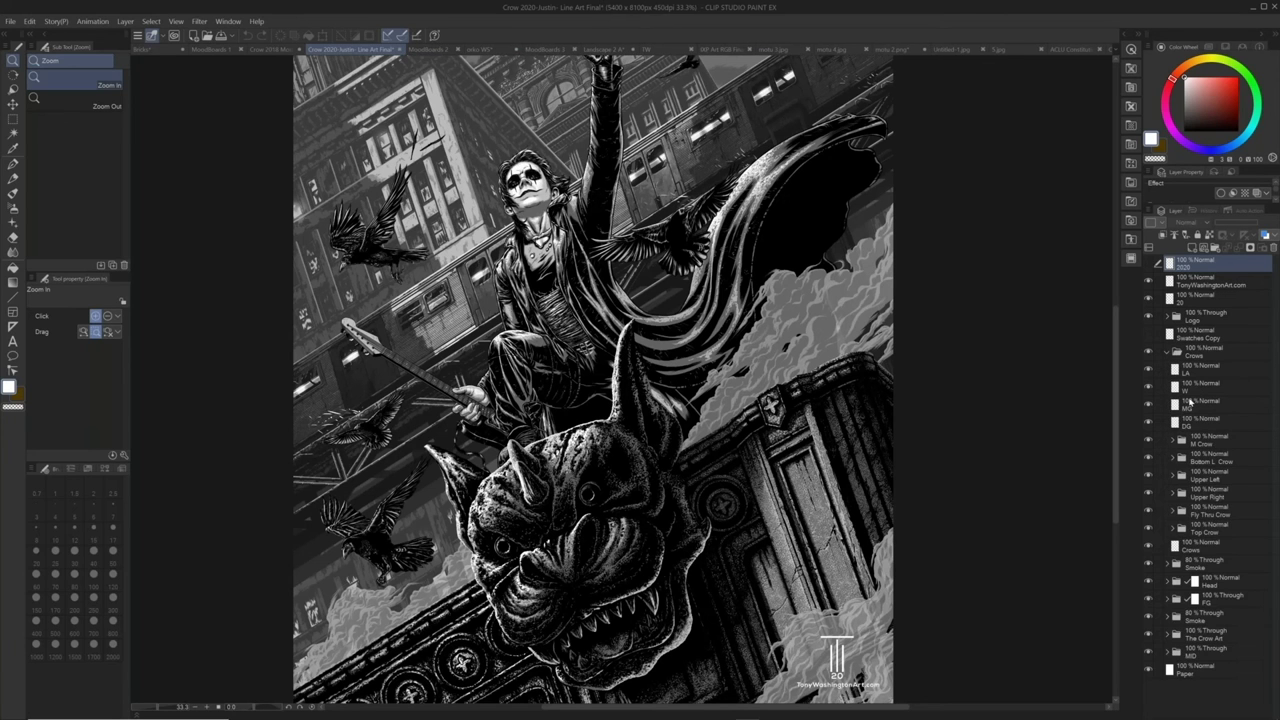
{"action": "left_click", "coordinate": [1176, 354]}
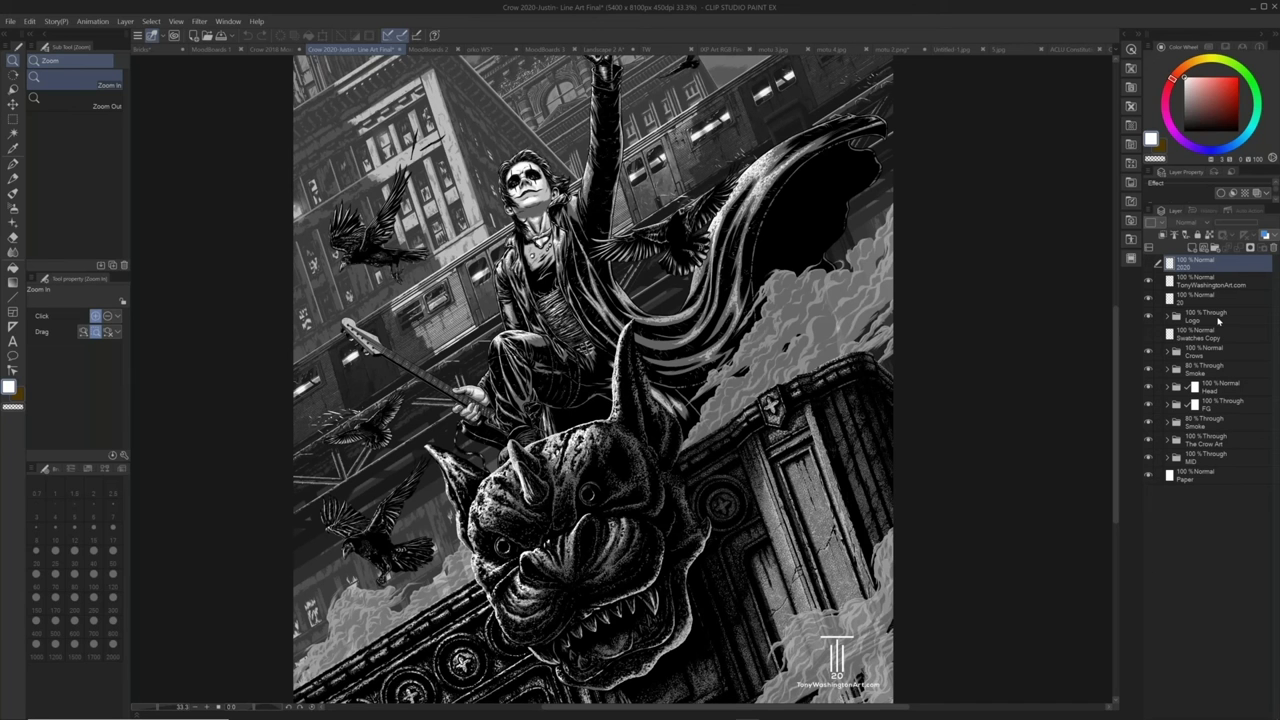
{"action": "left_click", "coordinate": [1224, 369]}
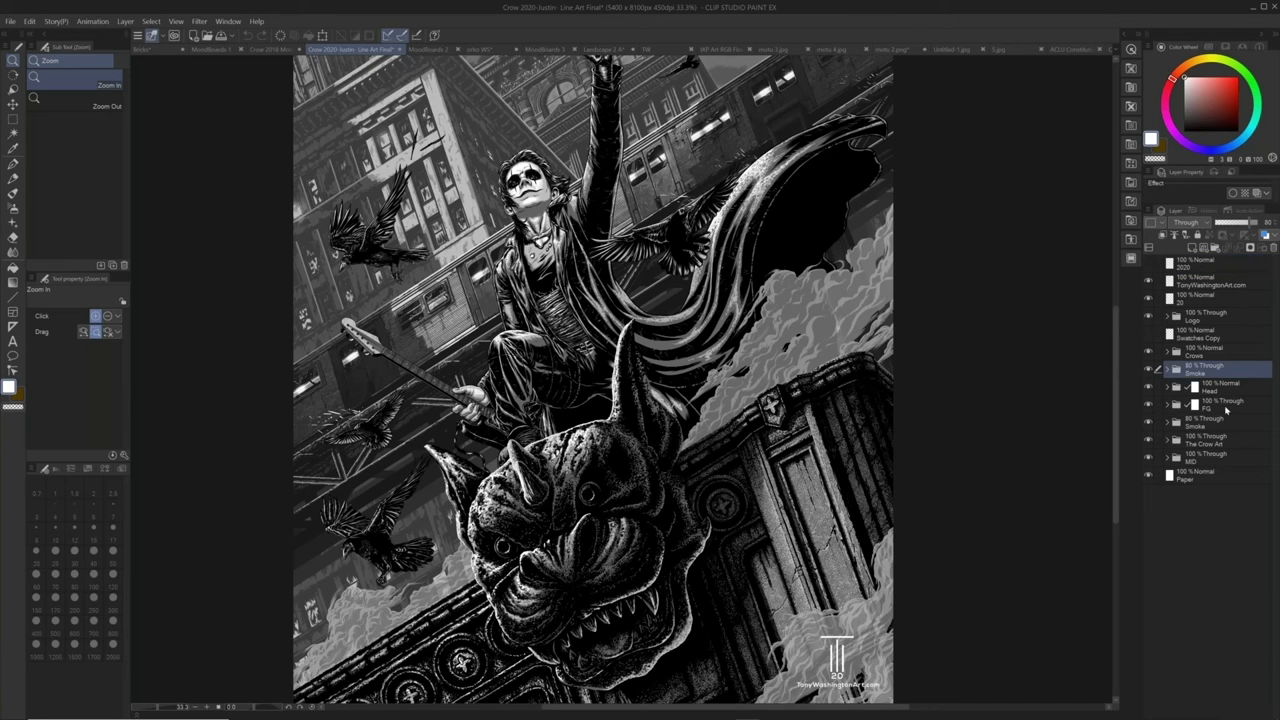
{"action": "left_click", "coordinate": [1225, 406]}
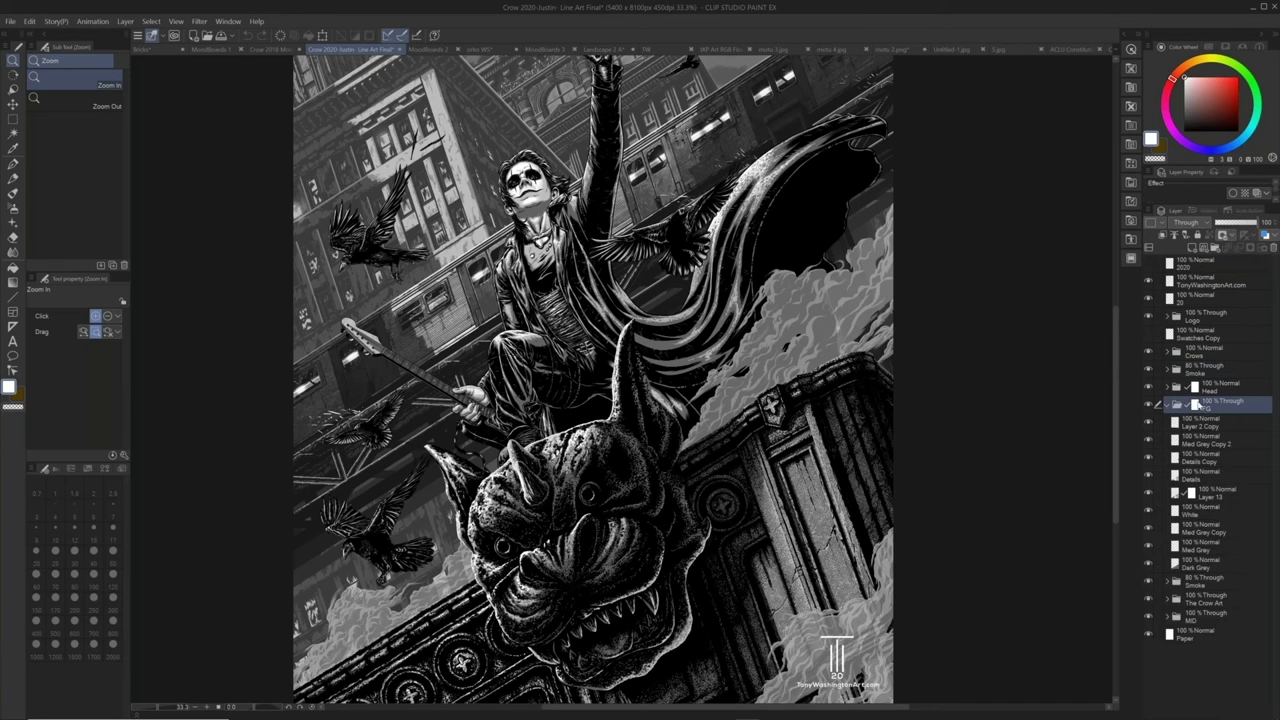
{"action": "left_click", "coordinate": [1208, 422]}
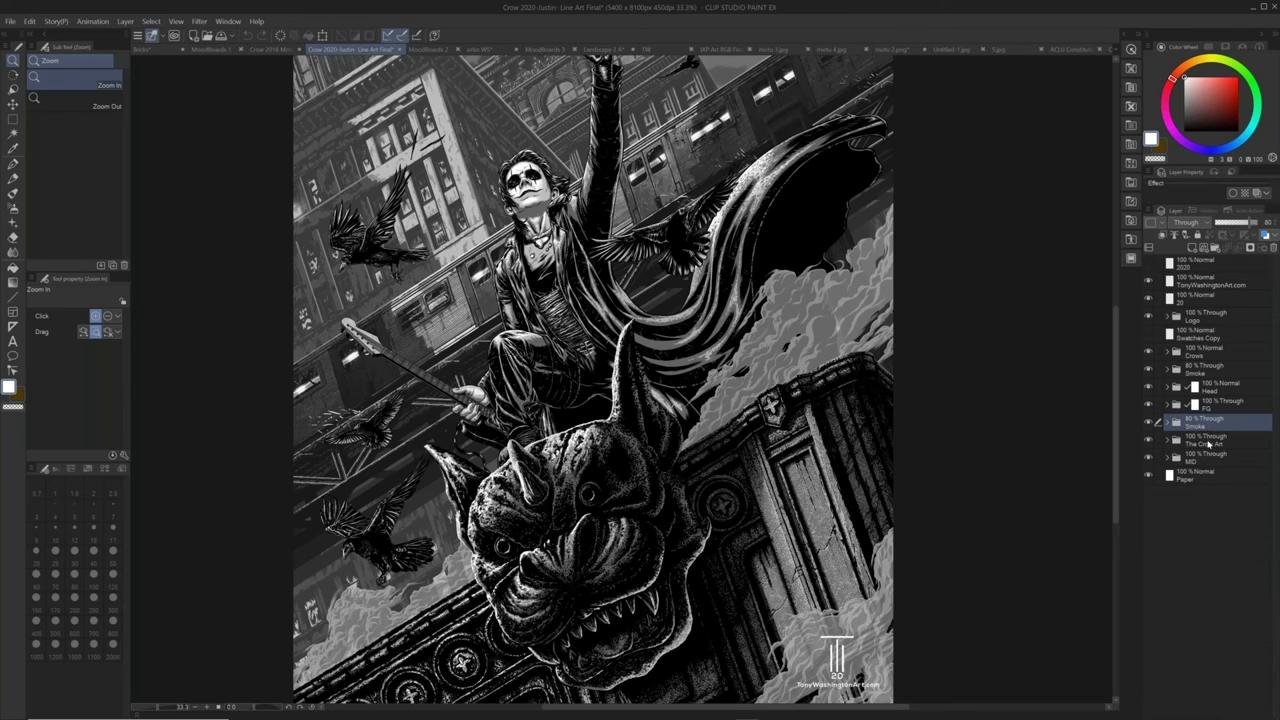
Select The Crow Art folder, and hide and show it to compare the scene without the central figure
{"action": "left_click", "coordinate": [1200, 440]}
{"action": "left_click", "coordinate": [1148, 441]}
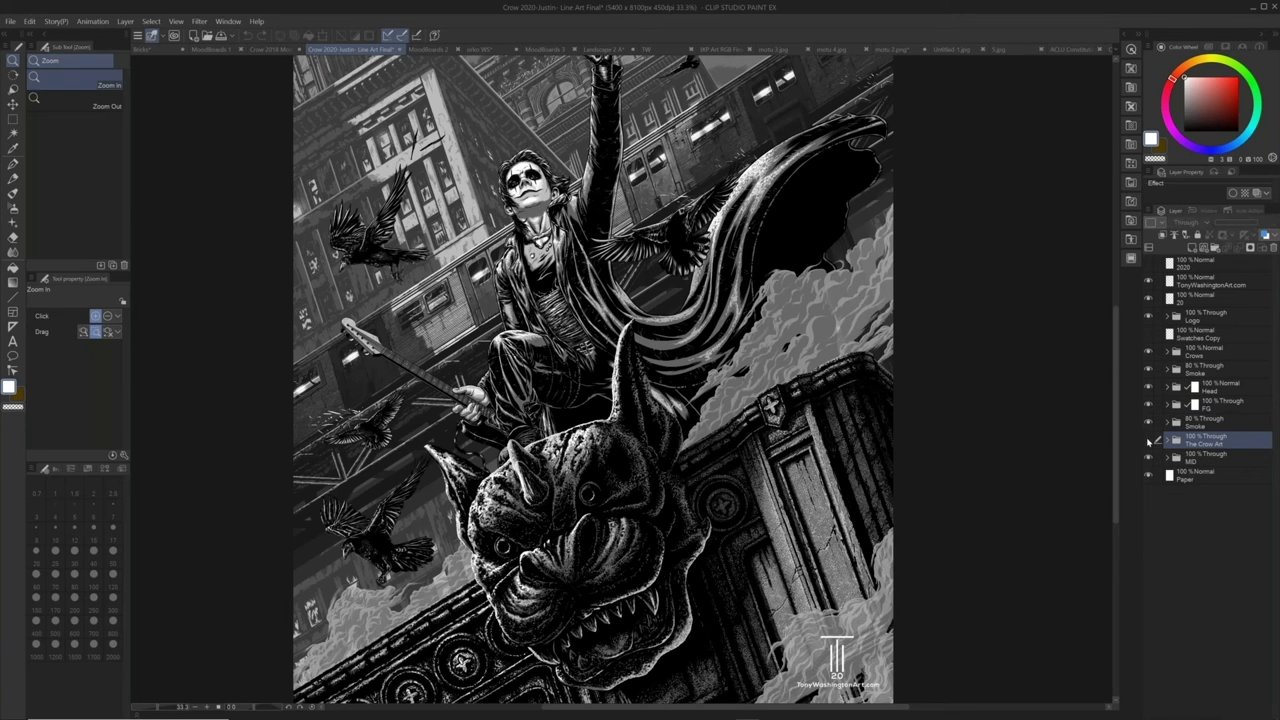
{"action": "left_click", "coordinate": [1148, 439]}
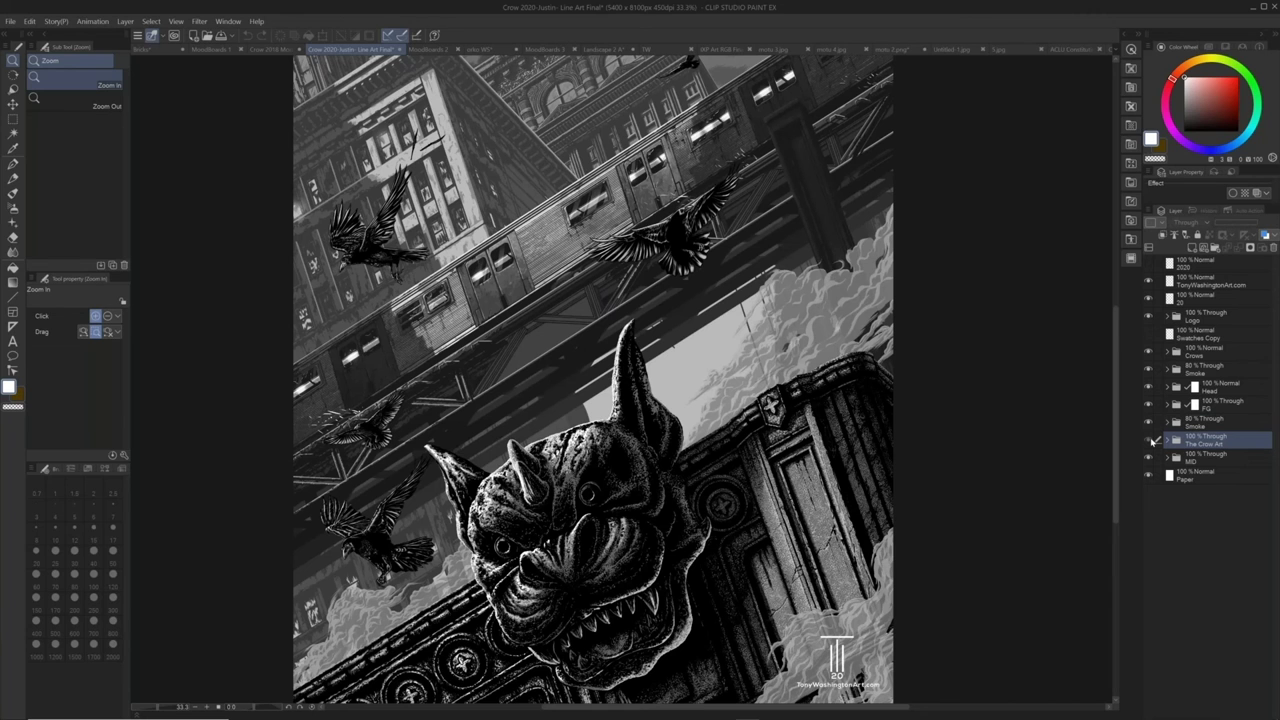
{"action": "left_click", "coordinate": [1149, 439]}
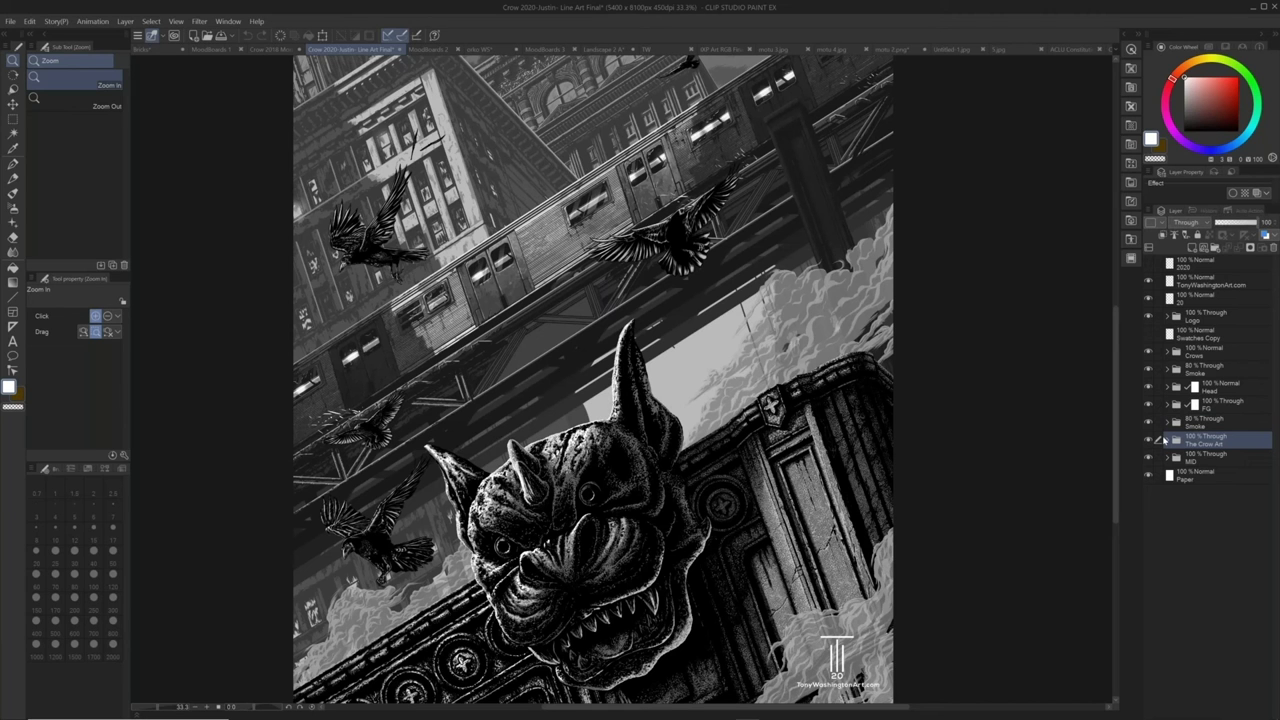
Open The Crow Art folder and hide Layer 18 and the White, Mid Grey and Dark Grey layers beneath it
{"action": "left_click", "coordinate": [1164, 440]}
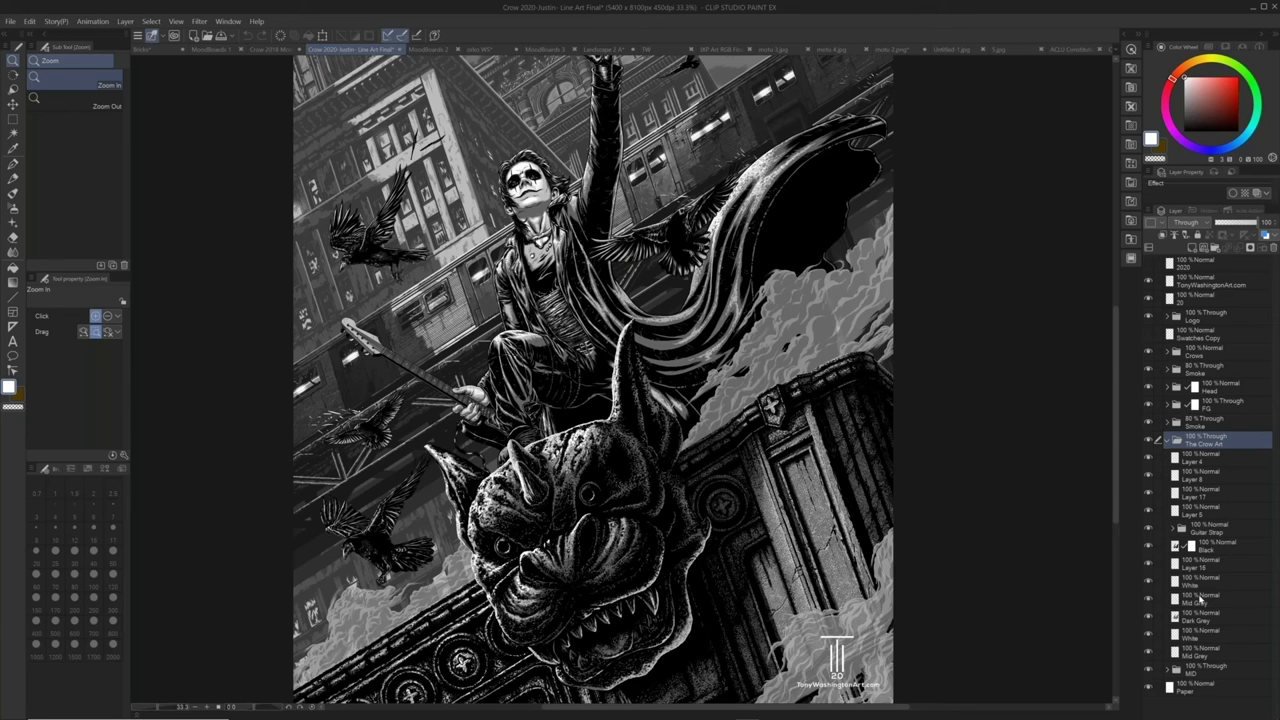
{"action": "left_click", "coordinate": [1188, 599]}
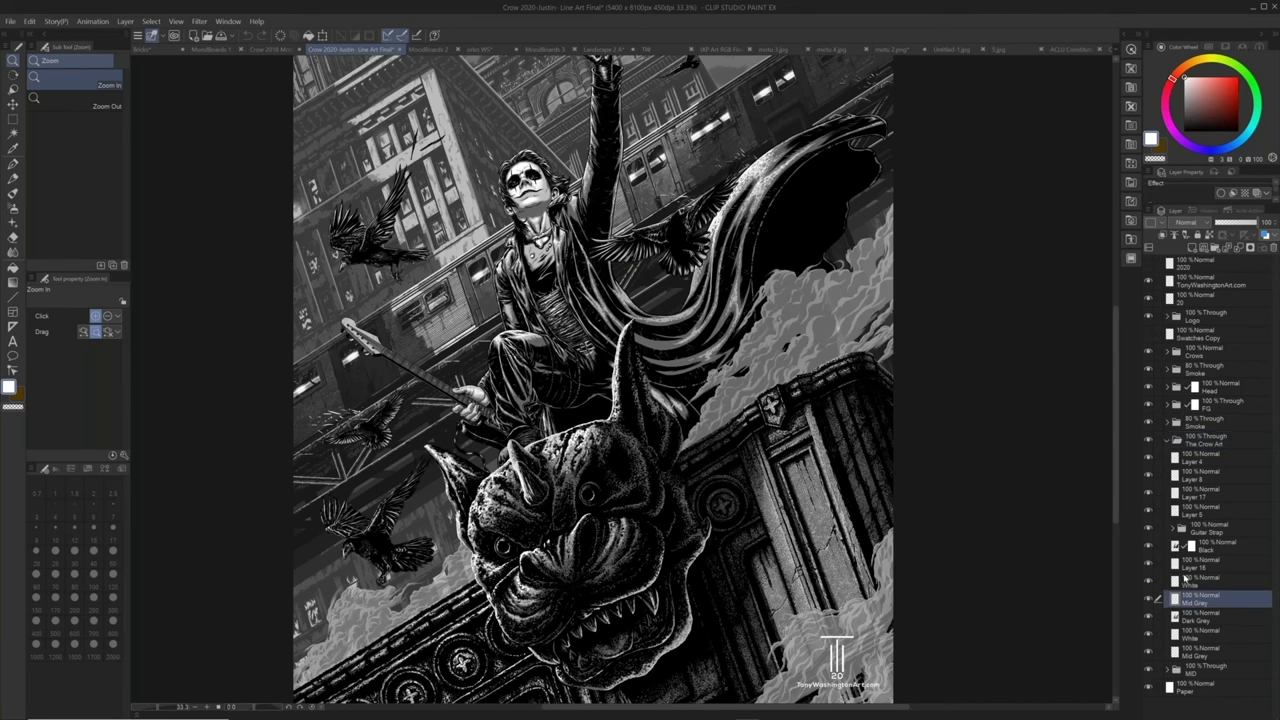
{"action": "left_click_drag", "start_coordinate": [1148, 563], "coordinate": [1148, 617]}
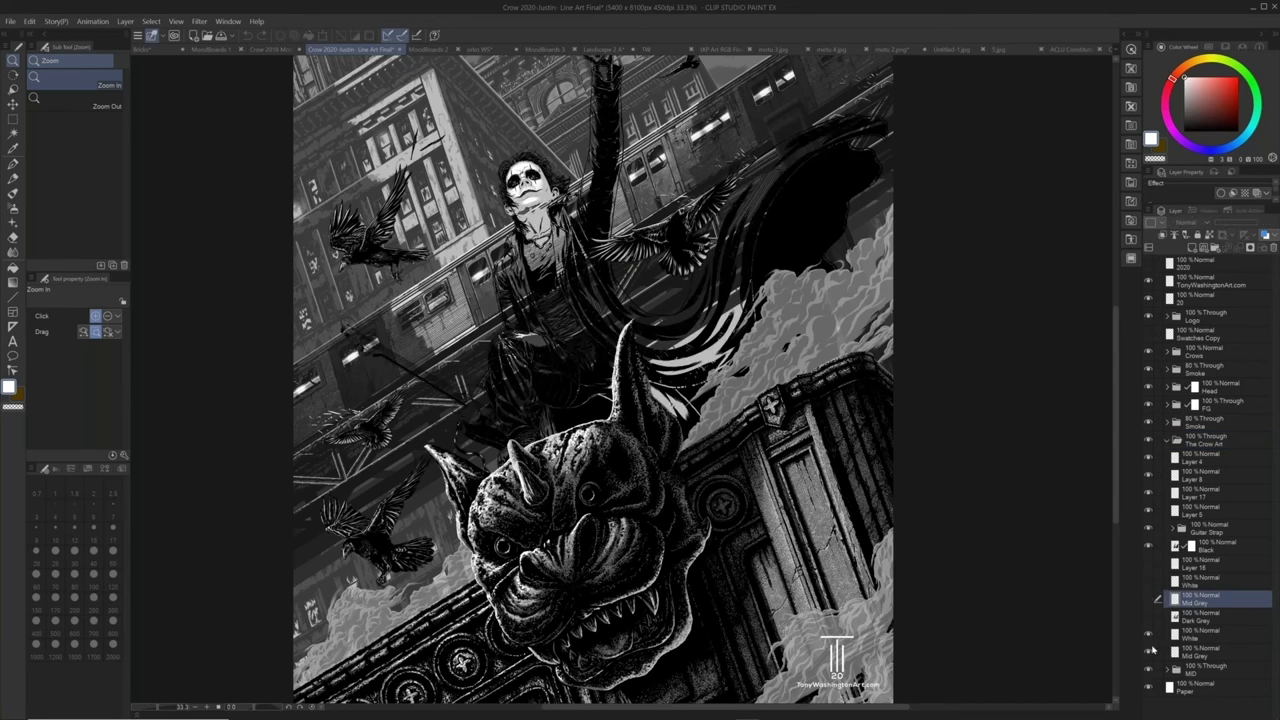
{"action": "left_click", "coordinate": [1148, 633]}
Show the figure's Dark Grey, Mid Grey, White and Layer 18 layers again one after another to examine the tonal build-up
{"action": "left_click", "coordinate": [1148, 604]}
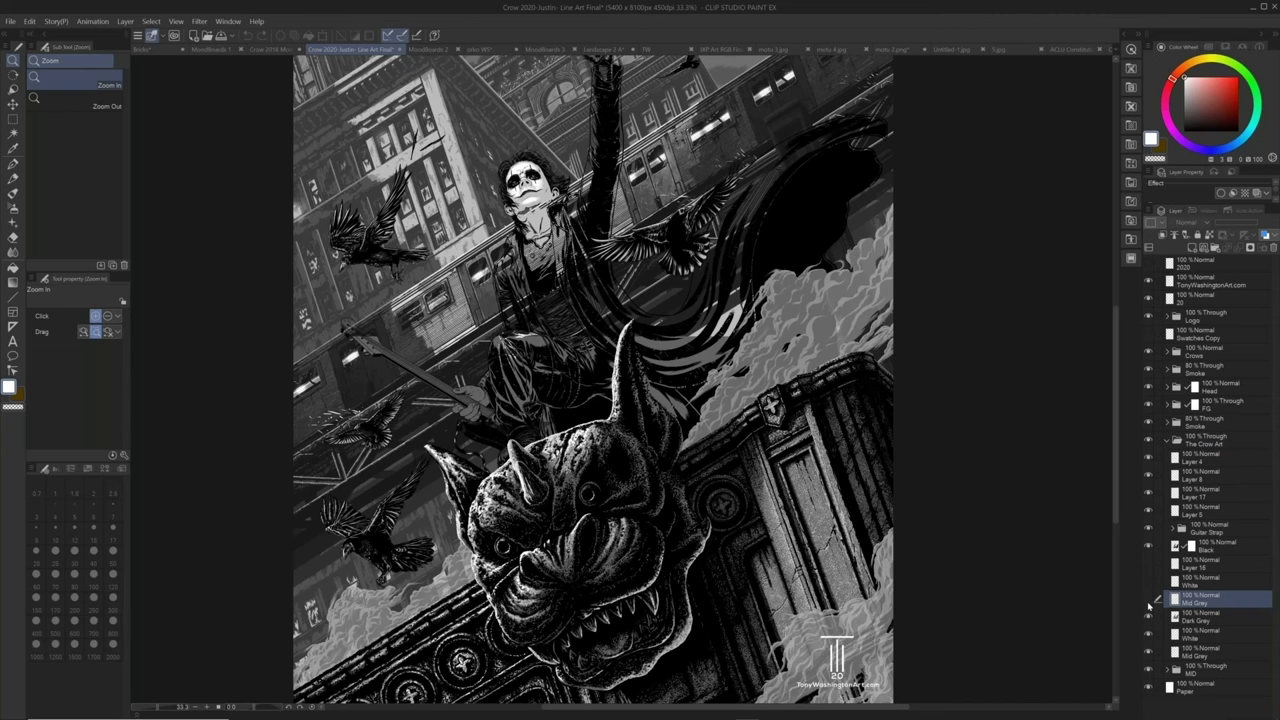
{"action": "left_click", "coordinate": [1148, 600]}
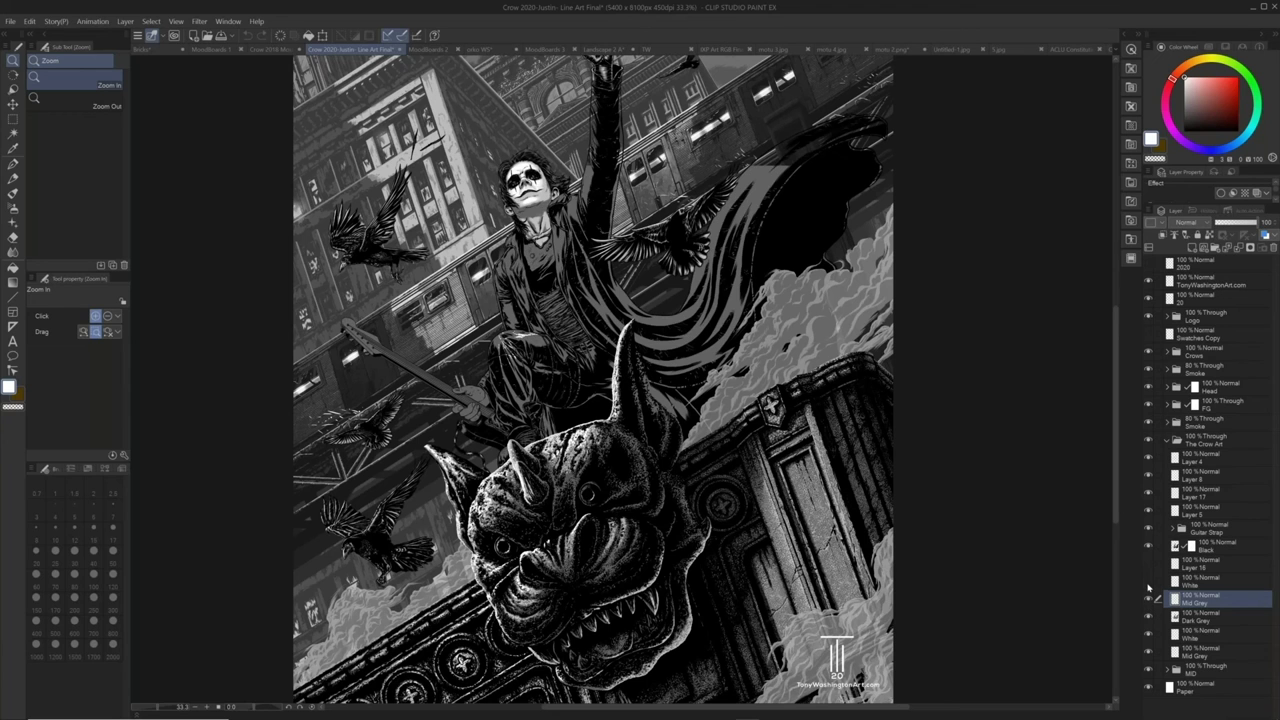
{"action": "left_click", "coordinate": [1148, 586]}
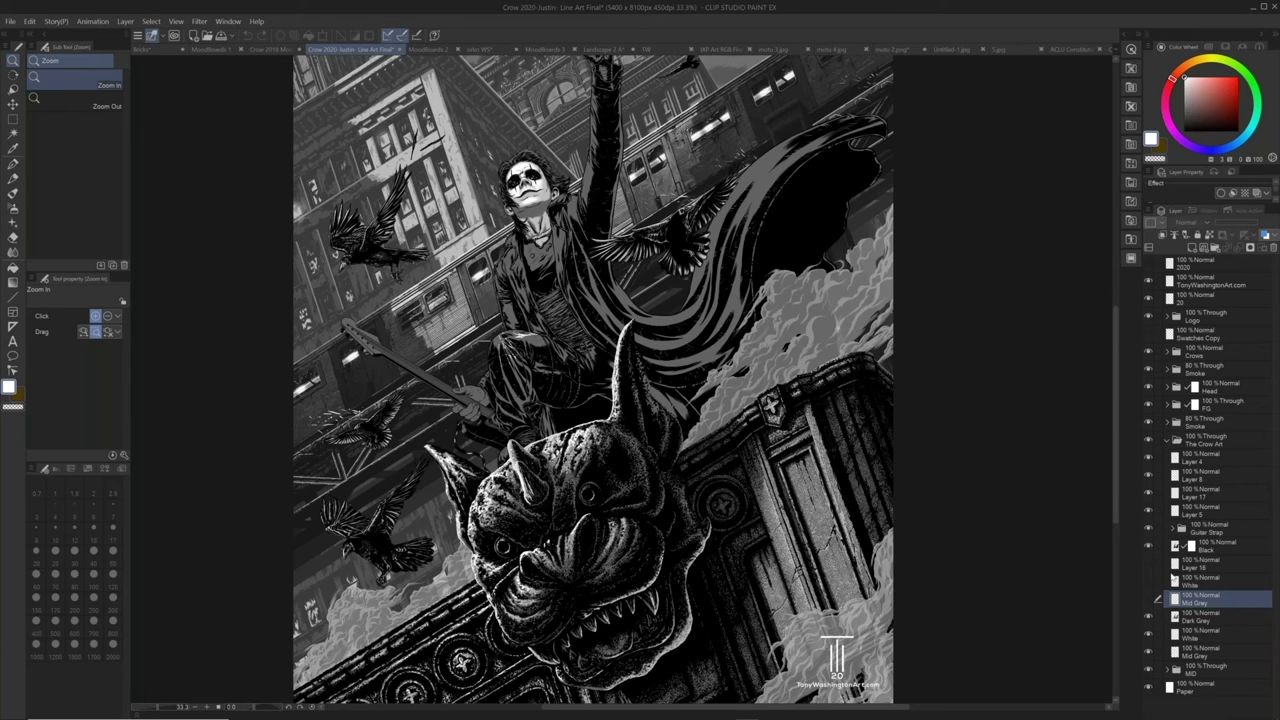
{"action": "left_click", "coordinate": [1150, 599]}
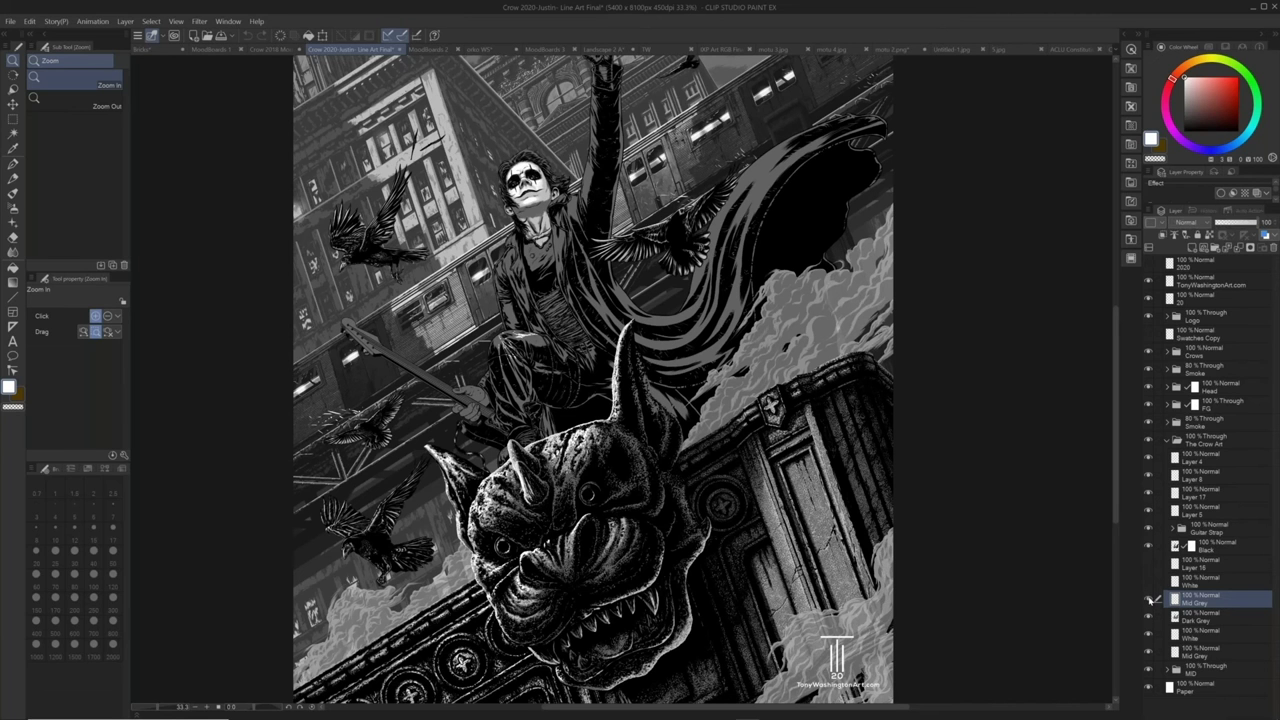
{"action": "left_click", "coordinate": [1149, 599]}
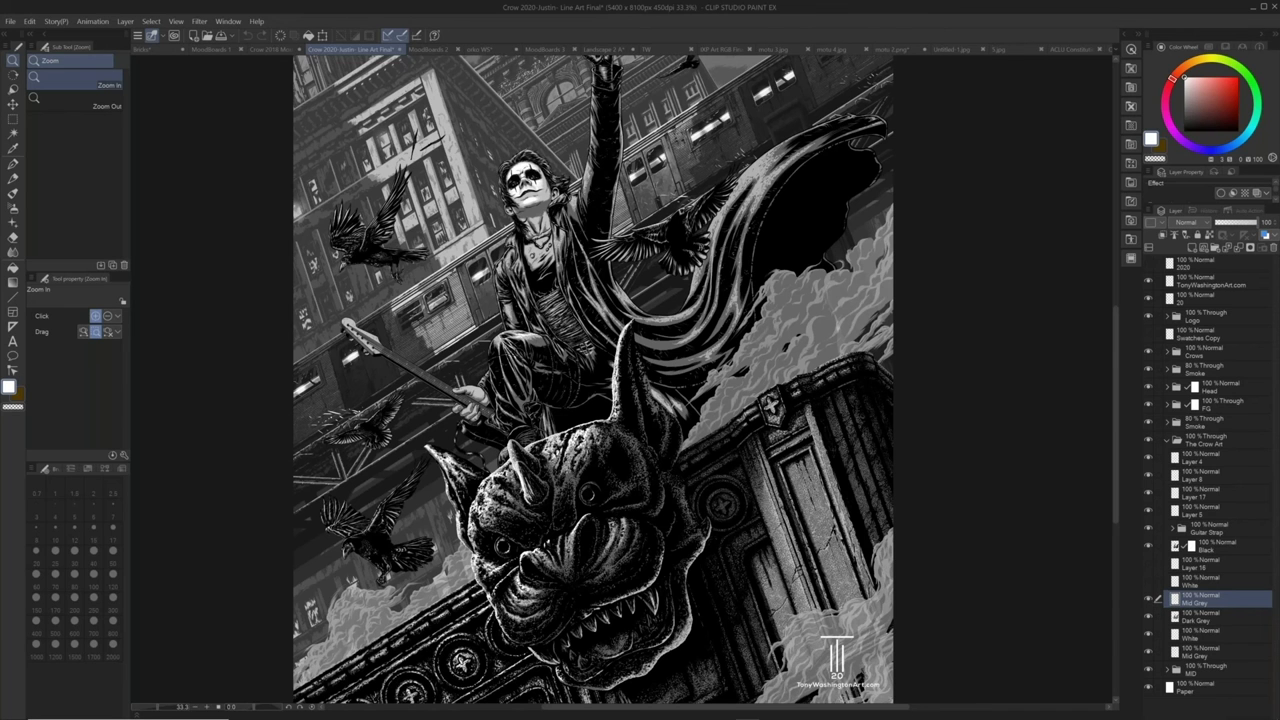
{"action": "left_click", "coordinate": [1149, 564]}
Inspect the figure's torso and legs up close while hiding and showing the Mid Grey, Dark Grey and lower White layers
{"action": "left_click_drag", "start_coordinate": [446, 246], "coordinate": [663, 449]}
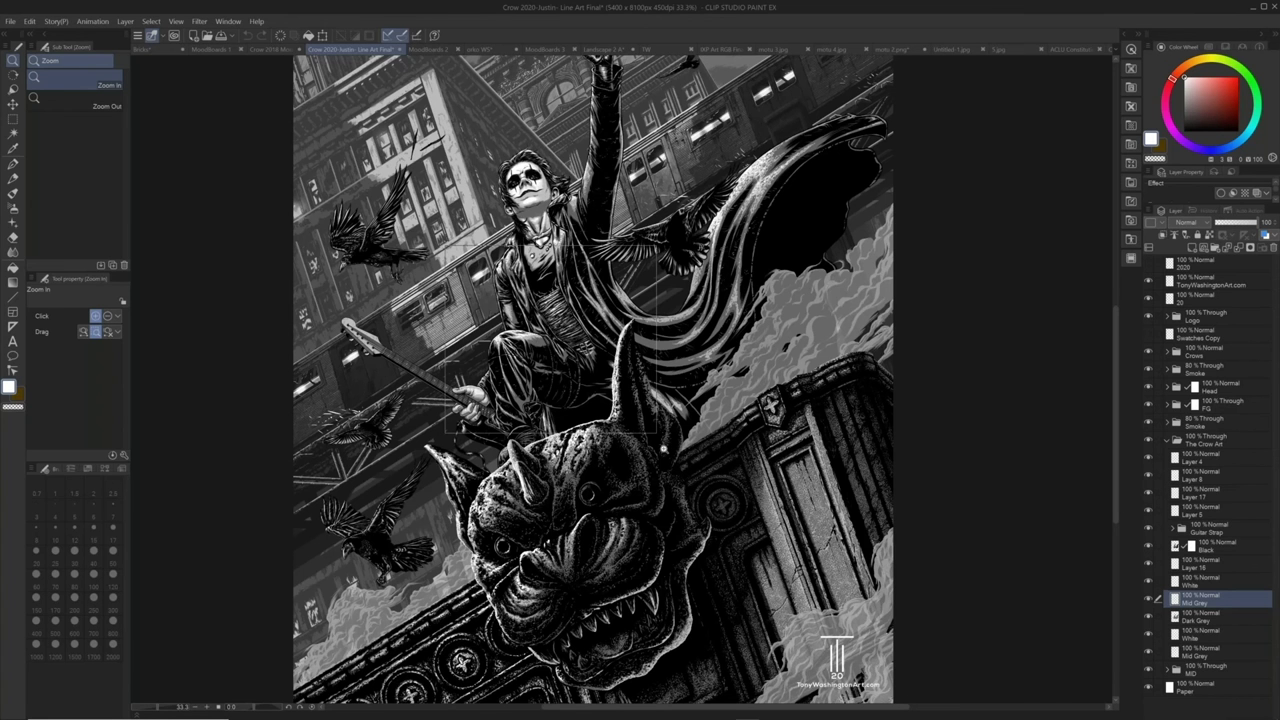
{"action": "left_click_drag", "start_coordinate": [664, 449], "coordinate": [663, 453]}
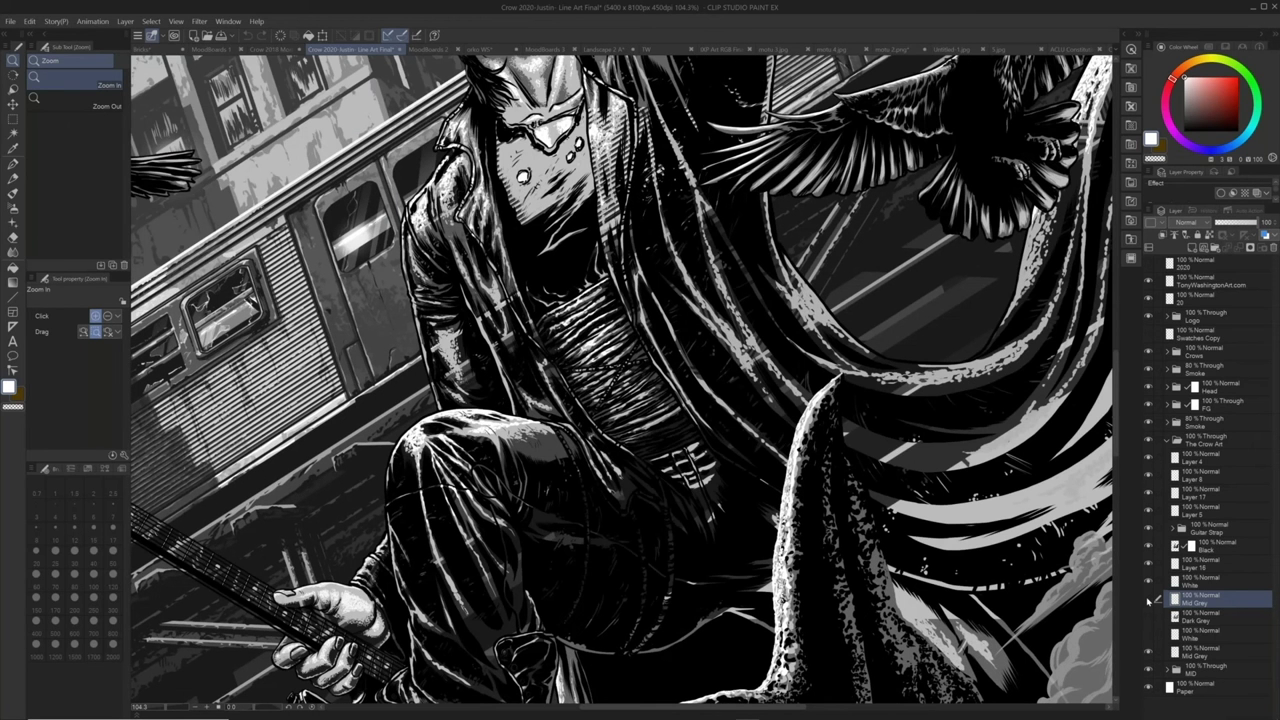
{"action": "left_click", "coordinate": [1148, 599]}
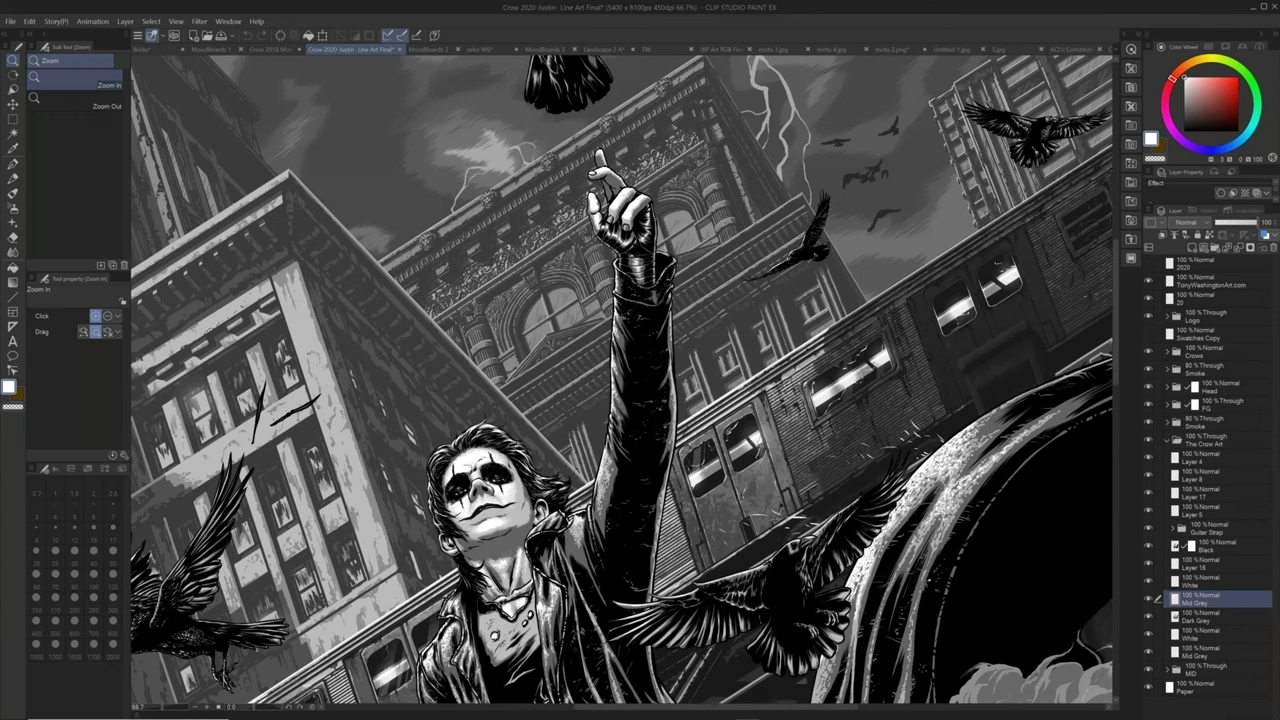
View the gargoyle up close, and hide and show the Head folder to compare the artwork without it
{"action": "key", "text": "ctrl+minus"}
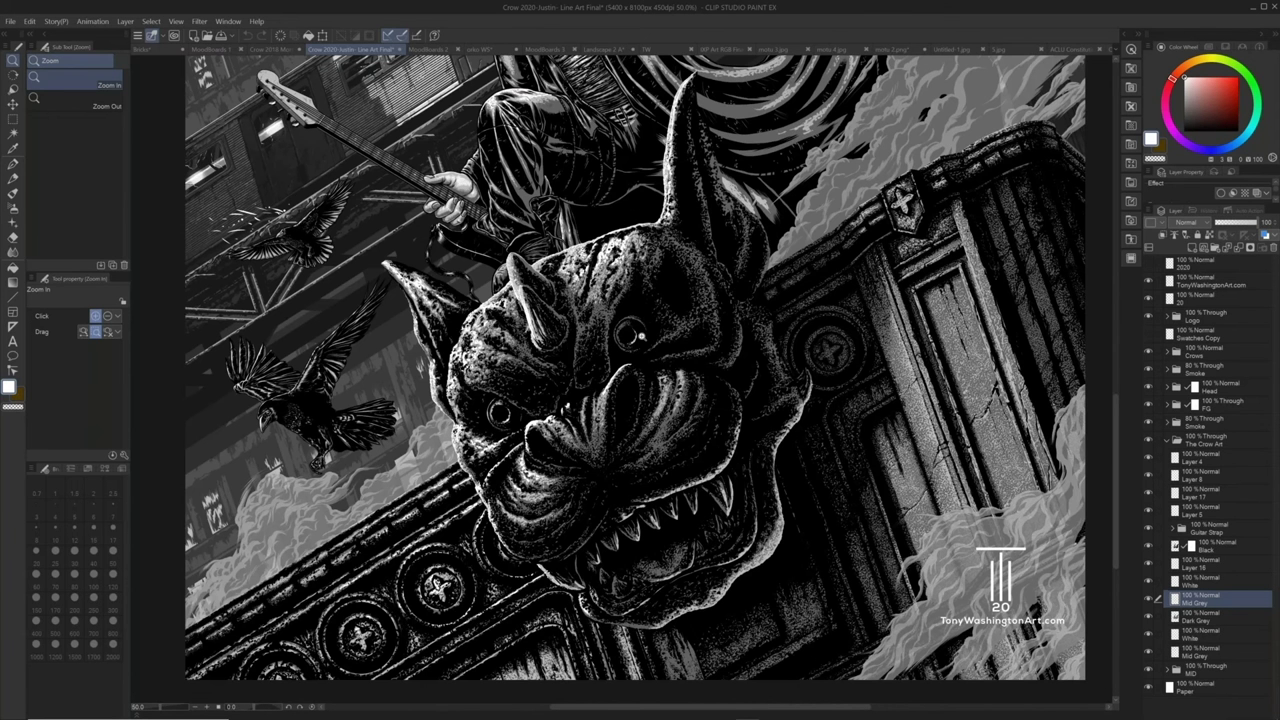
{"action": "left_click", "coordinate": [1148, 386]}
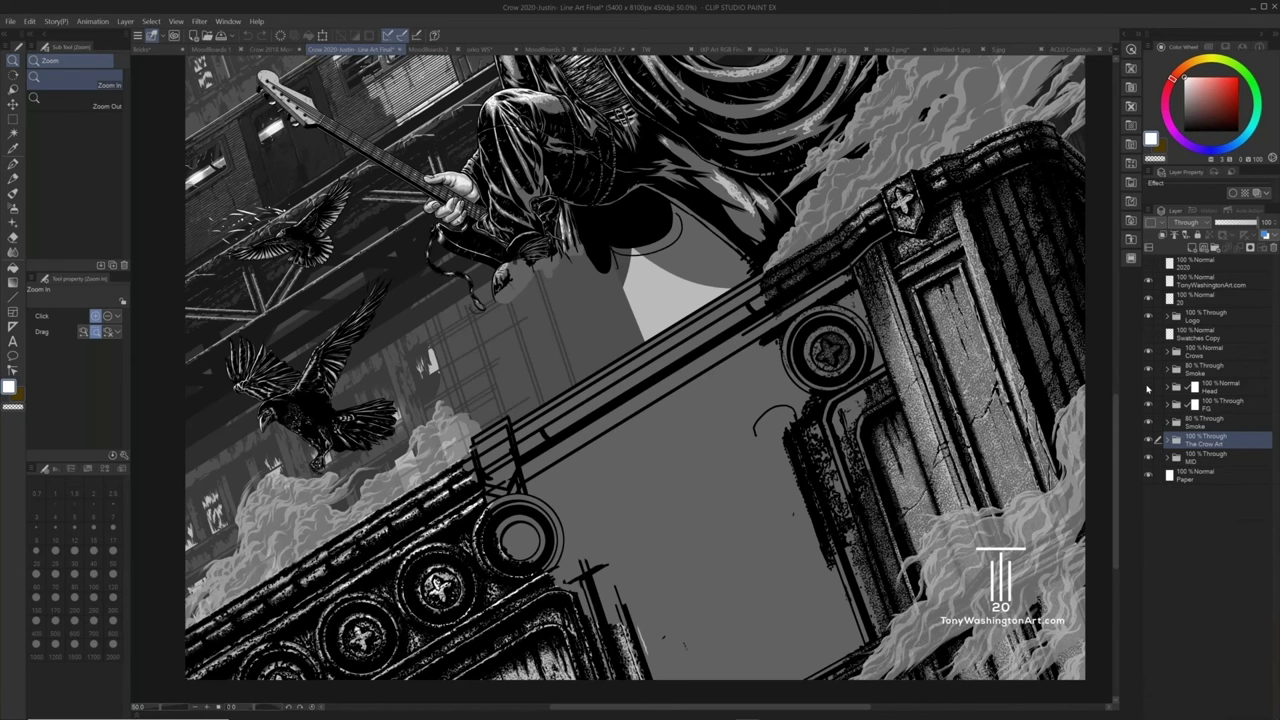
{"action": "left_click", "coordinate": [1148, 387]}
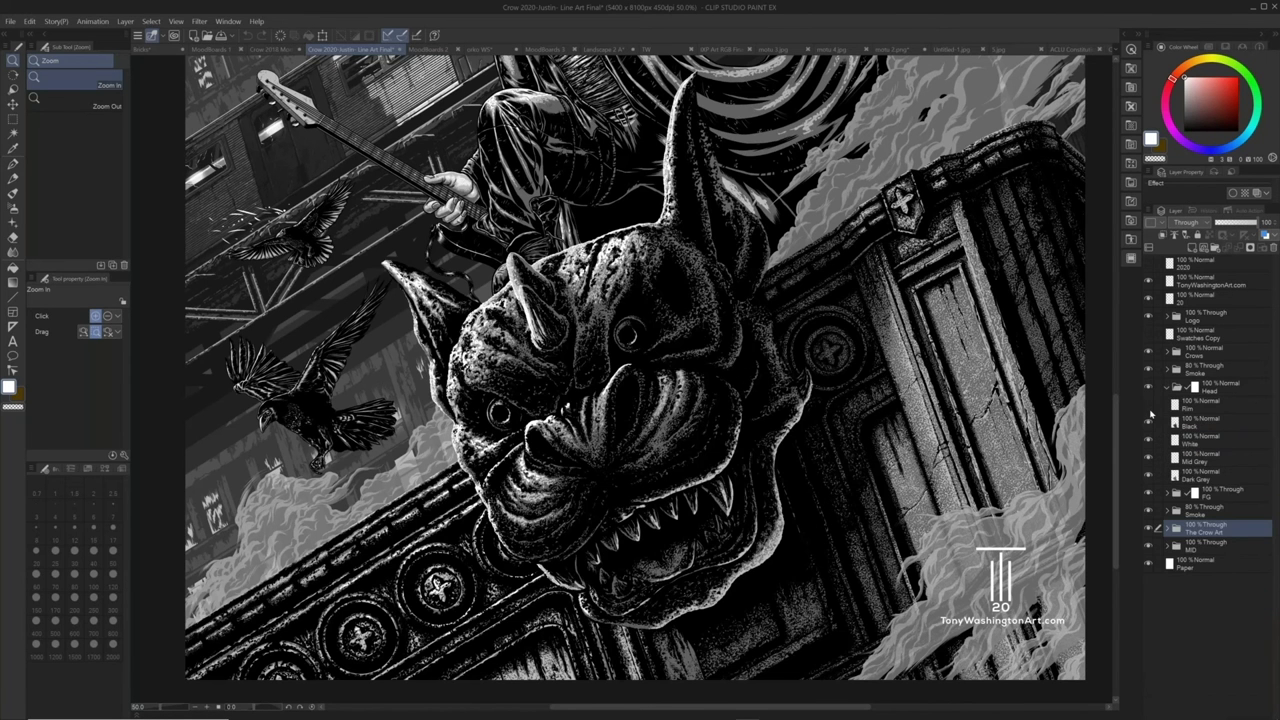
Check the Black and Rim layers inside the Head folder by toggling their visibility, with the Rim layer selected
{"action": "left_click", "coordinate": [1148, 421]}
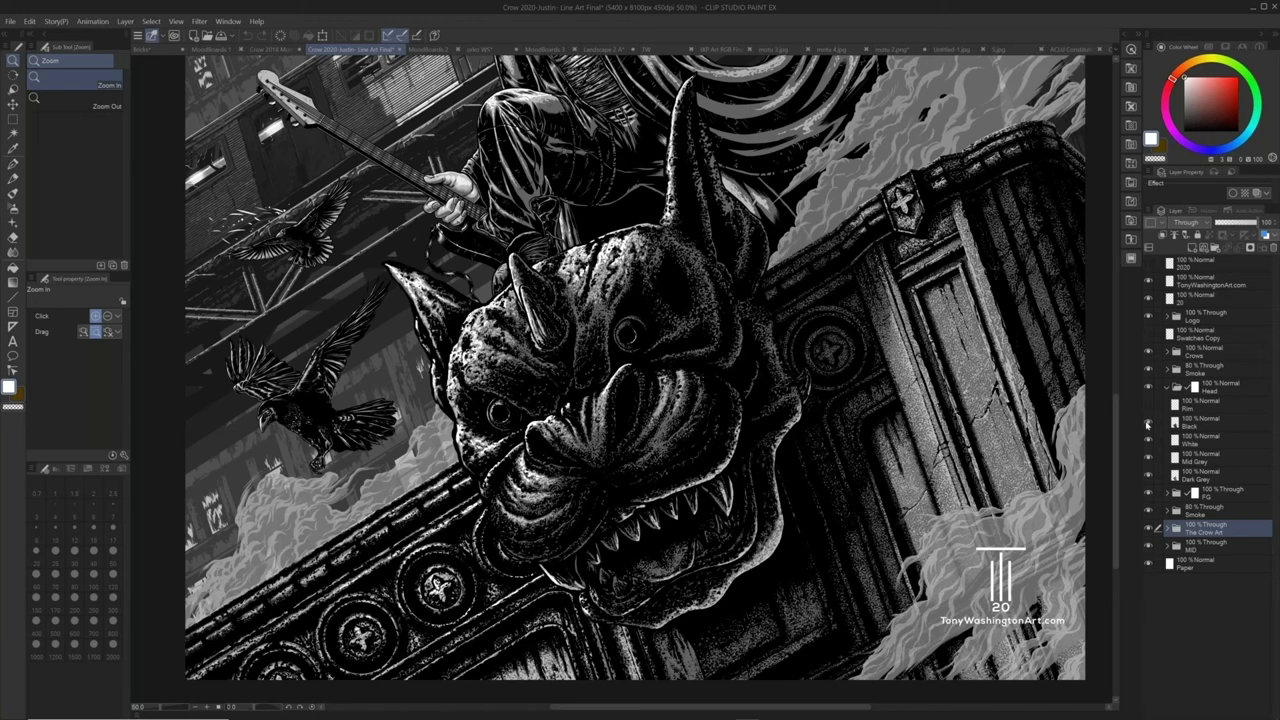
{"action": "left_click", "coordinate": [1148, 404]}
{"action": "left_click", "coordinate": [1200, 404]}
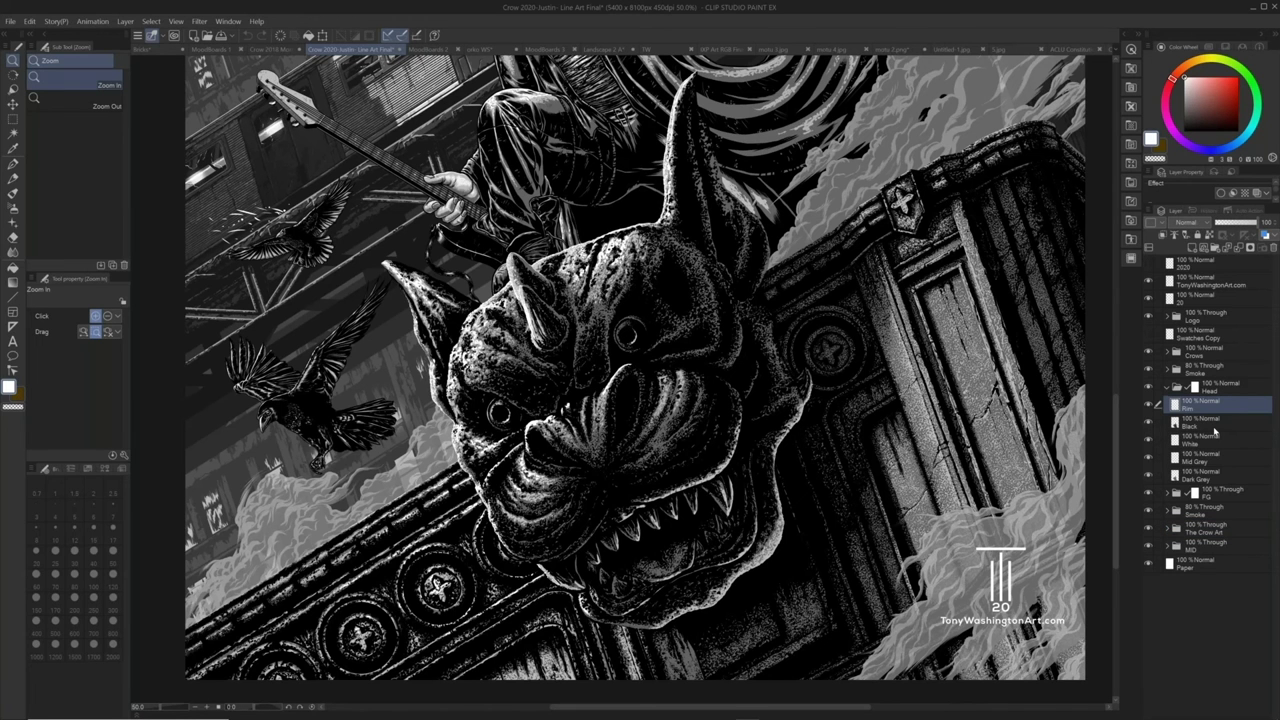
{"action": "left_click", "coordinate": [1148, 404]}
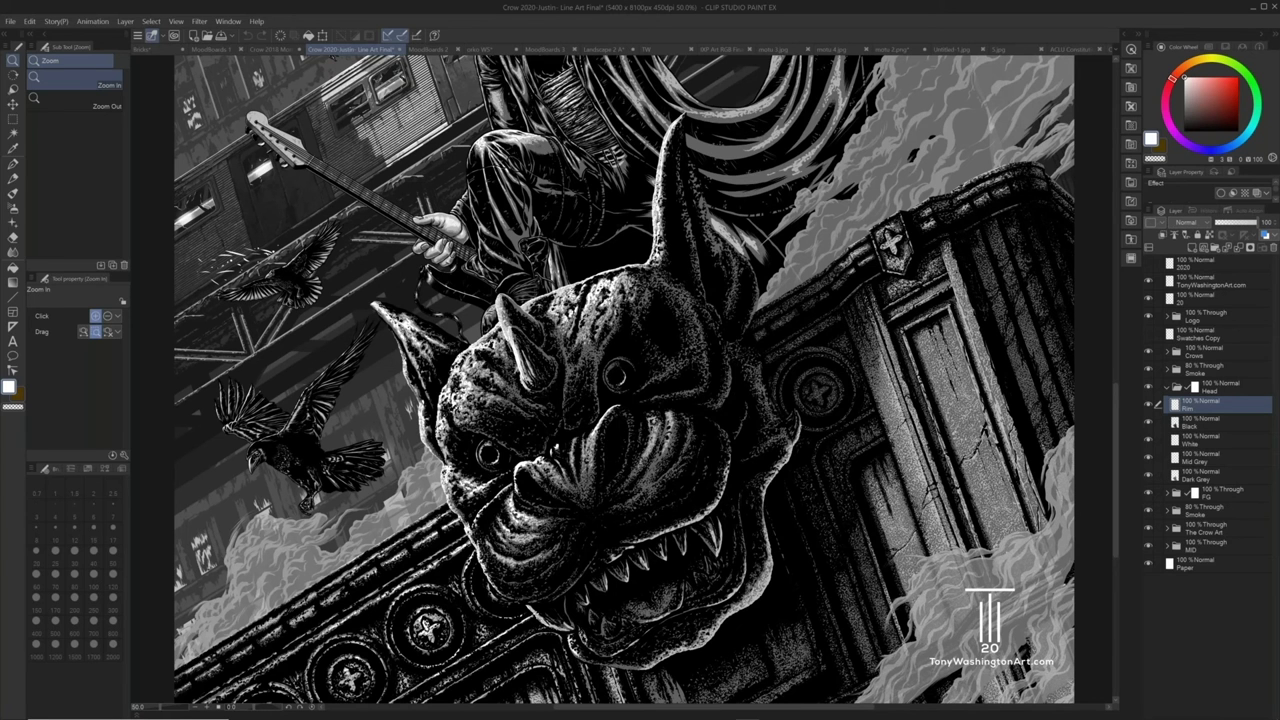
Examine the rim lighting on the gargoyle head and how the figure, cape and background read across the whole composition
{"action": "scroll", "coordinate": [625, 380], "scroll_direction": "down", "scroll_amount": 3}
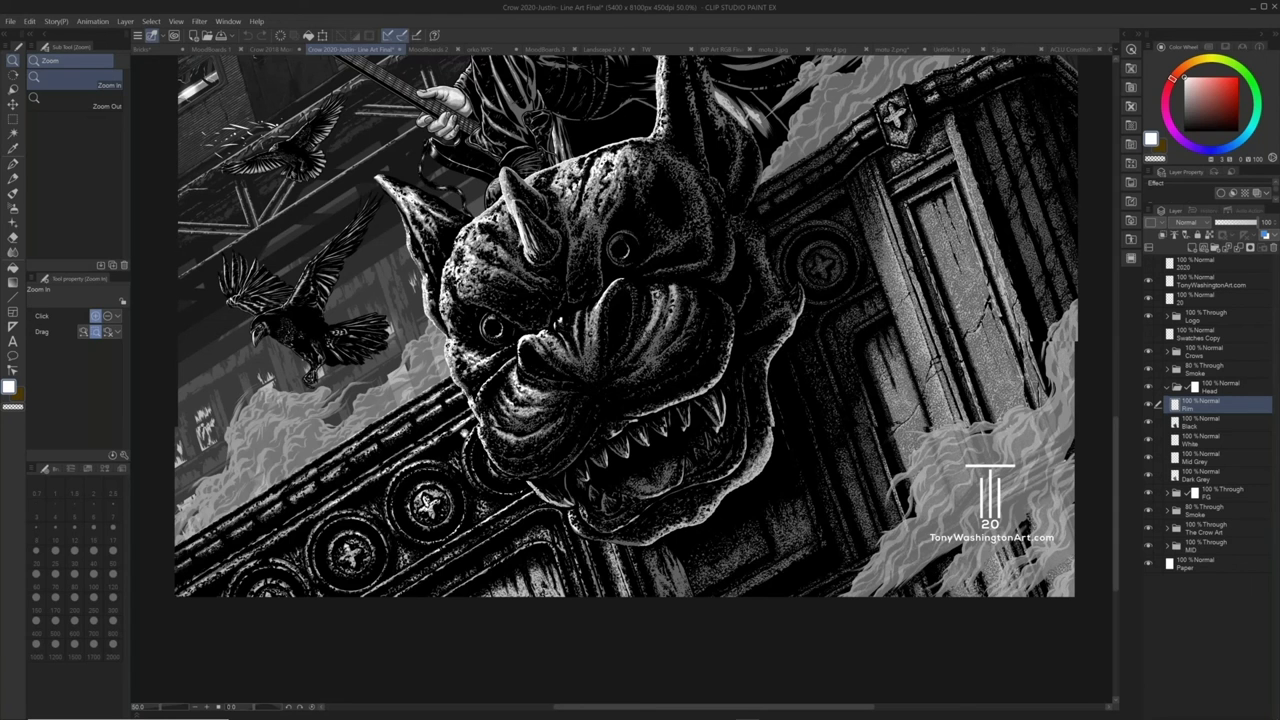
{"action": "scroll", "coordinate": [620, 380], "scroll_direction": "up", "scroll_amount": 3}
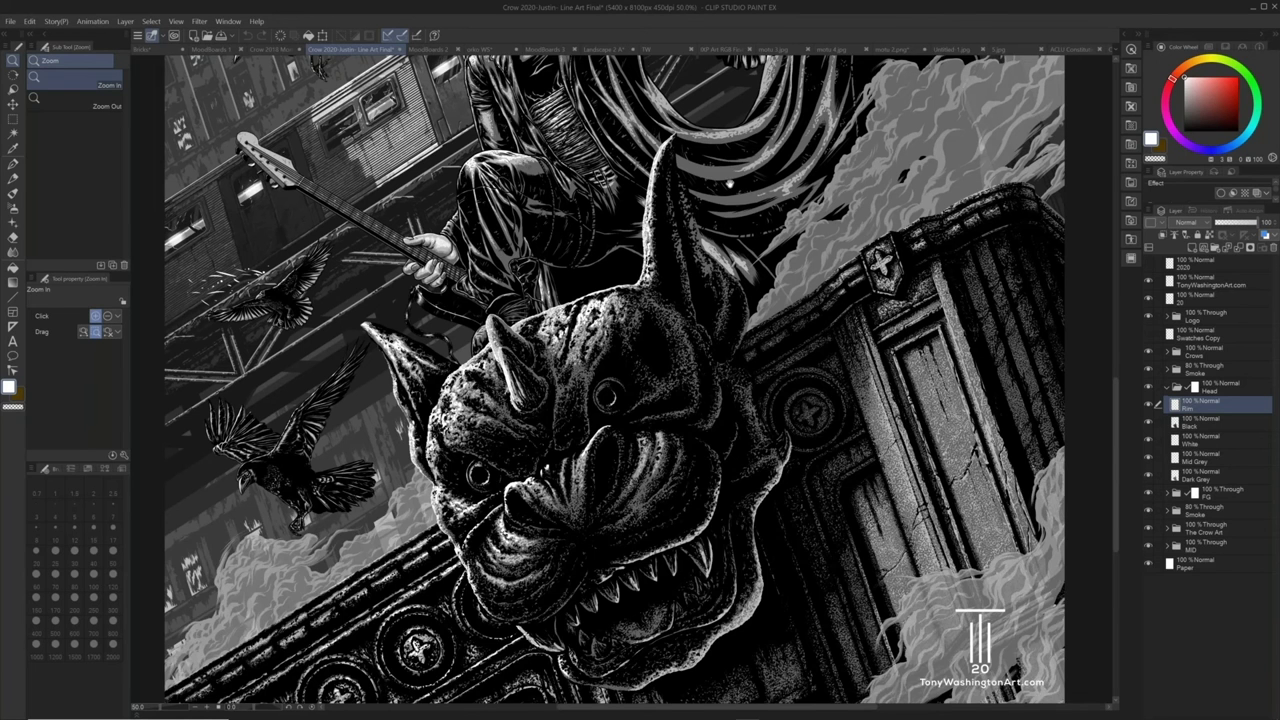
{"action": "scroll", "coordinate": [604, 382], "scroll_direction": "up", "scroll_amount": 1}
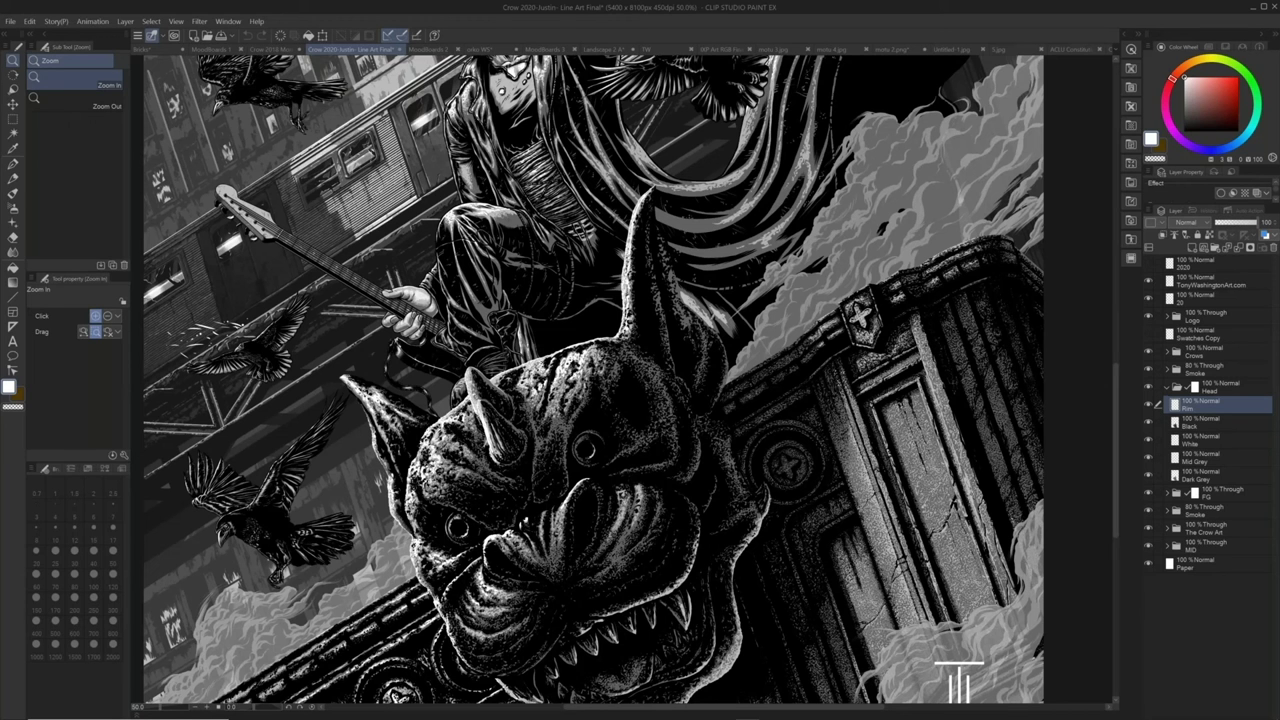
{"action": "key", "text": "alt"}
{"action": "left_click", "coordinate": [684, 192], "text": "alt"}
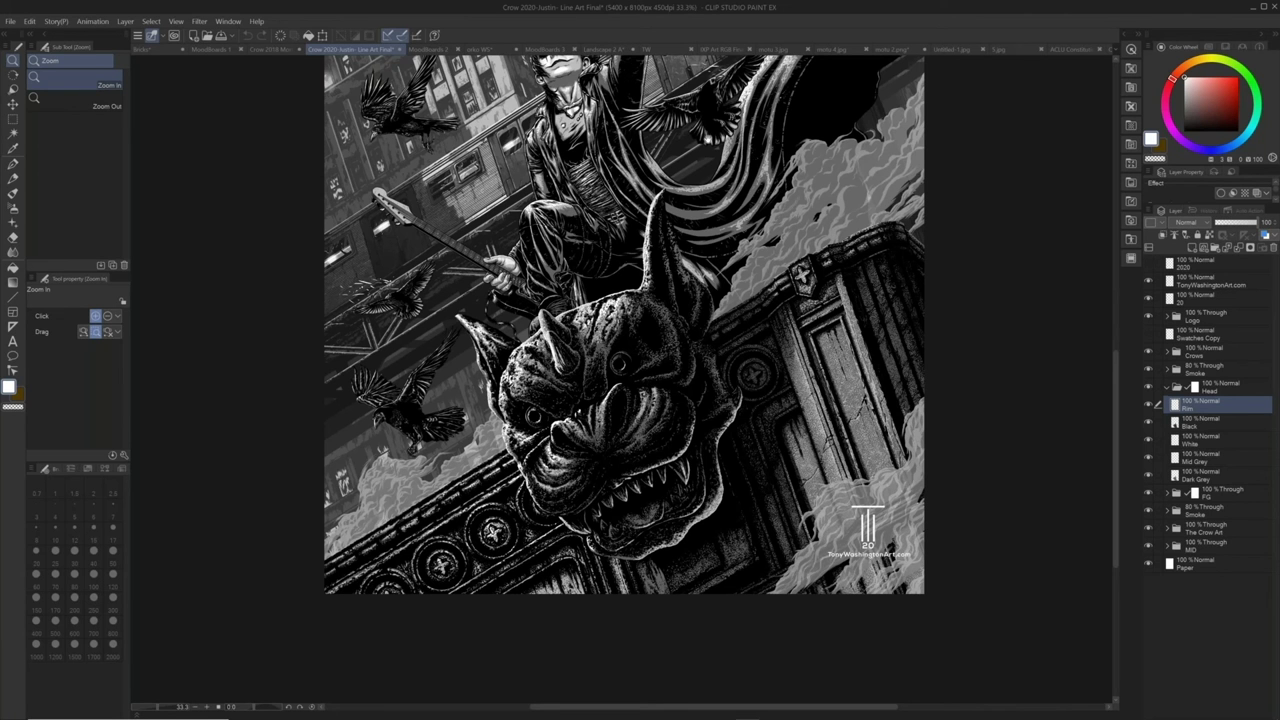
{"action": "left_click_drag", "start_coordinate": [672, 208], "coordinate": [668, 214]}
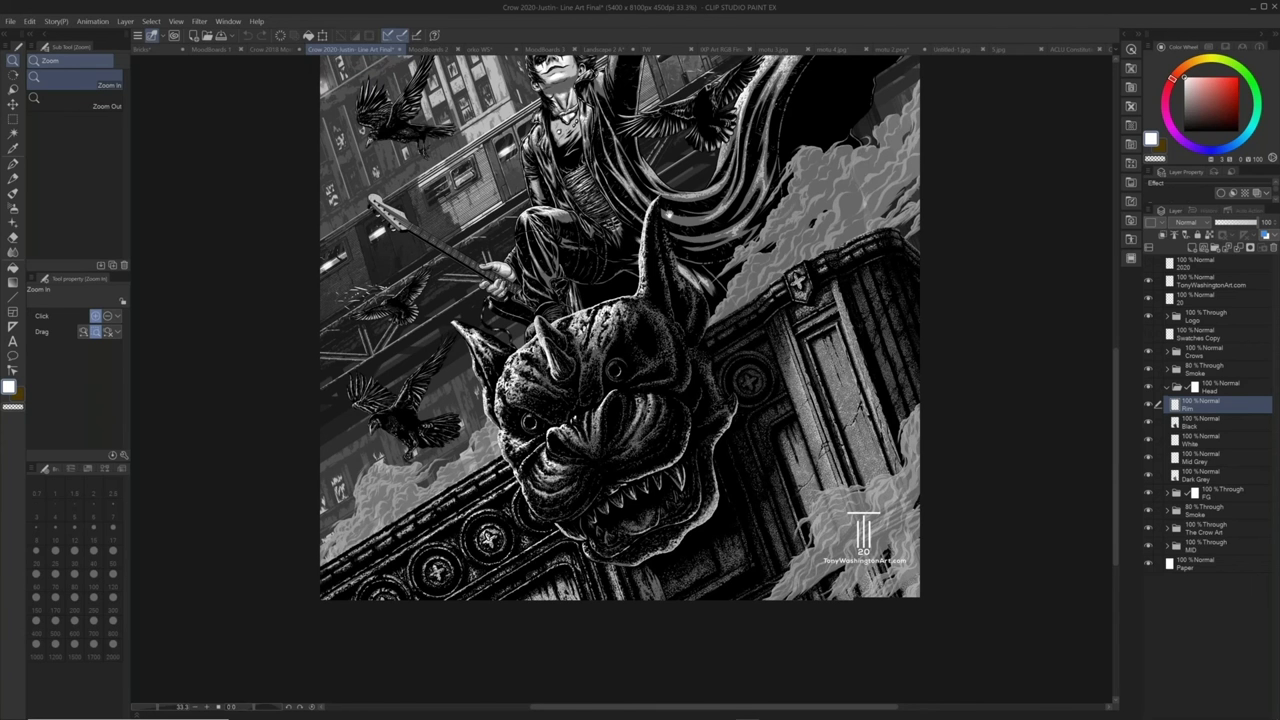
{"action": "left_click_drag", "start_coordinate": [668, 214], "coordinate": [604, 393]}
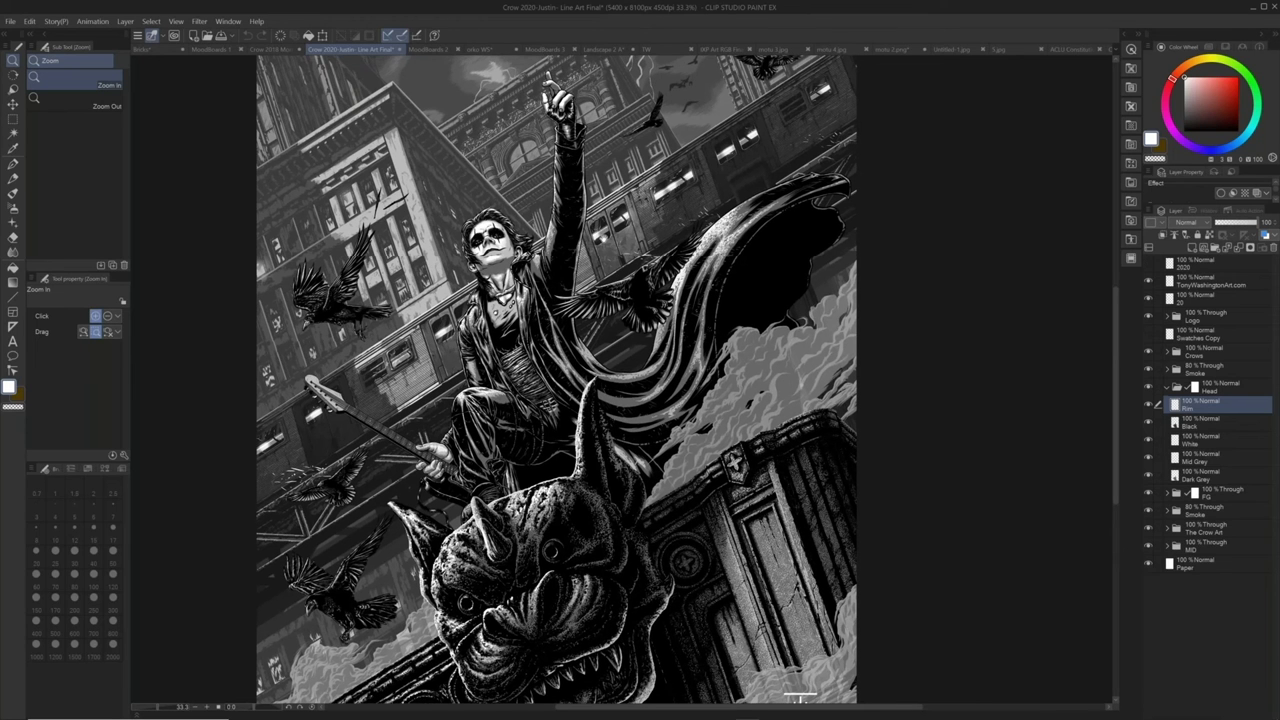
{"action": "left_click_drag", "start_coordinate": [557, 330], "coordinate": [543, 430]}
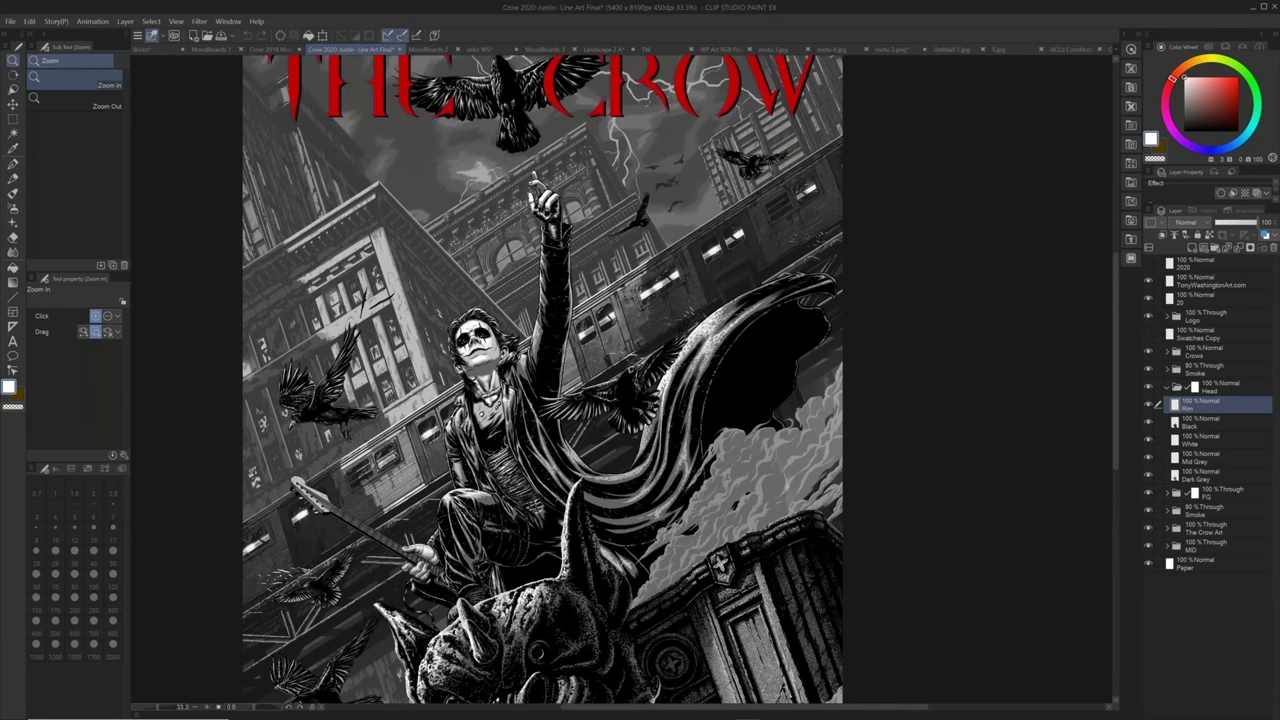
{"action": "scroll", "coordinate": [548, 380], "scroll_direction": "down", "scroll_amount": 2}
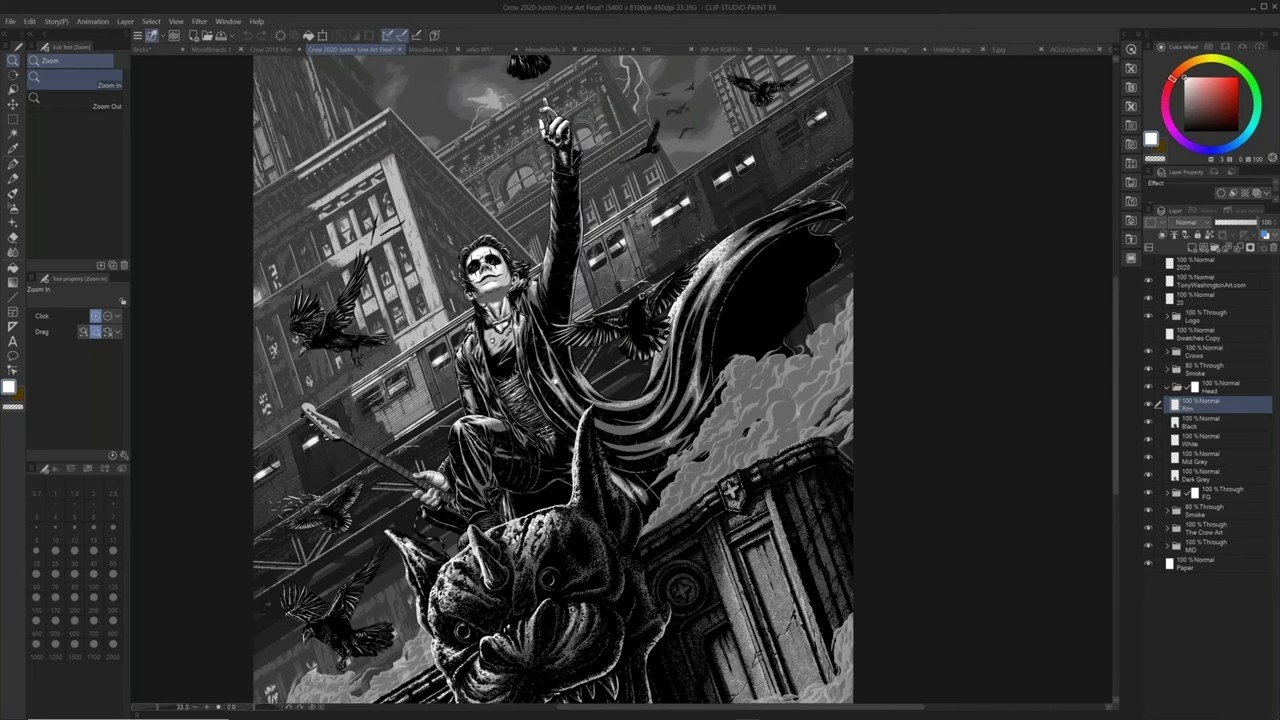
{"action": "left_click_drag", "start_coordinate": [540, 389], "coordinate": [579, 411]}
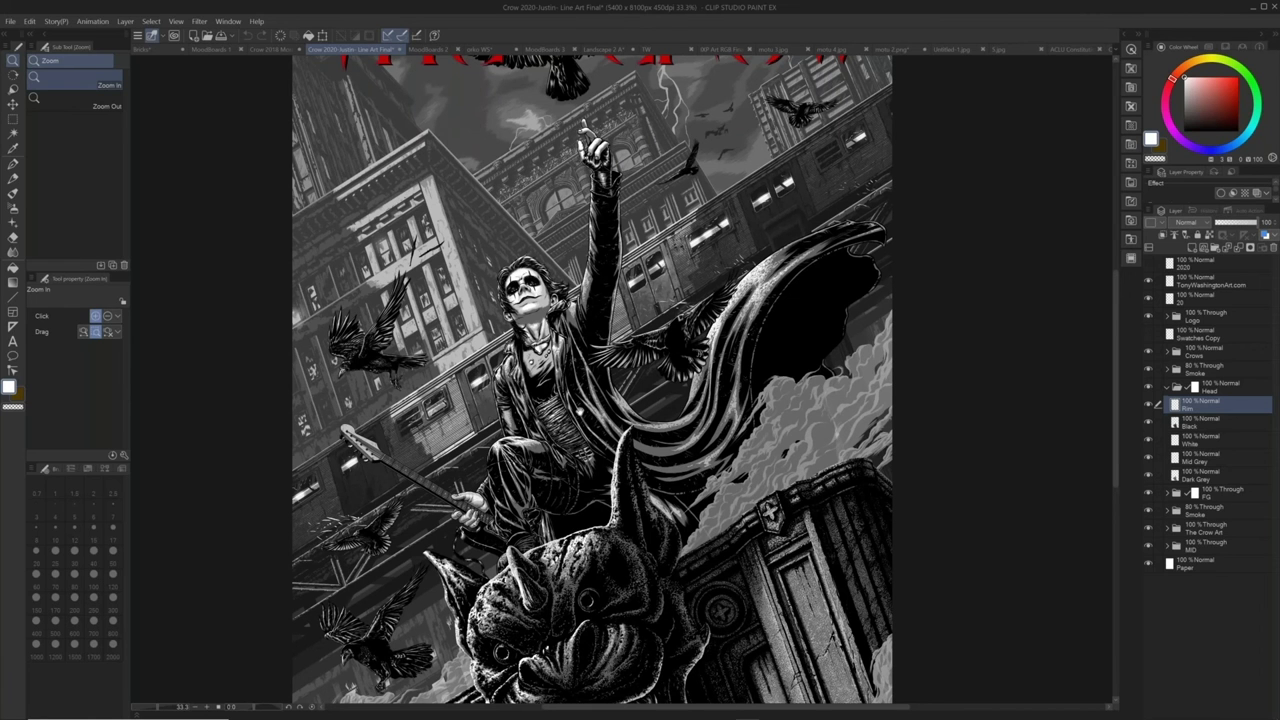
{"action": "left_click_drag", "start_coordinate": [798, 248], "coordinate": [796, 256]}
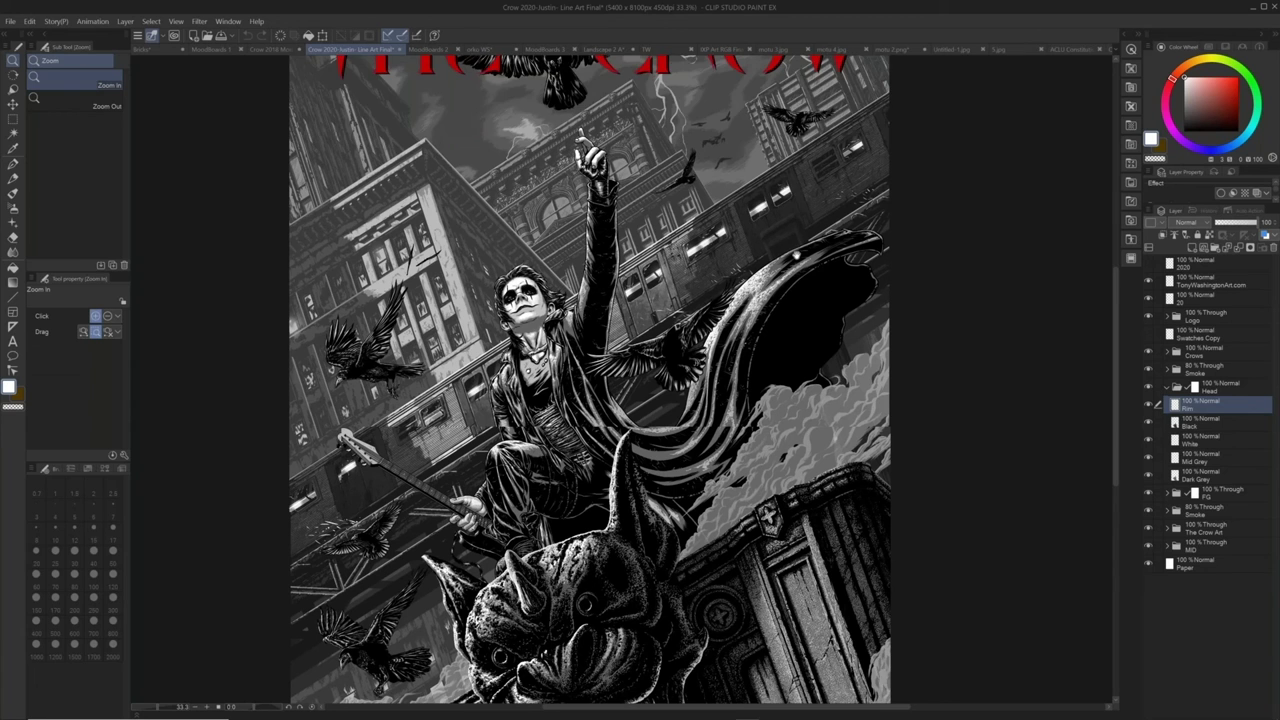
Look over the Crow 2020 line art composition and compare it briefly with the grey brick pattern in the Bricks document
{"action": "scroll", "coordinate": [797, 255], "scroll_direction": "down", "scroll_amount": 3}
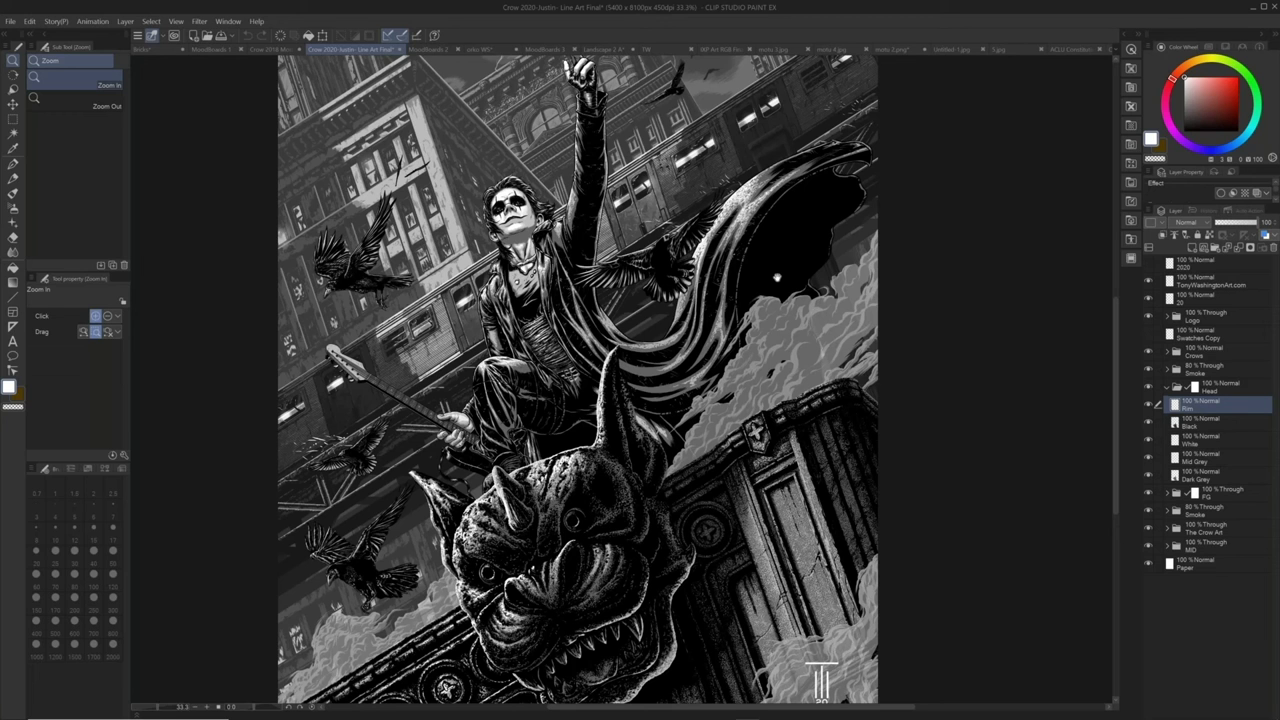
{"action": "left_click", "coordinate": [154, 56]}
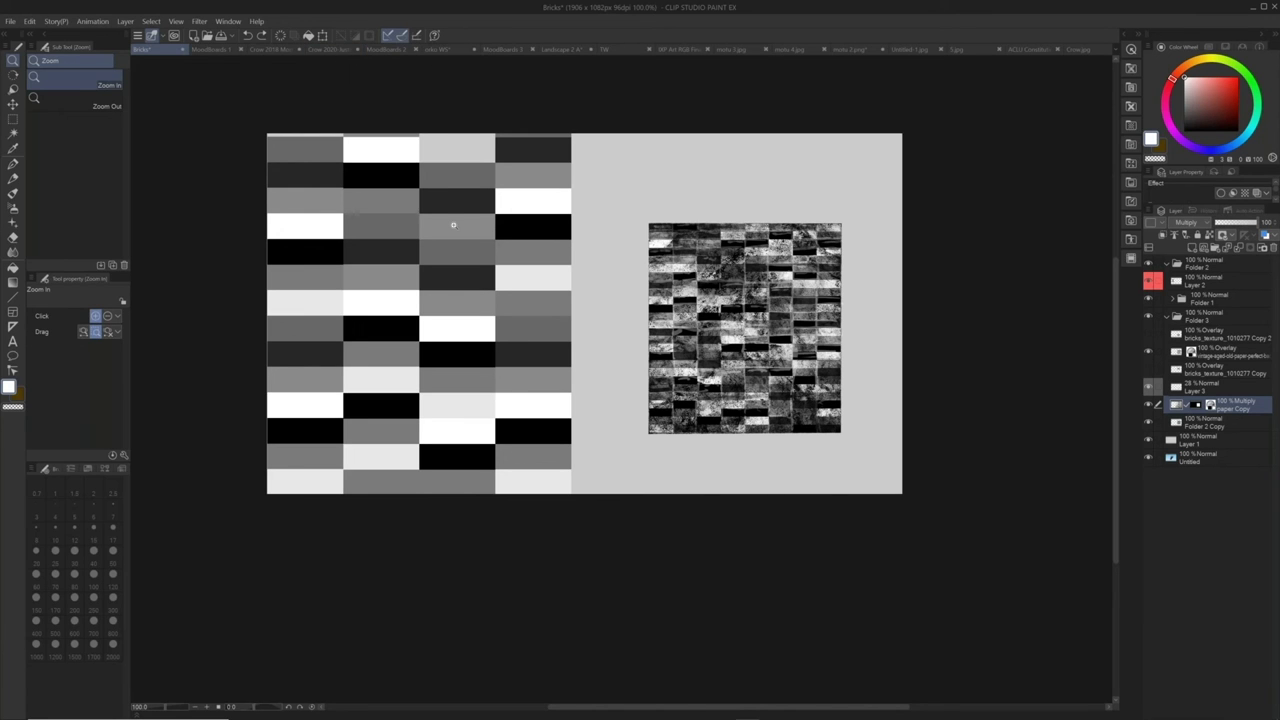
{"action": "left_click", "coordinate": [348, 48]}
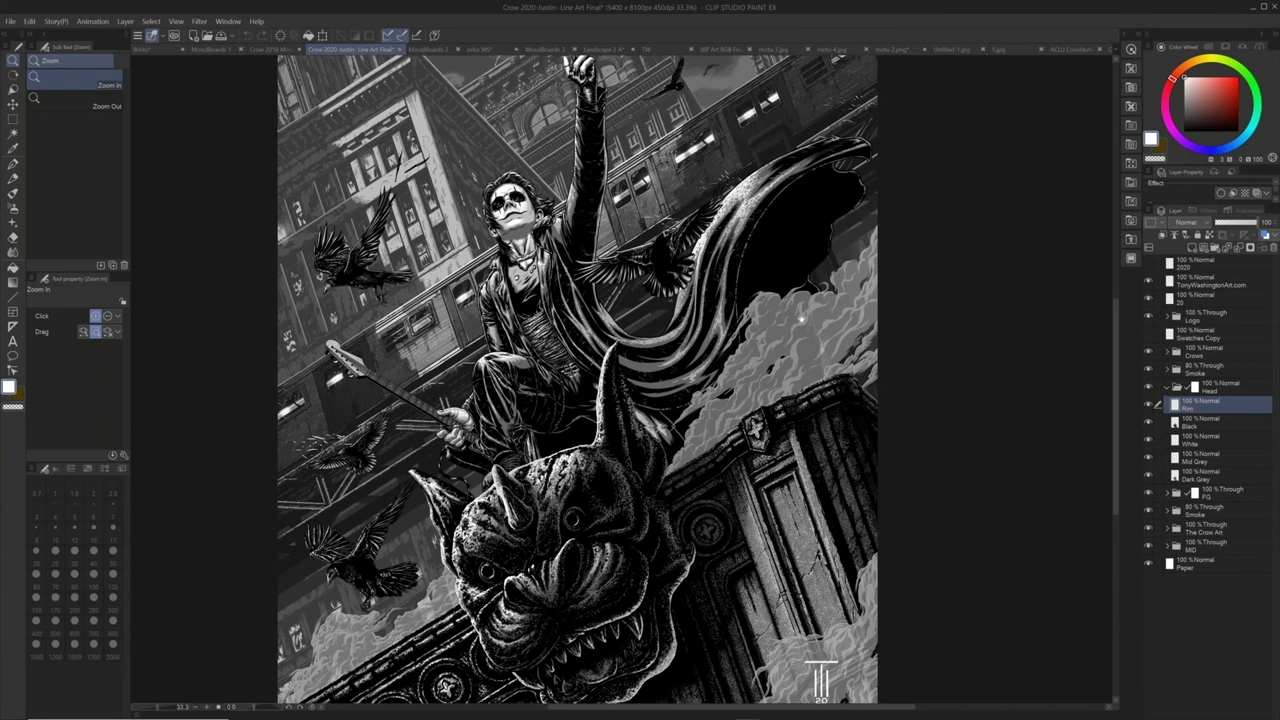
{"action": "scroll", "coordinate": [800, 318], "scroll_direction": "up", "scroll_amount": 3}
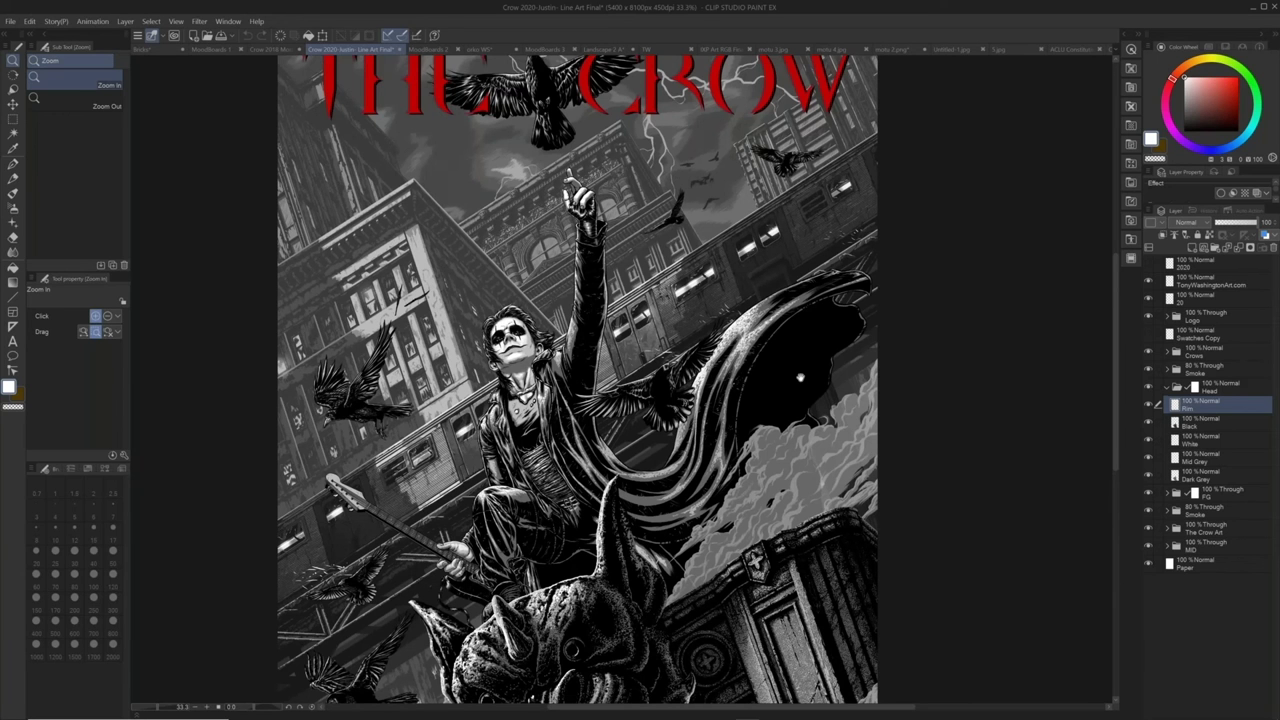
{"action": "left_click_drag", "start_coordinate": [800, 377], "coordinate": [808, 359]}
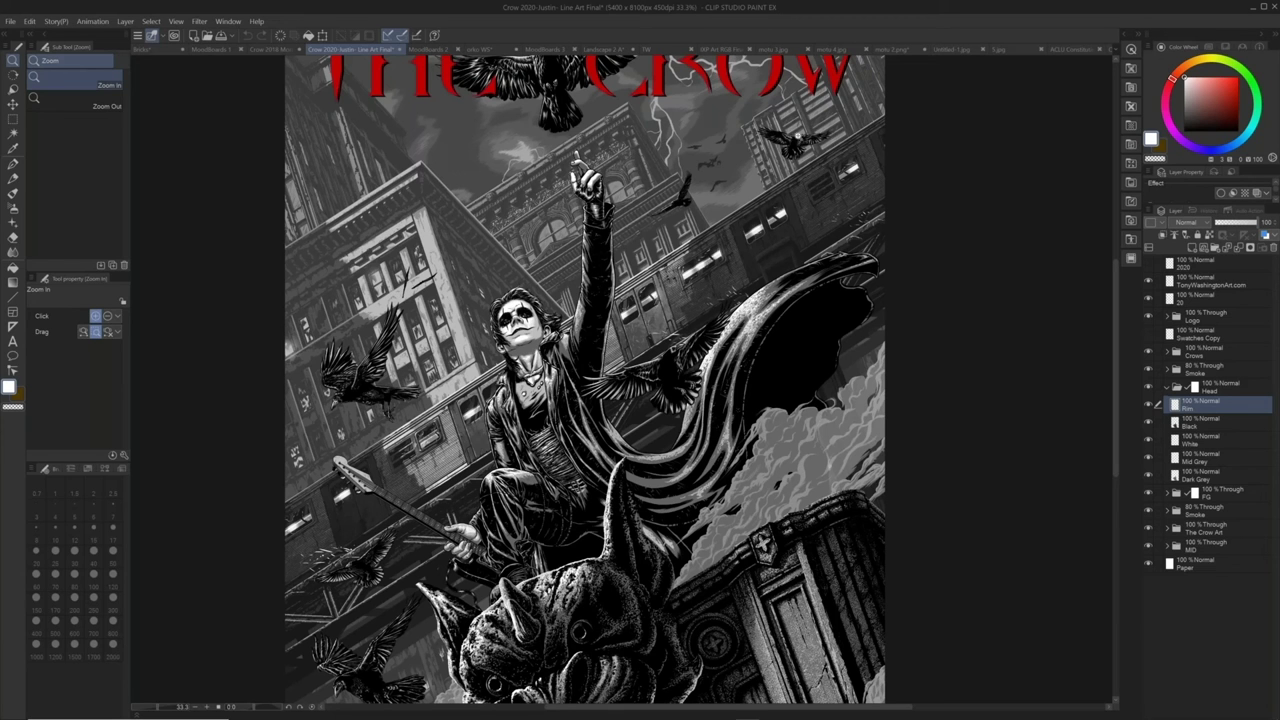
Inspect the flying crow, train windows and cape highlights up close, then return to the whole Crow 2020 composition
{"action": "left_click_drag", "start_coordinate": [760, 95], "coordinate": [871, 186]}
{"action": "left_click_drag", "start_coordinate": [871, 186], "coordinate": [871, 186]}
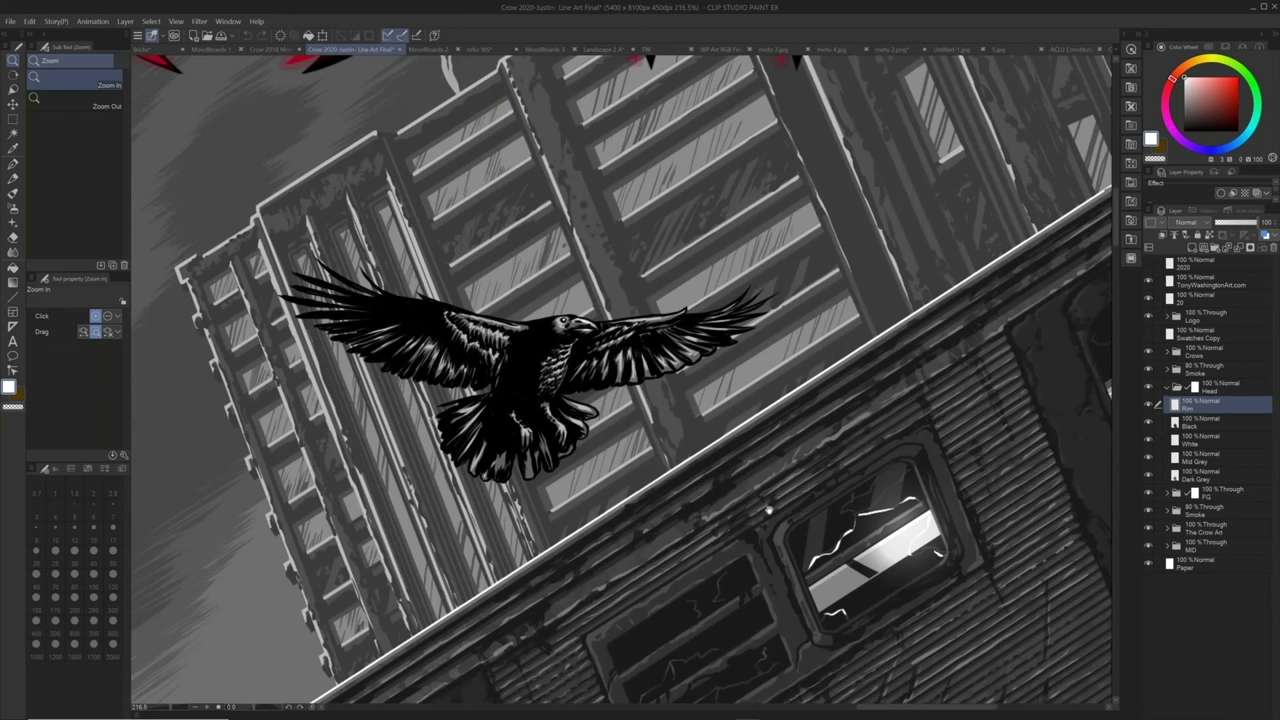
{"action": "left_click_drag", "start_coordinate": [769, 510], "coordinate": [755, 372]}
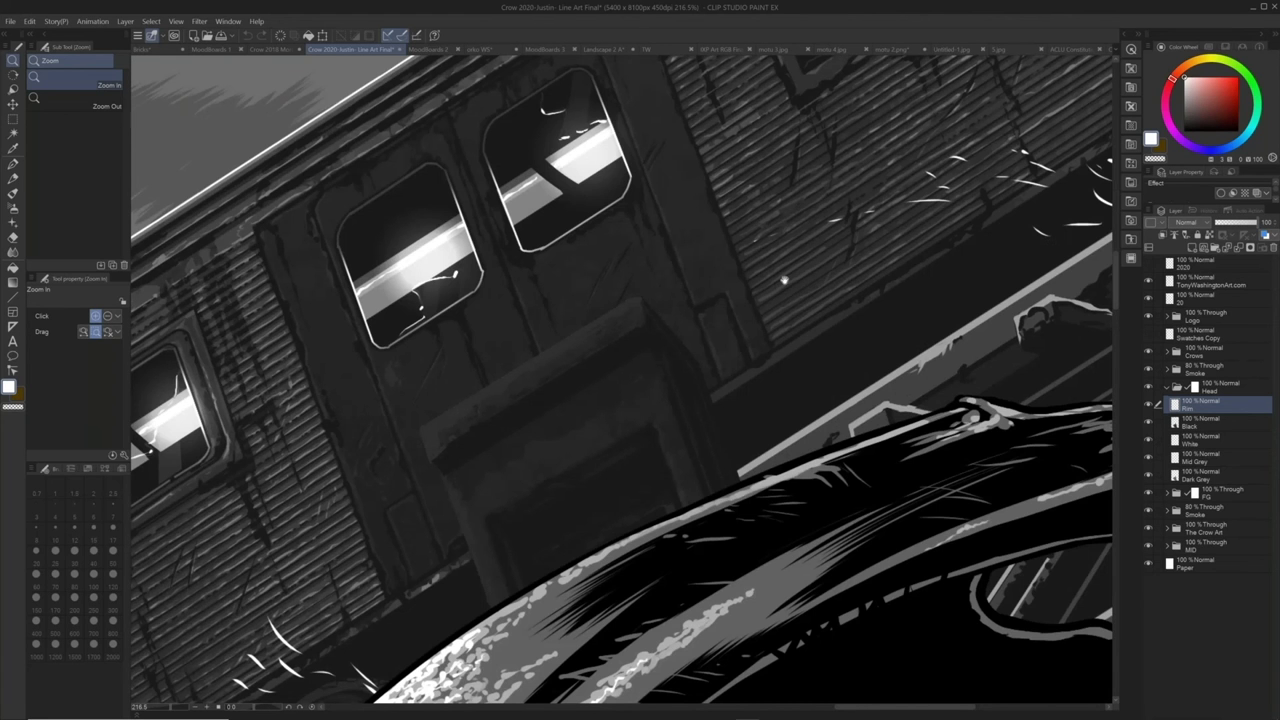
{"action": "left_click_drag", "start_coordinate": [784, 280], "coordinate": [858, 88]}
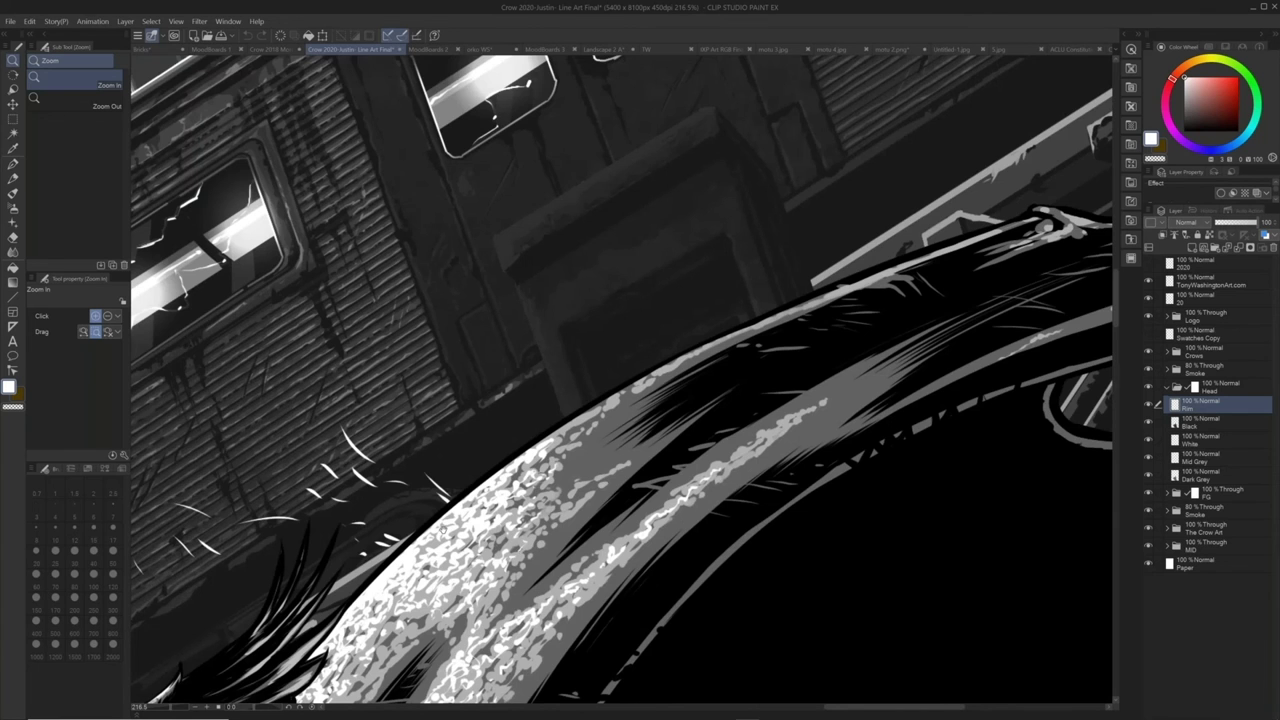
{"action": "left_click_drag", "start_coordinate": [443, 530], "coordinate": [554, 375]}
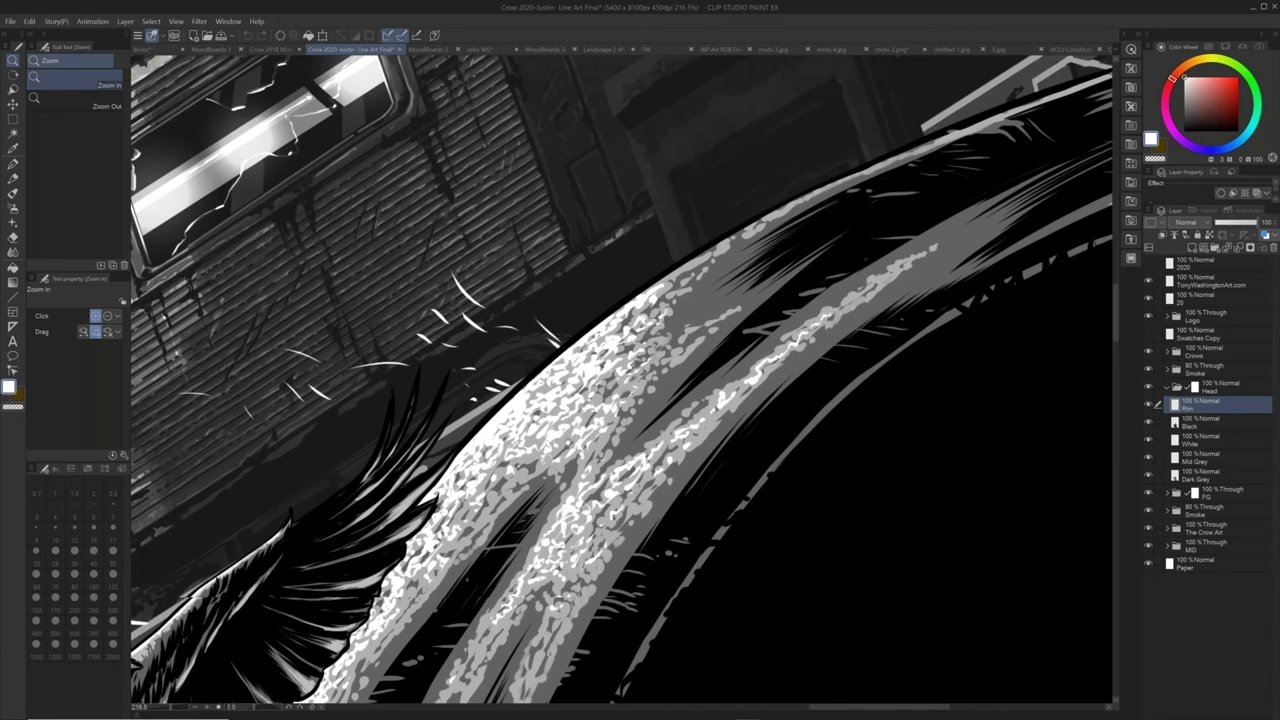
{"action": "left_click_drag", "start_coordinate": [600, 430], "coordinate": [641, 292]}
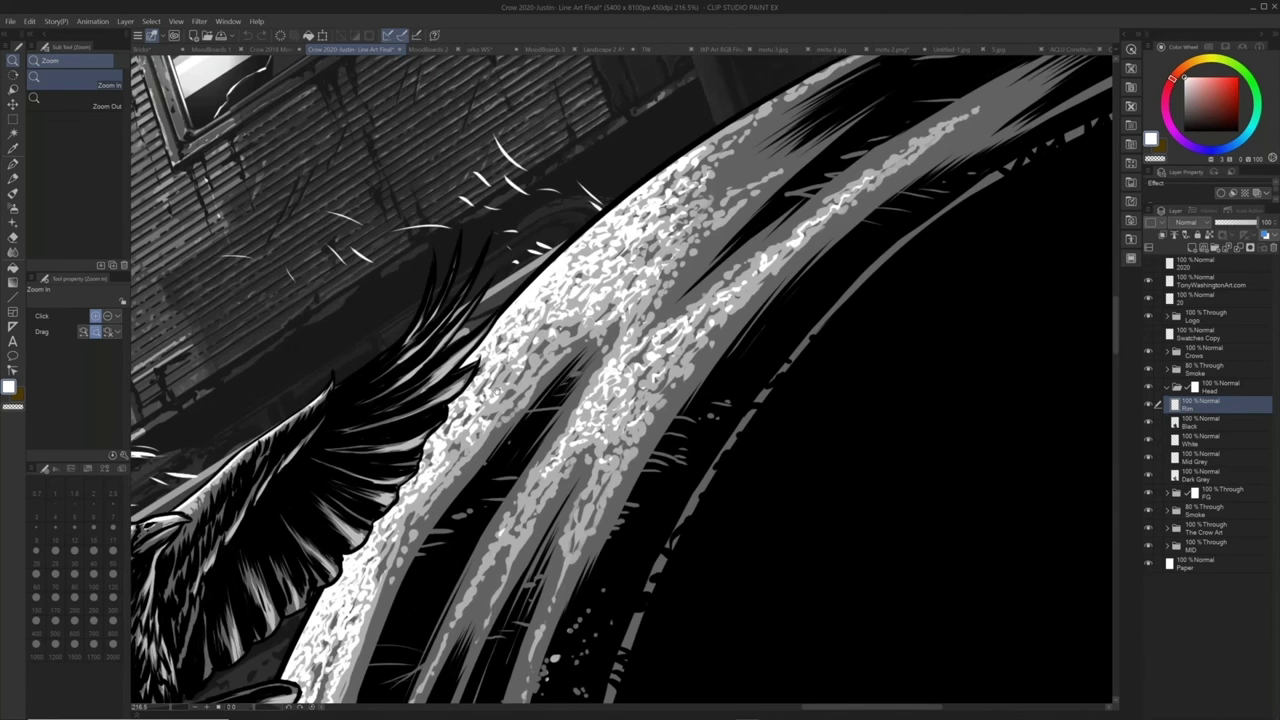
{"action": "left_click_drag", "start_coordinate": [555, 659], "coordinate": [1100, 70]}
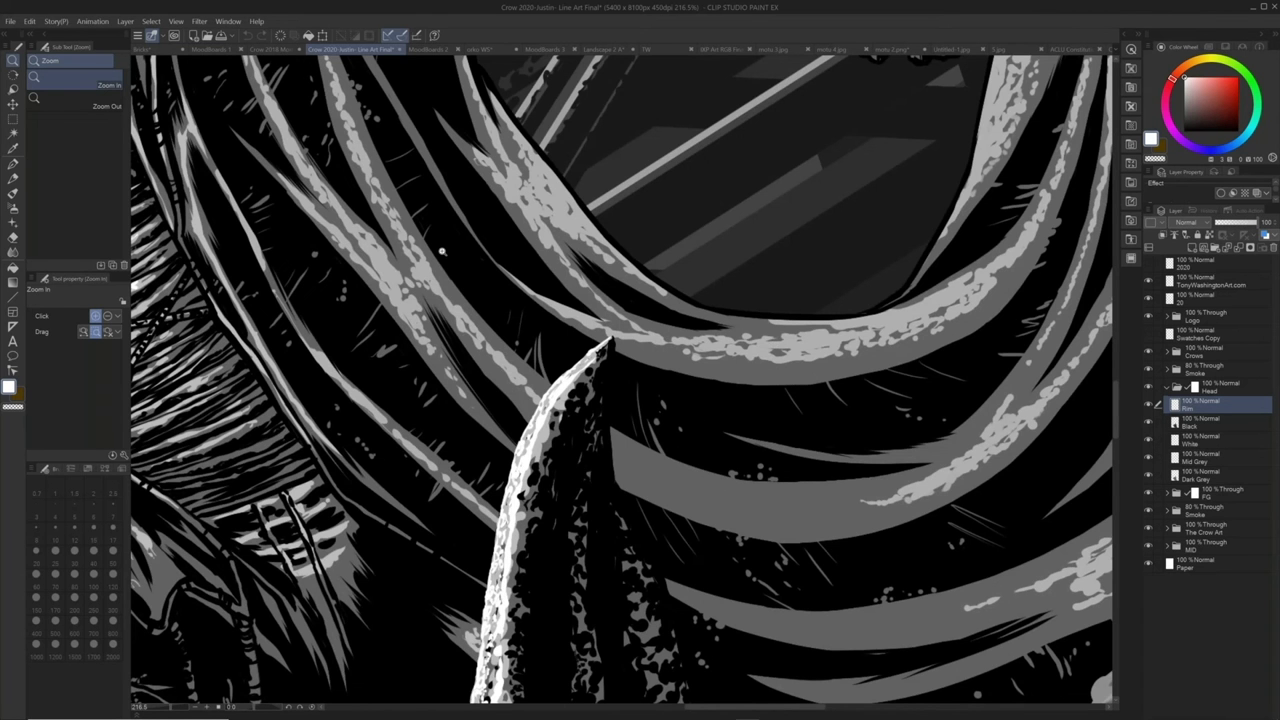
{"action": "key", "text": "ctrl+0"}
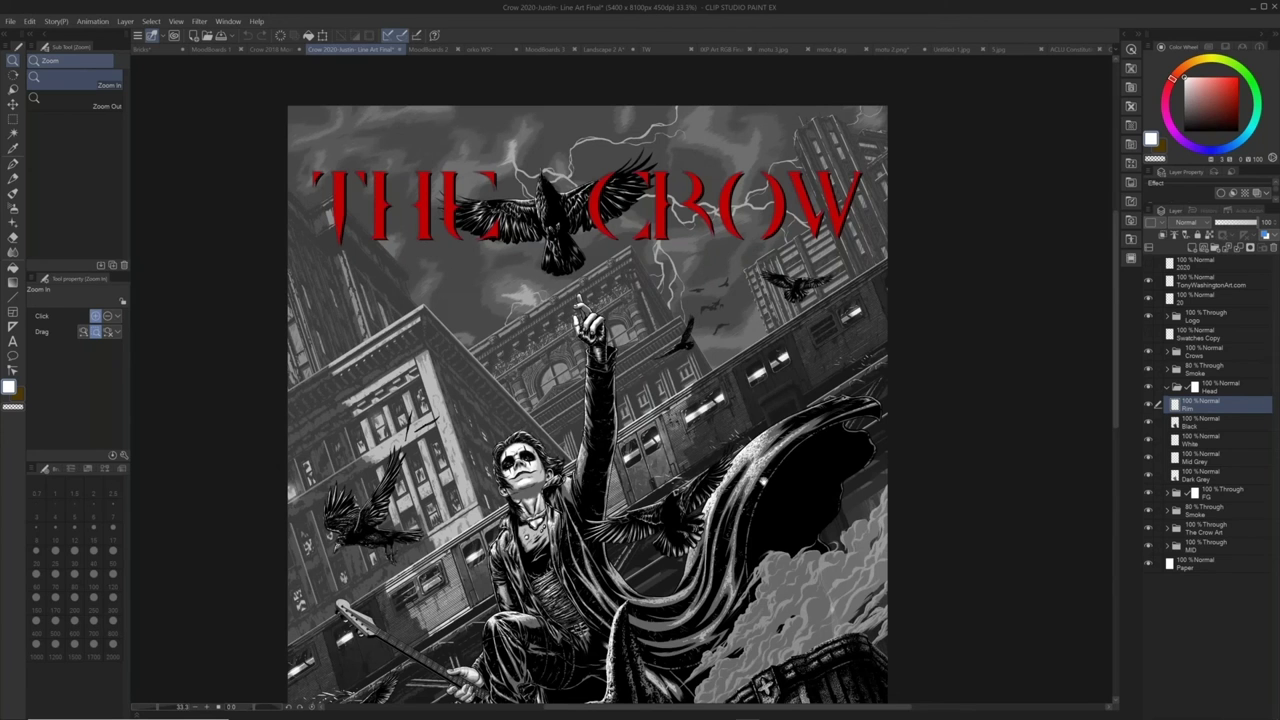
{"action": "left_click_drag", "start_coordinate": [763, 482], "coordinate": [761, 472]}
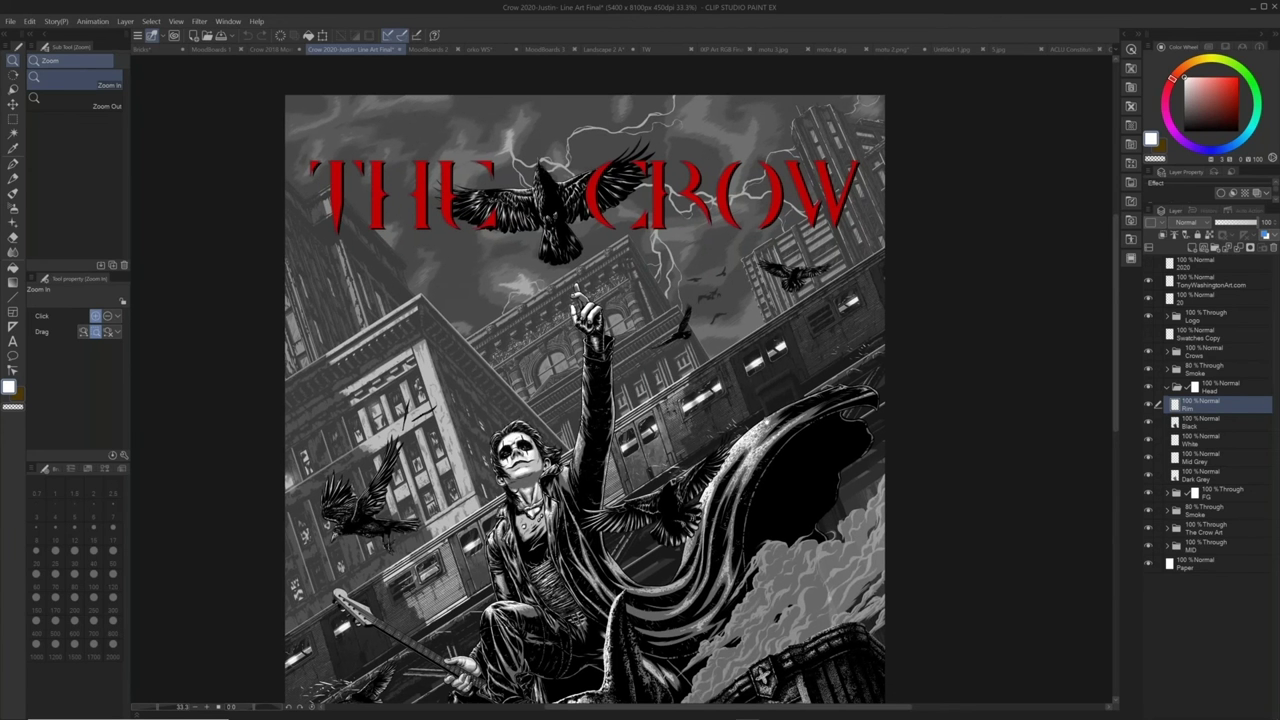
{"action": "left_click_drag", "start_coordinate": [766, 423], "coordinate": [783, 299]}
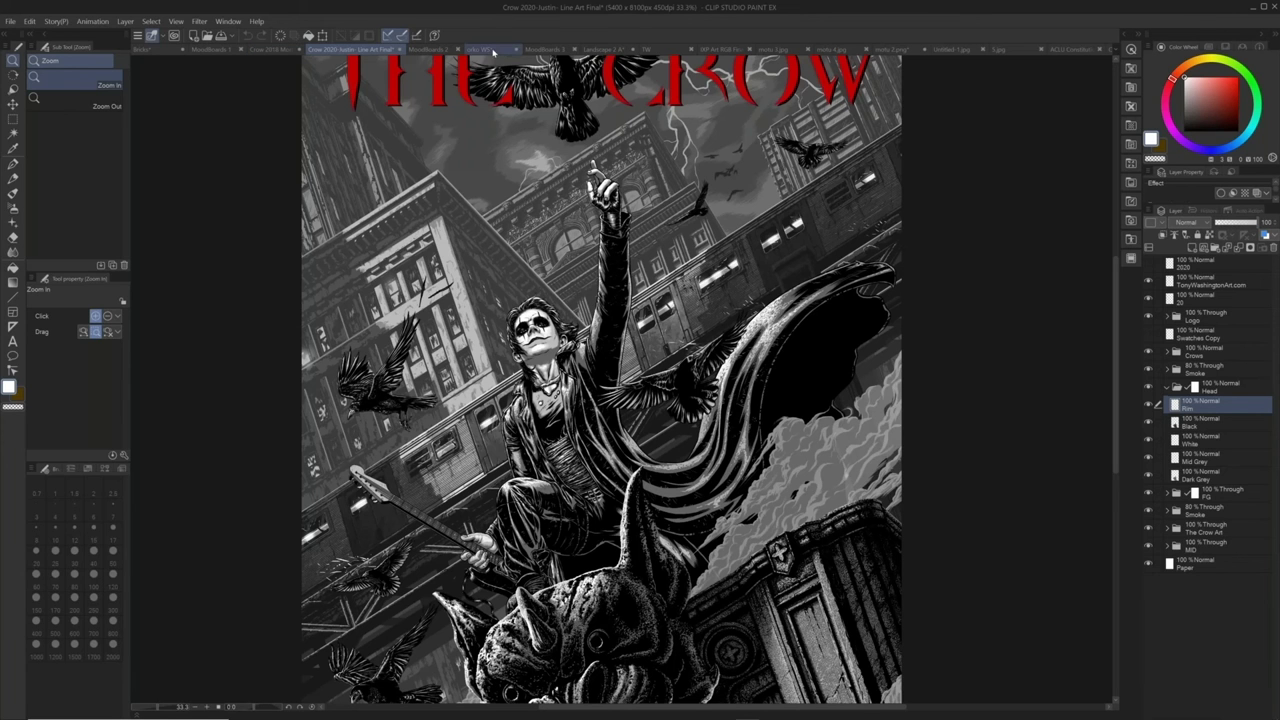
Compare the orko WS, Crow 2020, Crow 2018 and Landscape 2 documents by viewing each in turn
{"action": "left_click", "coordinate": [485, 49]}
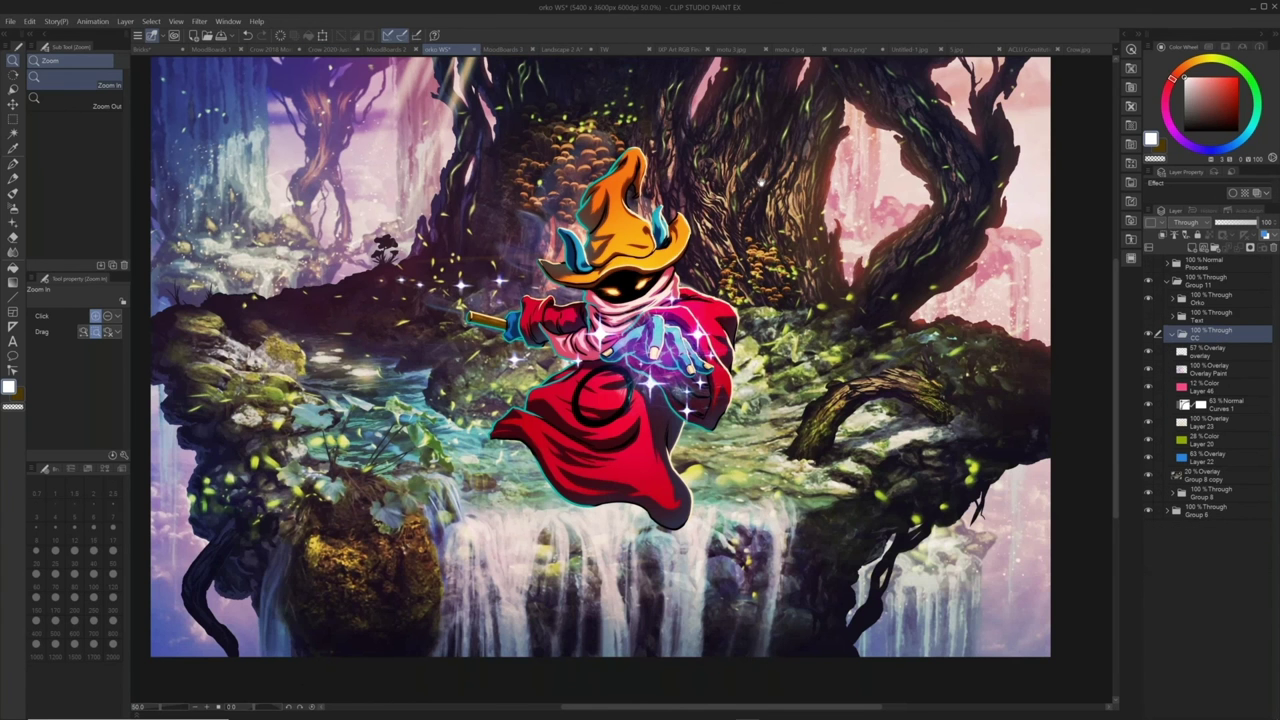
{"action": "left_click_drag", "start_coordinate": [761, 182], "coordinate": [769, 161]}
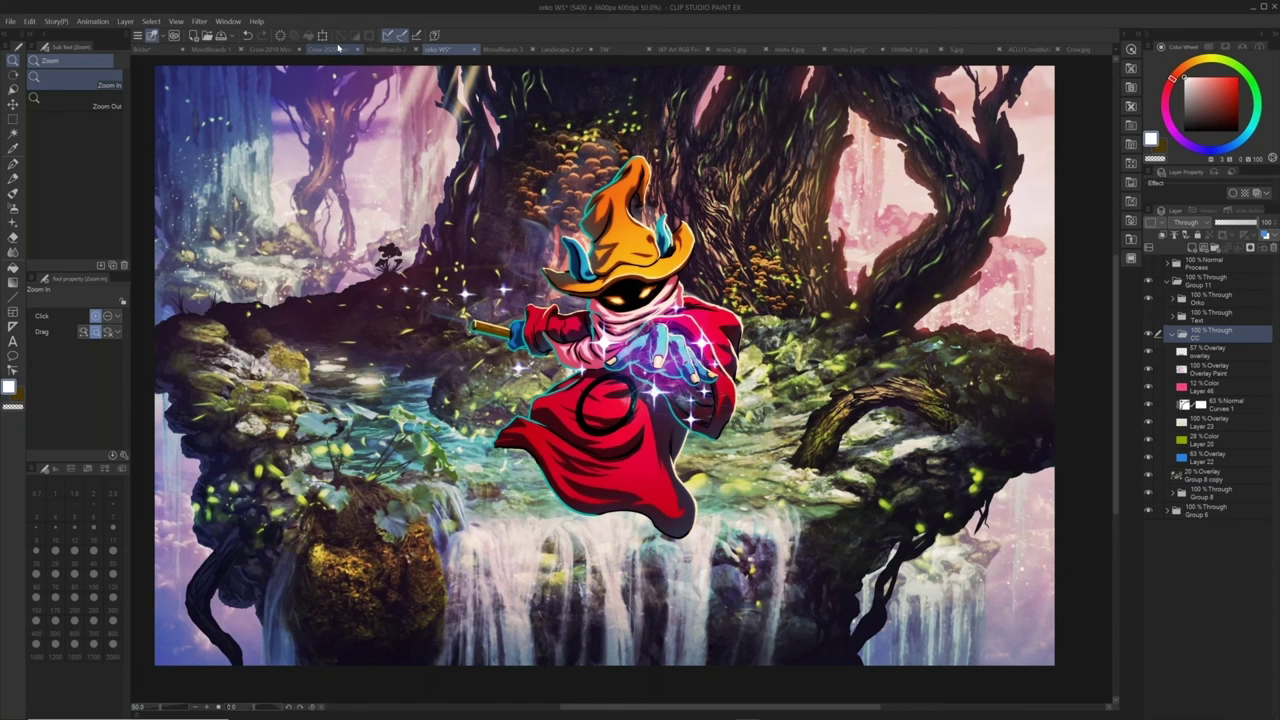
{"action": "left_click", "coordinate": [338, 48]}
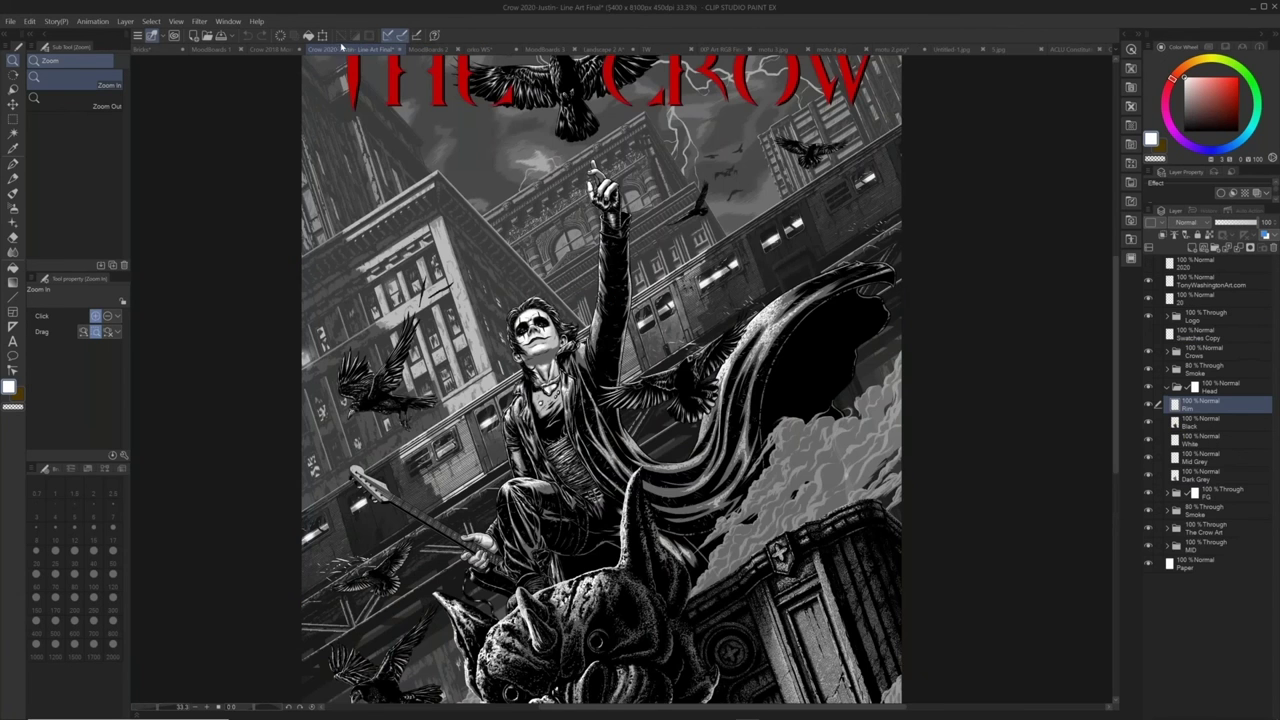
{"action": "left_click", "coordinate": [272, 48]}
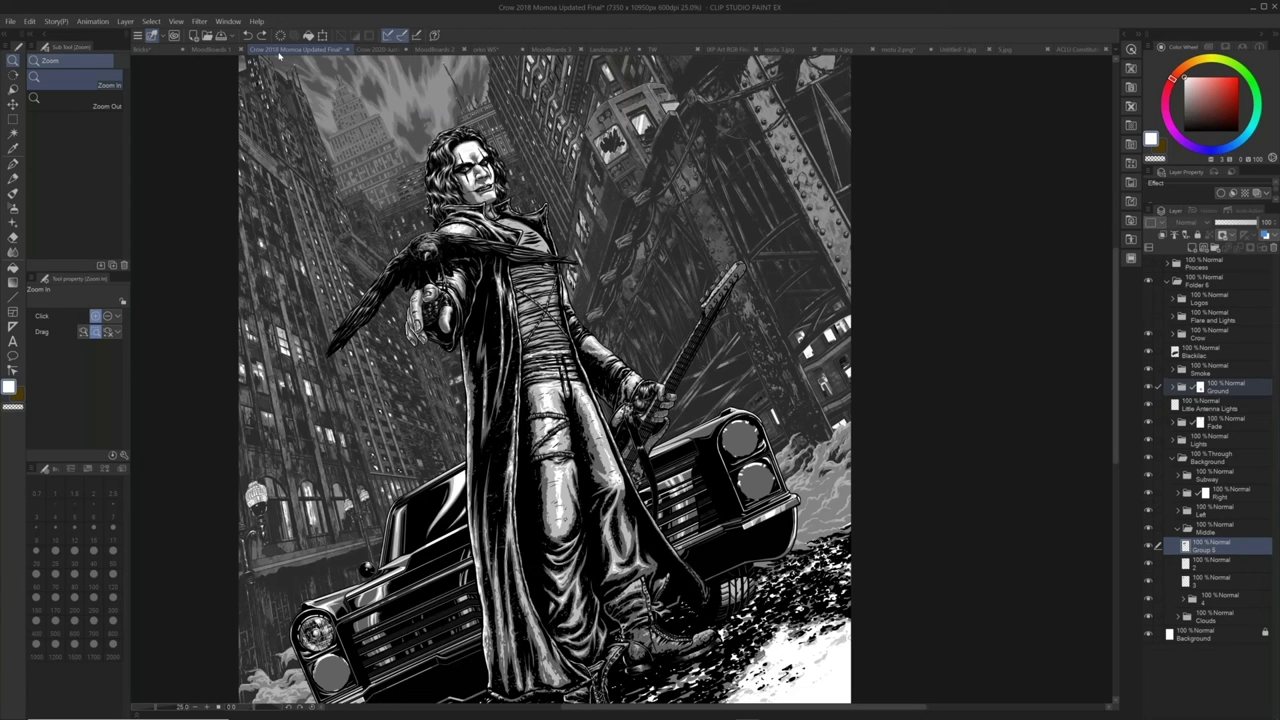
{"action": "left_click", "coordinate": [375, 48]}
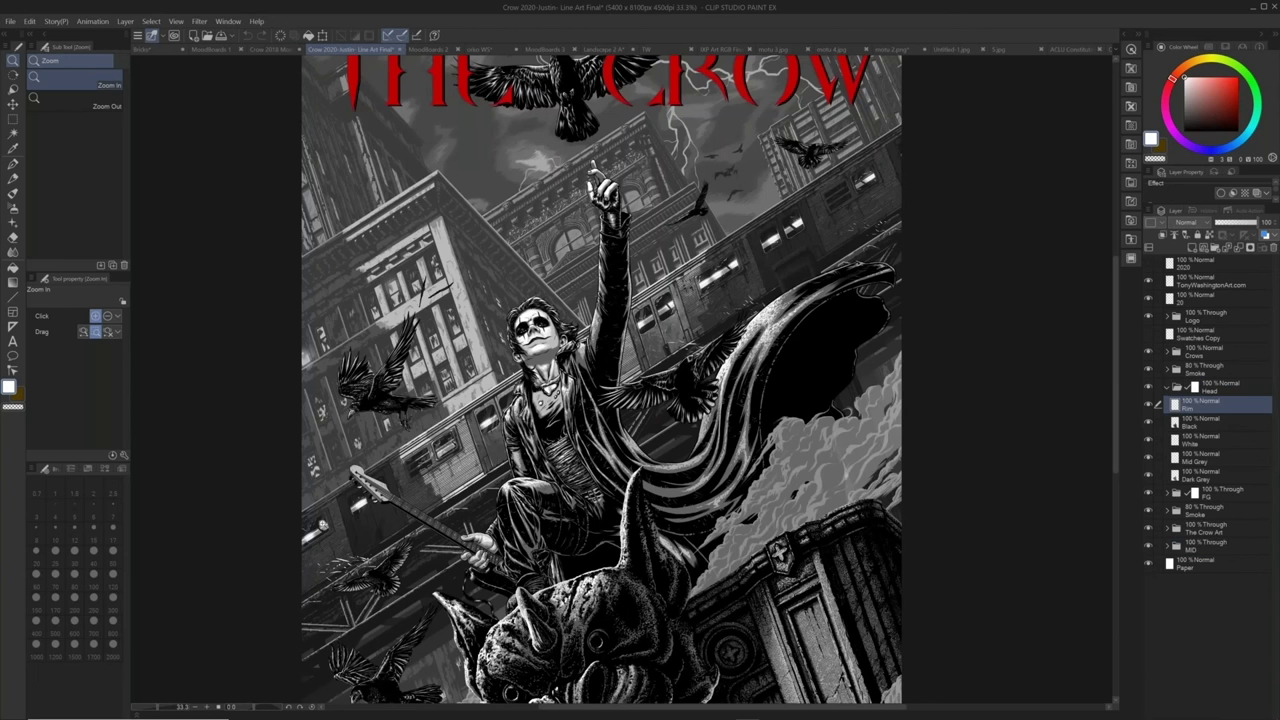
{"action": "left_click", "coordinate": [612, 49]}
{"action": "key", "text": "ctrl+minus"}
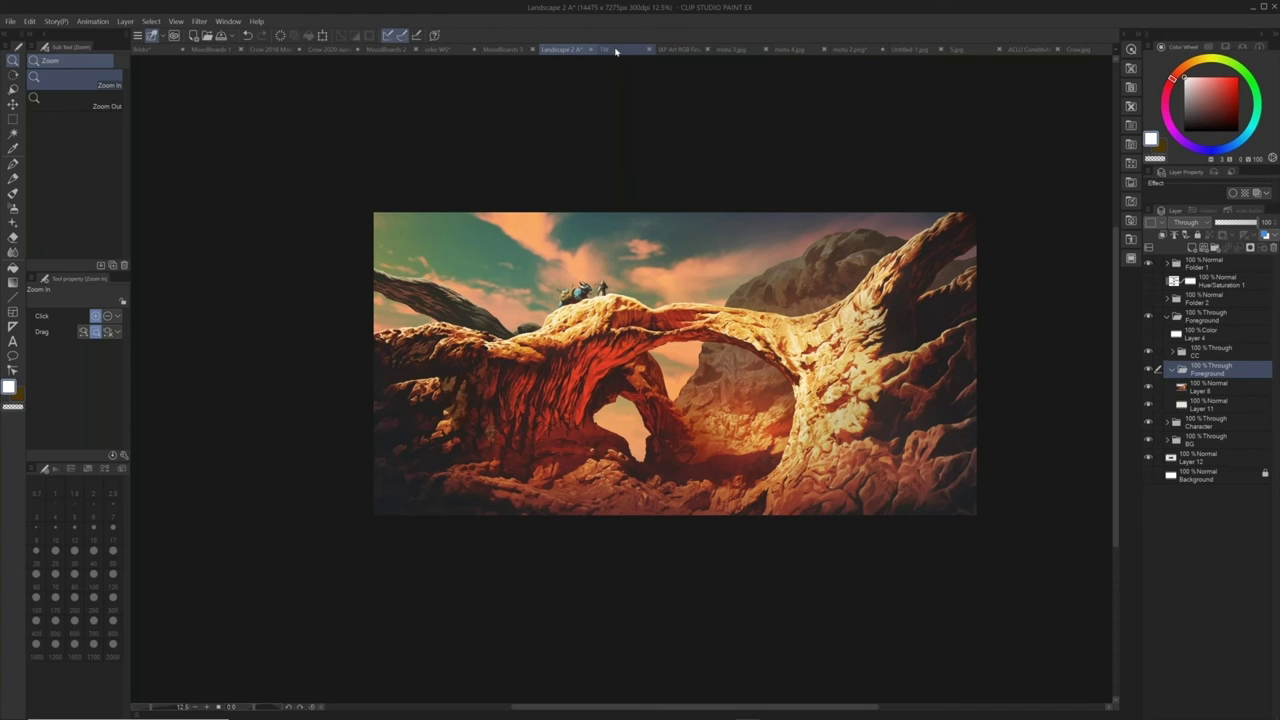
Return to the orko WS illustration and examine the wizard against the forest and stream, both up close and as a whole
{"action": "left_click", "coordinate": [444, 50]}
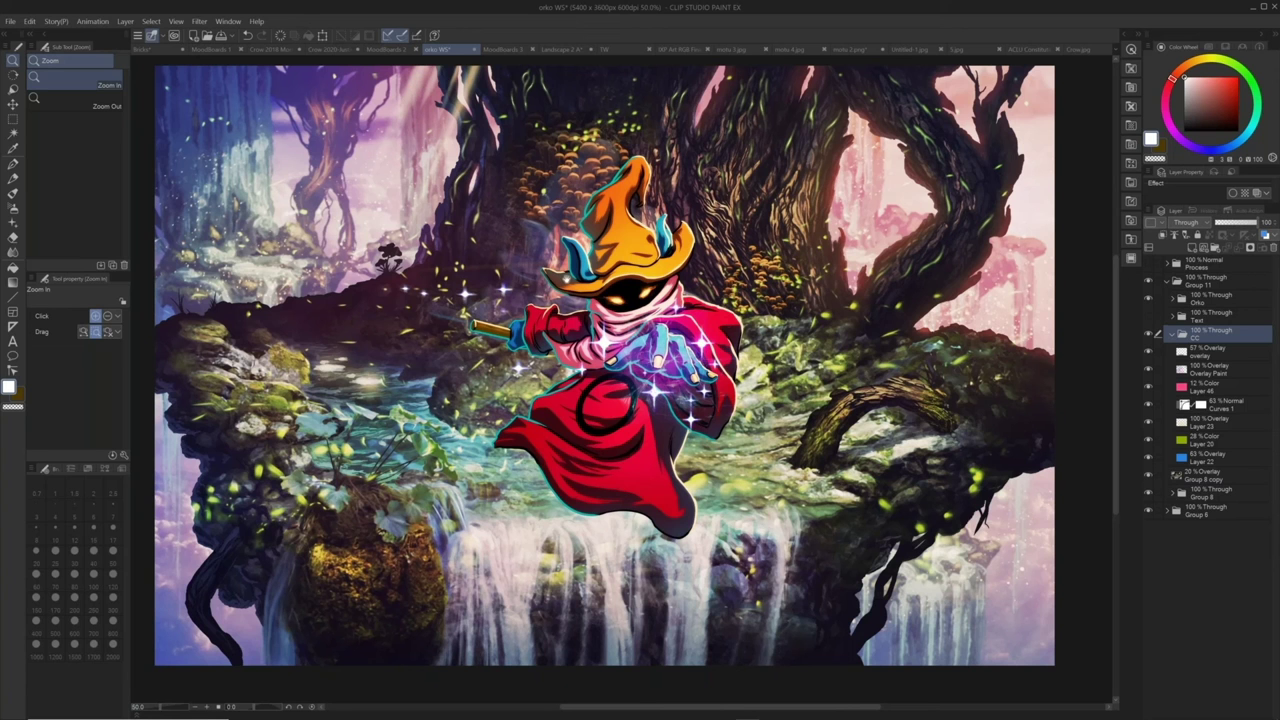
{"action": "left_click_drag", "start_coordinate": [758, 413], "coordinate": [776, 412]}
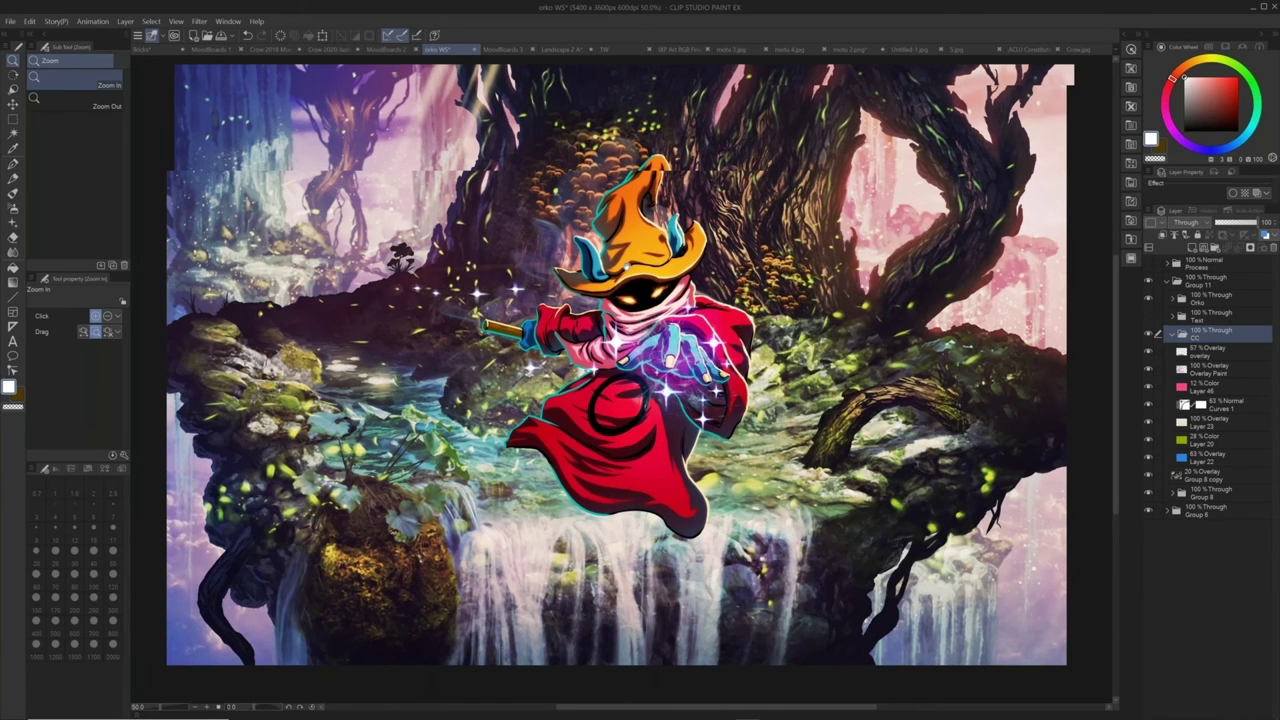
{"action": "left_click_drag", "start_coordinate": [627, 268], "coordinate": [617, 284]}
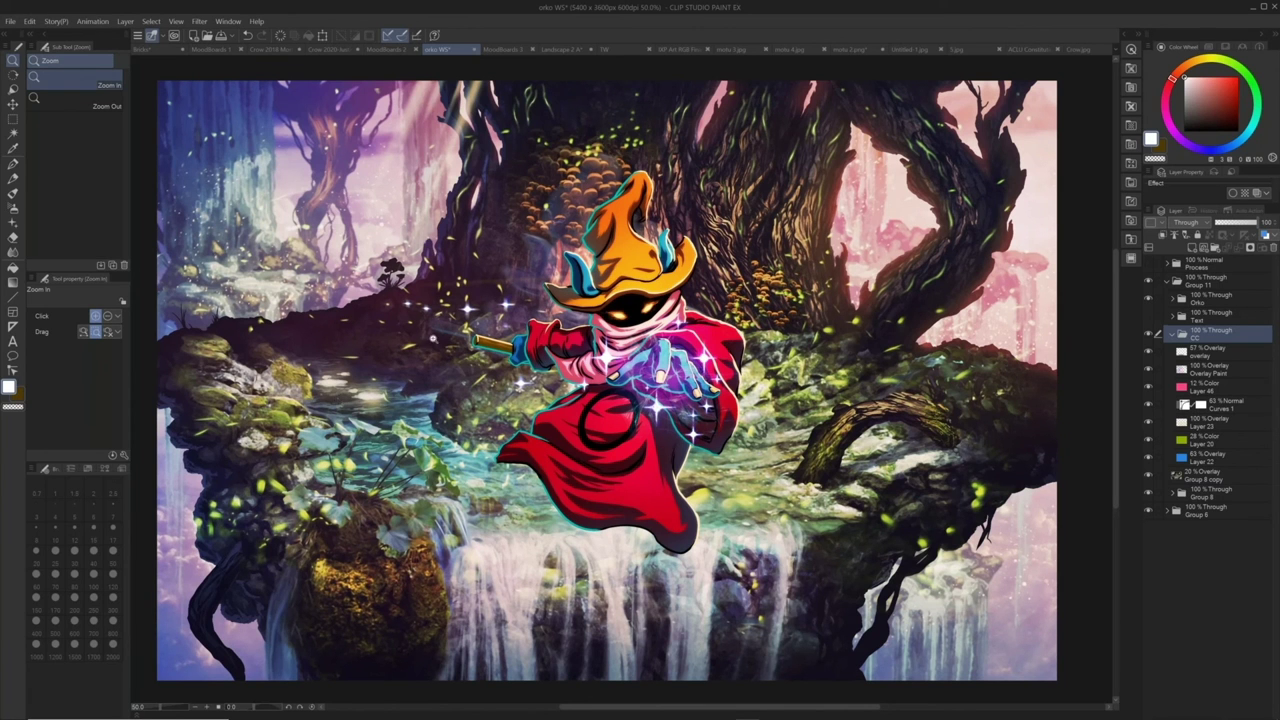
{"action": "left_click", "coordinate": [432, 338]}
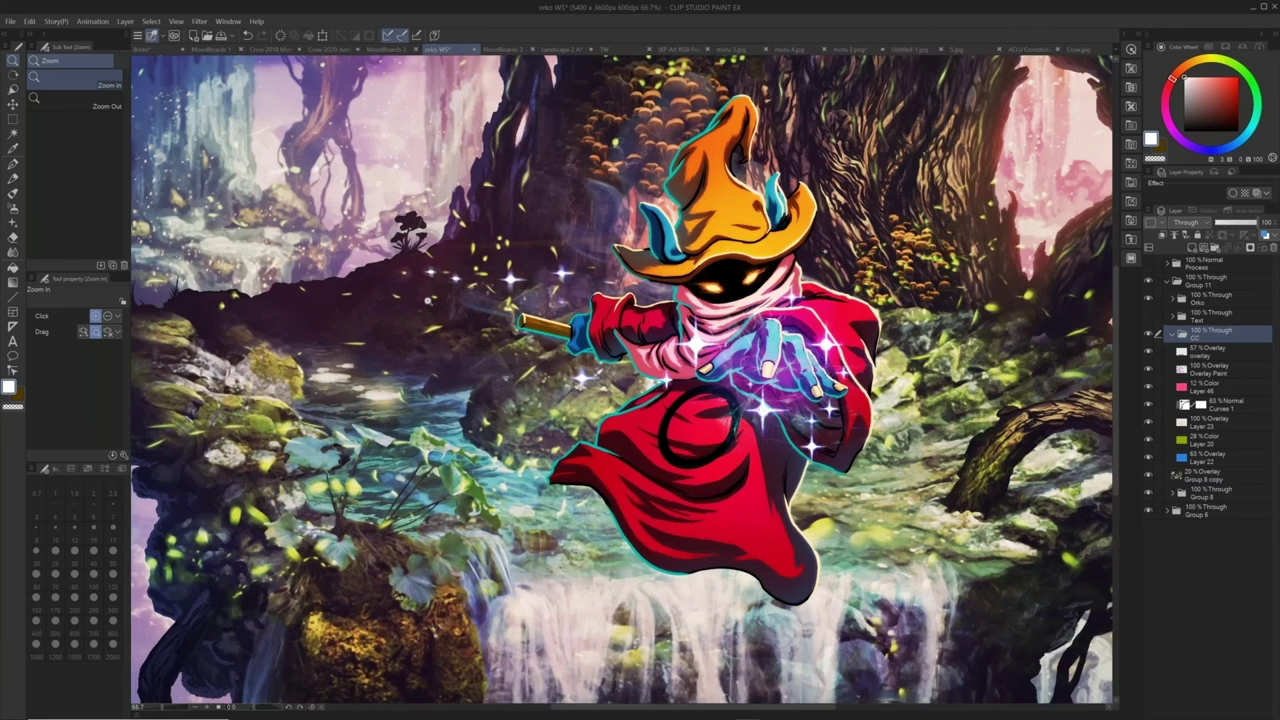
{"action": "left_click", "coordinate": [427, 299]}
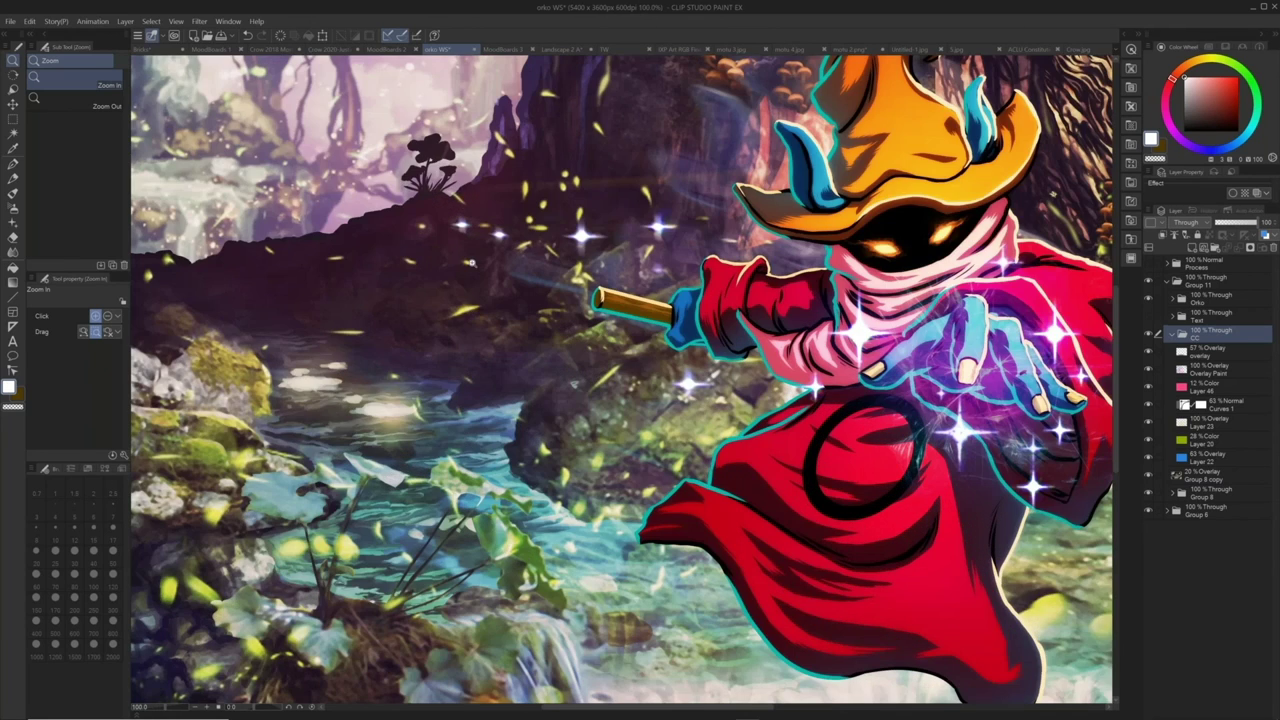
{"action": "left_click_drag", "start_coordinate": [472, 262], "coordinate": [457, 371]}
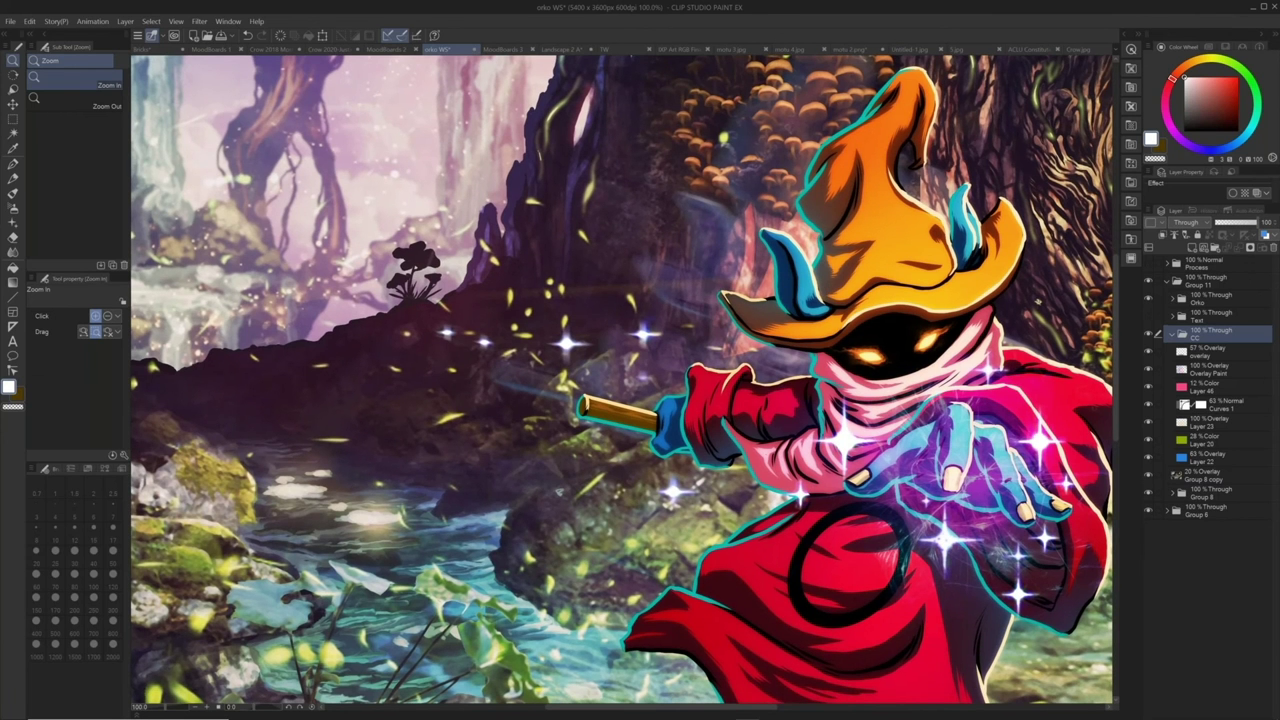
{"action": "key", "text": "ctrl+minus"}
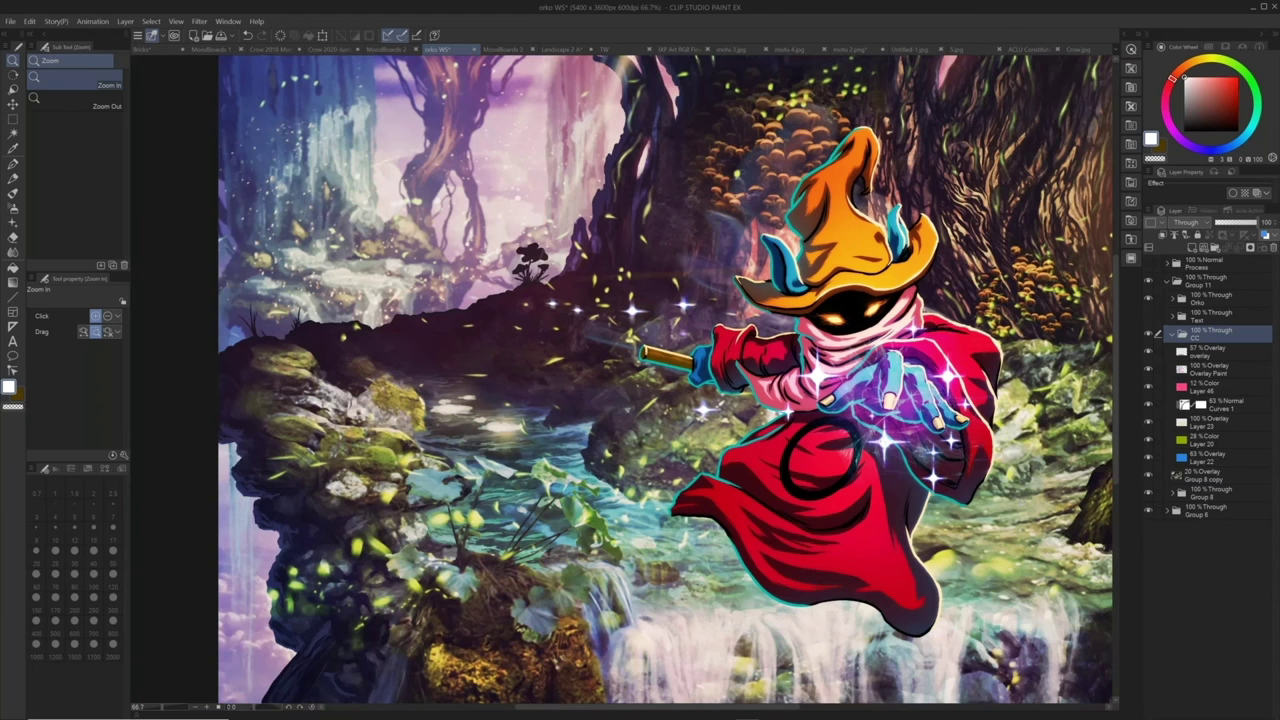
{"action": "key", "text": "ctrl+minus"}
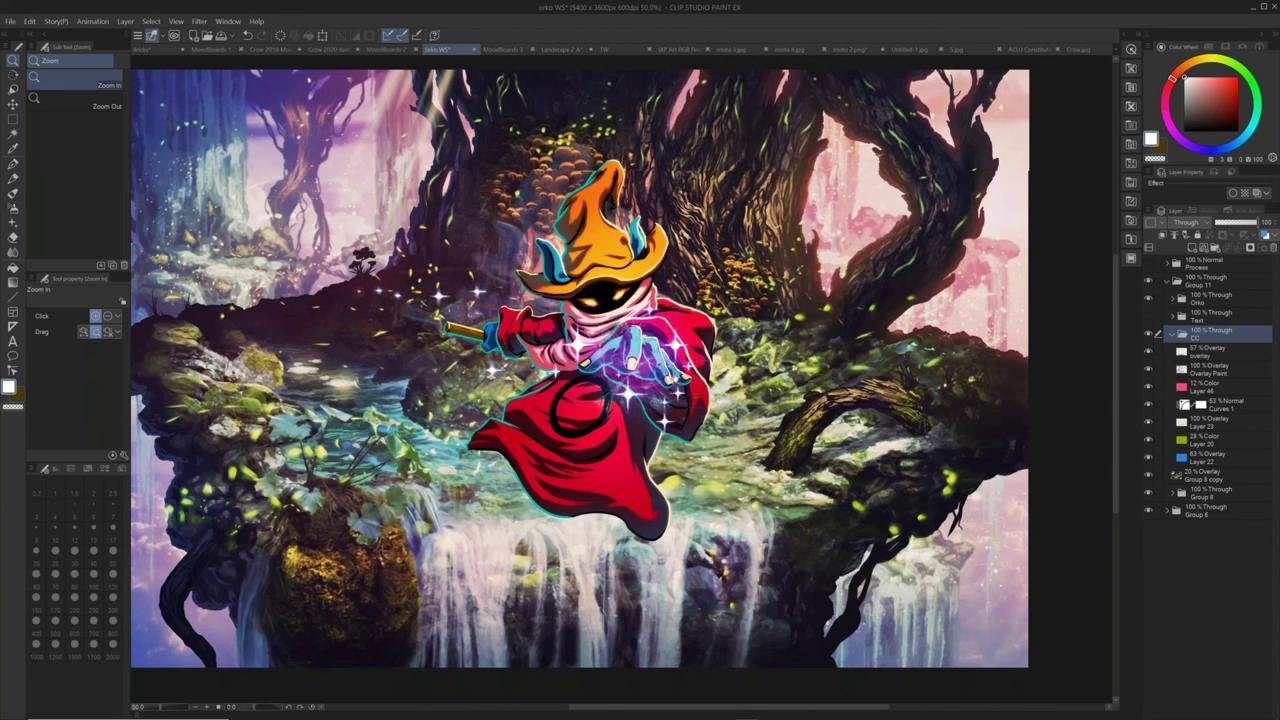
{"action": "key", "text": "ctrl+0"}
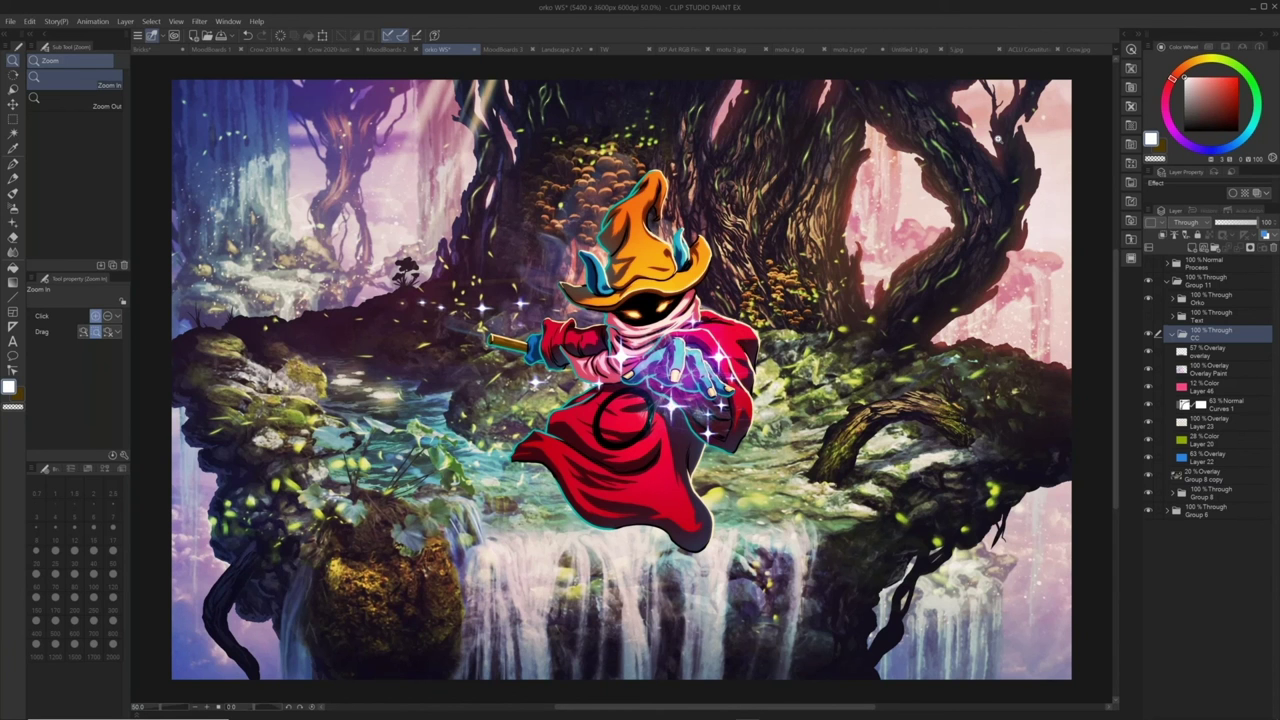
Show the Process folder and add a white layer above it, at the very top of the layer stack
{"action": "left_click", "coordinate": [1156, 265]}
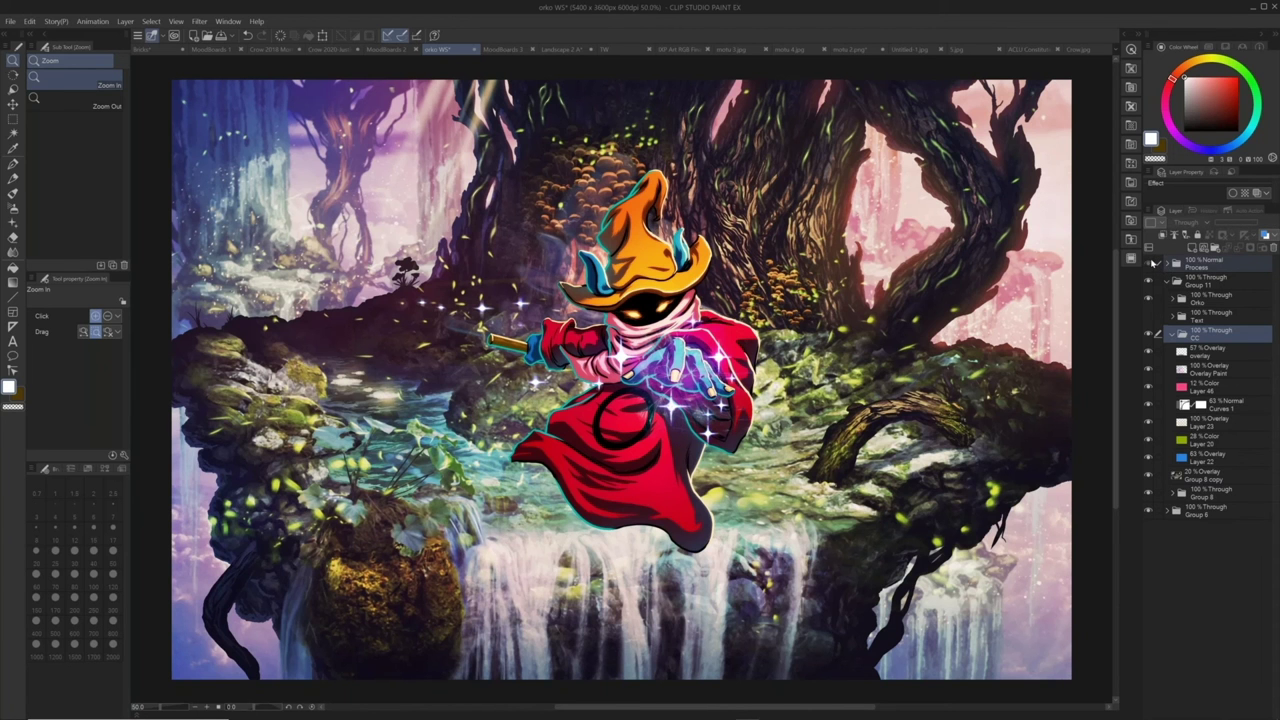
{"action": "left_click", "coordinate": [1149, 262]}
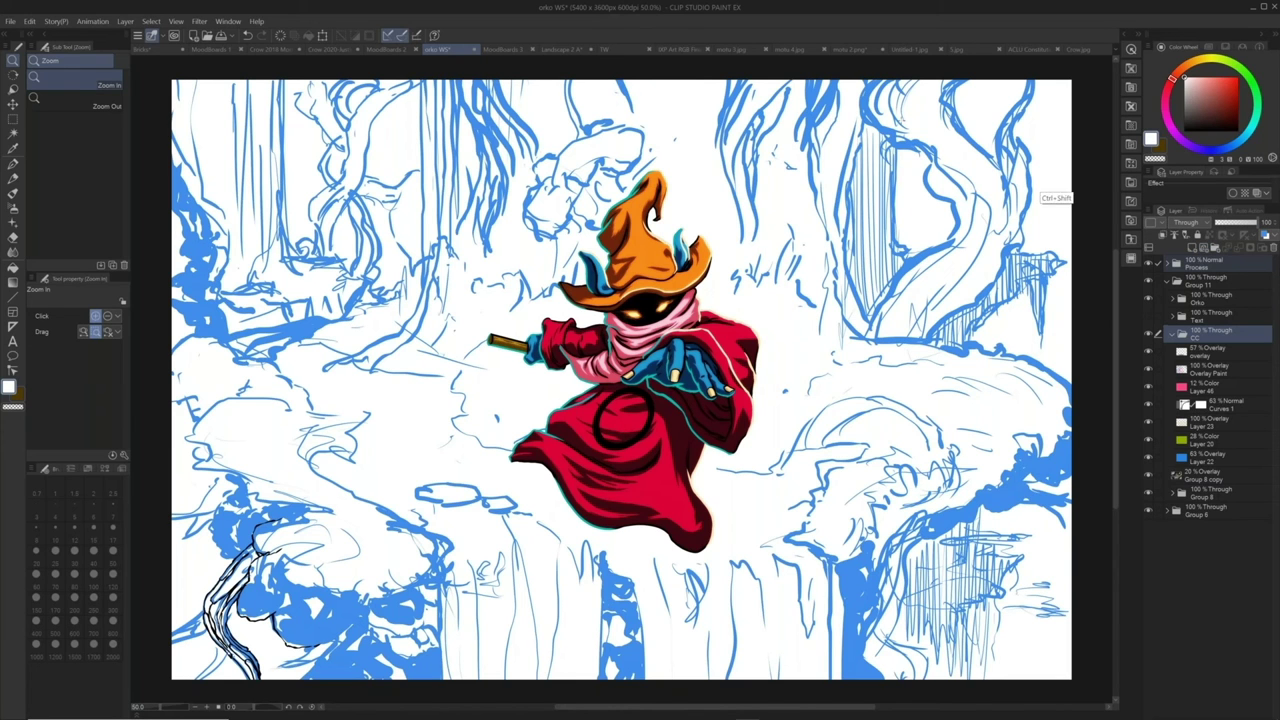
{"action": "key", "text": "ctrl+shift+n"}
{"action": "left_click_drag", "start_coordinate": [1212, 354], "coordinate": [1206, 268]}
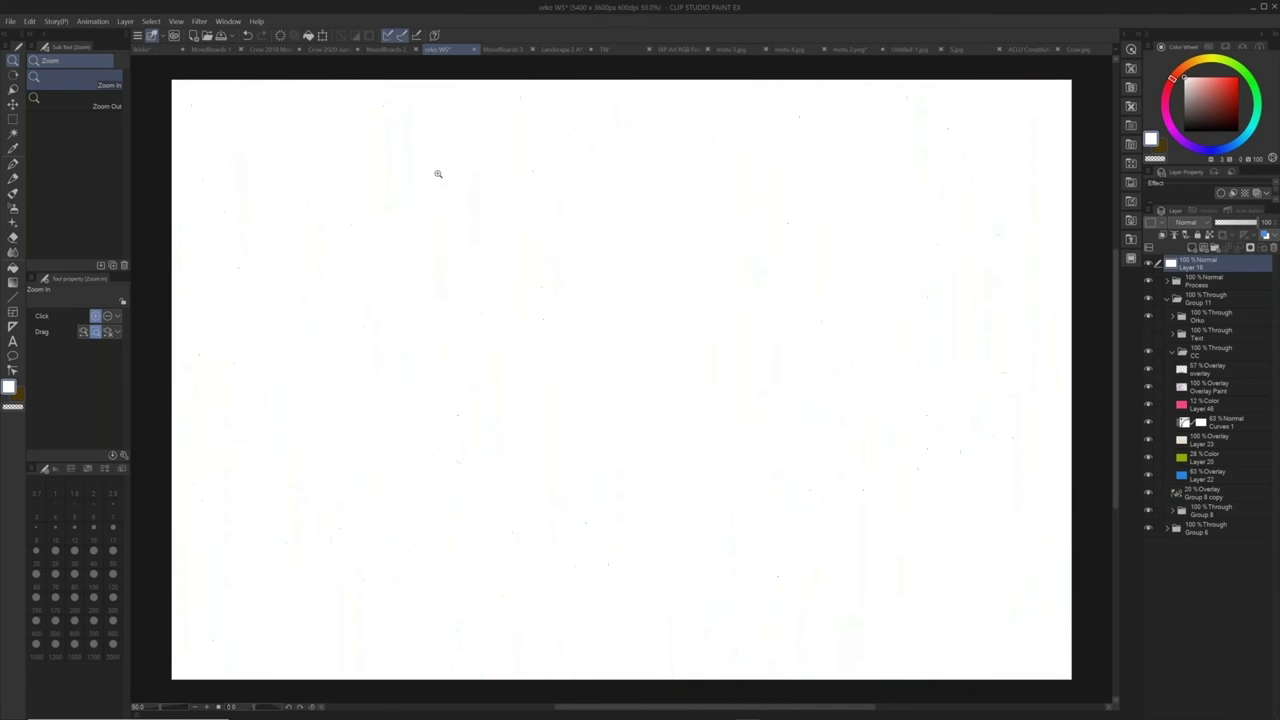
Sketch a rough rectangular thumbnail frame in black with the G-pen in the upper-left area of the white canvas
{"action": "key", "text": "p"}
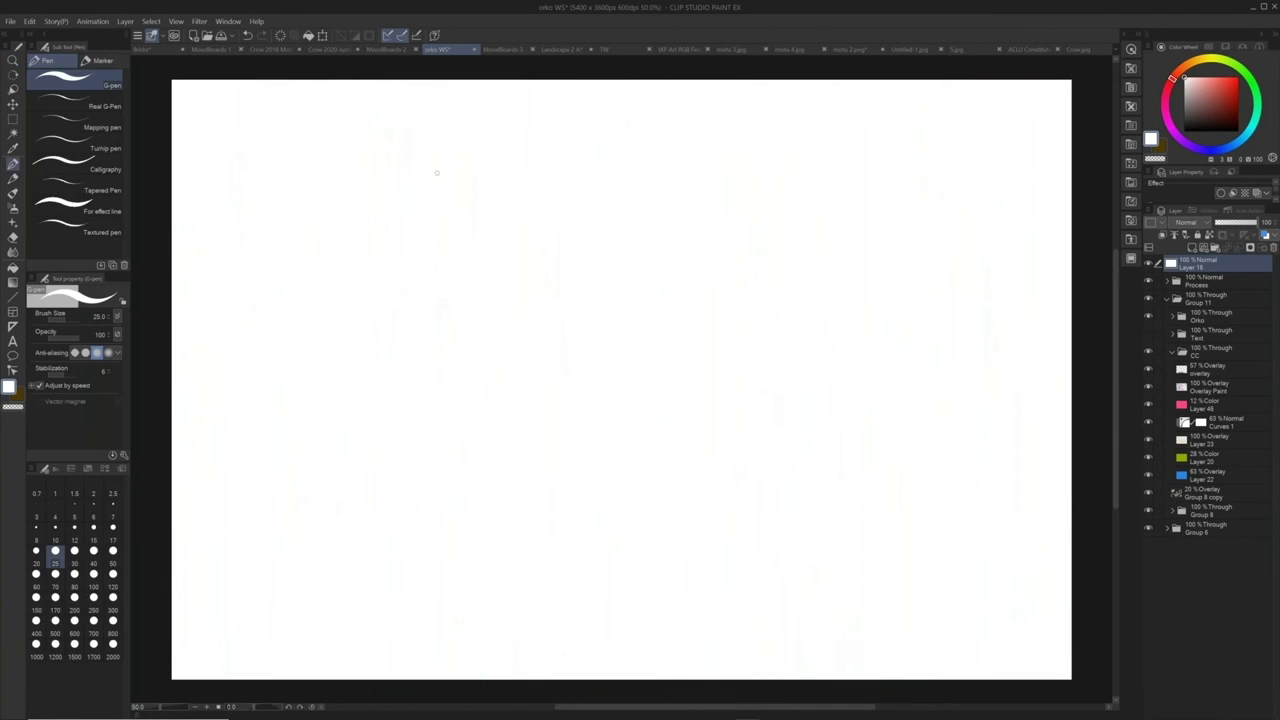
{"action": "key", "text": "x"}
{"action": "left_click_drag", "start_coordinate": [229, 140], "coordinate": [226, 294]}
{"action": "key", "text": "ctrl+z"}
{"action": "left_click_drag", "start_coordinate": [231, 132], "coordinate": [228, 300]}
{"action": "mouse_move", "coordinate": [220, 131]}
{"action": "left_mouse_down"}
{"action": "mouse_move", "coordinate": [445, 132]}
{"action": "mouse_move", "coordinate": [475, 266]}
{"action": "left_mouse_up"}
{"action": "left_click_drag", "start_coordinate": [482, 138], "coordinate": [474, 318]}
{"action": "left_click_drag", "start_coordinate": [218, 306], "coordinate": [456, 309]}
{"action": "left_click_drag", "start_coordinate": [256, 301], "coordinate": [490, 301]}
{"action": "left_click_drag", "start_coordinate": [232, 116], "coordinate": [240, 298]}
{"action": "left_click_drag", "start_coordinate": [478, 130], "coordinate": [470, 334]}
{"action": "left_click_drag", "start_coordinate": [234, 136], "coordinate": [465, 148]}
{"action": "left_click_drag", "start_coordinate": [228, 302], "coordinate": [494, 299]}
Duplicate the frame twice, placing one copy below and one beside the original, and add a new layer on top
{"action": "key", "text": "ctrl+j"}
{"action": "mouse_move", "coordinate": [494, 242]}
{"action": "left_mouse_down"}
{"action": "mouse_move", "coordinate": [466, 491]}
{"action": "mouse_move", "coordinate": [484, 485]}
{"action": "left_mouse_up"}
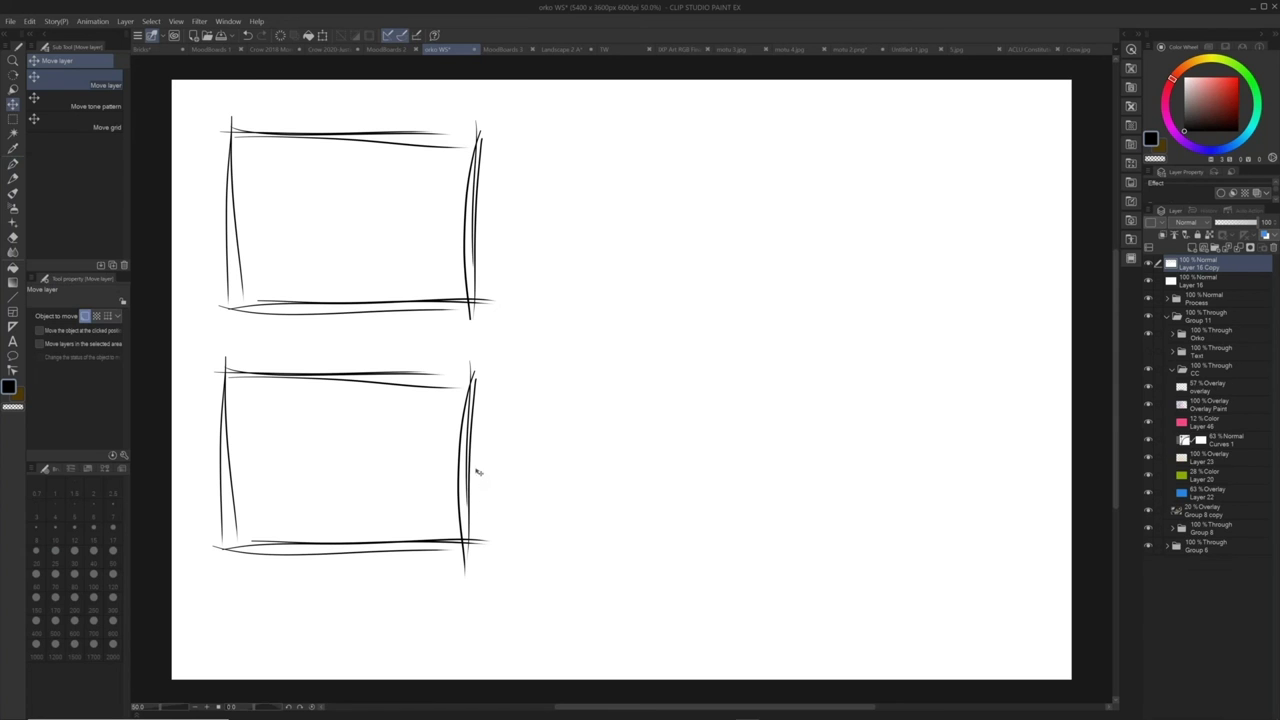
{"action": "key", "text": "ctrl+c"}
{"action": "key", "text": "ctrl+v"}
{"action": "left_click_drag", "start_coordinate": [686, 463], "coordinate": [898, 285]}
{"action": "key", "text": "ctrl+shift+n"}
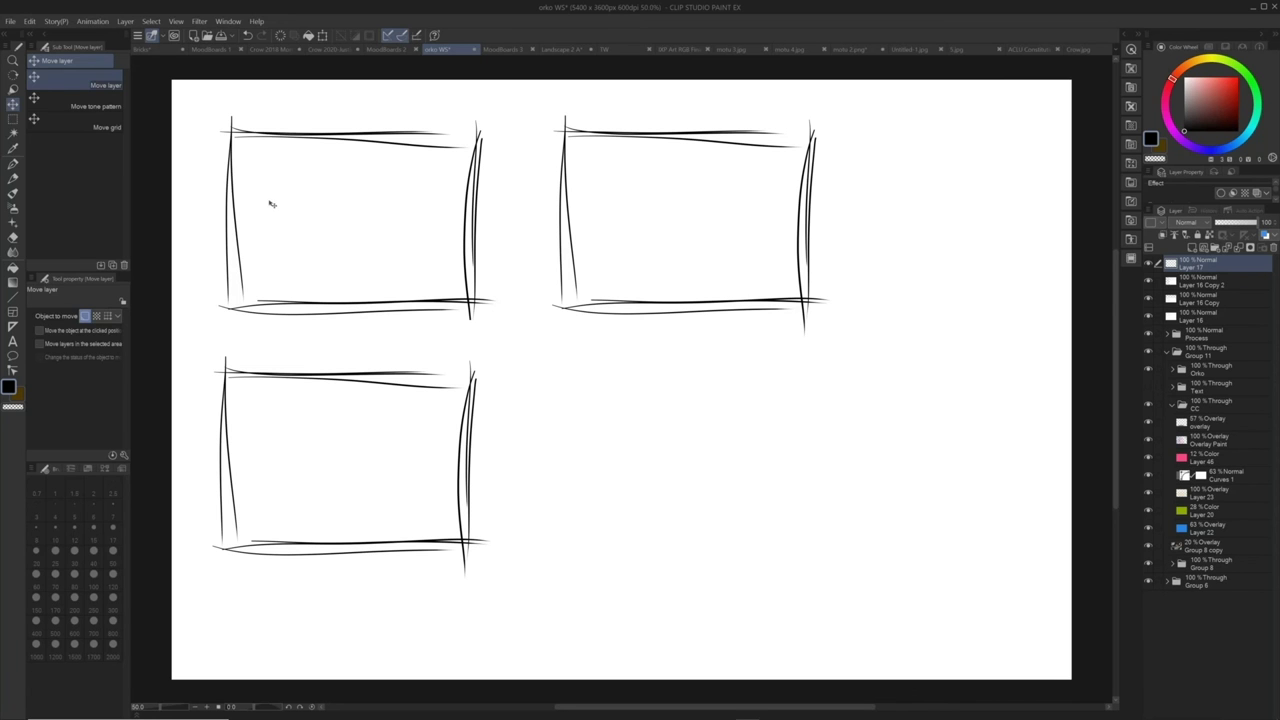
Sketch a rough seated figure with the G-pen in the middle of the first thumbnail frame
{"action": "key", "text": "p"}
{"action": "mouse_move", "coordinate": [335, 205]}
{"action": "left_mouse_down"}
{"action": "mouse_move", "coordinate": [322, 240]}
{"action": "mouse_move", "coordinate": [368, 254]}
{"action": "left_mouse_up"}
{"action": "mouse_move", "coordinate": [350, 218]}
{"action": "left_mouse_down"}
{"action": "mouse_move", "coordinate": [358, 254]}
{"action": "mouse_move", "coordinate": [352, 226]}
{"action": "left_mouse_up"}
{"action": "mouse_move", "coordinate": [324, 222]}
{"action": "left_mouse_down"}
{"action": "mouse_move", "coordinate": [340, 244]}
{"action": "mouse_move", "coordinate": [346, 228]}
{"action": "left_mouse_up"}
{"action": "left_click_drag", "start_coordinate": [352, 219], "coordinate": [366, 218]}
{"action": "left_click_drag", "start_coordinate": [316, 233], "coordinate": [336, 236]}
Sketch the foreground ground contours and the tall curved background lines around the figure in the first thumbnail
{"action": "left_click_drag", "start_coordinate": [256, 236], "coordinate": [278, 233]}
{"action": "mouse_move", "coordinate": [242, 244]}
{"action": "left_mouse_down"}
{"action": "mouse_move", "coordinate": [266, 272]}
{"action": "mouse_move", "coordinate": [362, 298]}
{"action": "left_mouse_up"}
{"action": "mouse_move", "coordinate": [383, 298]}
{"action": "left_mouse_down"}
{"action": "mouse_move", "coordinate": [470, 222]}
{"action": "mouse_move", "coordinate": [412, 134]}
{"action": "mouse_move", "coordinate": [292, 216]}
{"action": "left_mouse_up"}
{"action": "left_click_drag", "start_coordinate": [346, 128], "coordinate": [360, 121]}
{"action": "mouse_move", "coordinate": [304, 178]}
{"action": "left_mouse_down"}
{"action": "mouse_move", "coordinate": [298, 208]}
{"action": "mouse_move", "coordinate": [298, 196]}
{"action": "left_mouse_up"}
{"action": "mouse_move", "coordinate": [290, 222]}
{"action": "left_mouse_down"}
{"action": "mouse_move", "coordinate": [262, 234]}
{"action": "mouse_move", "coordinate": [254, 263]}
{"action": "left_mouse_up"}
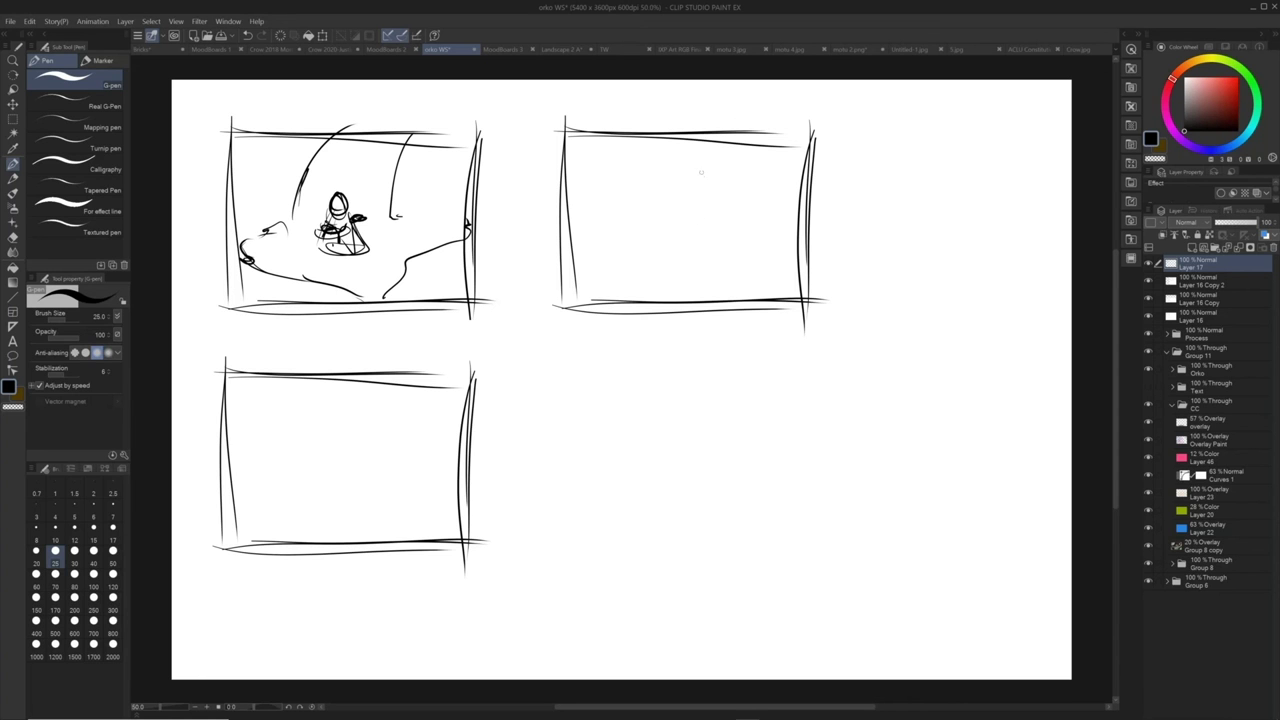
Sketch a figure with a dark flowing cape in the second thumbnail, plus an arrow pointing up into the frame from below
{"action": "mouse_move", "coordinate": [684, 206]}
{"action": "left_mouse_down"}
{"action": "mouse_move", "coordinate": [694, 190]}
{"action": "mouse_move", "coordinate": [704, 204]}
{"action": "mouse_move", "coordinate": [690, 188]}
{"action": "mouse_move", "coordinate": [688, 240]}
{"action": "mouse_move", "coordinate": [748, 206]}
{"action": "mouse_move", "coordinate": [742, 230]}
{"action": "left_mouse_up"}
{"action": "mouse_move", "coordinate": [746, 222]}
{"action": "left_mouse_down"}
{"action": "mouse_move", "coordinate": [690, 252]}
{"action": "mouse_move", "coordinate": [666, 217]}
{"action": "mouse_move", "coordinate": [736, 218]}
{"action": "mouse_move", "coordinate": [660, 208]}
{"action": "left_mouse_up"}
{"action": "mouse_move", "coordinate": [579, 348]}
{"action": "left_mouse_down"}
{"action": "mouse_move", "coordinate": [618, 283]}
{"action": "mouse_move", "coordinate": [606, 278]}
{"action": "mouse_move", "coordinate": [628, 282]}
{"action": "left_mouse_up"}
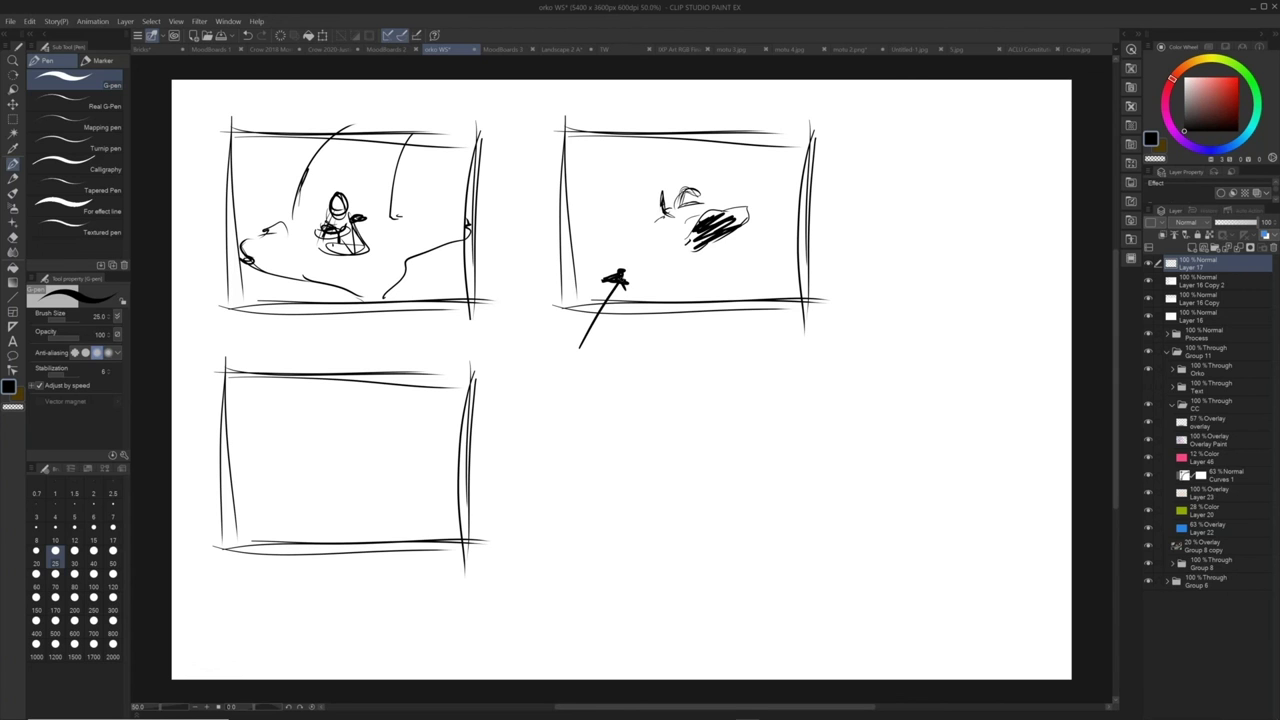
{"action": "mouse_move", "coordinate": [676, 213]}
{"action": "left_mouse_down"}
{"action": "mouse_move", "coordinate": [656, 215]}
{"action": "mouse_move", "coordinate": [671, 195]}
{"action": "mouse_move", "coordinate": [665, 174]}
{"action": "left_mouse_up"}
{"action": "mouse_move", "coordinate": [621, 225]}
{"action": "left_mouse_down"}
{"action": "mouse_move", "coordinate": [618, 246]}
{"action": "mouse_move", "coordinate": [678, 255]}
{"action": "mouse_move", "coordinate": [675, 227]}
{"action": "mouse_move", "coordinate": [668, 238]}
{"action": "left_mouse_up"}
{"action": "mouse_move", "coordinate": [685, 227]}
{"action": "left_mouse_down"}
{"action": "mouse_move", "coordinate": [678, 250]}
{"action": "mouse_move", "coordinate": [746, 200]}
{"action": "left_mouse_up"}
{"action": "mouse_move", "coordinate": [718, 203]}
{"action": "left_mouse_down"}
{"action": "mouse_move", "coordinate": [738, 216]}
{"action": "mouse_move", "coordinate": [674, 259]}
{"action": "mouse_move", "coordinate": [730, 270]}
{"action": "left_mouse_up"}
{"action": "left_click_drag", "start_coordinate": [724, 266], "coordinate": [706, 276]}
Draw bold curved strokes fanning out beneath the figure in the second thumbnail, running past the frame's edge
{"action": "mouse_move", "coordinate": [665, 280]}
{"action": "left_mouse_down"}
{"action": "mouse_move", "coordinate": [721, 260]}
{"action": "mouse_move", "coordinate": [738, 305]}
{"action": "left_mouse_up"}
{"action": "left_click_drag", "start_coordinate": [722, 262], "coordinate": [790, 300]}
{"action": "left_click_drag", "start_coordinate": [746, 248], "coordinate": [800, 285]}
{"action": "left_click_drag", "start_coordinate": [775, 232], "coordinate": [806, 296]}
{"action": "left_click_drag", "start_coordinate": [800, 252], "coordinate": [823, 289]}
{"action": "mouse_move", "coordinate": [718, 262]}
{"action": "left_mouse_down"}
{"action": "mouse_move", "coordinate": [740, 355]}
{"action": "mouse_move", "coordinate": [818, 234]}
{"action": "left_mouse_up"}
{"action": "mouse_move", "coordinate": [684, 269]}
{"action": "left_mouse_down"}
{"action": "mouse_move", "coordinate": [815, 240]}
{"action": "mouse_move", "coordinate": [770, 258]}
{"action": "left_mouse_up"}
{"action": "left_click_drag", "start_coordinate": [812, 246], "coordinate": [830, 243]}
{"action": "left_click_drag", "start_coordinate": [720, 262], "coordinate": [754, 356]}
{"action": "mouse_move", "coordinate": [712, 278]}
{"action": "left_mouse_down"}
{"action": "mouse_move", "coordinate": [738, 334]}
{"action": "mouse_move", "coordinate": [648, 292]}
{"action": "mouse_move", "coordinate": [644, 302]}
{"action": "left_mouse_up"}
{"action": "left_click_drag", "start_coordinate": [670, 290], "coordinate": [650, 306]}
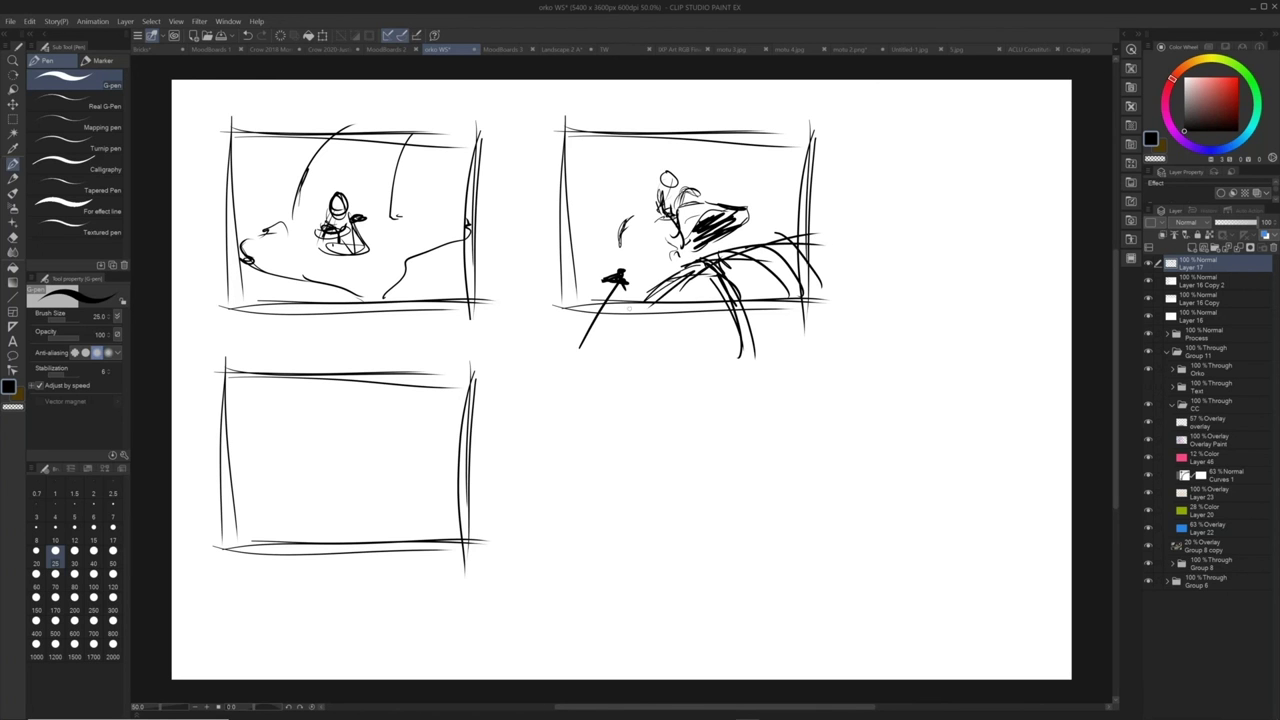
Fill the second thumbnail's background with jagged contours, dark hatching along the top edge and small side details
{"action": "mouse_move", "coordinate": [614, 249]}
{"action": "left_mouse_down"}
{"action": "mouse_move", "coordinate": [619, 182]}
{"action": "mouse_move", "coordinate": [563, 172]}
{"action": "mouse_move", "coordinate": [580, 138]}
{"action": "mouse_move", "coordinate": [655, 134]}
{"action": "left_mouse_up"}
{"action": "left_click_drag", "start_coordinate": [612, 178], "coordinate": [716, 146]}
{"action": "left_click_drag", "start_coordinate": [712, 258], "coordinate": [728, 240]}
{"action": "mouse_move", "coordinate": [722, 206]}
{"action": "left_mouse_down"}
{"action": "mouse_move", "coordinate": [718, 192]}
{"action": "mouse_move", "coordinate": [788, 146]}
{"action": "mouse_move", "coordinate": [730, 176]}
{"action": "mouse_move", "coordinate": [720, 142]}
{"action": "mouse_move", "coordinate": [700, 158]}
{"action": "left_mouse_up"}
{"action": "mouse_move", "coordinate": [628, 179]}
{"action": "left_mouse_down"}
{"action": "mouse_move", "coordinate": [647, 194]}
{"action": "mouse_move", "coordinate": [640, 236]}
{"action": "left_mouse_up"}
{"action": "left_click_drag", "start_coordinate": [632, 248], "coordinate": [628, 257]}
{"action": "mouse_move", "coordinate": [558, 238]}
{"action": "left_mouse_down"}
{"action": "mouse_move", "coordinate": [580, 228]}
{"action": "mouse_move", "coordinate": [579, 257]}
{"action": "mouse_move", "coordinate": [576, 241]}
{"action": "left_mouse_up"}
{"action": "left_click_drag", "start_coordinate": [575, 247], "coordinate": [587, 277]}
{"action": "left_click_drag", "start_coordinate": [579, 237], "coordinate": [587, 259]}
{"action": "mouse_move", "coordinate": [772, 202]}
{"action": "left_mouse_down"}
{"action": "mouse_move", "coordinate": [770, 222]}
{"action": "mouse_move", "coordinate": [795, 202]}
{"action": "mouse_move", "coordinate": [788, 220]}
{"action": "left_mouse_up"}
{"action": "left_click_drag", "start_coordinate": [782, 218], "coordinate": [794, 222]}
{"action": "left_click_drag", "start_coordinate": [790, 222], "coordinate": [802, 232]}
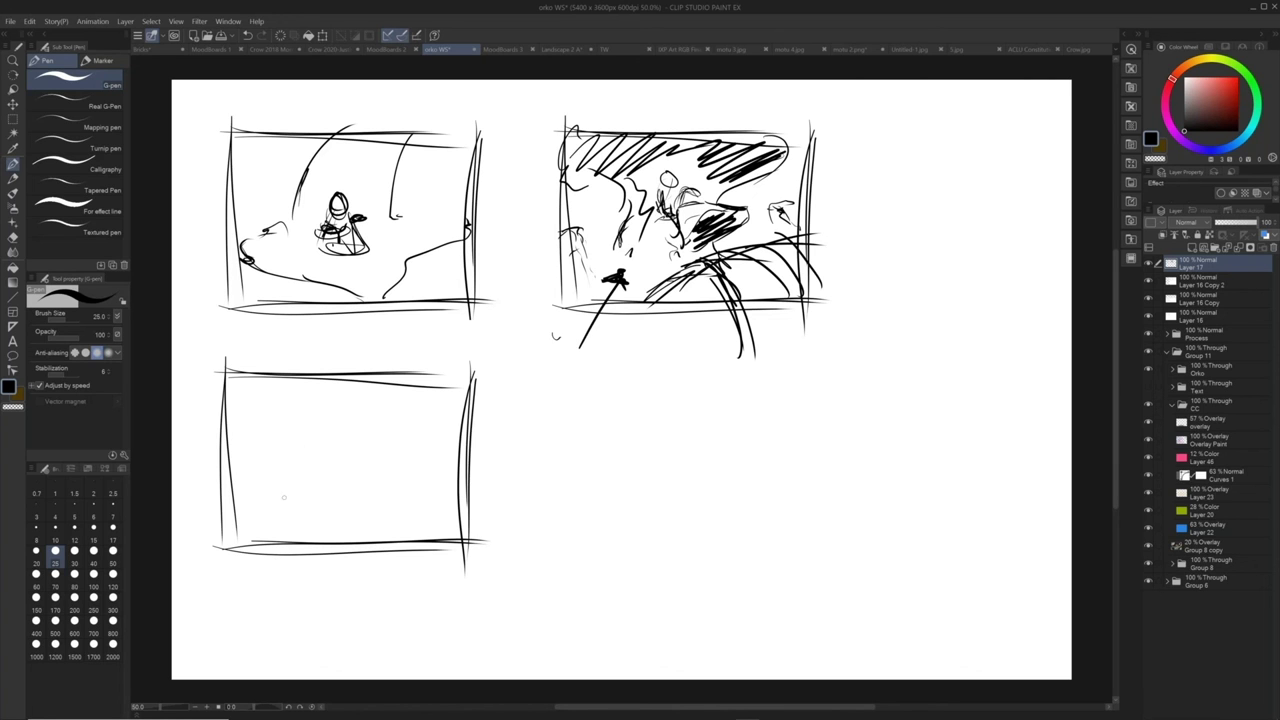
Sketch a figure with curved strokes below it in the third thumbnail, plus an arrow pointing down at the frame's top edge
{"action": "left_click_drag", "start_coordinate": [523, 449], "coordinate": [645, 385]}
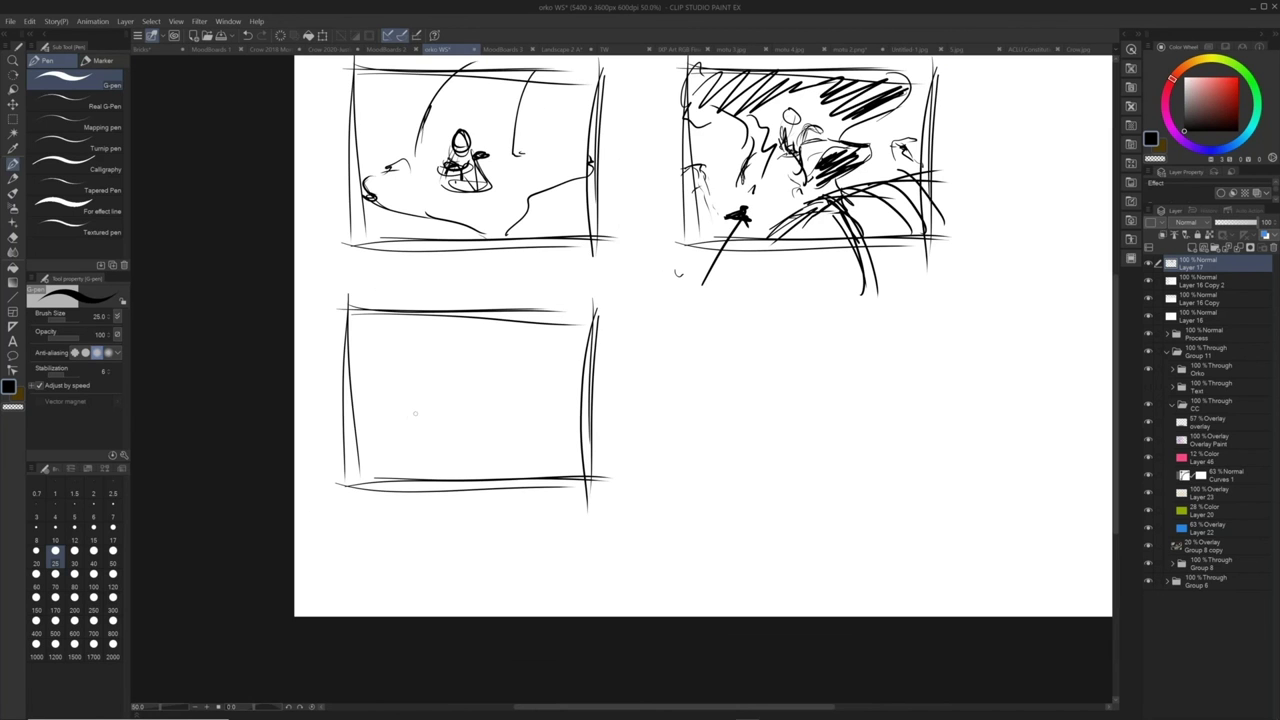
{"action": "mouse_move", "coordinate": [416, 398]}
{"action": "left_mouse_down"}
{"action": "mouse_move", "coordinate": [410, 416]}
{"action": "mouse_move", "coordinate": [420, 412]}
{"action": "left_mouse_up"}
{"action": "mouse_move", "coordinate": [528, 254]}
{"action": "left_mouse_down"}
{"action": "mouse_move", "coordinate": [492, 302]}
{"action": "mouse_move", "coordinate": [506, 305]}
{"action": "left_mouse_up"}
{"action": "mouse_move", "coordinate": [398, 408]}
{"action": "left_mouse_down"}
{"action": "mouse_move", "coordinate": [406, 397]}
{"action": "mouse_move", "coordinate": [434, 410]}
{"action": "left_mouse_up"}
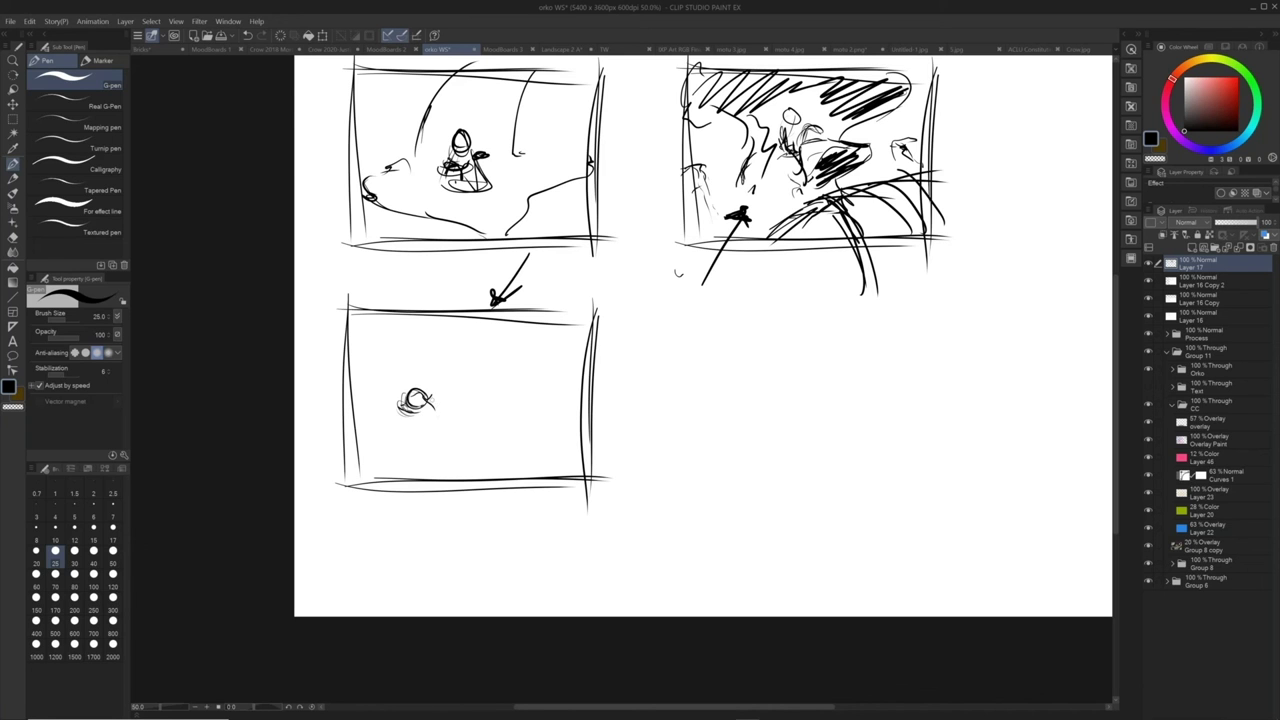
{"action": "mouse_move", "coordinate": [394, 425]}
{"action": "left_mouse_down"}
{"action": "mouse_move", "coordinate": [416, 454]}
{"action": "mouse_move", "coordinate": [436, 424]}
{"action": "mouse_move", "coordinate": [450, 434]}
{"action": "mouse_move", "coordinate": [390, 420]}
{"action": "mouse_move", "coordinate": [358, 488]}
{"action": "mouse_move", "coordinate": [372, 488]}
{"action": "left_mouse_up"}
{"action": "left_click_drag", "start_coordinate": [396, 444], "coordinate": [390, 500]}
{"action": "left_click_drag", "start_coordinate": [366, 390], "coordinate": [398, 456]}
{"action": "left_click_drag", "start_coordinate": [422, 462], "coordinate": [416, 516]}
{"action": "mouse_move", "coordinate": [346, 400]}
{"action": "left_mouse_down"}
{"action": "mouse_move", "coordinate": [486, 498]}
{"action": "mouse_move", "coordinate": [470, 490]}
{"action": "left_mouse_up"}
Lasso the third thumbnail's figure sketch, move it up and right toward the frame's centre, and clear the selection
{"action": "key", "text": "m"}
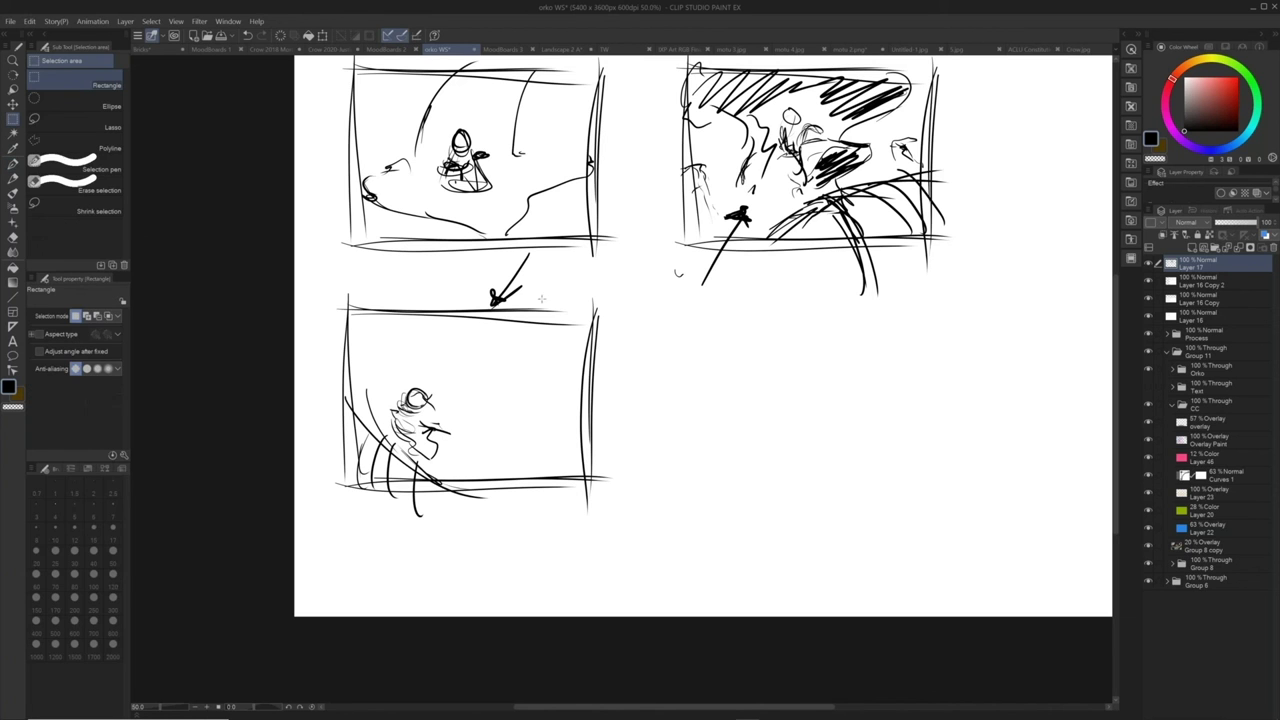
{"action": "left_click", "coordinate": [80, 120]}
{"action": "mouse_move", "coordinate": [543, 286]}
{"action": "left_mouse_down"}
{"action": "mouse_move", "coordinate": [551, 245]}
{"action": "mouse_move", "coordinate": [453, 572]}
{"action": "mouse_move", "coordinate": [660, 345]}
{"action": "left_mouse_up"}
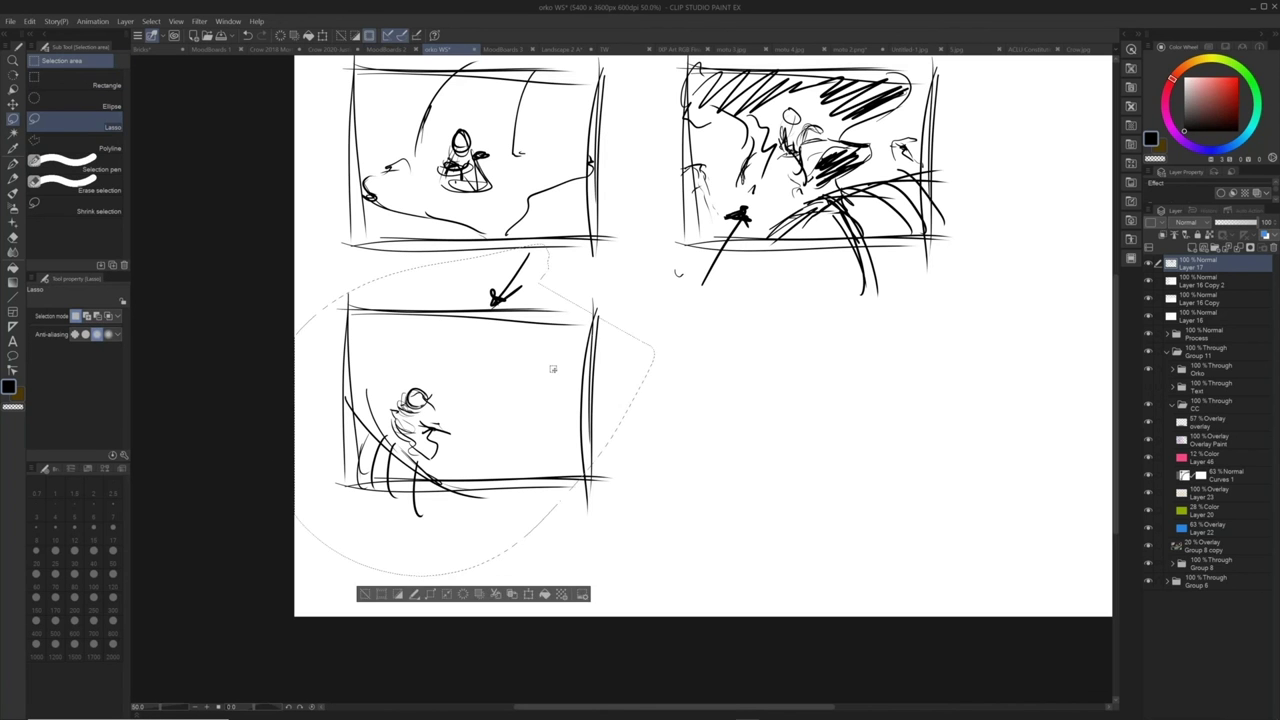
{"action": "key", "text": "k"}
{"action": "mouse_move", "coordinate": [517, 420]}
{"action": "left_mouse_down"}
{"action": "mouse_move", "coordinate": [573, 375]}
{"action": "mouse_move", "coordinate": [558, 370]}
{"action": "left_mouse_up"}
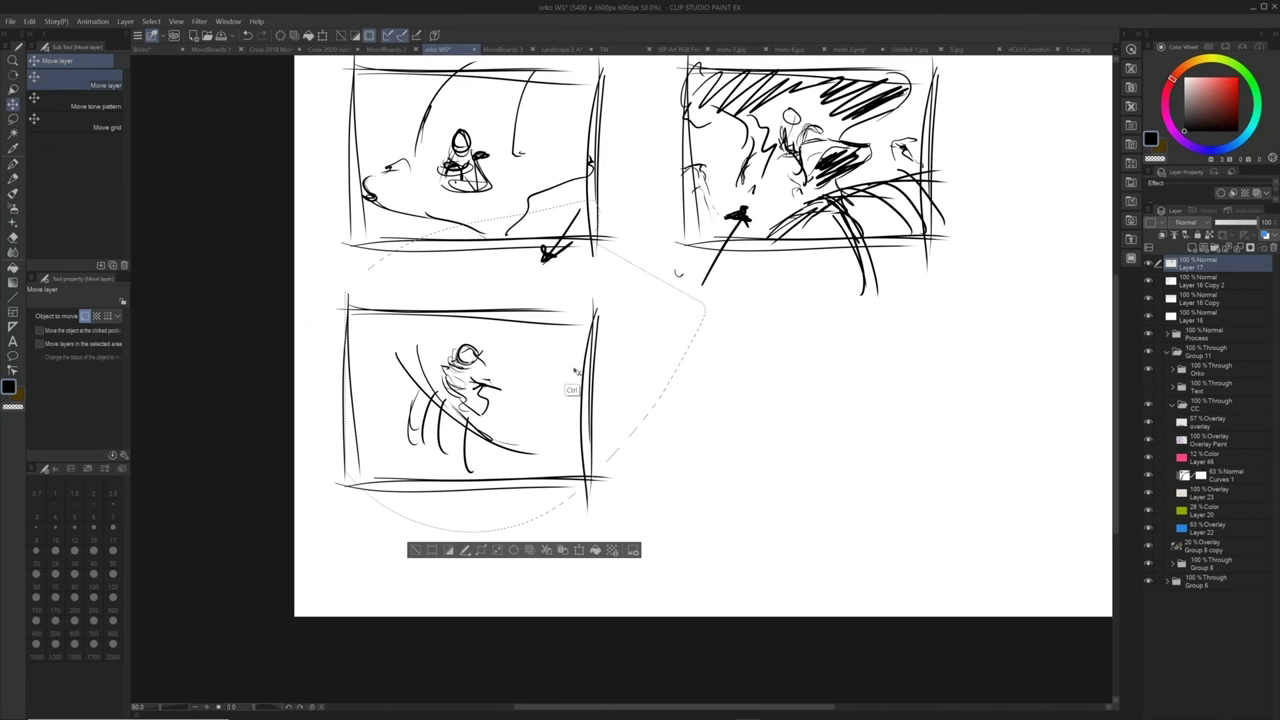
{"action": "key", "text": "ctrl+d"}
Extend the curved strokes behind the third thumbnail's figure and add rough foreground shapes along the frame's left and bottom edges
{"action": "key", "text": "p"}
{"action": "mouse_move", "coordinate": [394, 354]}
{"action": "left_mouse_down"}
{"action": "mouse_move", "coordinate": [400, 367]}
{"action": "mouse_move", "coordinate": [356, 386]}
{"action": "mouse_move", "coordinate": [366, 382]}
{"action": "mouse_move", "coordinate": [351, 369]}
{"action": "mouse_move", "coordinate": [414, 316]}
{"action": "mouse_move", "coordinate": [418, 338]}
{"action": "left_mouse_up"}
{"action": "mouse_move", "coordinate": [348, 374]}
{"action": "left_mouse_down"}
{"action": "mouse_move", "coordinate": [370, 390]}
{"action": "mouse_move", "coordinate": [346, 418]}
{"action": "mouse_move", "coordinate": [358, 428]}
{"action": "left_mouse_up"}
{"action": "mouse_move", "coordinate": [361, 425]}
{"action": "left_mouse_down"}
{"action": "mouse_move", "coordinate": [400, 480]}
{"action": "mouse_move", "coordinate": [472, 508]}
{"action": "mouse_move", "coordinate": [495, 480]}
{"action": "mouse_move", "coordinate": [504, 492]}
{"action": "left_mouse_up"}
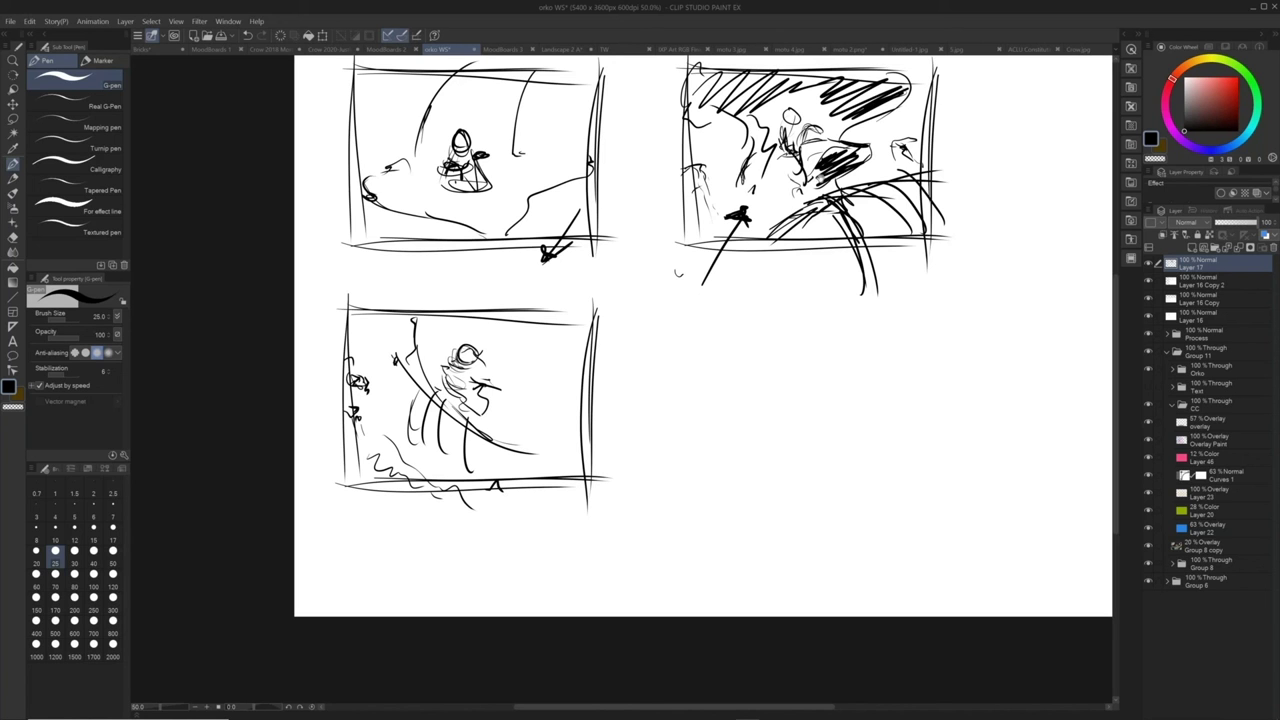
Circle the first thumbnail with a large black ellipse to mark it as the chosen composition
{"action": "left_click_drag", "start_coordinate": [838, 173], "coordinate": [807, 202]}
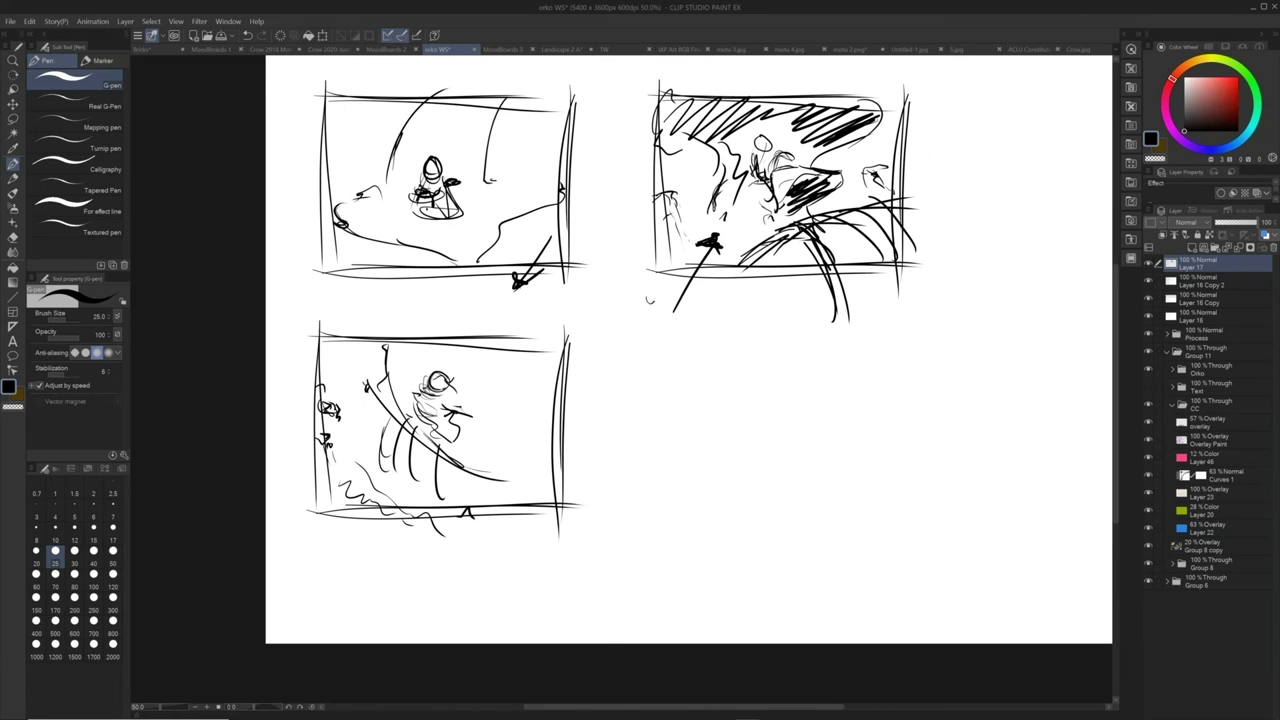
{"action": "left_click_drag", "start_coordinate": [841, 314], "coordinate": [791, 333]}
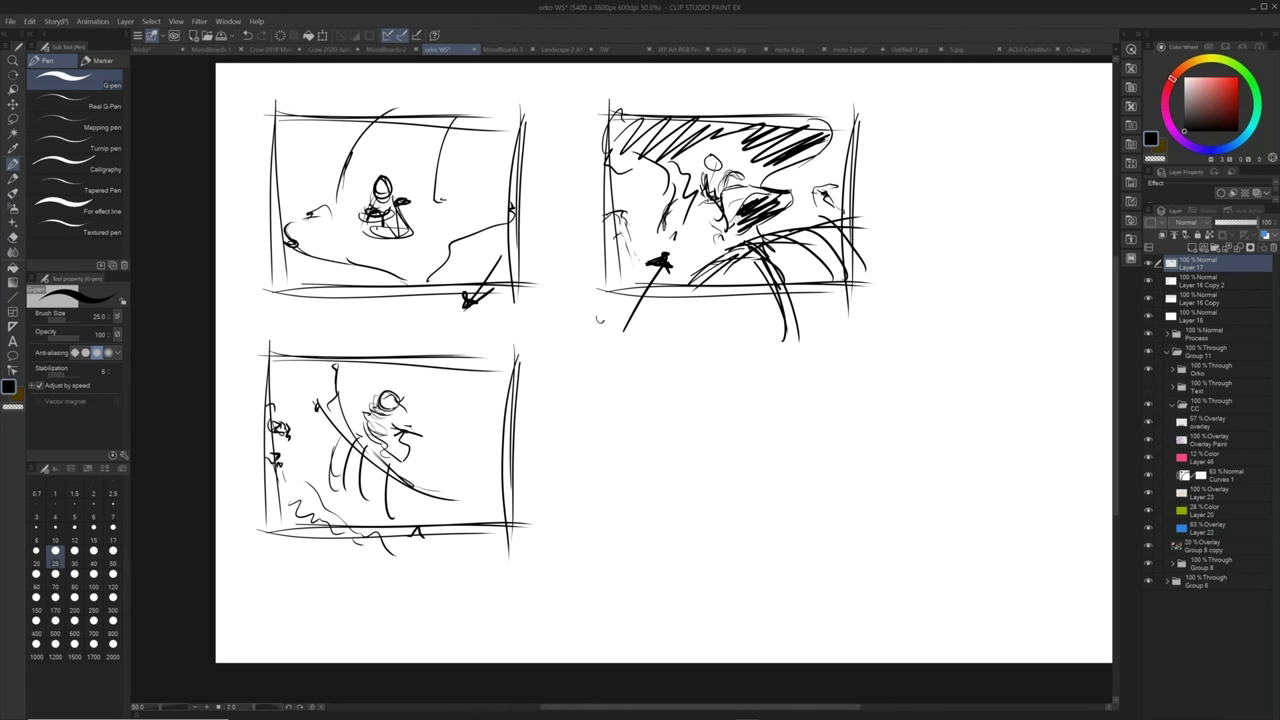
{"action": "mouse_move", "coordinate": [362, 74]}
{"action": "left_mouse_down"}
{"action": "mouse_move", "coordinate": [300, 312]}
{"action": "mouse_move", "coordinate": [320, 92]}
{"action": "left_mouse_up"}
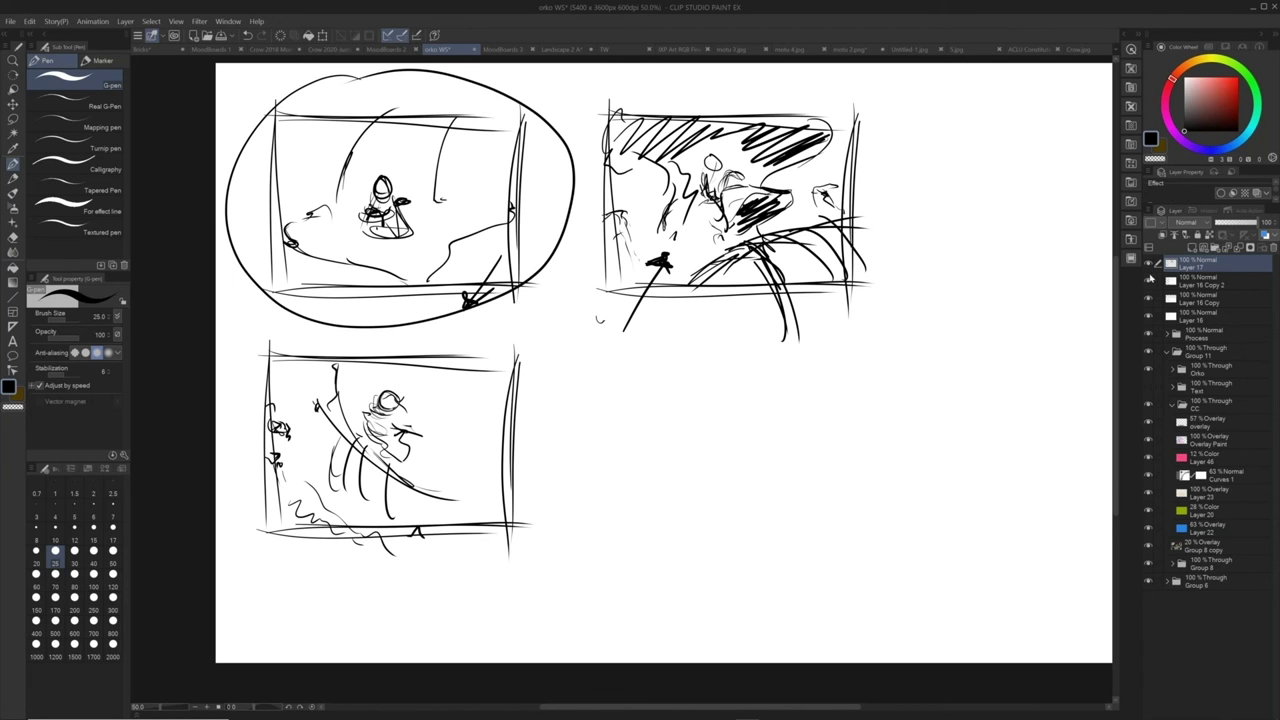
Hide the four thumbnail layers and add a new layer directly above the Process folder
{"action": "left_click_drag", "start_coordinate": [1148, 263], "coordinate": [1148, 315]}
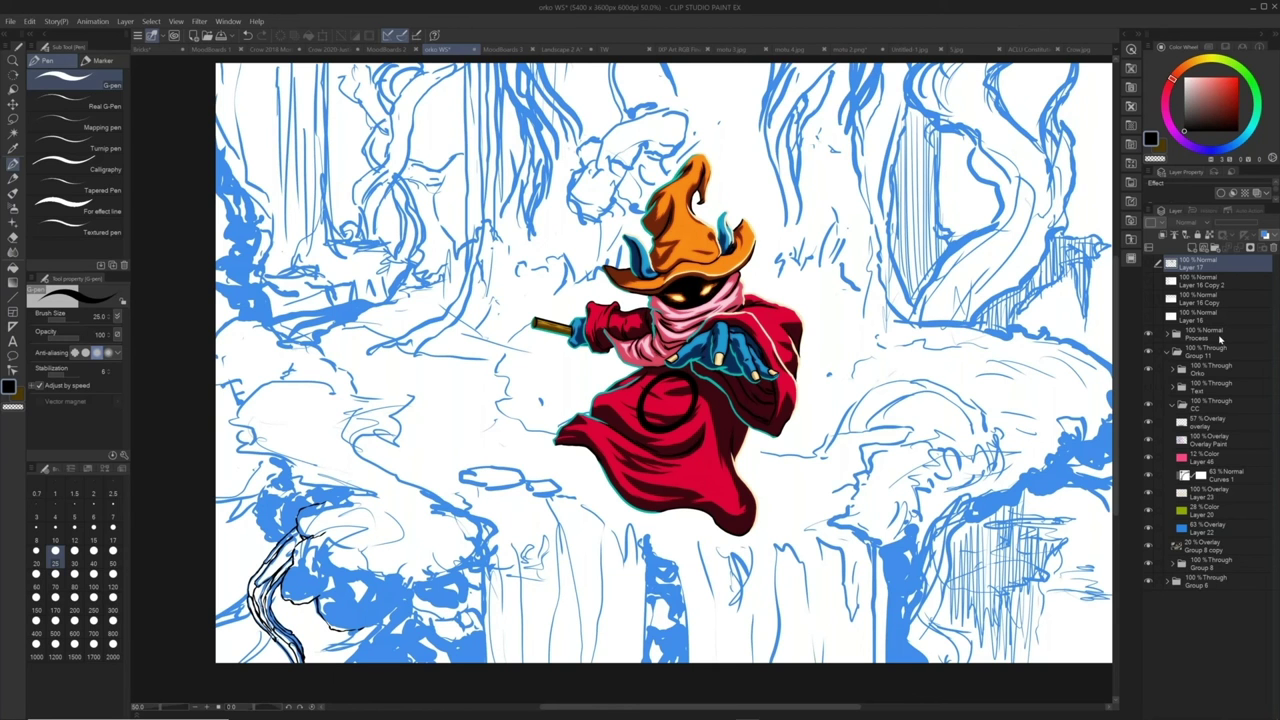
{"action": "left_click", "coordinate": [1219, 338]}
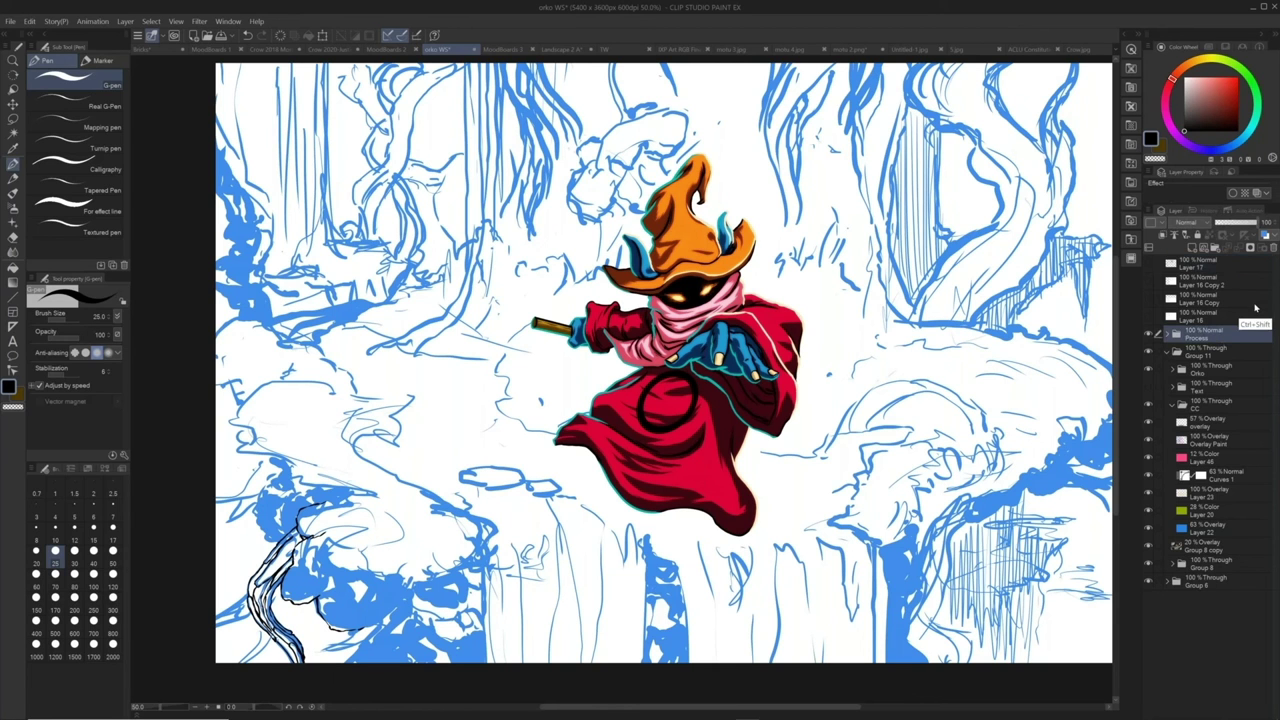
{"action": "key", "text": "ctrl+shift+n"}
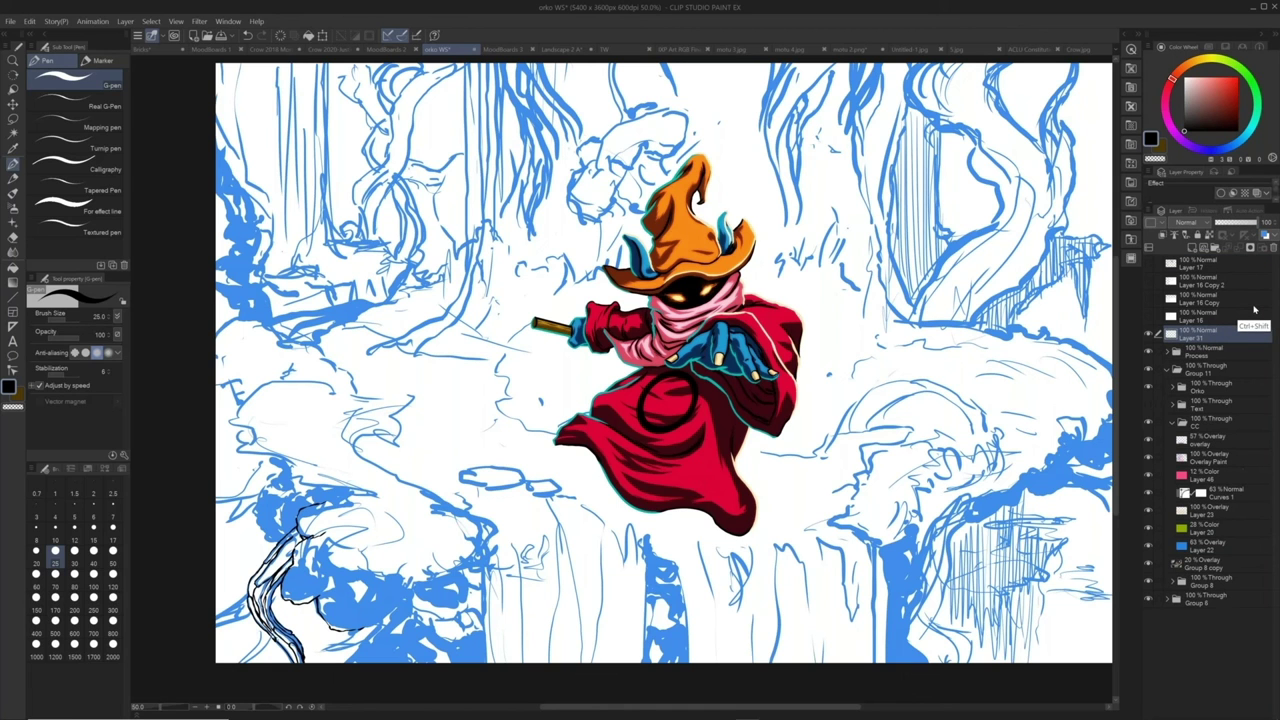
Set the G-pen size to 70 and ink black hanging branches over the blue tree sketch left of the wizard's hat
{"action": "key", "text": "bracketright"}
{"action": "key", "text": "bracketright"}
{"action": "key", "text": "bracketright"}
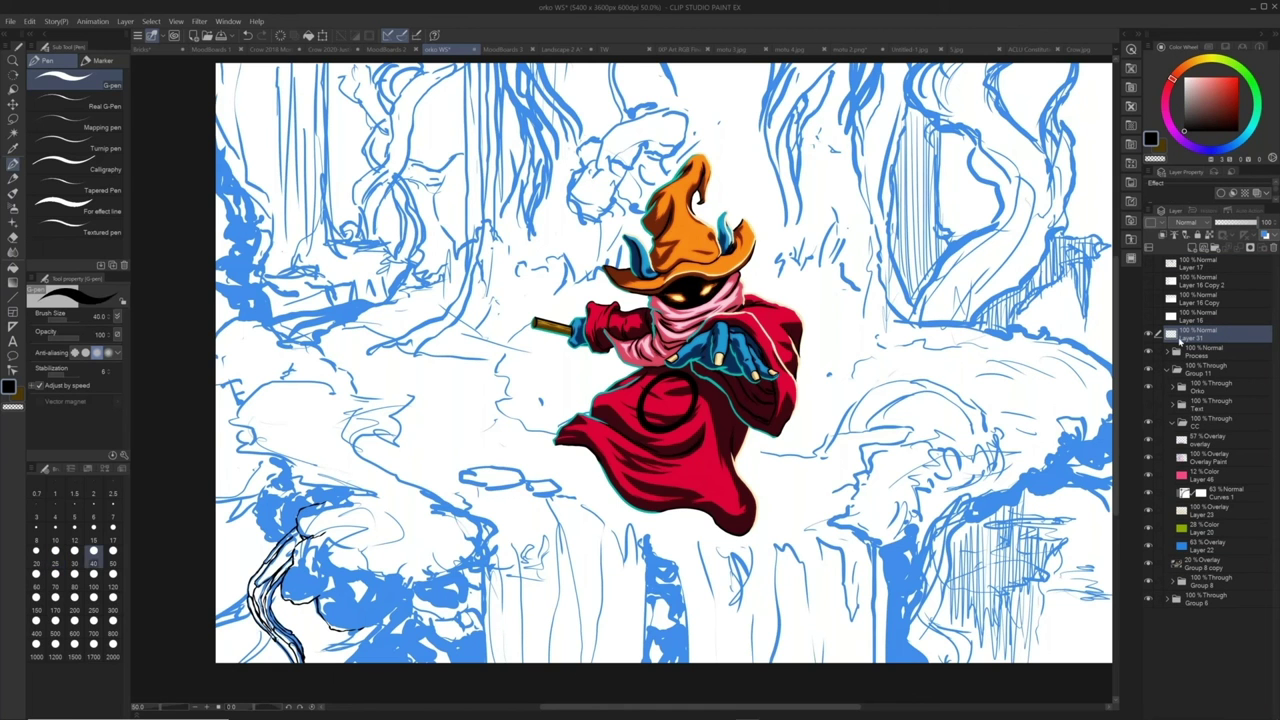
{"action": "key", "text": "bracketright"}
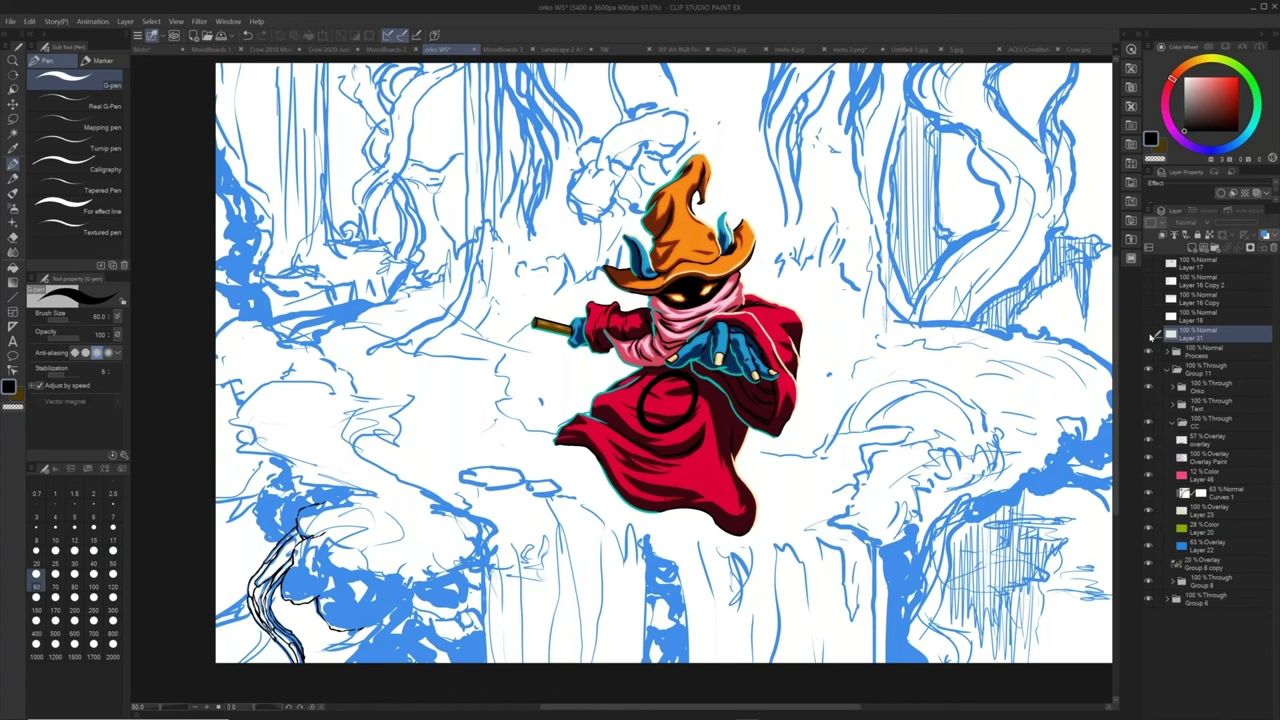
{"action": "left_click", "coordinate": [1149, 336]}
{"action": "key", "text": "bracketright"}
{"action": "left_click_drag", "start_coordinate": [484, 200], "coordinate": [475, 256]}
{"action": "left_click_drag", "start_coordinate": [479, 122], "coordinate": [484, 225]}
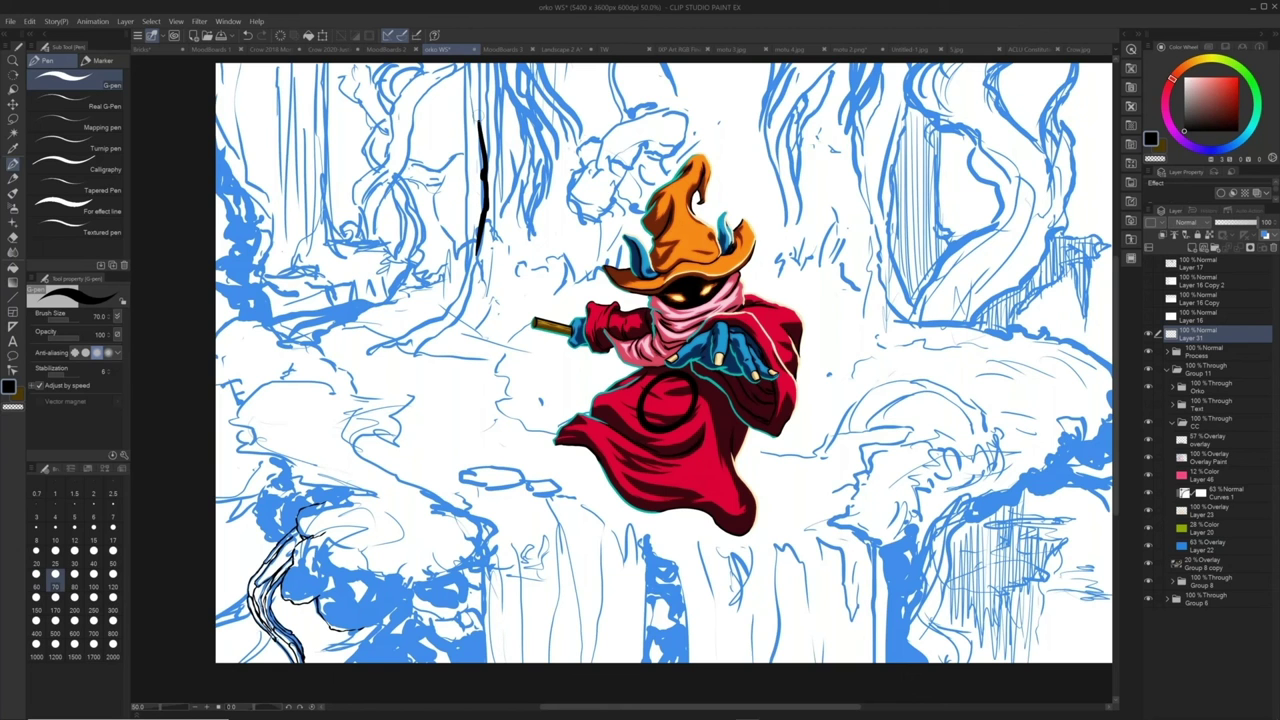
{"action": "left_click_drag", "start_coordinate": [481, 102], "coordinate": [482, 120]}
{"action": "left_click_drag", "start_coordinate": [521, 142], "coordinate": [518, 208]}
{"action": "left_click_drag", "start_coordinate": [491, 65], "coordinate": [523, 146]}
{"action": "left_click_drag", "start_coordinate": [529, 116], "coordinate": [543, 222]}
{"action": "left_click_drag", "start_coordinate": [555, 97], "coordinate": [569, 136]}
Show the white Layer 16 and place it above the inked branch layer in the layer stack
{"action": "mouse_move", "coordinate": [1205, 334]}
{"action": "left_mouse_down"}
{"action": "mouse_move", "coordinate": [1203, 314]}
{"action": "mouse_move", "coordinate": [1160, 311]}
{"action": "left_mouse_up"}
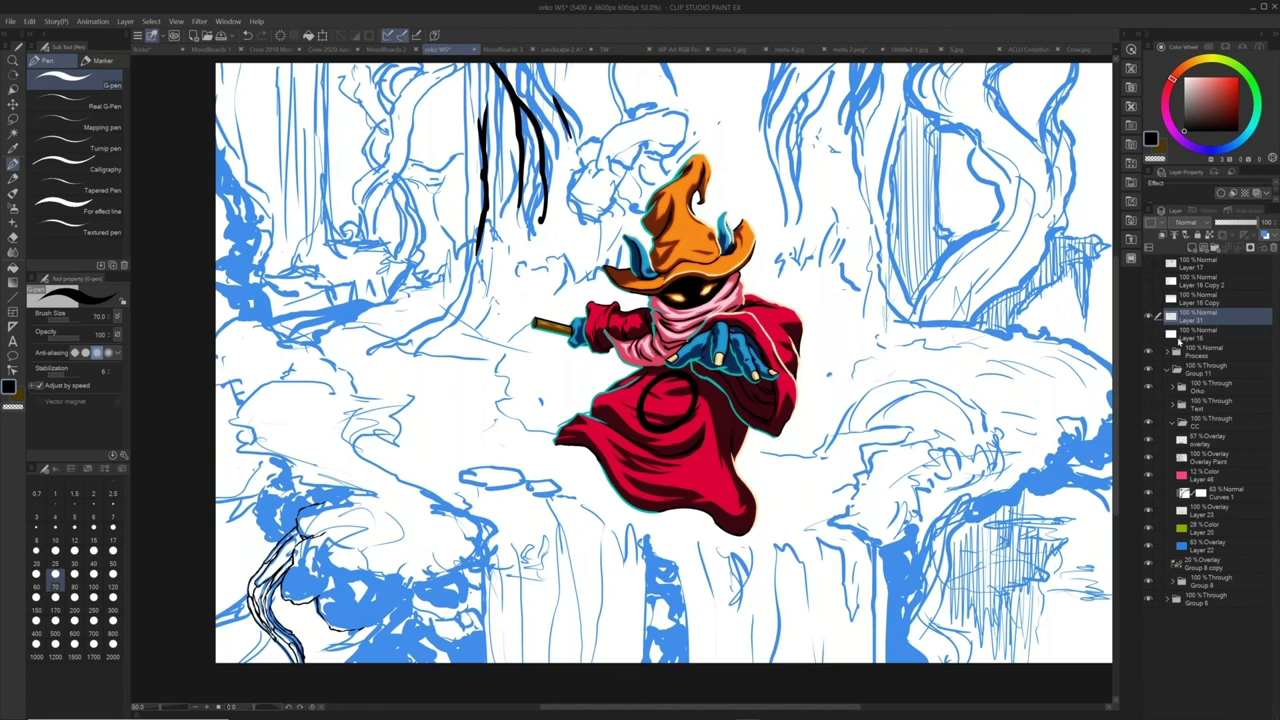
{"action": "left_click", "coordinate": [1148, 334]}
{"action": "left_click", "coordinate": [1208, 333]}
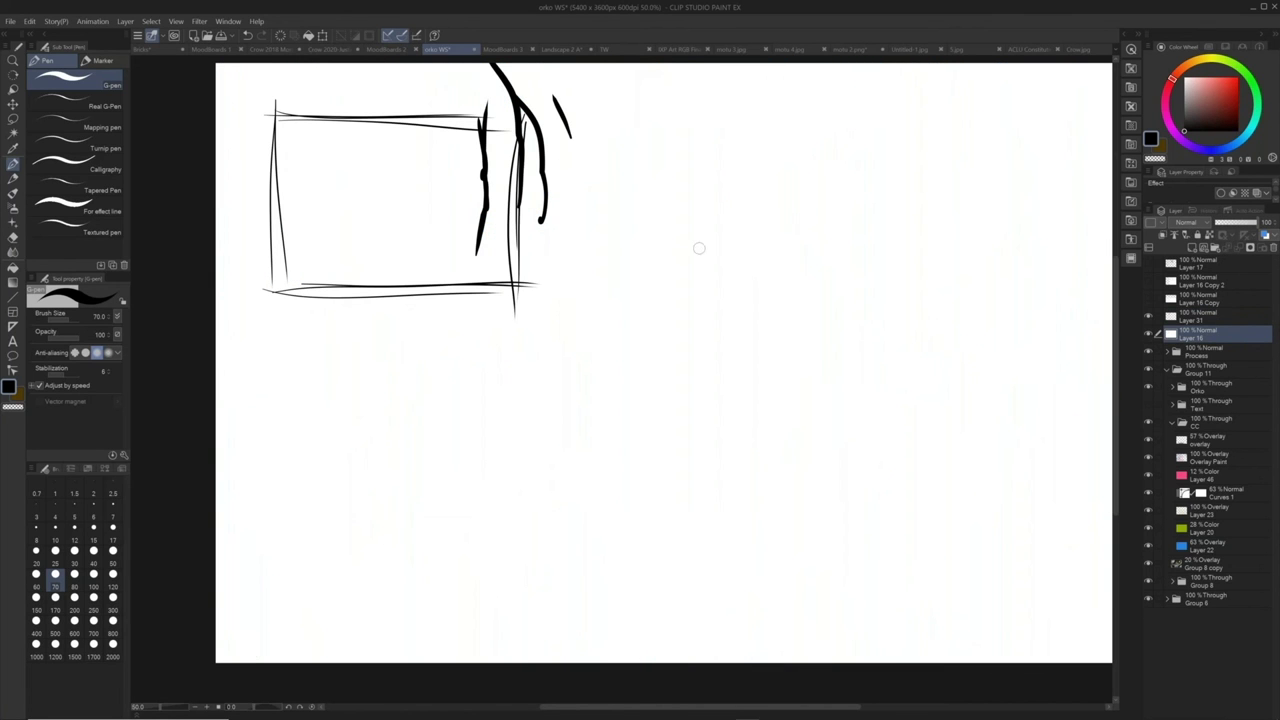
{"action": "left_click_drag", "start_coordinate": [1200, 333], "coordinate": [1192, 318]}
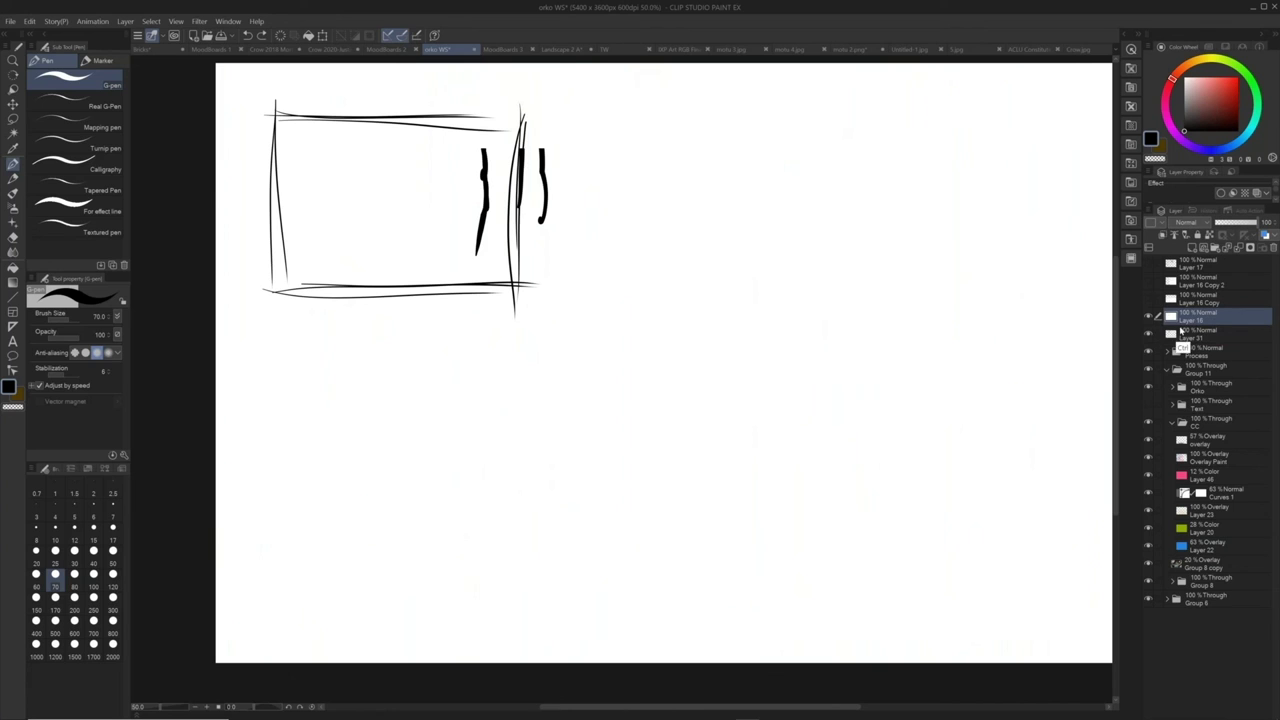
Draw a bold rectangular thumbnail frame in black near the middle of the white canvas
{"action": "left_click_drag", "start_coordinate": [602, 330], "coordinate": [616, 447]}
{"action": "left_click_drag", "start_coordinate": [610, 322], "coordinate": [830, 297]}
{"action": "left_click_drag", "start_coordinate": [850, 290], "coordinate": [855, 475]}
{"action": "left_click_drag", "start_coordinate": [620, 462], "coordinate": [870, 462]}
Block in a rough dark figure with outstretched arms at the centre of the new thumbnail frame
{"action": "mouse_move", "coordinate": [701, 383]}
{"action": "left_mouse_down"}
{"action": "mouse_move", "coordinate": [703, 363]}
{"action": "mouse_move", "coordinate": [732, 369]}
{"action": "left_mouse_up"}
{"action": "mouse_move", "coordinate": [705, 372]}
{"action": "left_mouse_down"}
{"action": "mouse_move", "coordinate": [722, 366]}
{"action": "mouse_move", "coordinate": [713, 380]}
{"action": "left_mouse_up"}
{"action": "left_click", "coordinate": [1258, 195]}
{"action": "left_click", "coordinate": [1258, 195]}
{"action": "mouse_move", "coordinate": [708, 378]}
{"action": "left_mouse_down"}
{"action": "mouse_move", "coordinate": [700, 404]}
{"action": "mouse_move", "coordinate": [736, 404]}
{"action": "mouse_move", "coordinate": [700, 420]}
{"action": "mouse_move", "coordinate": [754, 404]}
{"action": "mouse_move", "coordinate": [678, 392]}
{"action": "left_mouse_up"}
{"action": "mouse_move", "coordinate": [752, 370]}
{"action": "left_mouse_down"}
{"action": "mouse_move", "coordinate": [740, 386]}
{"action": "mouse_move", "coordinate": [780, 360]}
{"action": "left_mouse_up"}
Sketch tree trunks behind the figure and ground shapes along the lower and side edges of the new thumbnail
{"action": "mouse_move", "coordinate": [656, 310]}
{"action": "left_mouse_down"}
{"action": "mouse_move", "coordinate": [672, 392]}
{"action": "mouse_move", "coordinate": [660, 386]}
{"action": "left_mouse_up"}
{"action": "mouse_move", "coordinate": [745, 313]}
{"action": "left_mouse_down"}
{"action": "mouse_move", "coordinate": [742, 342]}
{"action": "mouse_move", "coordinate": [778, 332]}
{"action": "left_mouse_up"}
{"action": "left_click_drag", "start_coordinate": [782, 381], "coordinate": [779, 393]}
{"action": "left_click_drag", "start_coordinate": [627, 411], "coordinate": [614, 448]}
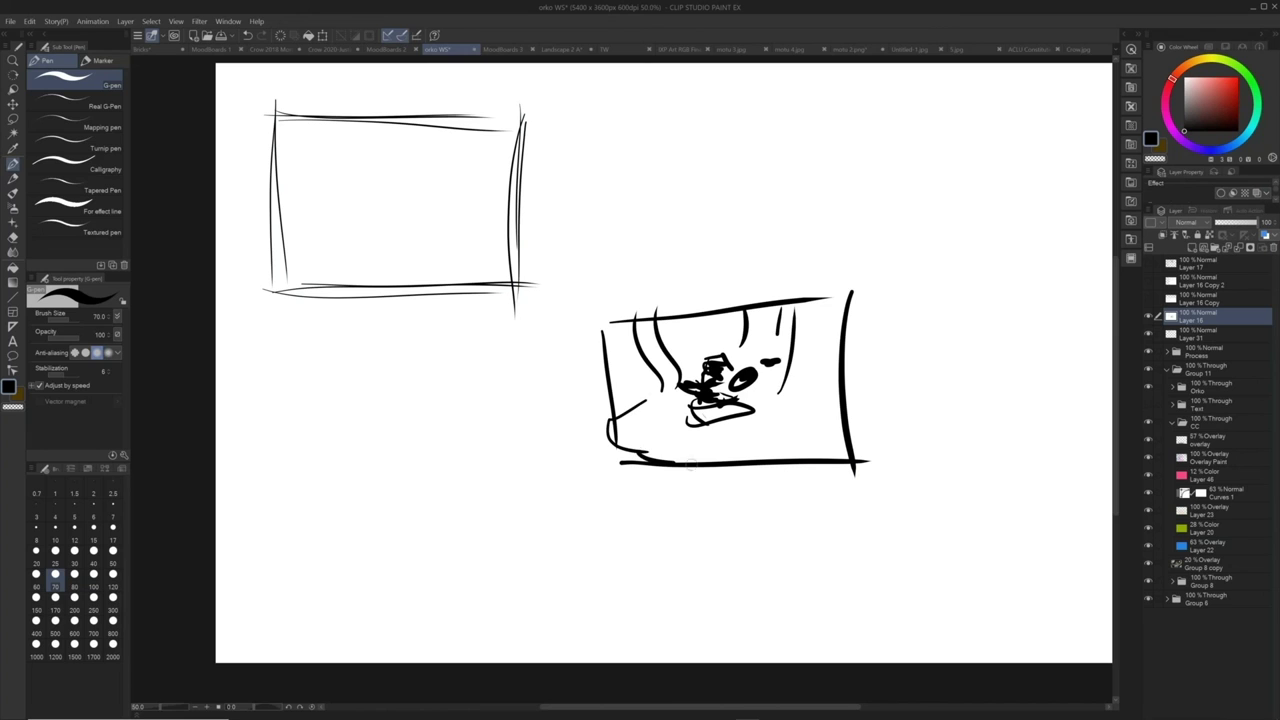
{"action": "left_click_drag", "start_coordinate": [692, 462], "coordinate": [737, 470]}
{"action": "left_click_drag", "start_coordinate": [796, 450], "coordinate": [862, 402]}
{"action": "left_click_drag", "start_coordinate": [795, 378], "coordinate": [855, 380]}
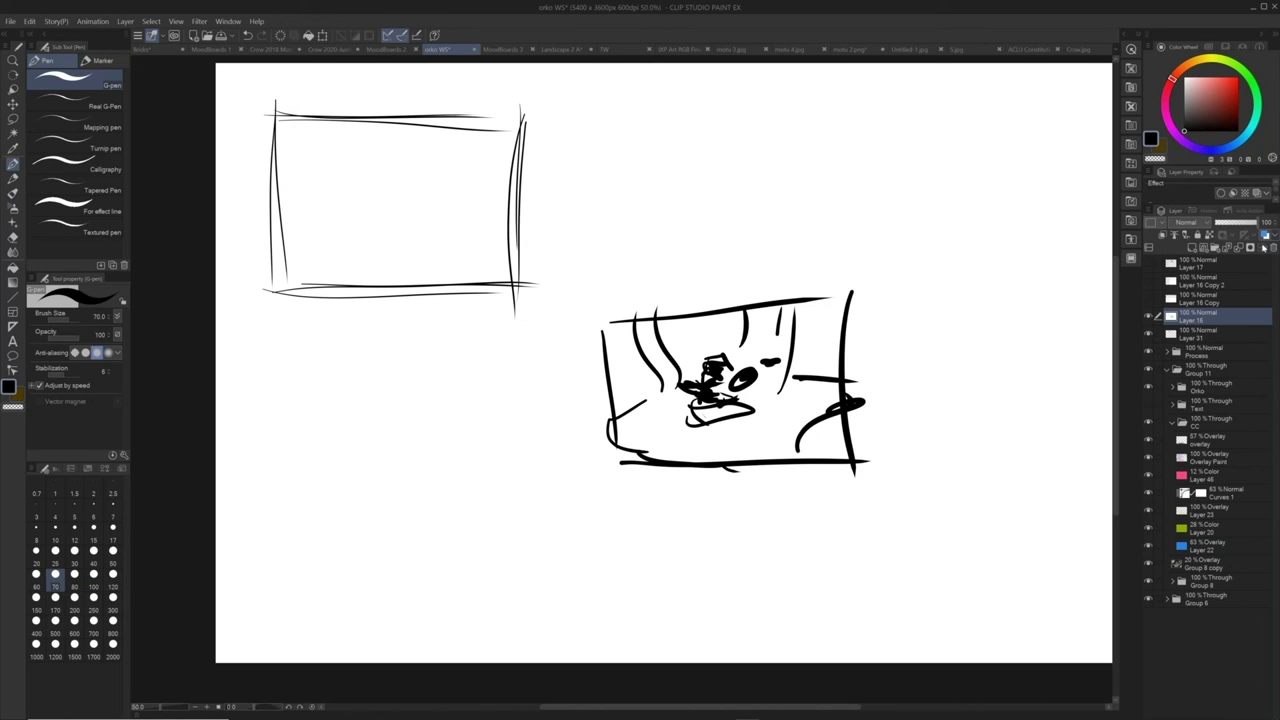
Turn on the layer color for Layer 16 so its sketch displays in blue
{"action": "left_click", "coordinate": [1266, 236]}
{"action": "left_click", "coordinate": [1266, 236]}
{"action": "left_click", "coordinate": [1266, 236]}
{"action": "left_click", "coordinate": [1266, 236]}
{"action": "left_click", "coordinate": [1266, 236]}
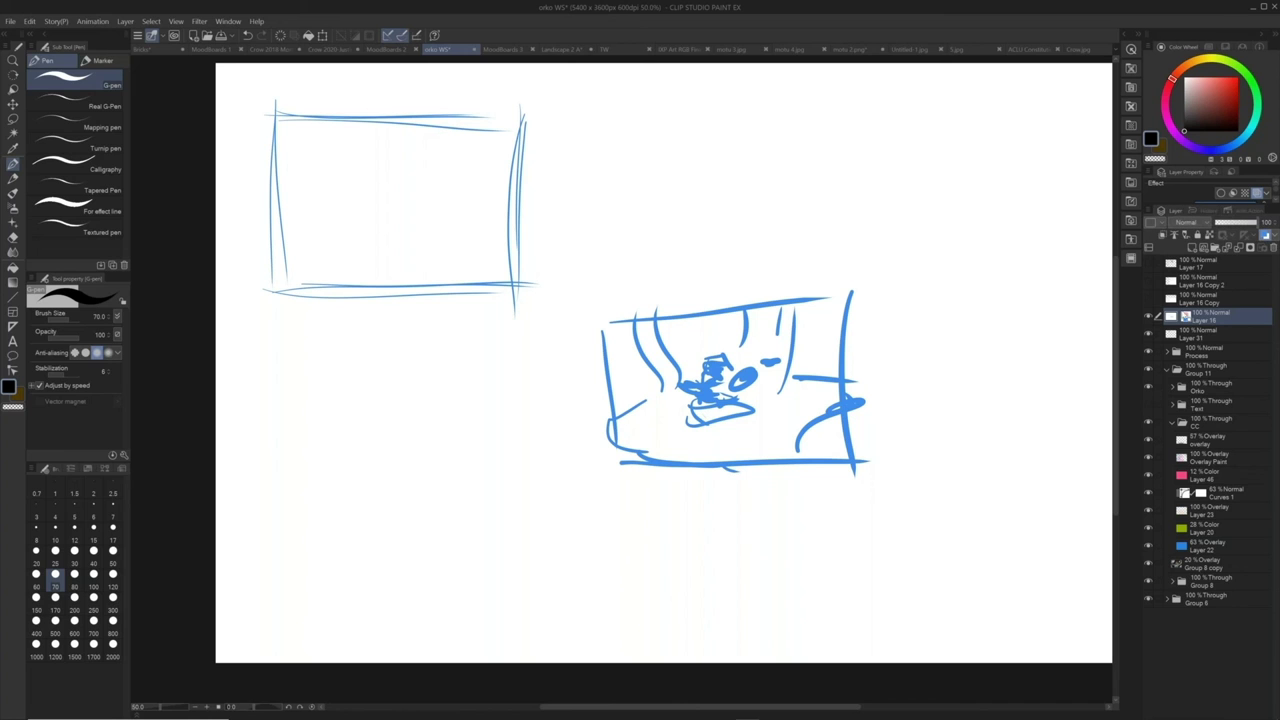
{"action": "left_click", "coordinate": [1265, 235]}
{"action": "left_click", "coordinate": [1265, 236]}
Fill in the figure's lower body and add more tree lines along the top of the blue thumbnail
{"action": "mouse_move", "coordinate": [692, 414]}
{"action": "left_mouse_down"}
{"action": "mouse_move", "coordinate": [714, 410]}
{"action": "mouse_move", "coordinate": [730, 428]}
{"action": "mouse_move", "coordinate": [700, 430]}
{"action": "mouse_move", "coordinate": [691, 376]}
{"action": "left_mouse_up"}
{"action": "left_click_drag", "start_coordinate": [686, 320], "coordinate": [691, 338]}
{"action": "left_click_drag", "start_coordinate": [651, 386], "coordinate": [612, 324]}
{"action": "left_click_drag", "start_coordinate": [727, 343], "coordinate": [729, 308]}
{"action": "mouse_move", "coordinate": [806, 304]}
{"action": "left_mouse_down"}
{"action": "mouse_move", "coordinate": [784, 354]}
{"action": "mouse_move", "coordinate": [800, 366]}
{"action": "left_mouse_up"}
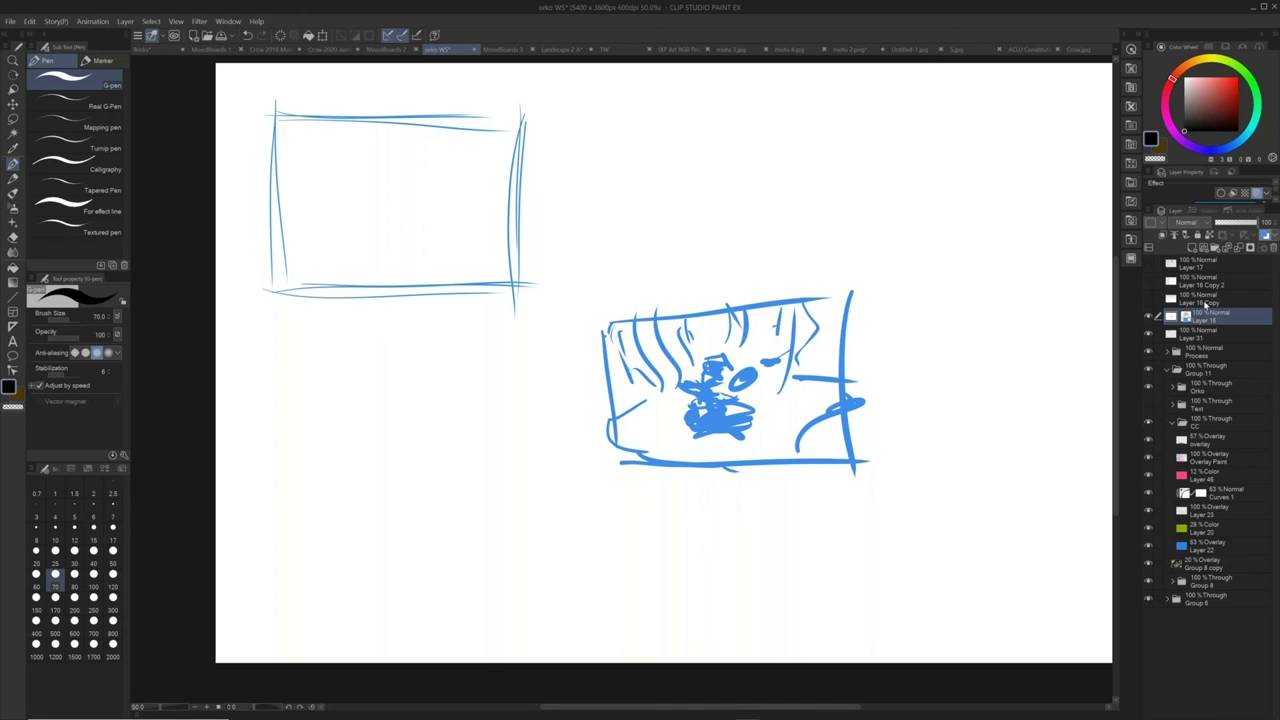
Ink the figure in black on a new layer above the blue sketch, and hide both thumbnail layers
{"action": "key", "text": "ctrl+shift+n"}
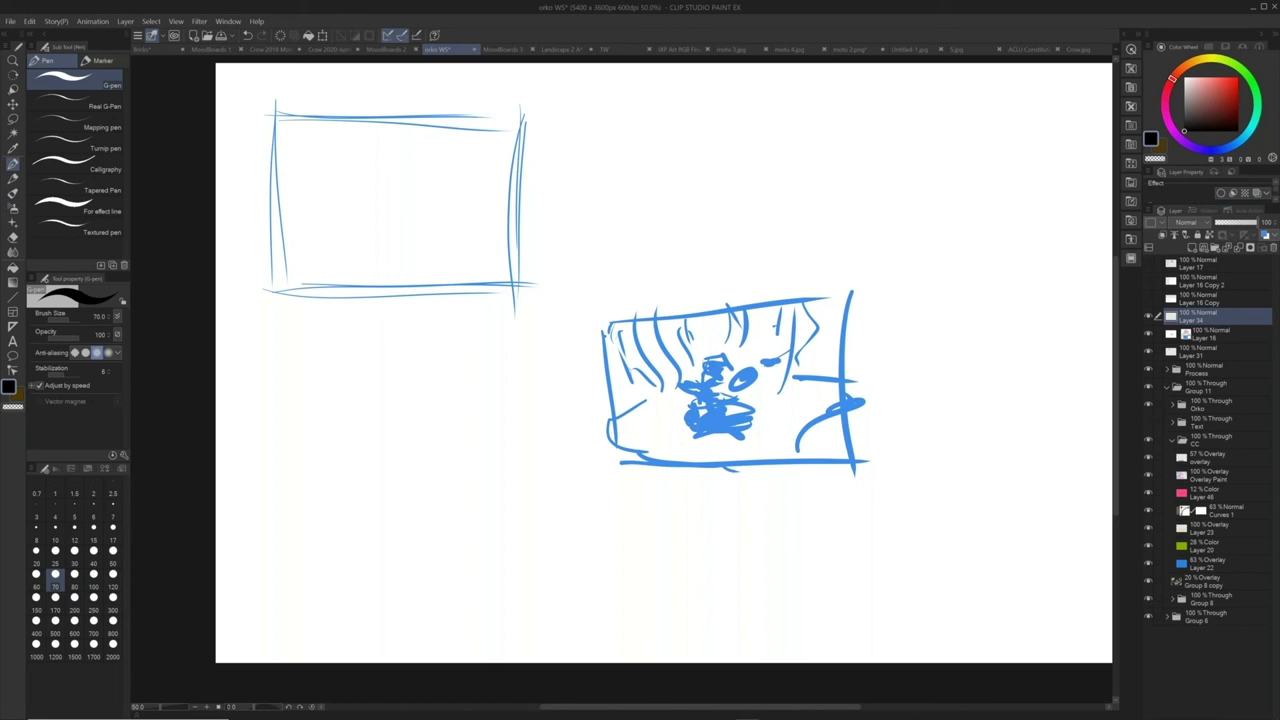
{"action": "mouse_move", "coordinate": [700, 372]}
{"action": "left_mouse_down"}
{"action": "mouse_move", "coordinate": [722, 358]}
{"action": "mouse_move", "coordinate": [725, 375]}
{"action": "mouse_move", "coordinate": [711, 380]}
{"action": "mouse_move", "coordinate": [726, 382]}
{"action": "mouse_move", "coordinate": [670, 400]}
{"action": "left_mouse_up"}
{"action": "mouse_move", "coordinate": [672, 392]}
{"action": "left_mouse_down"}
{"action": "mouse_move", "coordinate": [705, 404]}
{"action": "mouse_move", "coordinate": [712, 424]}
{"action": "mouse_move", "coordinate": [726, 404]}
{"action": "left_mouse_up"}
{"action": "mouse_move", "coordinate": [718, 380]}
{"action": "left_mouse_down"}
{"action": "mouse_move", "coordinate": [728, 426]}
{"action": "mouse_move", "coordinate": [744, 378]}
{"action": "mouse_move", "coordinate": [722, 440]}
{"action": "left_mouse_up"}
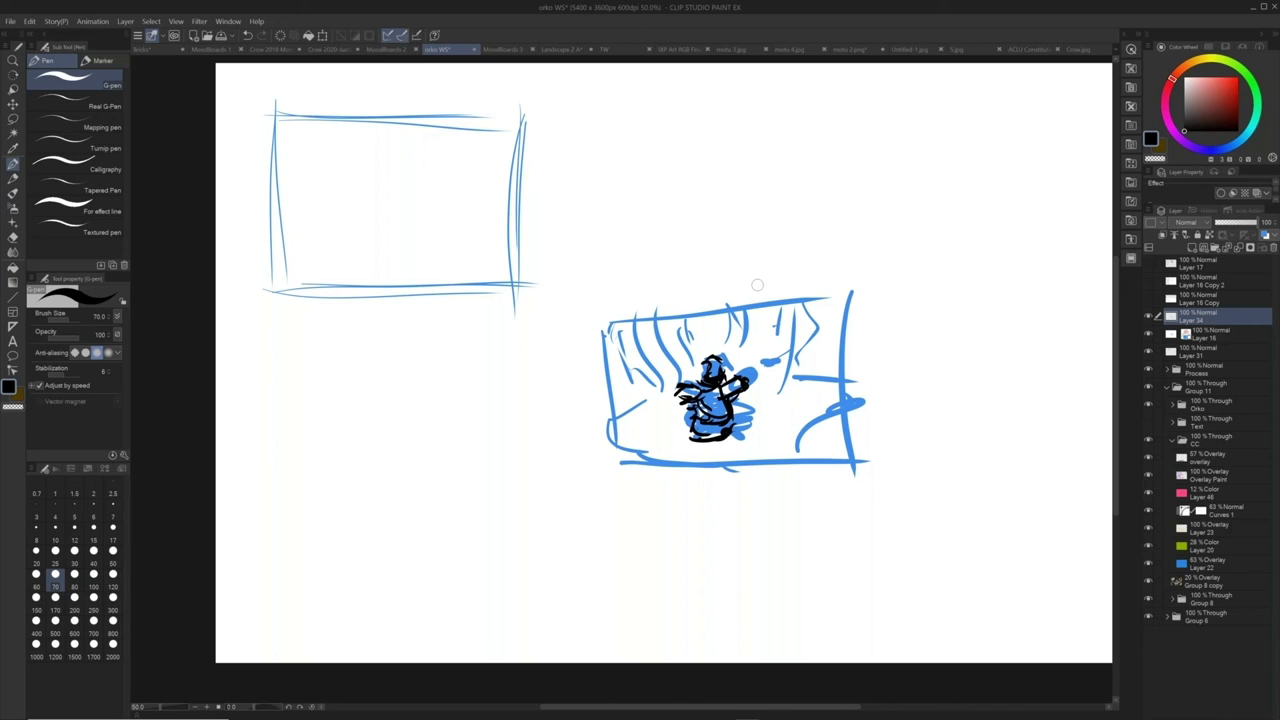
{"action": "left_click_drag", "start_coordinate": [728, 416], "coordinate": [742, 440]}
{"action": "left_click", "coordinate": [1148, 317]}
{"action": "left_click", "coordinate": [1149, 335]}
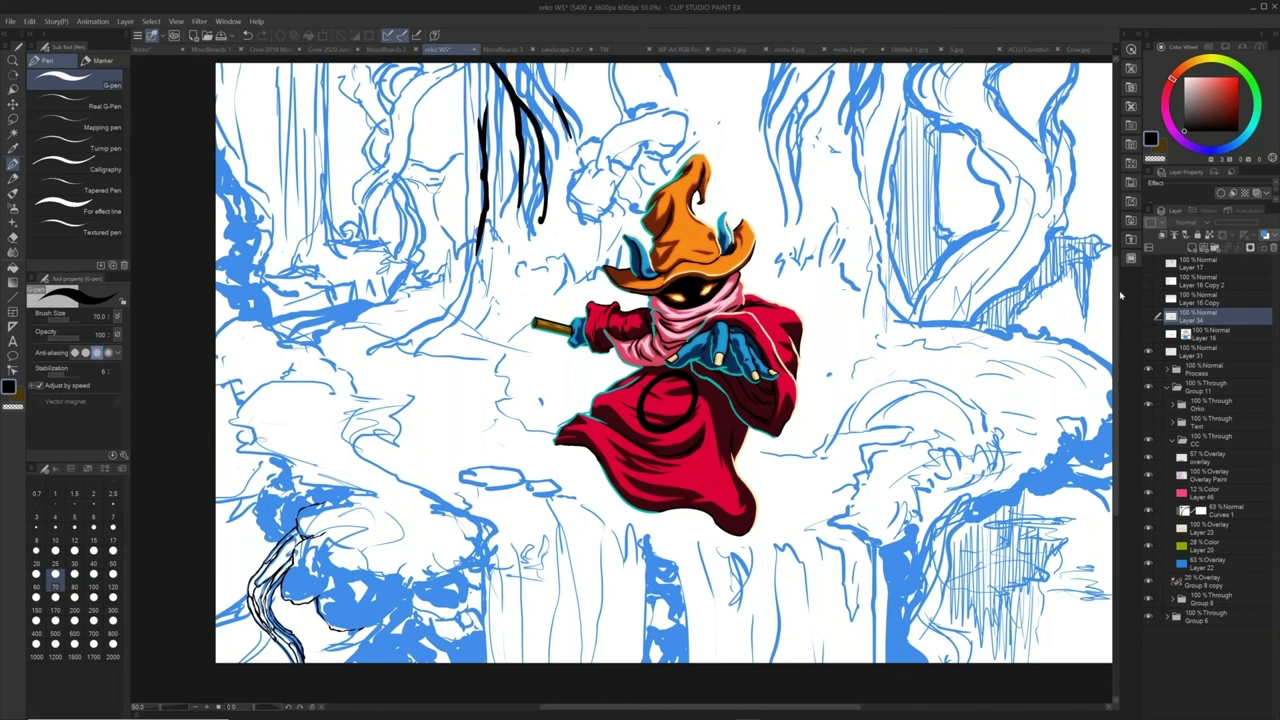
Compare the Landscape 2 and Crow 2020 artworks, examine the rock arch up close, and return to the orko WS illustration
{"action": "left_click", "coordinate": [562, 49]}
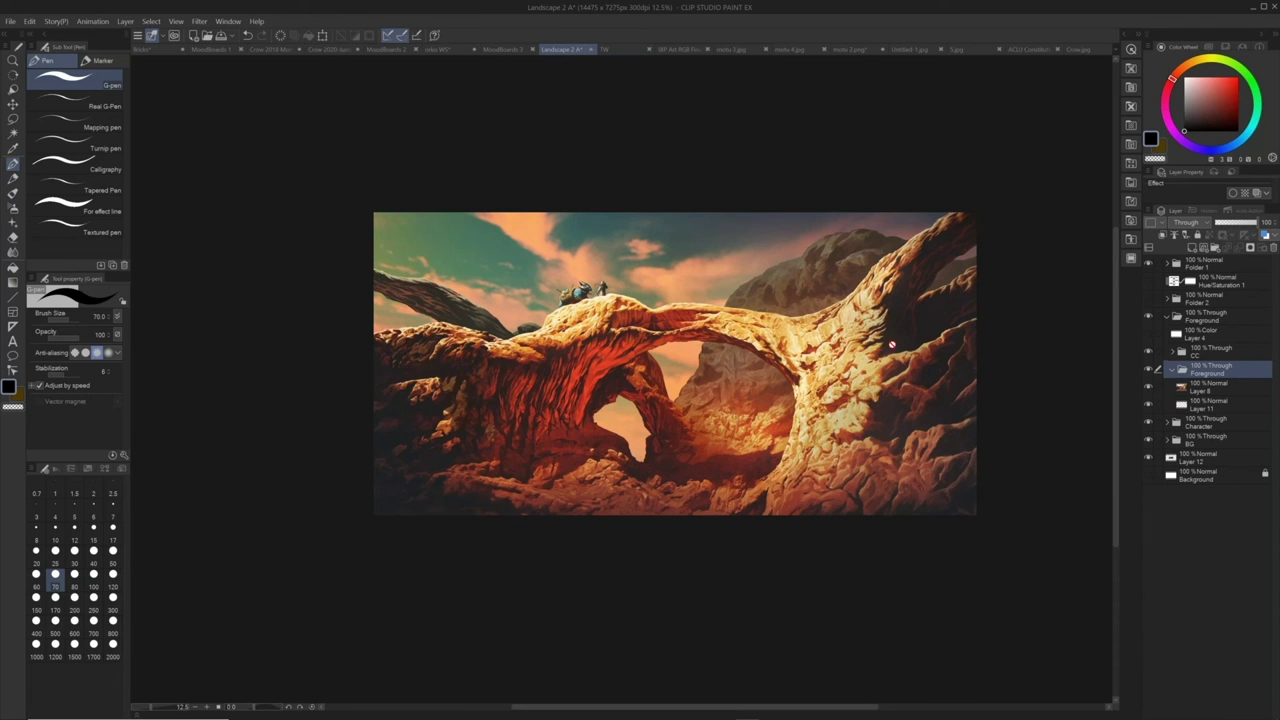
{"action": "left_click", "coordinate": [330, 49]}
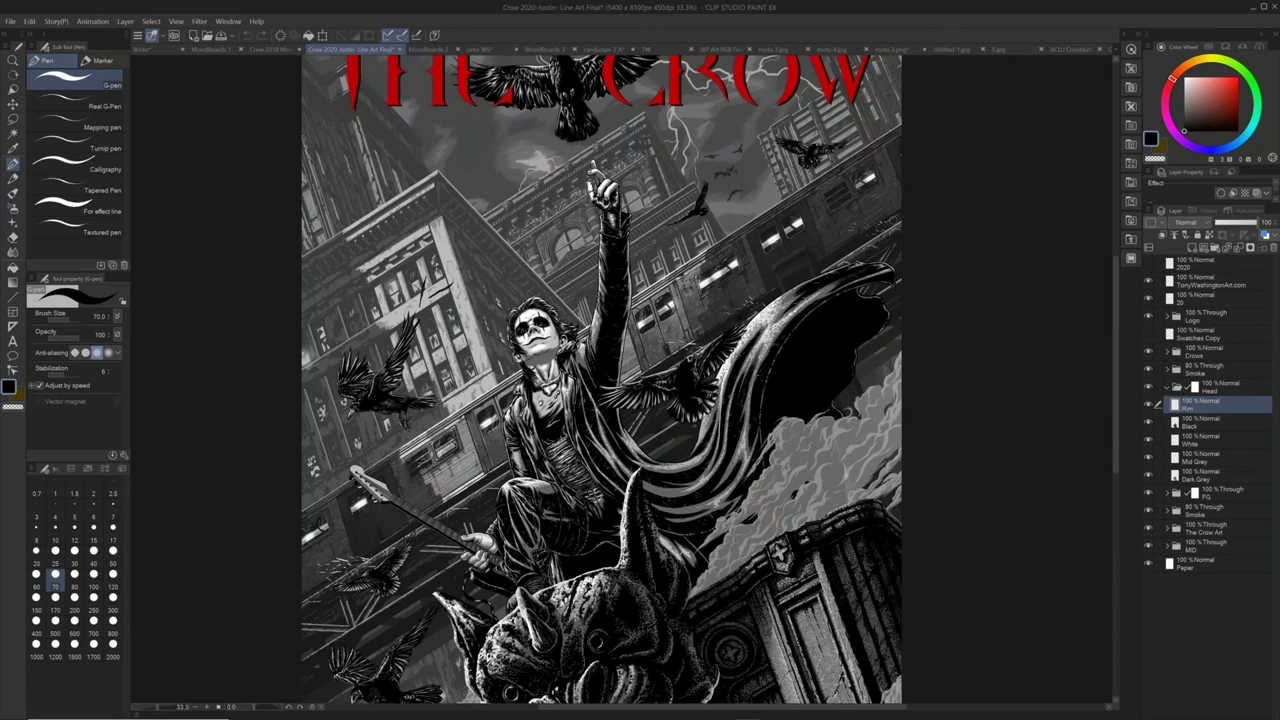
{"action": "left_click", "coordinate": [580, 49]}
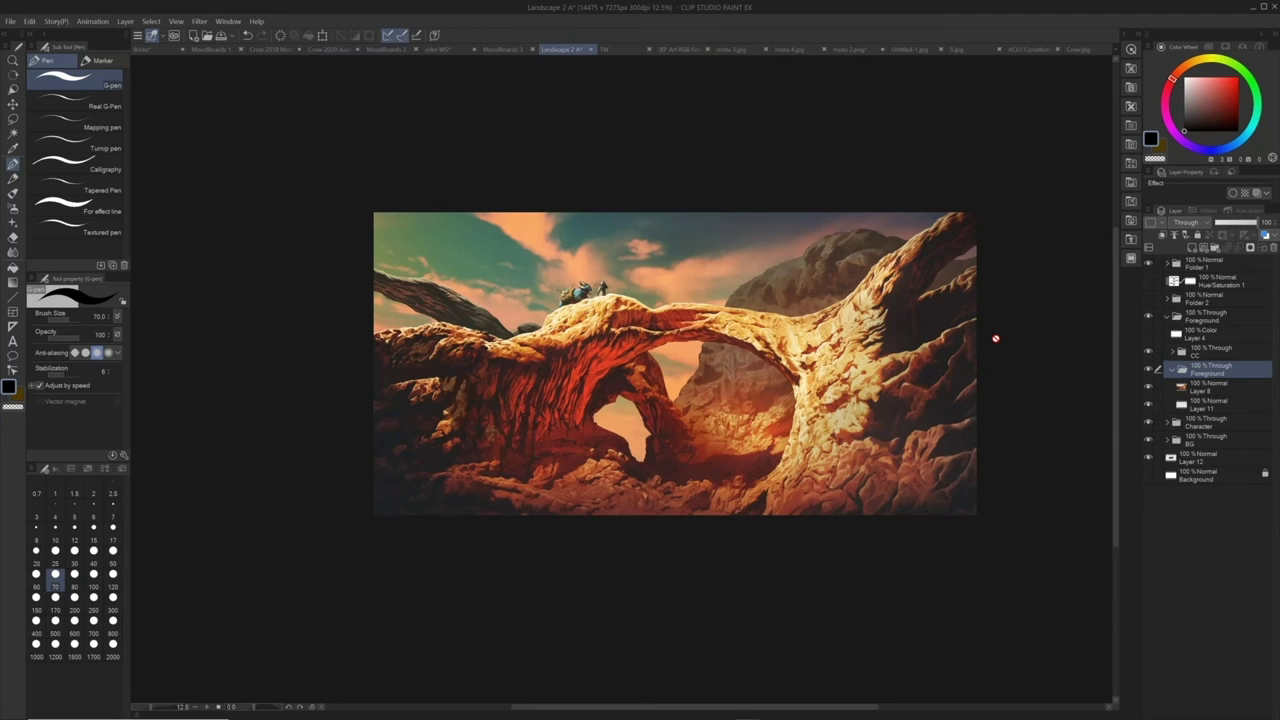
{"action": "key", "text": "ctrl+space"}
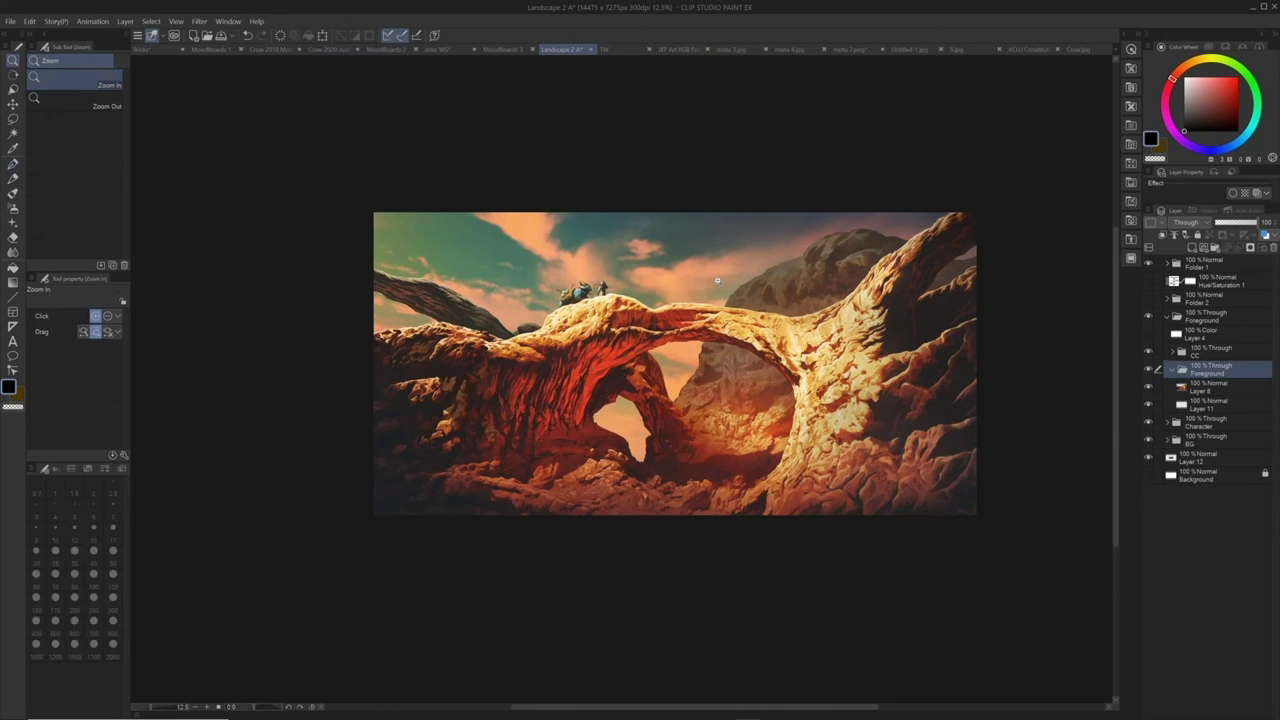
{"action": "left_click", "coordinate": [717, 280]}
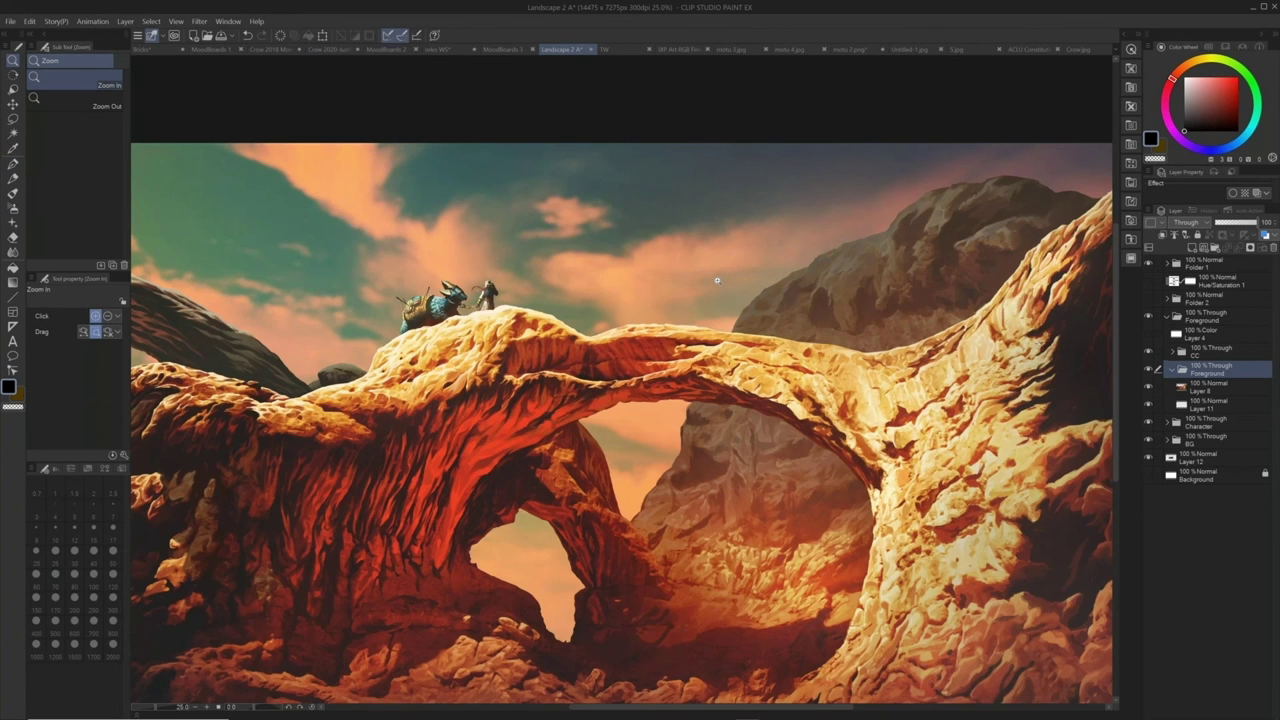
{"action": "left_click", "coordinate": [460, 48]}
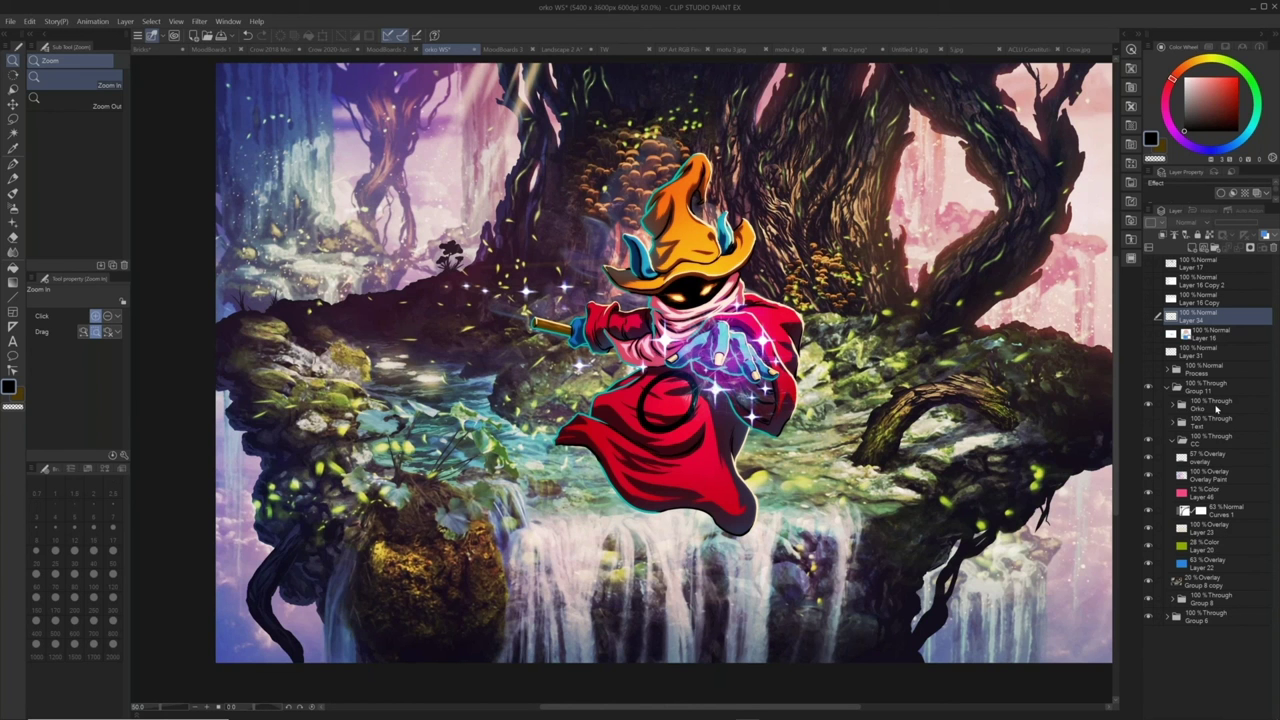
Collapse the Group 11 folder in the orko WS layer list and leave it selected
{"action": "left_click", "coordinate": [1214, 405]}
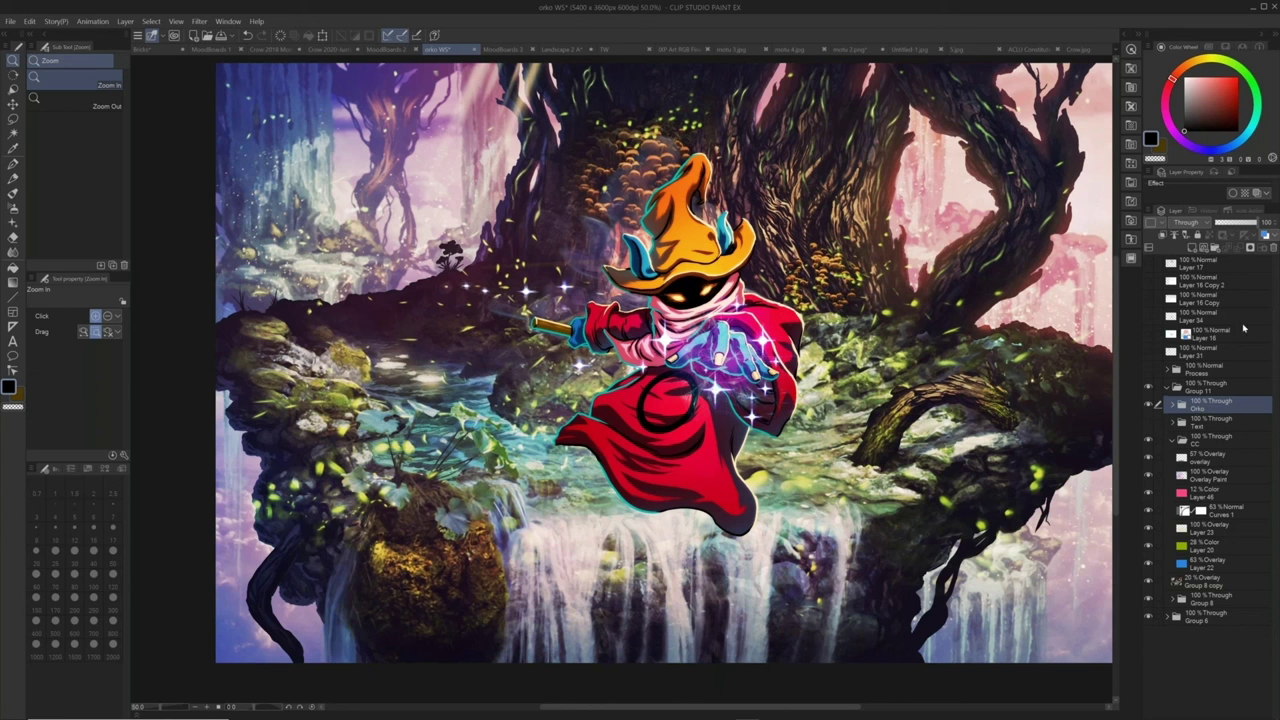
{"action": "left_click", "coordinate": [1170, 388]}
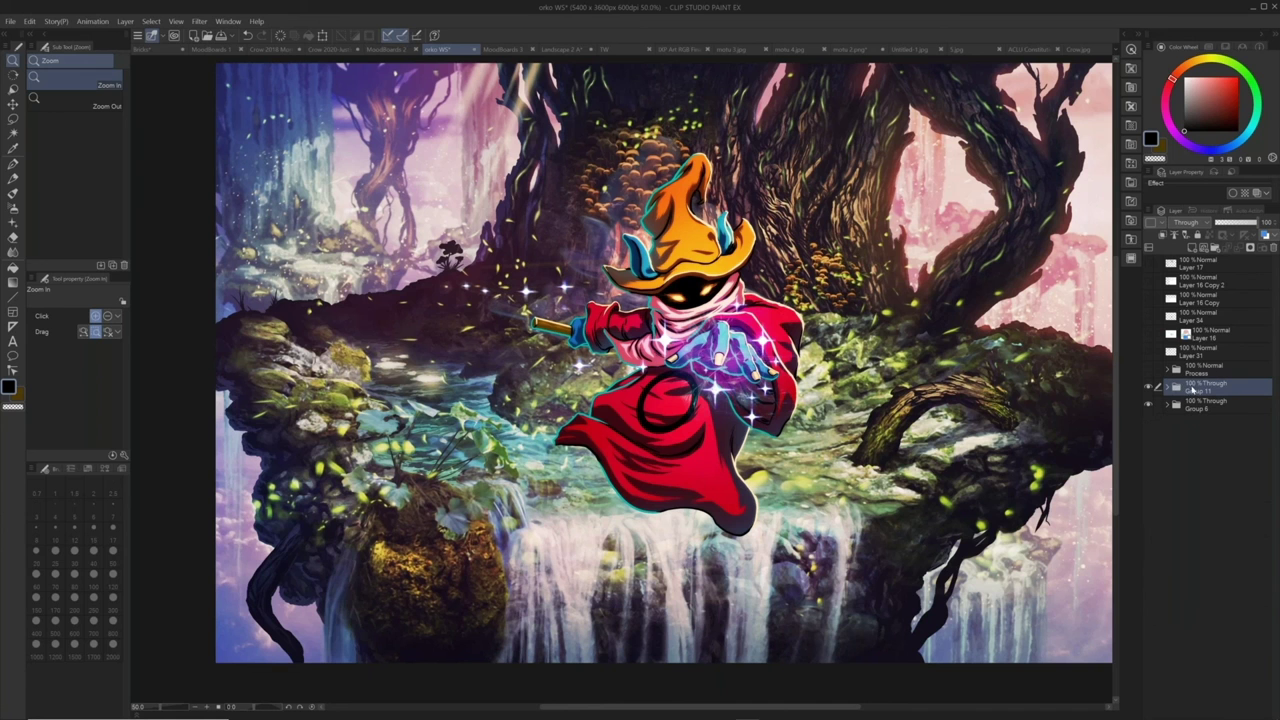
Switch to the Bricks document and toggle Layer 2 off and back on to compare the brick pattern with and without it
{"action": "left_click", "coordinate": [150, 49]}
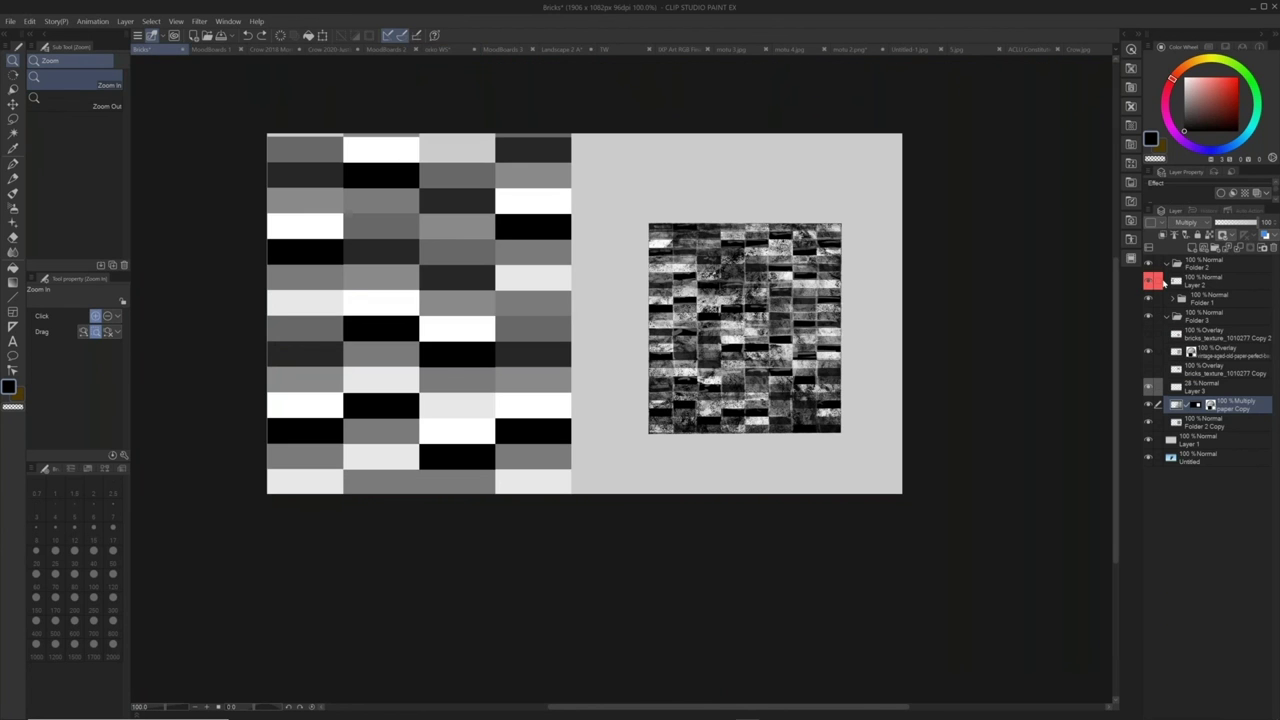
{"action": "left_click", "coordinate": [1196, 284]}
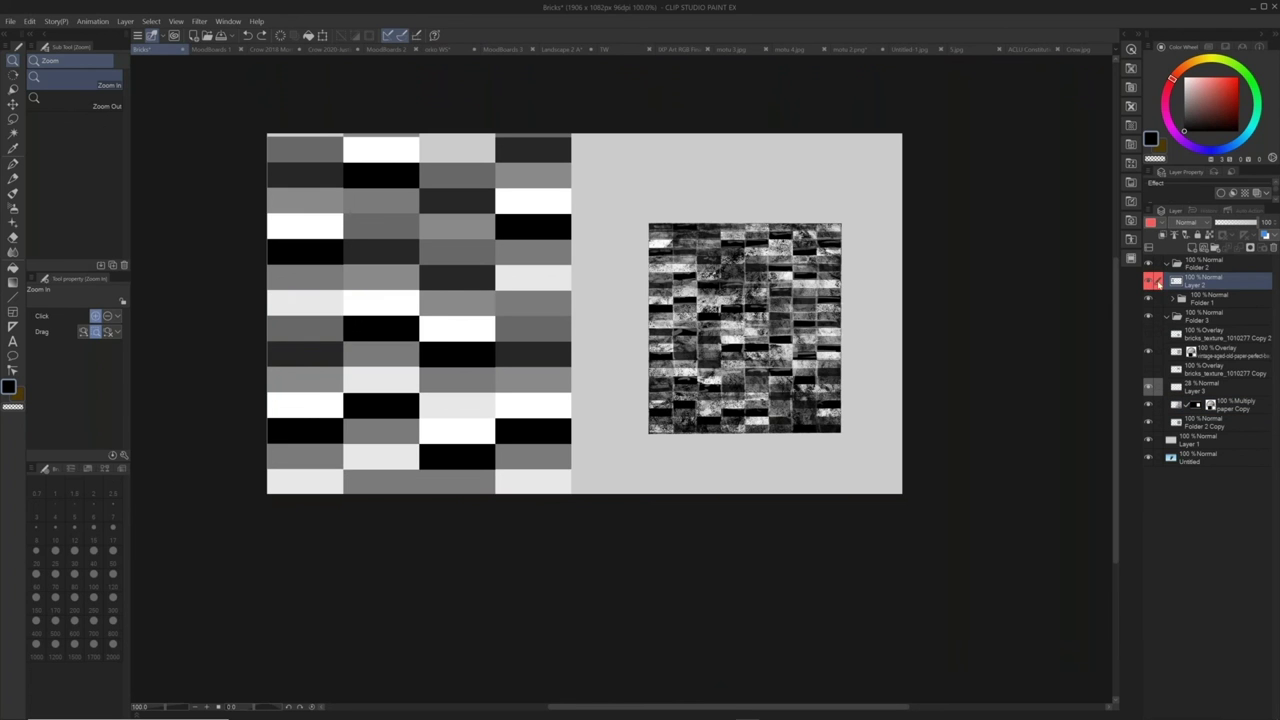
{"action": "left_click", "coordinate": [1151, 283]}
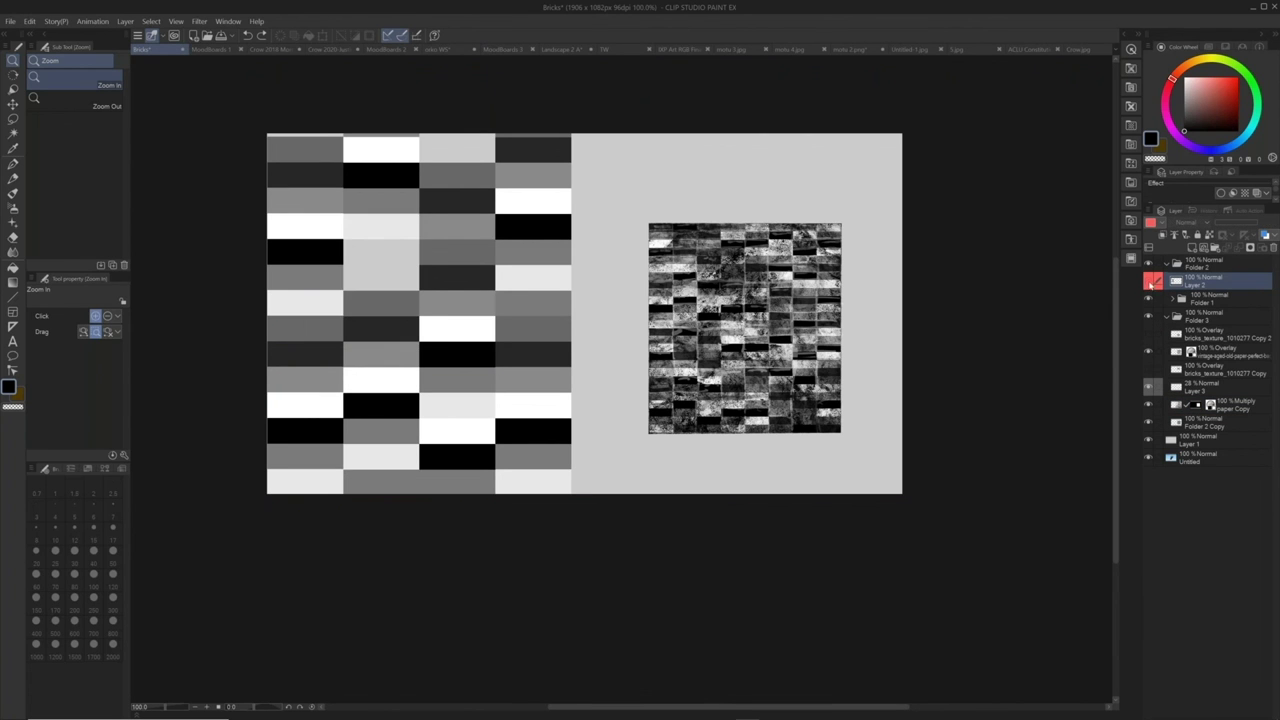
{"action": "left_click", "coordinate": [1151, 283]}
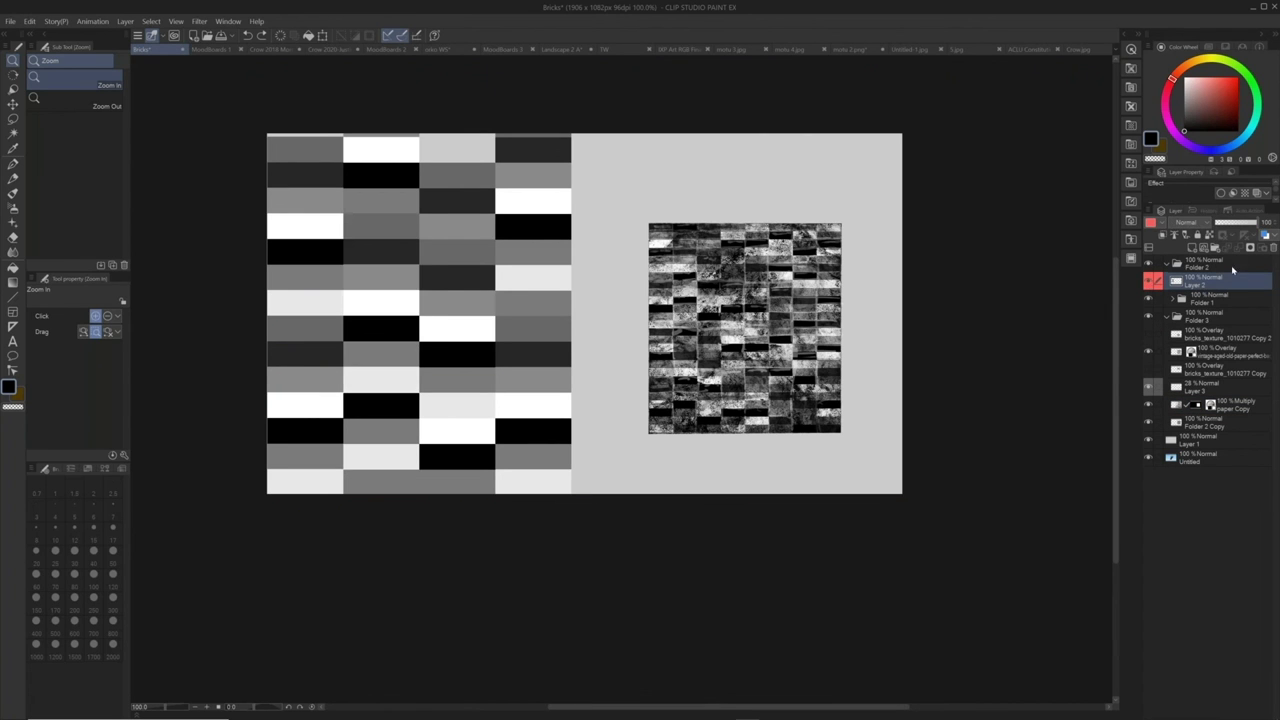
Return to the orko WS illustration, and bring up the TW document with the artist's logo and contact details on screen
{"action": "left_click", "coordinate": [444, 52]}
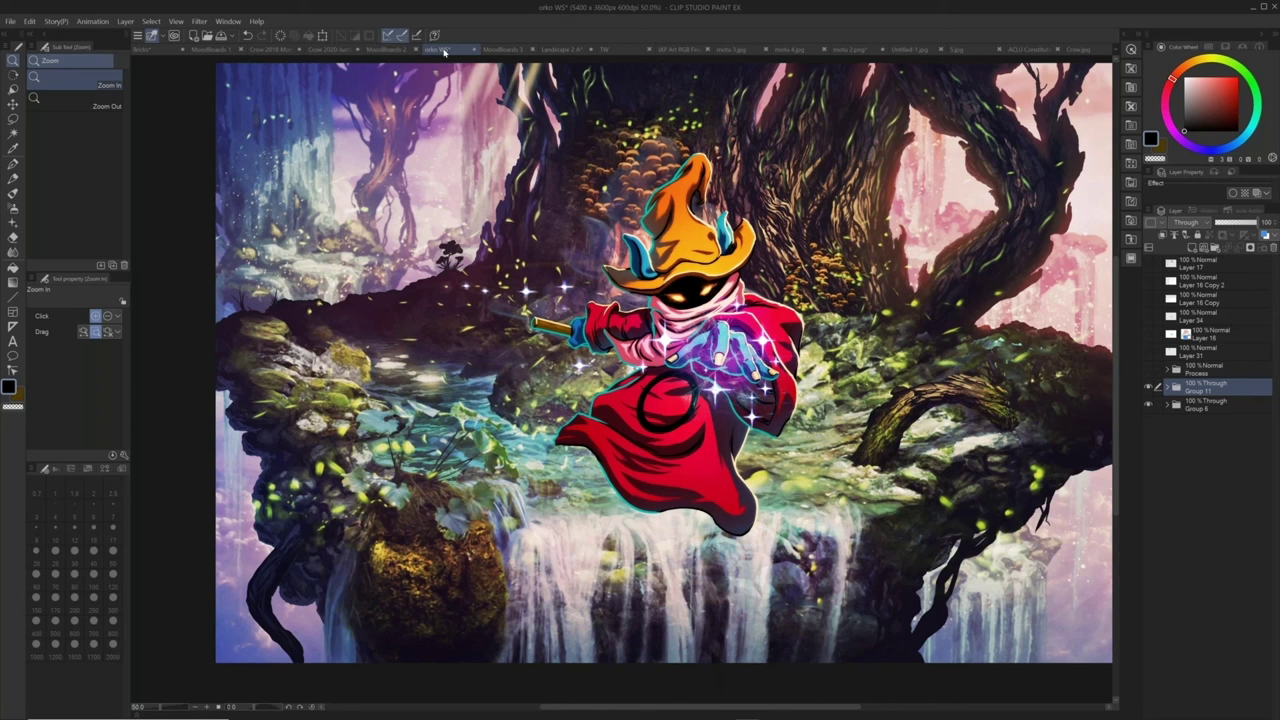
{"action": "left_click", "coordinate": [622, 50]}
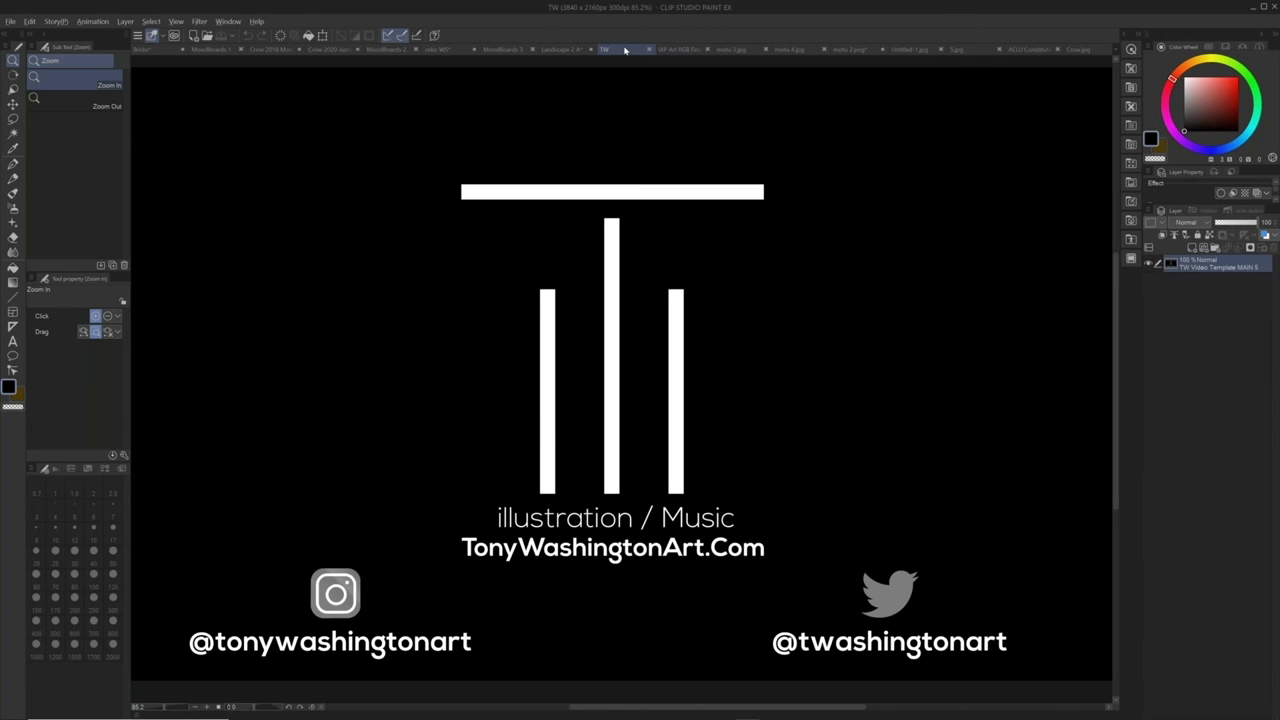
{"action": "key", "text": "alt+Tab"}
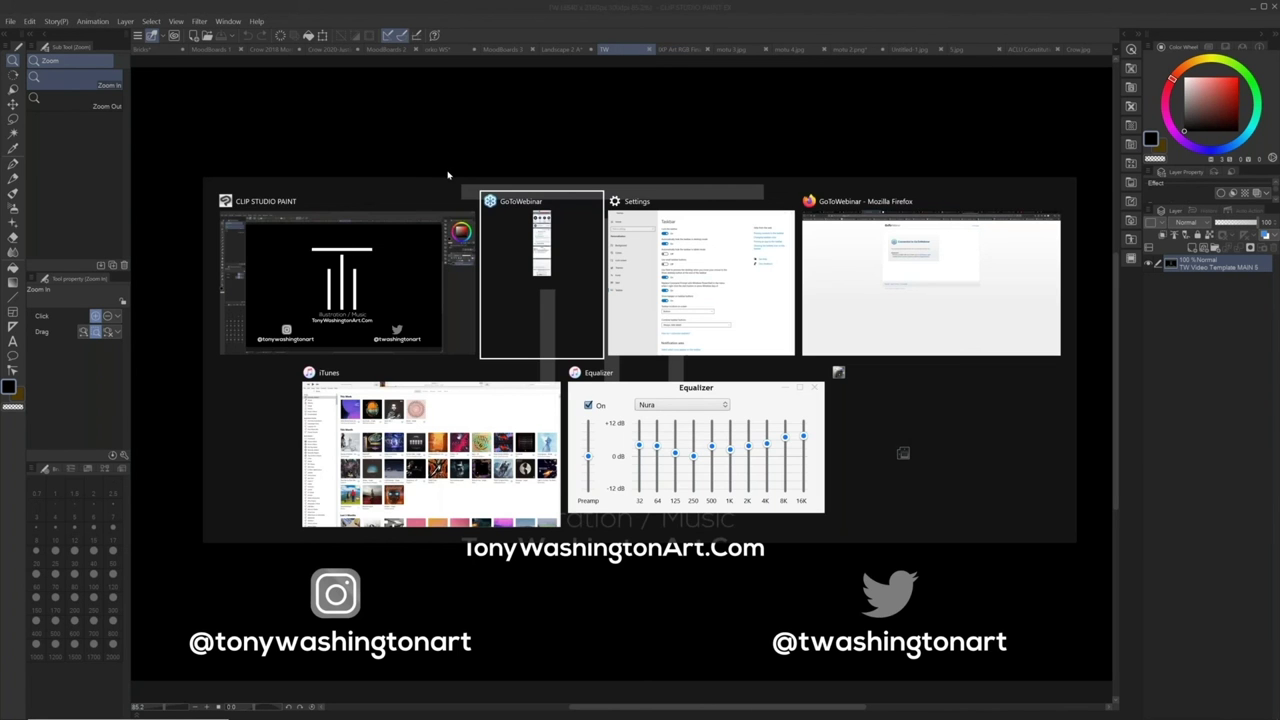
{"action": "left_click", "coordinate": [370, 255]}
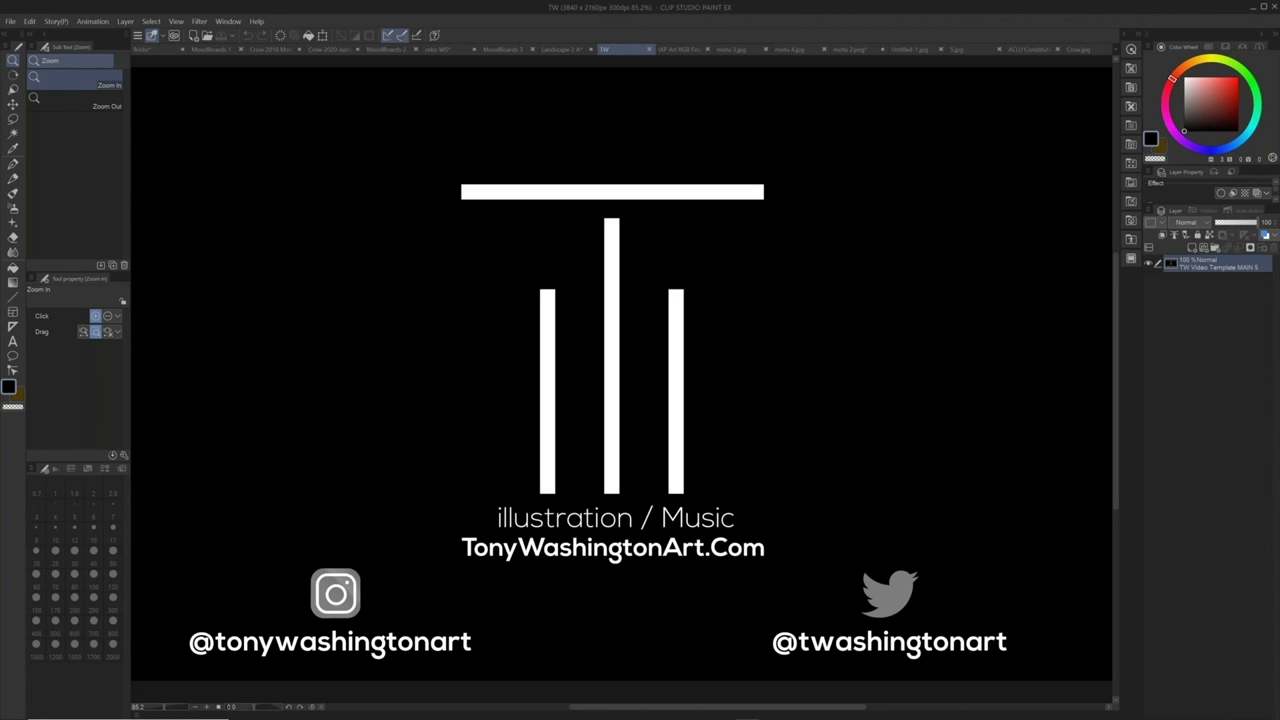